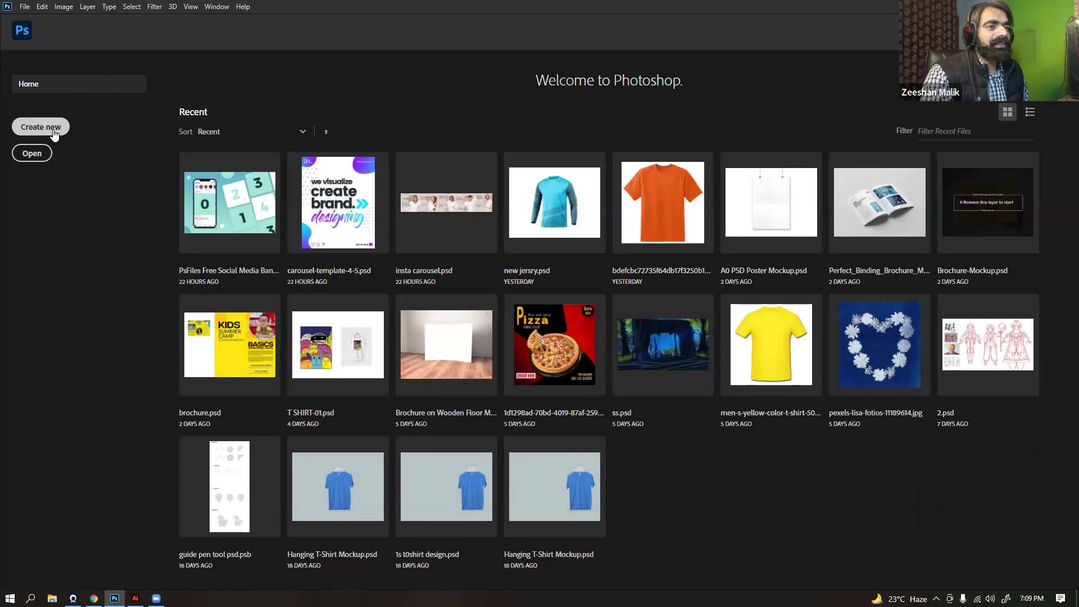
Create a new blank print document with the A4 preset, 210 × 297 mm at 300 pixels/inch
click(53, 129)
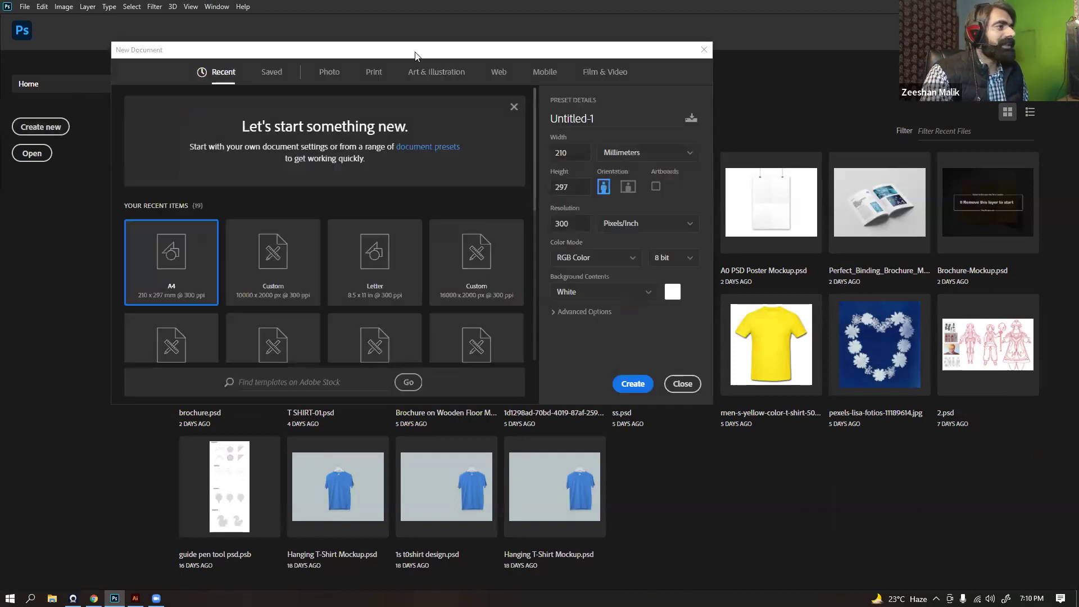
drag(414, 55, 470, 118)
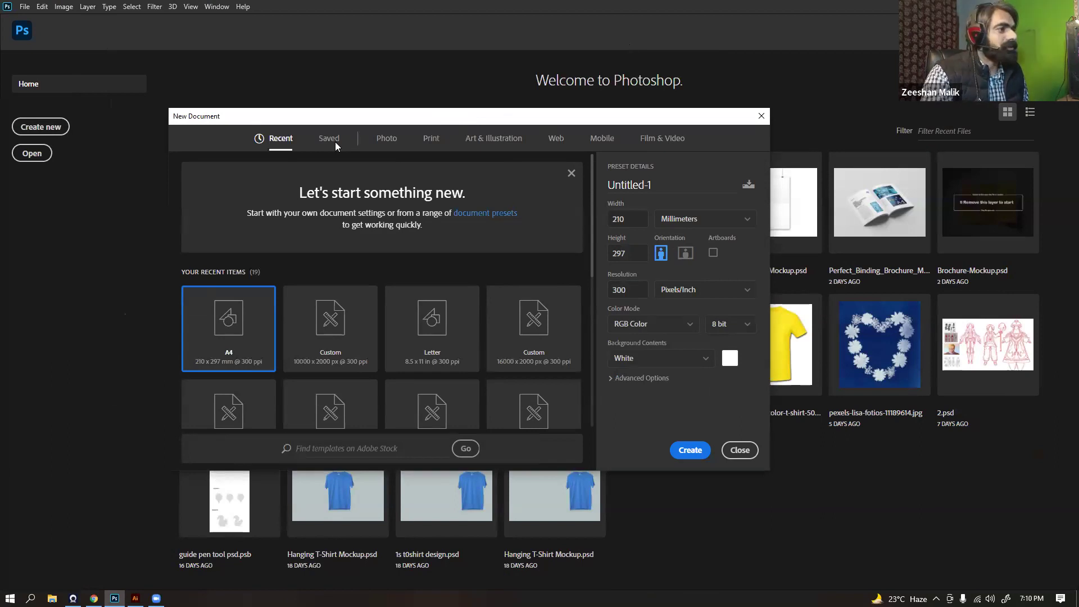
drag(457, 121, 481, 90)
click(454, 108)
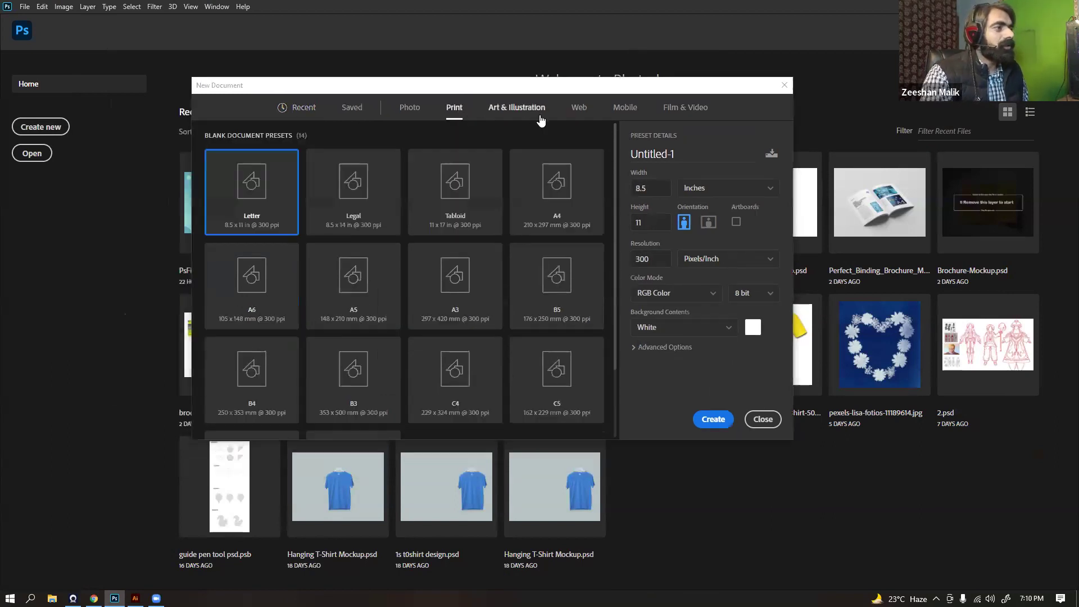
click(566, 218)
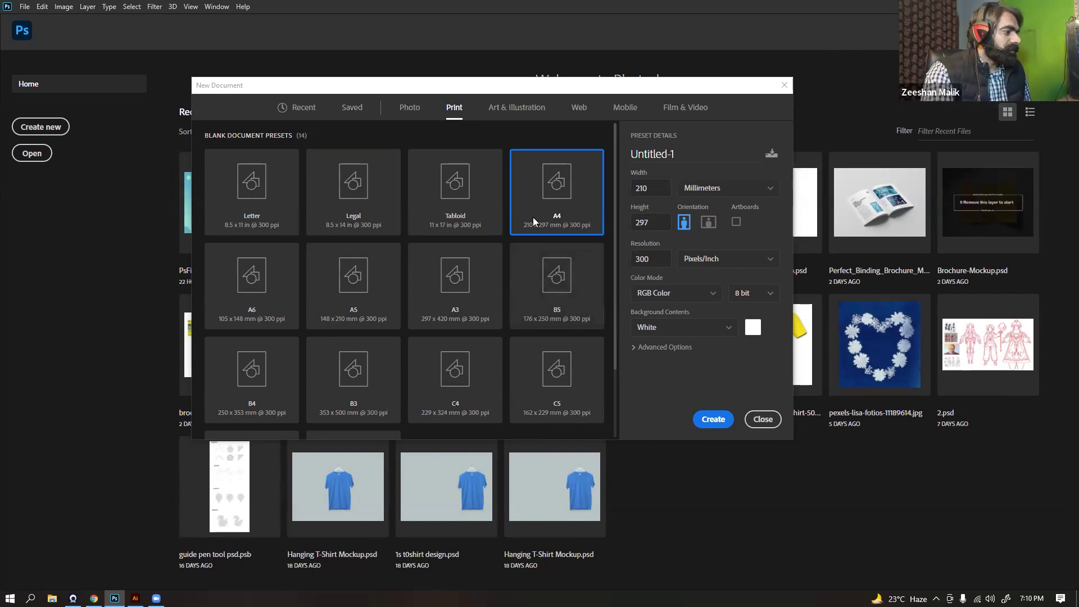
click(713, 419)
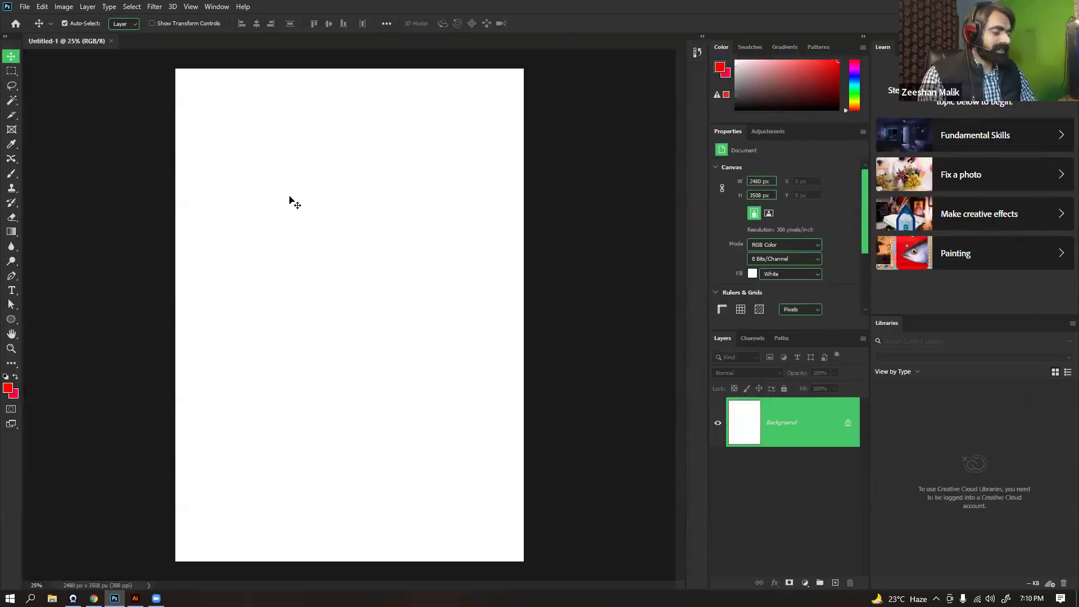
Place a single-line placeholder text with the Type tool and move it fully onto the page near the upper-left corner
key(ctrl+plus)
key(space)
drag(446, 205, 465, 305)
drag(493, 228, 467, 221)
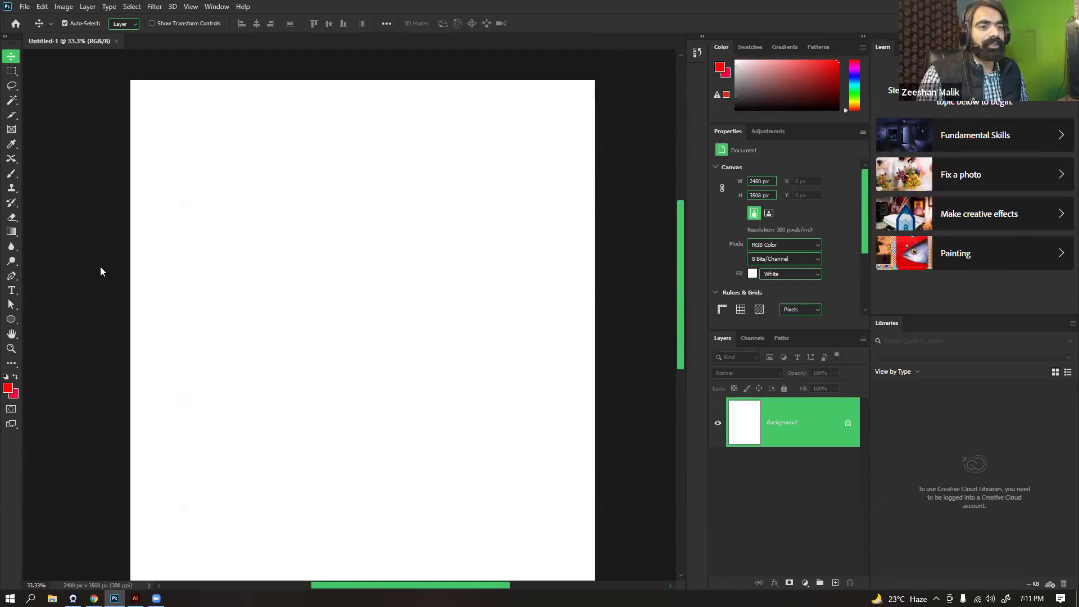
scroll(166, 113, up, 3)
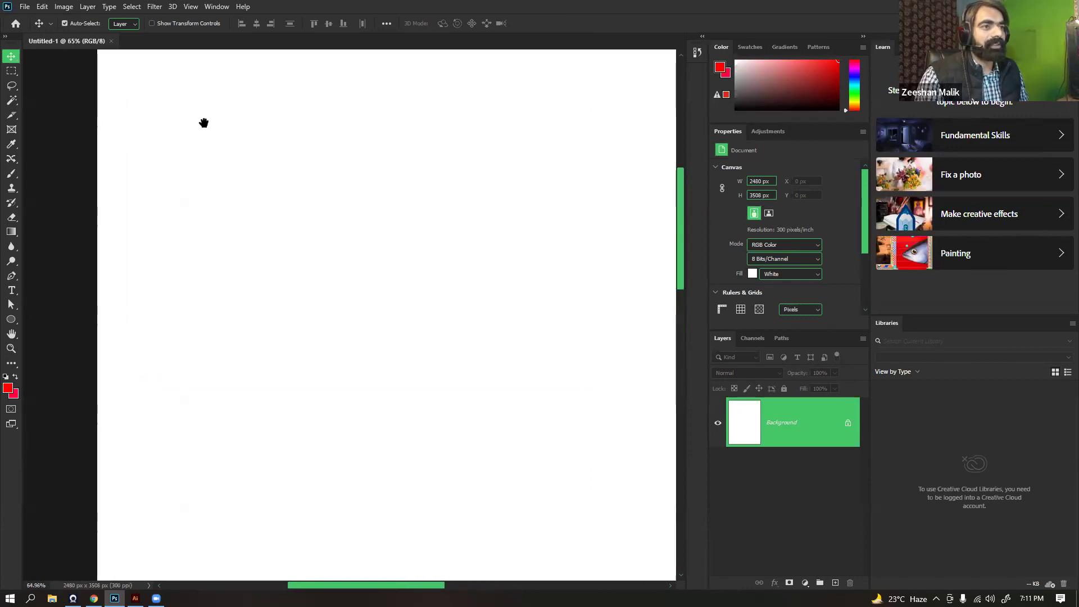
drag(204, 123, 289, 217)
scroll(284, 222, up, 2)
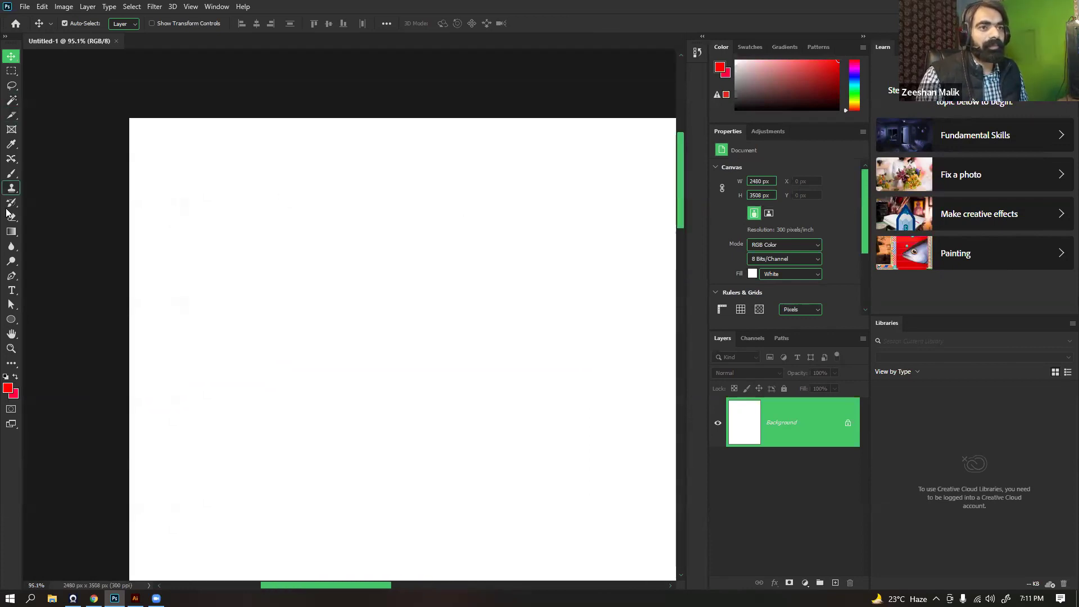
click(11, 290)
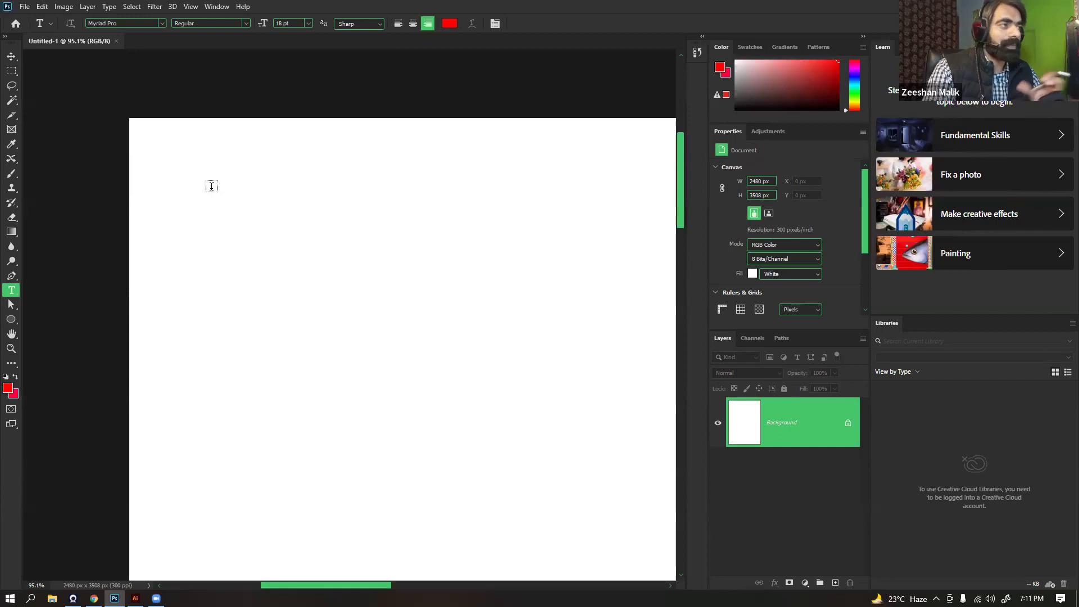
click(211, 186)
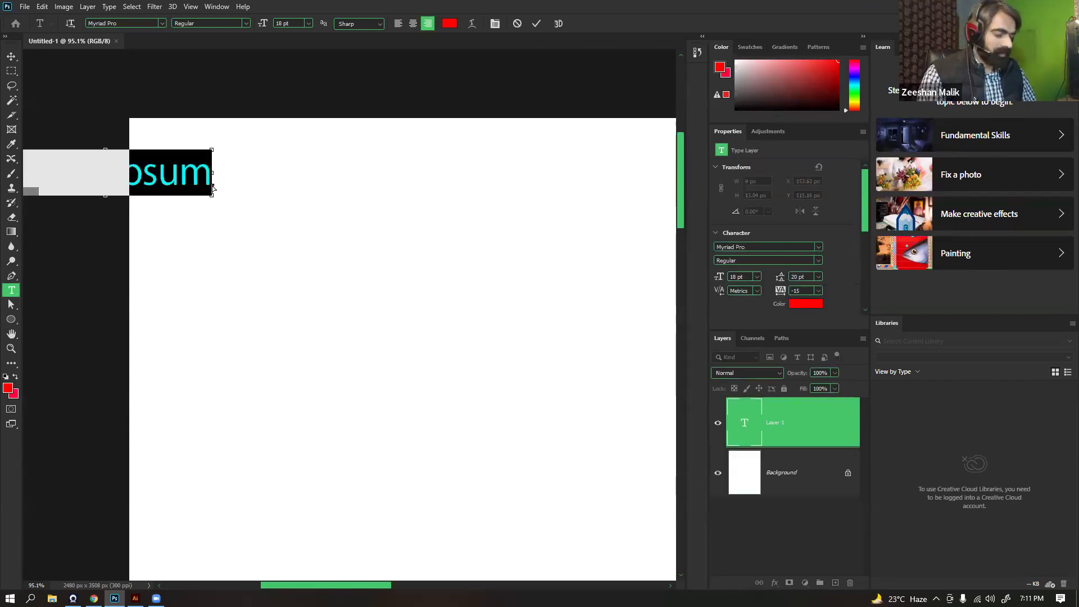
key(ctrl+Return)
key(v)
drag(225, 176, 418, 194)
Try replacing the placeholder line with a description of a man having a round cap on his head
key(t)
click(281, 197)
key(ctrl+a)
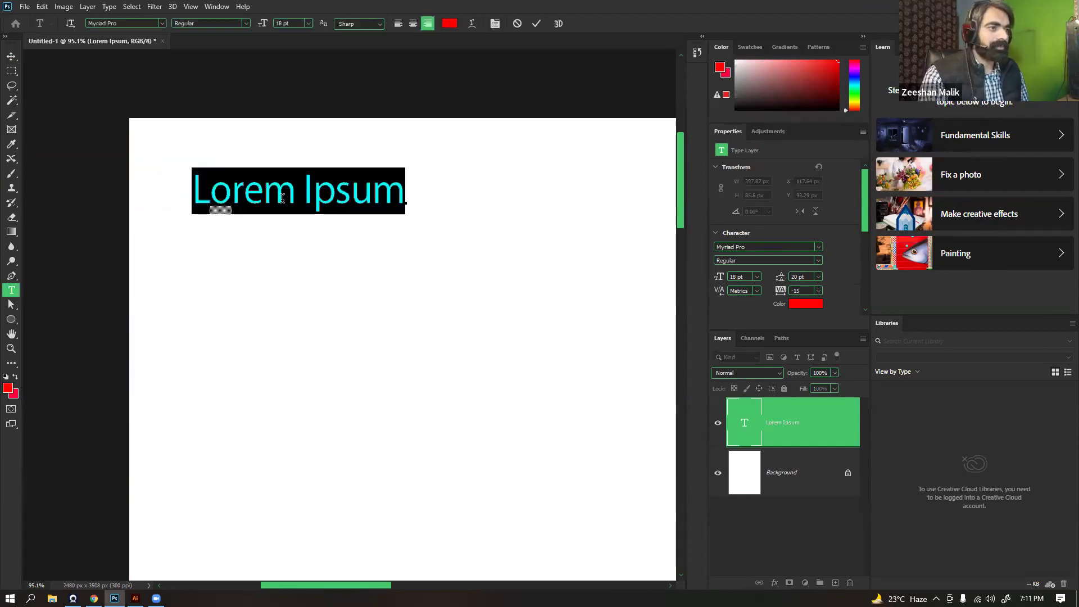
text(a man h)
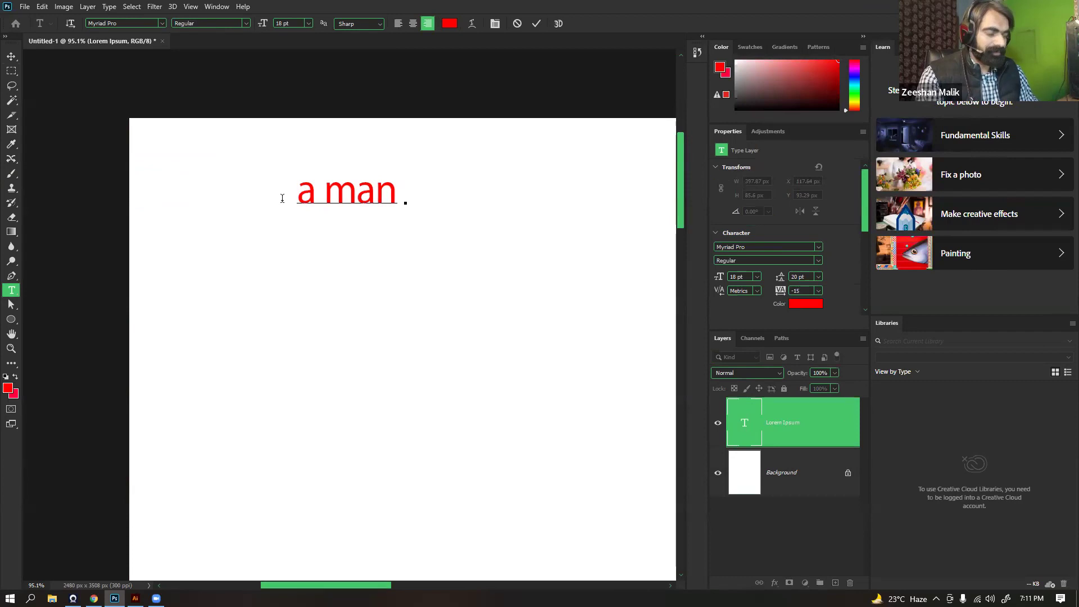
text(=hav)
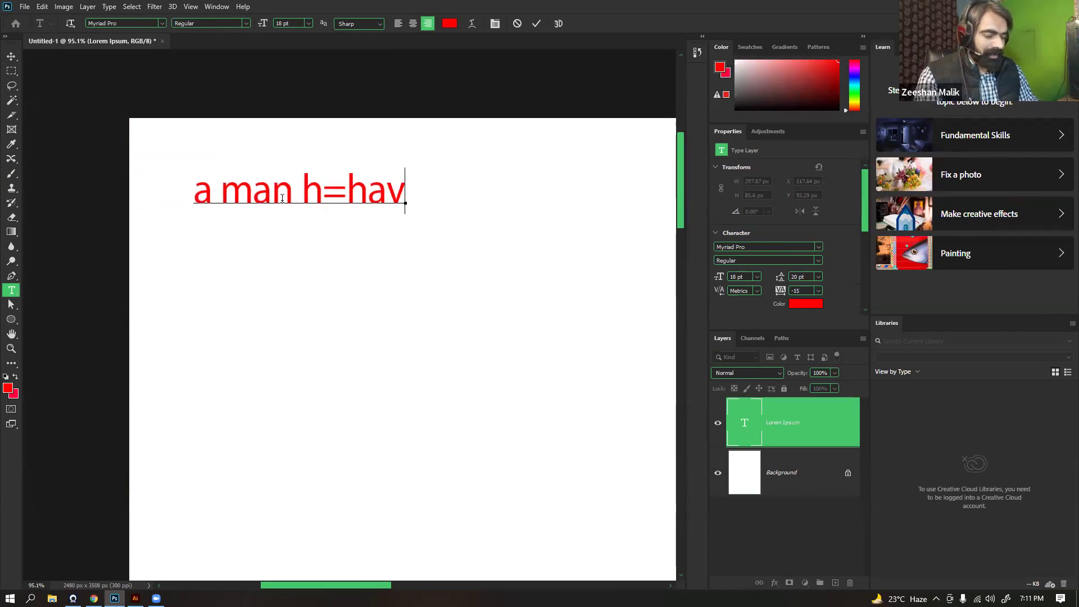
text(ing cap on)
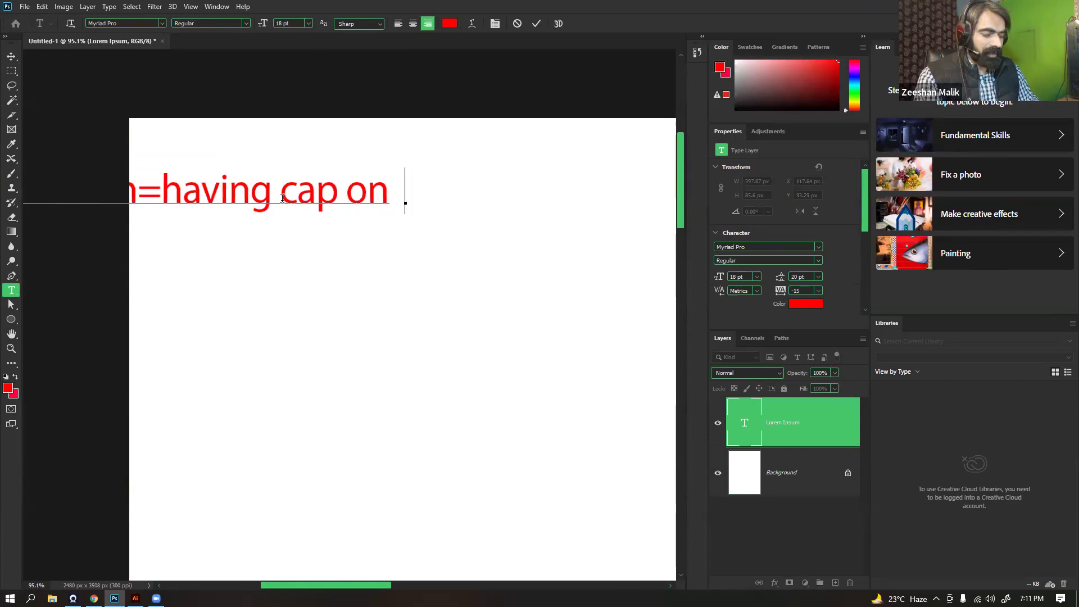
key(BackSpace)
key(BackSpace)
key(BackSpace)
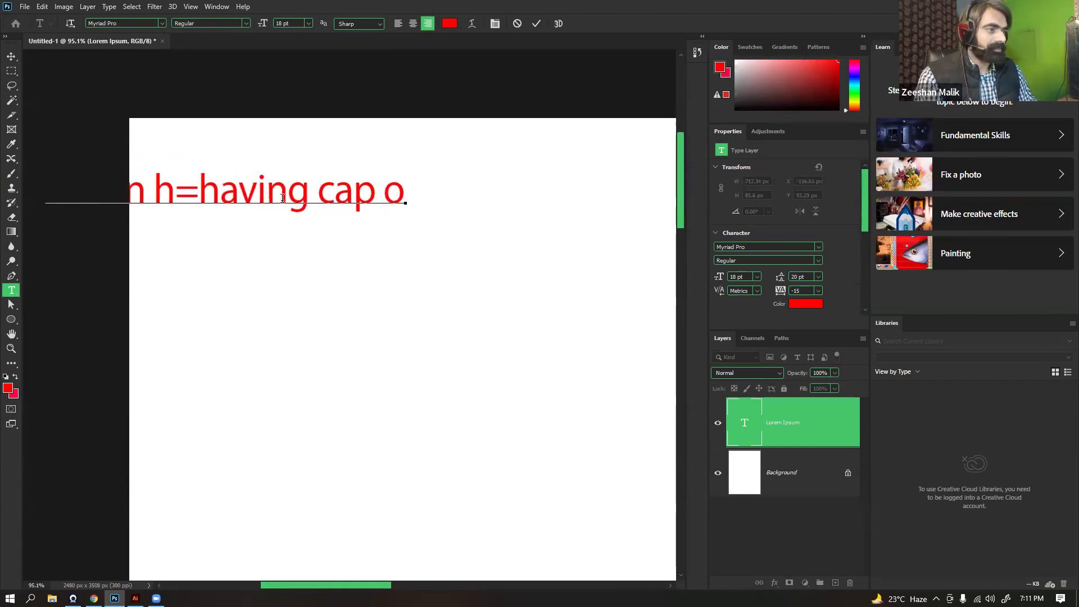
text(n head)
key(BackSpace)
key(BackSpace)
key(BackSpace)
key(BackSpace)
key(BackSpace)
key(BackSpace)
key(BackSpace)
key(BackSpace)
key(BackSpace)
key(BackSpace)
key(BackSpace)
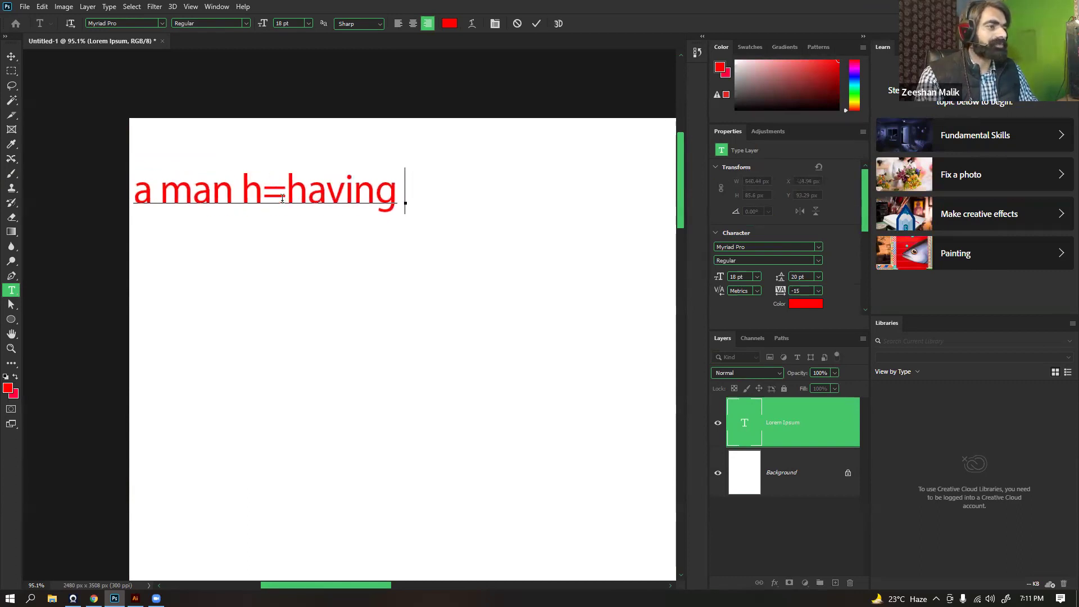
text(rounf)
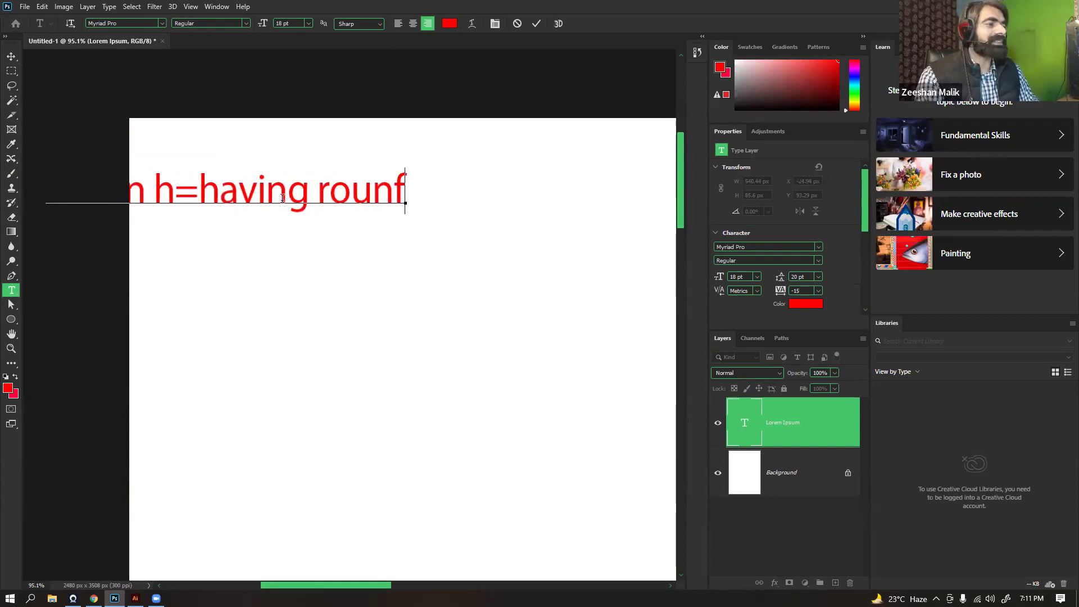
key(BackSpace)
text(d)
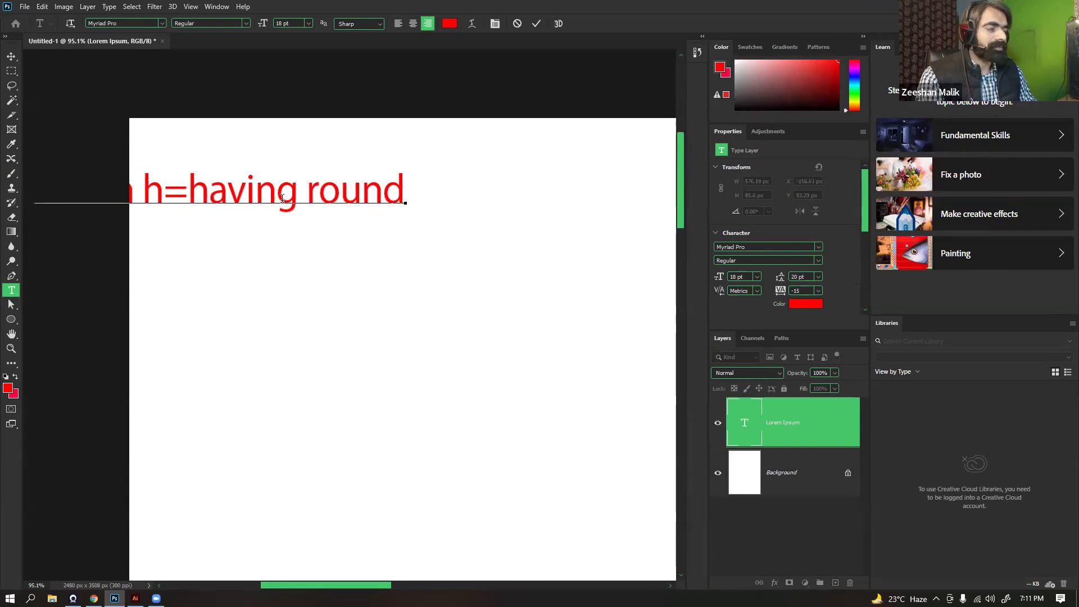
Erase the mistyped wording and delete the single-line text layer from the page
key(BackSpace)
key(BackSpace)
key(BackSpace)
key(BackSpace)
key(BackSpace)
key(BackSpace)
key(BackSpace)
key(BackSpace)
key(BackSpace)
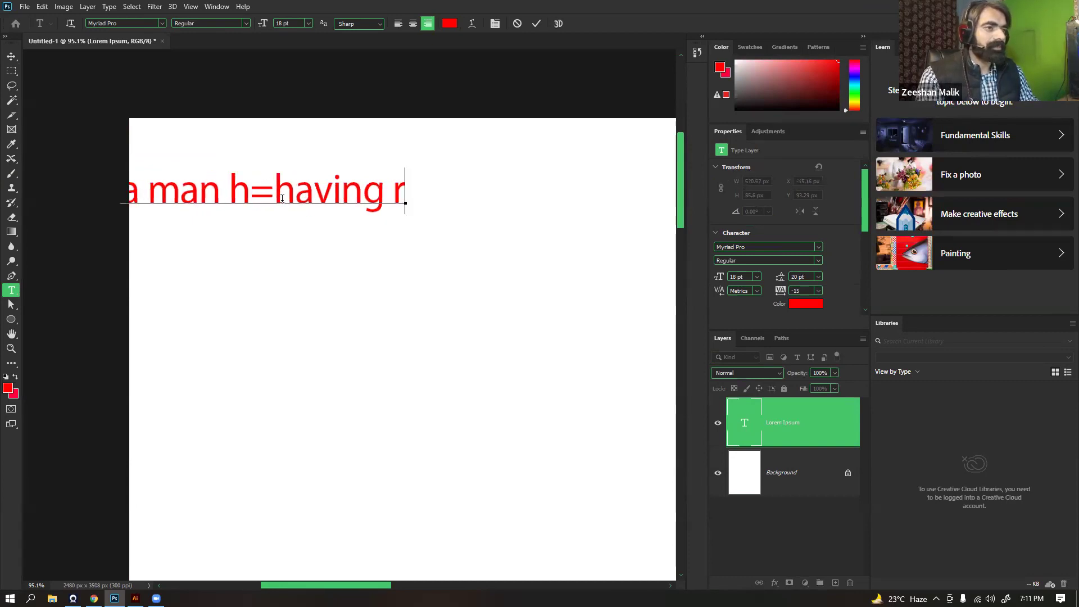
key(BackSpace)
key(BackSpace)
key(BackSpace)
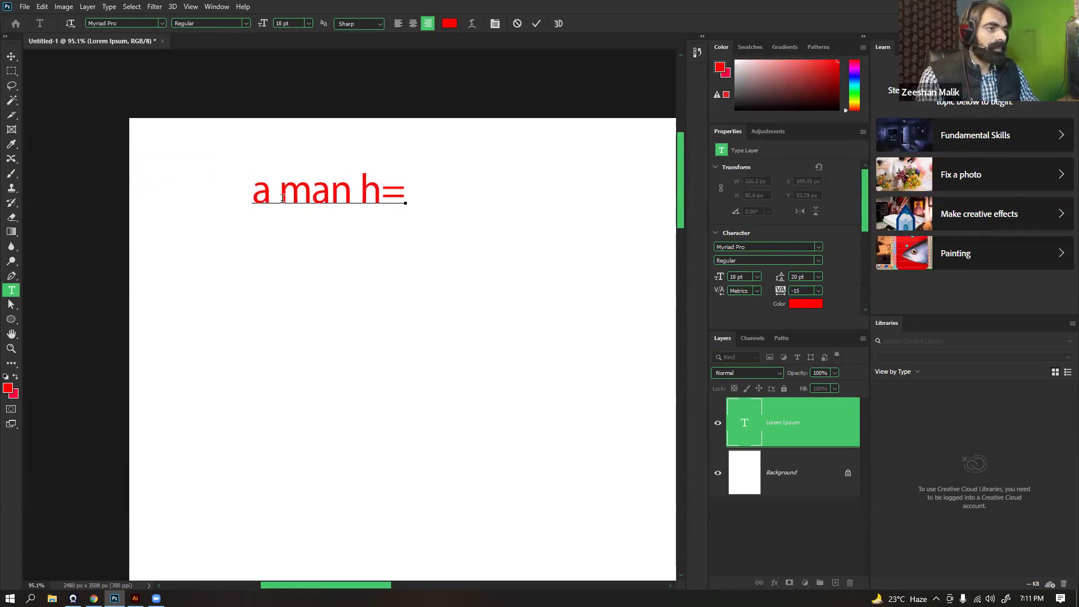
key(BackSpace)
text(vaing)
key(ctrl+Return)
key(Delete)
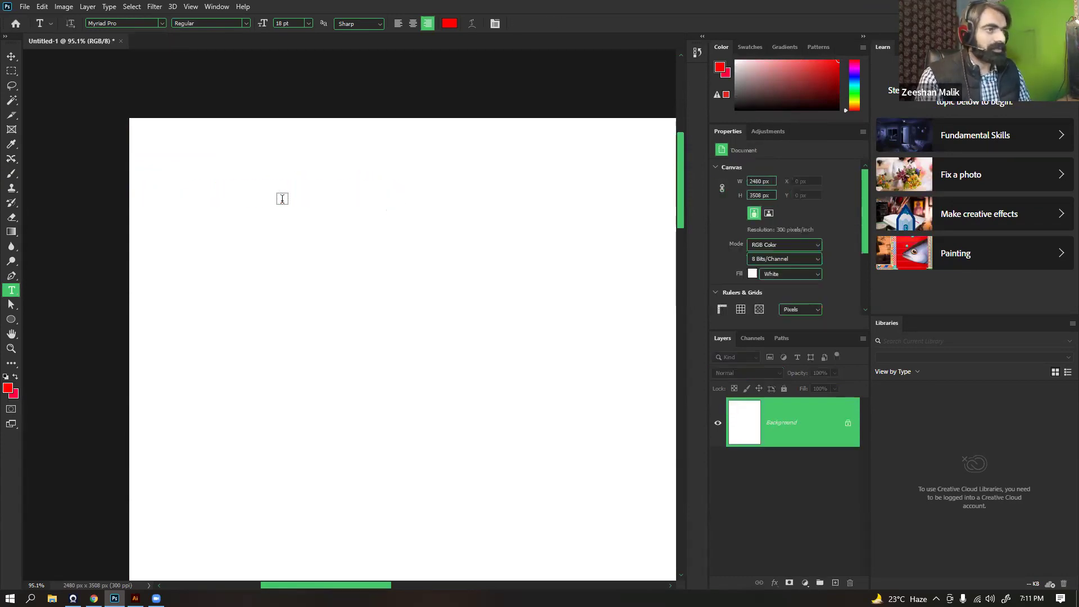
Draw a paragraph text box about 755 × 357 px across the page's upper area and clear its placeholder text
drag(161, 154, 576, 356)
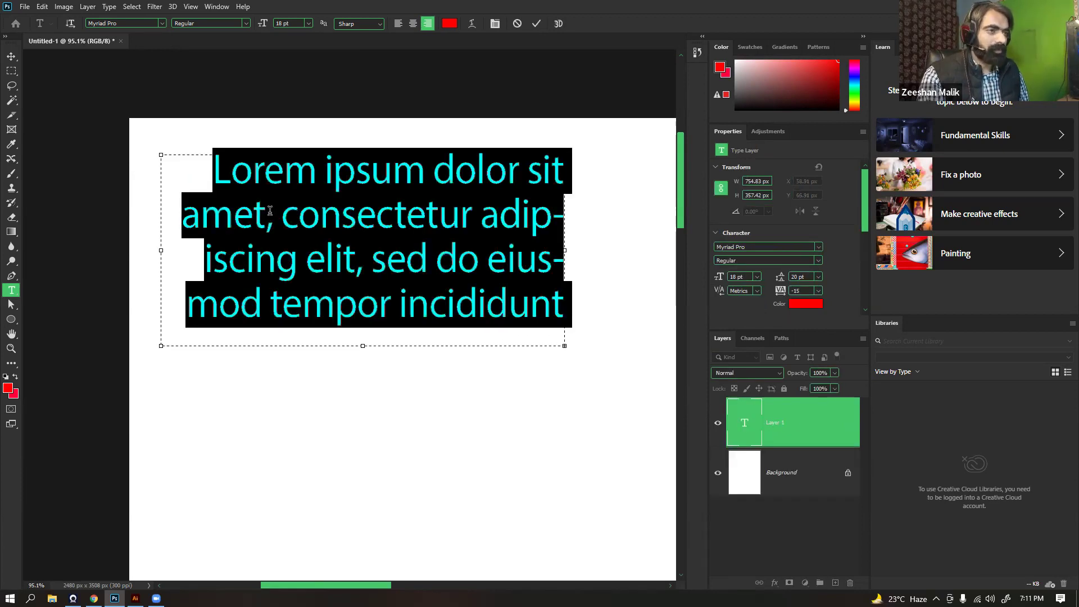
key(Delete)
Try writing "a man" in the text box, switching to 9 pt after the first letter, and erase it all
text(a)
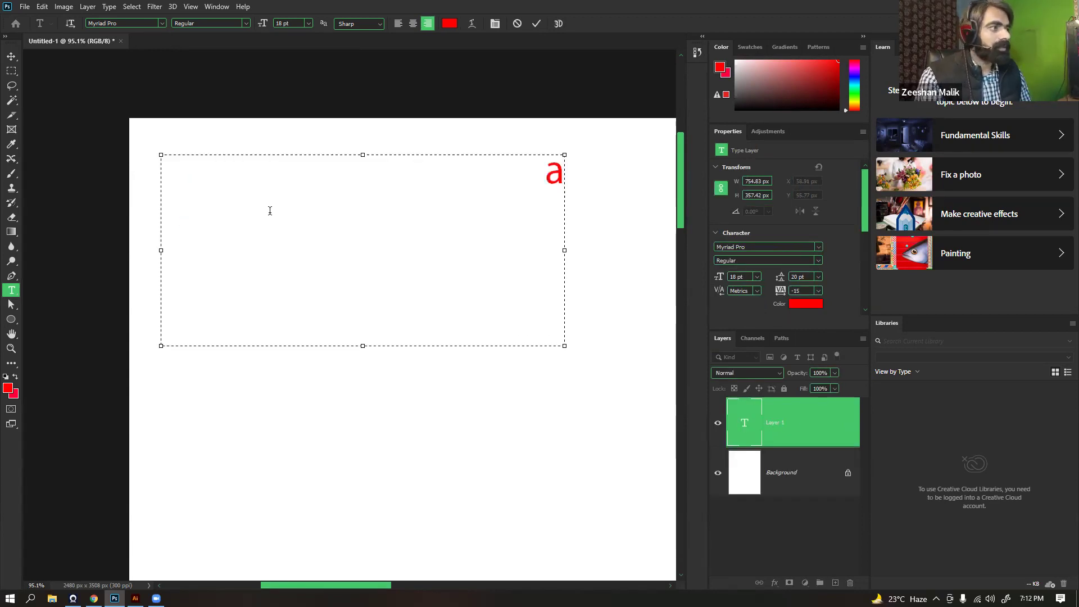
click(308, 23)
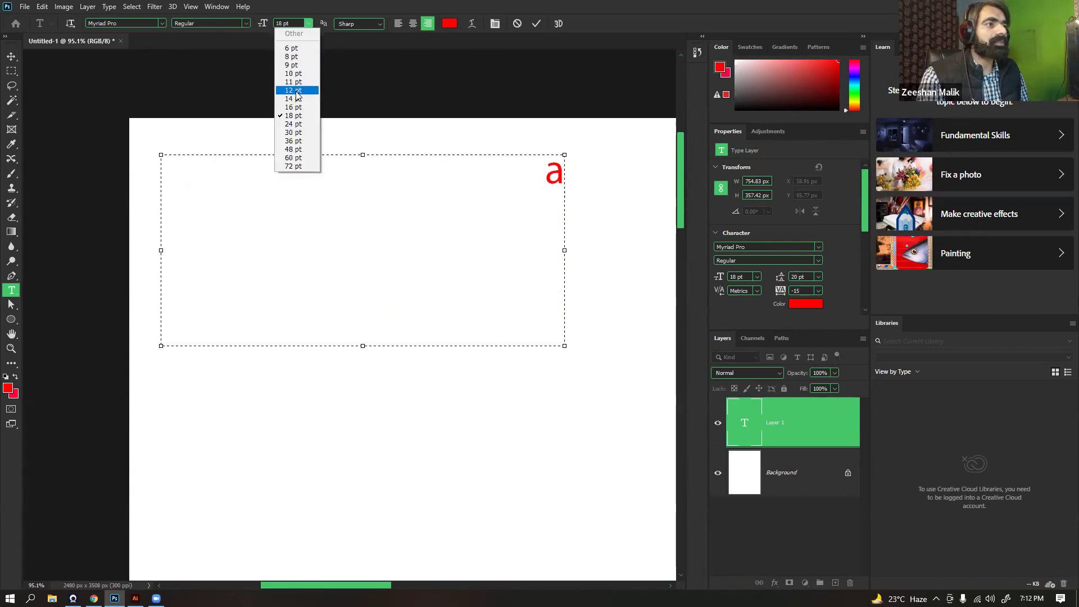
click(296, 65)
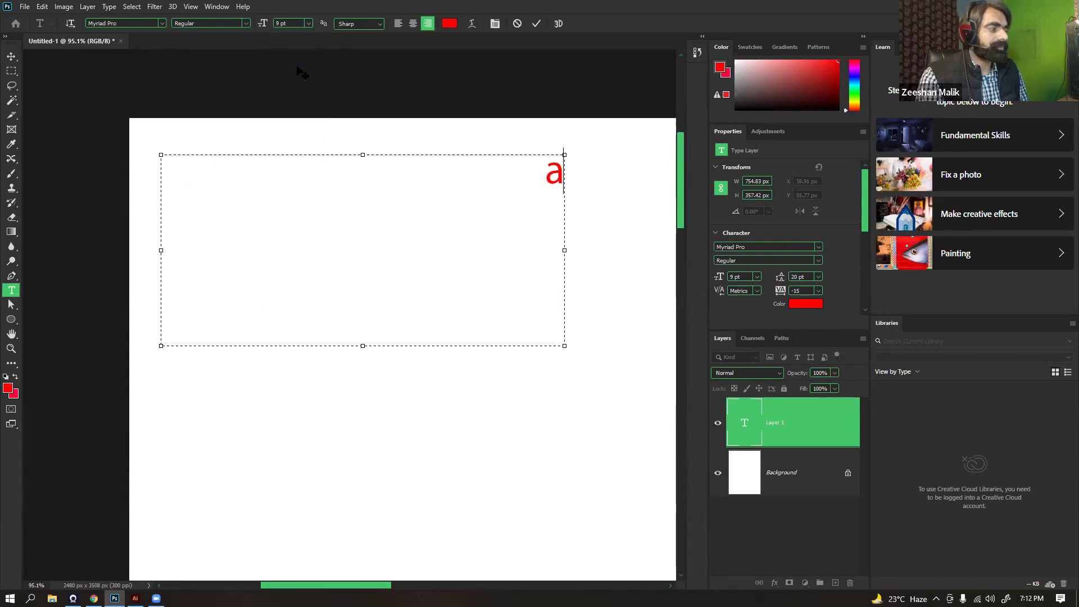
text(man)
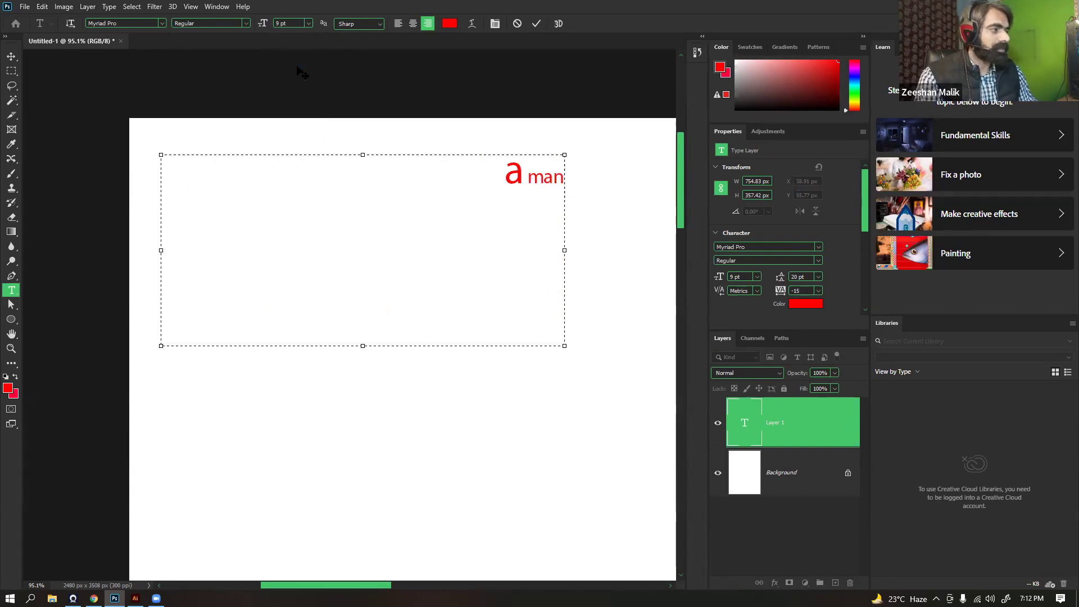
key(BackSpace)
key(BackSpace)
key(BackSpace)
key(BackSpace)
text(a)
key(BackSpace)
key(BackSpace)
text(a)
key(BackSpace)
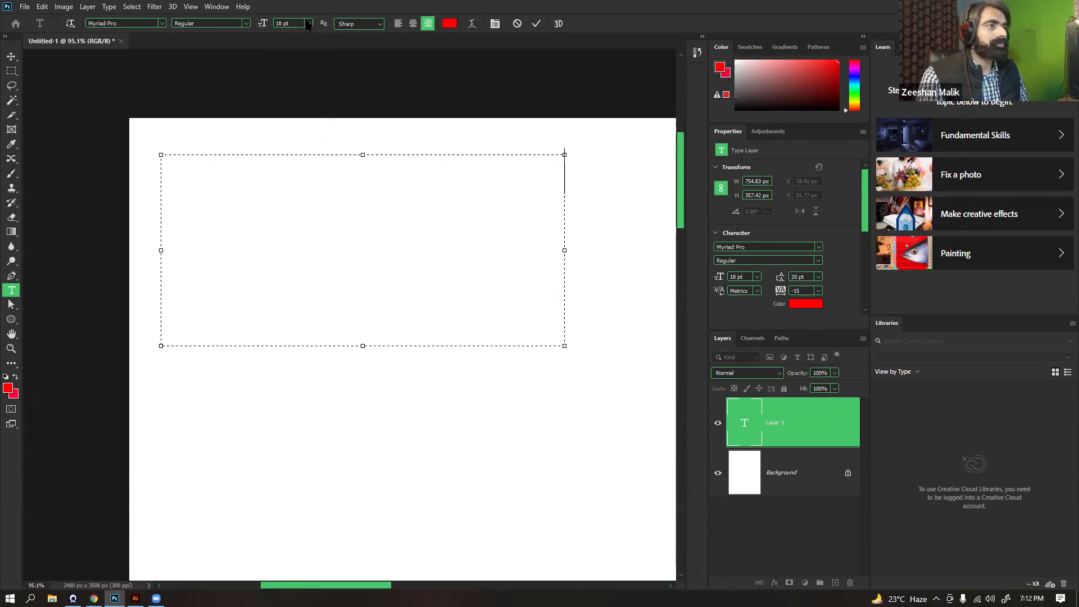
Set the text size to 10 pt and write "A man having round cap on head and wearing long jacket" in the text box
click(308, 24)
click(293, 74)
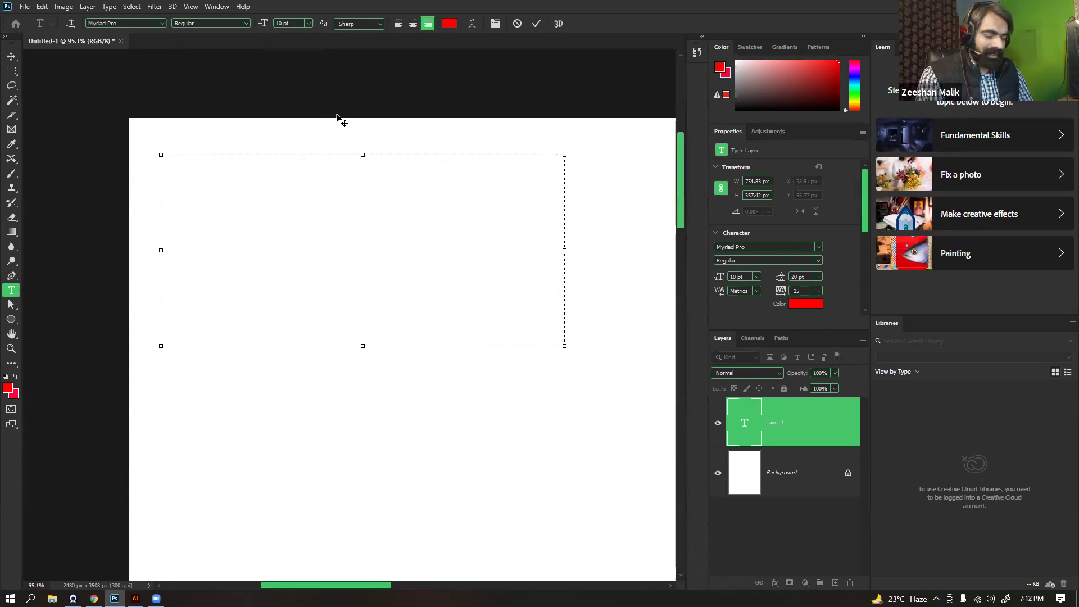
text(A man)
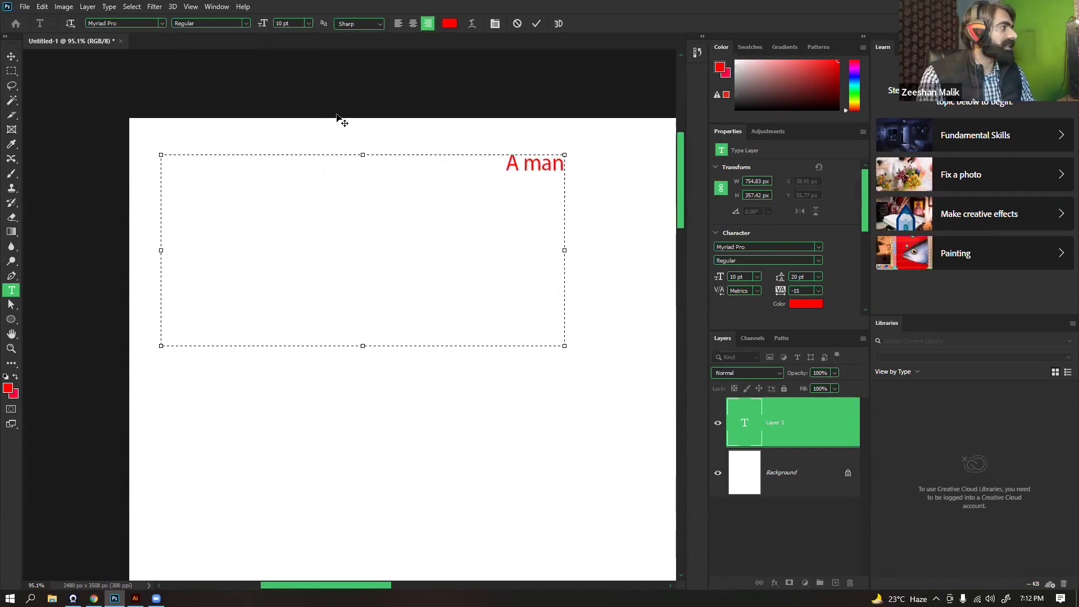
text(  hav)
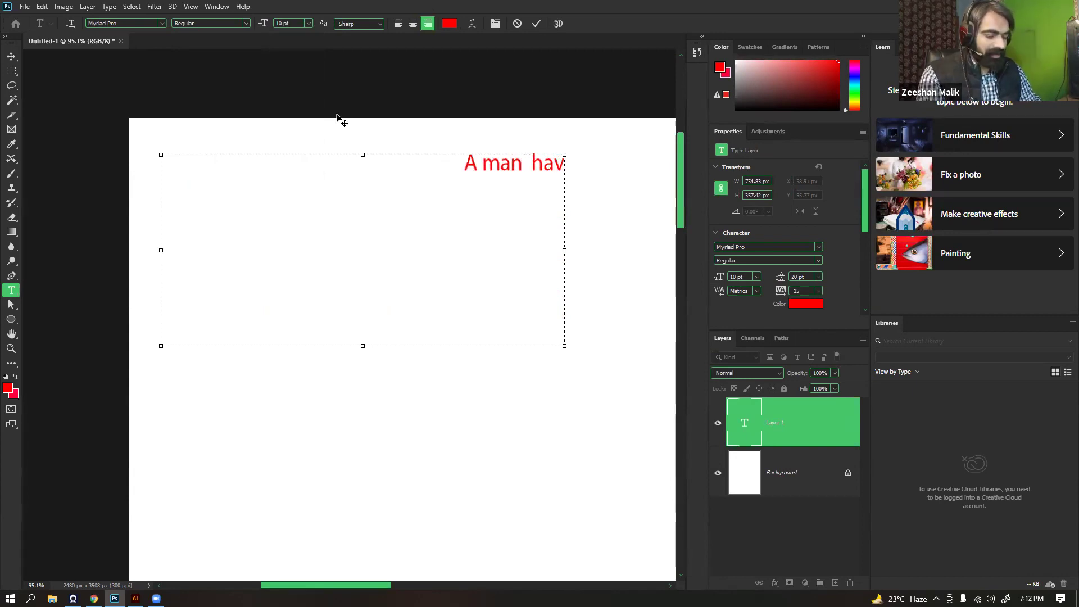
text(ing round)
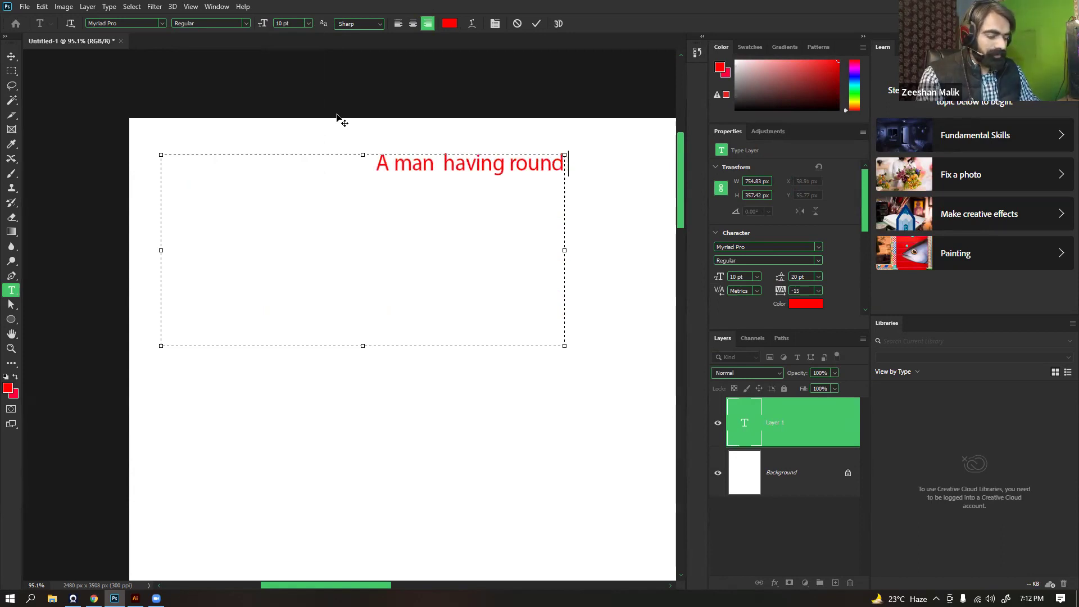
text( cap on)
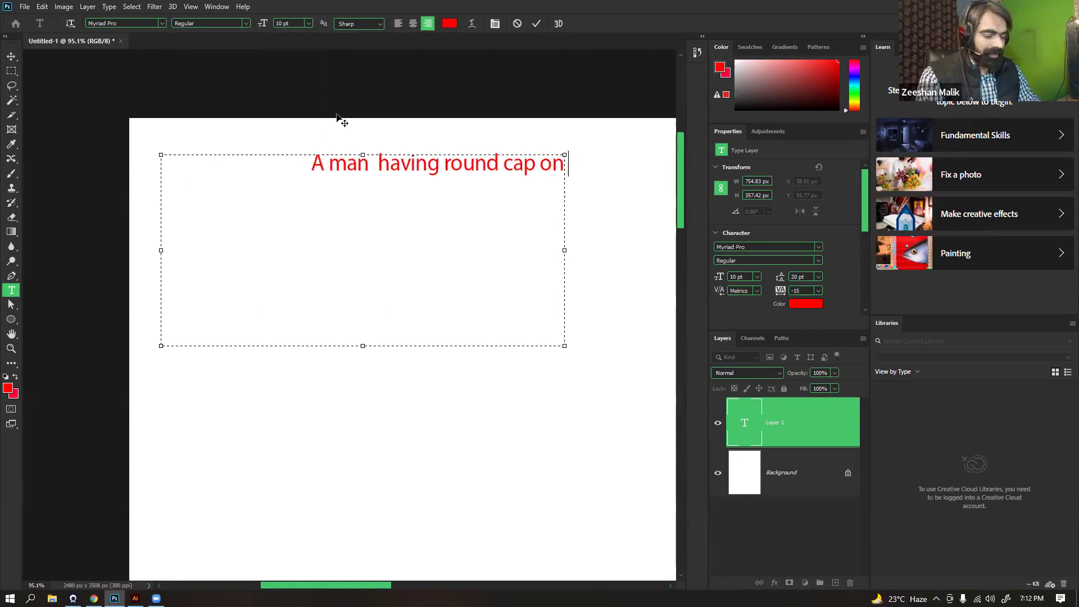
text( heafd)
key(BackSpace)
key(BackSpace)
text(d)
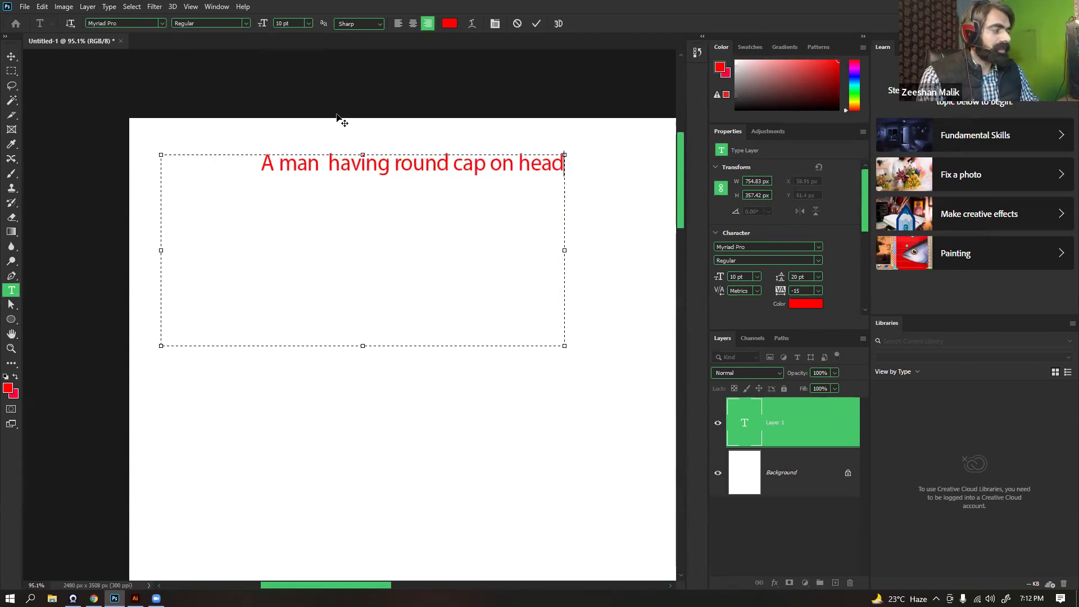
text( and wearing)
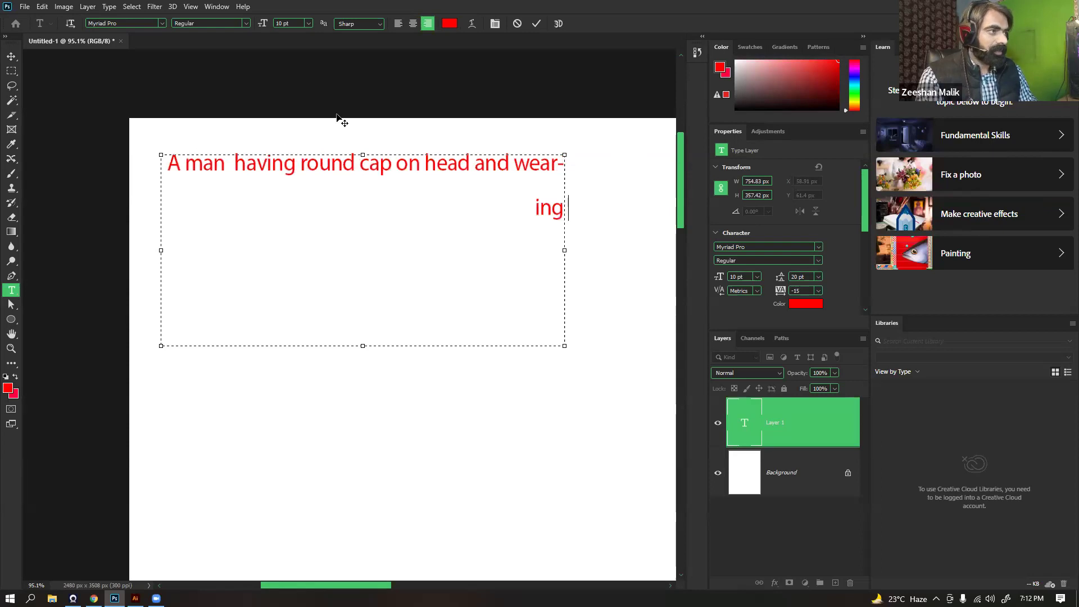
text( long jacket)
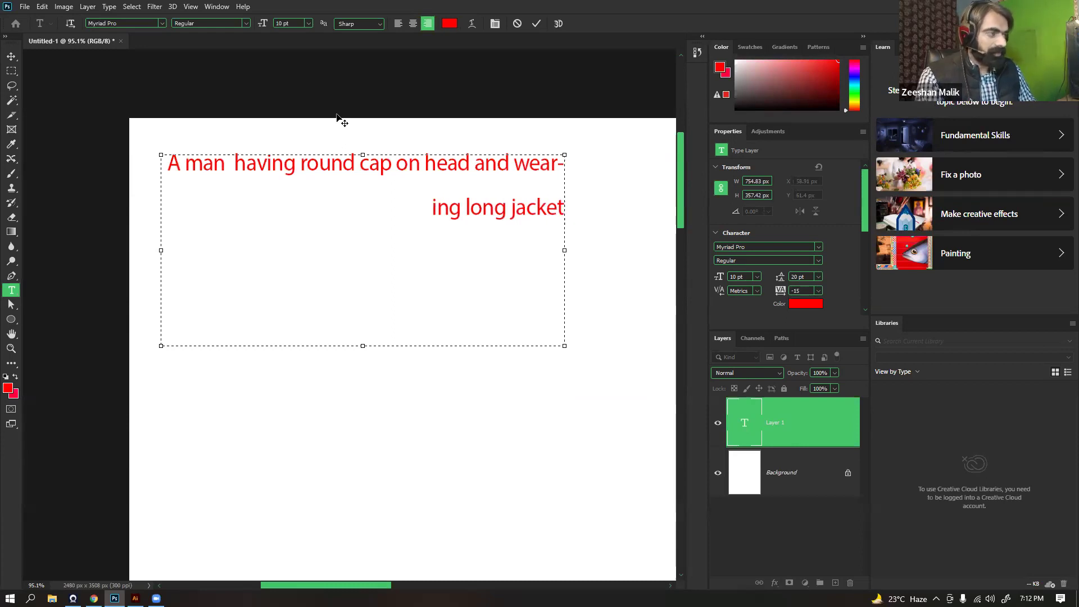
Try continuing the sentence with "on his" and with "and l", erasing each attempt back to "jacket"
text( on)
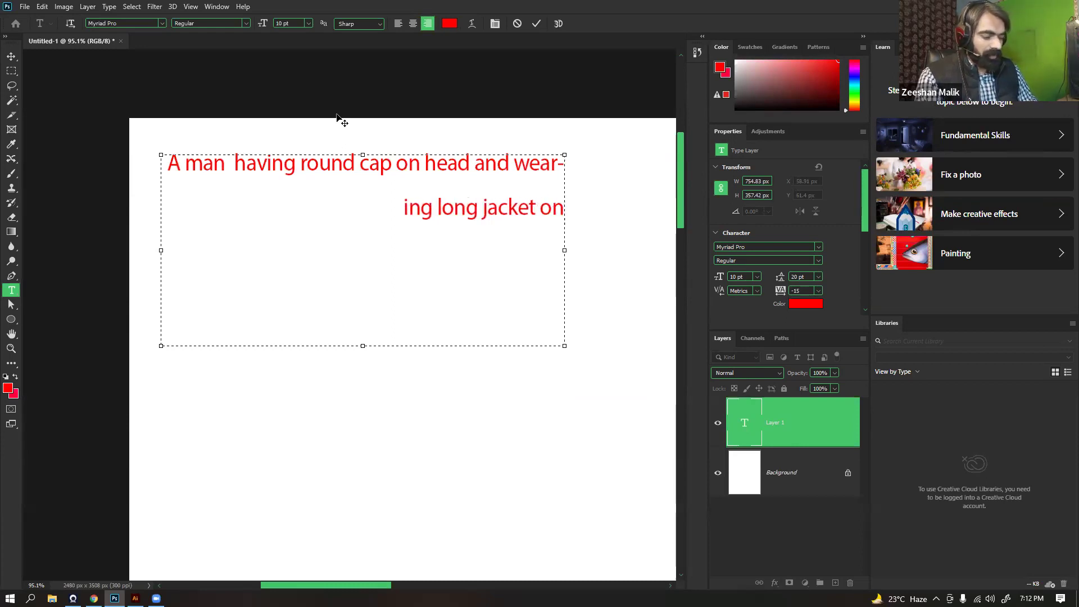
text( his)
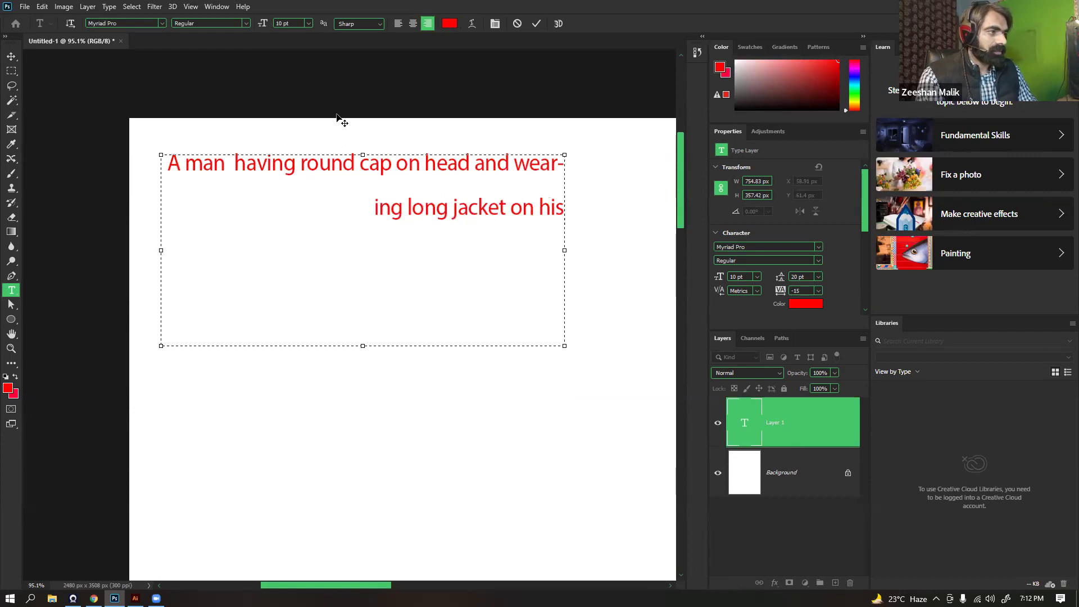
key(BackSpace)
key(BackSpace)
key(BackSpace)
key(BackSpace)
key(BackSpace)
key(BackSpace)
key(BackSpace)
key(BackSpace)
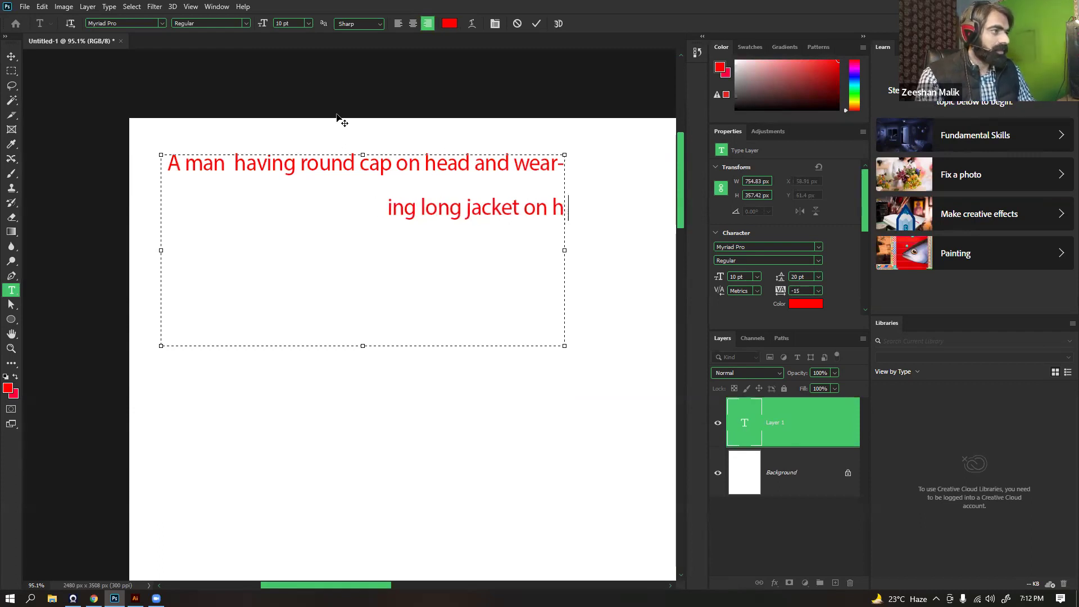
text(a)
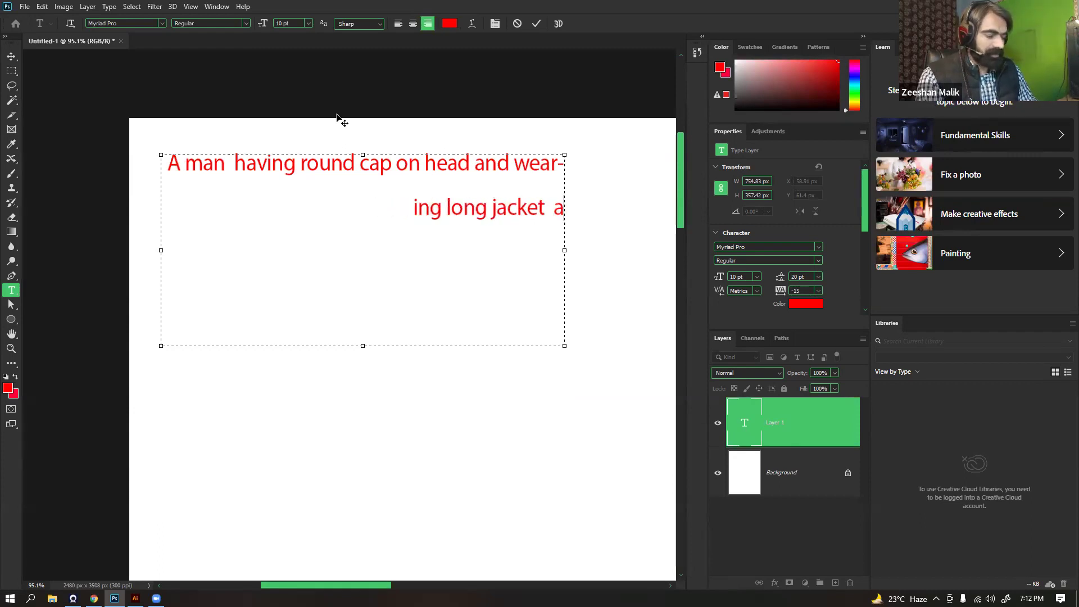
text(nd l)
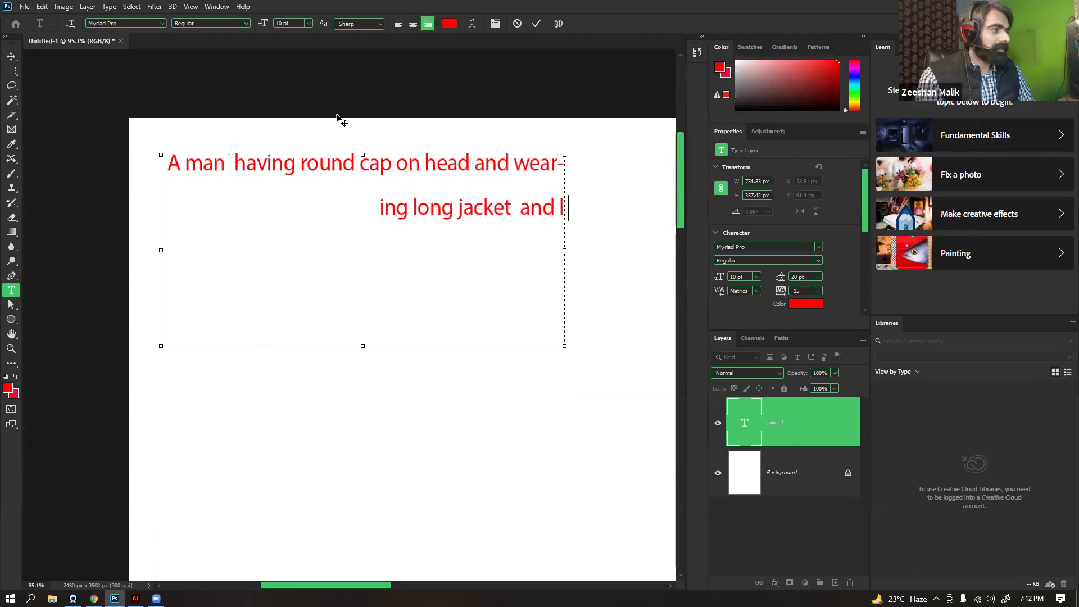
key(BackSpace)
key(BackSpace)
key(BackSpace)
key(BackSpace)
key(BackSpace)
key(BackSpace)
key(BackSpace)
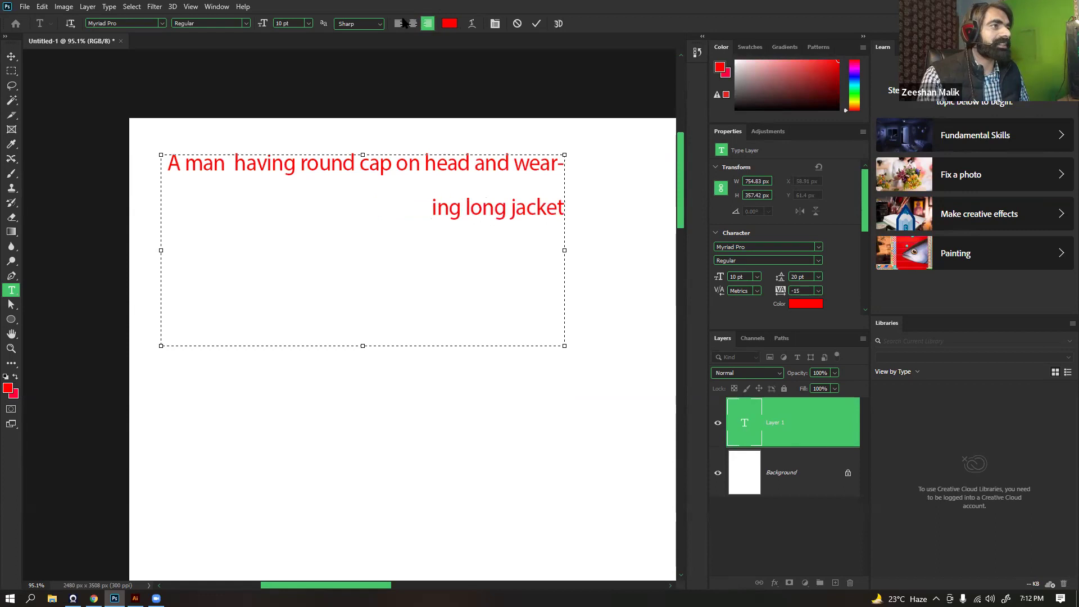
Justify the paragraph with its last line aligned left, and end the sentence with a period
click(495, 23)
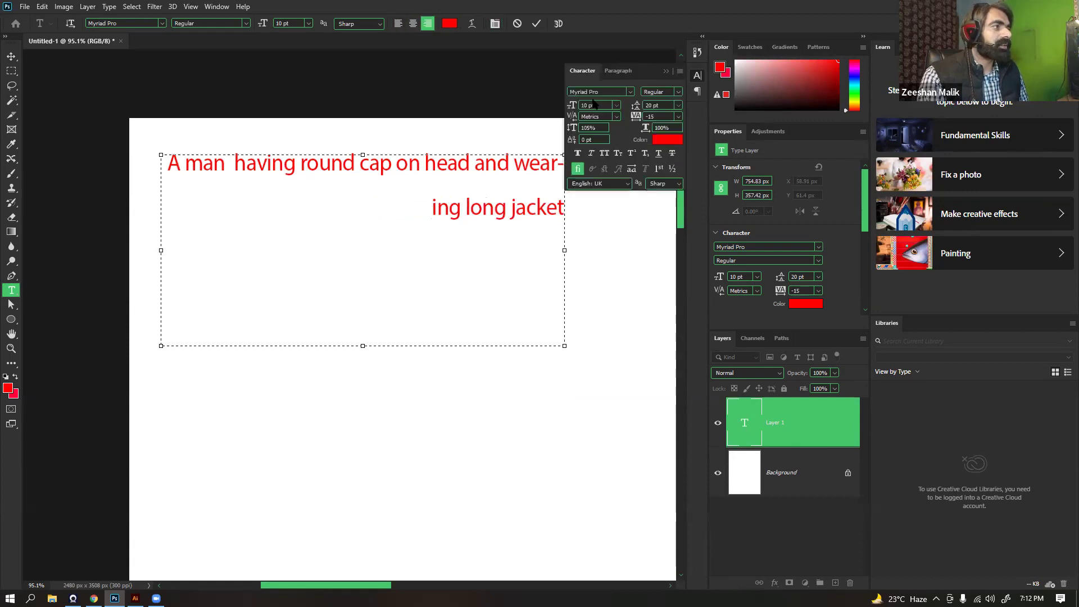
click(618, 71)
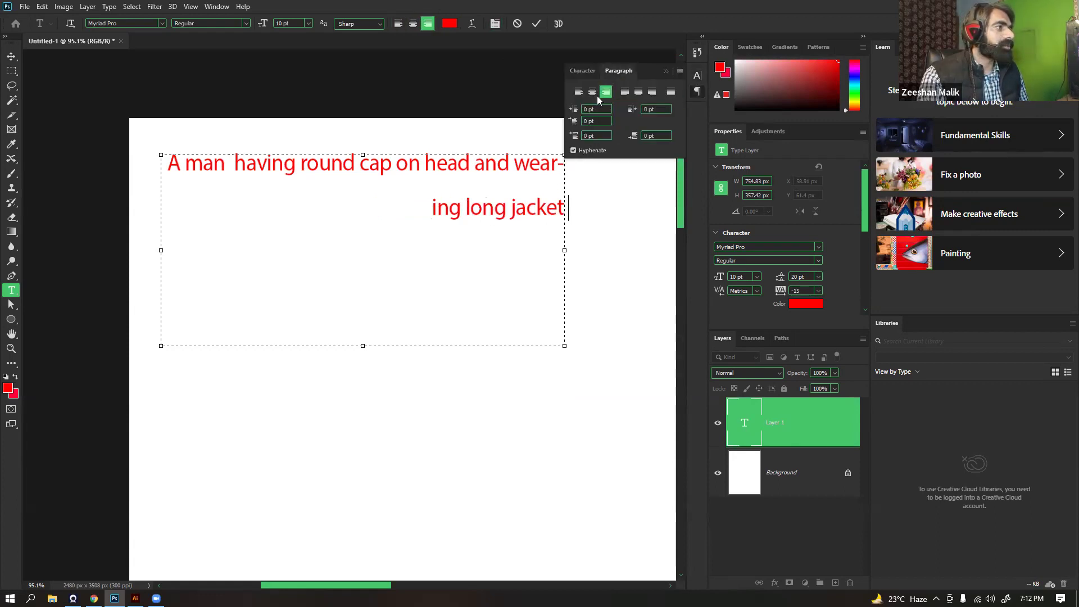
click(628, 92)
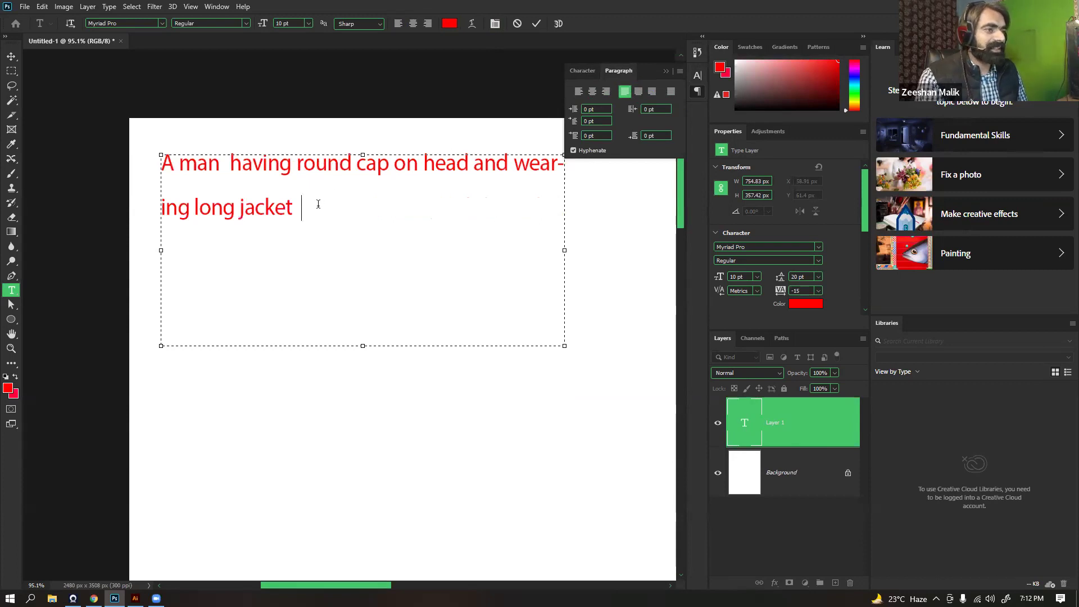
text(.)
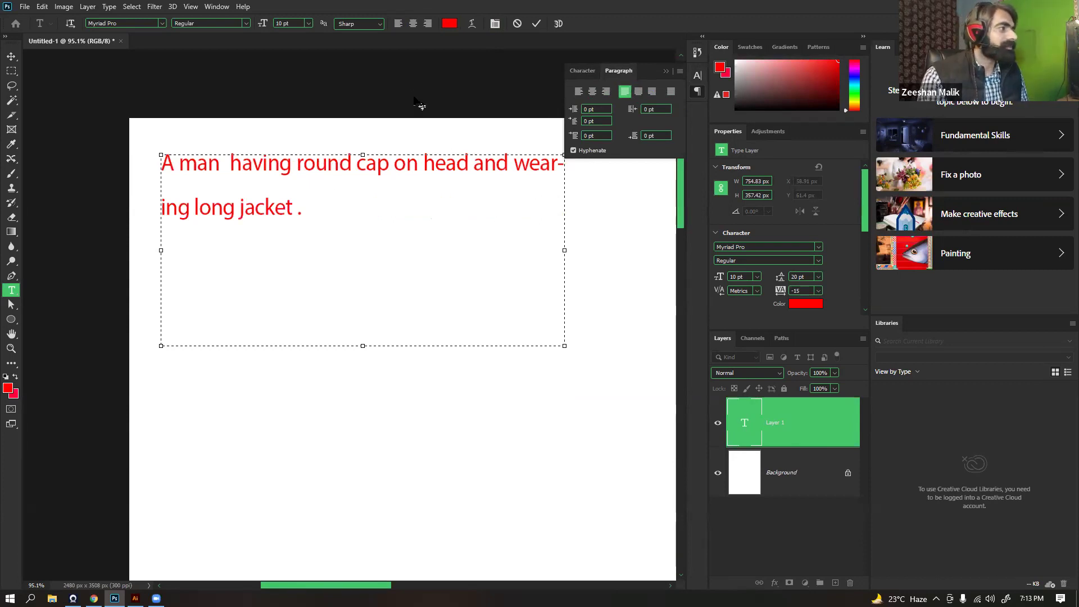
click(667, 71)
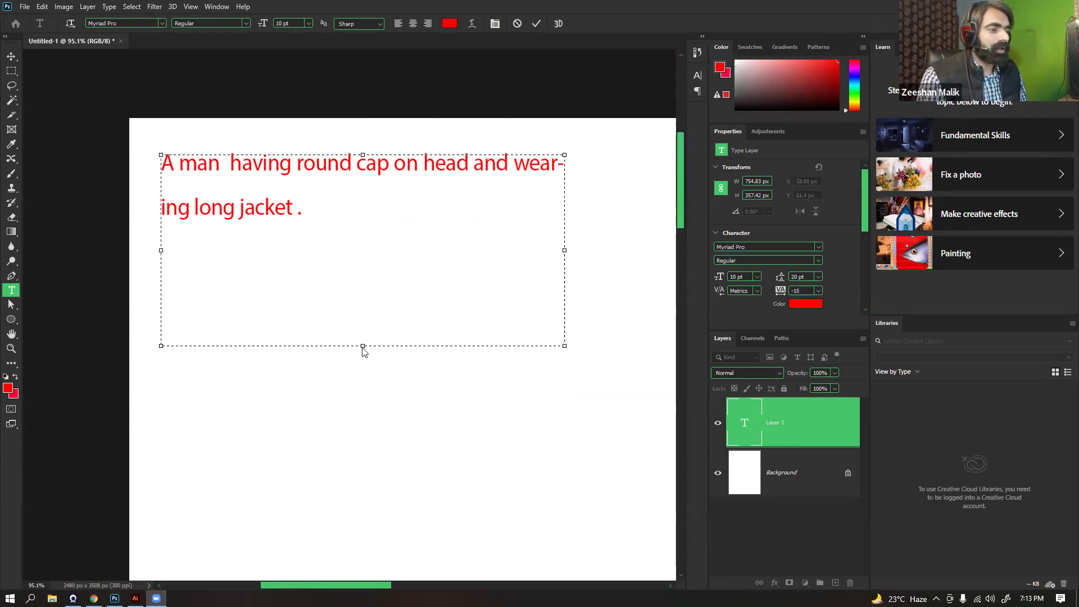
Shorten the text box to about 171 px high and add "the body of character is bit" after the period
drag(362, 346, 362, 256)
drag(362, 245, 362, 246)
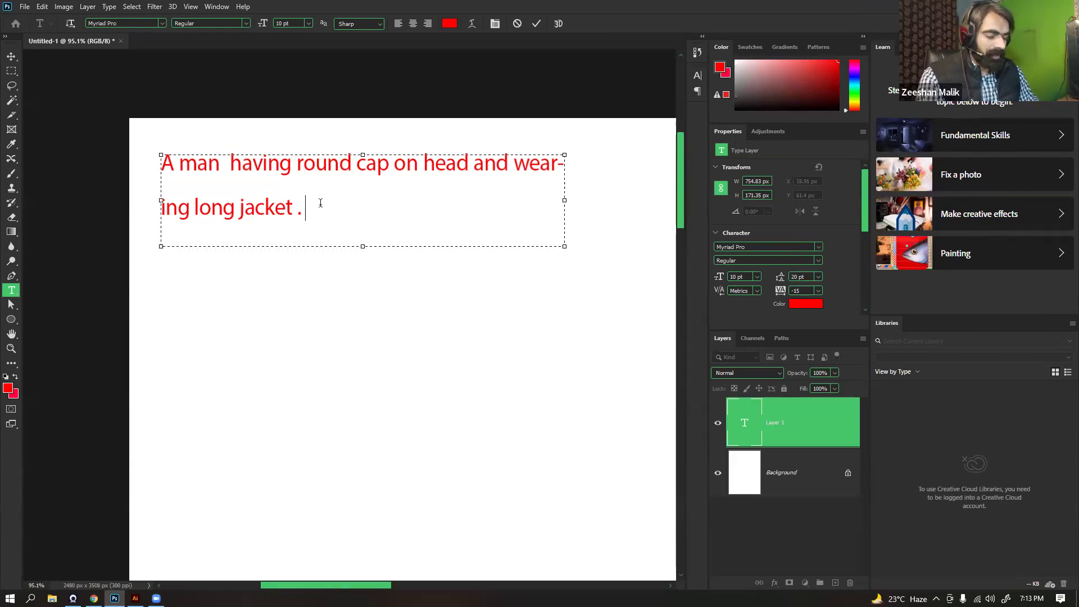
text(the b)
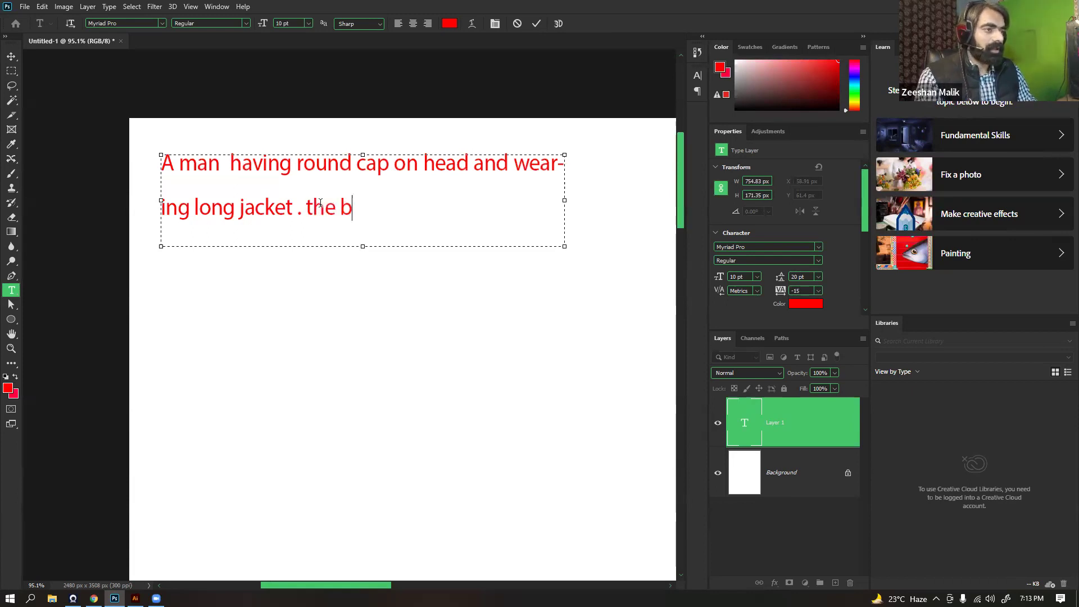
text(ody of c)
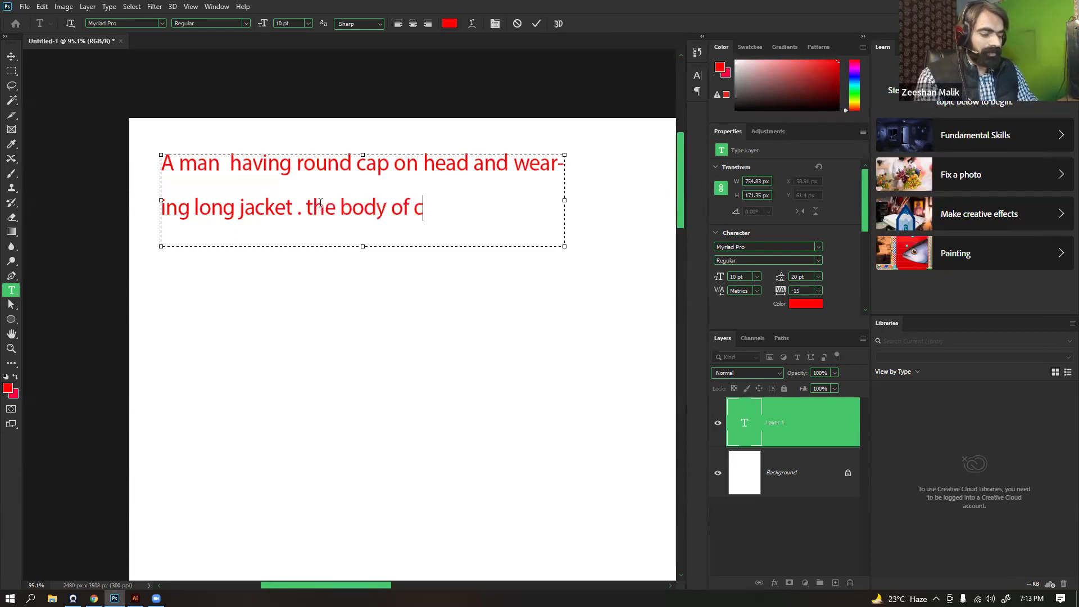
text(haracter is )
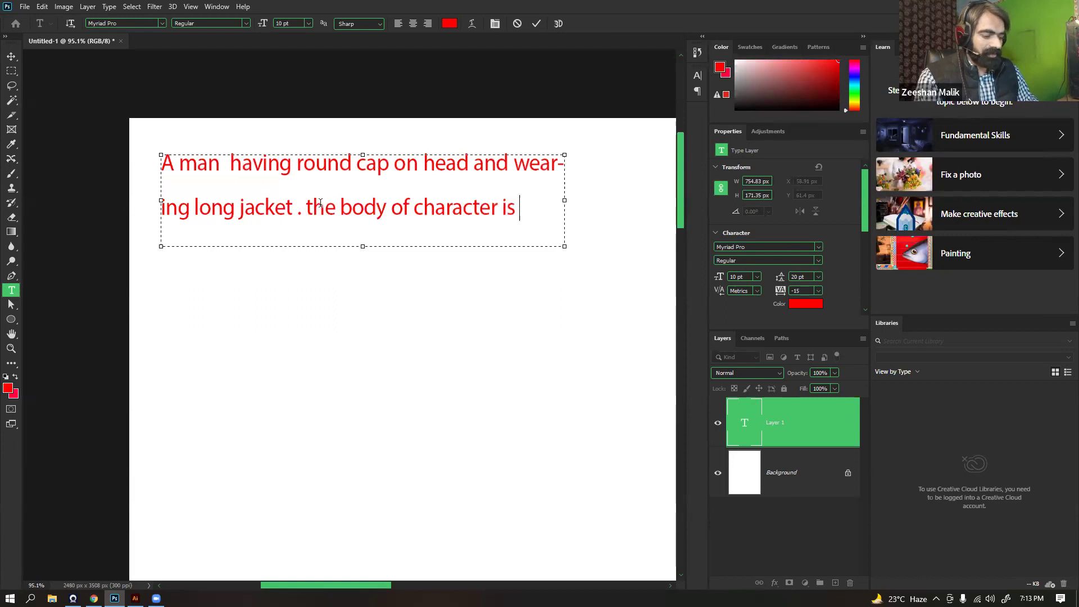
text(bit)
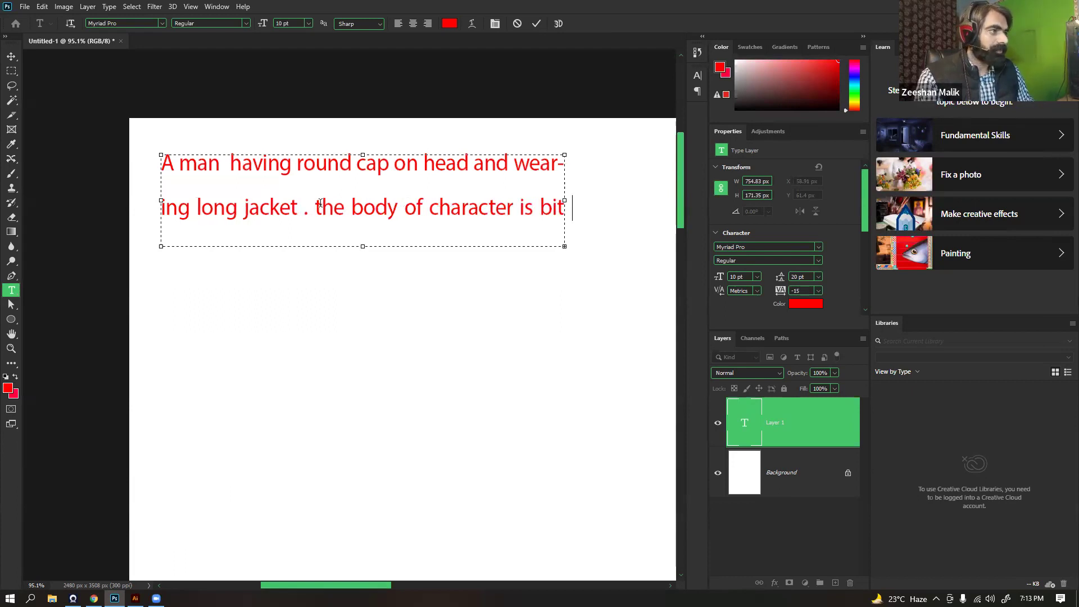
text( bibu)
key(BackSpace)
key(BackSpace)
text(b)
key(BackSpace)
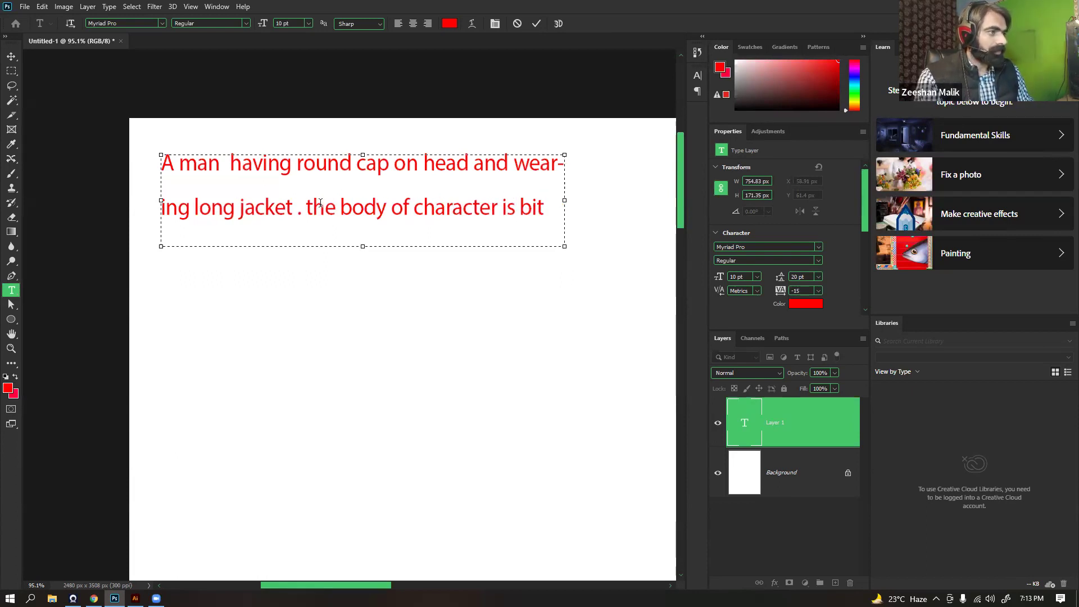
Extend the text box to about 241 px high and finish the paragraph with "bulky." on a new line
drag(363, 247, 362, 283)
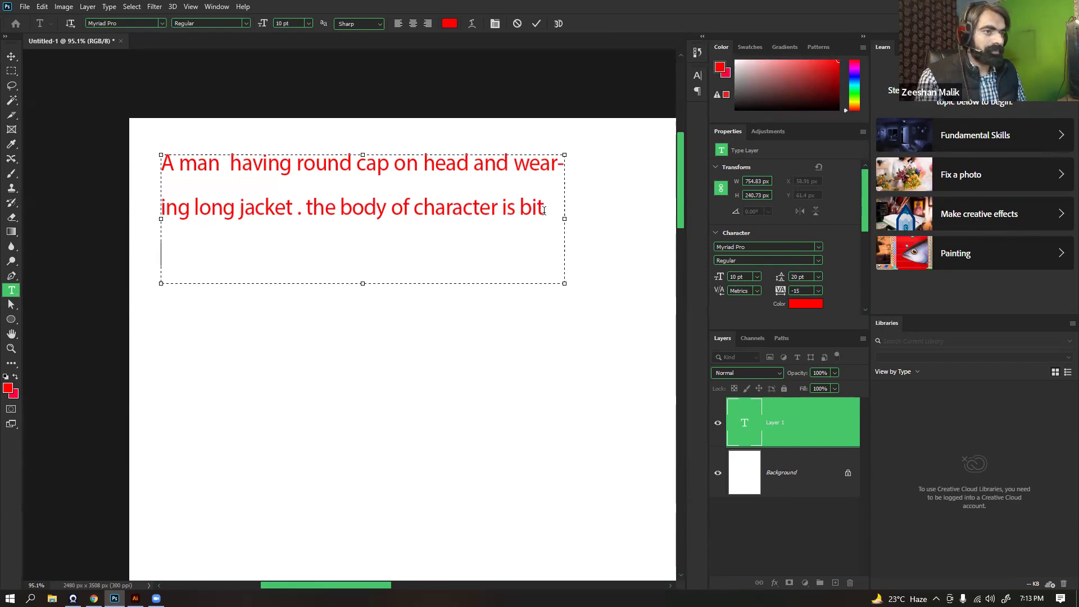
key(Return)
text(bulky.)
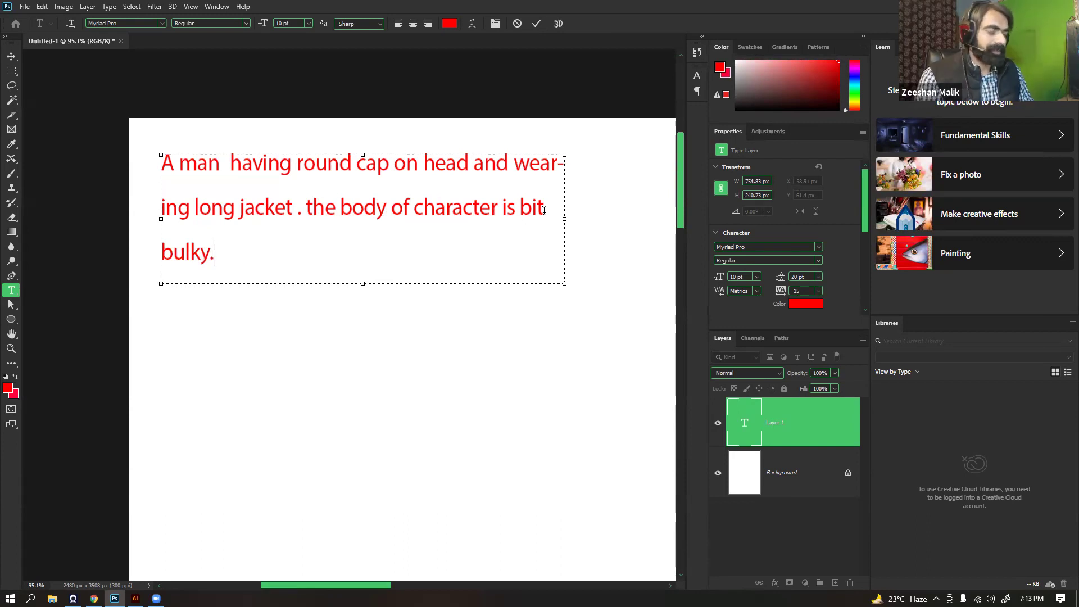
key(ctrl+Return)
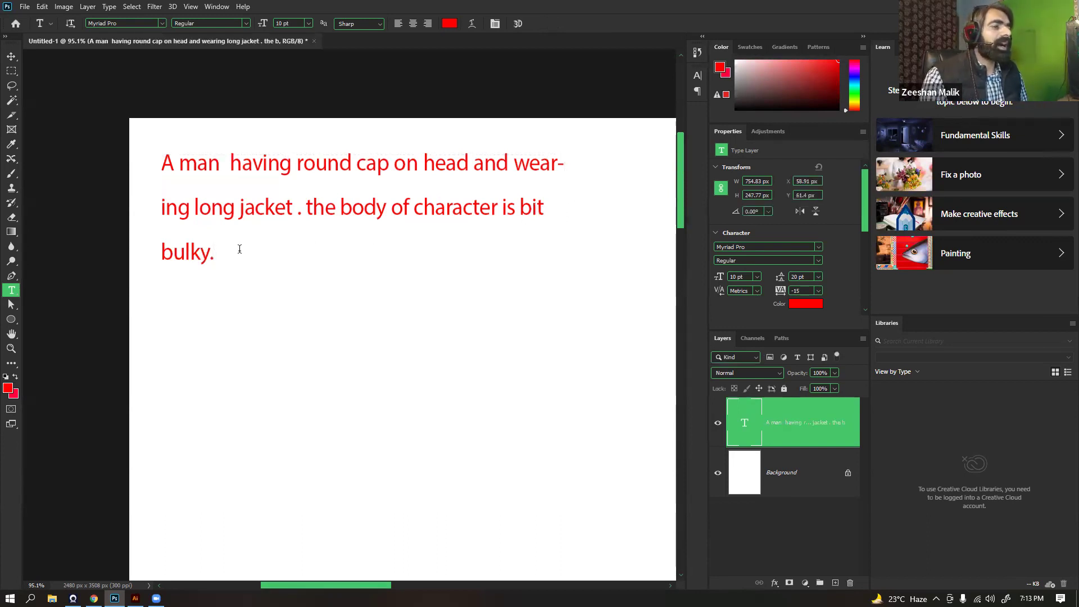
Set the whole paragraph to 8 pt and reset its character formatting to the defaults
drag(216, 254, 322, 39)
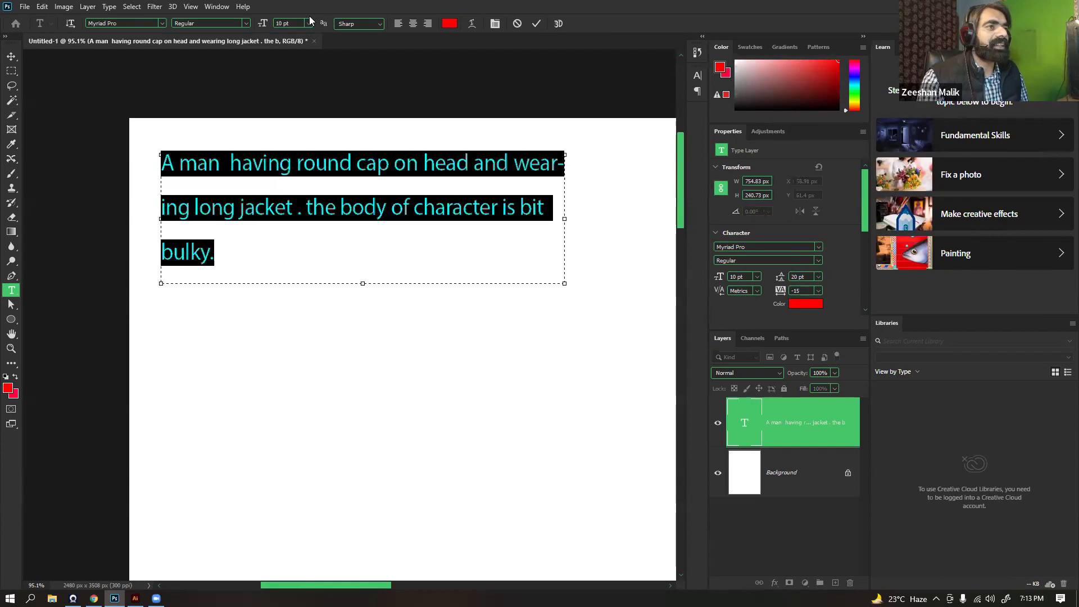
click(308, 24)
click(292, 56)
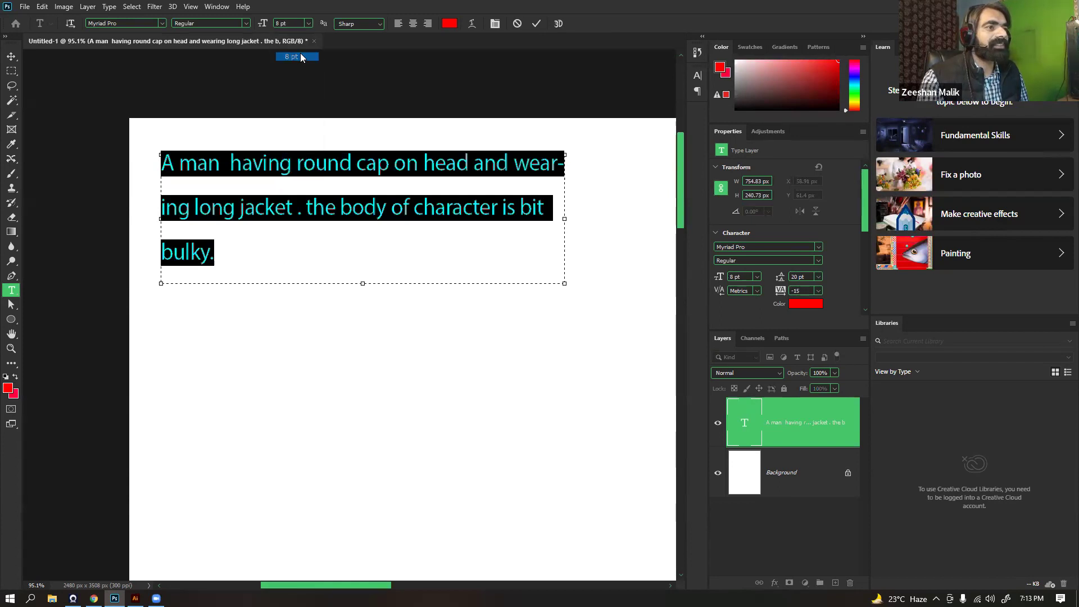
click(495, 23)
click(680, 73)
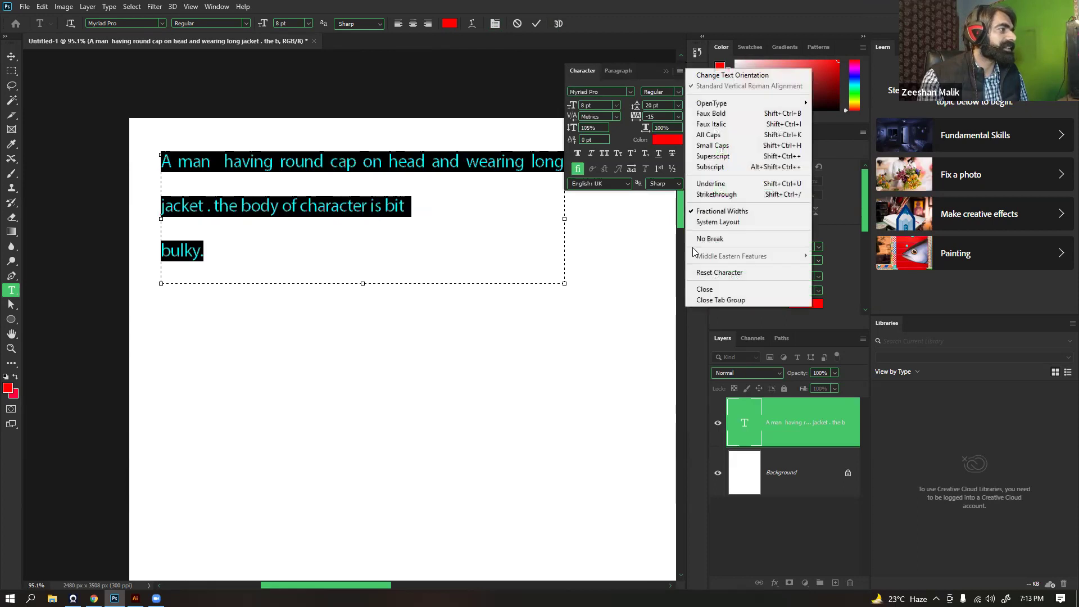
click(709, 273)
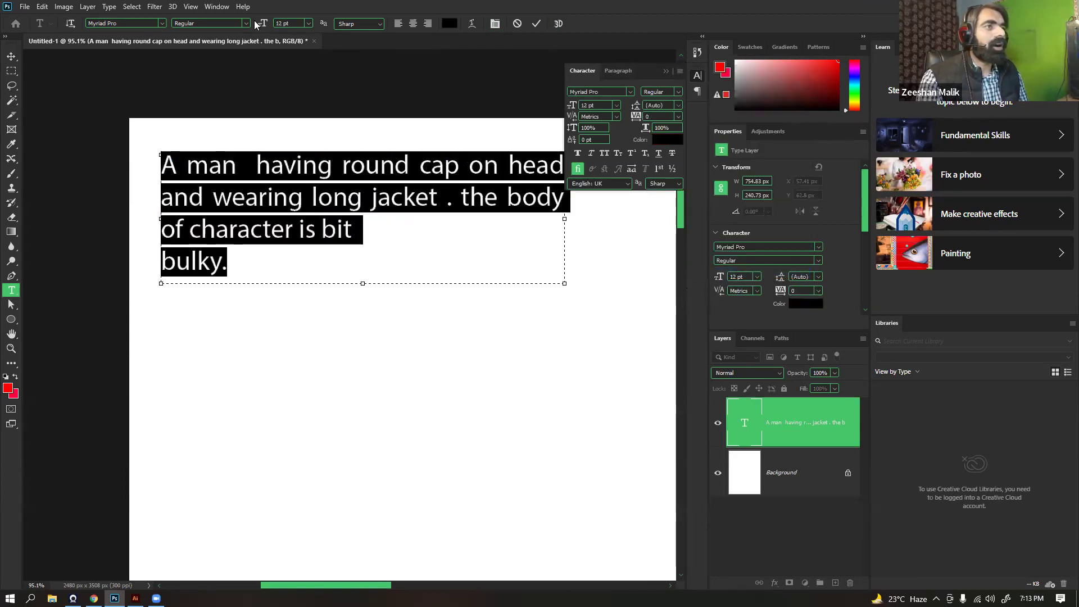
Set the text size of the reset paragraph to 8 pt and commit the text edit
click(309, 23)
click(297, 62)
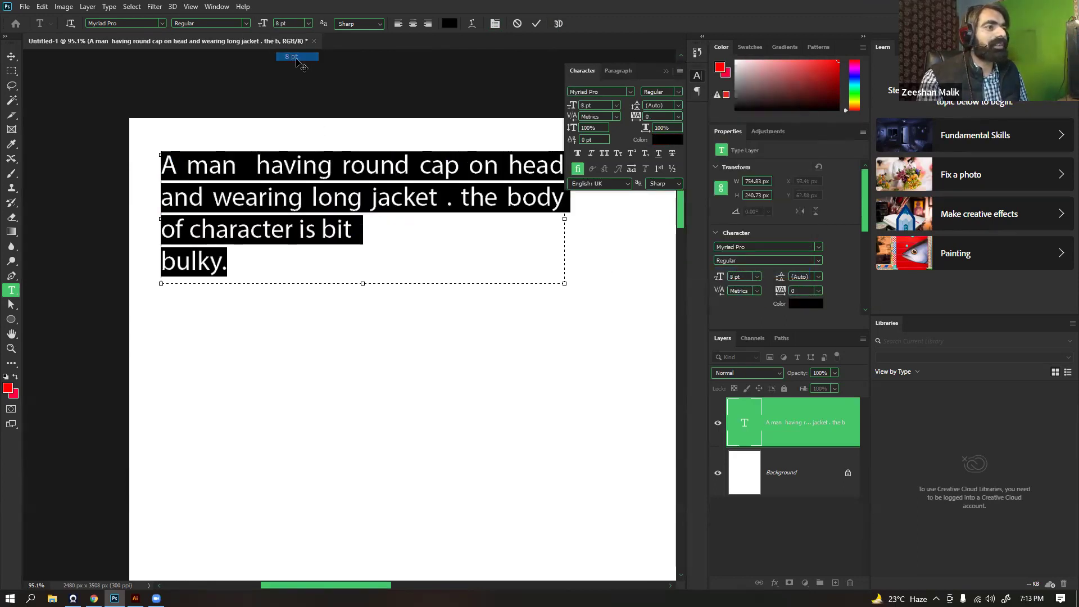
click(295, 57)
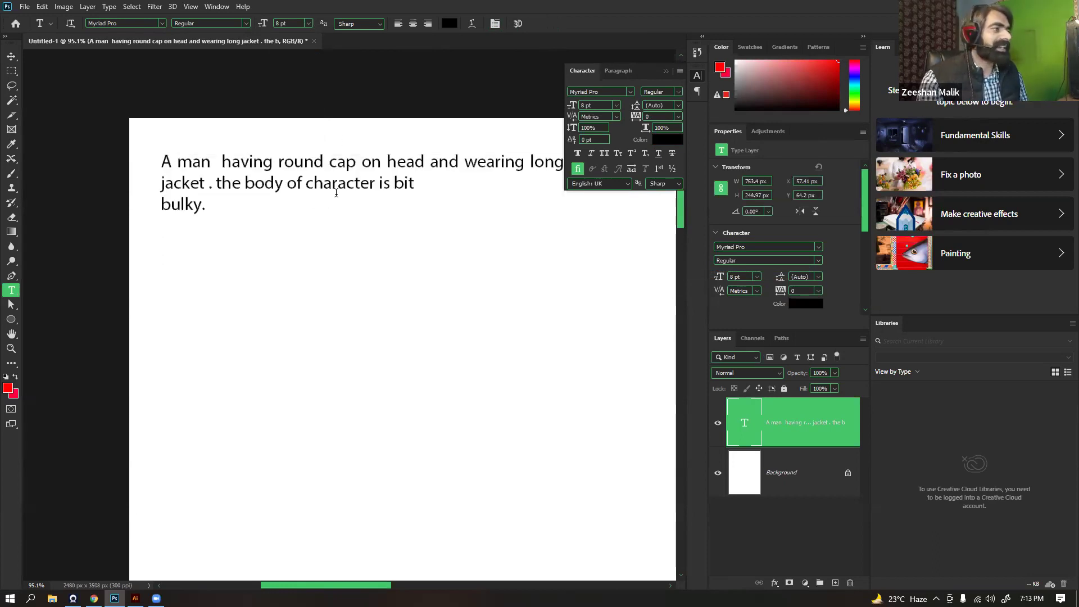
drag(317, 215, 263, 174)
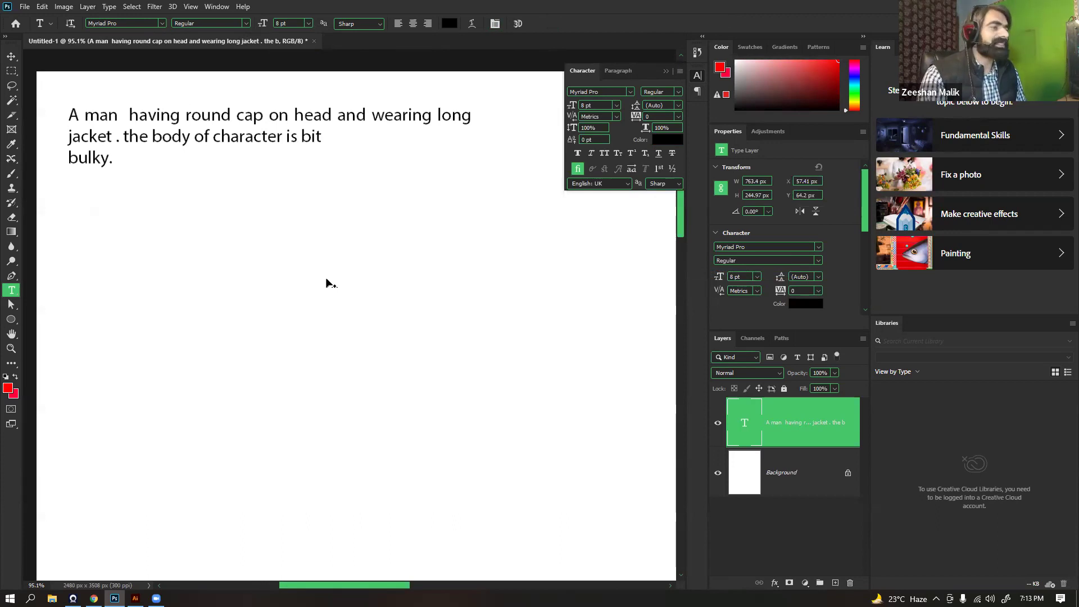
Switch to the Move tool and collapse the floating character settings to clear the canvas
key(v)
scroll(360, 264, down, 3)
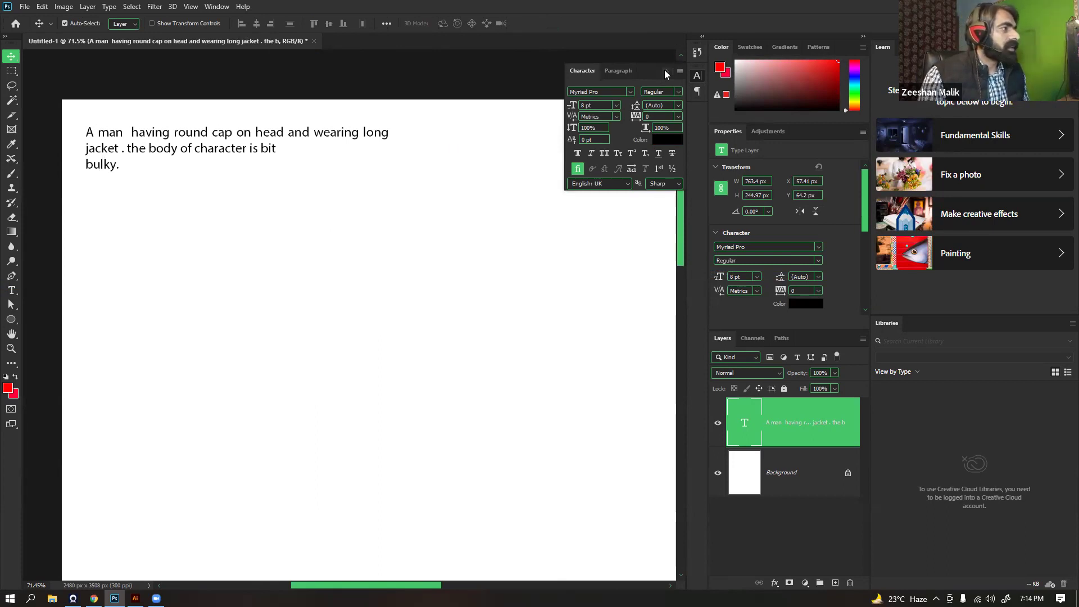
drag(417, 345, 397, 299)
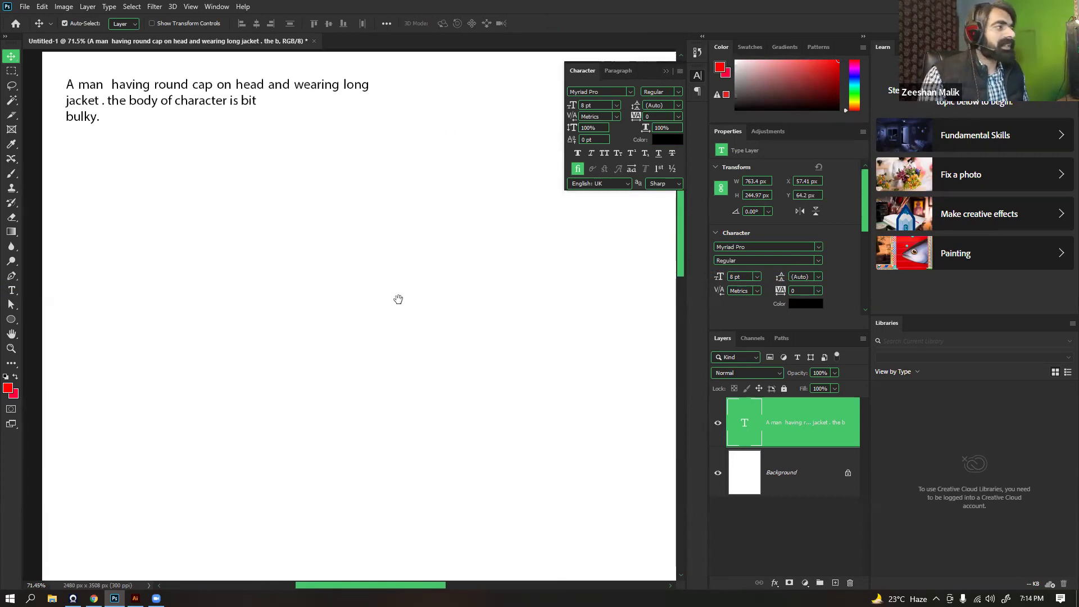
click(670, 72)
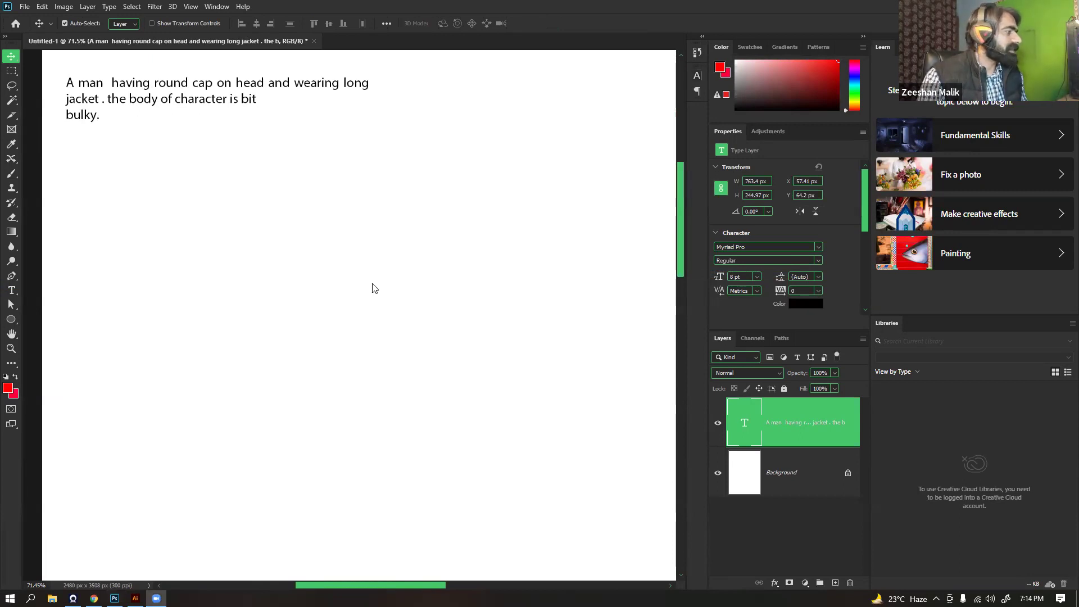
scroll(332, 236, up, 1)
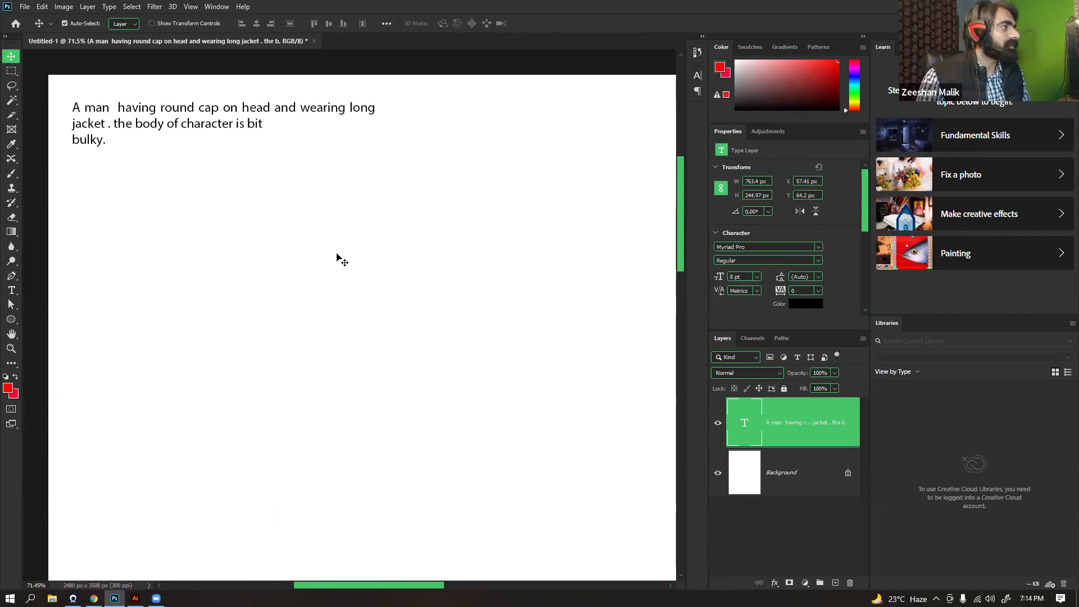
Activate the Brush tool, keep the type layer editable by declining to rasterize it, and add a new empty layer above it
click(11, 173)
click(68, 23)
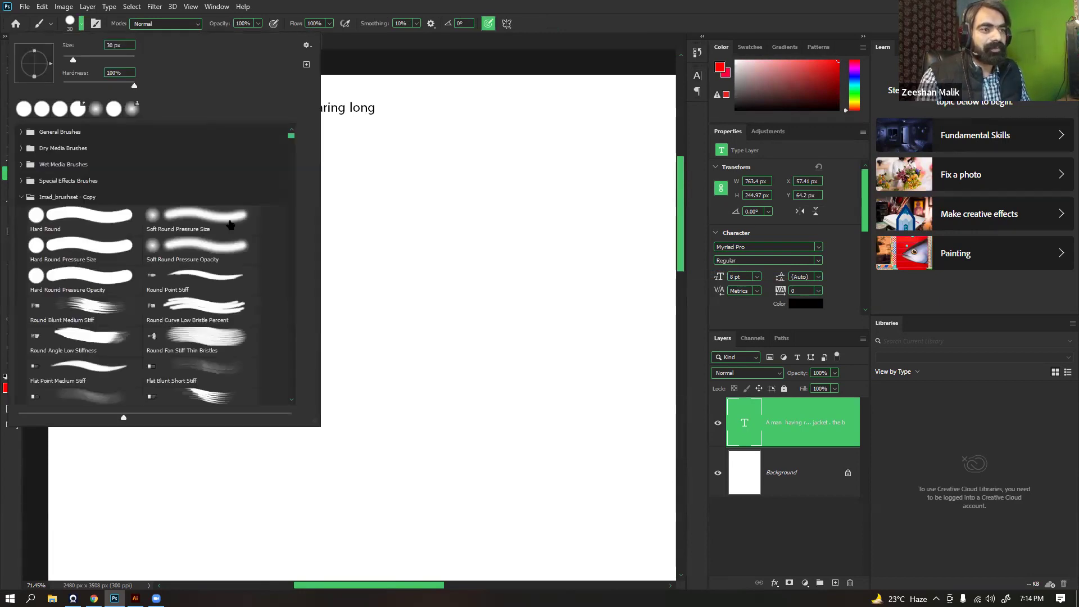
click(475, 110)
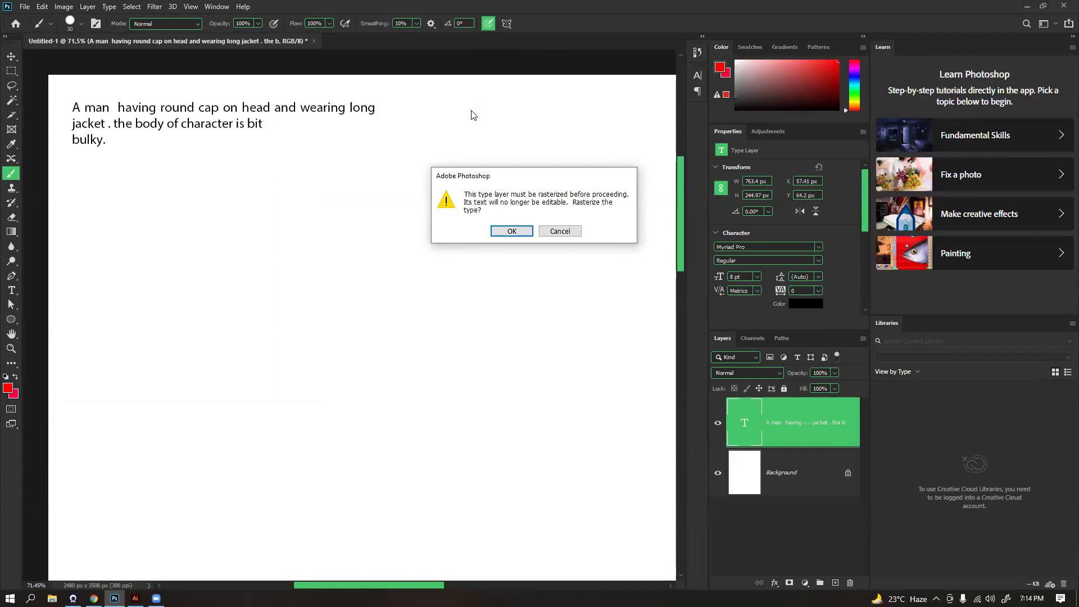
click(575, 231)
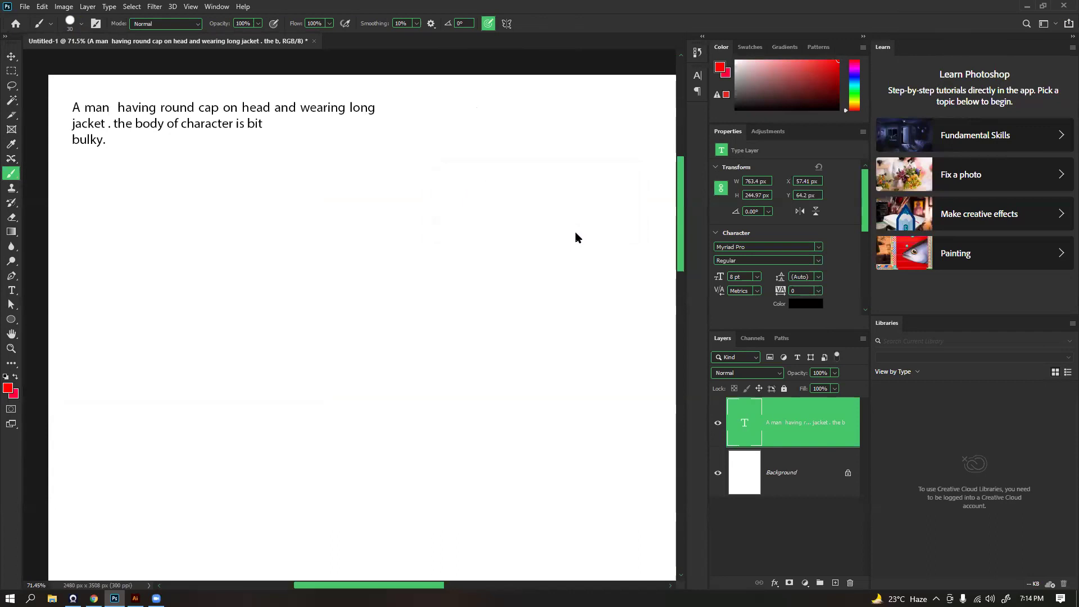
click(837, 584)
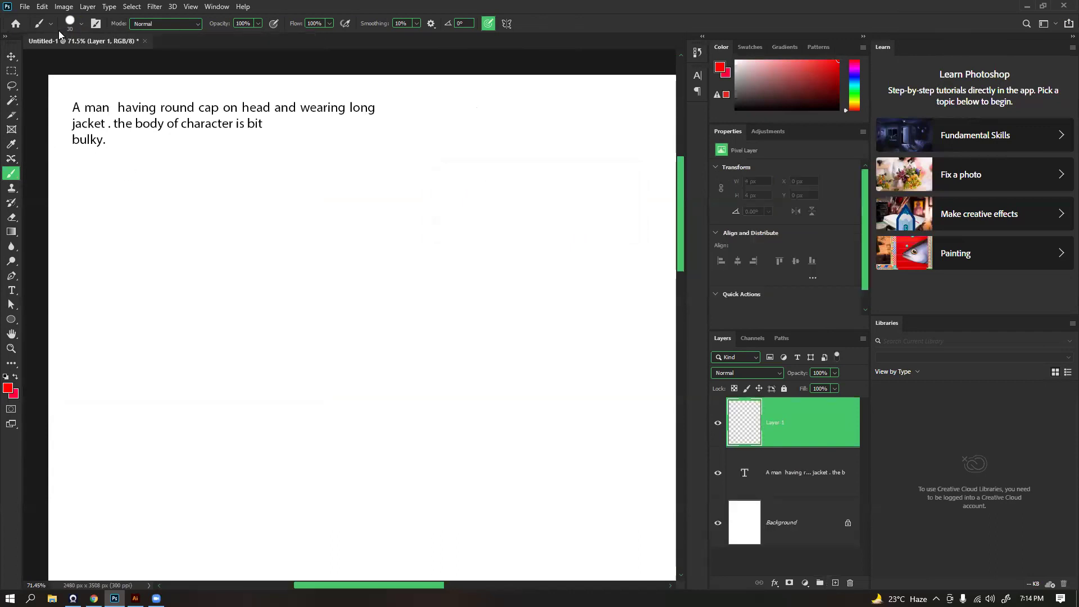
Choose a 30 px round brush from the brush presets, test it with a short red stroke and undo the stroke
click(82, 23)
click(104, 279)
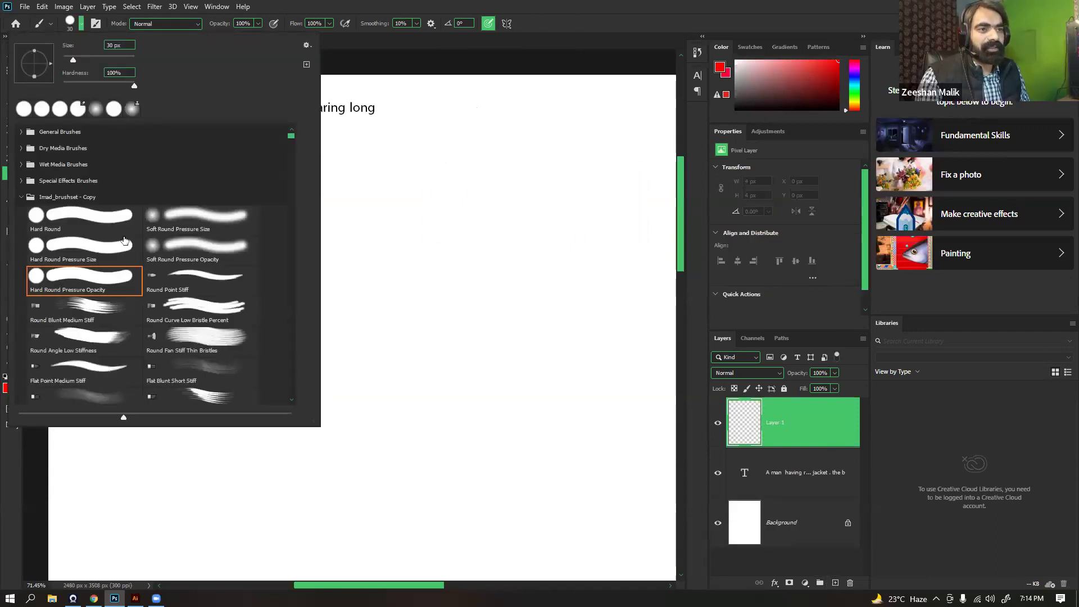
click(22, 197)
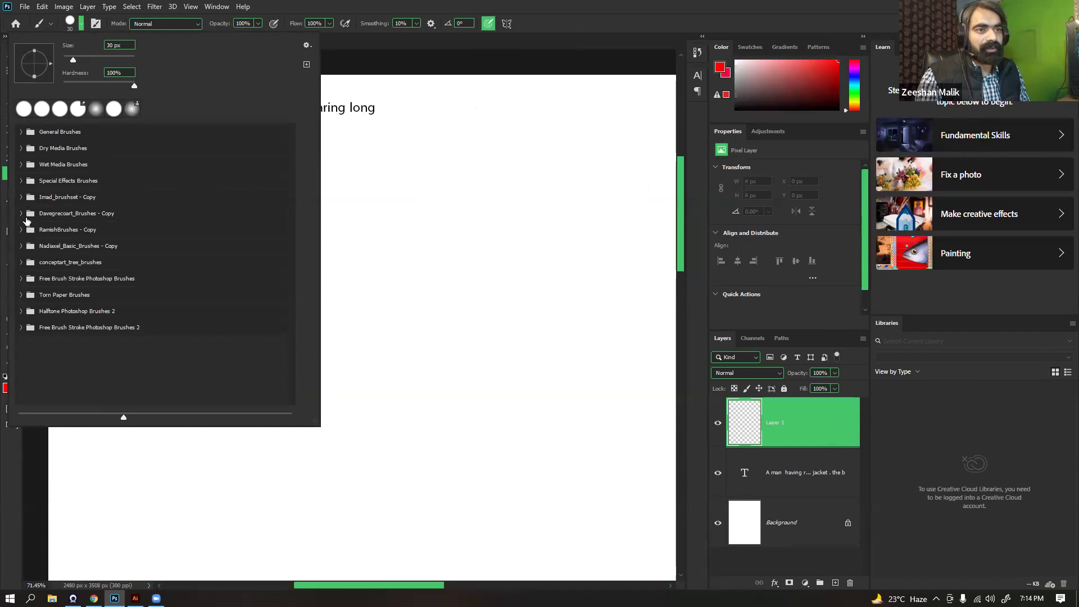
click(22, 213)
click(217, 236)
drag(412, 212, 408, 269)
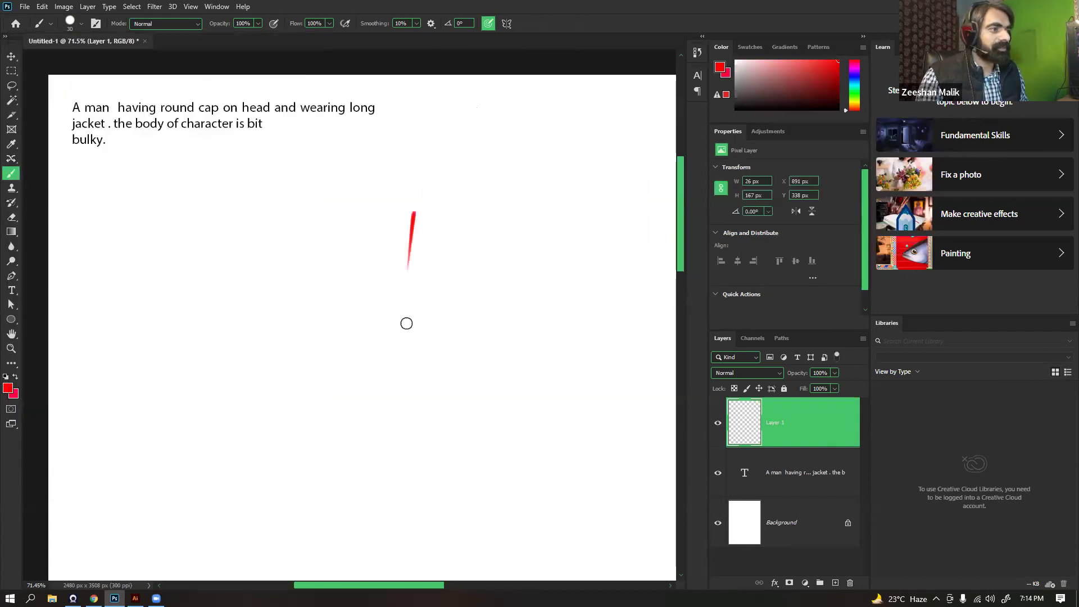
key(ctrl+z)
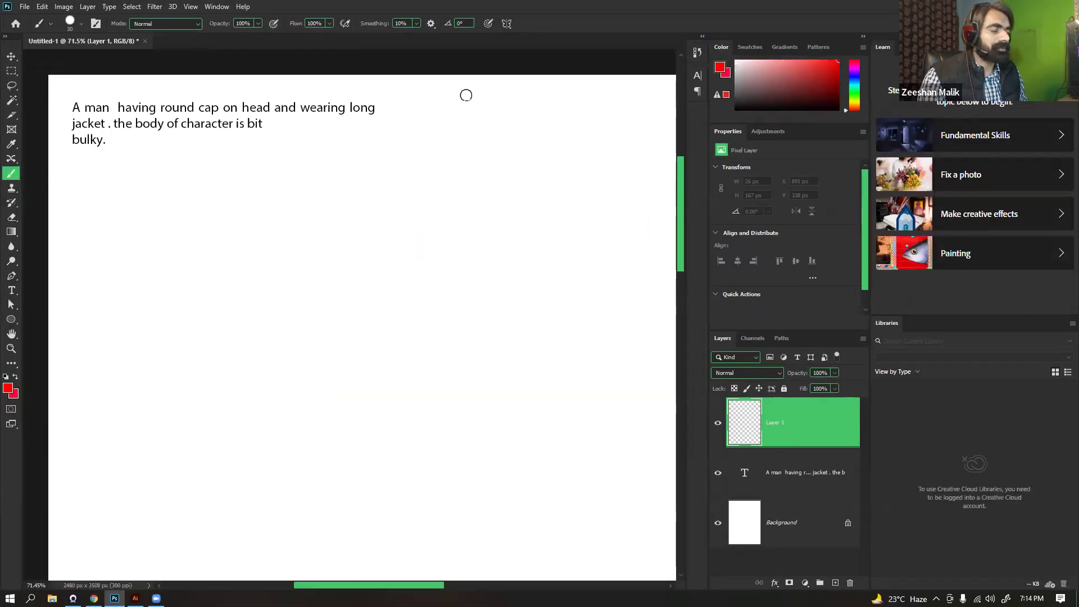
Try the brush with a small red ring below the paragraph
key(space)
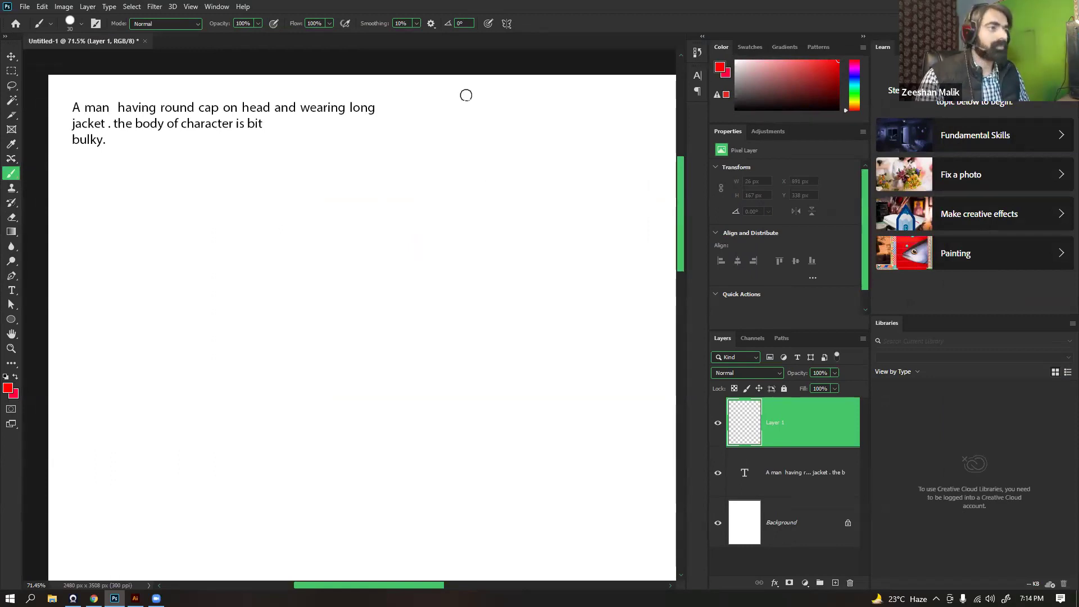
key(space)
drag(248, 337, 324, 261)
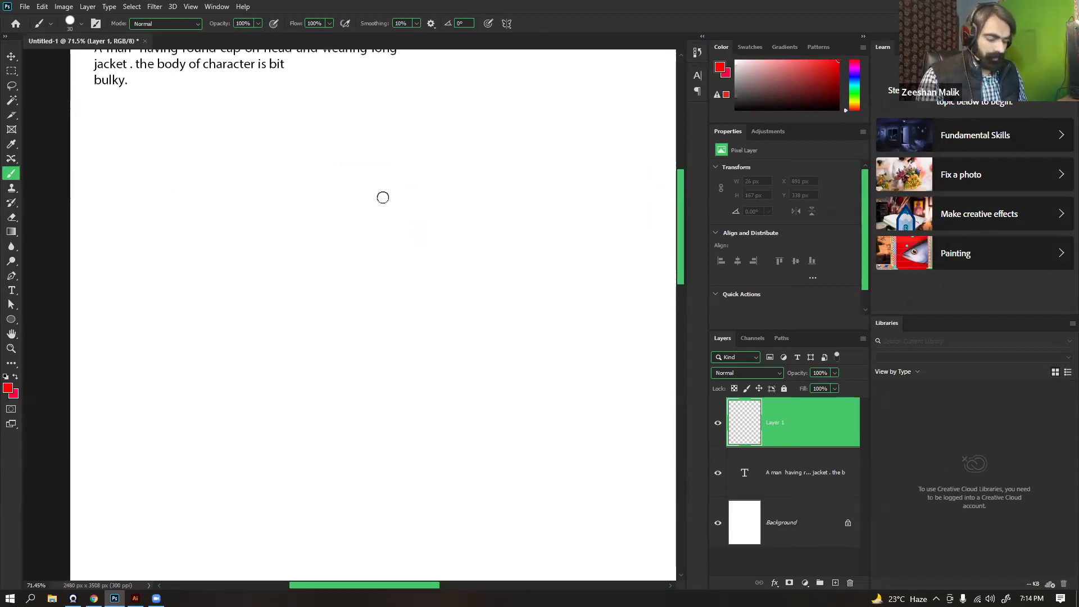
key(space)
drag(352, 214, 337, 205)
drag(370, 143, 372, 141)
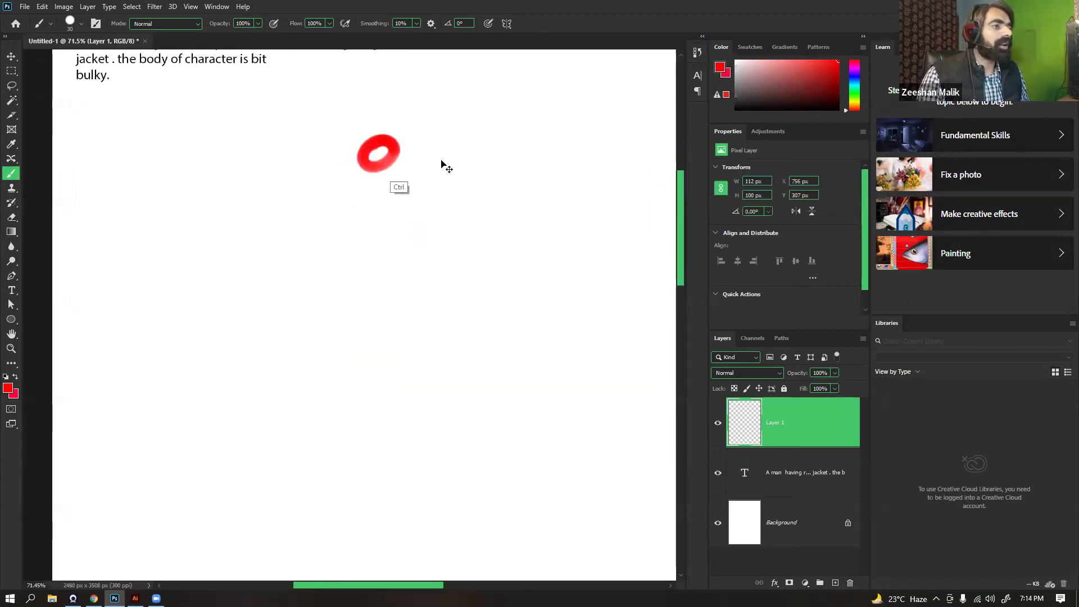
Pick a light gray and paint a solid head silhouette with a brimmed round cap below the paragraph
click(734, 74)
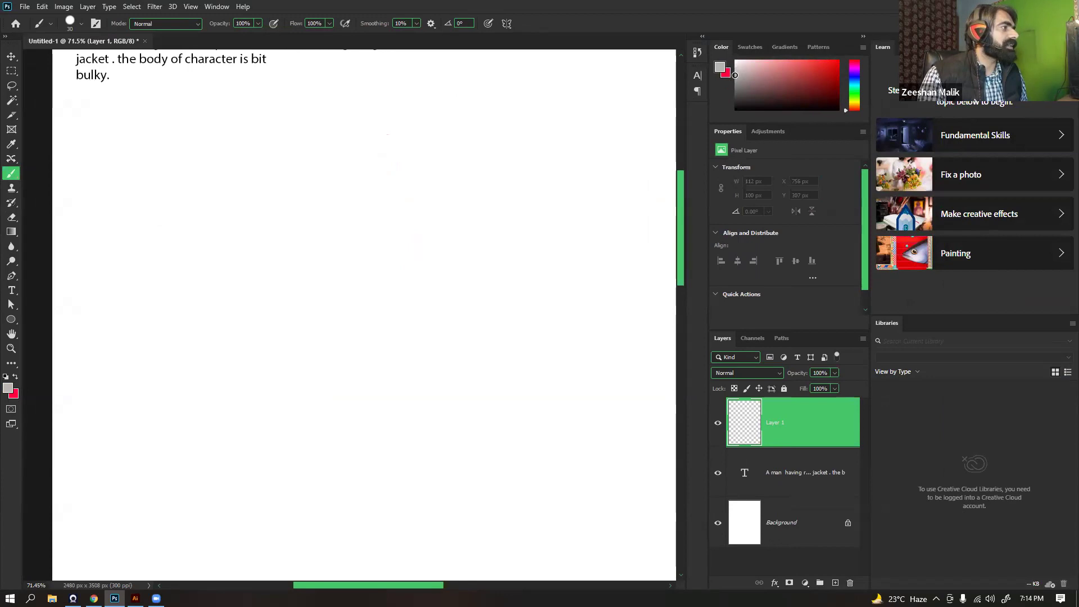
key(bracketright)
key(bracketright)
key(bracketright)
key(bracketright)
key(bracketright)
mouse_move(349, 157)
mouse_down()
mouse_move(371, 162)
mouse_move(357, 162)
mouse_move(360, 187)
mouse_up()
key(ctrl+z)
key(bracketleft)
key(bracketleft)
key(bracketleft)
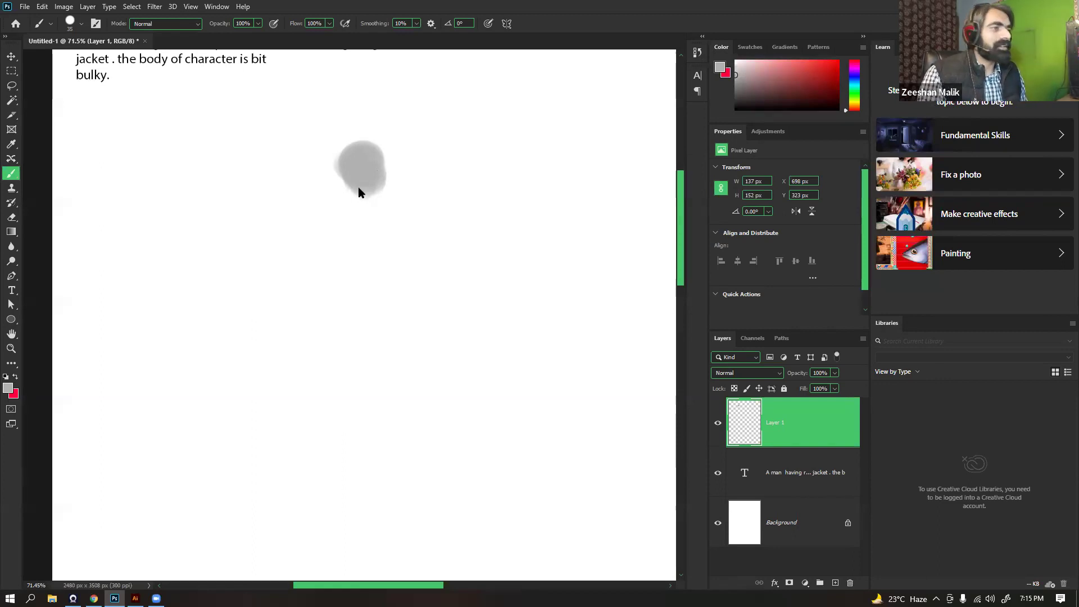
mouse_move(358, 186)
mouse_down()
mouse_move(368, 136)
mouse_move(341, 146)
mouse_move(377, 136)
mouse_move(347, 142)
mouse_move(382, 140)
mouse_move(405, 154)
mouse_move(338, 151)
mouse_move(335, 143)
mouse_move(372, 148)
mouse_move(357, 132)
mouse_move(345, 135)
mouse_move(375, 149)
mouse_move(377, 139)
mouse_move(353, 128)
mouse_move(341, 149)
mouse_move(318, 152)
mouse_move(385, 141)
mouse_move(352, 138)
mouse_move(351, 184)
mouse_move(344, 166)
mouse_move(362, 192)
mouse_move(378, 163)
mouse_up()
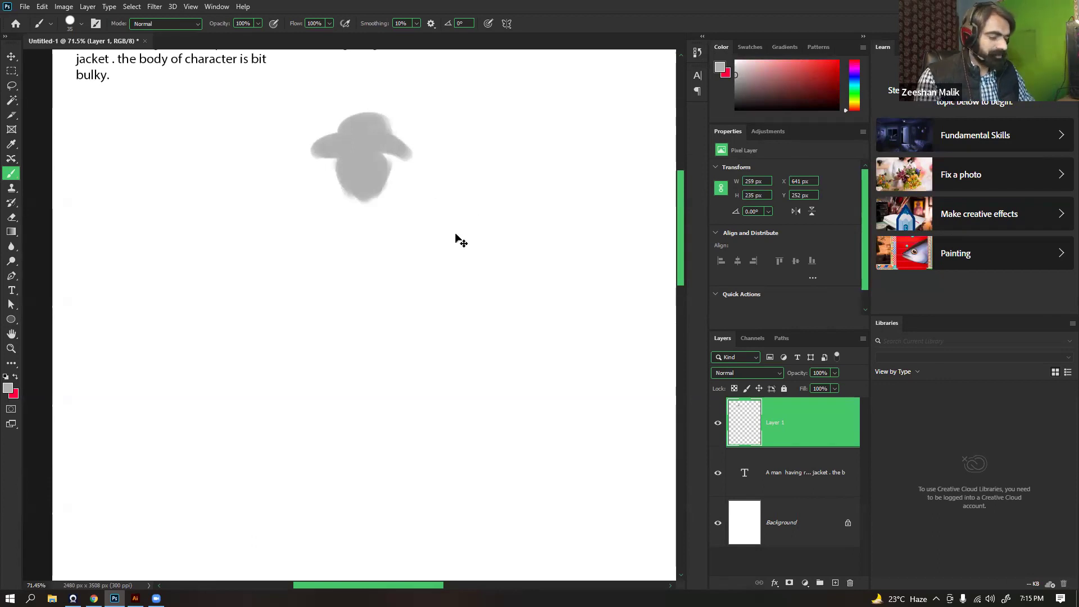
Turn on vertical paint symmetry, center its axis on the head, and paint the neck and puffed shoulders
key(ctrl+minus)
key(ctrl+minus)
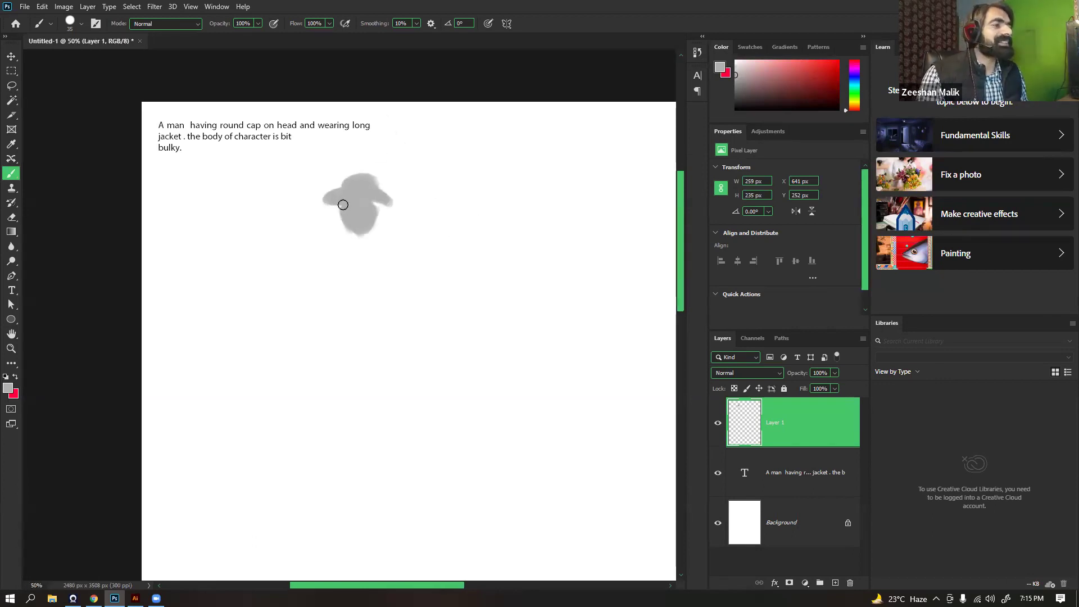
click(506, 24)
click(520, 66)
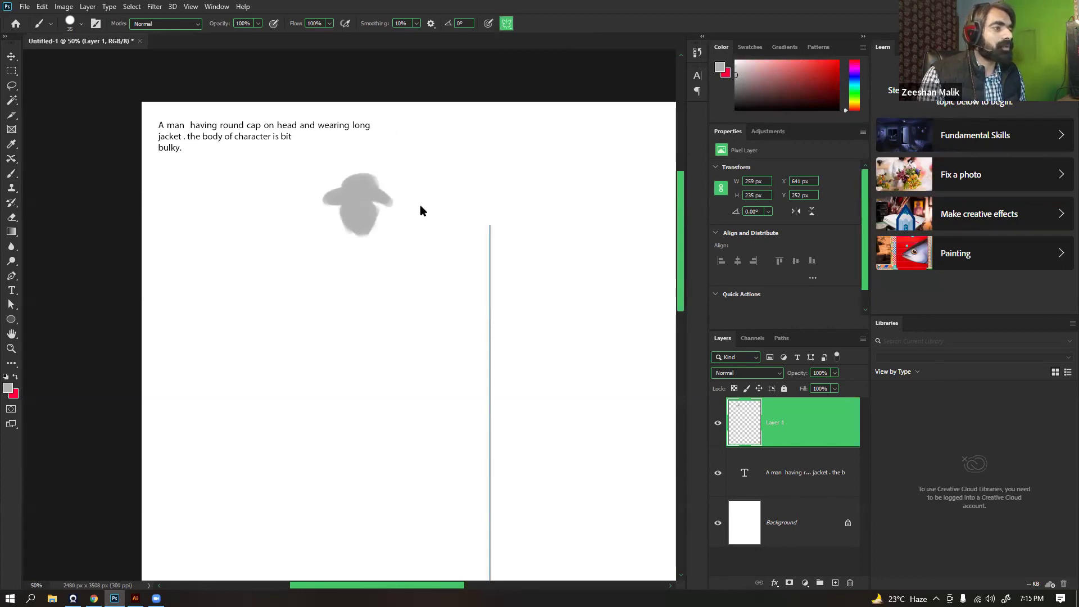
mouse_move(488, 328)
mouse_down()
mouse_move(355, 268)
mouse_move(358, 276)
mouse_move(354, 229)
mouse_move(314, 254)
mouse_move(315, 244)
mouse_move(287, 244)
mouse_move(315, 288)
mouse_up()
key(b)
key(ctrl+z)
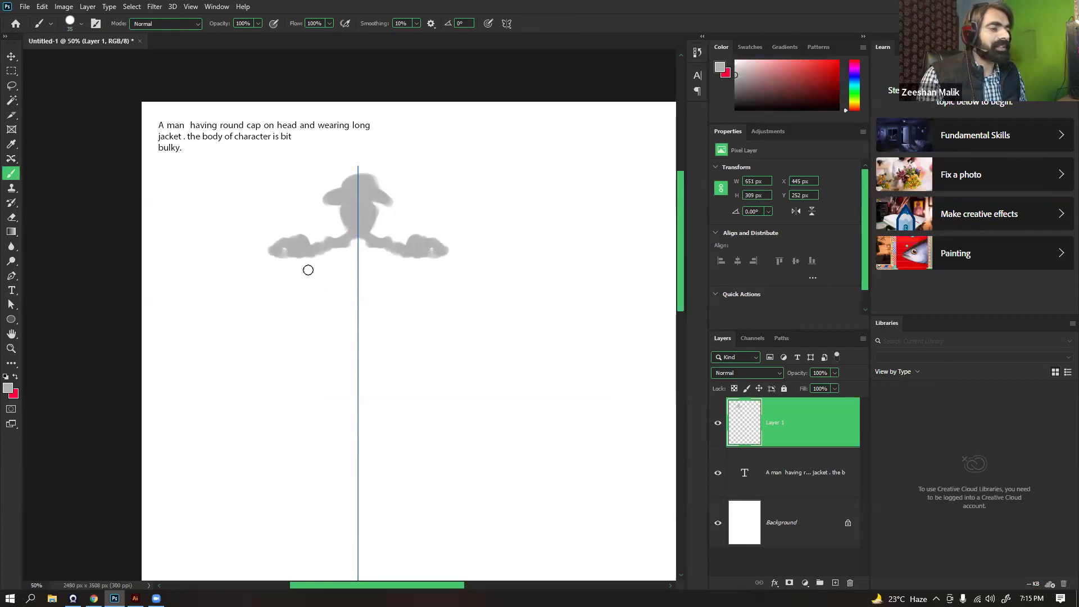
Paint the mirrored collar and the flared outline of the long jacket down to a wavy hem
drag(332, 244, 334, 285)
key(ctrl+z)
mouse_move(328, 247)
mouse_down()
mouse_move(353, 276)
mouse_move(362, 270)
mouse_move(309, 249)
mouse_move(311, 372)
mouse_up()
key(ctrl+z)
mouse_move(315, 259)
mouse_down()
mouse_move(321, 342)
mouse_move(237, 490)
mouse_move(360, 482)
mouse_up()
key(ctrl+z)
Try mirrored strokes for the jacket's inner edges and waist, and undo them
drag(321, 268, 322, 326)
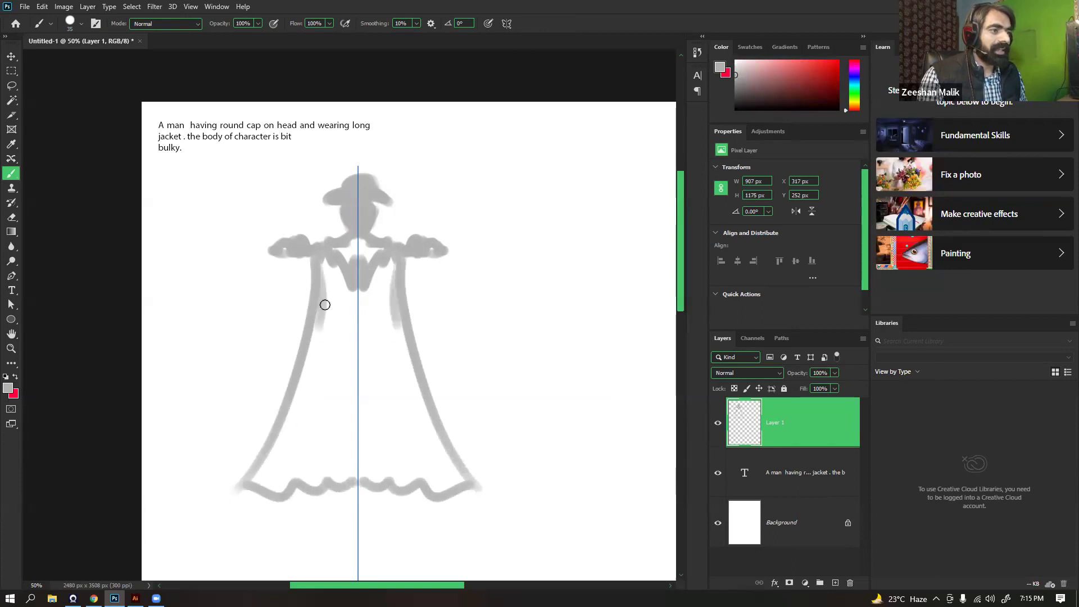
key(ctrl+z)
mouse_move(322, 265)
mouse_down()
mouse_move(331, 322)
mouse_move(307, 376)
mouse_up()
key(ctrl+z)
drag(322, 343, 346, 362)
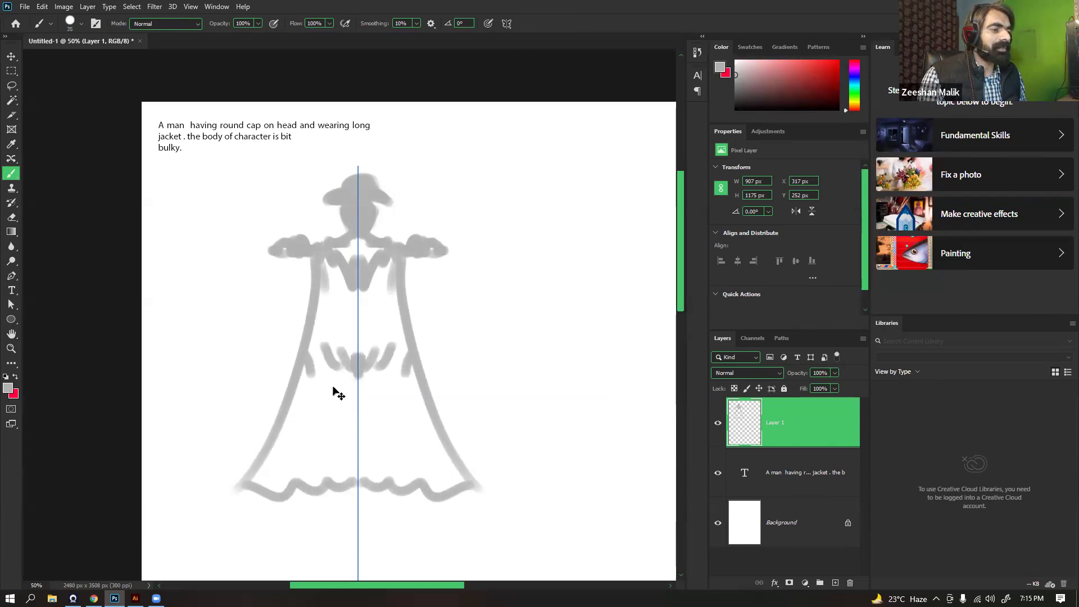
key(ctrl+z)
key(ctrl+z)
Paint the mirrored inner jacket edges curving to the waist with a center drop, and short upper-arm strokes below the shoulders
mouse_move(323, 266)
mouse_down()
mouse_move(334, 305)
mouse_move(320, 330)
mouse_move(347, 337)
mouse_move(354, 372)
mouse_up()
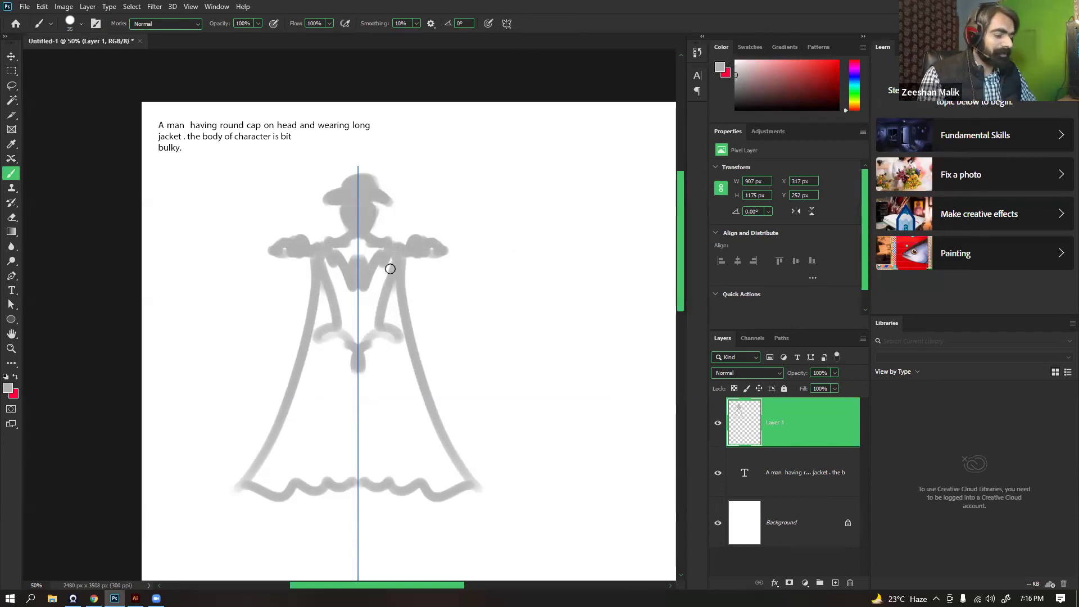
key(ctrl+plus)
drag(427, 391, 445, 277)
drag(421, 201, 430, 265)
mouse_move(472, 189)
mouse_down()
mouse_move(494, 229)
mouse_move(450, 198)
mouse_move(477, 253)
mouse_move(484, 240)
mouse_move(466, 231)
mouse_move(446, 241)
mouse_move(493, 279)
mouse_up()
key(])
drag(473, 240, 498, 262)
drag(486, 207, 507, 244)
key(ctrl+z)
key(ctrl+z)
key(ctrl+z)
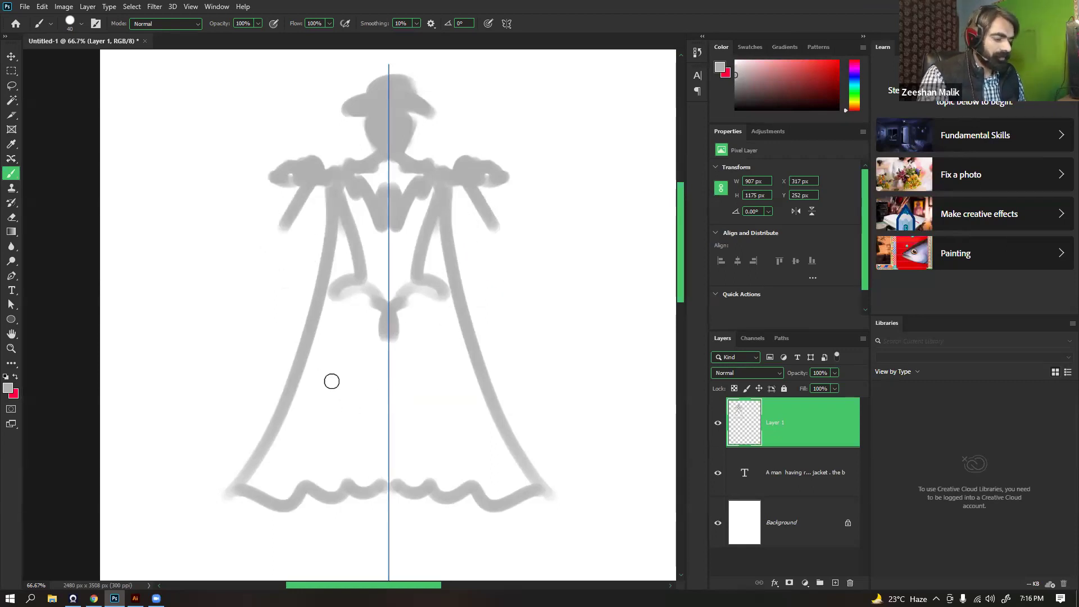
With a 20 px brush, paint mirrored pointed garment edges below the waist and curled folds above the hem's outer corners
key([)
key([)
drag(309, 375, 359, 403)
key(ctrl+z)
mouse_move(323, 309)
mouse_down()
mouse_move(379, 373)
mouse_move(394, 447)
mouse_up()
mouse_move(407, 384)
mouse_down()
mouse_move(398, 301)
mouse_move(337, 344)
mouse_move(299, 328)
mouse_up()
key(ctrl+z)
key(ctrl+z)
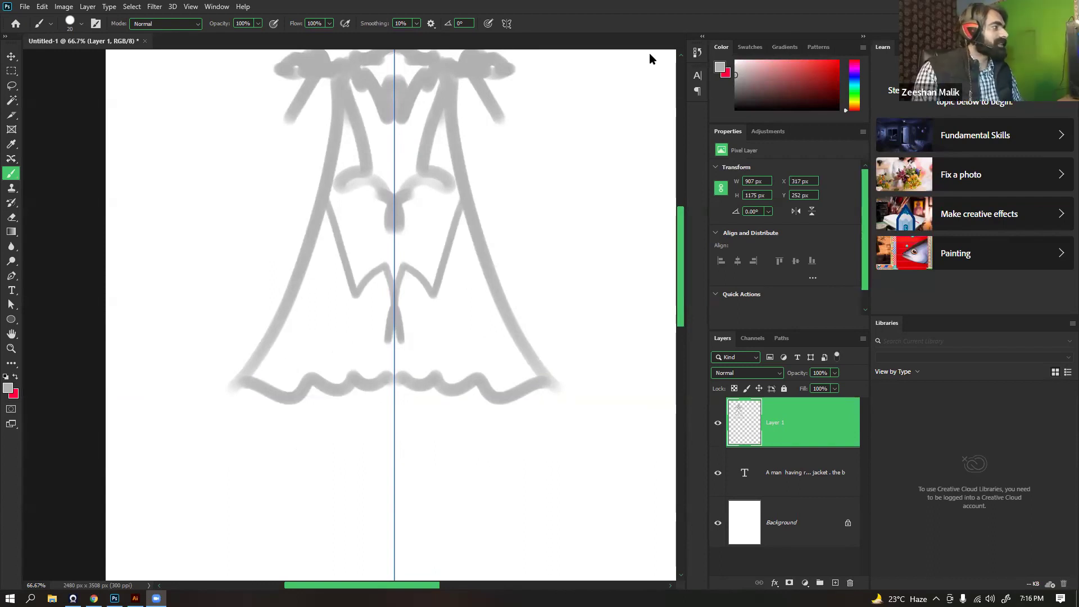
mouse_move(345, 377)
mouse_down()
mouse_move(338, 347)
mouse_move(284, 315)
mouse_move(288, 325)
mouse_up()
scroll(294, 354, down, 2)
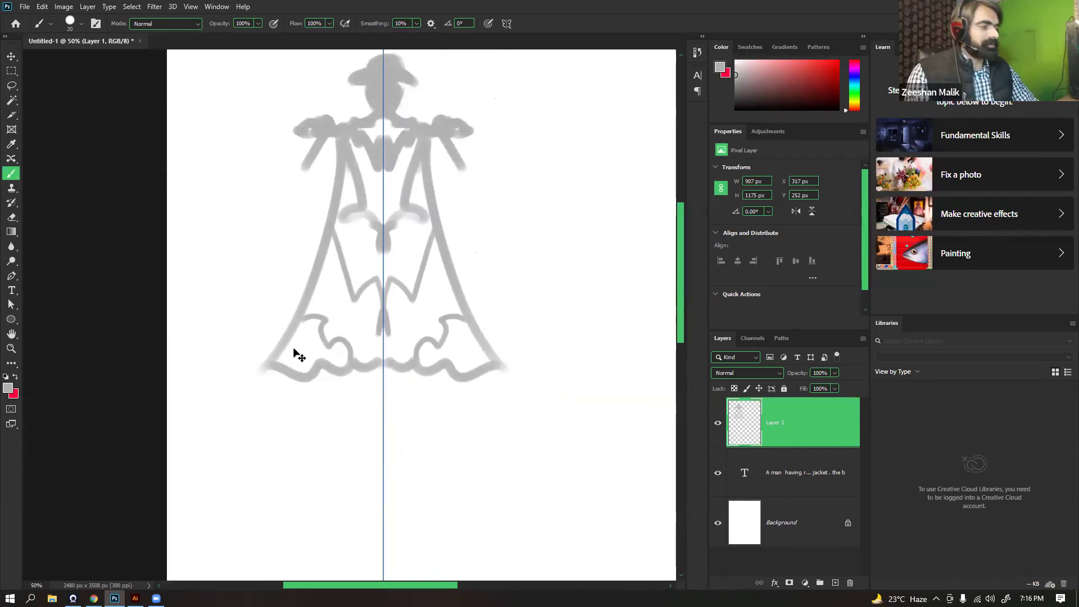
Try thin mirrored strokes for the arms and hands, and undo them
drag(386, 337, 426, 296)
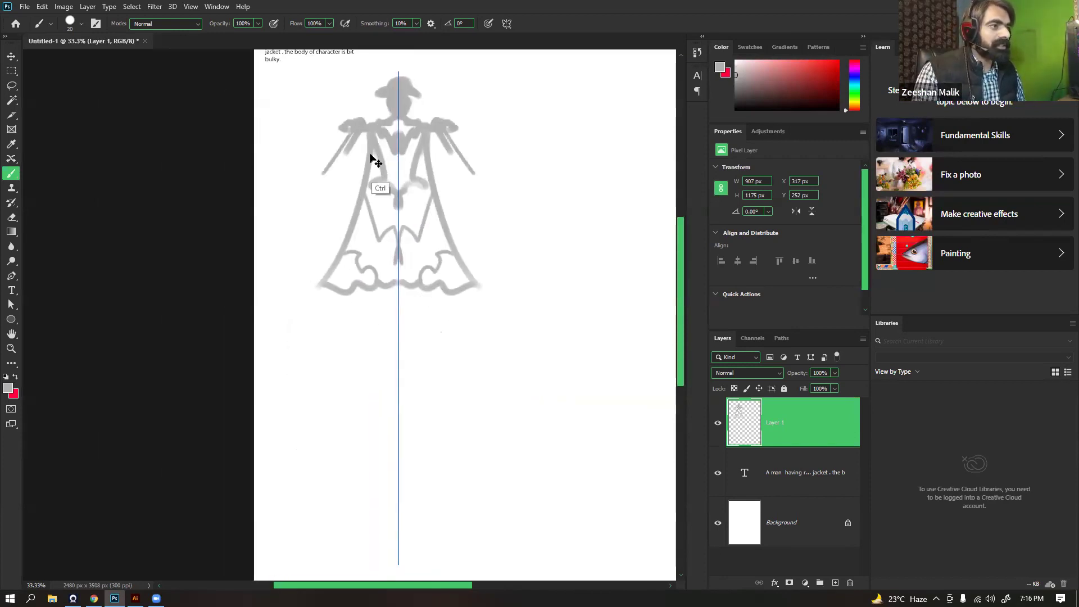
key(ctrl+plus)
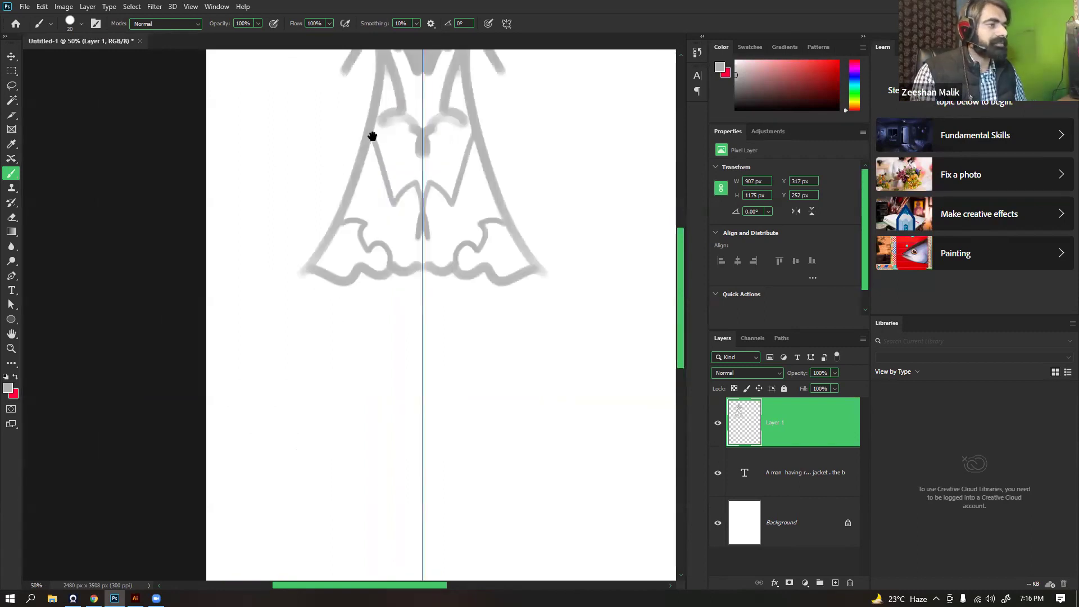
drag(386, 256, 387, 371)
drag(344, 230, 363, 224)
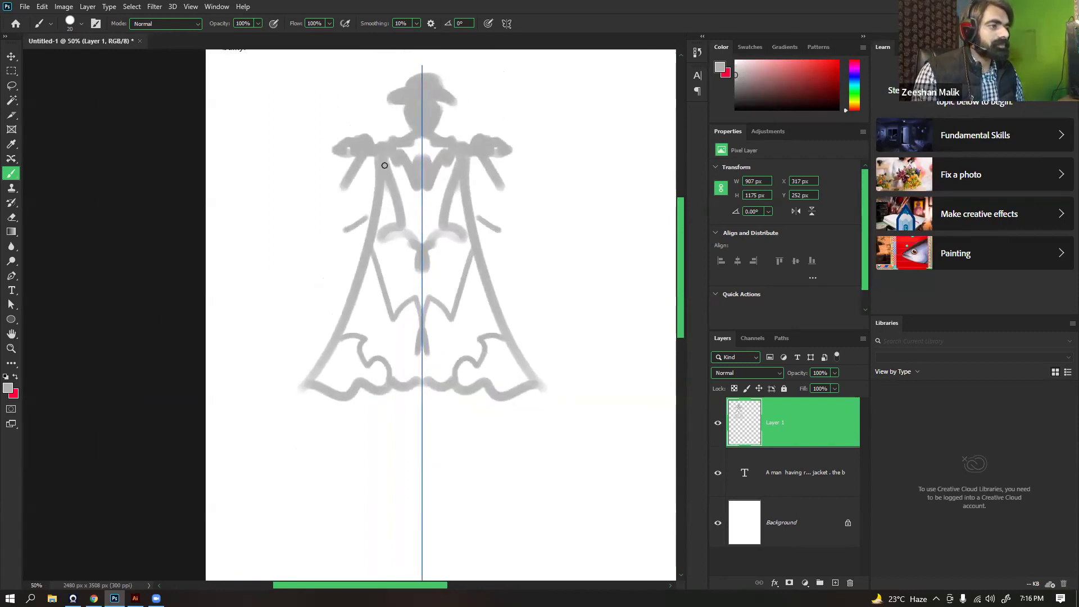
mouse_move(368, 157)
mouse_down()
mouse_move(349, 182)
mouse_move(376, 155)
mouse_move(377, 209)
mouse_move(373, 179)
mouse_move(361, 216)
mouse_move(371, 208)
mouse_move(368, 169)
mouse_move(320, 237)
mouse_move(352, 189)
mouse_move(323, 218)
mouse_move(318, 247)
mouse_move(301, 237)
mouse_move(316, 246)
mouse_move(299, 241)
mouse_move(291, 261)
mouse_move(378, 211)
mouse_move(365, 218)
mouse_move(377, 190)
mouse_up()
key(ctrl+z)
key(ctrl+z)
key(ctrl+z)
key(ctrl+z)
key(ctrl+z)
key(ctrl+shift+z)
Paint thick mirrored sleeves slanting outward from the shoulders and thicken the jacket's outer sides
mouse_move(307, 378)
mouse_down()
mouse_move(356, 309)
mouse_move(349, 357)
mouse_move(364, 281)
mouse_up()
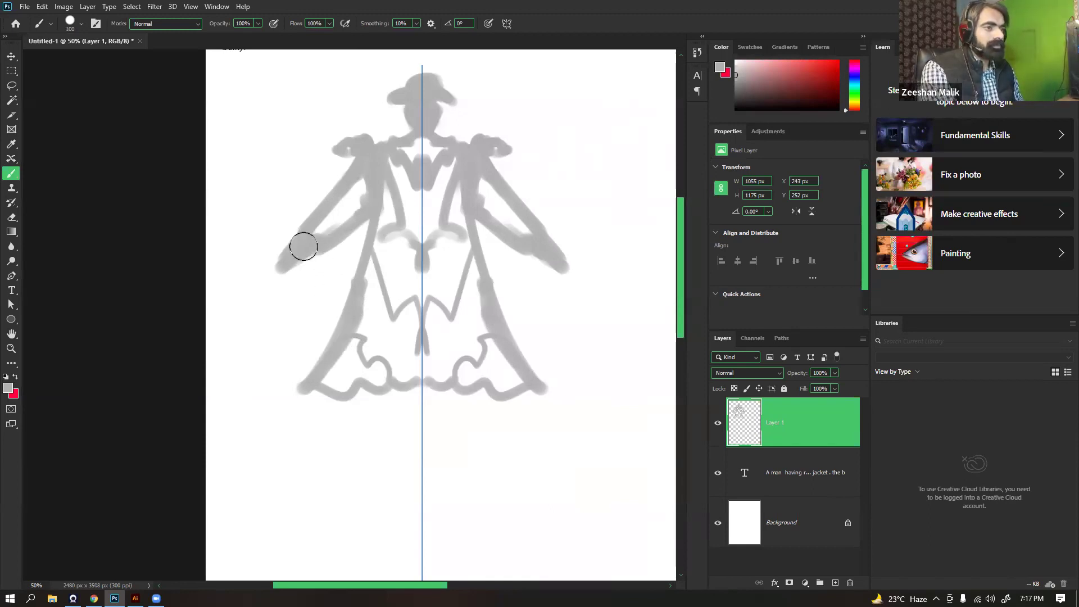
key(p)
key(b)
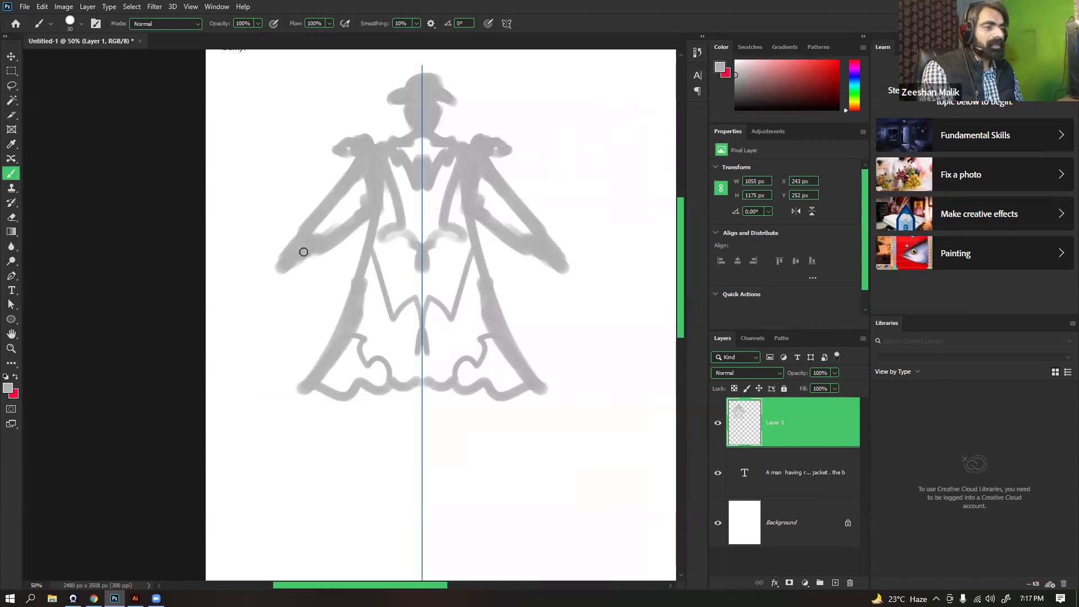
Erase the mirrored lower ends of both sleeves with an 80 px eraser
key(e)
key(bracketleft)
key(bracketleft)
key(bracketleft)
key(bracketleft)
key(bracketleft)
key(bracketleft)
key(bracketleft)
key(bracketleft)
key(bracketleft)
key(bracketleft)
key(bracketleft)
key(bracketleft)
key(bracketleft)
key(bracketleft)
key(bracketleft)
mouse_move(279, 250)
mouse_down()
mouse_move(298, 241)
mouse_move(301, 260)
mouse_move(308, 255)
mouse_move(291, 258)
mouse_move(282, 280)
mouse_up()
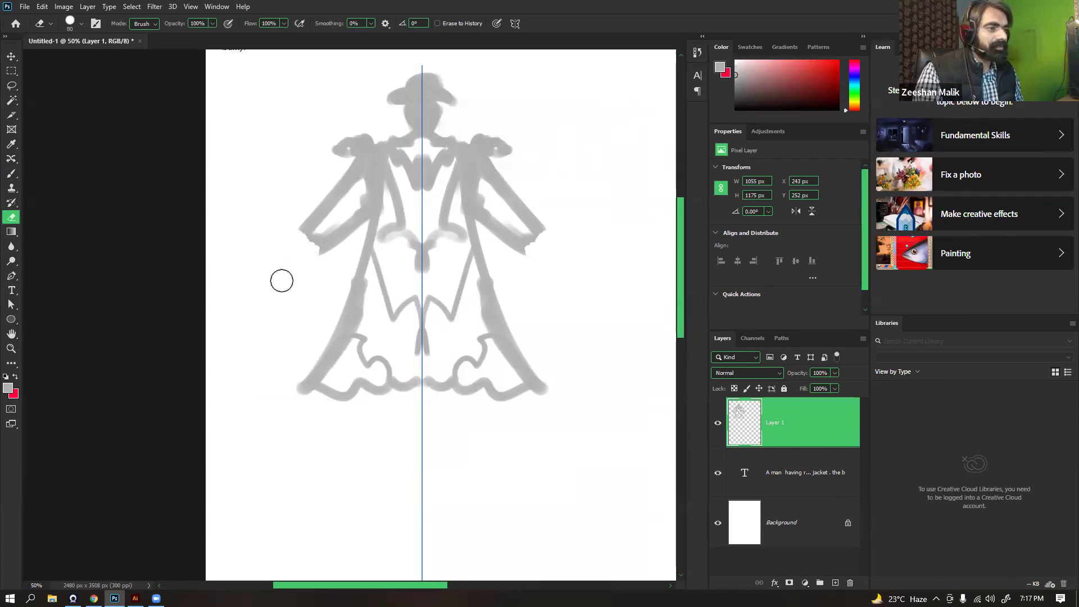
With a 30 px brush, repaint the mirrored forearms with tapered hands and add rounded loops on the outer sleeves
key(b)
mouse_move(329, 242)
mouse_down()
mouse_move(302, 265)
mouse_move(312, 225)
mouse_move(282, 260)
mouse_move(310, 258)
mouse_move(301, 245)
mouse_up()
mouse_move(268, 281)
mouse_down()
mouse_move(294, 270)
mouse_move(280, 277)
mouse_up()
key(ctrl+z)
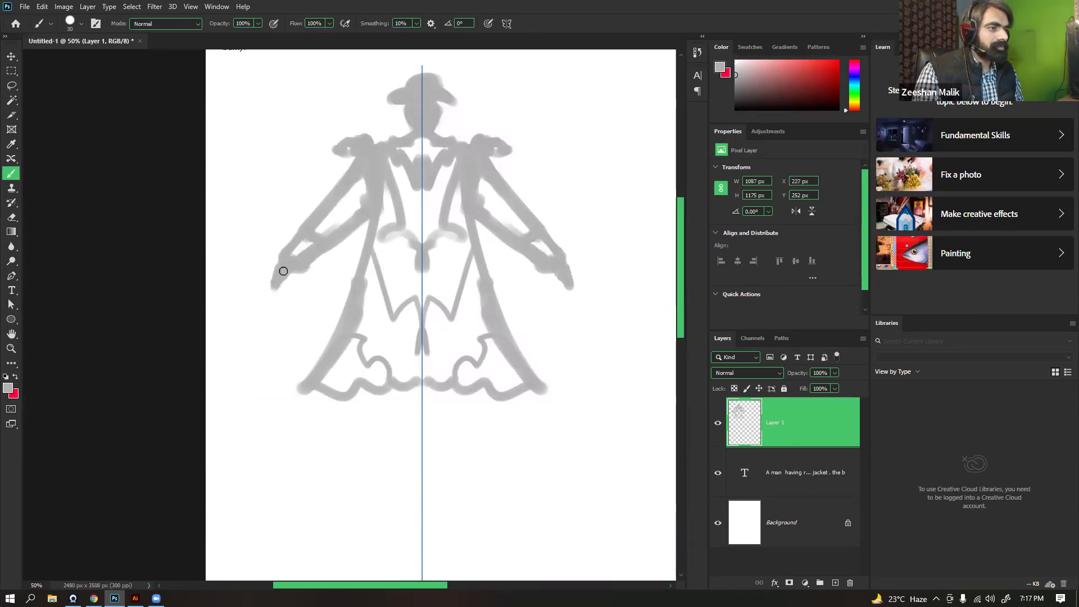
drag(305, 241, 295, 253)
mouse_move(338, 186)
mouse_down()
mouse_move(316, 194)
mouse_move(303, 230)
mouse_up()
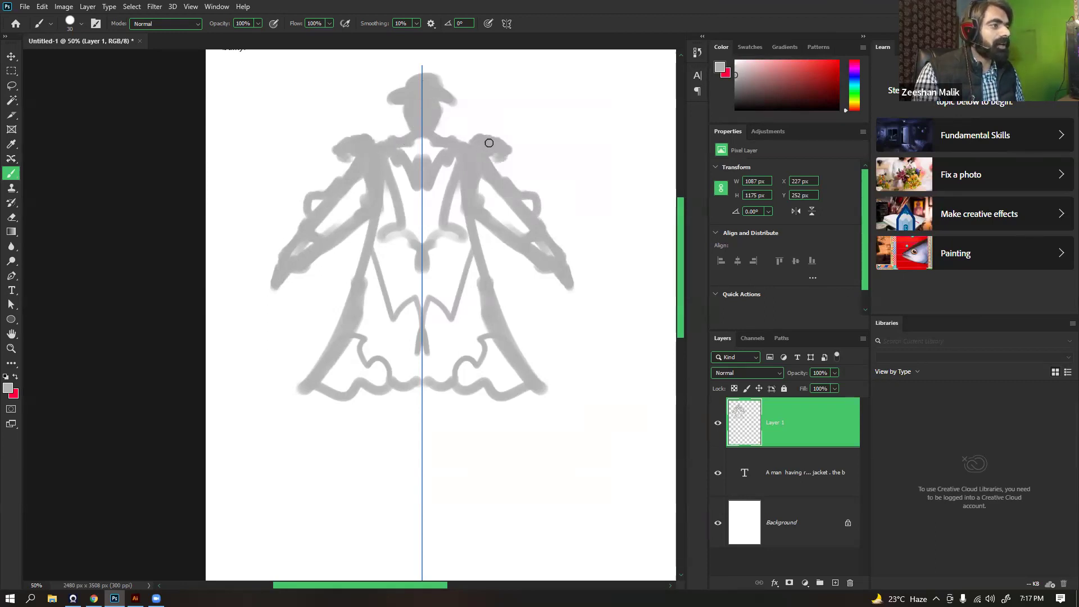
Thicken the jacket's long sides from the waist toward the hem with a mirrored stroke
mouse_move(372, 214)
mouse_down()
mouse_move(330, 340)
mouse_move(367, 257)
mouse_move(339, 344)
mouse_up()
key(ctrl+z)
key(ctrl+shift+z)
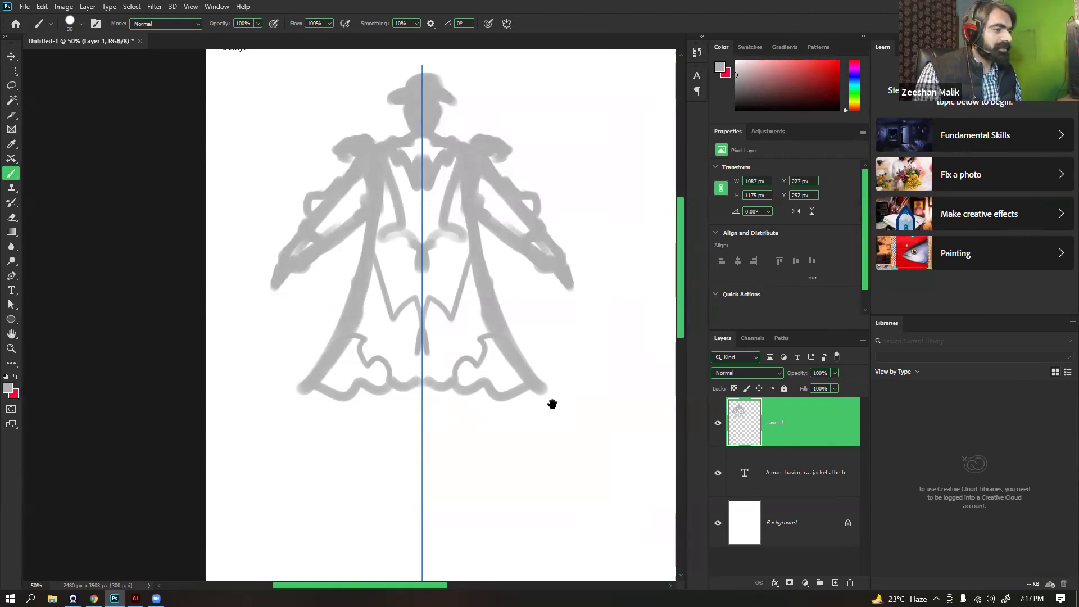
Scale the whole silhouette proportionally to 202.61% and centre it horizontally on the page beneath the description text
drag(552, 404, 519, 357)
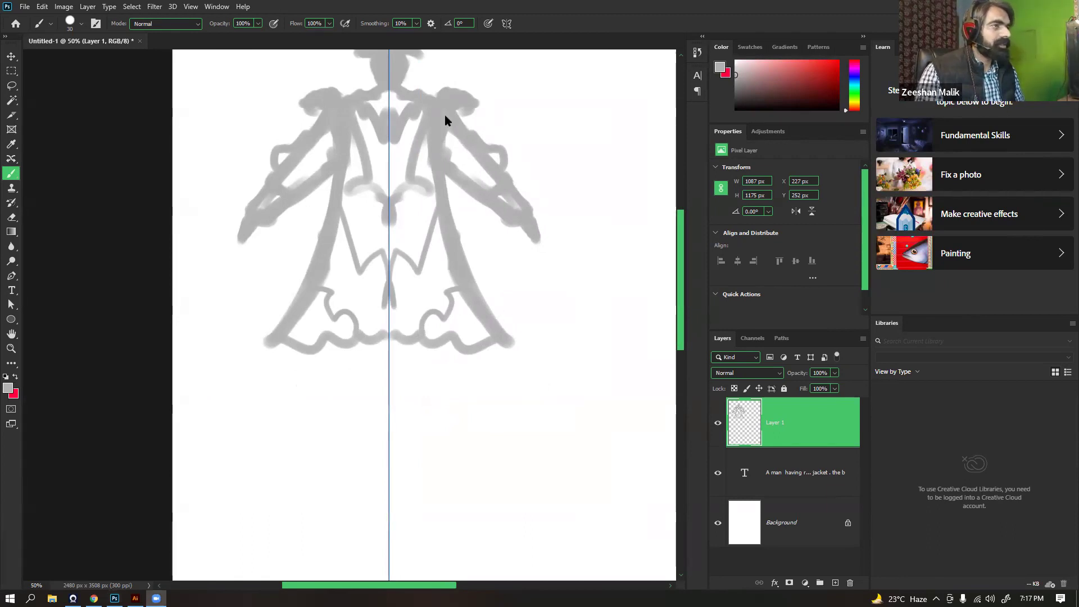
scroll(494, 306, down, 3)
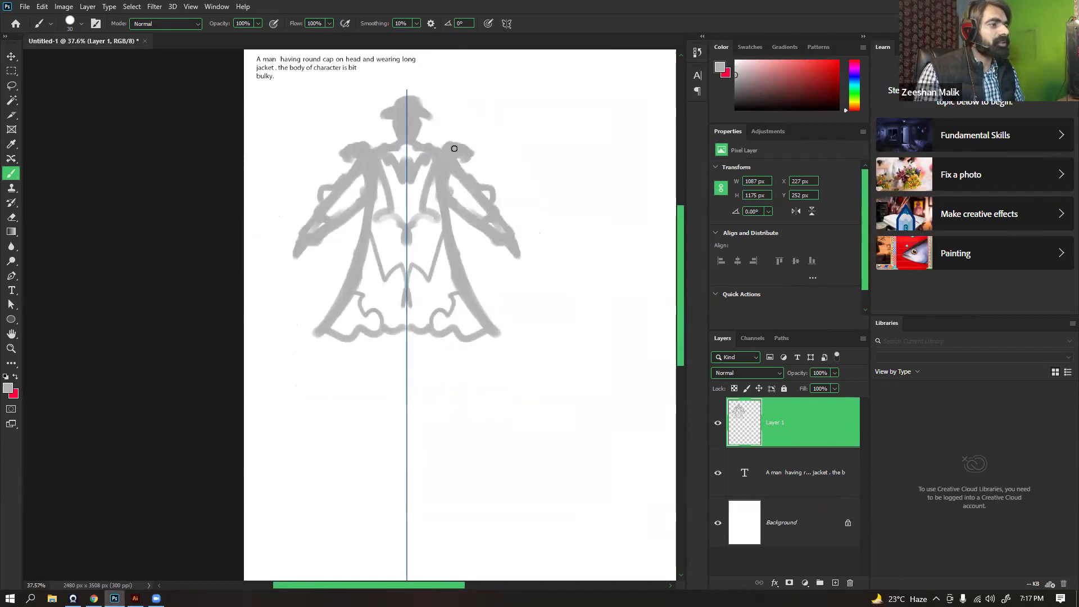
key(v)
mouse_move(436, 188)
mouse_down()
mouse_move(523, 366)
mouse_move(501, 275)
mouse_up()
drag(555, 393, 439, 325)
key(ctrl+t)
mouse_move(489, 373)
mouse_down()
mouse_move(607, 483)
mouse_move(598, 475)
mouse_up()
drag(517, 420, 504, 375)
drag(516, 335, 553, 217)
drag(548, 318, 544, 354)
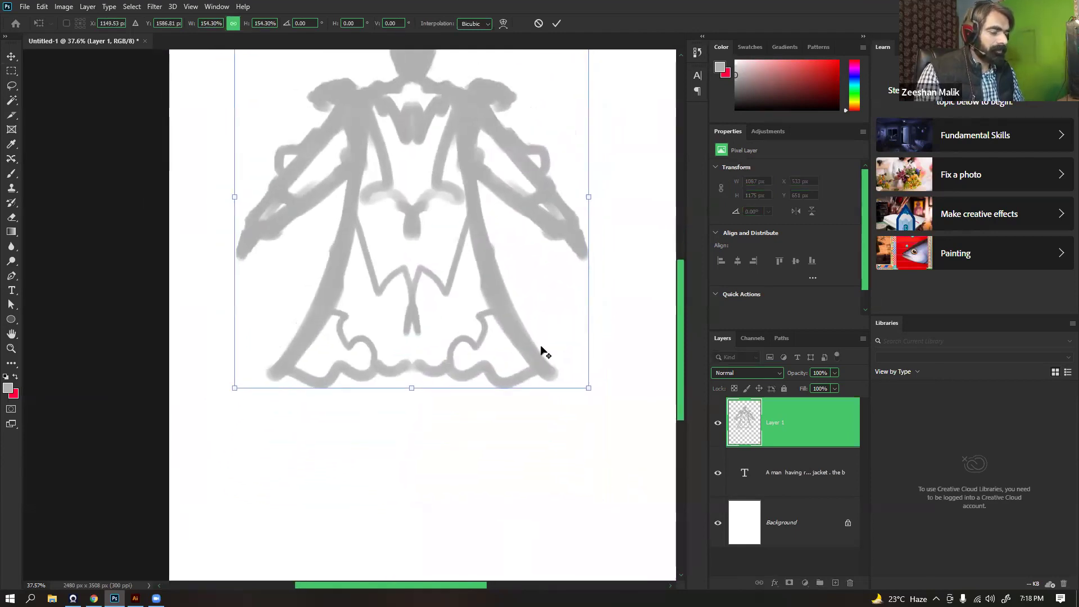
scroll(544, 352, down, 2)
drag(458, 424, 521, 517)
drag(440, 441, 419, 417)
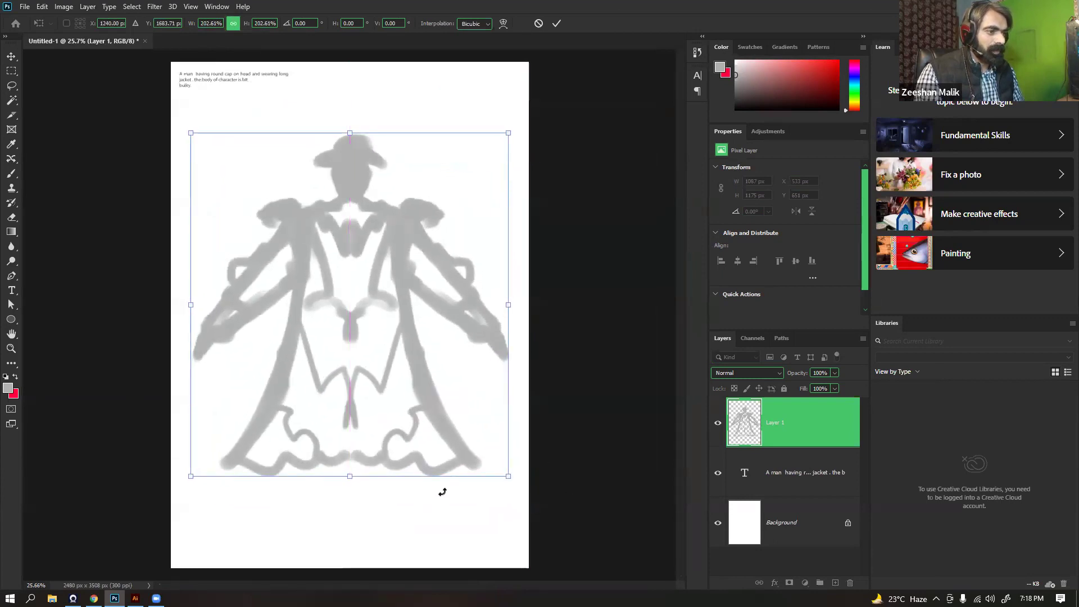
key(Return)
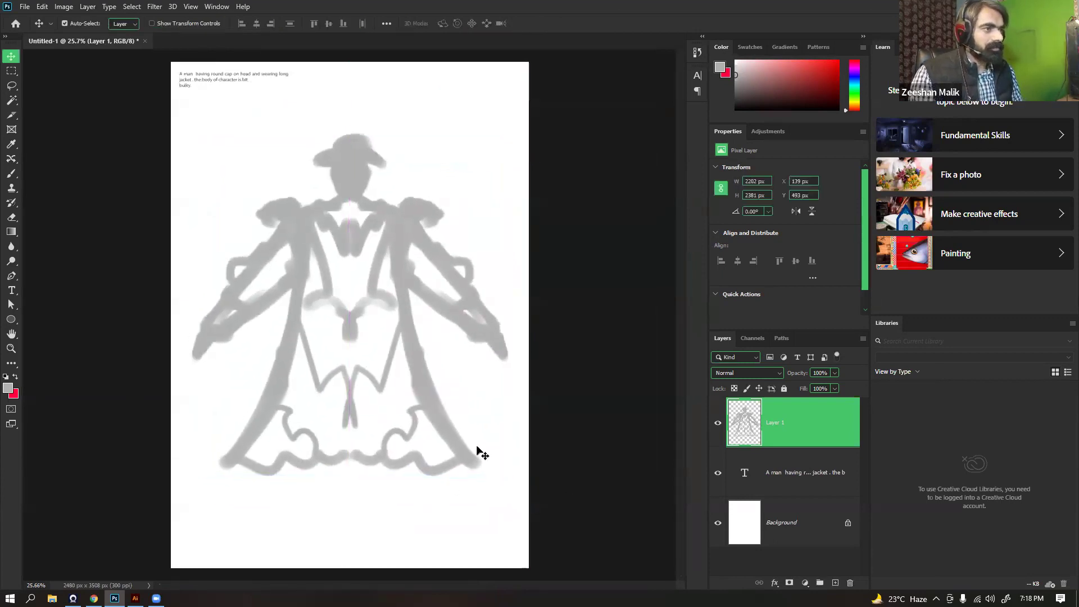
Set up a new vertical paint symmetry axis through the centre of the enlarged silhouette
click(12, 173)
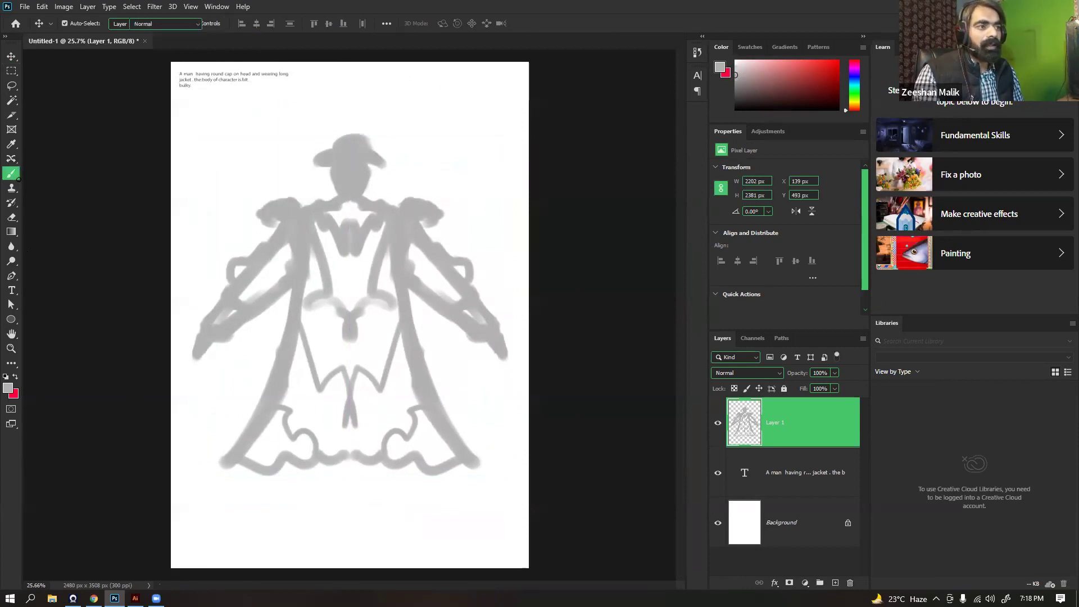
key(v)
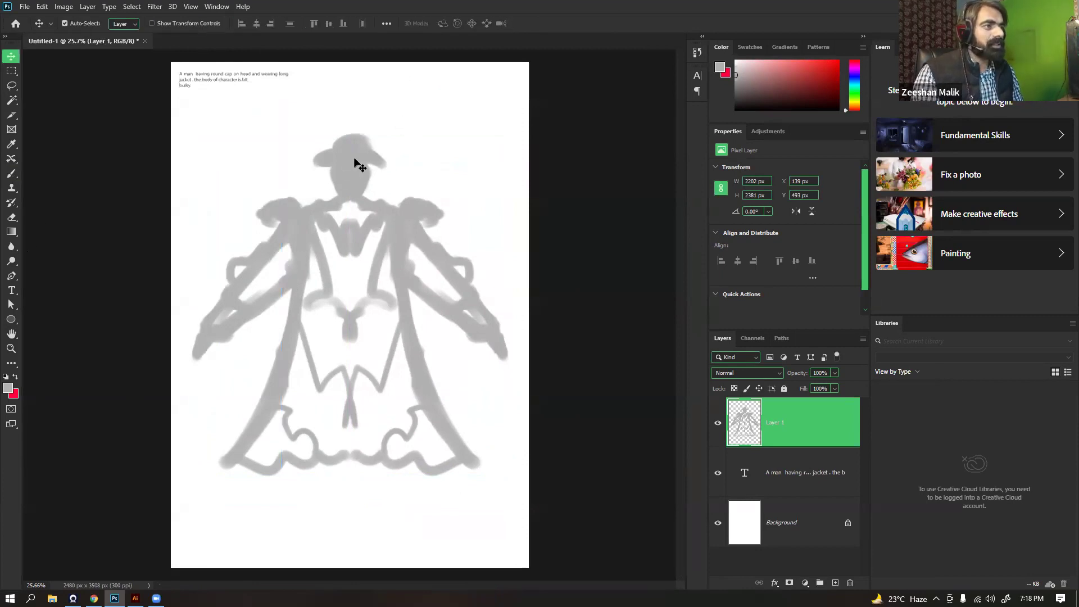
click(12, 172)
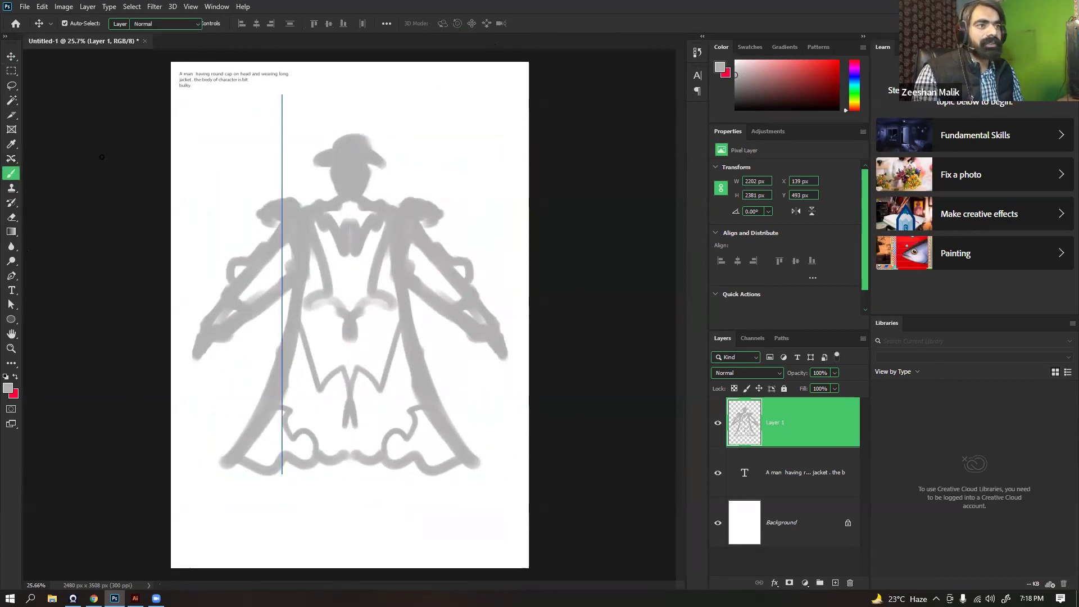
click(508, 24)
click(525, 38)
click(508, 25)
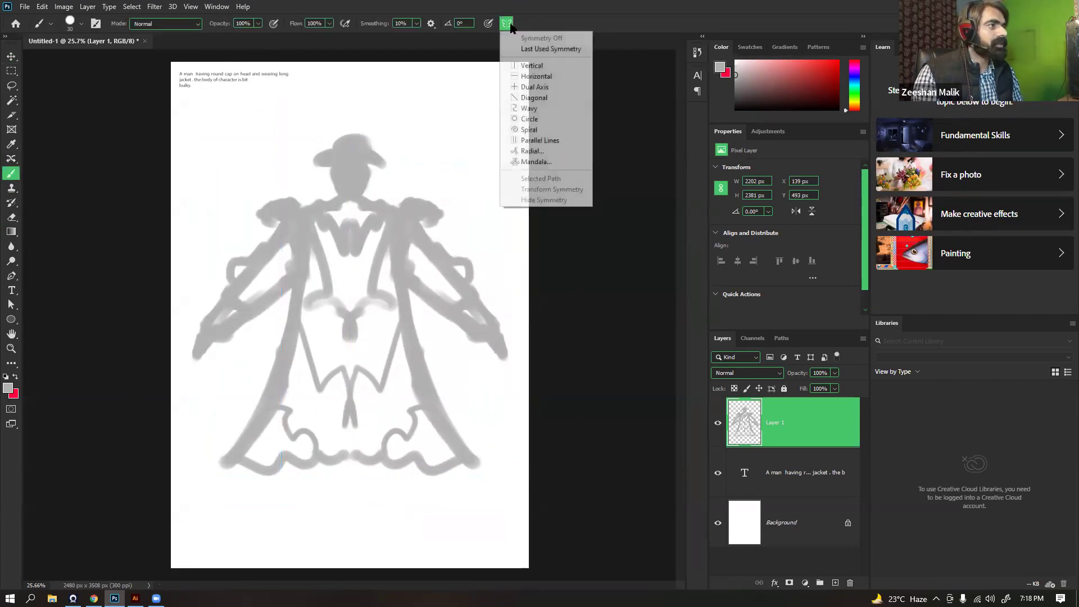
click(529, 66)
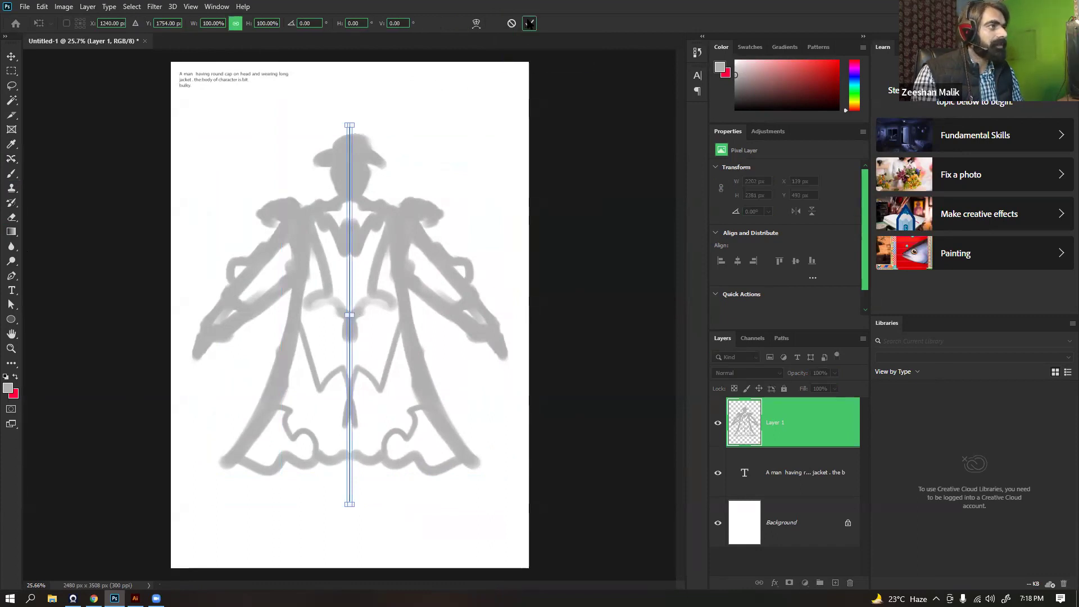
click(530, 23)
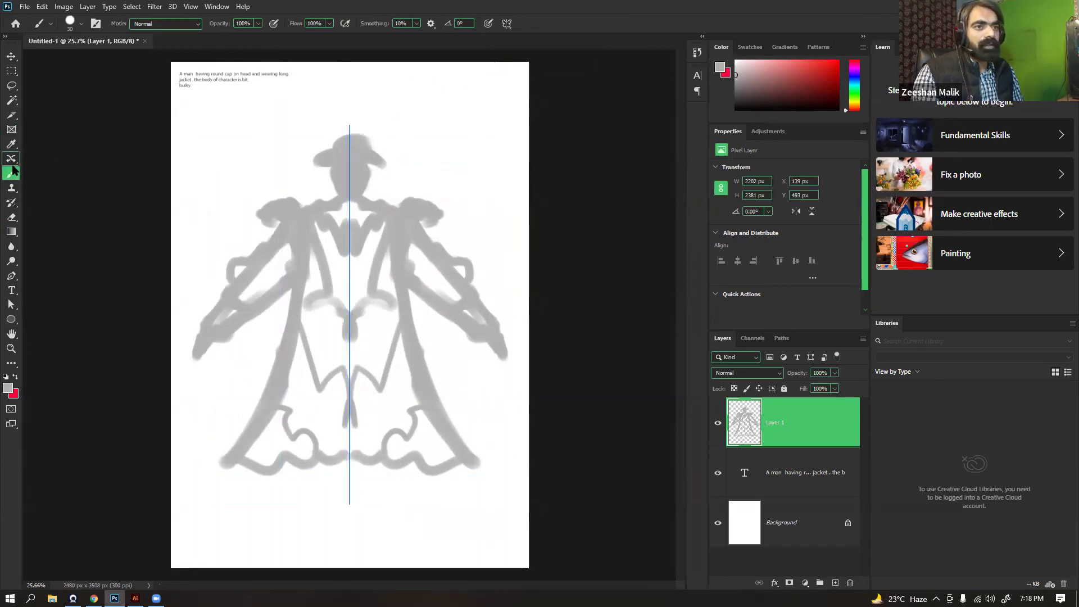
Paint mirrored legs below the jacket's hem with the 30 px DG_PureSolid brush and thicken their inner and outer edges
click(79, 23)
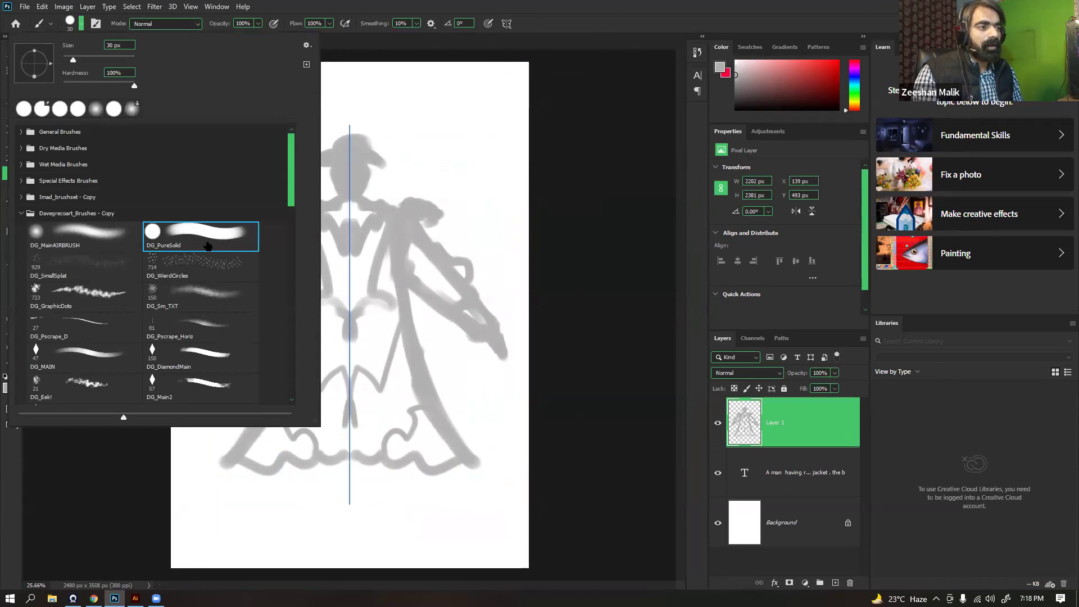
click(419, 319)
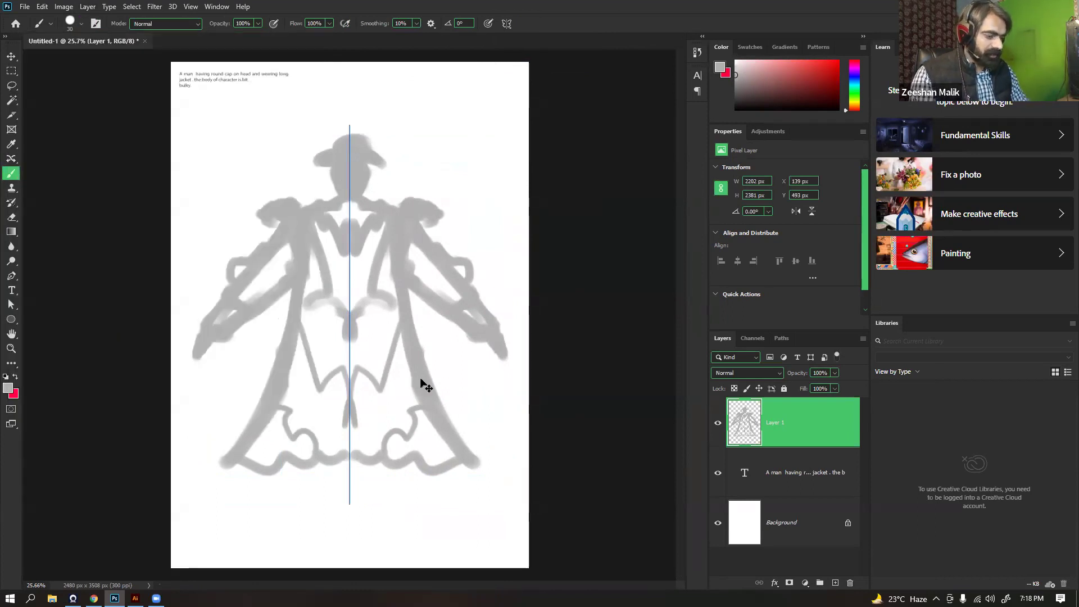
key(ctrl+plus)
drag(437, 400, 412, 340)
mouse_move(383, 461)
mouse_down()
mouse_move(403, 338)
mouse_move(403, 351)
mouse_up()
drag(273, 330, 305, 522)
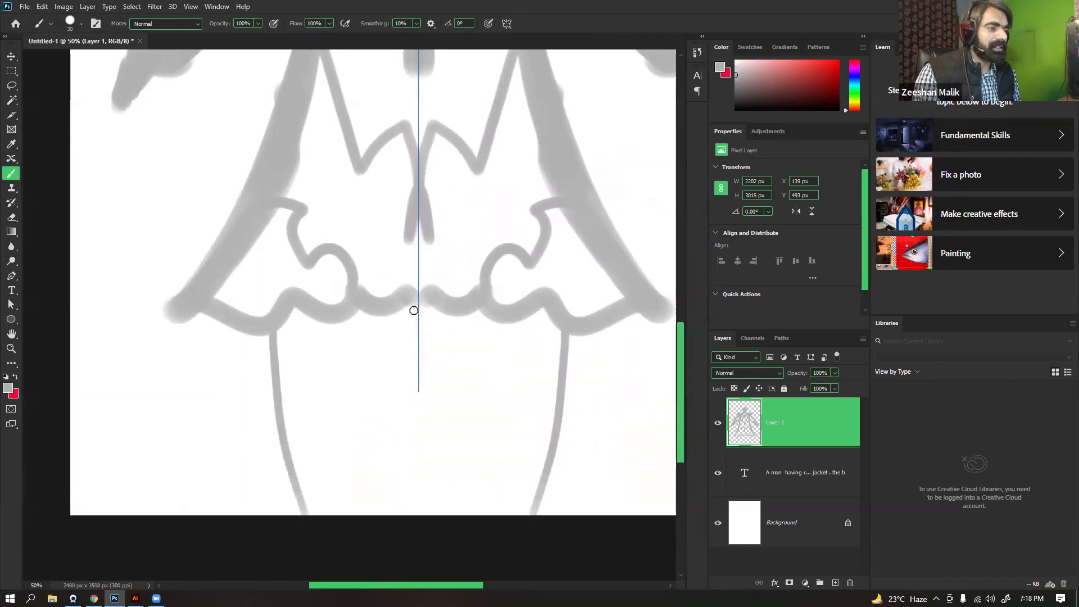
drag(414, 309, 361, 525)
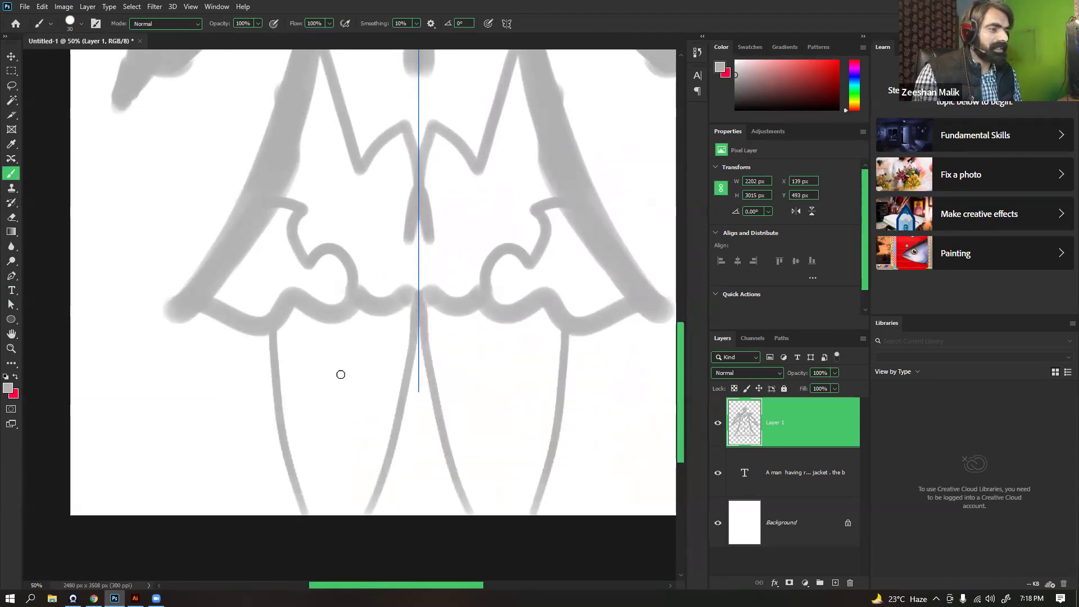
mouse_move(271, 333)
mouse_down()
mouse_move(310, 527)
mouse_move(283, 438)
mouse_move(306, 516)
mouse_up()
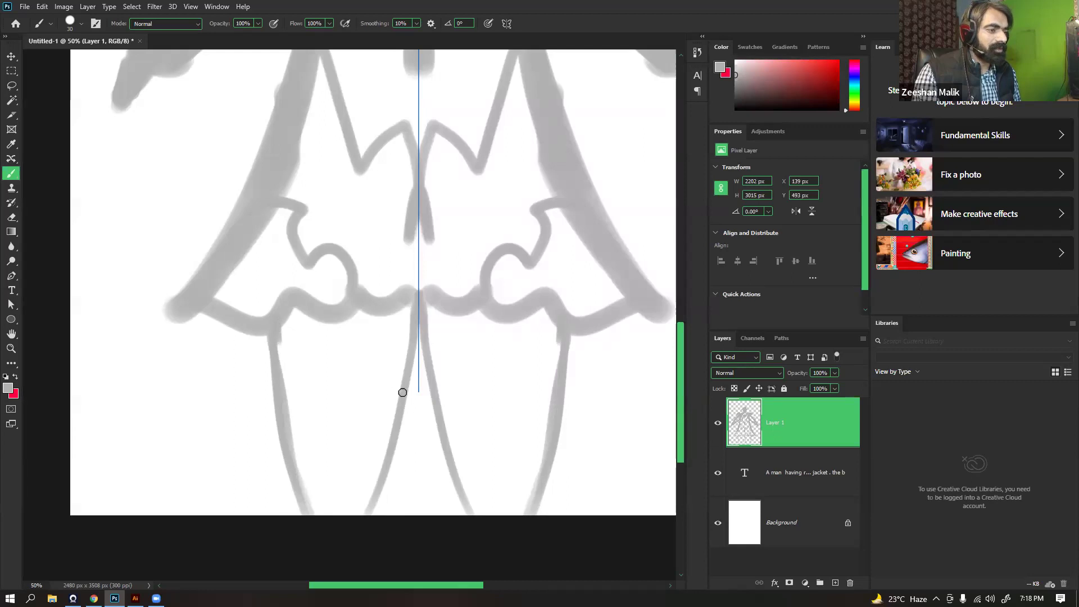
drag(419, 307, 373, 511)
drag(385, 426, 381, 452)
drag(404, 319, 388, 428)
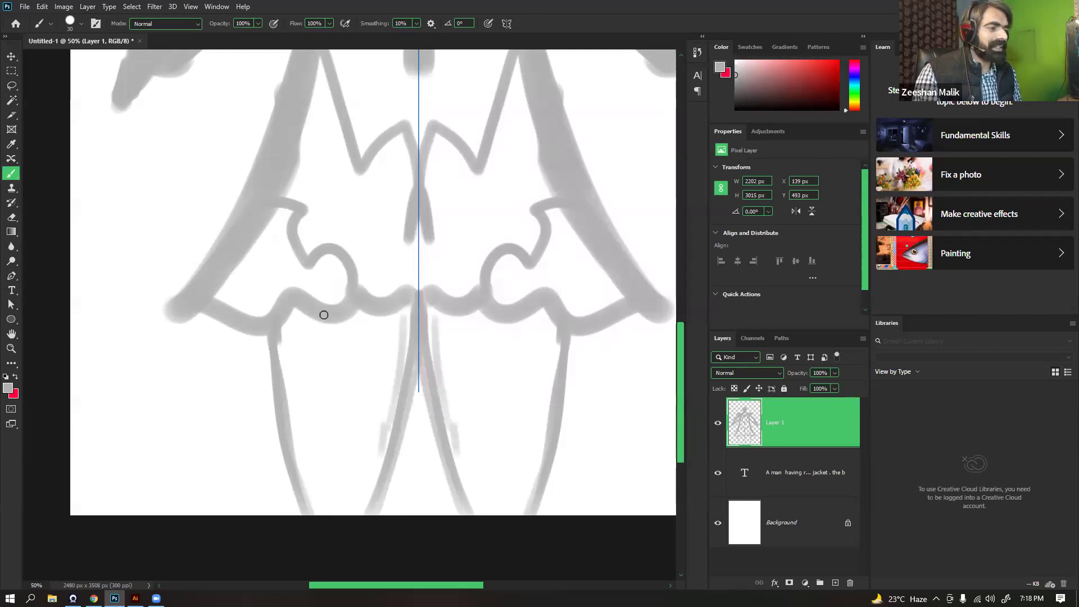
Paint mirrored scalloped trim under the hem's outer corners, round knobs on the shoulders beside the neck, and small bumps on the upper sleeves
drag(180, 304, 256, 330)
mouse_move(358, 233)
mouse_down()
mouse_move(357, 405)
mouse_move(347, 438)
mouse_up()
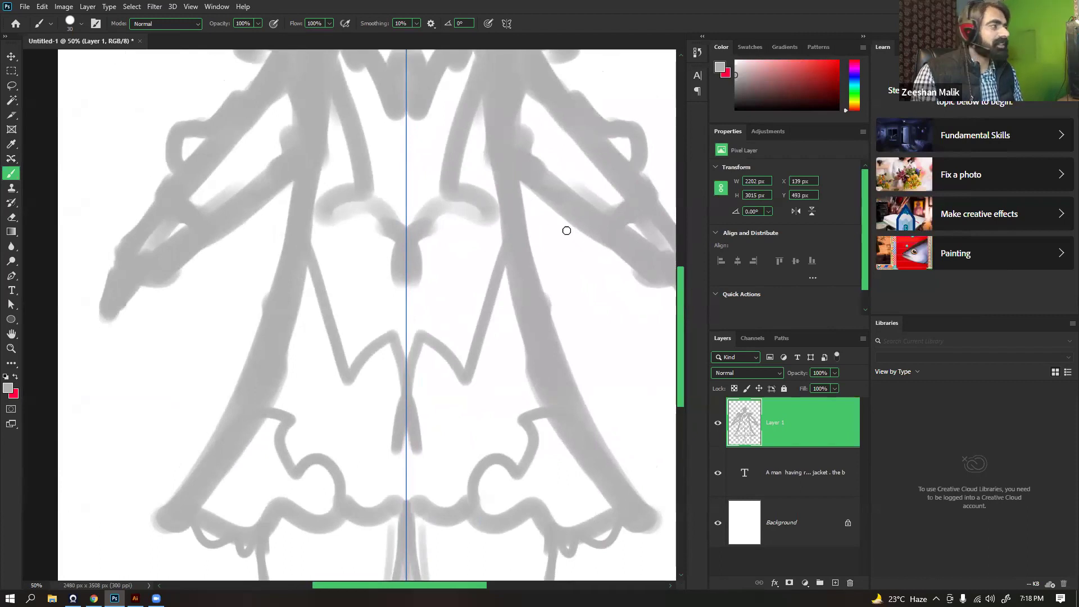
drag(413, 212, 379, 369)
drag(393, 168, 383, 224)
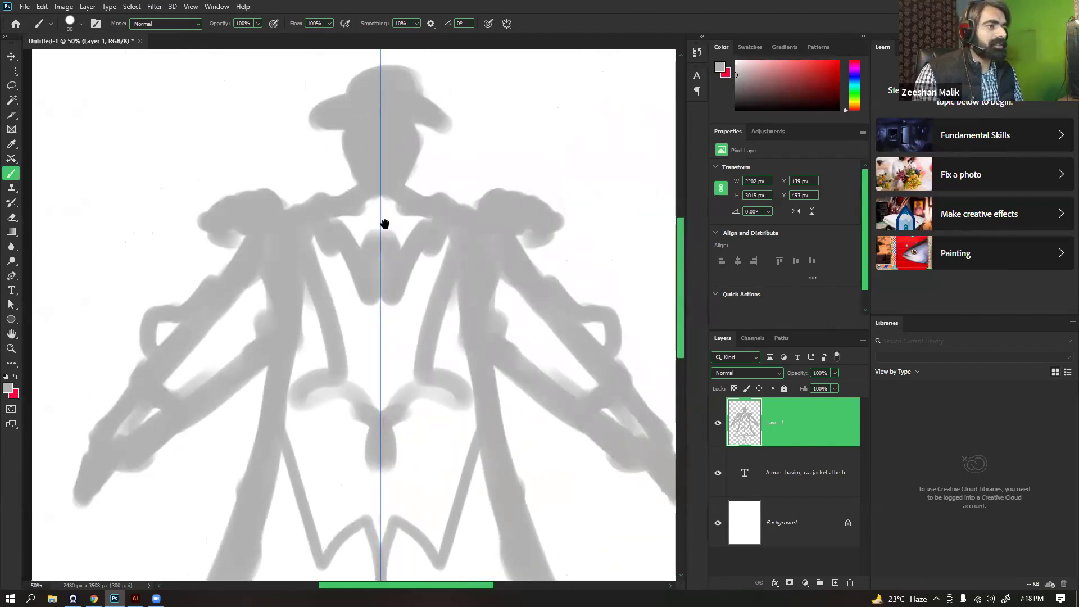
mouse_move(309, 193)
mouse_down()
mouse_move(320, 191)
mouse_move(290, 209)
mouse_up()
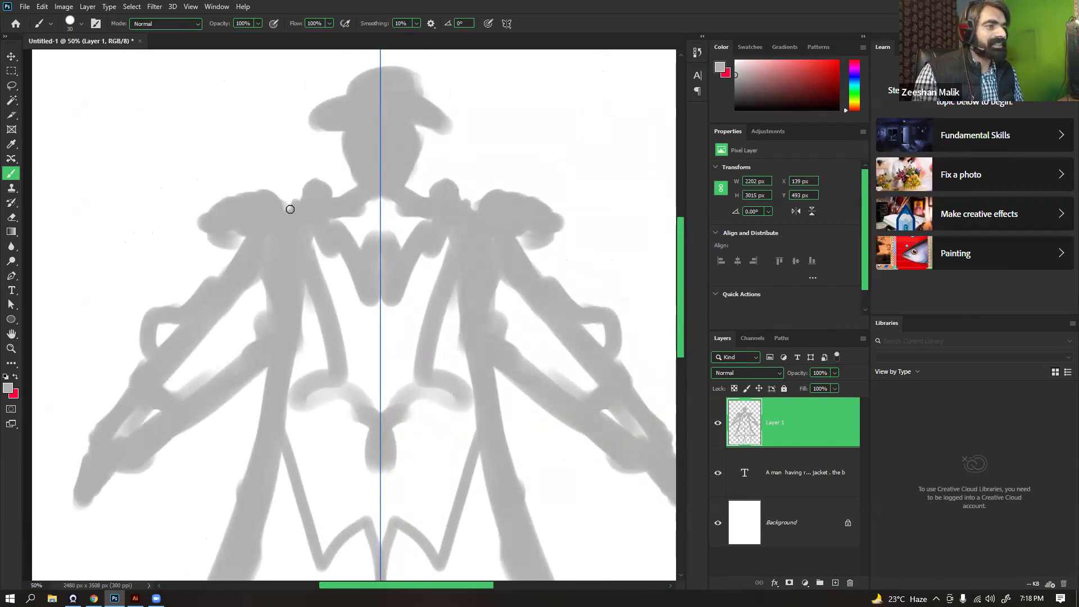
mouse_move(227, 275)
mouse_down()
mouse_move(210, 272)
mouse_move(210, 285)
mouse_up()
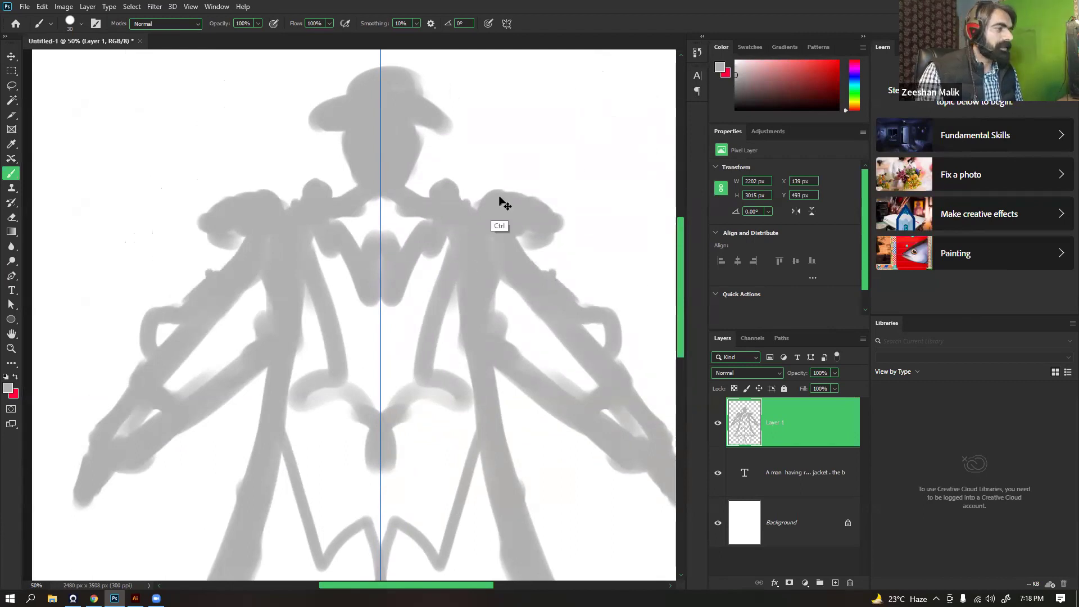
key(ctrl+minus)
key(ctrl+minus)
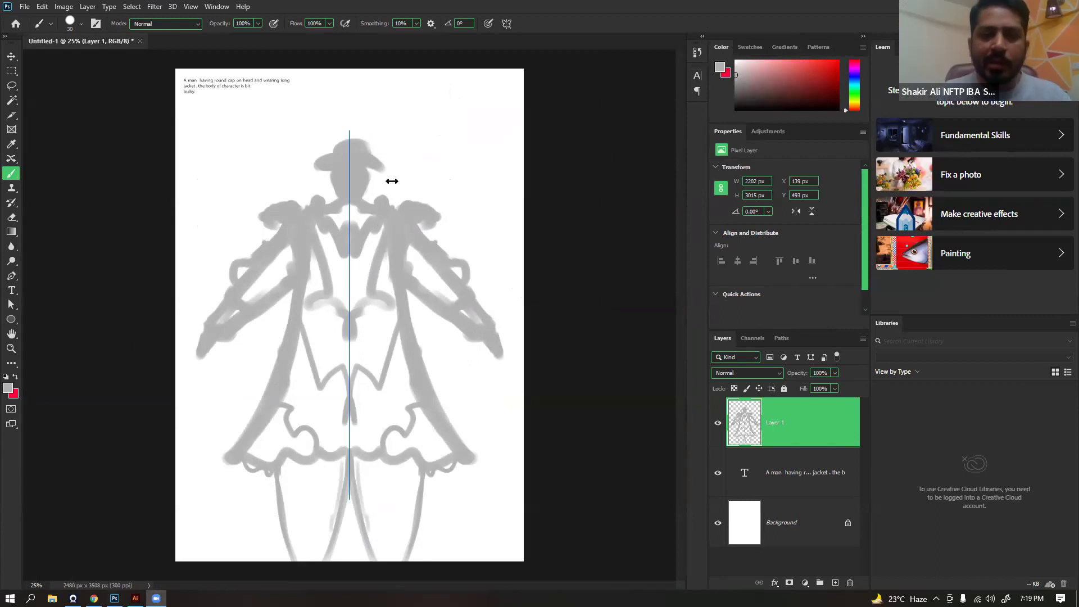
Add a new layer above the silhouette for the outline drawing
click(836, 583)
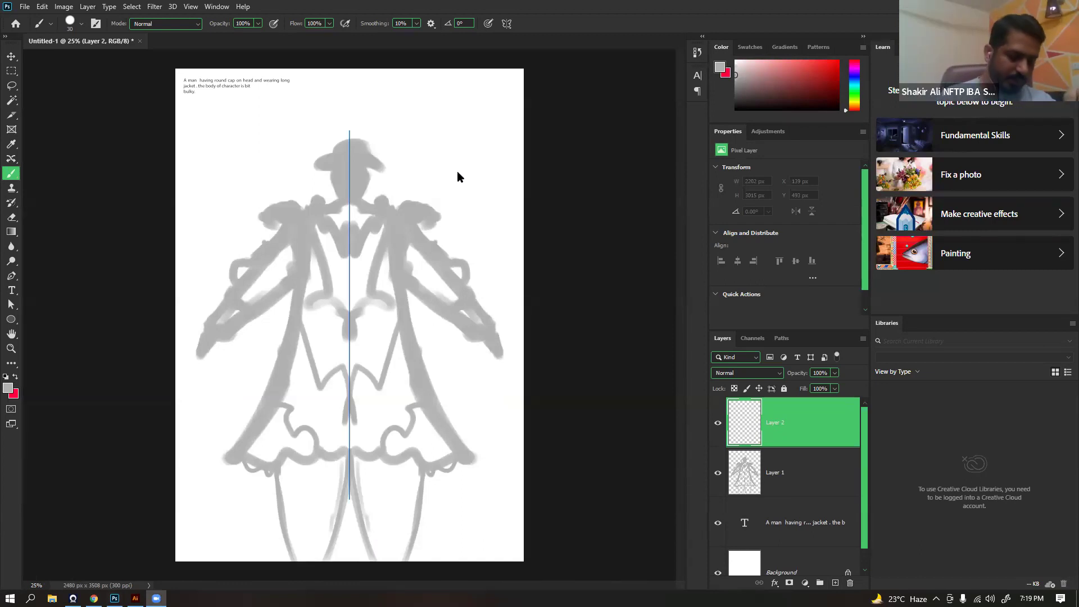
click(467, 286)
key(ctrl+plus)
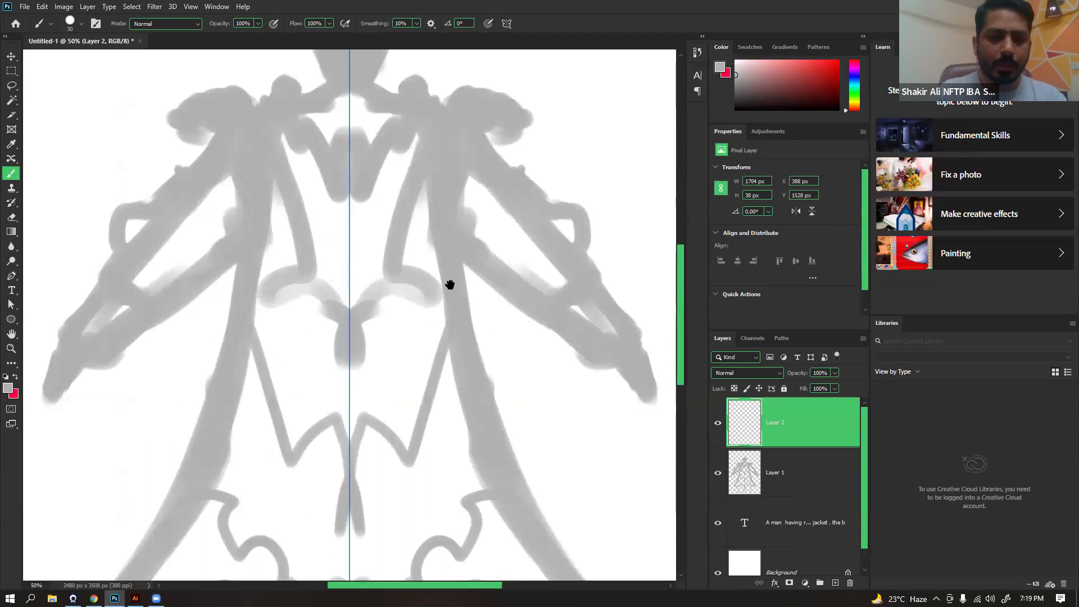
scroll(592, 294, up, 3)
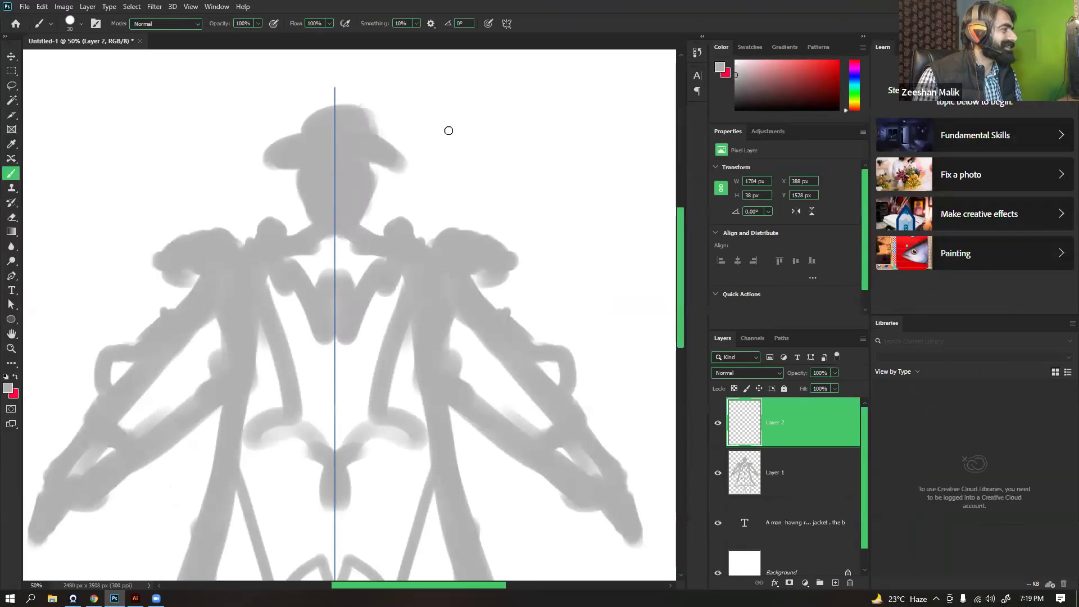
drag(393, 195, 424, 177)
key(ctrl+plus)
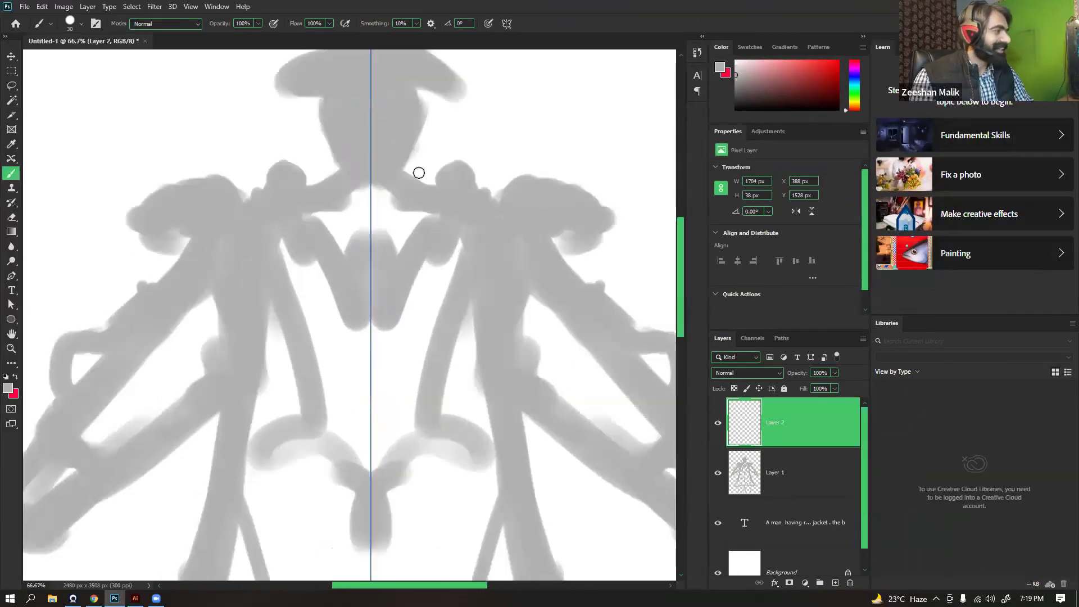
drag(351, 206, 362, 291)
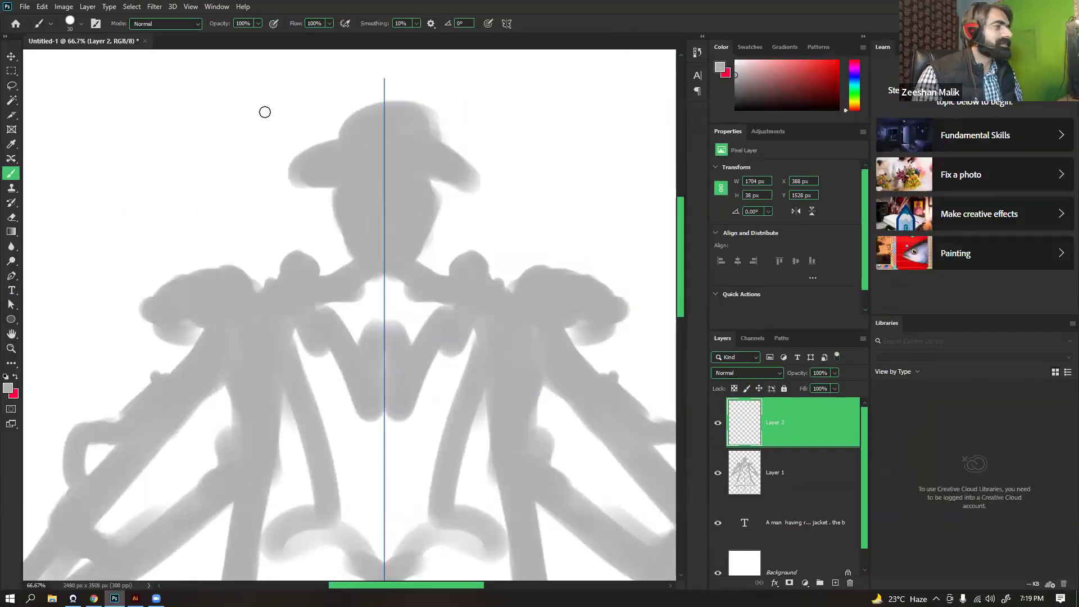
Choose bright red and a 21 px lineart brush from the Nadiaxel_Basic_Brushes set, then test and undo a stroke
click(837, 60)
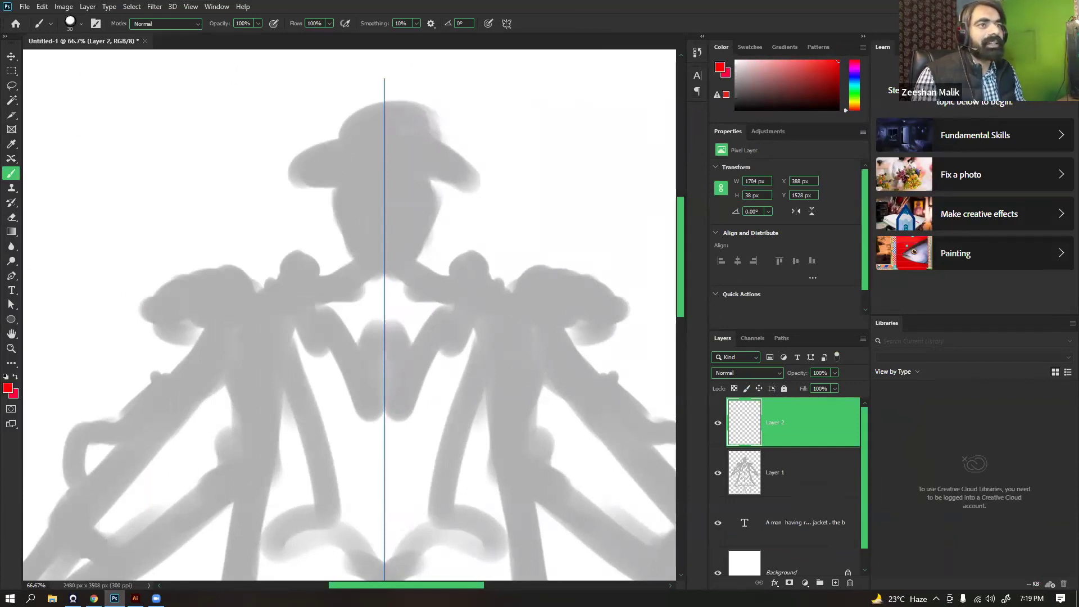
click(82, 24)
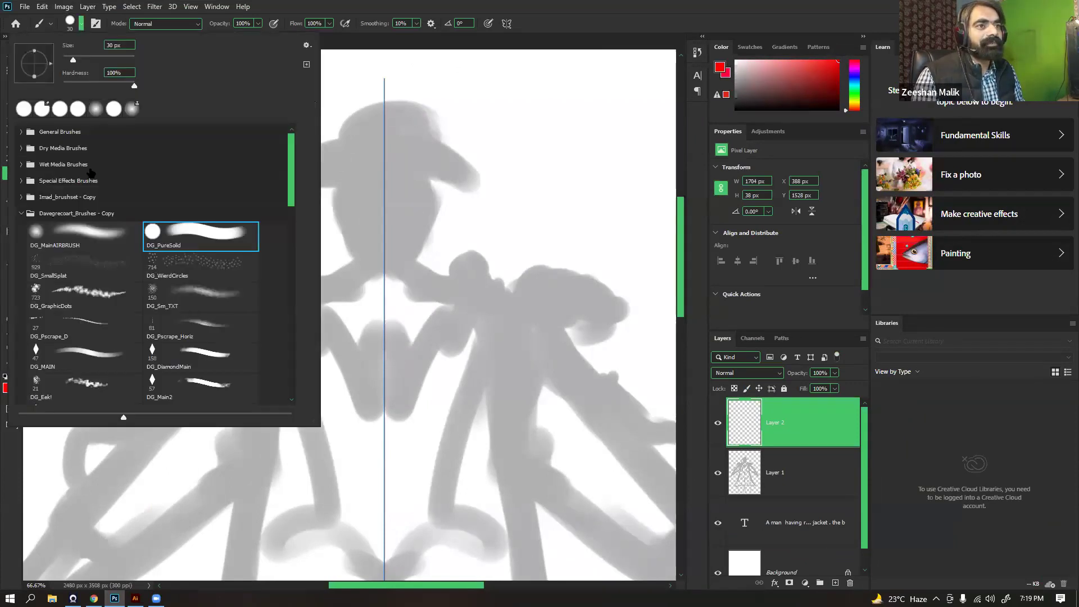
click(21, 214)
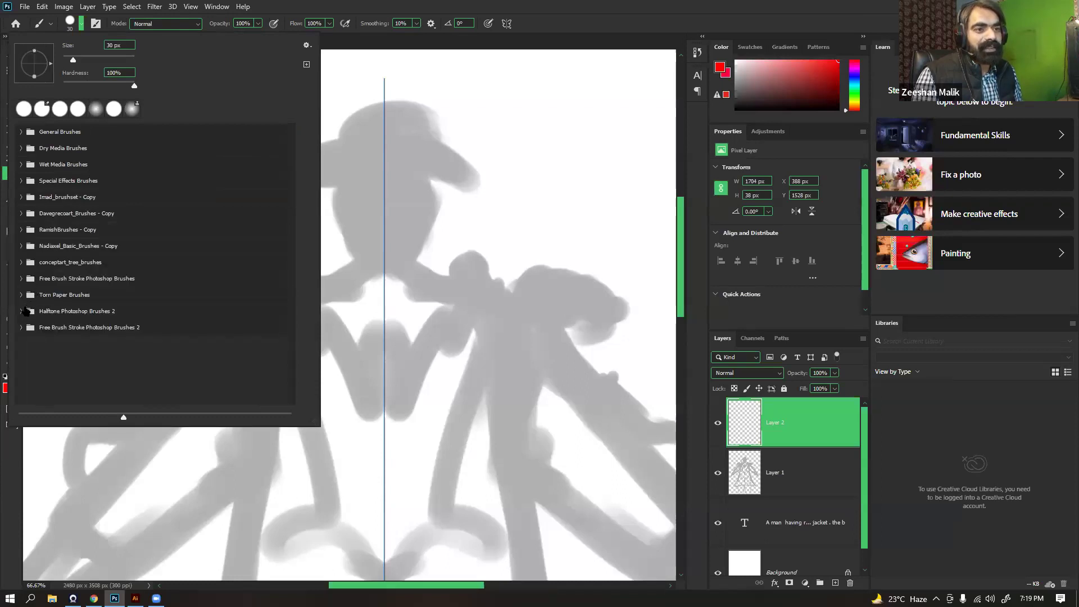
click(26, 254)
drag(522, 114, 518, 152)
key(ctrl+z)
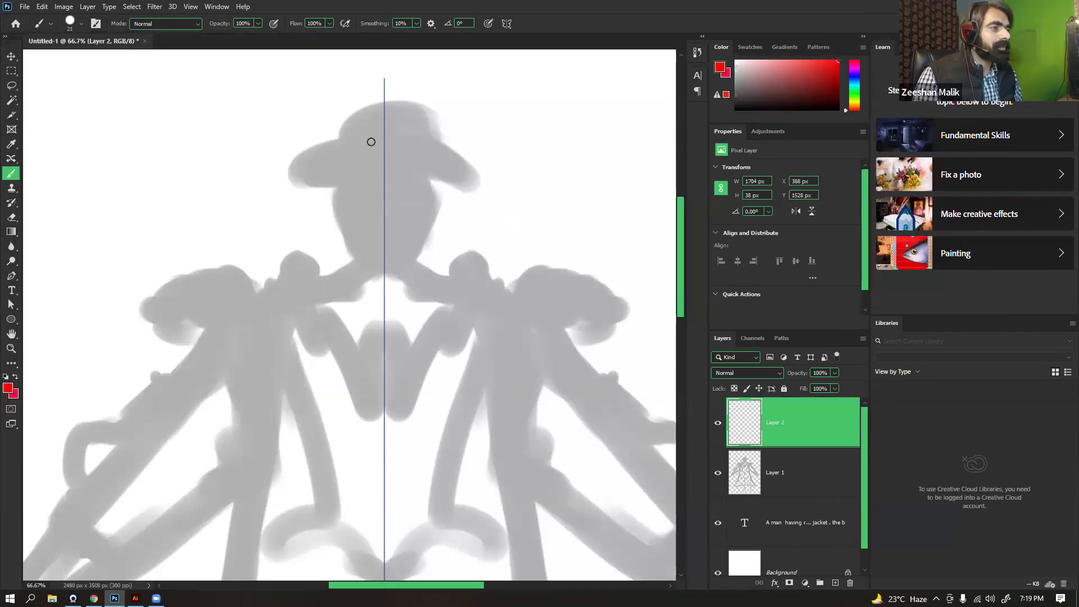
Outline the hat, face, ears and neck with mirrored thin red lines, undoing and redrawing the side of the face
mouse_move(375, 135)
mouse_down()
mouse_move(390, 117)
mouse_move(366, 173)
mouse_move(390, 172)
mouse_move(340, 207)
mouse_move(362, 260)
mouse_up()
key(ctrl+z)
key(ctrl+z)
mouse_move(338, 179)
mouse_down()
mouse_move(338, 218)
mouse_move(363, 258)
mouse_move(384, 268)
mouse_up()
key(ctrl+z)
mouse_move(339, 180)
mouse_down()
mouse_move(342, 226)
mouse_move(384, 269)
mouse_up()
key(ctrl+z)
mouse_move(340, 182)
mouse_down()
mouse_move(342, 227)
mouse_move(341, 203)
mouse_move(345, 230)
mouse_move(383, 260)
mouse_up()
key(ctrl+z)
drag(338, 202, 340, 230)
mouse_move(394, 281)
mouse_down()
mouse_move(412, 228)
mouse_move(339, 218)
mouse_up()
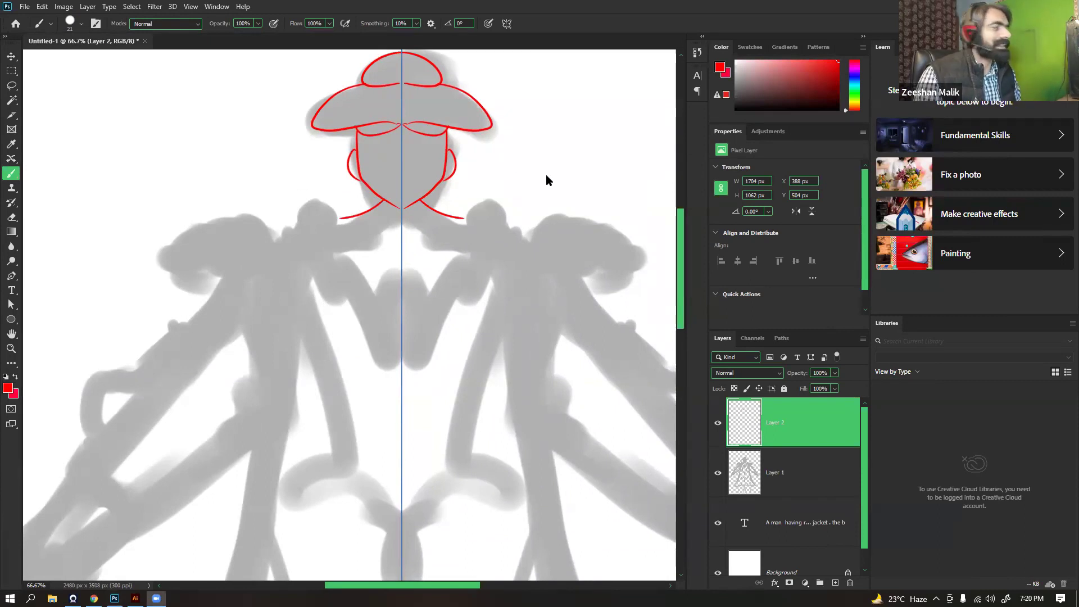
click(71, 25)
click(23, 135)
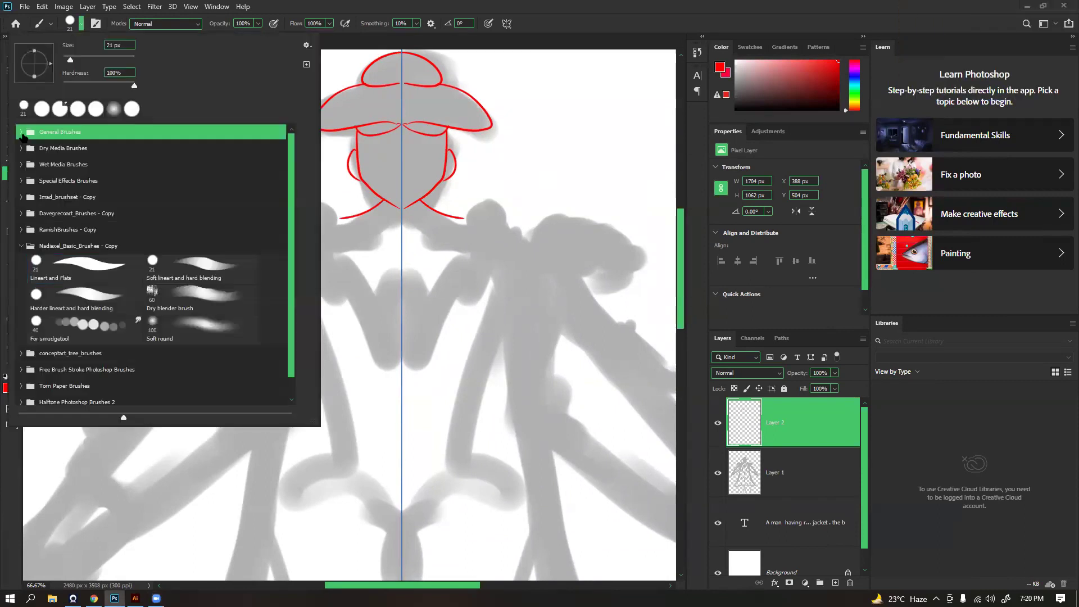
click(22, 132)
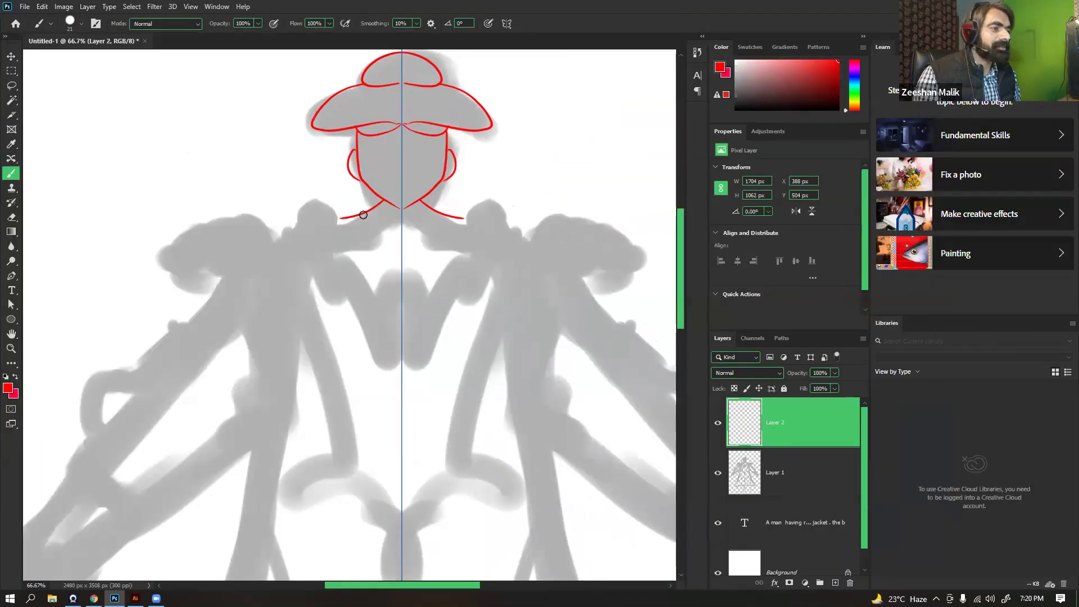
Undo and redraw the mirrored neck-to-shoulder lines, outlining the round shoulder knobs and the collar edges meeting on the centre line
key(ctrl+z)
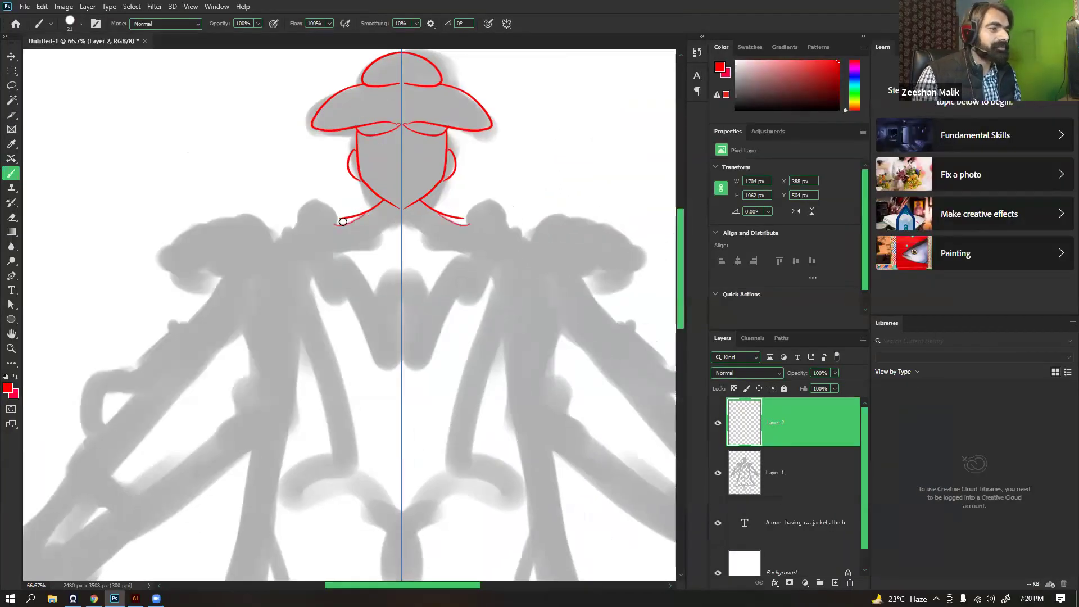
mouse_move(382, 199)
mouse_down()
mouse_move(333, 228)
mouse_move(358, 215)
mouse_move(332, 225)
mouse_move(329, 206)
mouse_move(296, 214)
mouse_move(315, 203)
mouse_move(283, 238)
mouse_up()
mouse_move(376, 245)
mouse_down()
mouse_move(373, 208)
mouse_move(385, 190)
mouse_move(322, 216)
mouse_move(370, 251)
mouse_up()
key(ctrl+z)
key(ctrl+z)
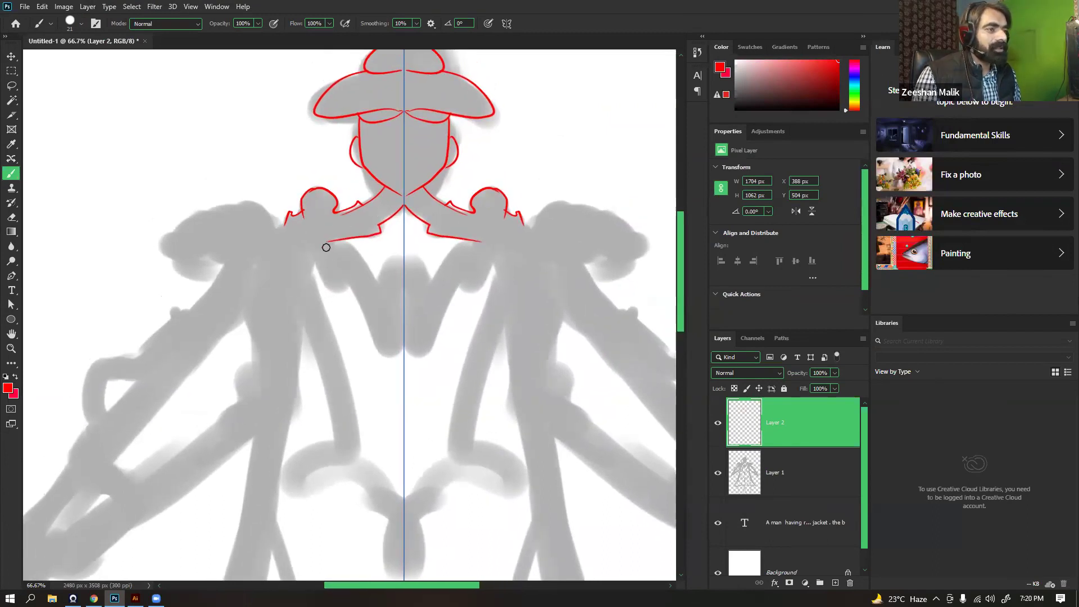
Outline the puffed shoulder caps with mirrored red lines, adding an inner fold line and a closed lower edge
mouse_move(281, 229)
mouse_down()
mouse_move(323, 265)
mouse_move(301, 250)
mouse_move(239, 288)
mouse_move(211, 284)
mouse_move(220, 309)
mouse_move(275, 309)
mouse_up()
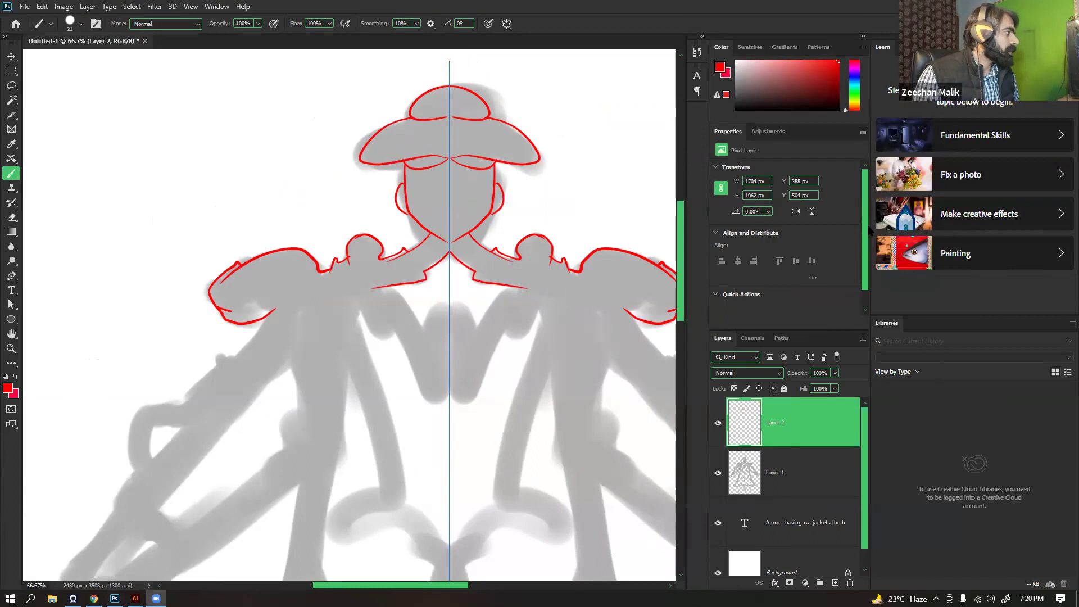
drag(302, 222, 301, 258)
key(ctrl+z)
drag(375, 248, 349, 168)
drag(248, 226, 252, 227)
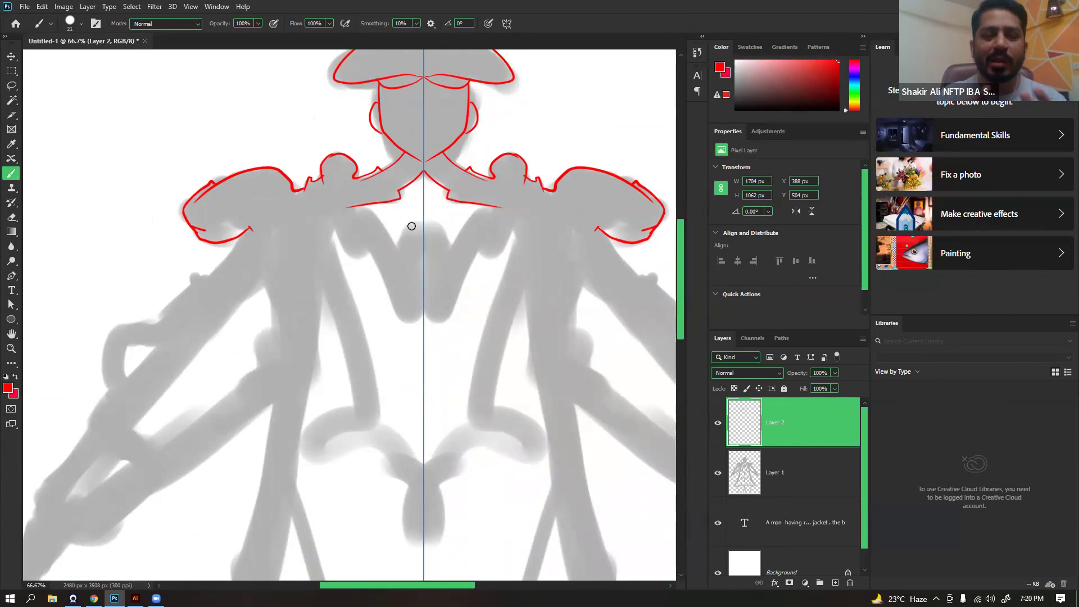
Examine the brush's paint symmetry options, including Vertical, without changing the setting
drag(494, 226, 475, 248)
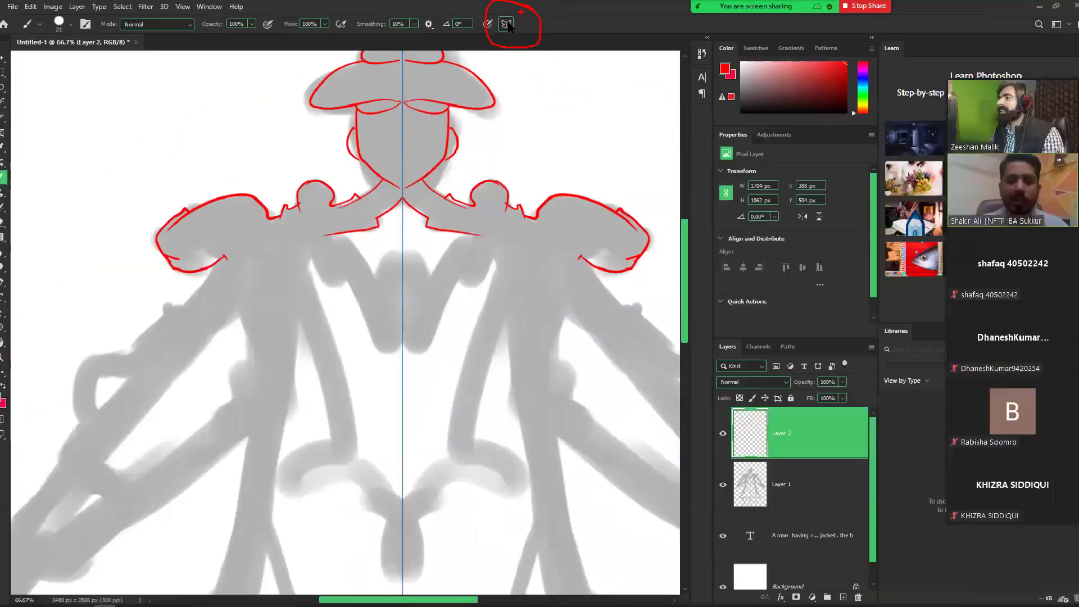
click(496, 47)
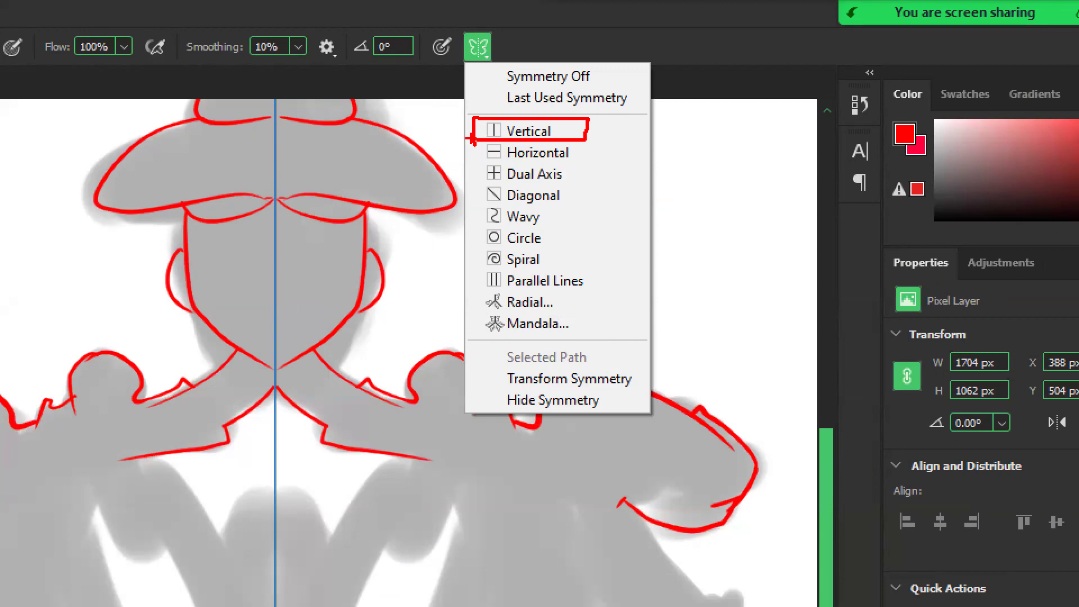
key(Escape)
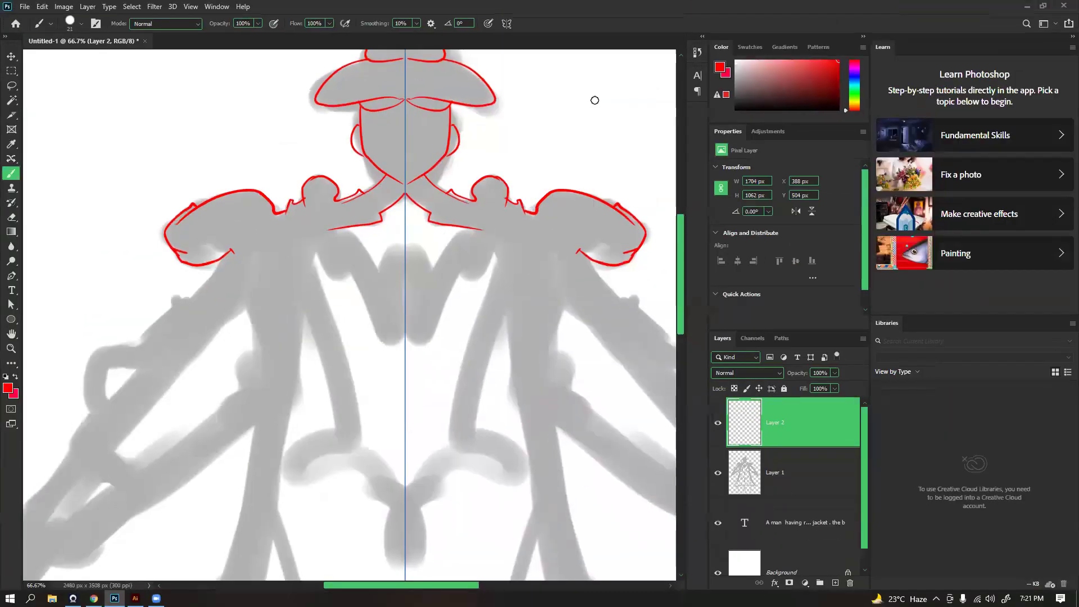
Draw mirrored pointed collar tips as a zigzag across the centre line under the neck, undoing and redrawing failed strokes
drag(380, 319, 388, 224)
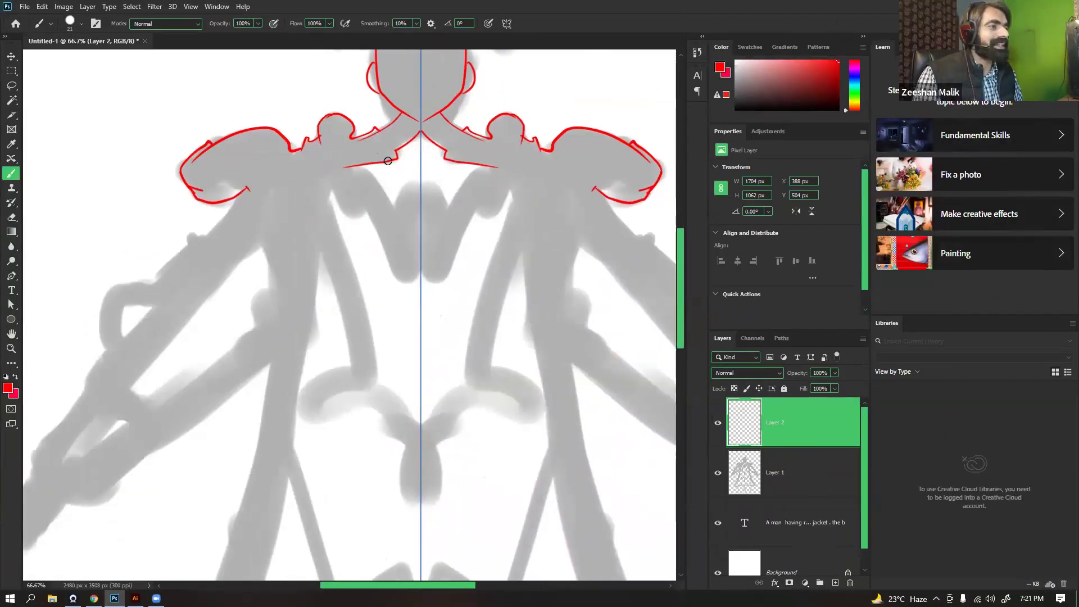
drag(371, 164, 407, 238)
key(ctrl+z)
mouse_move(369, 166)
mouse_down()
mouse_move(397, 207)
mouse_move(419, 198)
mouse_up()
key(ctrl+z)
mouse_move(364, 167)
mouse_down()
mouse_move(404, 178)
mouse_move(419, 196)
mouse_up()
drag(431, 251, 396, 285)
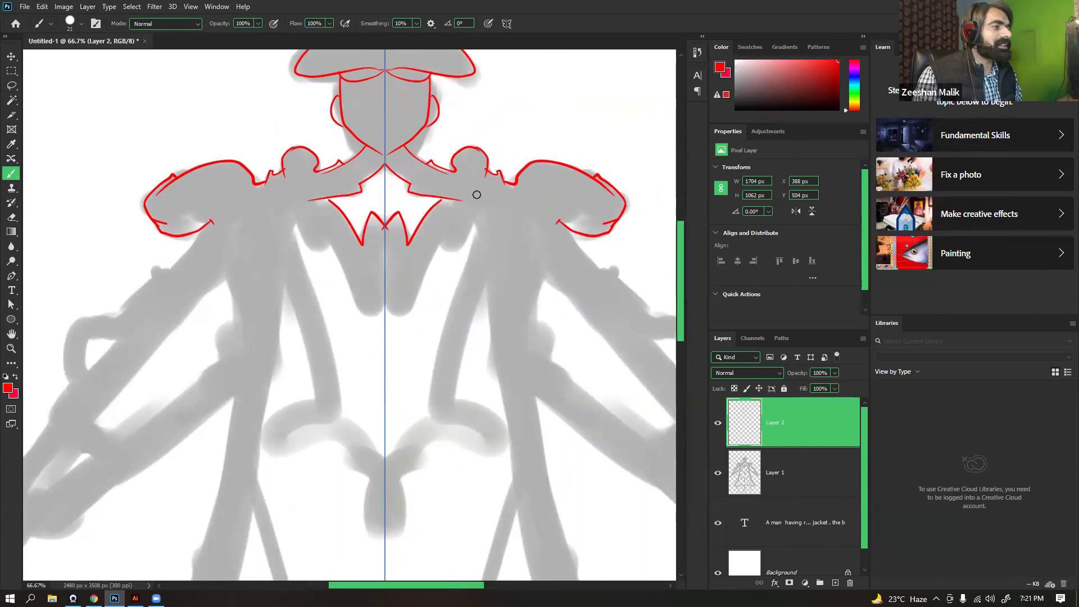
mouse_move(301, 210)
mouse_down()
mouse_move(357, 183)
mouse_move(356, 216)
mouse_up()
key(ctrl+z)
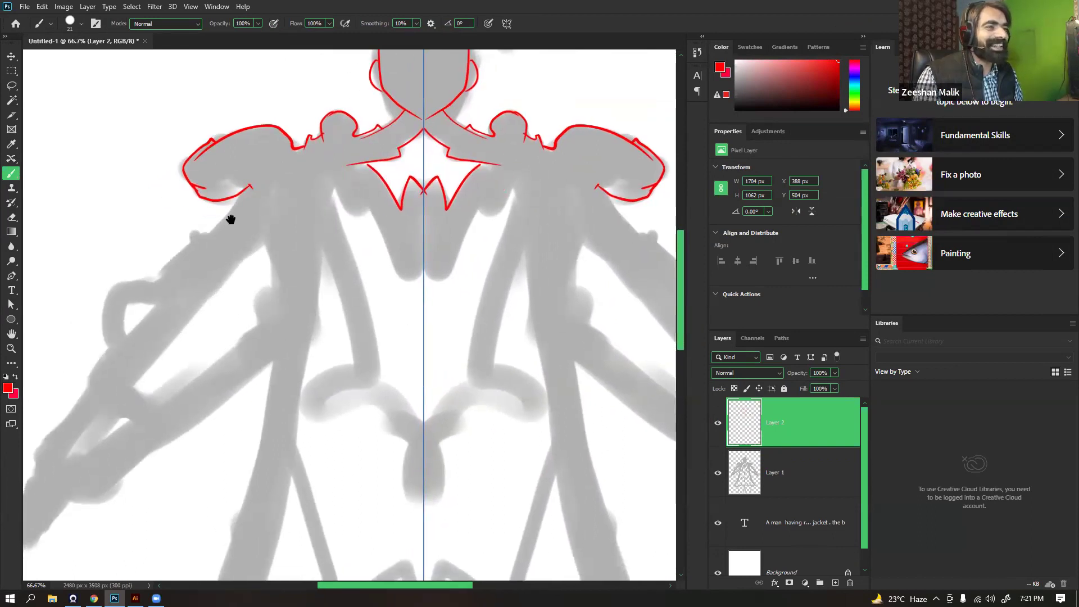
Outline the outer edges of the upper sleeves with small bumps, then the angular flaps sticking out at the elbows
drag(231, 220, 320, 170)
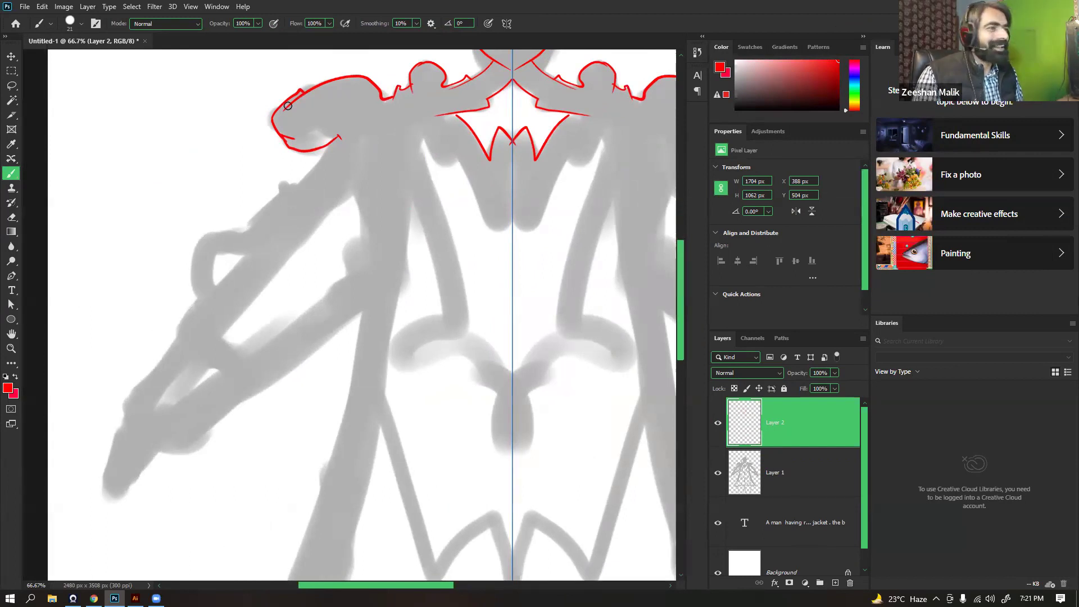
mouse_move(298, 175)
mouse_down()
mouse_move(337, 141)
mouse_move(253, 234)
mouse_up()
key(ctrl+z)
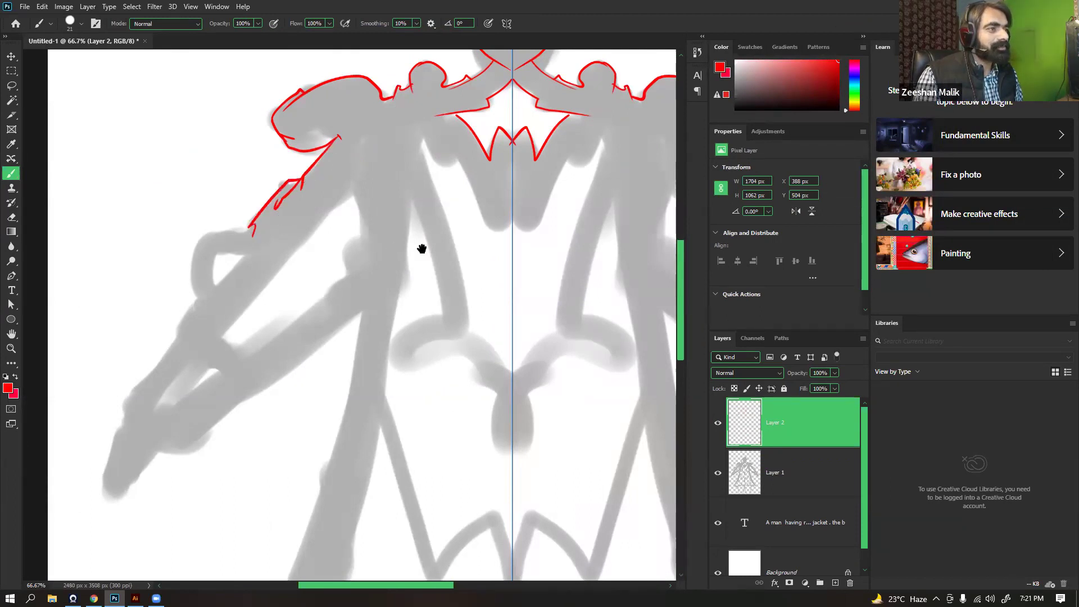
drag(353, 211, 305, 184)
drag(267, 216, 372, 231)
mouse_move(312, 214)
mouse_down()
mouse_move(254, 231)
mouse_move(254, 298)
mouse_move(257, 274)
mouse_move(253, 292)
mouse_move(316, 215)
mouse_move(245, 298)
mouse_up()
drag(339, 231, 289, 202)
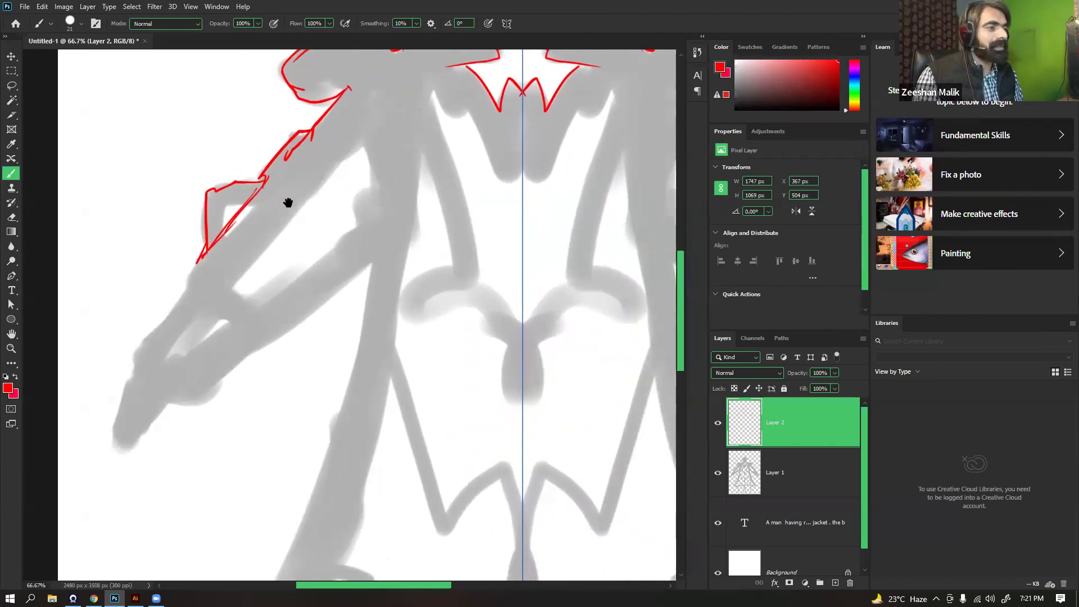
Draw the lower sleeve edges up to the armpits and jacket sides, plus rectangular panel lines on the upper sleeves
mouse_move(214, 386)
mouse_down()
mouse_move(281, 330)
mouse_move(299, 333)
mouse_move(269, 341)
mouse_move(382, 254)
mouse_move(297, 316)
mouse_up()
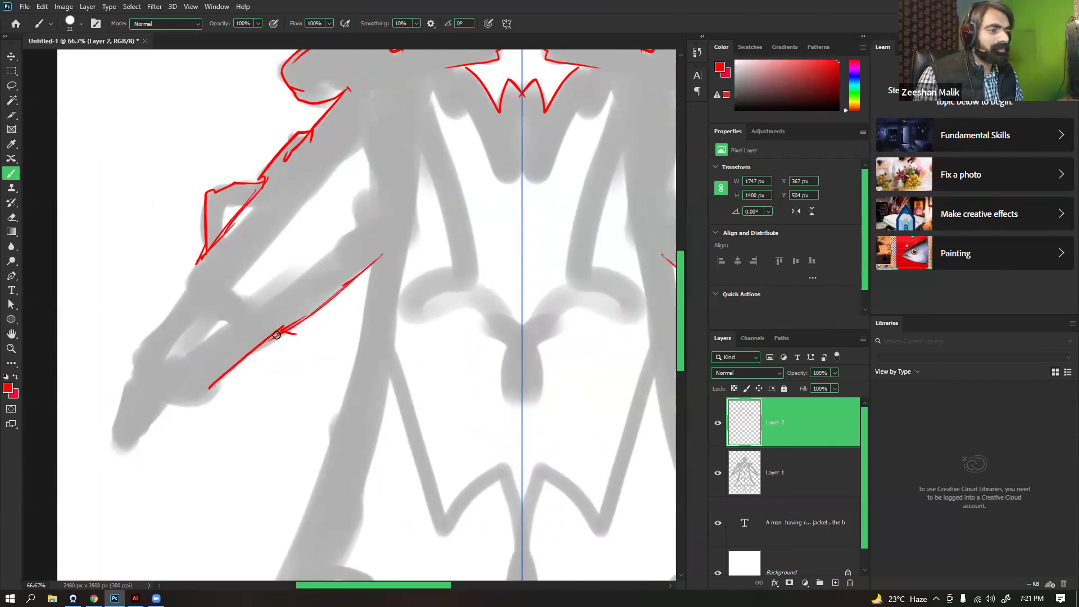
mouse_move(382, 253)
mouse_down()
mouse_move(401, 83)
mouse_move(385, 195)
mouse_up()
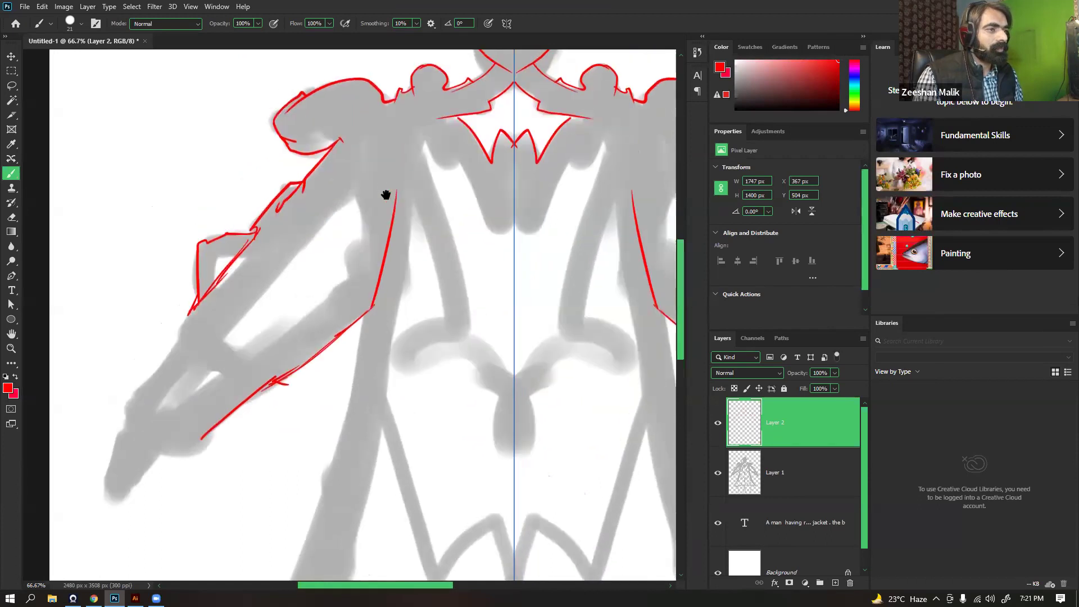
mouse_move(319, 172)
mouse_down()
mouse_move(336, 197)
mouse_move(272, 259)
mouse_up()
drag(271, 259, 335, 195)
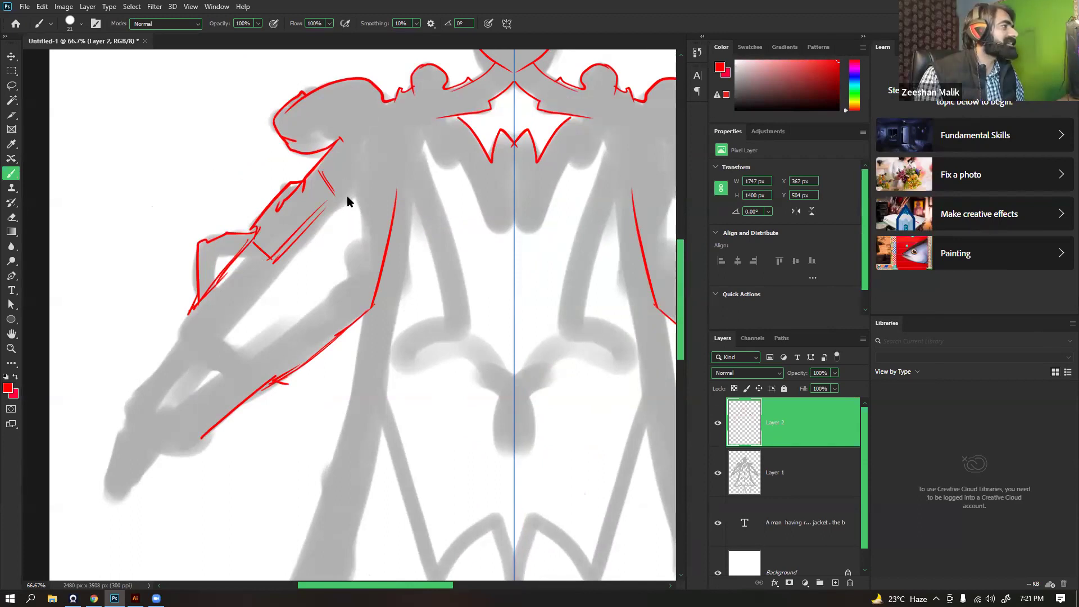
key(ctrl+minus)
key(ctrl+minus)
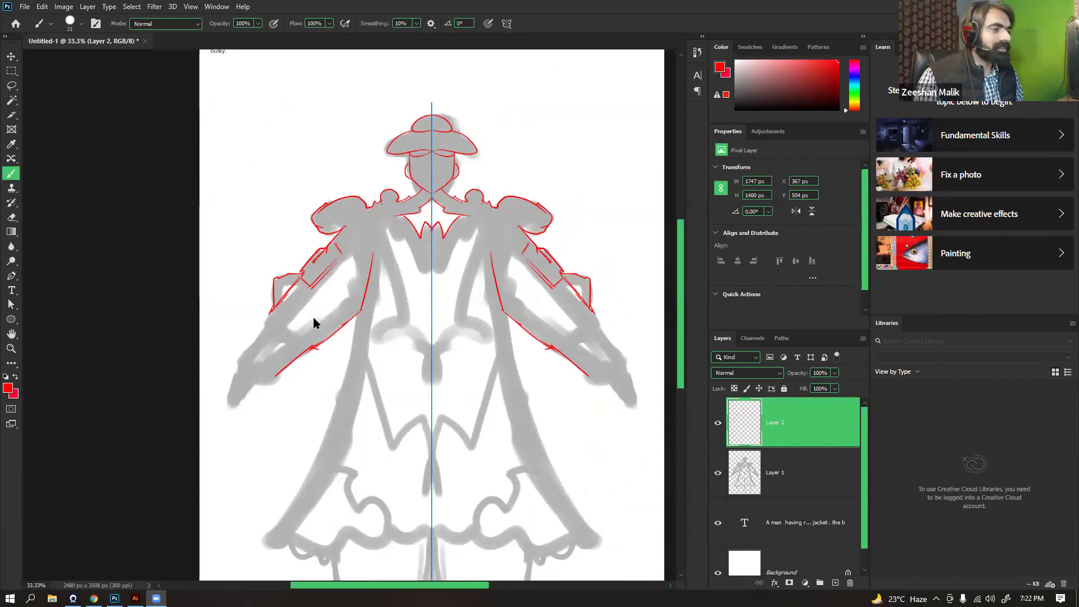
Outline the outer forearms down to the wrists and close the sleeves with stepped cuffs marked by short fold lines
key(ctrl+plus)
key(ctrl+plus)
drag(321, 298, 358, 173)
mouse_move(225, 186)
mouse_down()
mouse_move(167, 280)
mouse_move(177, 292)
mouse_up()
key(ctrl+z)
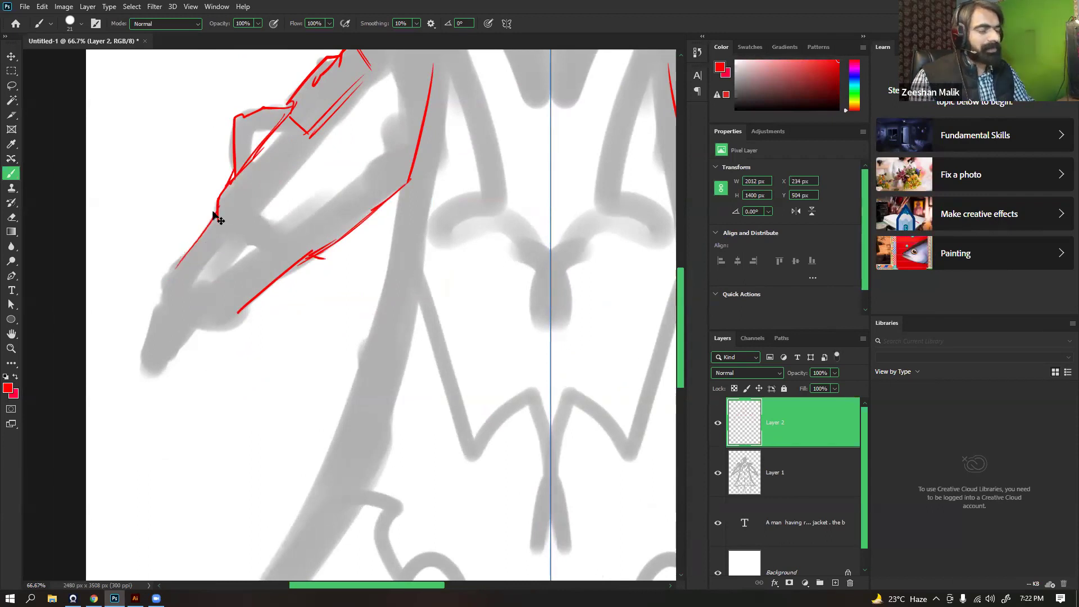
key(ctrl+plus)
key(ctrl+plus)
drag(356, 231, 514, 286)
drag(190, 263, 480, 337)
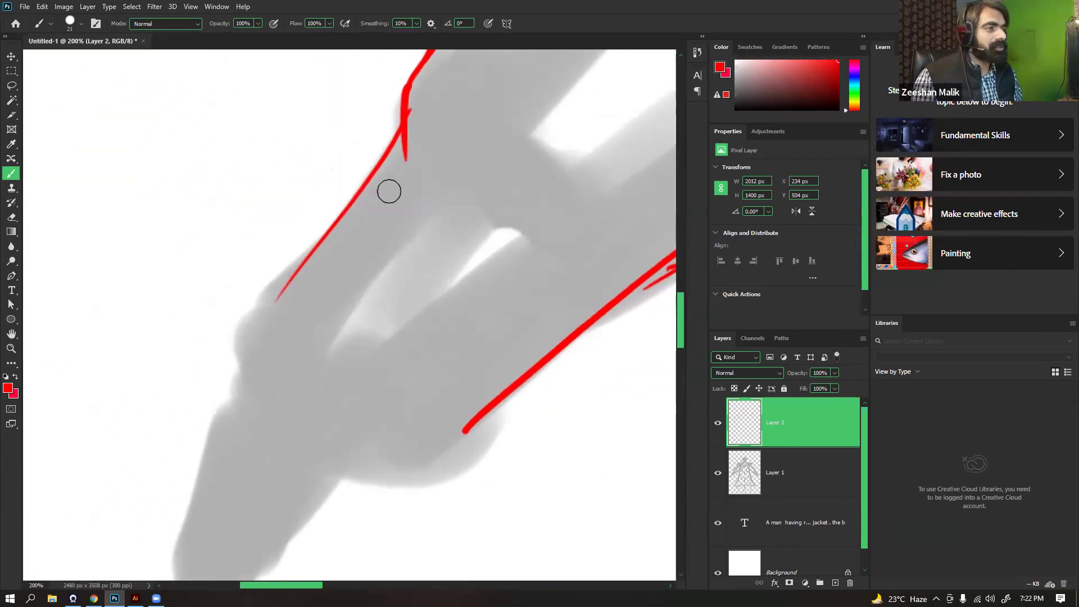
mouse_move(409, 112)
mouse_down()
mouse_move(258, 302)
mouse_move(298, 349)
mouse_move(308, 328)
mouse_up()
mouse_move(345, 280)
mouse_down()
mouse_move(296, 345)
mouse_move(345, 388)
mouse_up()
mouse_move(382, 344)
mouse_down()
mouse_move(347, 386)
mouse_move(462, 413)
mouse_move(465, 429)
mouse_up()
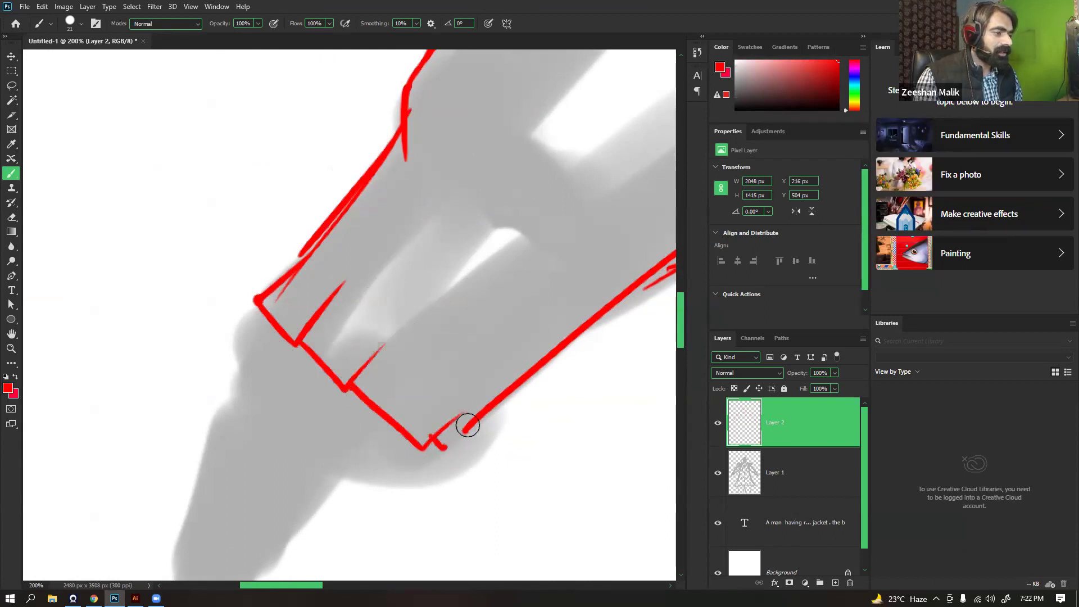
View the whole figure and briefly hide the gray silhouette Layer 1 to examine the red outline alone
key(ctrl+minus)
key(ctrl+minus)
key(ctrl+minus)
key(ctrl+minus)
key(ctrl+minus)
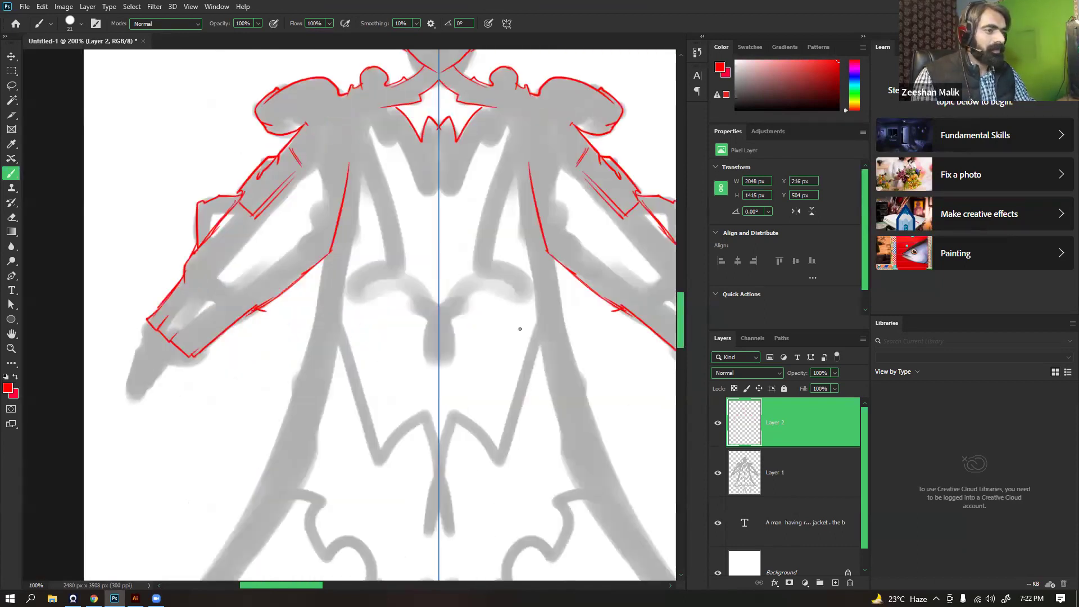
click(717, 475)
click(718, 475)
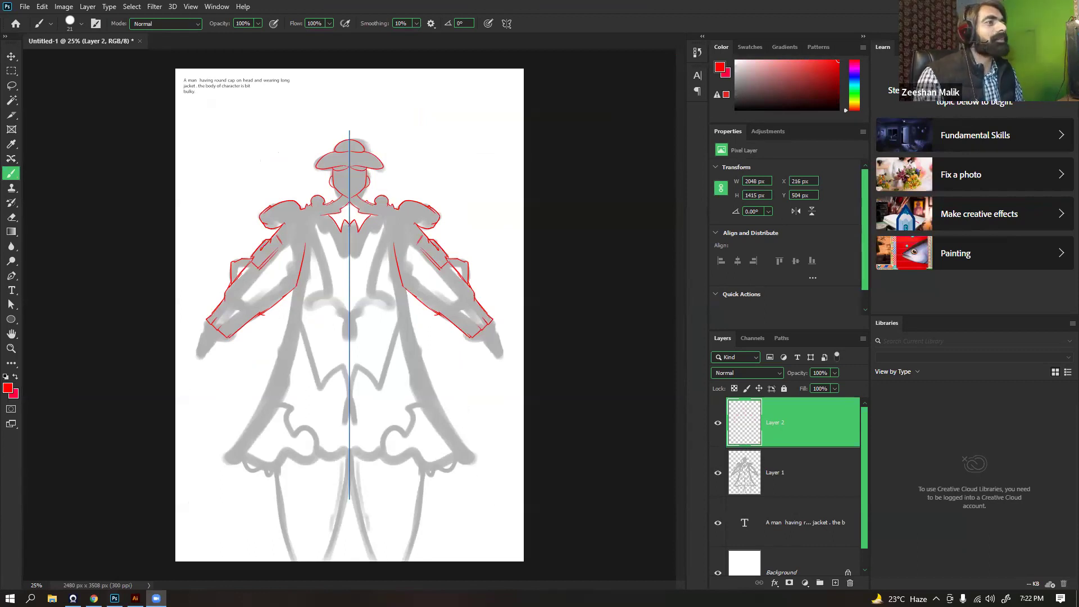
key(ctrl+1)
click(349, 3)
mouse_move(502, 22)
mouse_down()
mouse_move(415, 44)
mouse_move(512, 59)
mouse_up()
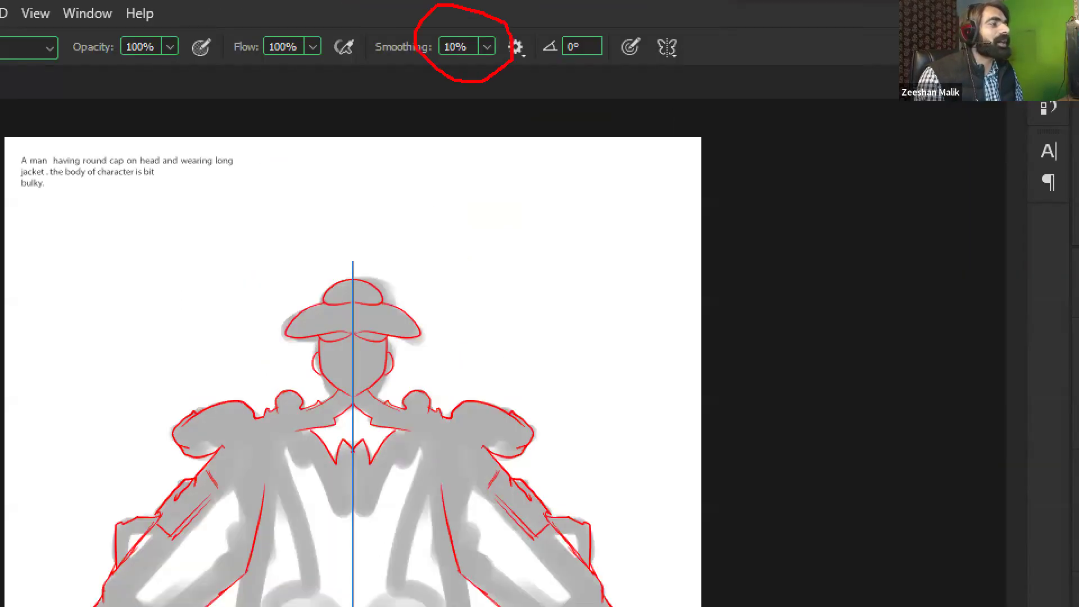
key(Escape)
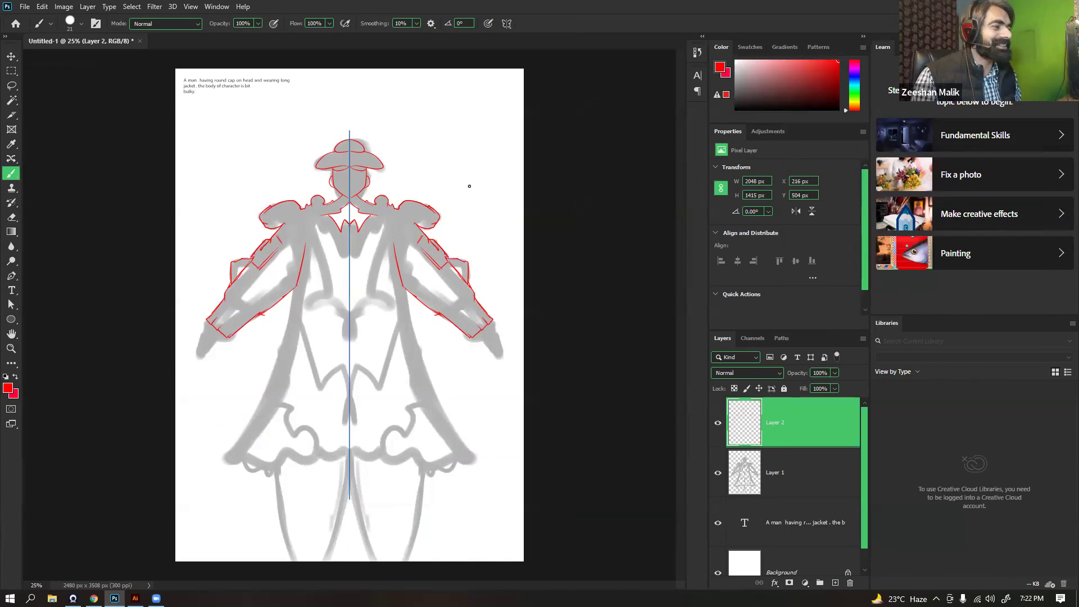
key(ctrl+plus)
key(ctrl+plus)
drag(367, 420, 496, 324)
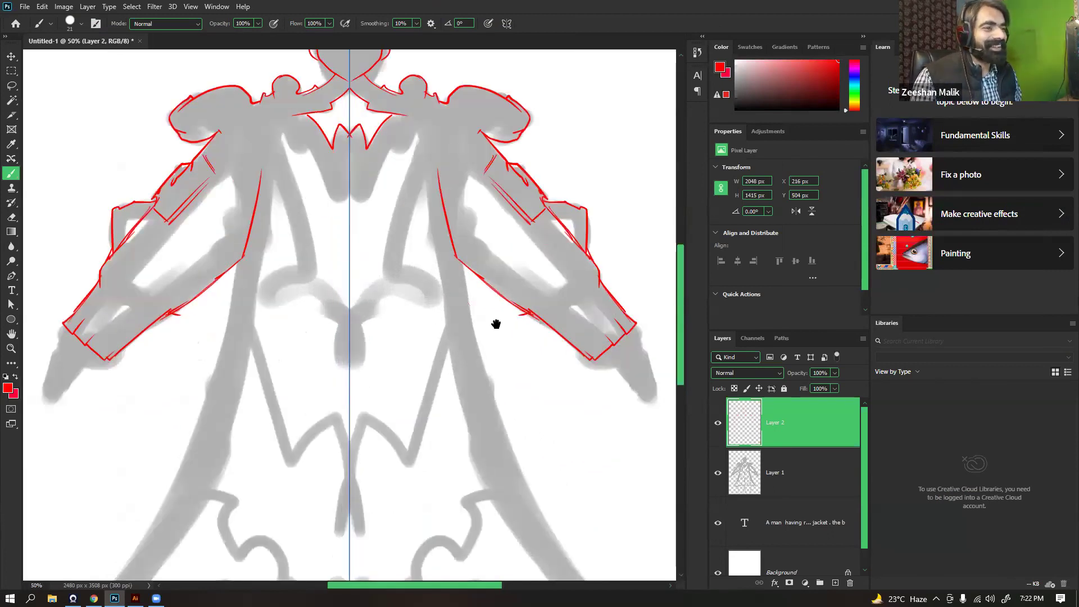
key(ctrl+plus)
drag(338, 251, 431, 237)
mouse_move(219, 201)
mouse_down()
mouse_move(195, 273)
mouse_move(198, 262)
mouse_up()
key(ctrl+z)
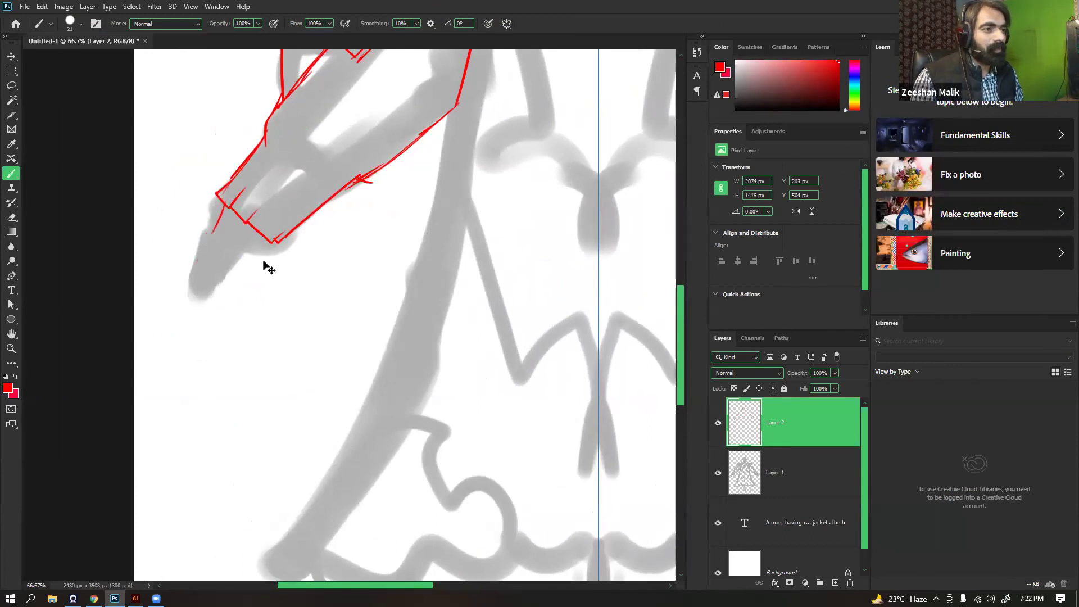
Draw the mirrored outer jacket edges from the sleeves' inner bend down past the waist, undoing and redrawing until smooth
drag(484, 238, 370, 312)
drag(336, 184, 318, 288)
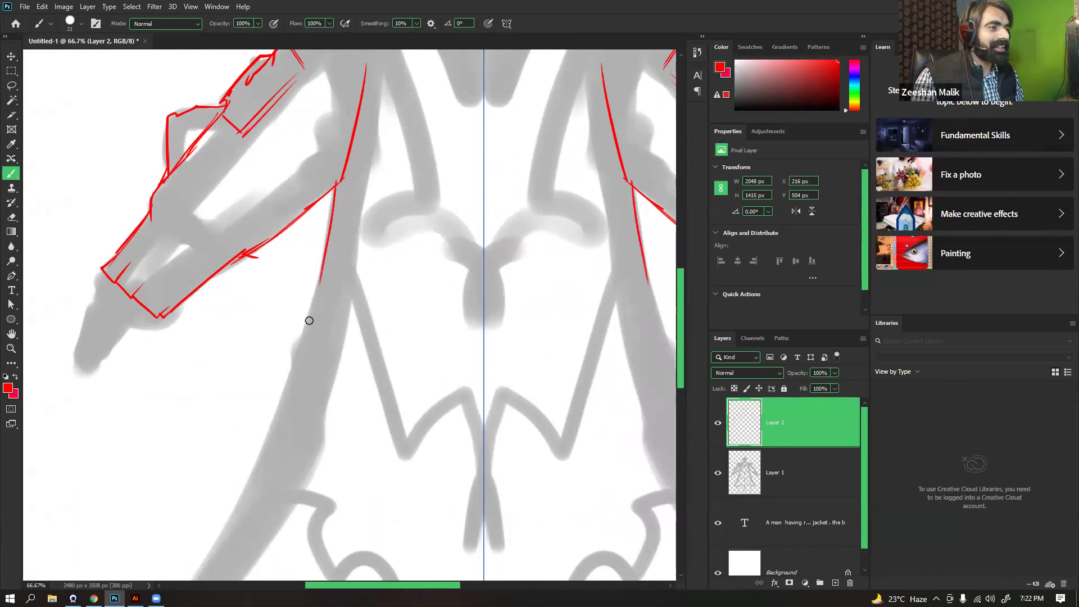
key(ctrl+z)
drag(334, 186, 308, 330)
mouse_move(339, 218)
mouse_down()
mouse_move(344, 197)
mouse_move(306, 312)
mouse_up()
key(ctrl+z)
key(ctrl+z)
drag(340, 167, 280, 383)
key(ctrl+z)
drag(342, 164, 309, 340)
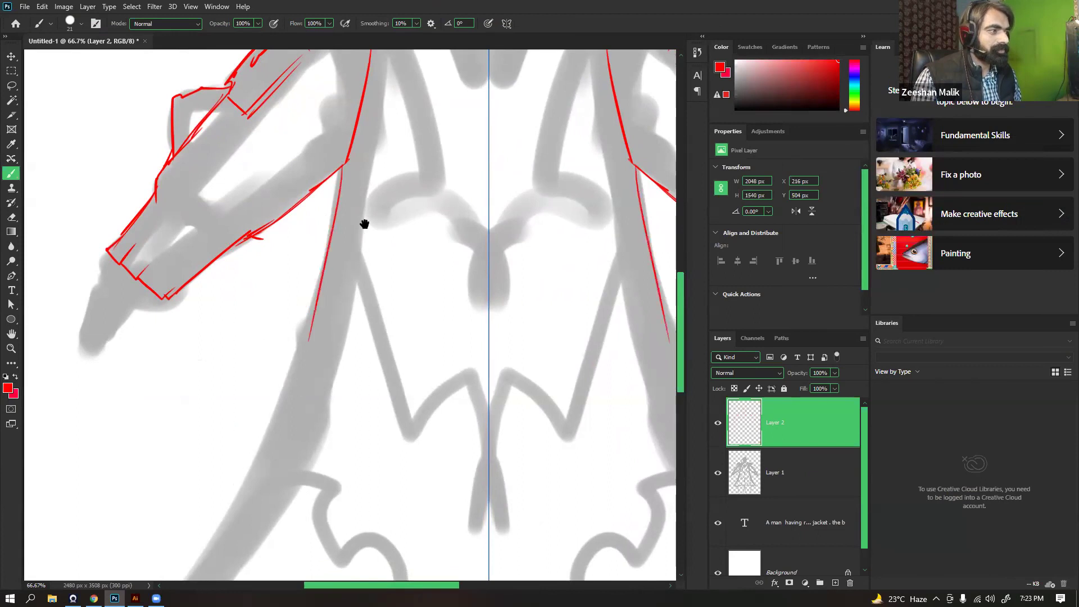
Add a small notched fold to the jacket's outer edges below the waist, undoing the first stroke
drag(364, 224, 388, 117)
drag(350, 155, 311, 279)
key(ctrl+z)
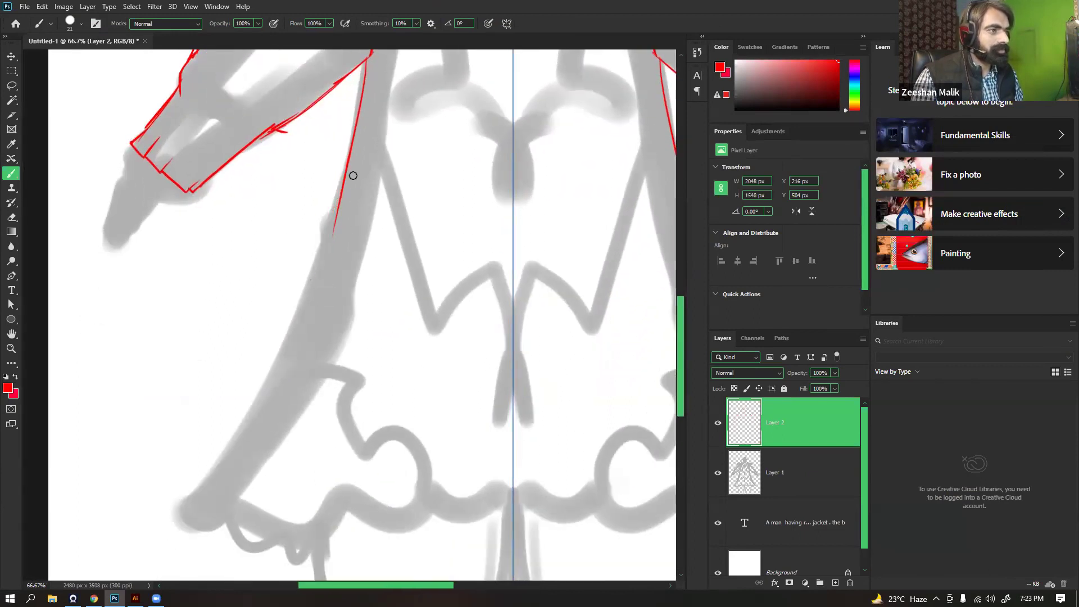
drag(349, 175, 319, 262)
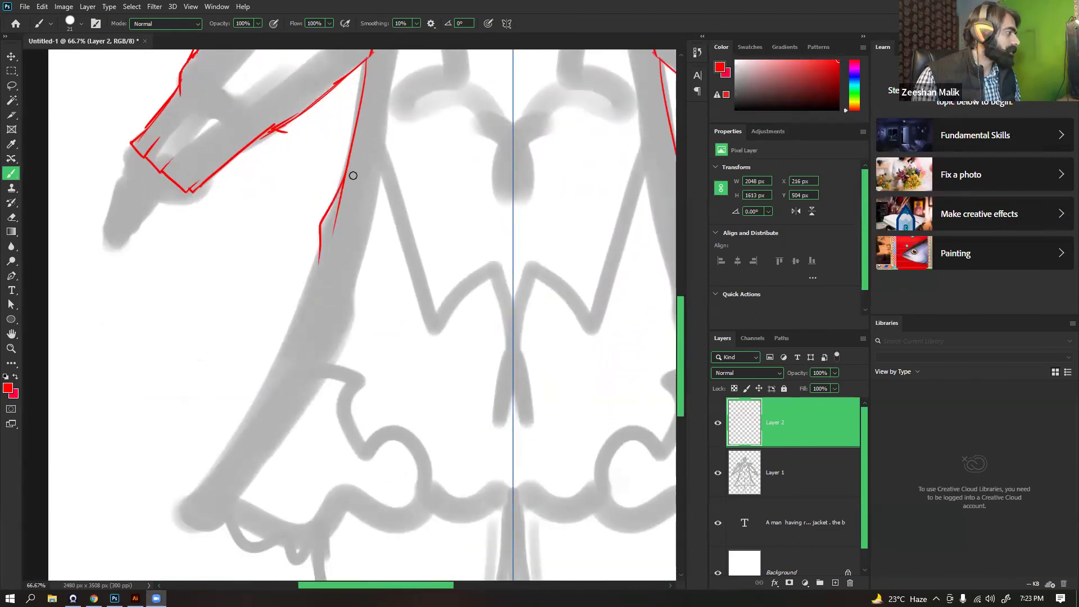
Outline the flared lower jacket sides and the scalloped hem, then draw mirrored vase-shaped curves rising from the hem's centre
mouse_move(344, 260)
mouse_down()
mouse_move(327, 151)
mouse_move(295, 246)
mouse_move(220, 373)
mouse_up()
key(ctrl+z)
drag(328, 148, 197, 420)
mouse_move(261, 322)
mouse_down()
mouse_move(281, 216)
mouse_move(212, 306)
mouse_up()
key(ctrl+z)
mouse_move(264, 236)
mouse_down()
mouse_move(193, 328)
mouse_move(221, 313)
mouse_move(205, 319)
mouse_move(215, 342)
mouse_move(288, 324)
mouse_move(210, 315)
mouse_move(255, 337)
mouse_move(280, 304)
mouse_move(260, 343)
mouse_move(213, 297)
mouse_move(194, 294)
mouse_move(249, 312)
mouse_move(294, 283)
mouse_move(410, 272)
mouse_up()
key(ctrl+z)
drag(412, 222, 402, 281)
drag(390, 337, 370, 221)
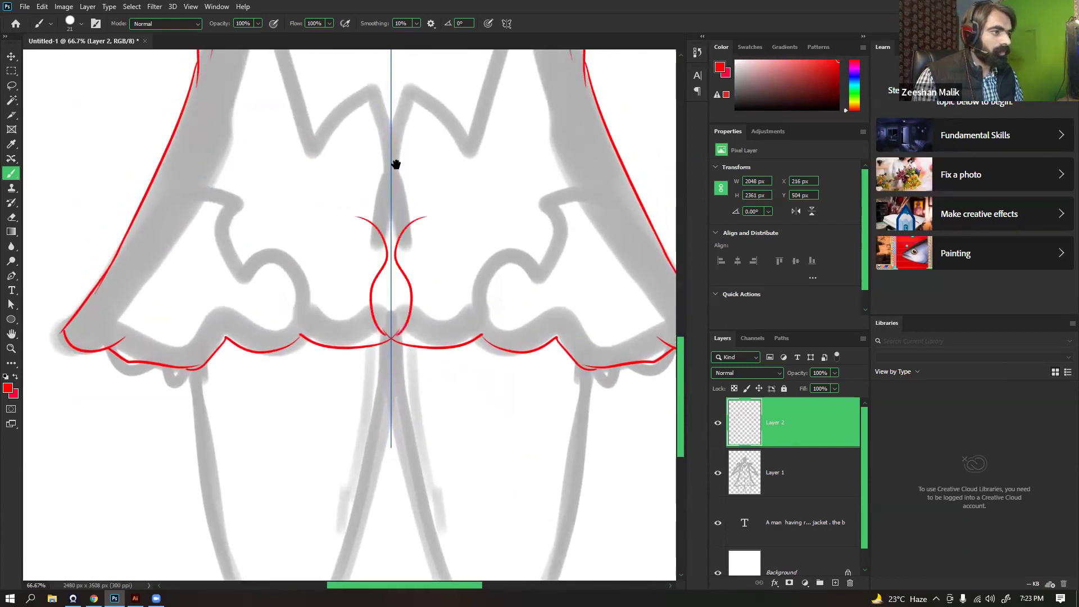
drag(395, 164, 373, 296)
drag(347, 334, 358, 68)
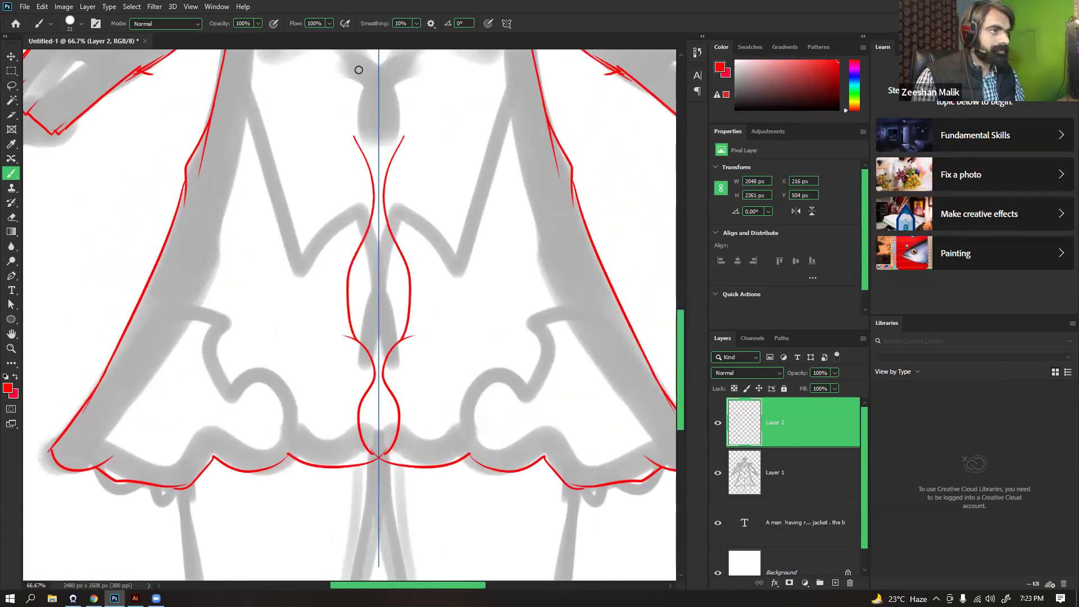
drag(416, 176, 402, 308)
drag(384, 207, 436, 321)
Hide the gray silhouette Layer 1 and examine the full red outline on its own
key(ctrl+minus)
key(ctrl+minus)
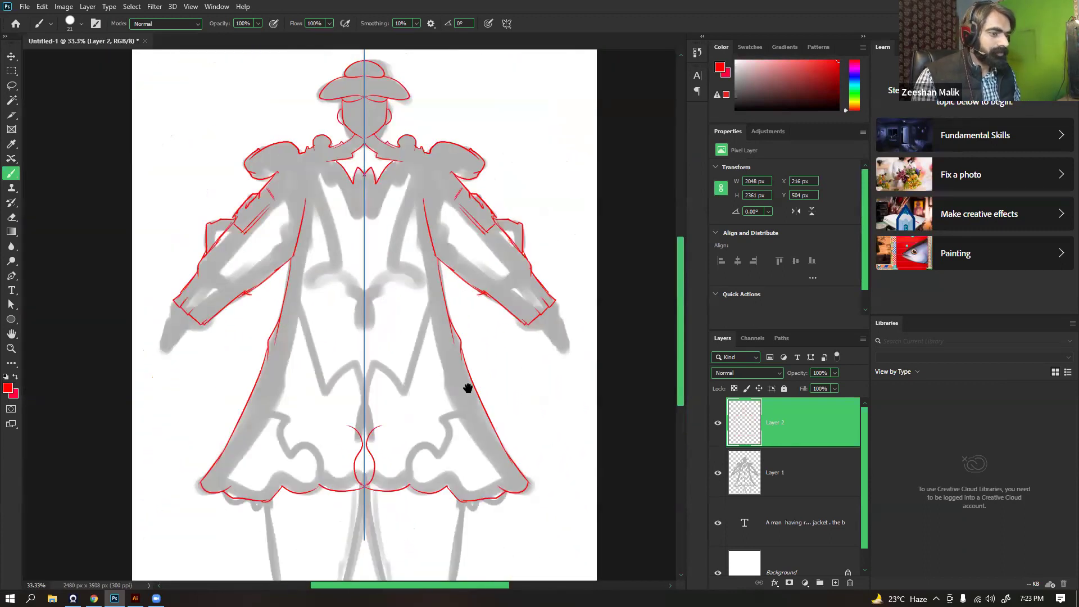
click(717, 475)
click(717, 475)
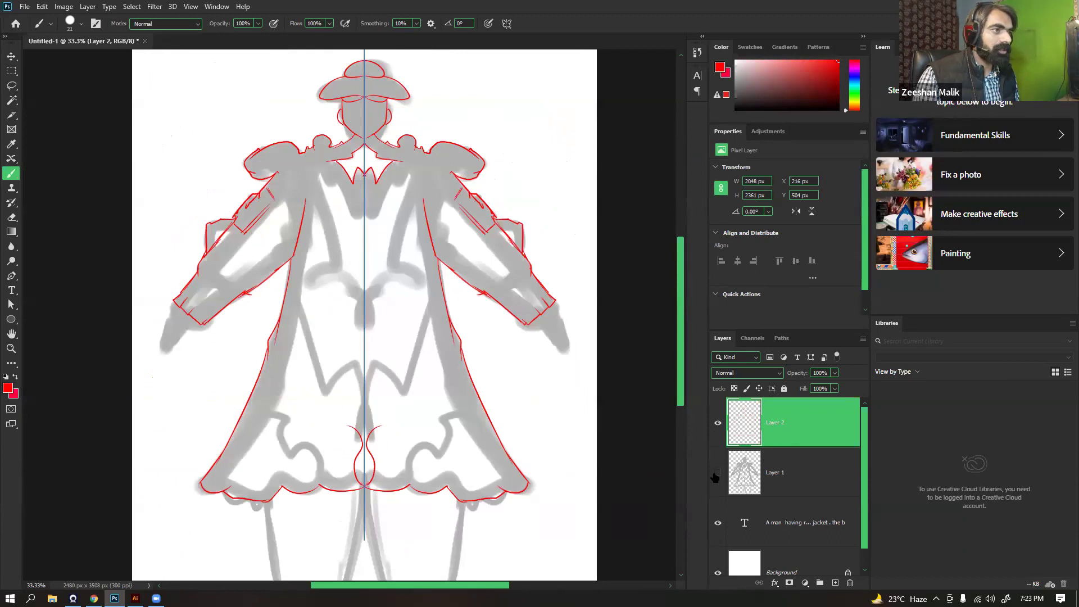
click(717, 475)
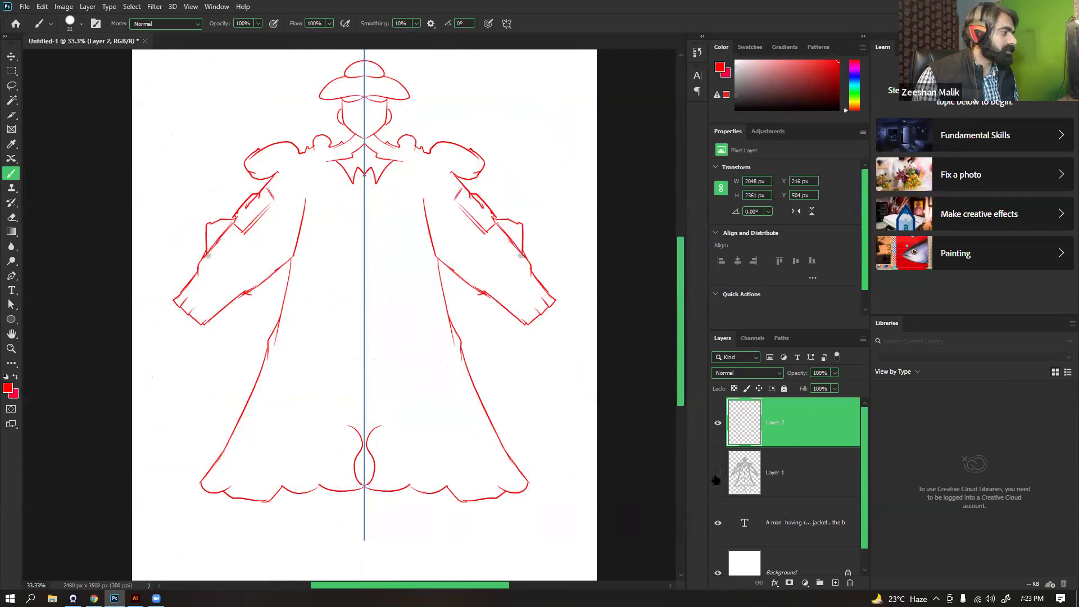
Show the gray silhouette Layer 1 again and draw mirrored pointed lapels from the sleeves' inner bend up to the collar points
click(717, 475)
key(ctrl+plus)
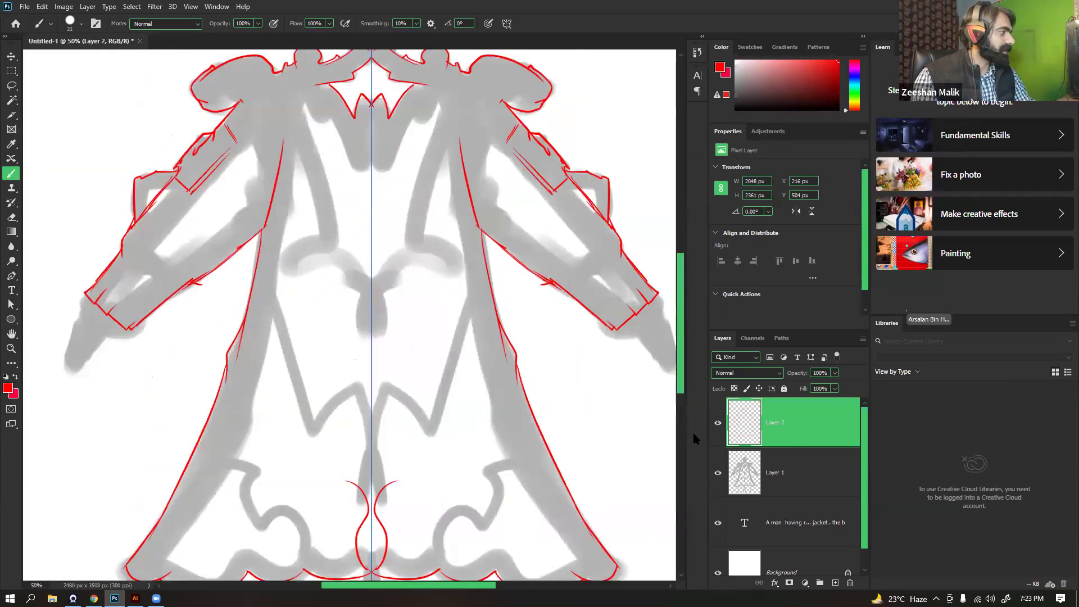
scroll(482, 360, up, 2)
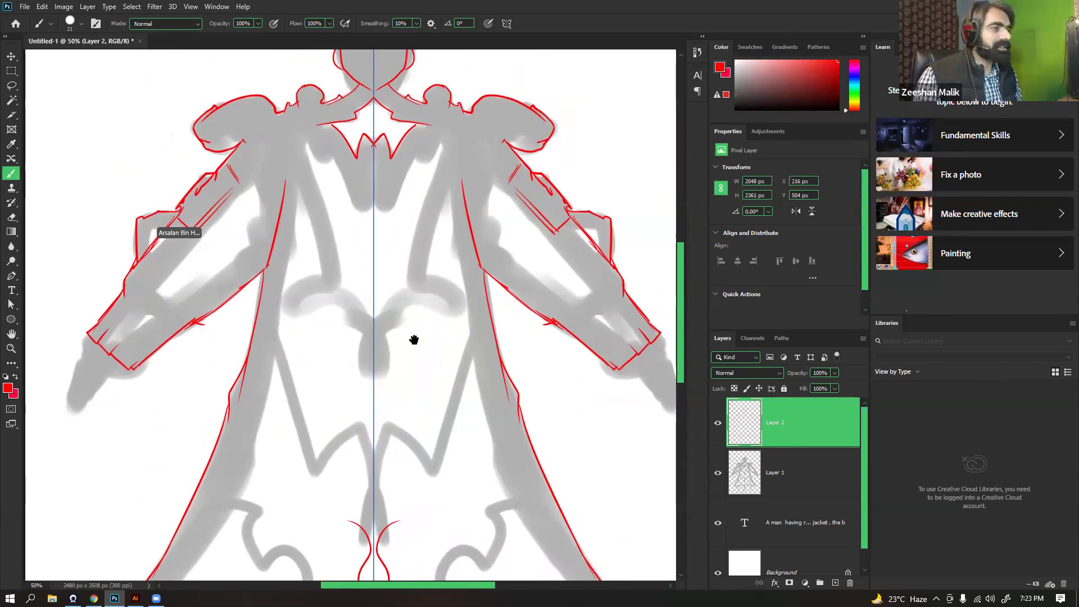
drag(413, 339, 431, 319)
key(ctrl+plus)
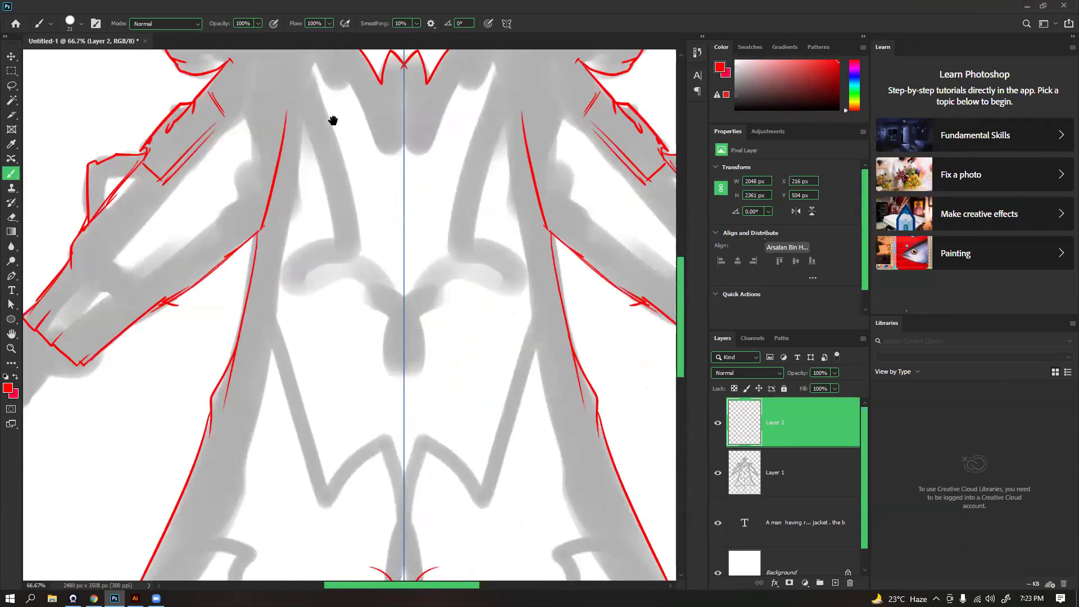
scroll(405, 228, up, 4)
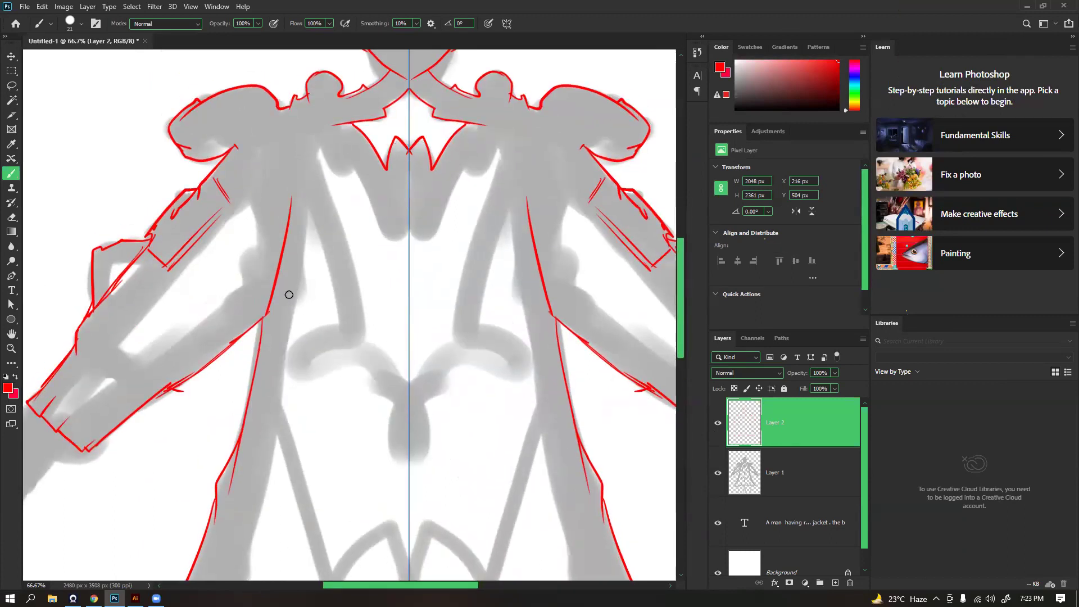
drag(268, 315, 338, 207)
drag(339, 203, 369, 263)
drag(366, 252, 392, 158)
mouse_move(337, 208)
mouse_down()
mouse_move(343, 161)
mouse_move(364, 227)
mouse_up()
Add mirrored seam lines across the shoulders and upper chest above the lapels, undoing stray strokes
drag(289, 140, 325, 215)
key(ctrl+z)
drag(295, 140, 323, 204)
drag(294, 140, 323, 197)
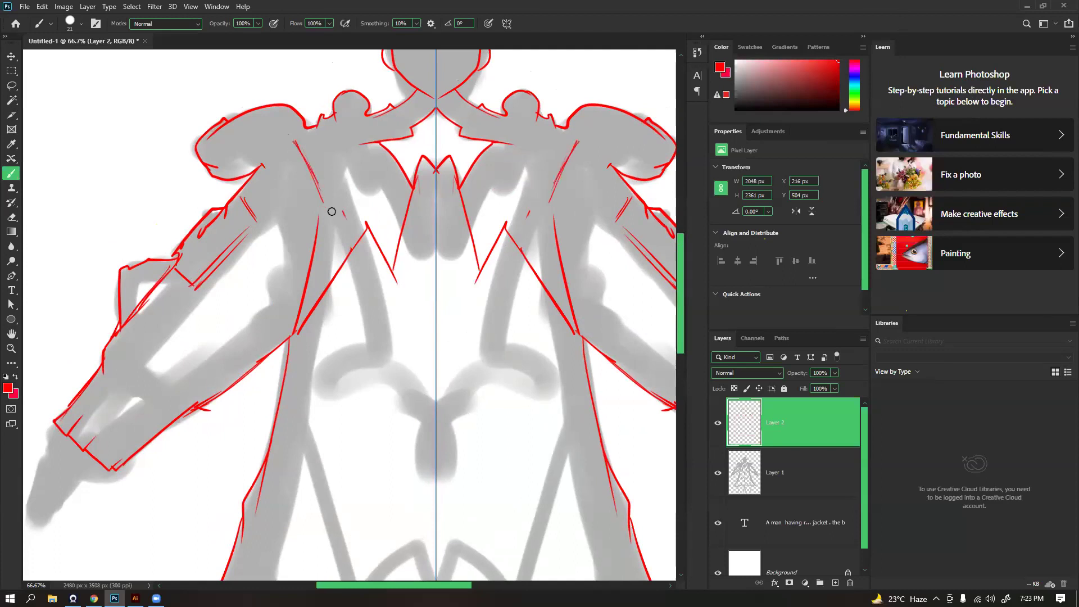
drag(358, 132, 313, 170)
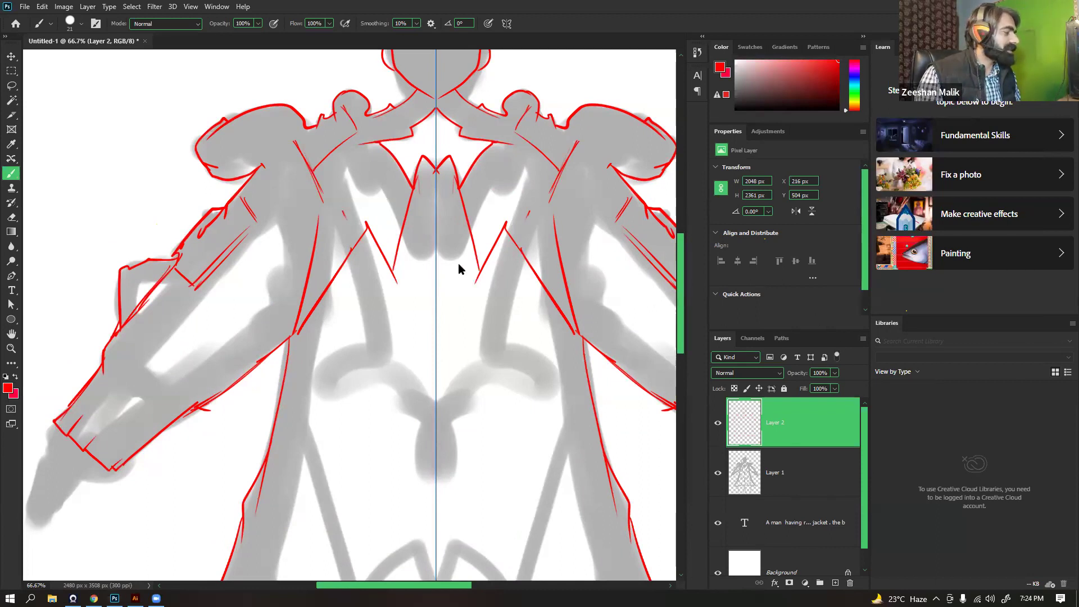
mouse_move(264, 228)
mouse_down()
mouse_move(270, 261)
mouse_move(318, 198)
mouse_up()
key(ctrl)
key(ctrl+z)
drag(358, 294, 345, 217)
drag(368, 366, 336, 299)
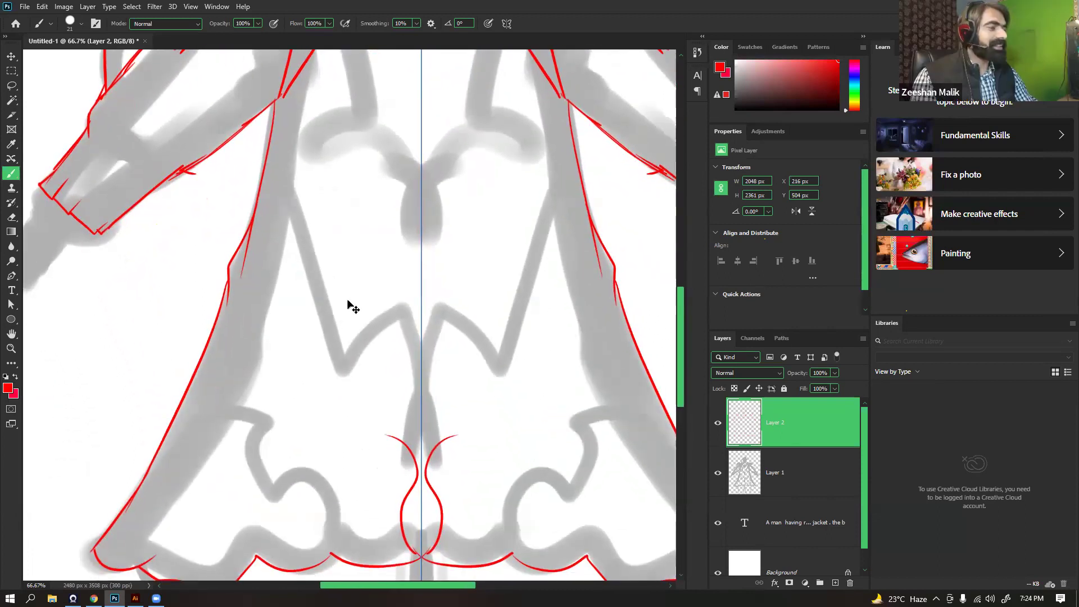
Draw the mirrored inner front edges below the lapels, with rounded waist shapes tapering down toward the centre line
key(ctrl+minus)
key(ctrl+minus)
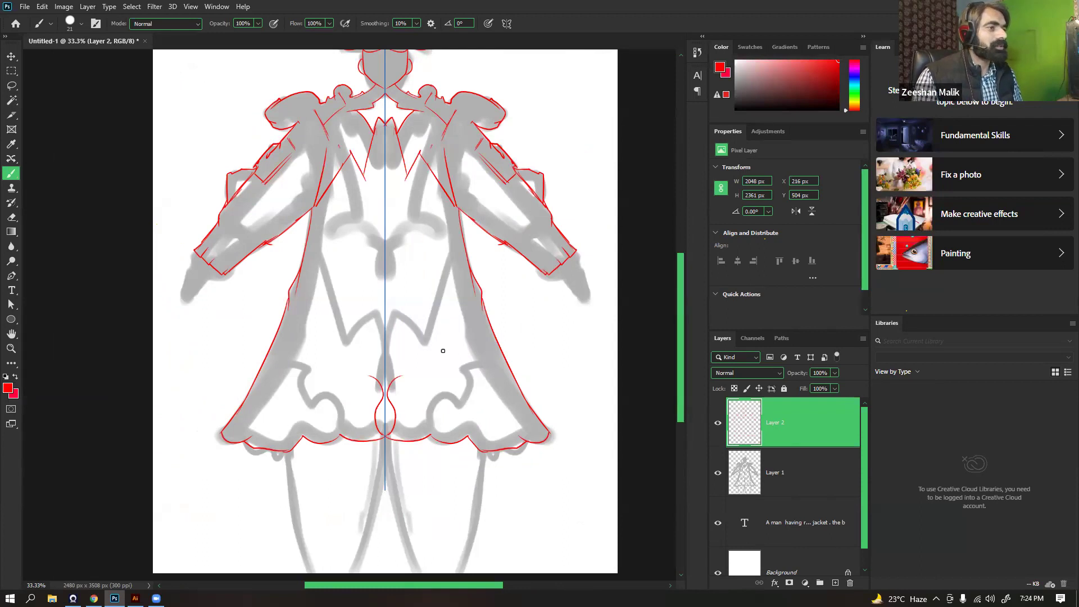
key(ctrl+plus)
key(ctrl+plus)
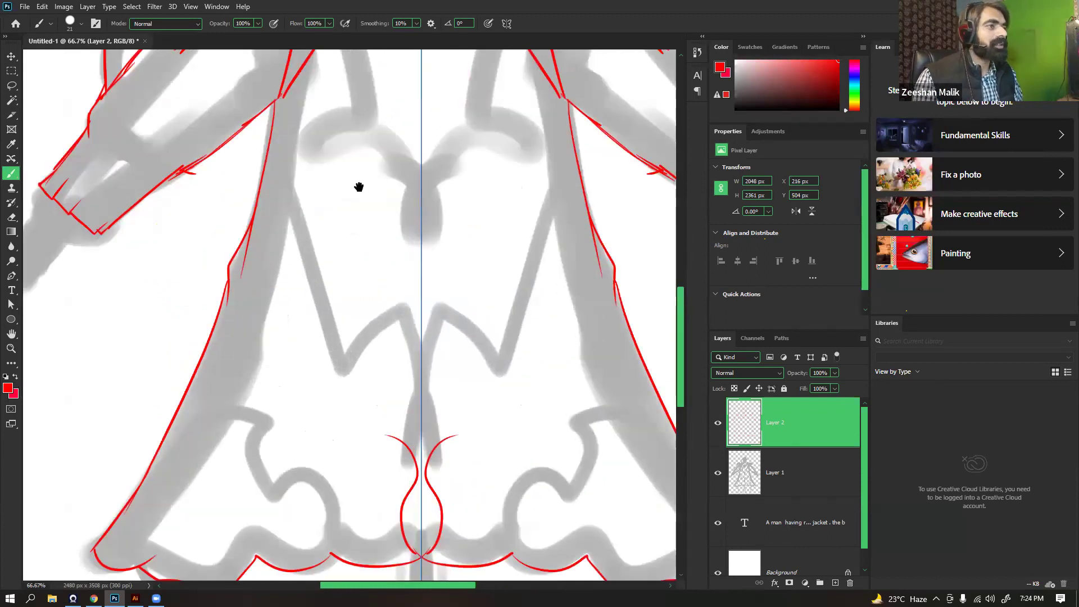
scroll(360, 225, up, 3)
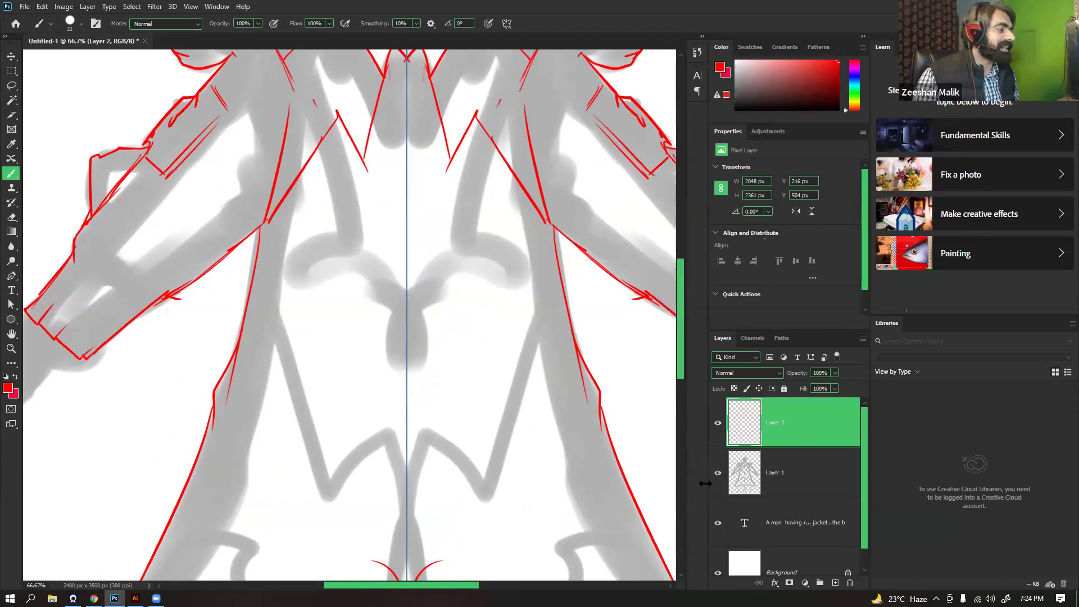
click(718, 473)
click(717, 473)
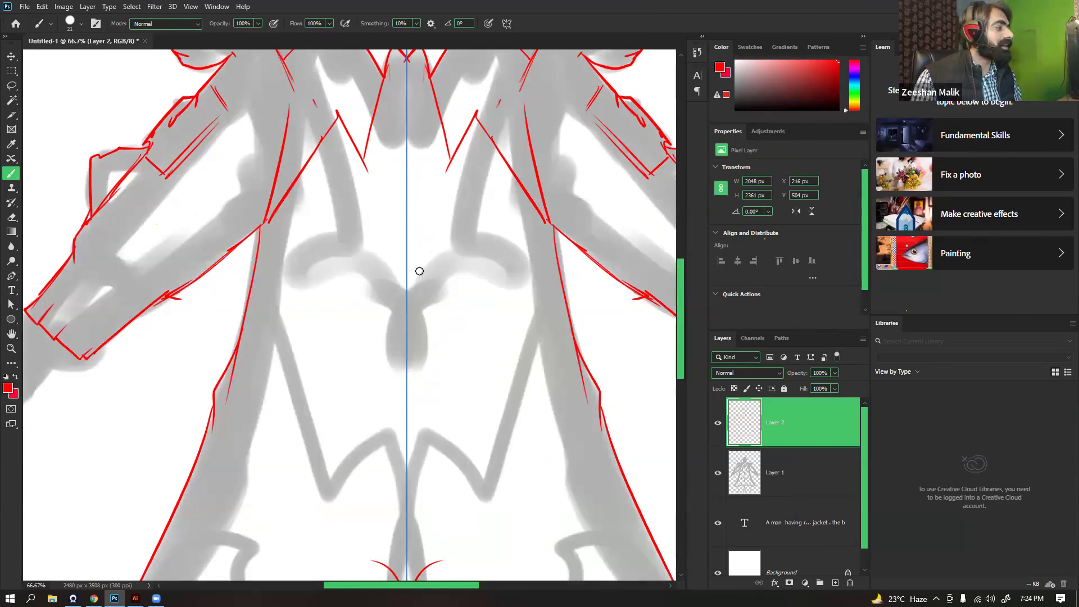
scroll(352, 205, down, 2)
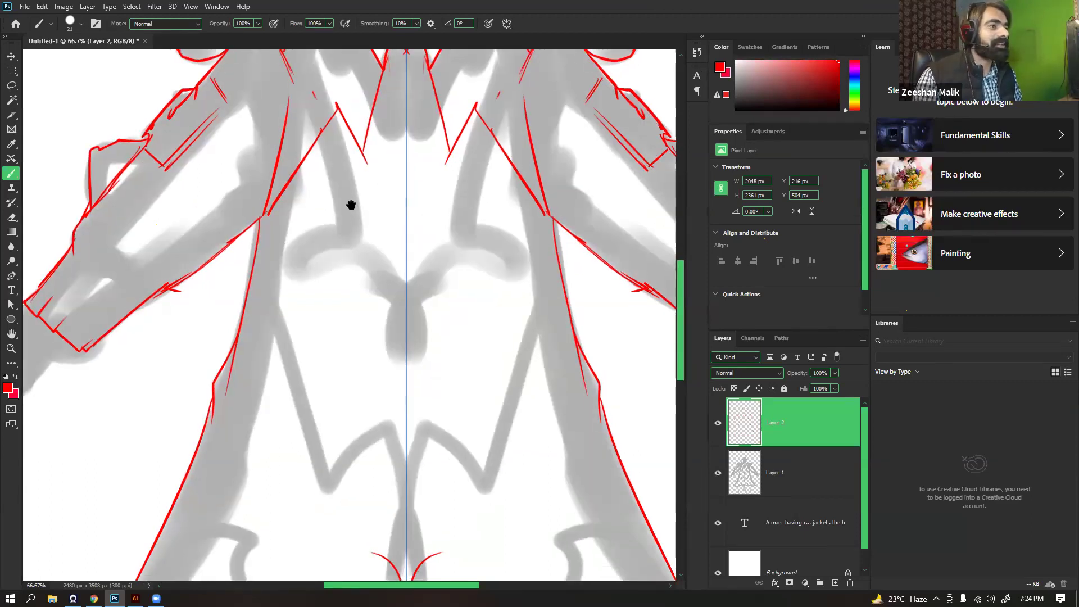
drag(323, 115, 341, 217)
key(ctrl+z)
mouse_move(324, 116)
mouse_down()
mouse_move(338, 234)
mouse_move(285, 252)
mouse_move(395, 320)
mouse_up()
mouse_move(392, 274)
mouse_down()
mouse_move(403, 397)
mouse_move(426, 304)
mouse_move(408, 450)
mouse_up()
key(ctrl+z)
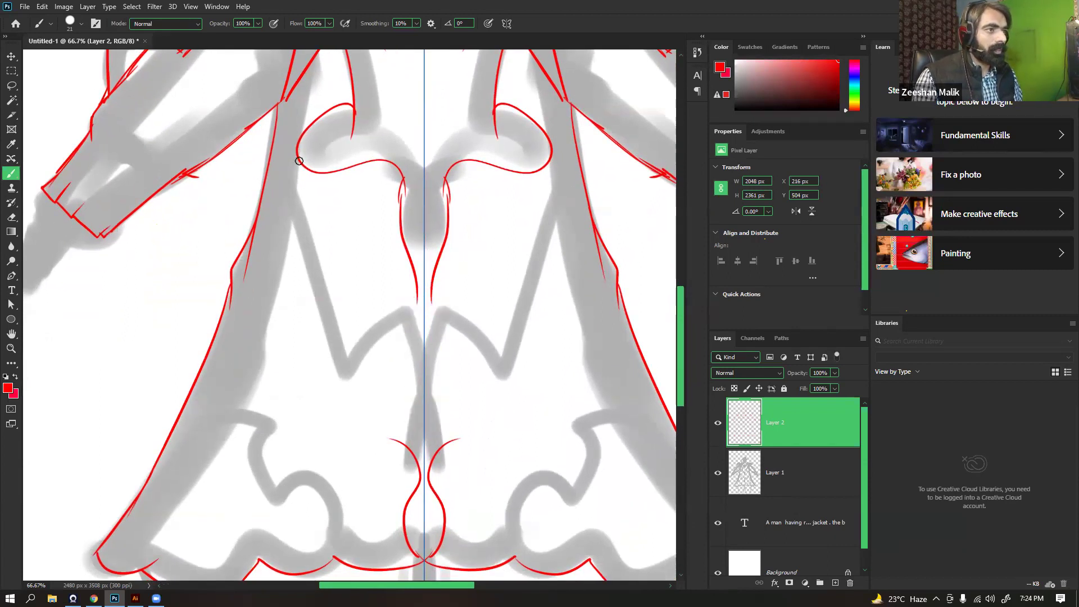
Draw the mirrored inner edges of the jacket's front panels, curving from the rounded waist shapes down to the hem corners
drag(336, 231, 370, 119)
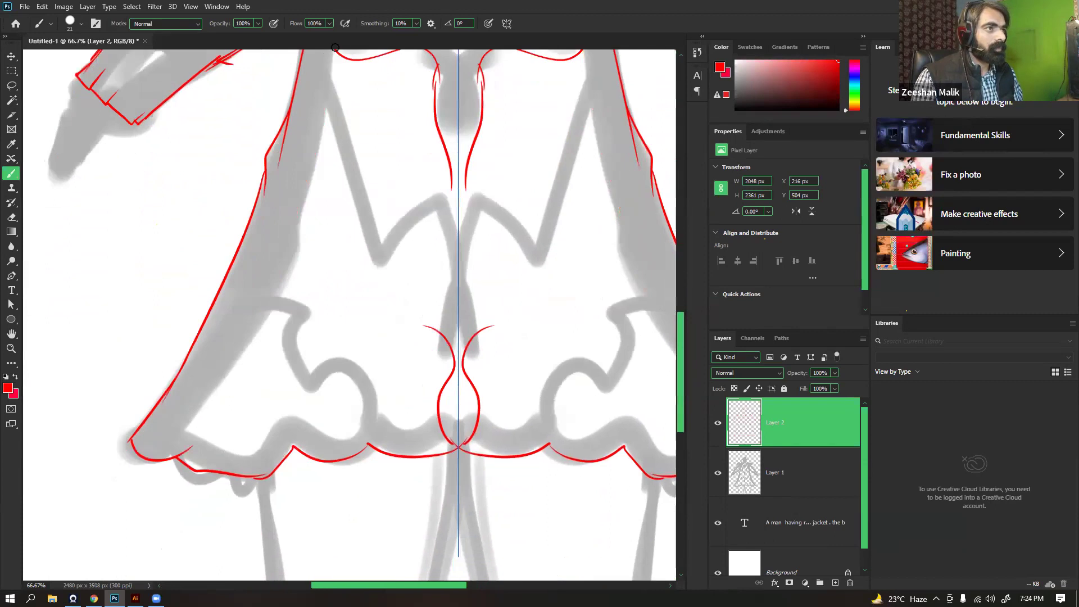
drag(334, 45, 316, 170)
drag(260, 334, 365, 40)
scroll(338, 135, up, 2)
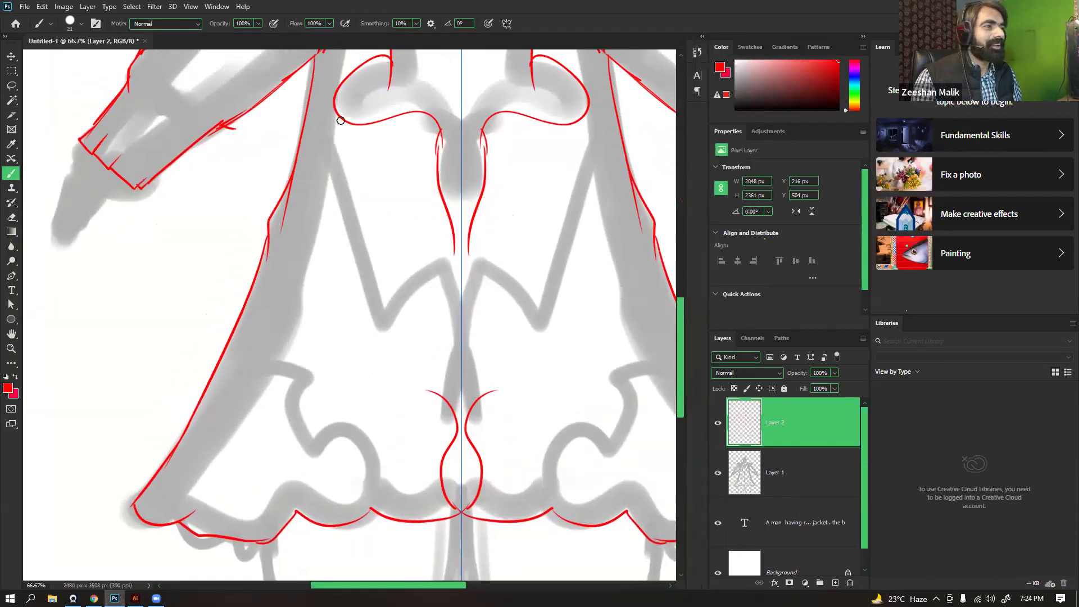
mouse_move(336, 107)
mouse_down()
mouse_move(277, 341)
mouse_move(190, 498)
mouse_up()
key(ctrl+z)
mouse_move(335, 107)
mouse_down()
mouse_move(261, 374)
mouse_move(185, 481)
mouse_up()
drag(315, 232, 309, 218)
drag(327, 140, 313, 143)
Outline the waistcoat's zigzag lower edge between the front panels, doubling its slanted sides with a second line
drag(317, 129, 370, 284)
key(ctrl+z)
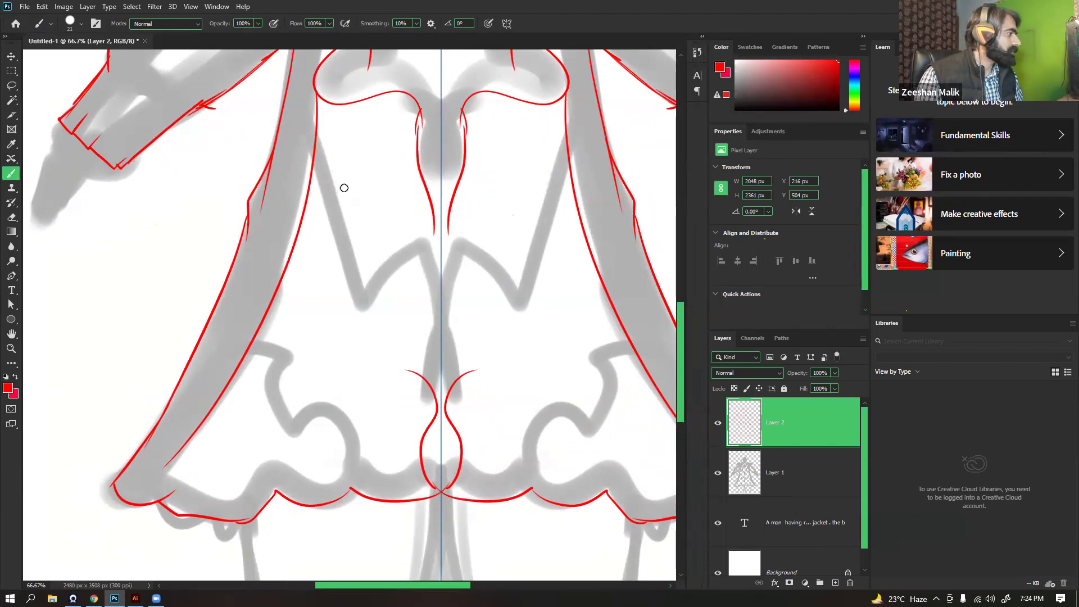
drag(321, 180, 310, 193)
drag(308, 144, 346, 275)
key(ctrl+z)
mouse_move(309, 145)
mouse_down()
mouse_move(352, 305)
mouse_move(424, 248)
mouse_up()
key(ctrl+z)
mouse_move(360, 294)
mouse_down()
mouse_move(414, 248)
mouse_move(433, 300)
mouse_up()
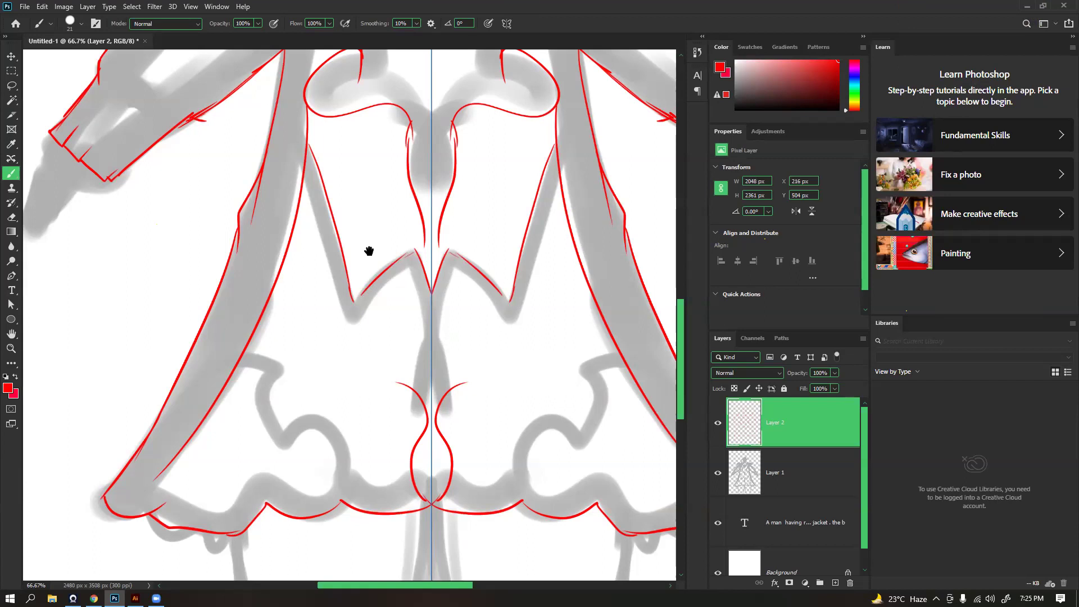
drag(369, 252, 356, 217)
drag(301, 156, 346, 291)
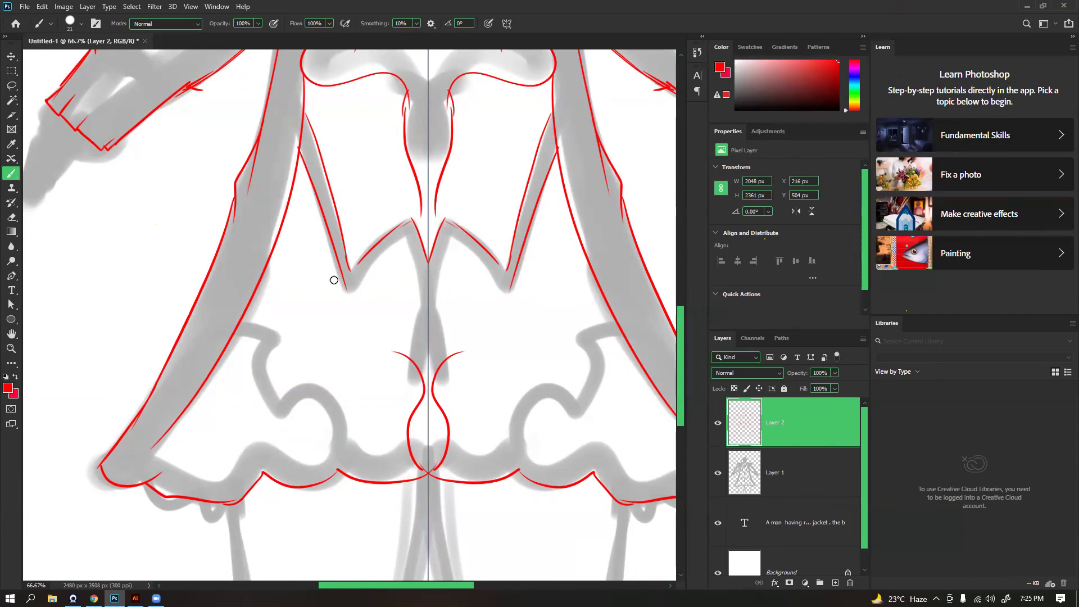
click(87, 6)
mouse_move(216, 7)
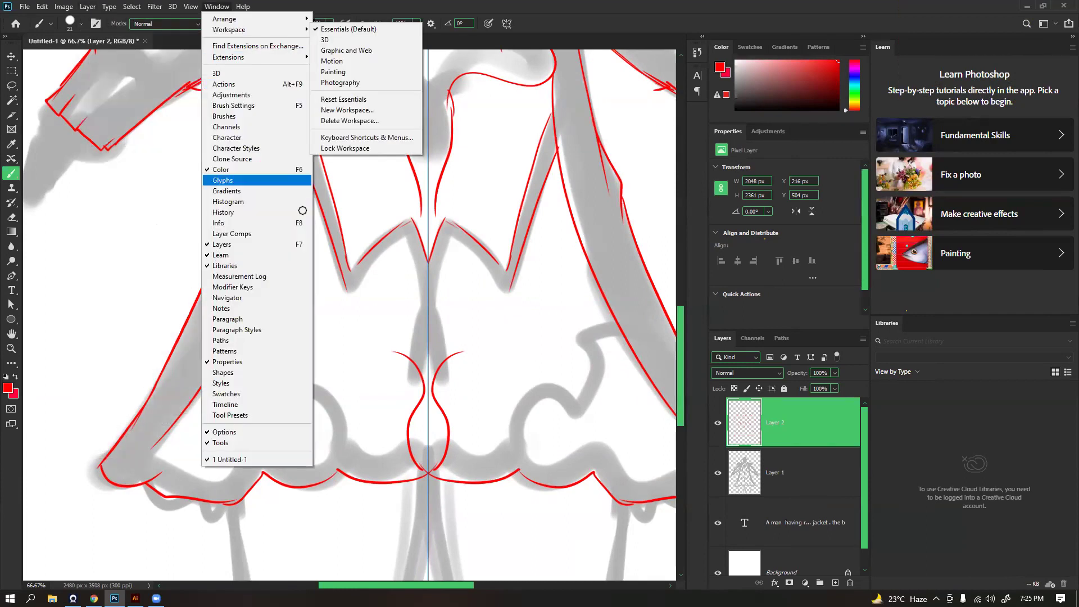
click(498, 39)
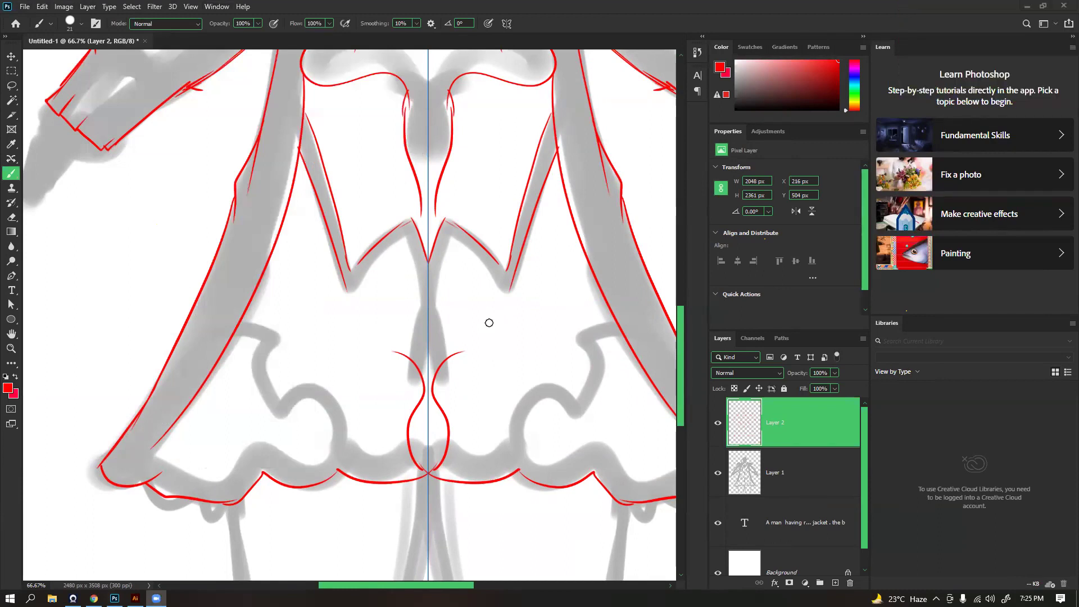
click(456, 349)
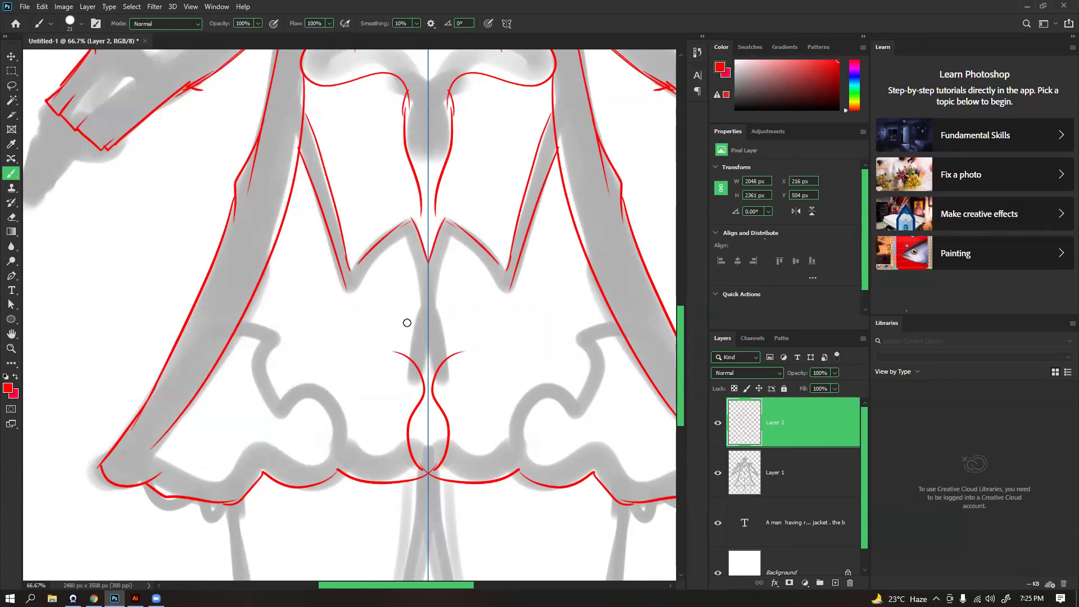
Draw mirrored curves linking the waistcoat's lower edge to the vase-shaped lines, and check the outline with Layer 1 hidden and shown
drag(436, 267, 424, 260)
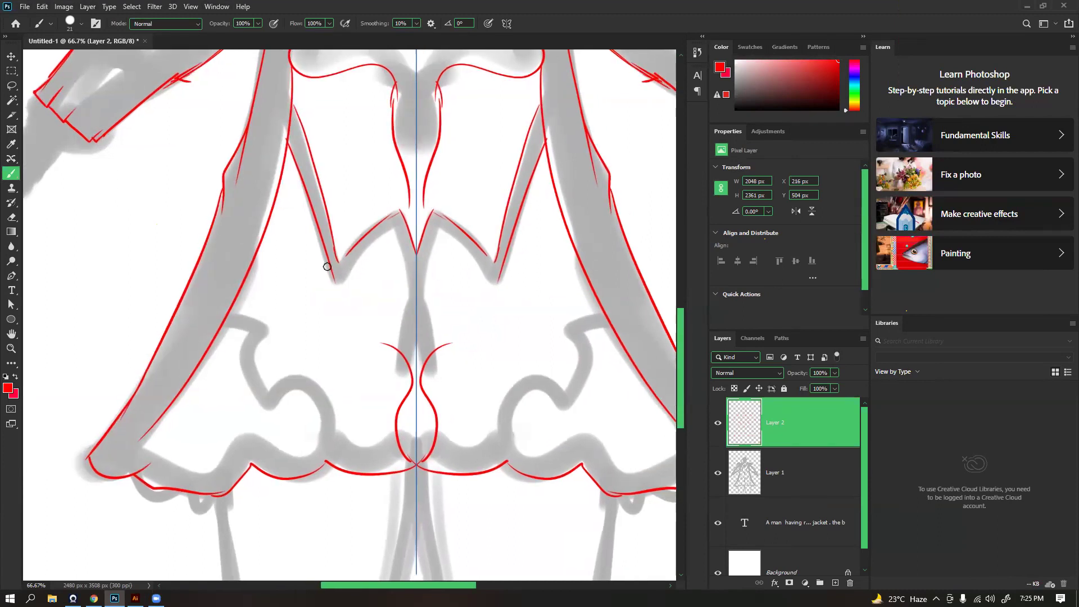
drag(399, 307, 387, 343)
mouse_move(394, 271)
mouse_down()
mouse_move(399, 307)
mouse_move(369, 235)
mouse_move(395, 269)
mouse_up()
key(ctrl+minus)
key(ctrl+minus)
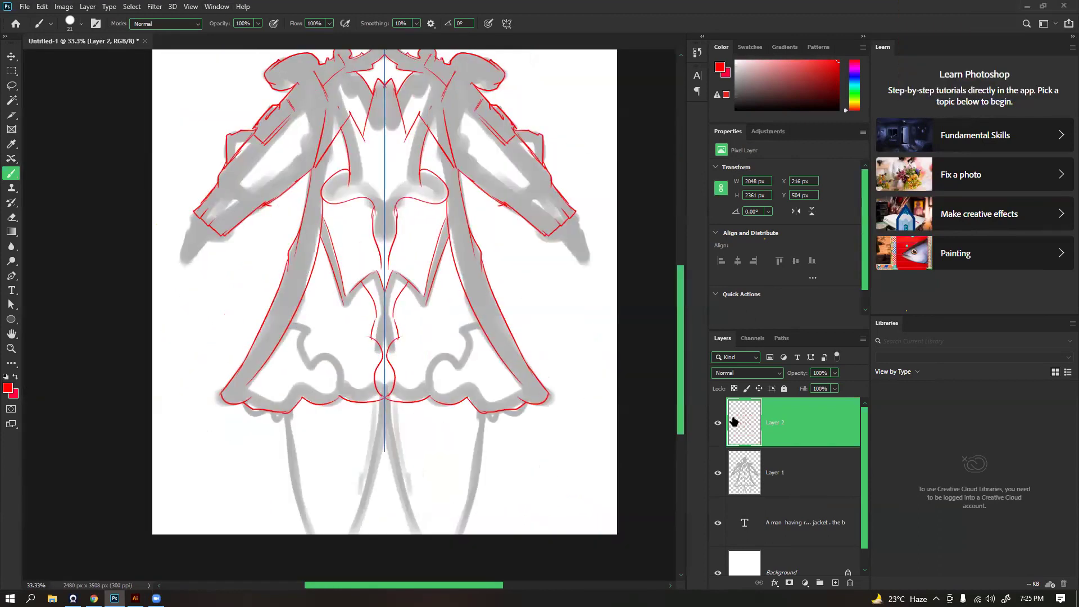
click(717, 474)
click(718, 474)
click(718, 474)
click(718, 473)
Draw the mirrored stepped upper contour of the scroll ornament branching from the jacket's inner edges above the hem, undoing unwanted strokes
key(ctrl+plus)
scroll(329, 393, down, 3)
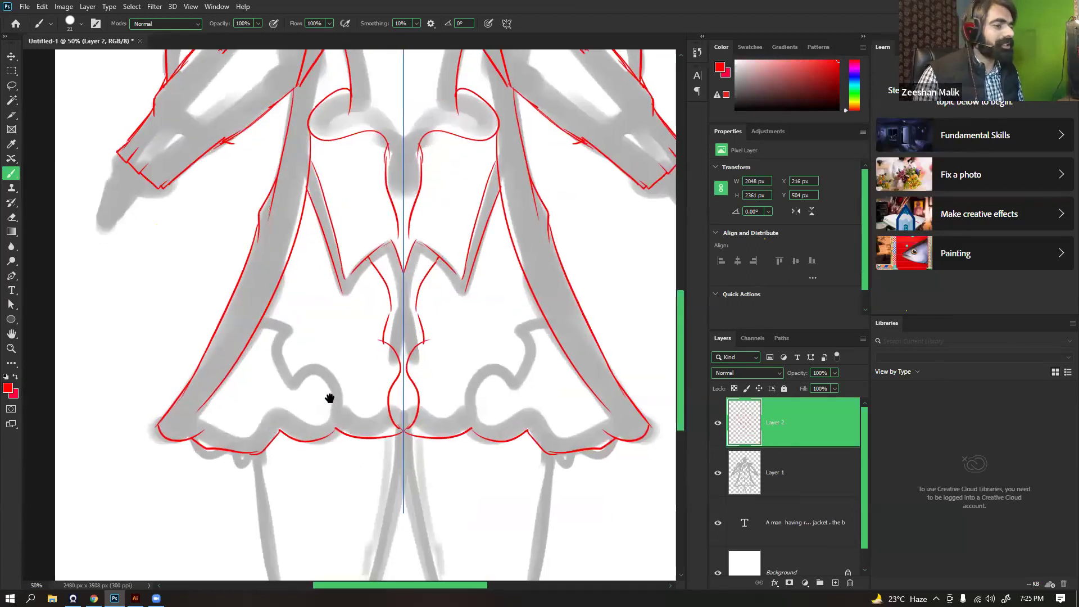
key(ctrl+plus)
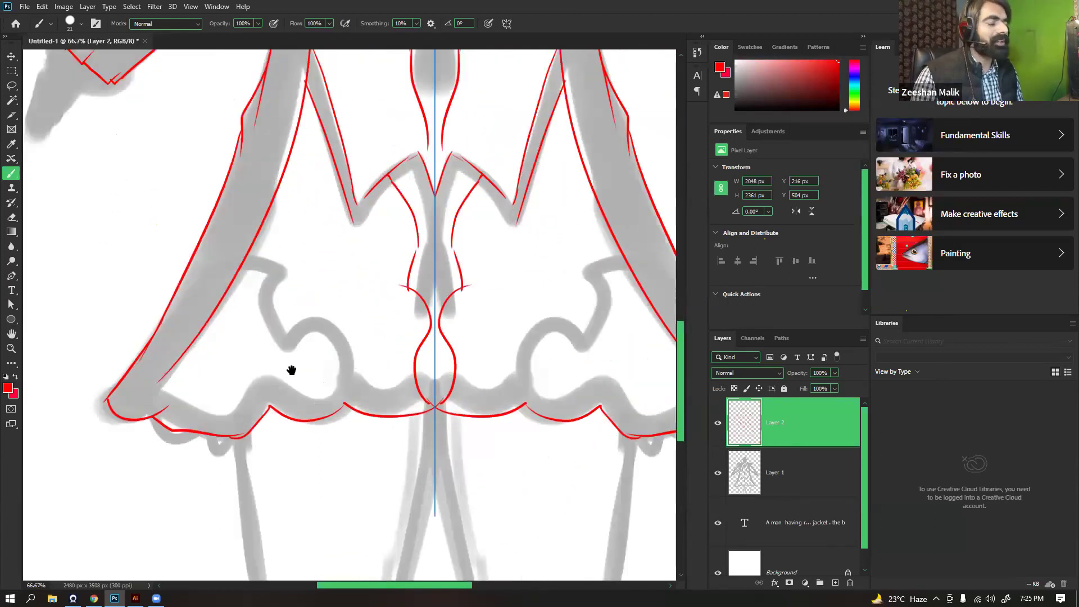
drag(279, 272, 274, 276)
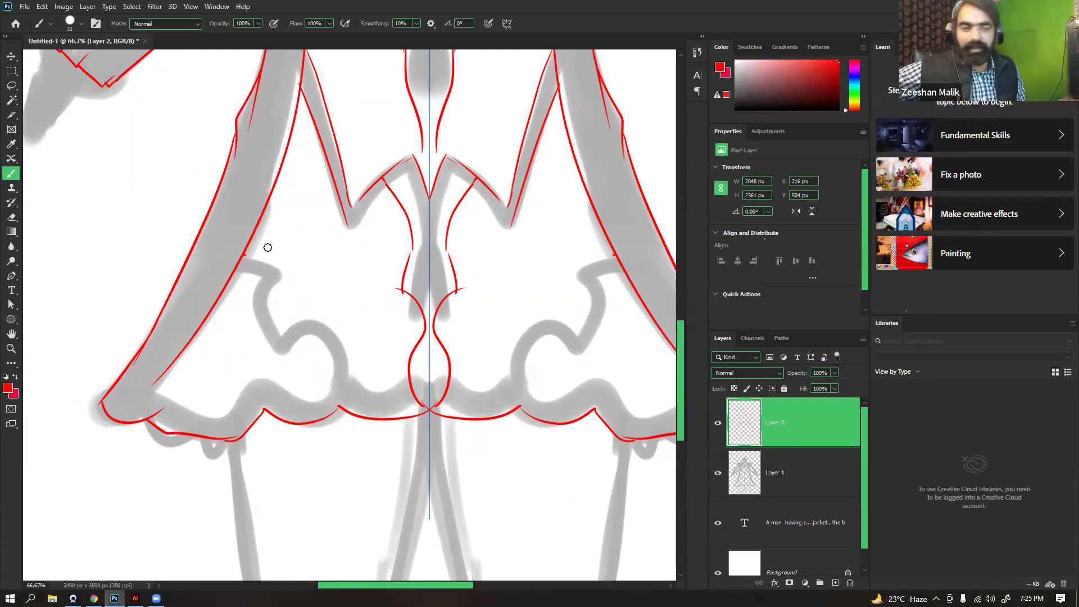
drag(299, 227, 290, 204)
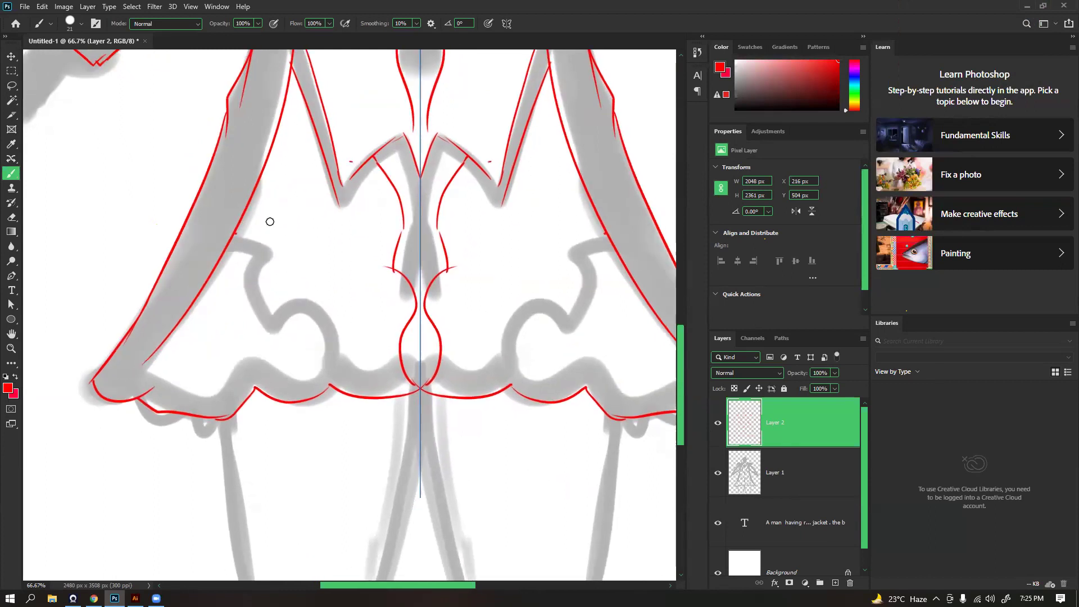
mouse_move(234, 235)
mouse_down()
mouse_move(277, 252)
mouse_move(269, 303)
mouse_up()
key(ctrl+z)
drag(272, 253, 285, 325)
key(ctrl+z)
mouse_move(267, 245)
mouse_down()
mouse_move(291, 311)
mouse_move(313, 296)
mouse_move(340, 349)
mouse_up()
key(ctrl+z)
key(ctrl+z)
Redraw the scroll ornament's rounded outer loop down to the hem until it follows the gray shape
drag(273, 318, 308, 363)
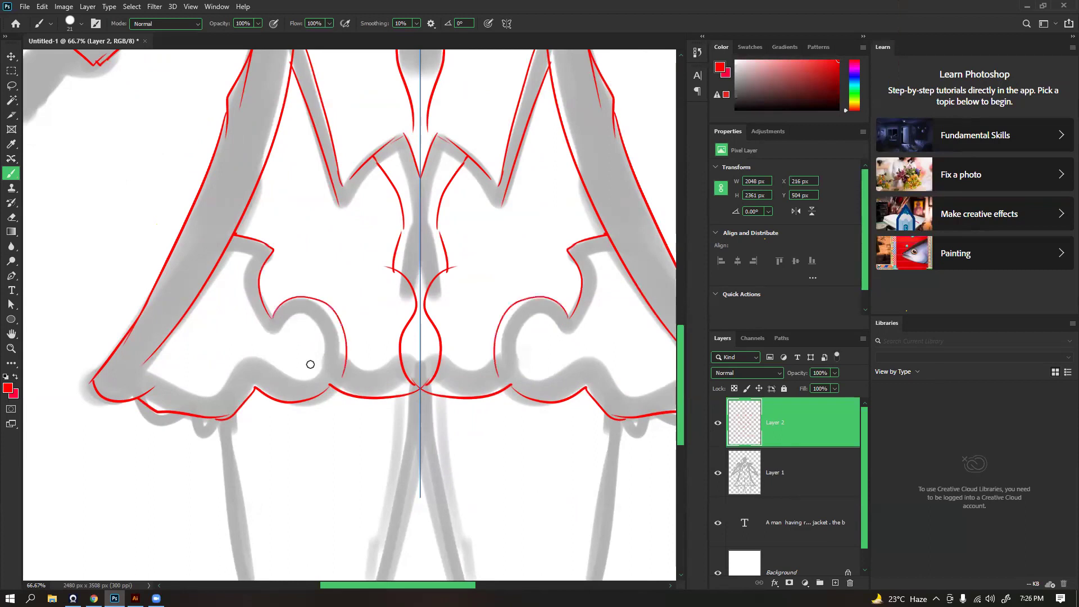
key(ctrl+z)
mouse_move(271, 317)
mouse_down()
mouse_move(327, 320)
mouse_move(326, 333)
mouse_move(305, 296)
mouse_move(338, 387)
mouse_up()
key(ctrl+z)
key(ctrl+z)
key(ctrl+z)
mouse_move(271, 318)
mouse_down()
mouse_move(306, 302)
mouse_move(338, 382)
mouse_up()
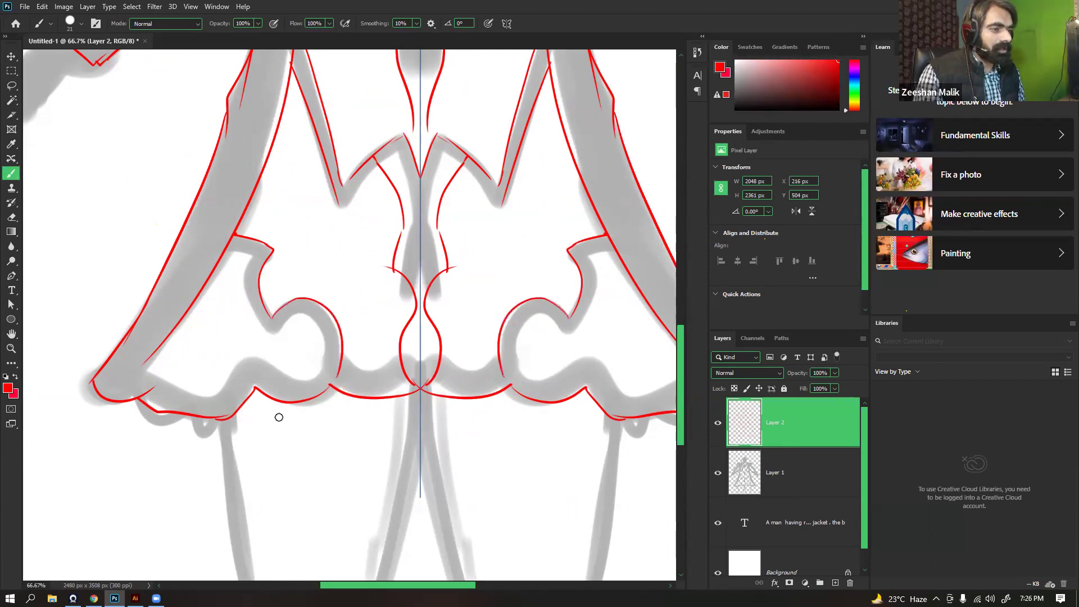
Trace the scroll ornament's inner contour parallel to its stepped edge and rounded loop
mouse_move(223, 251)
mouse_down()
mouse_move(254, 257)
mouse_move(262, 316)
mouse_up()
key(ctrl+z)
mouse_move(251, 245)
mouse_down()
mouse_move(261, 322)
mouse_move(277, 337)
mouse_up()
key(ctrl+z)
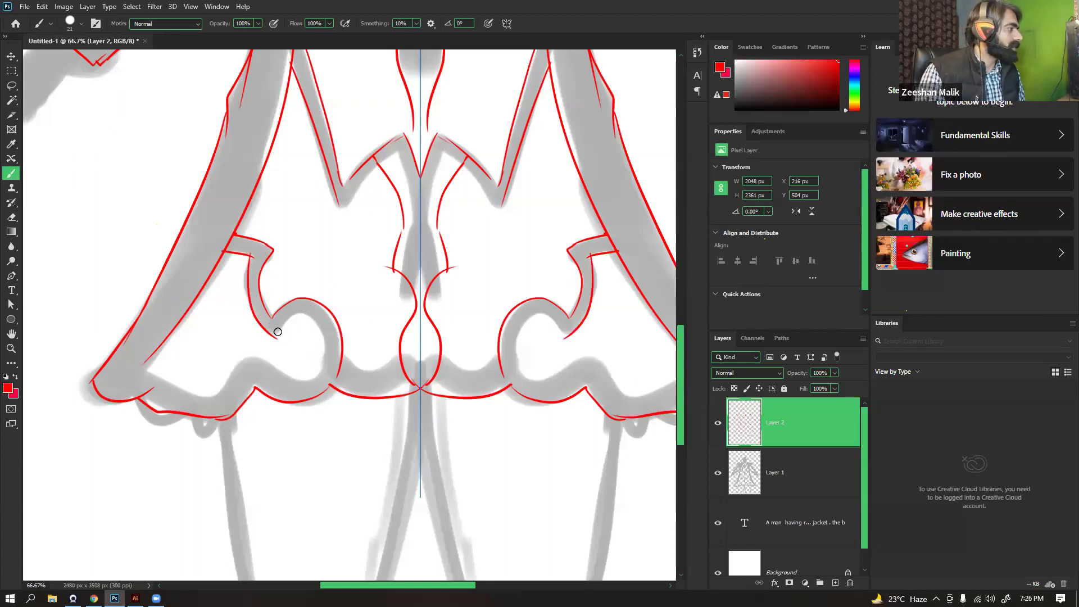
mouse_move(275, 338)
mouse_down()
mouse_move(305, 313)
mouse_move(312, 385)
mouse_up()
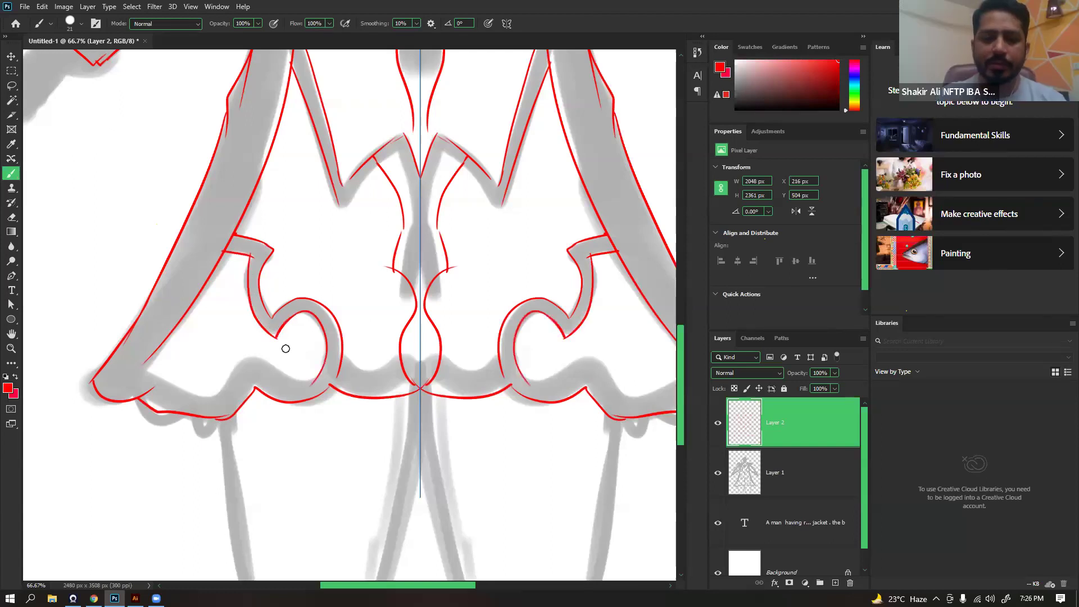
Examine the complete red outline of the figure with and without the gray silhouette Layer 1
scroll(480, 281, up, 5)
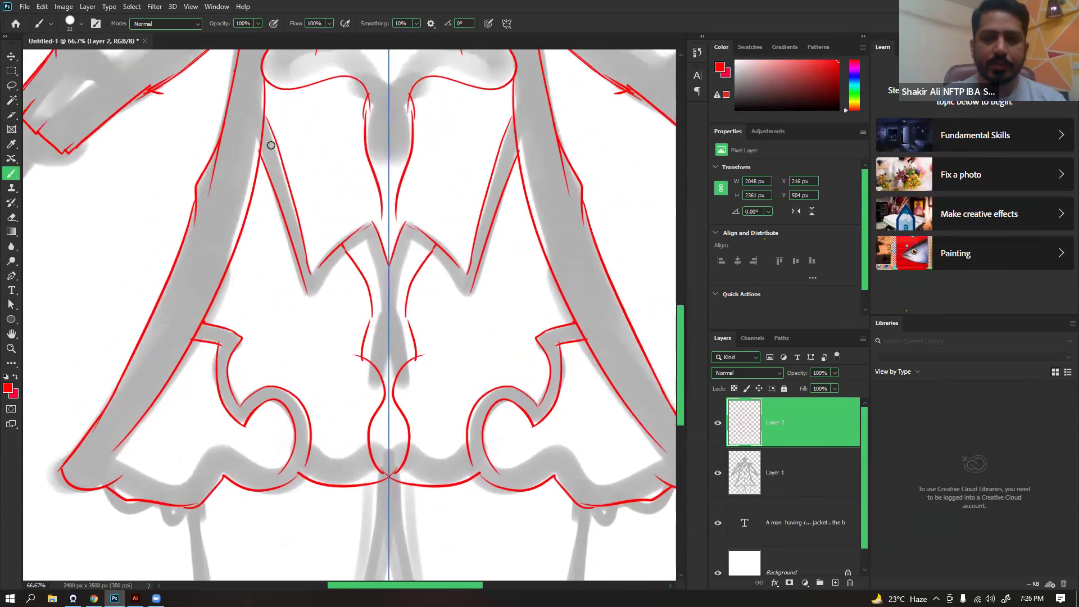
scroll(220, 298, up, 8)
scroll(571, 294, right, 4)
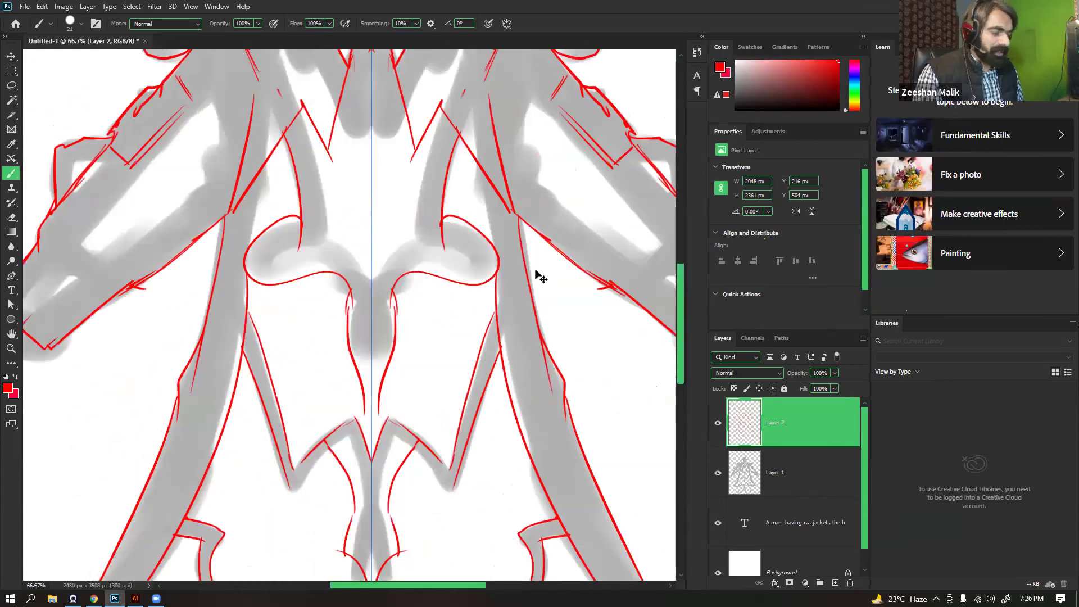
scroll(537, 274, down, 3)
click(716, 475)
click(718, 475)
click(719, 474)
click(719, 474)
click(719, 474)
click(718, 474)
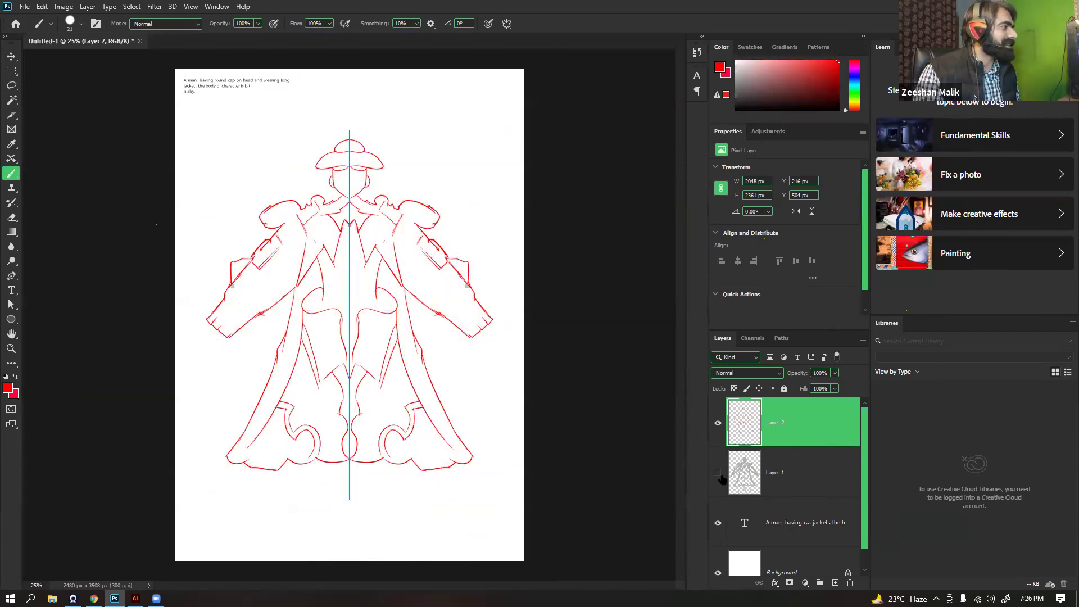
click(718, 474)
key(ctrl+plus)
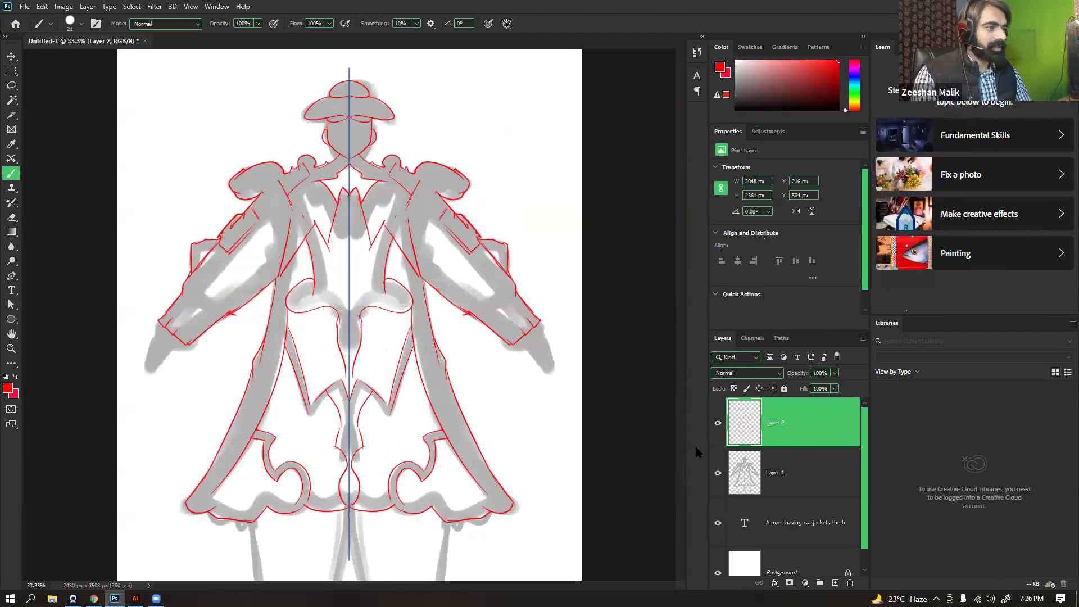
Draw the mirrored inner and outer leg lines from the jacket hem down to the page's lower edge, undoing the unwanted inner stroke
key(ctrl+plus)
scroll(367, 379, down, 3)
mouse_move(326, 301)
mouse_down()
mouse_move(312, 244)
mouse_move(372, 443)
mouse_up()
key(ctrl+z)
key(ctrl+shift+z)
key(ctrl+z)
drag(311, 234, 425, 510)
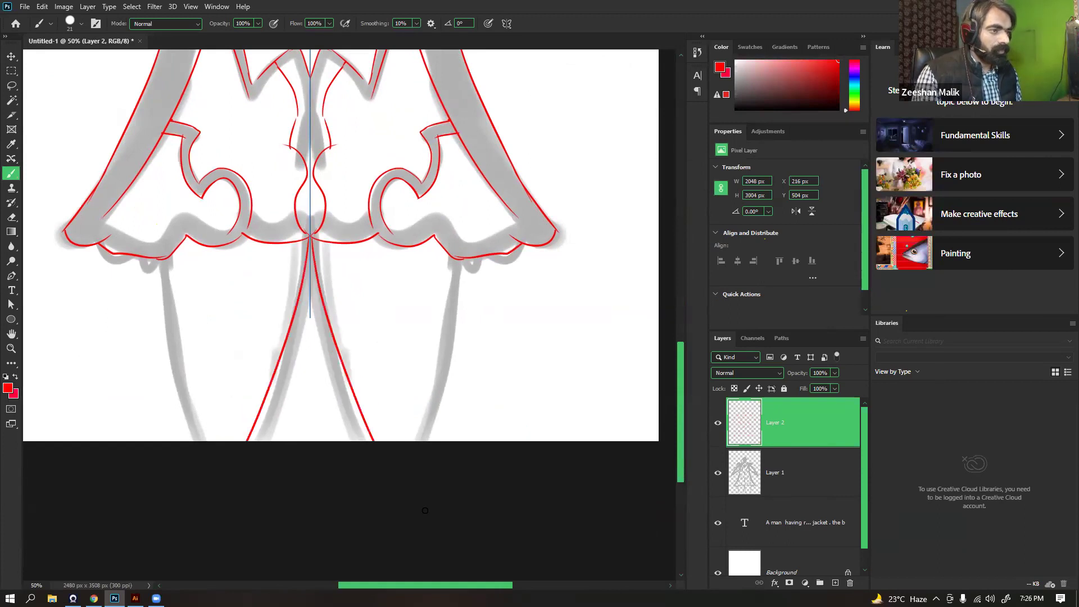
drag(460, 260, 387, 495)
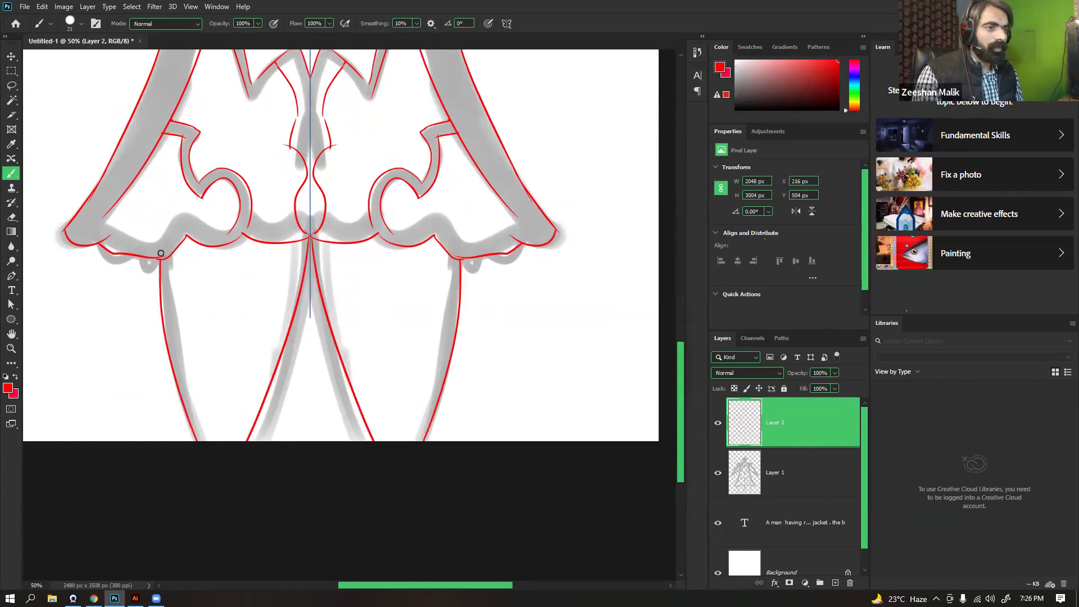
Outline the mirrored scalloped trim hanging beneath the outer corners of the jacket hem
mouse_move(137, 338)
mouse_down()
mouse_move(168, 360)
mouse_move(195, 345)
mouse_move(162, 349)
mouse_move(208, 352)
mouse_up()
key(ctrl+z)
drag(155, 305, 136, 332)
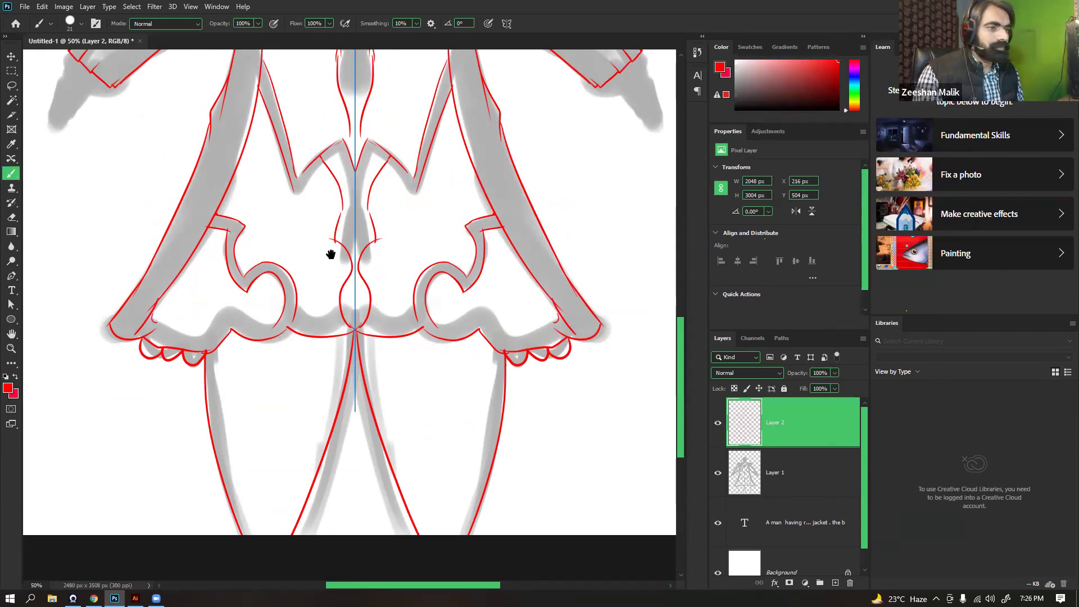
Trace the wavy upper contour of the hem band from the outer corners to the center ornament, undoing unwanted strokes
scroll(226, 282, down, 2)
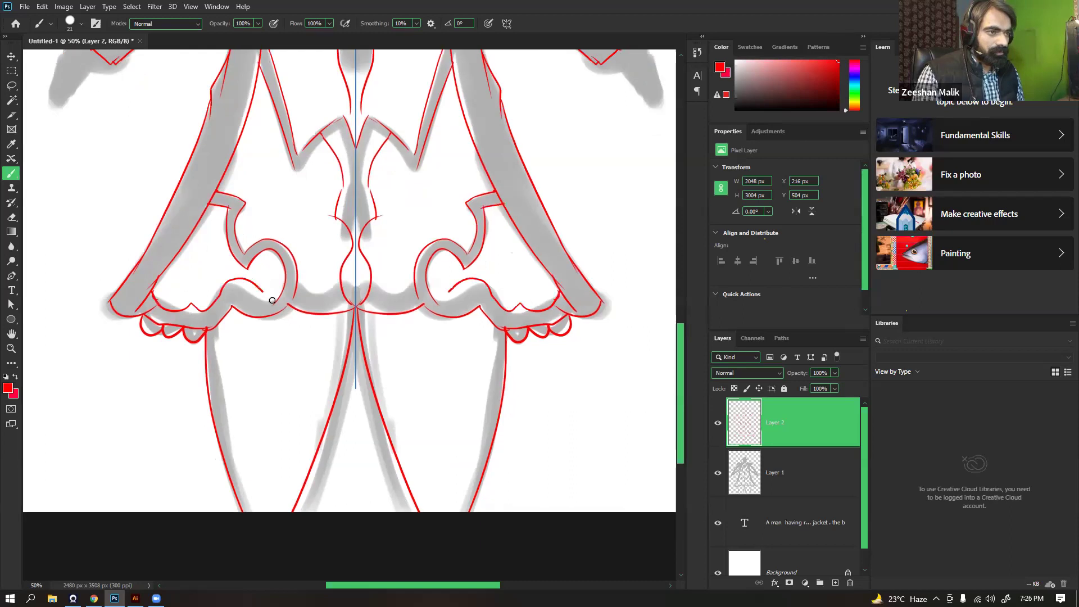
mouse_move(154, 287)
mouse_down()
mouse_move(167, 308)
mouse_move(215, 312)
mouse_move(178, 310)
mouse_move(215, 312)
mouse_move(223, 287)
mouse_move(334, 292)
mouse_up()
key(ctrl+z)
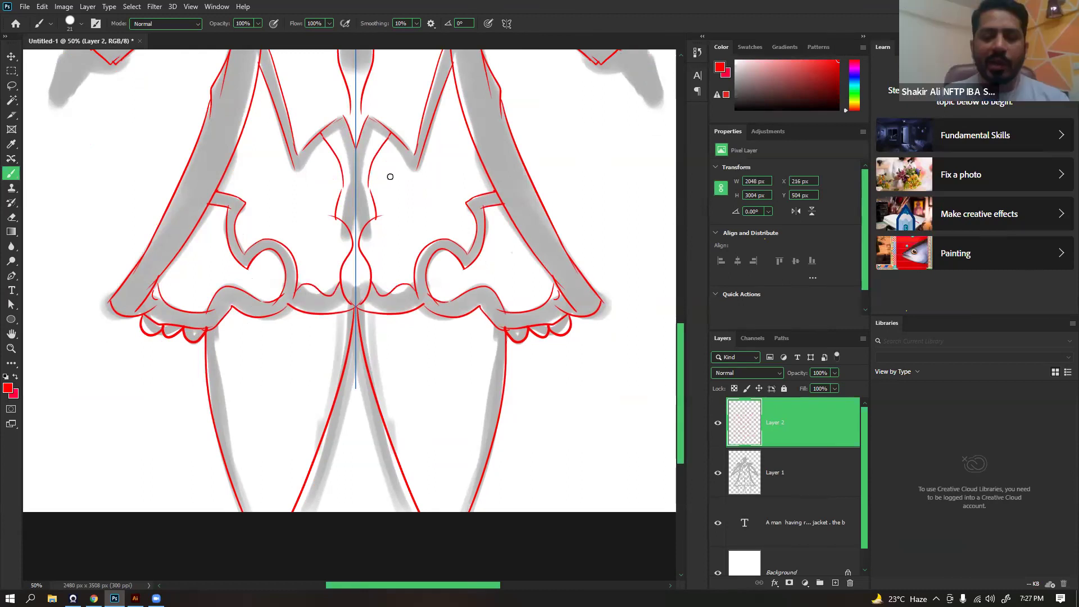
Compare the whole figure's red outline with and without the gray silhouette Layer 1
key(ctrl+minus)
key(ctrl+minus)
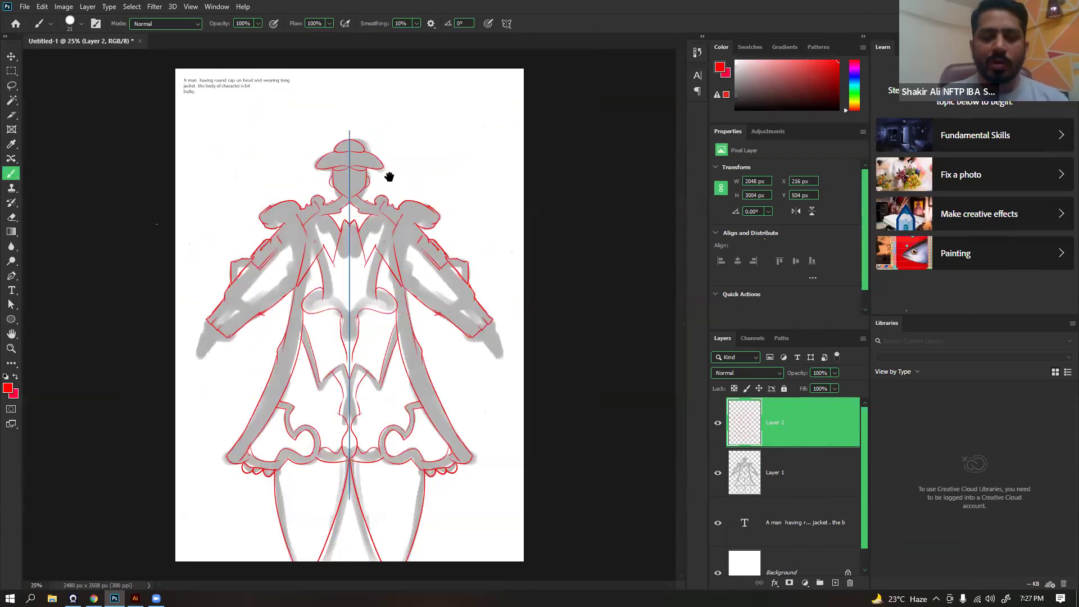
click(717, 474)
click(717, 473)
click(717, 473)
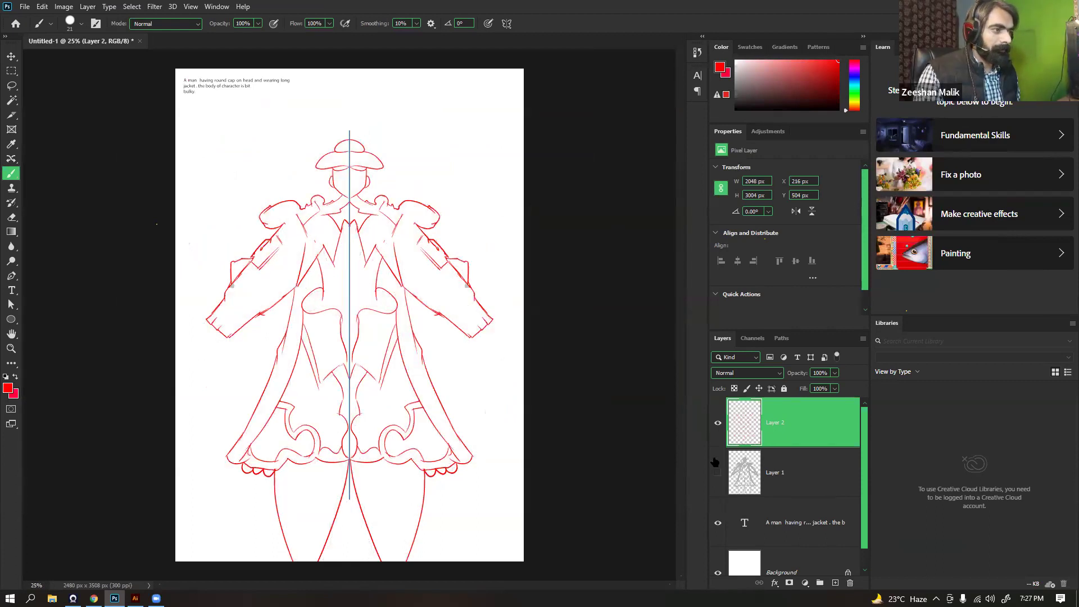
click(718, 472)
Draw the mirrored hands with thumbs and fingers extending from the sleeve cuffs, undoing unwanted strokes
key(ctrl+plus)
key(ctrl+plus)
drag(576, 366, 398, 350)
key(ctrl+plus)
mouse_move(504, 296)
mouse_down()
mouse_move(495, 248)
mouse_move(458, 284)
mouse_move(467, 298)
mouse_up()
key(ctrl+z)
key(ctrl+z)
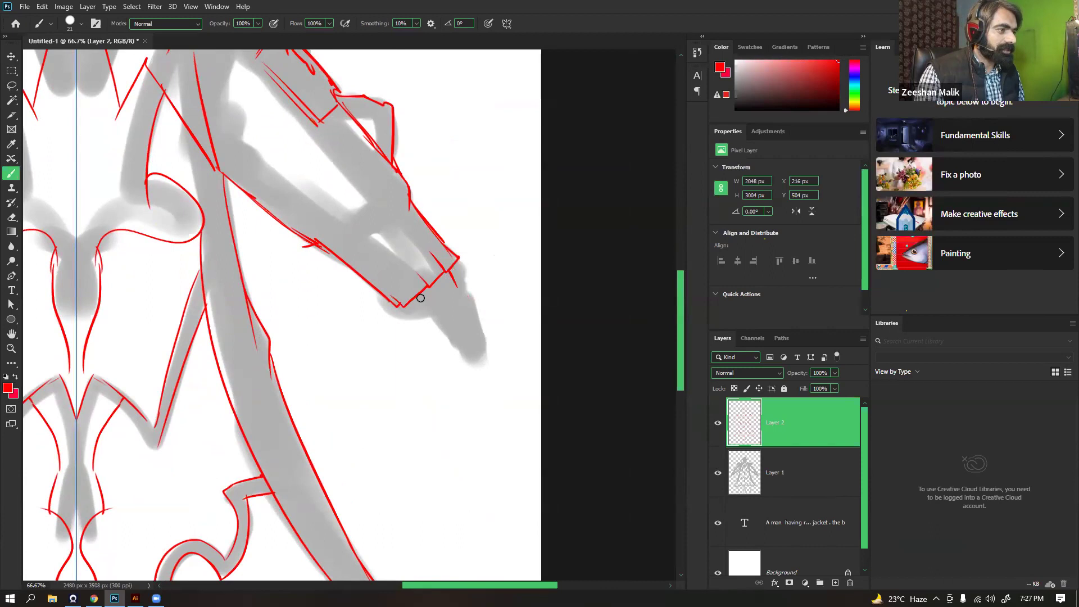
mouse_move(476, 293)
mouse_down()
mouse_move(452, 286)
mouse_move(473, 313)
mouse_up()
key(ctrl+z)
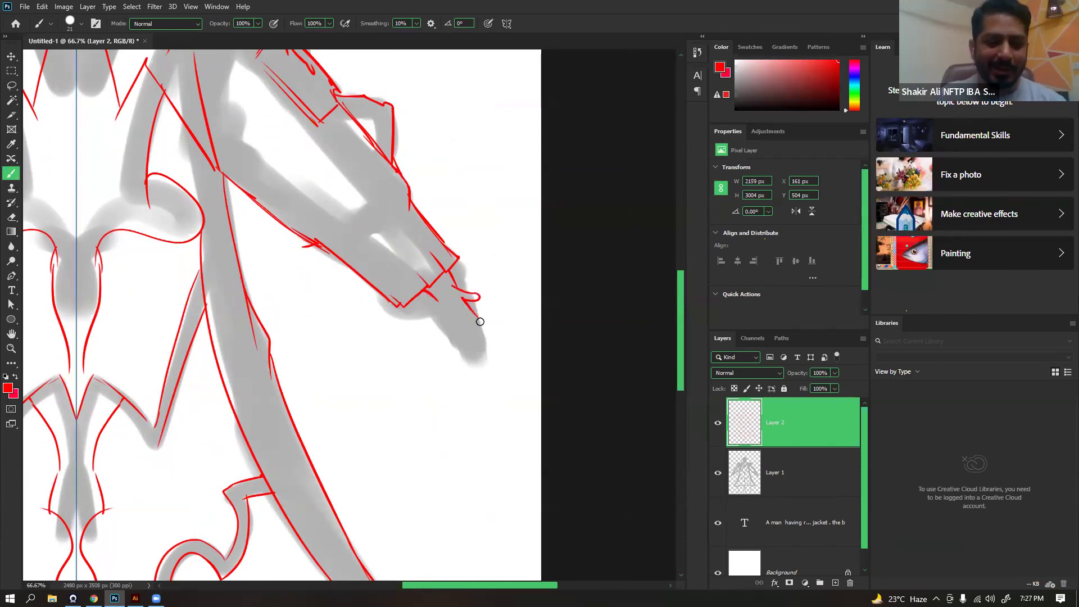
drag(458, 311, 463, 325)
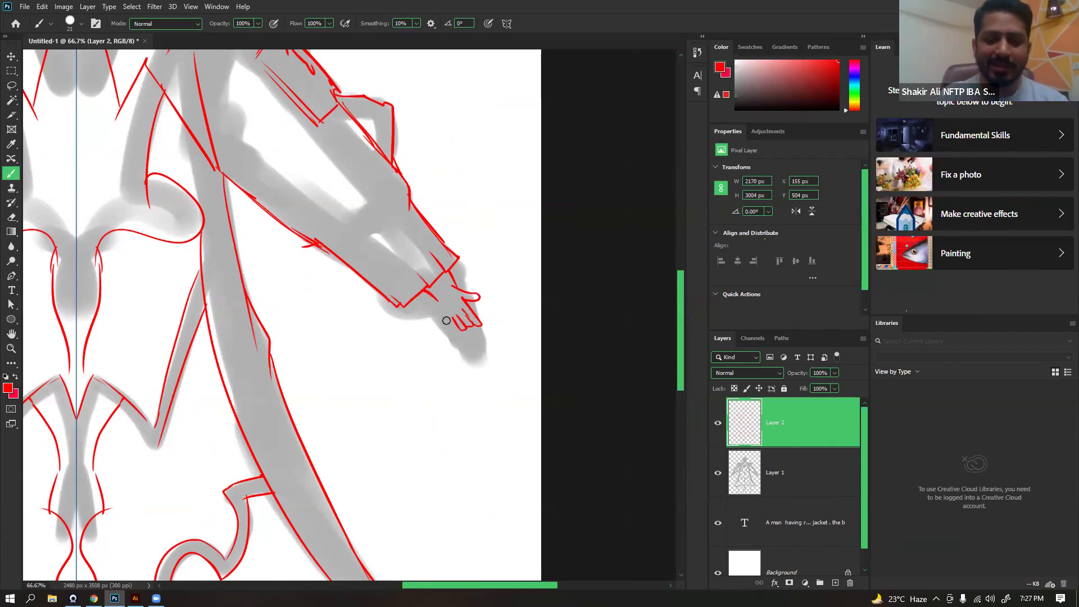
drag(438, 293, 442, 315)
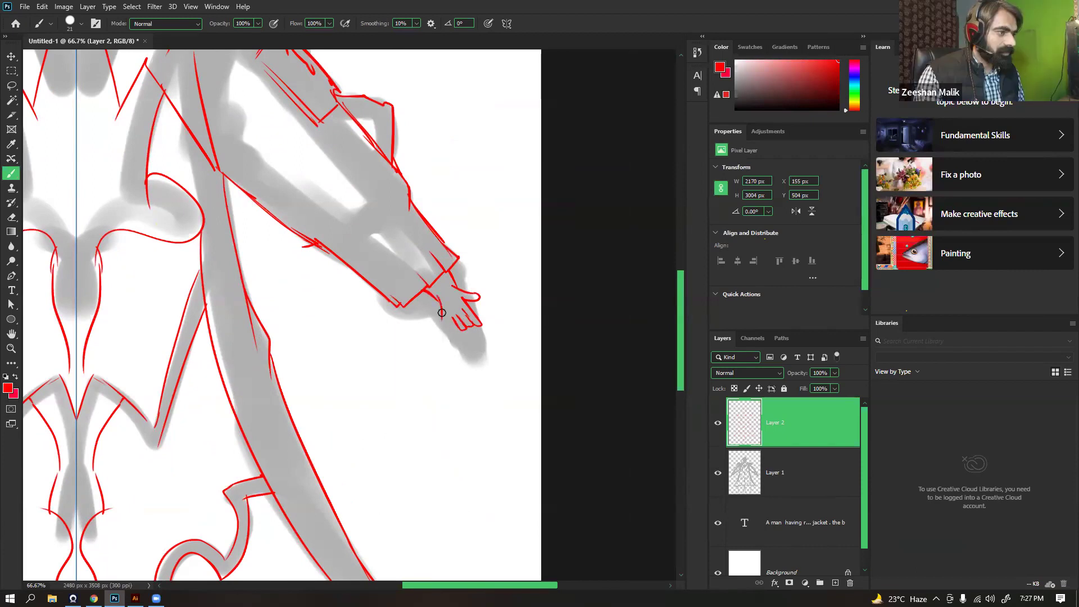
key(ctrl+z)
Examine the outline with the added hands by toggling the gray silhouette Layer 1
key(ctrl+minus)
key(ctrl+minus)
key(ctrl+minus)
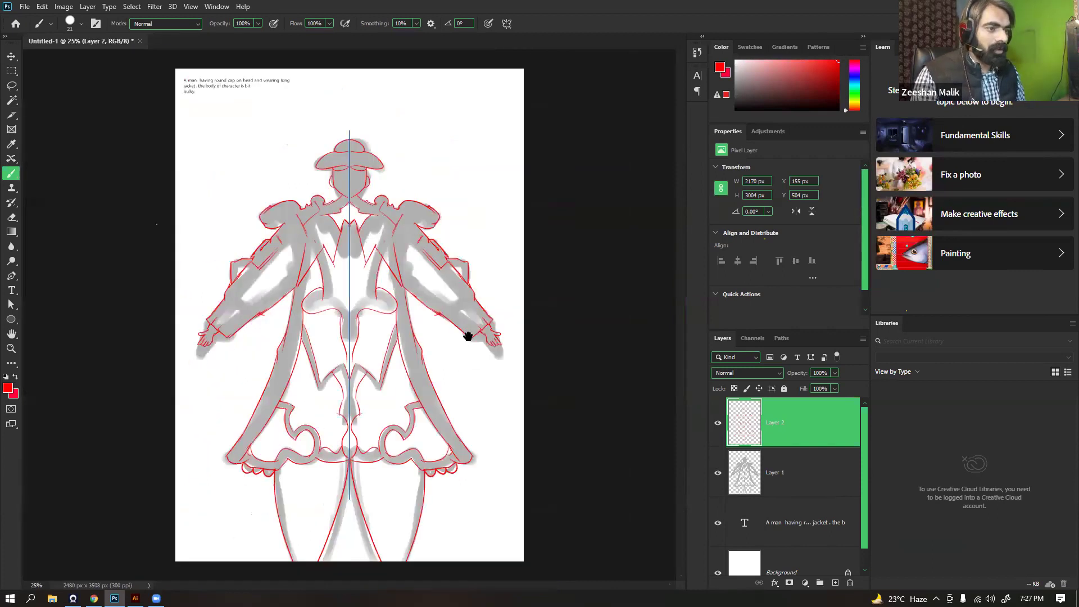
click(718, 475)
click(718, 475)
click(719, 475)
click(718, 475)
click(718, 476)
click(718, 475)
click(718, 476)
click(719, 476)
click(719, 477)
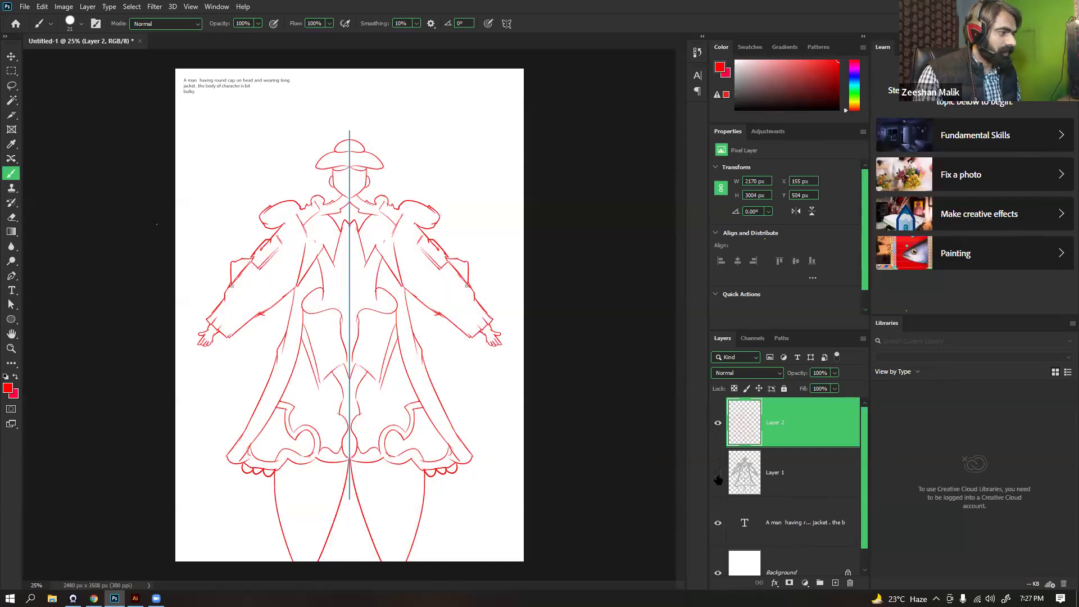
click(718, 476)
Draw the mirrored eyes, nose, mouth and inner ear lines on the face beneath the cap
key(ctrl+plus)
key(ctrl+plus)
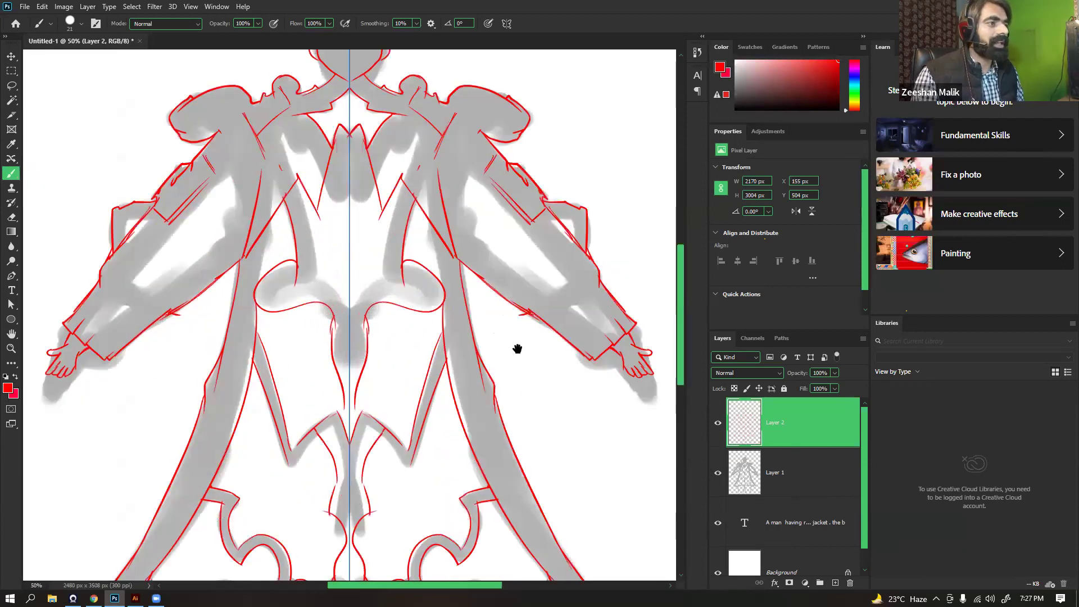
drag(517, 349, 503, 345)
key(ctrl+plus)
key(ctrl+plus)
drag(535, 161, 501, 364)
mouse_move(391, 216)
mouse_down()
mouse_move(380, 340)
mouse_move(415, 221)
mouse_move(424, 224)
mouse_up()
key(ctrl+z)
mouse_move(331, 225)
mouse_down()
mouse_move(395, 232)
mouse_move(382, 261)
mouse_up()
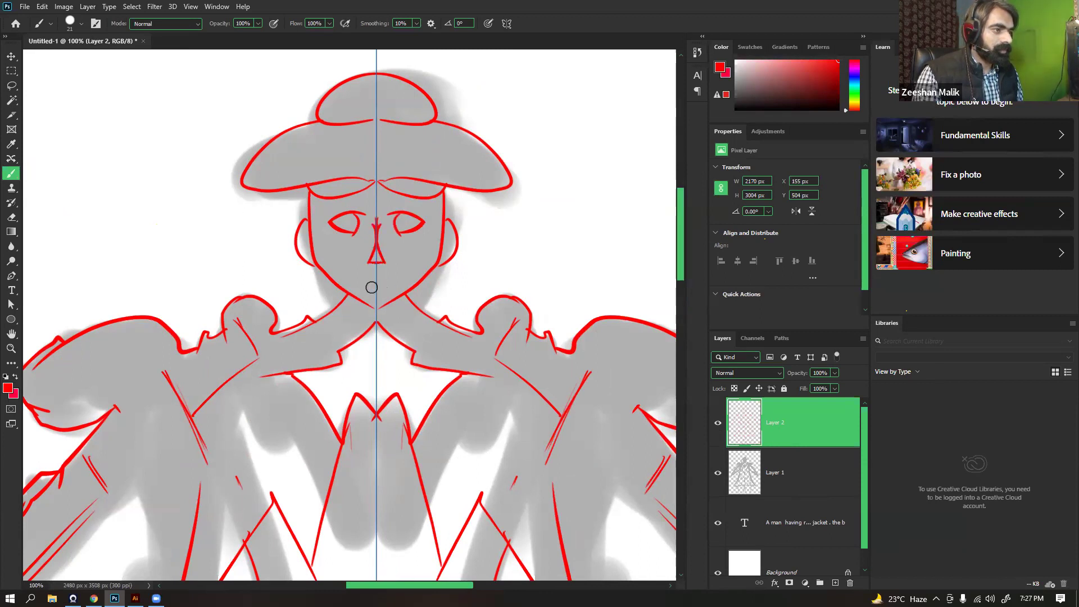
drag(384, 287, 376, 288)
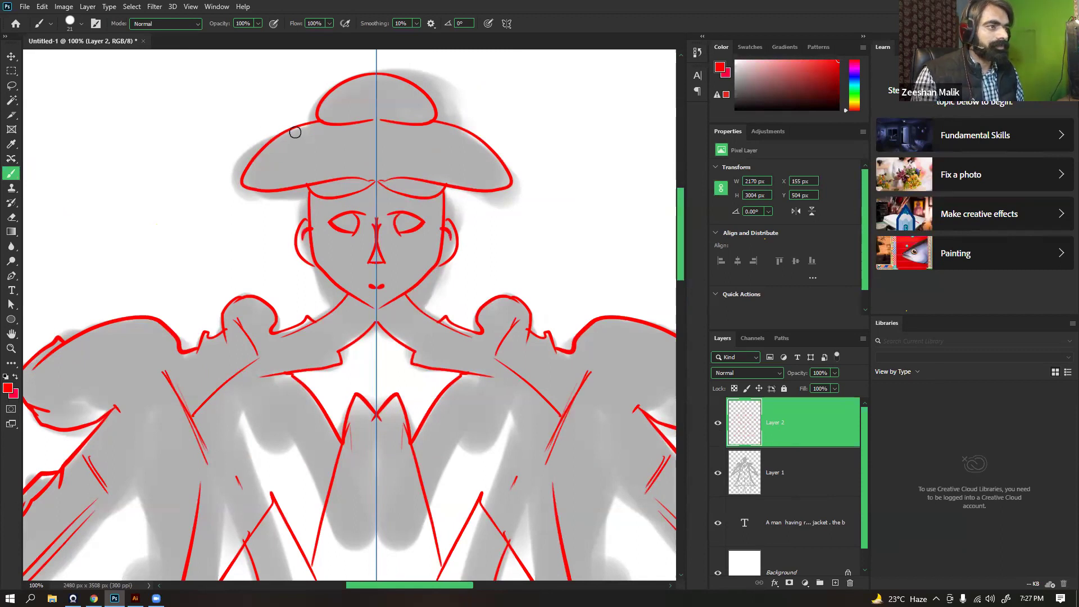
Add mirrored curved folds to the cap's brim and crown, undoing the unwanted stroke
mouse_move(370, 121)
mouse_down()
mouse_move(336, 172)
mouse_move(311, 157)
mouse_move(251, 169)
mouse_up()
mouse_move(409, 129)
mouse_down()
mouse_move(414, 188)
mouse_move(412, 164)
mouse_move(421, 163)
mouse_up()
key(ctrl+z)
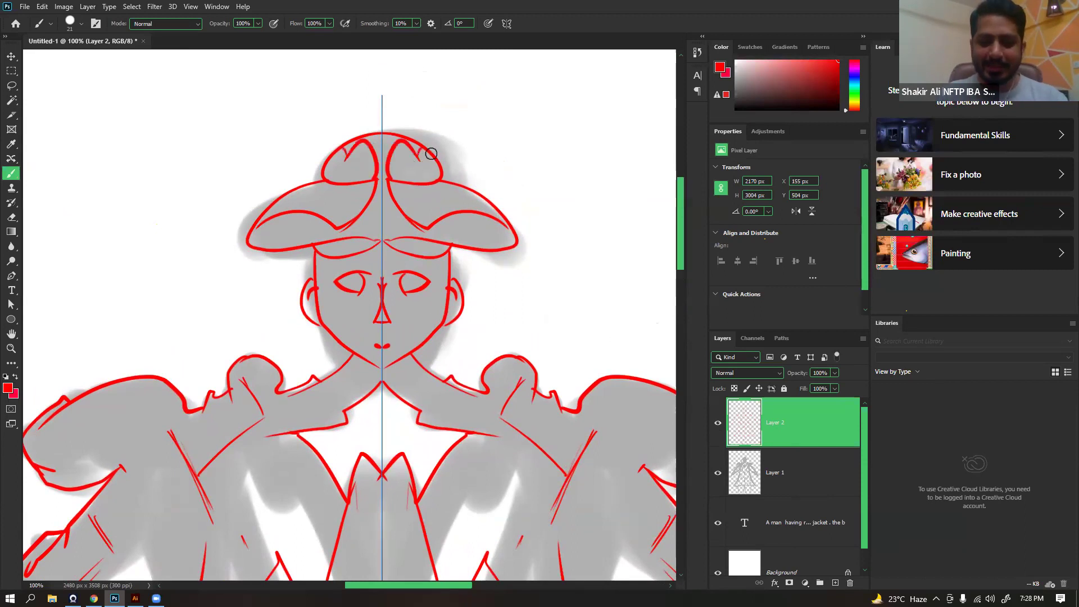
Draw the mirrored zigzag lapels across the chest and the narrow pointed closure lines down the torso's center
drag(516, 281, 503, 171)
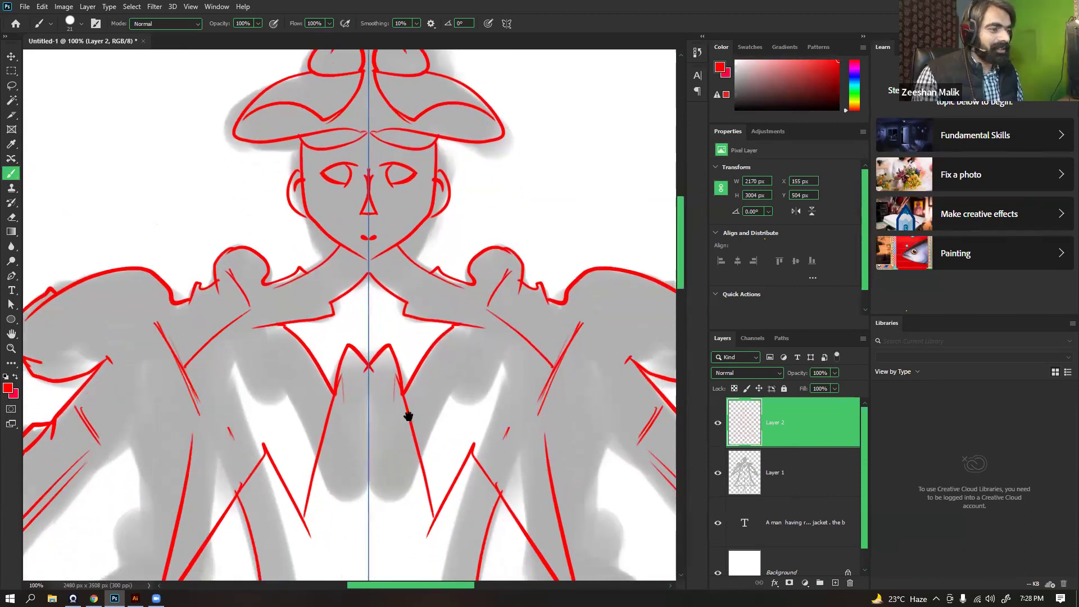
drag(407, 417, 409, 264)
mouse_move(231, 197)
mouse_down()
mouse_move(264, 251)
mouse_move(273, 225)
mouse_move(296, 244)
mouse_move(322, 287)
mouse_up()
key(ctrl+z)
mouse_move(253, 233)
mouse_down()
mouse_move(270, 251)
mouse_move(293, 233)
mouse_move(322, 297)
mouse_up()
drag(230, 202, 194, 253)
drag(361, 288, 301, 207)
mouse_move(330, 339)
mouse_down()
mouse_move(340, 181)
mouse_move(315, 219)
mouse_move(330, 396)
mouse_up()
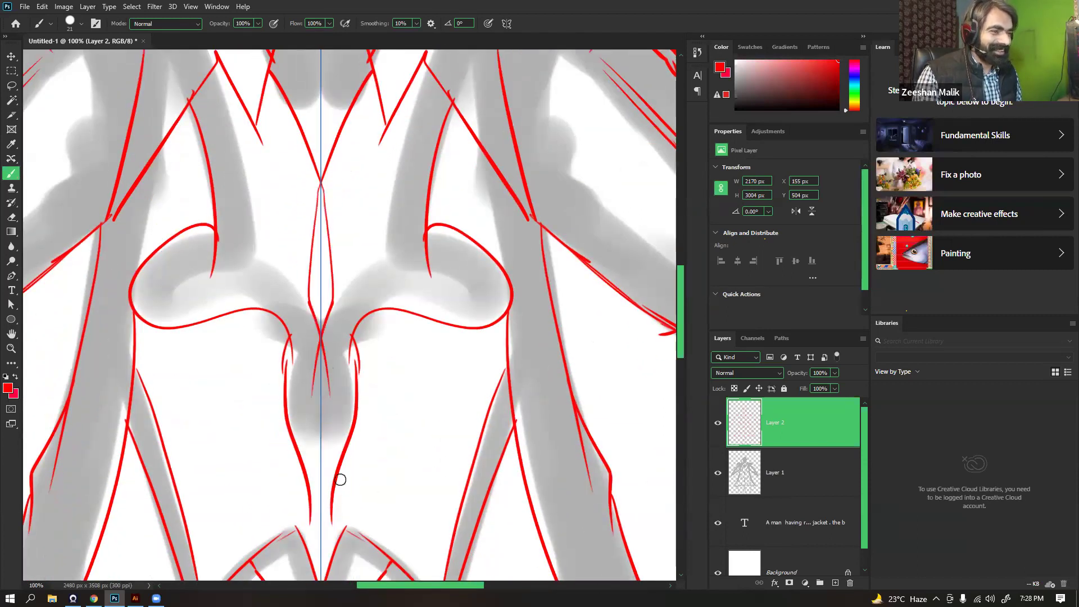
Draw mirrored angular panel lines from the jacket's inner edges at the waist down to the pointed vest tips
scroll(349, 253, down, 2)
scroll(465, 320, down, 1)
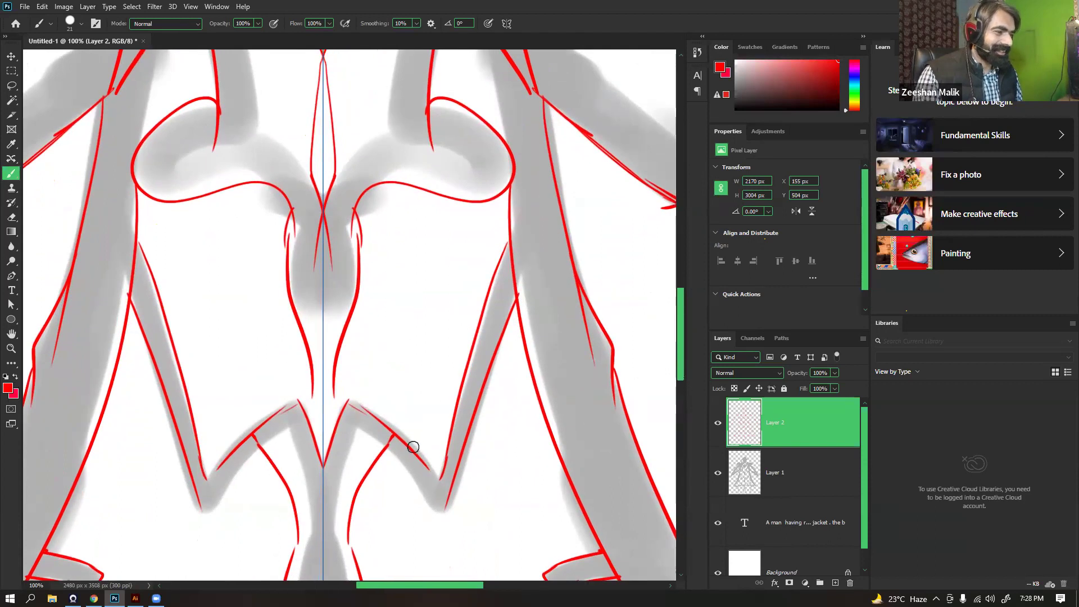
mouse_move(438, 447)
mouse_down()
mouse_move(454, 330)
mouse_move(500, 224)
mouse_move(499, 251)
mouse_move(509, 230)
mouse_move(426, 317)
mouse_move(439, 472)
mouse_move(452, 409)
mouse_up()
key(ctrl+z)
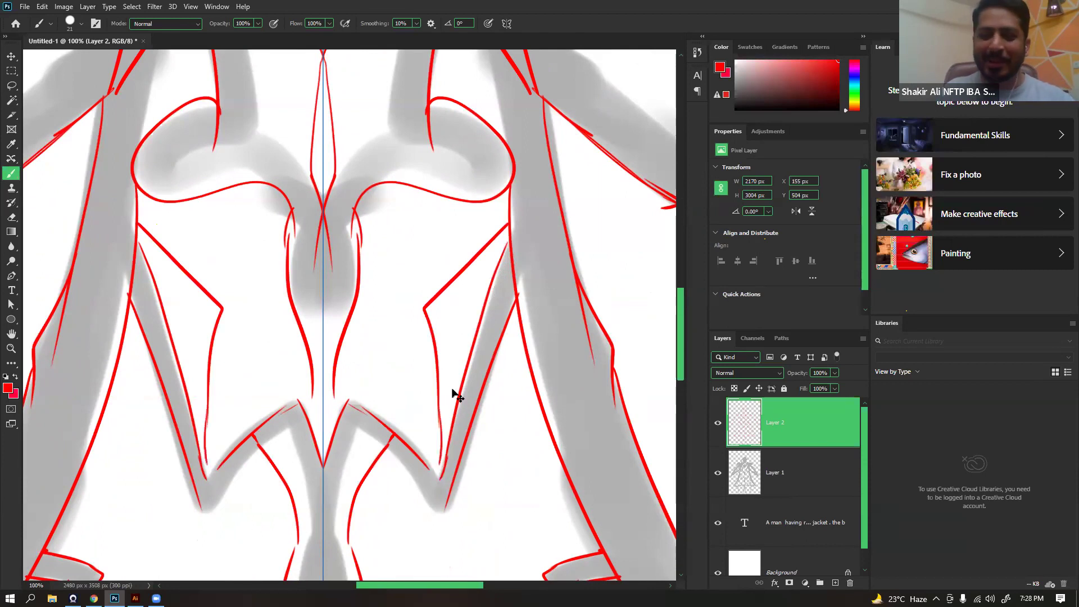
Check the detailed line art of the full figure with and without the gray silhouette Layer 1
key(ctrl+minus)
key(ctrl+minus)
key(ctrl+minus)
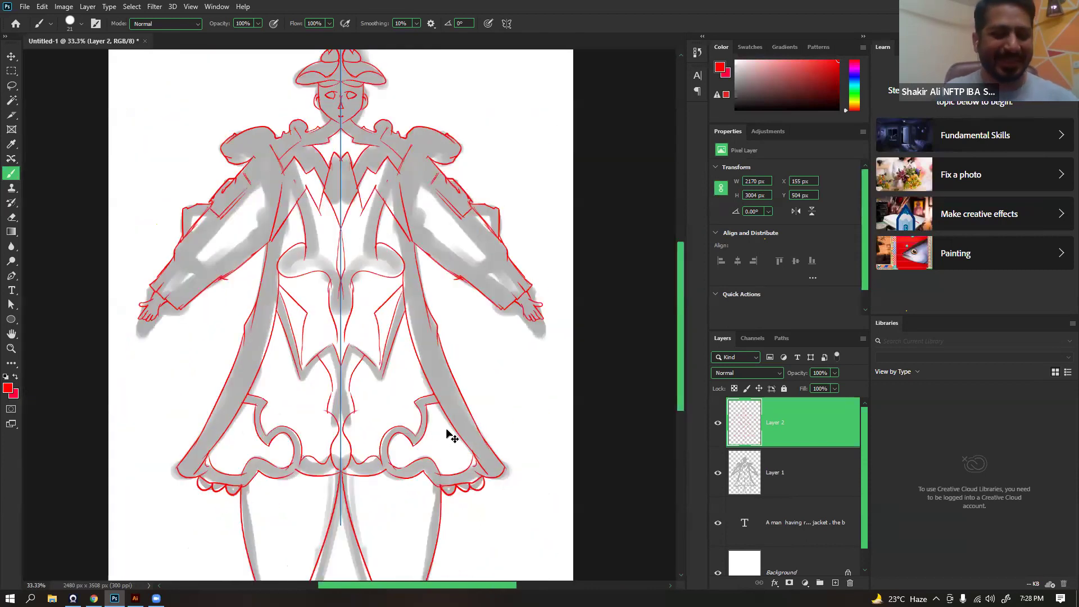
key(ctrl+minus)
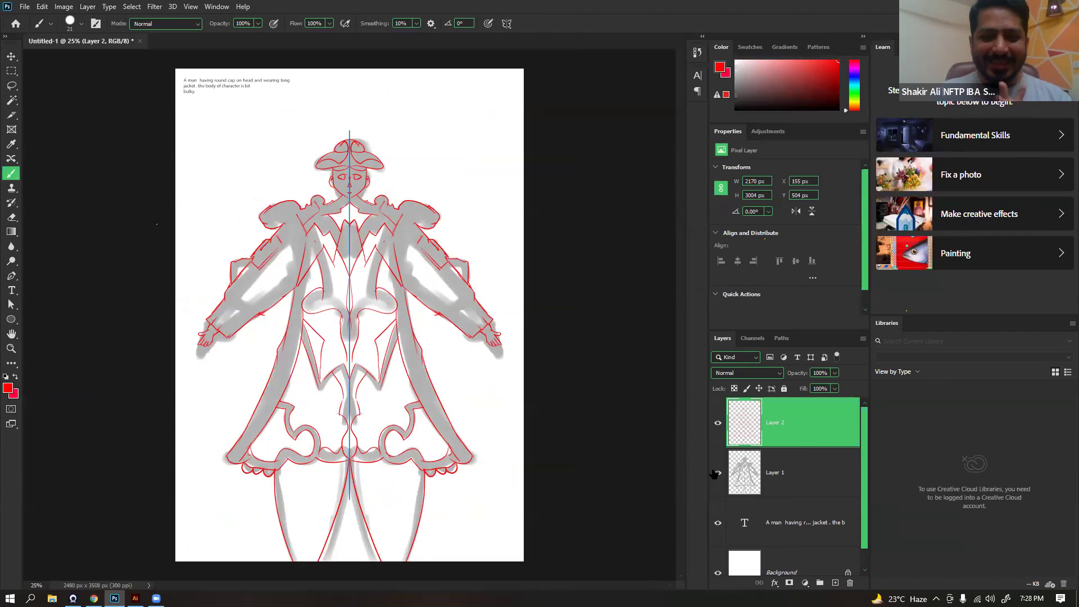
click(718, 473)
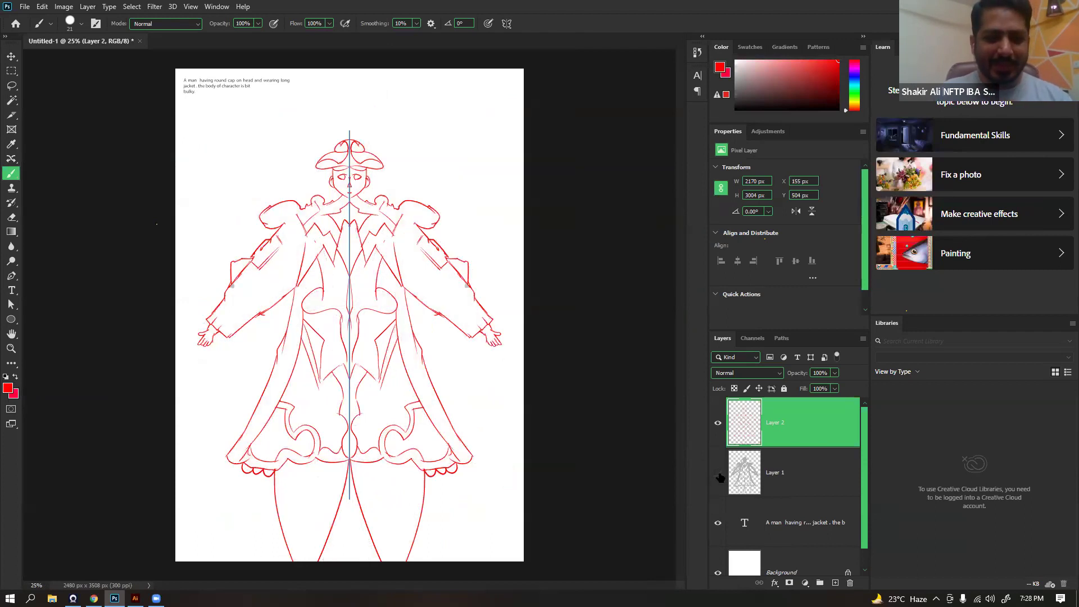
click(718, 473)
click(717, 473)
click(718, 473)
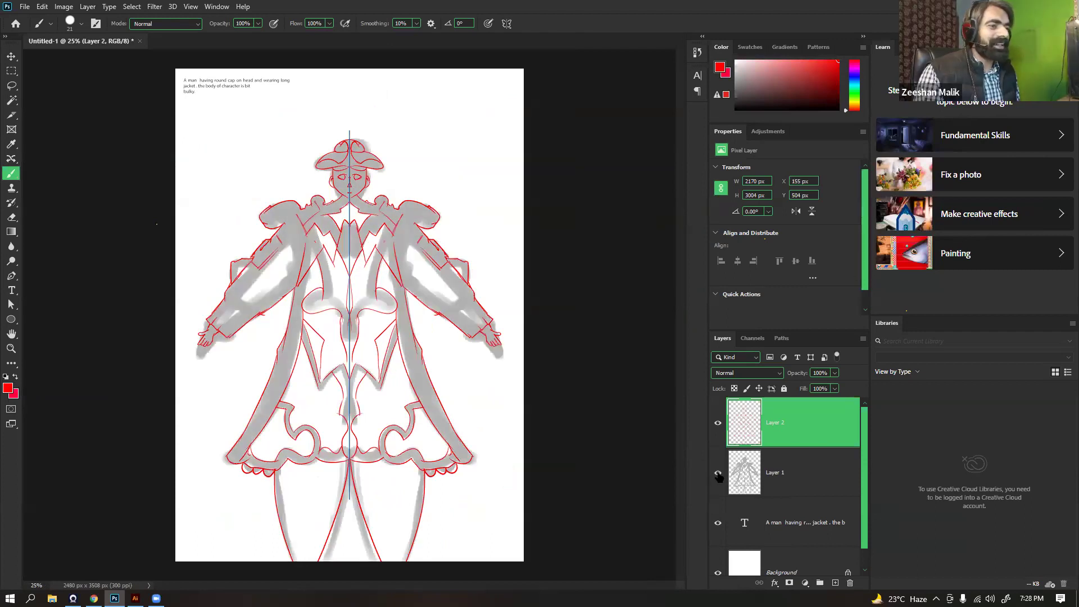
click(718, 475)
click(718, 475)
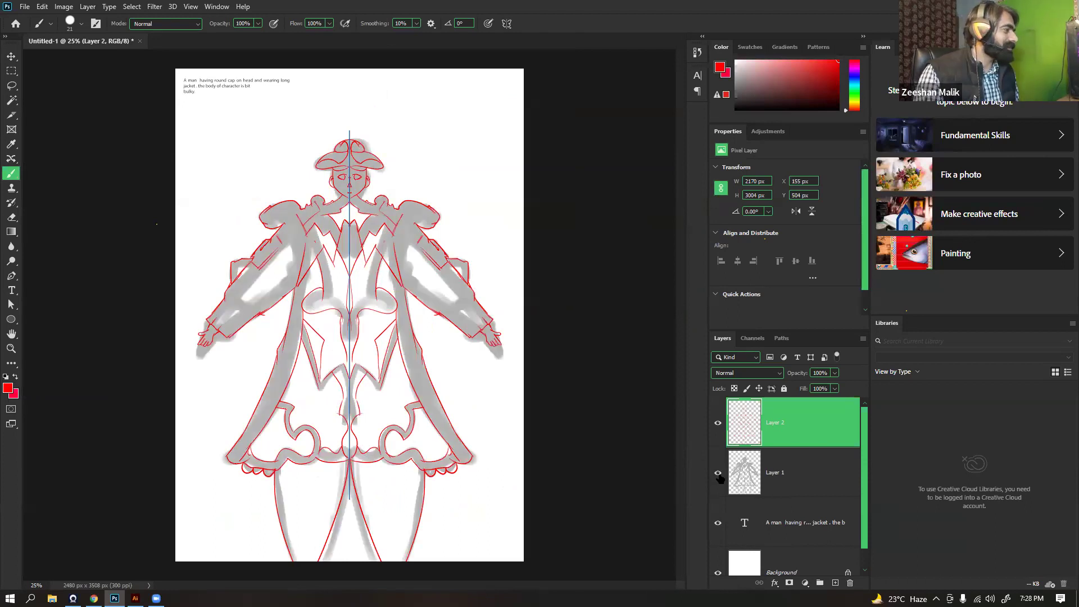
click(718, 475)
click(718, 475)
Draw mirrored fold lines from the shoulders down to the underarms of the jacket, redoing the first stroke
key(ctrl+plus)
key(ctrl+plus)
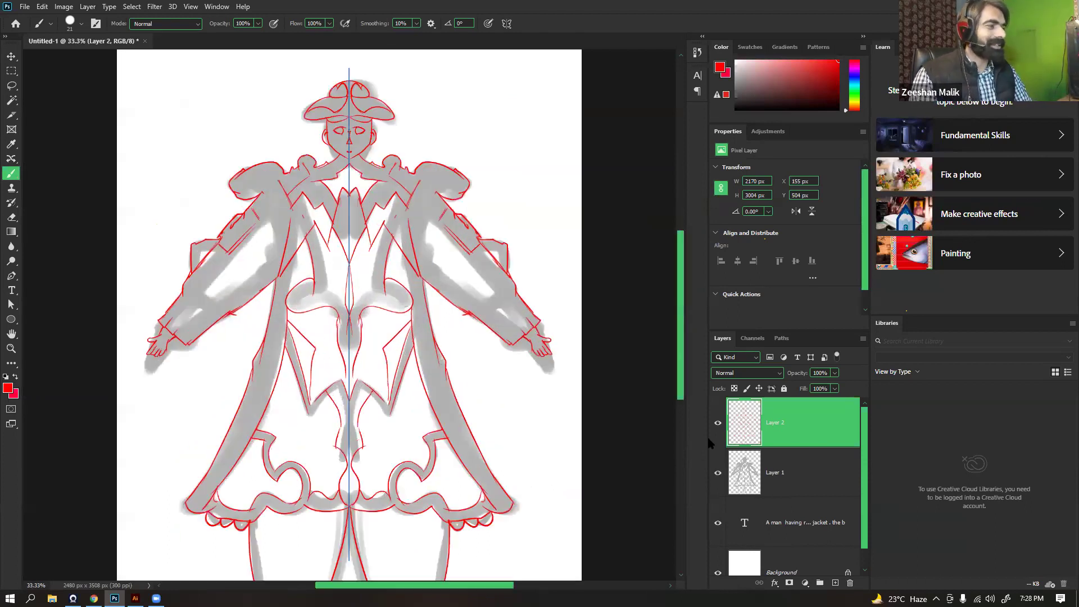
drag(414, 179, 388, 255)
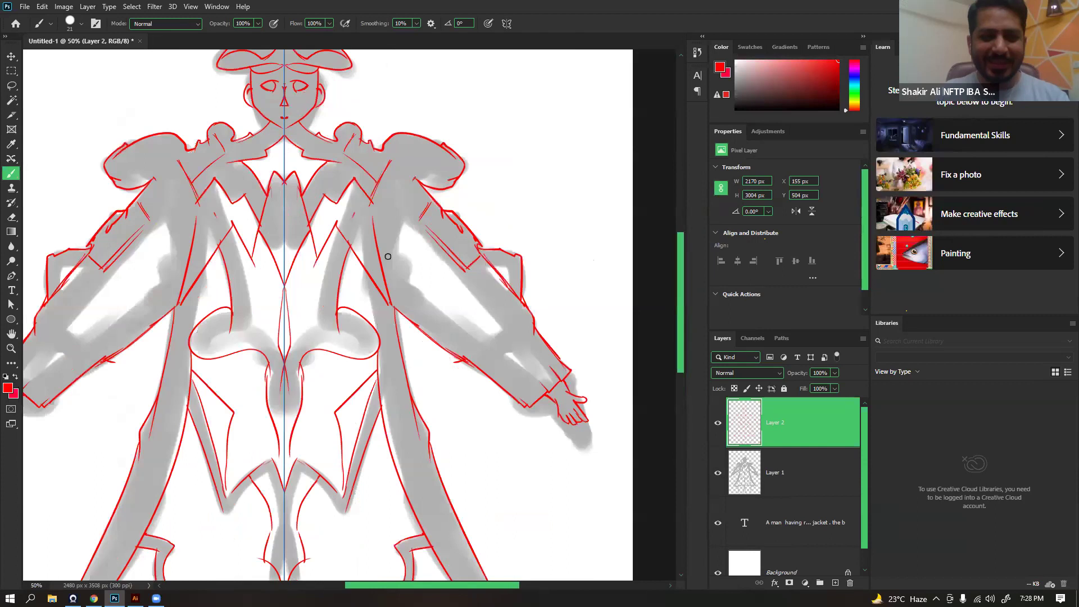
key(ctrl+z)
mouse_move(415, 178)
mouse_down()
mouse_move(398, 220)
mouse_move(410, 289)
mouse_move(400, 238)
mouse_move(394, 311)
mouse_move(398, 226)
mouse_up()
Draw a mirrored slanted rectangular patch on the sleeves between shoulder and cuff
mouse_move(176, 245)
mouse_down()
mouse_move(177, 267)
mouse_move(213, 227)
mouse_up()
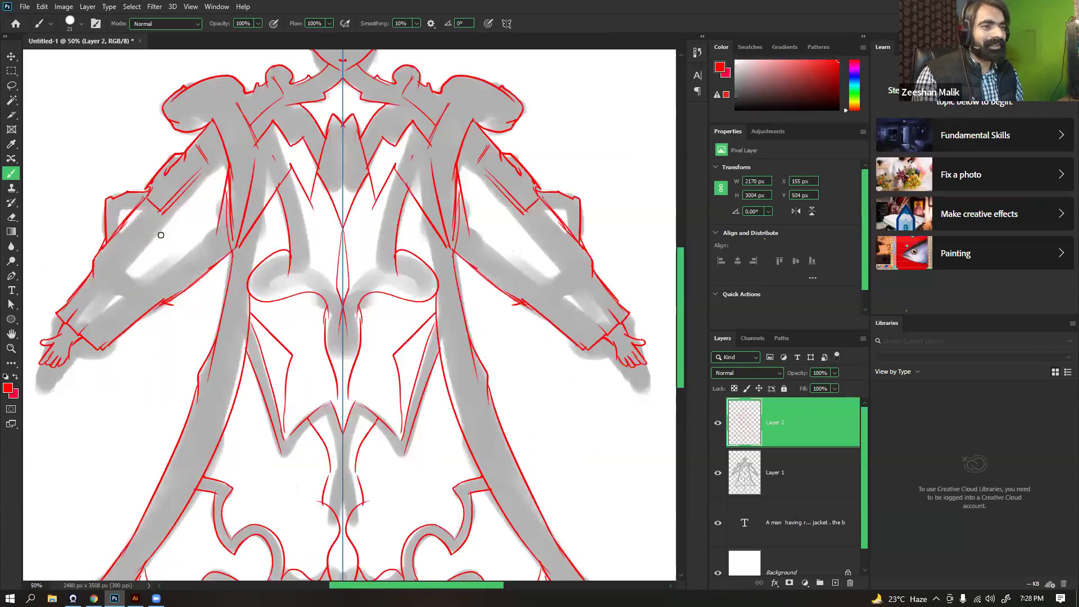
drag(120, 258, 141, 288)
drag(175, 207, 191, 197)
drag(145, 288, 205, 221)
Hide the gray silhouette Layer 1 and turn off paint symmetry, ending with the Brush tool active
key(ctrl+minus)
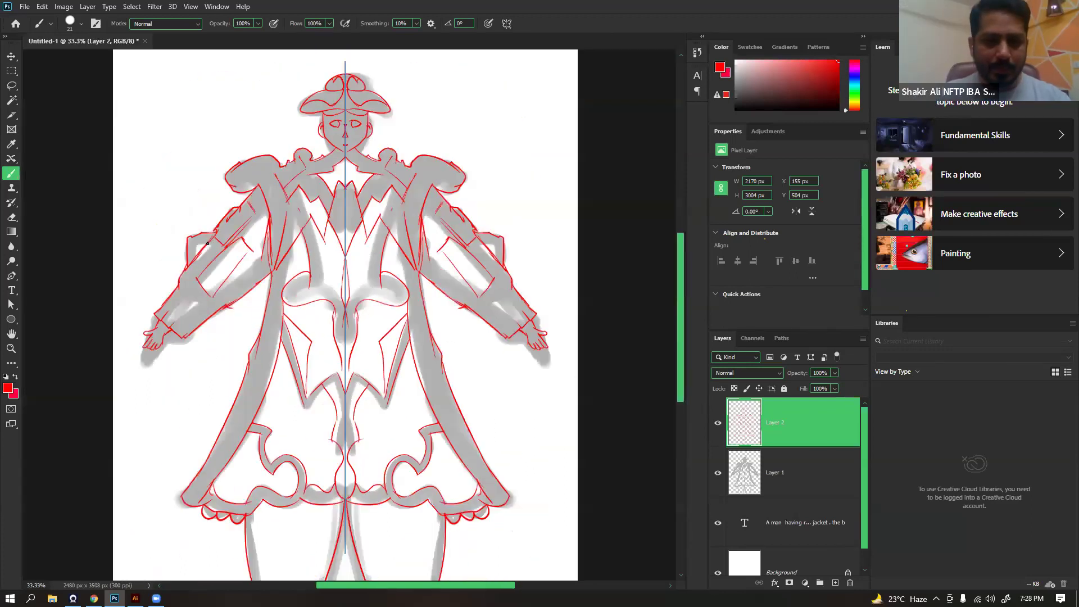
click(717, 473)
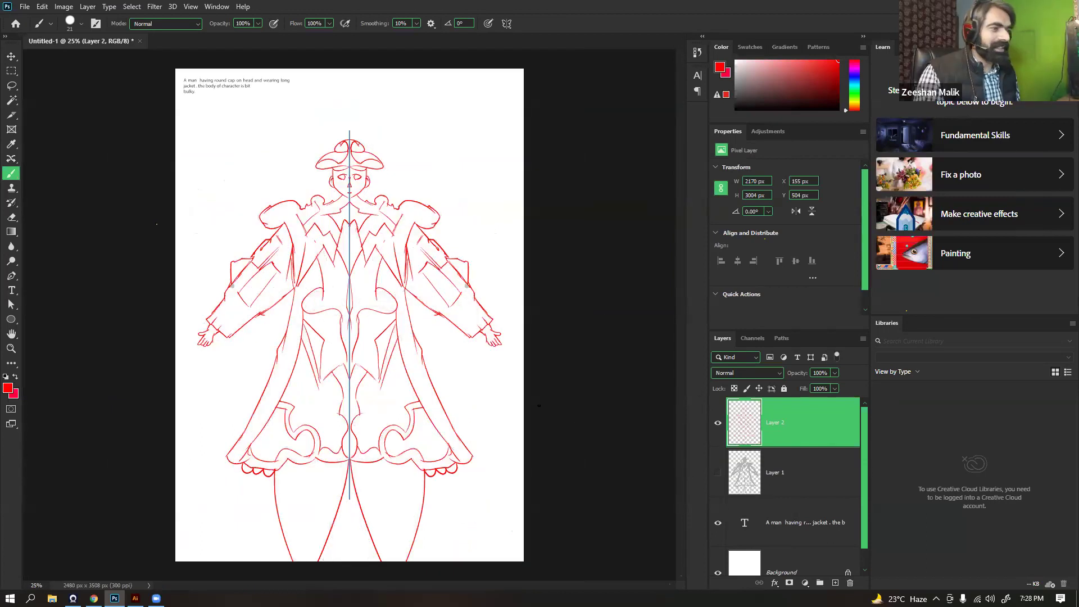
click(506, 23)
click(528, 35)
key(v)
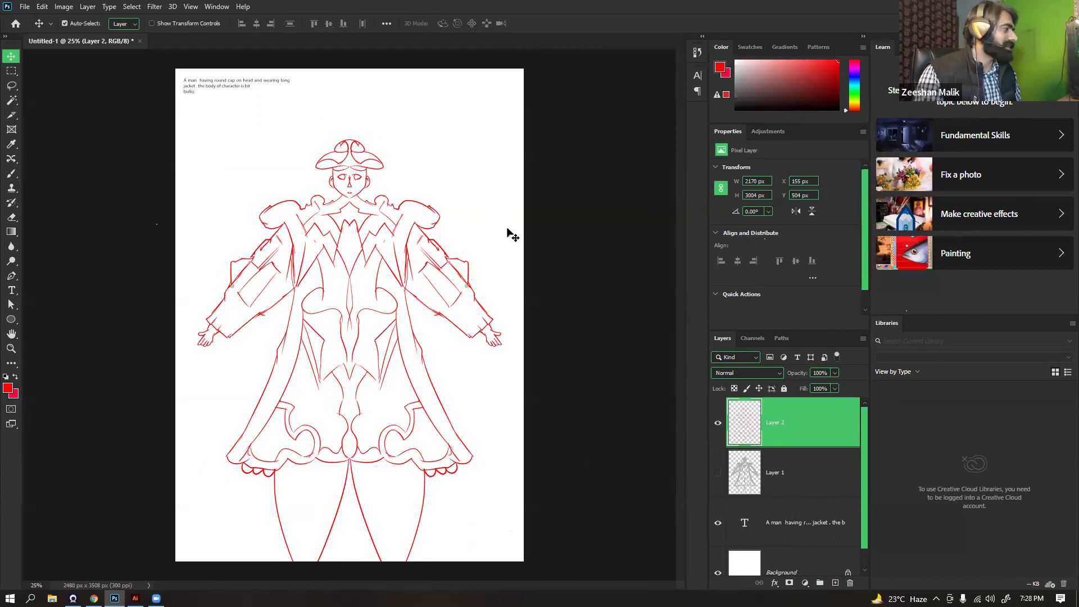
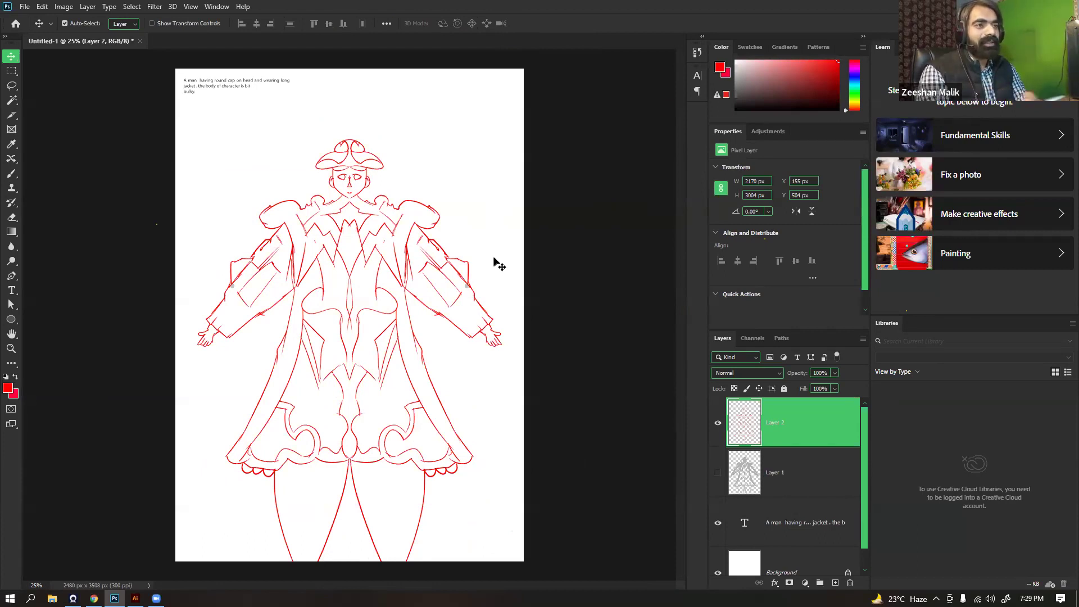
click(447, 285)
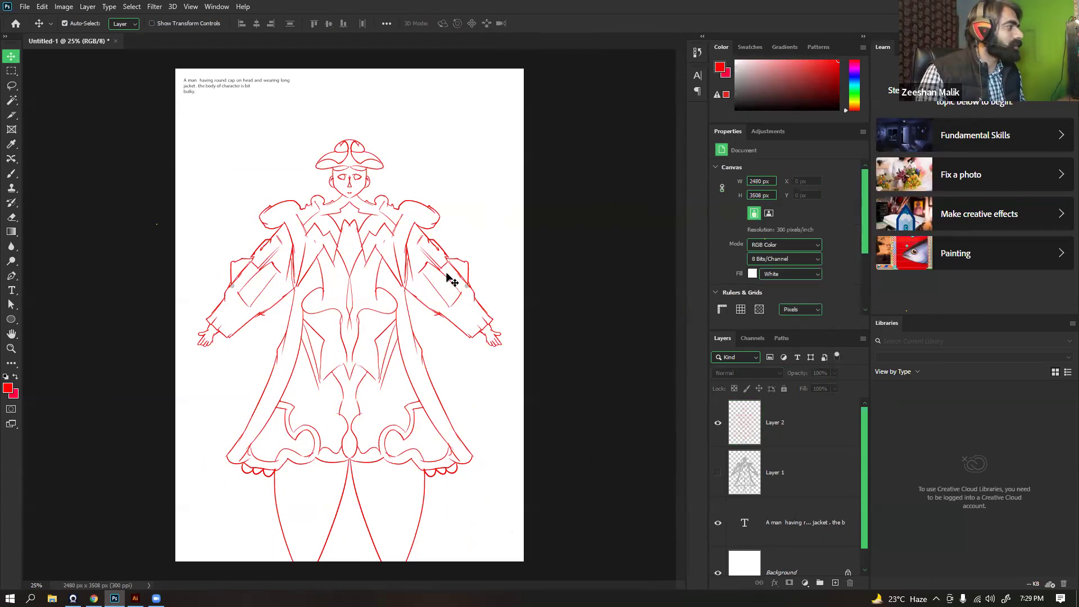
click(11, 173)
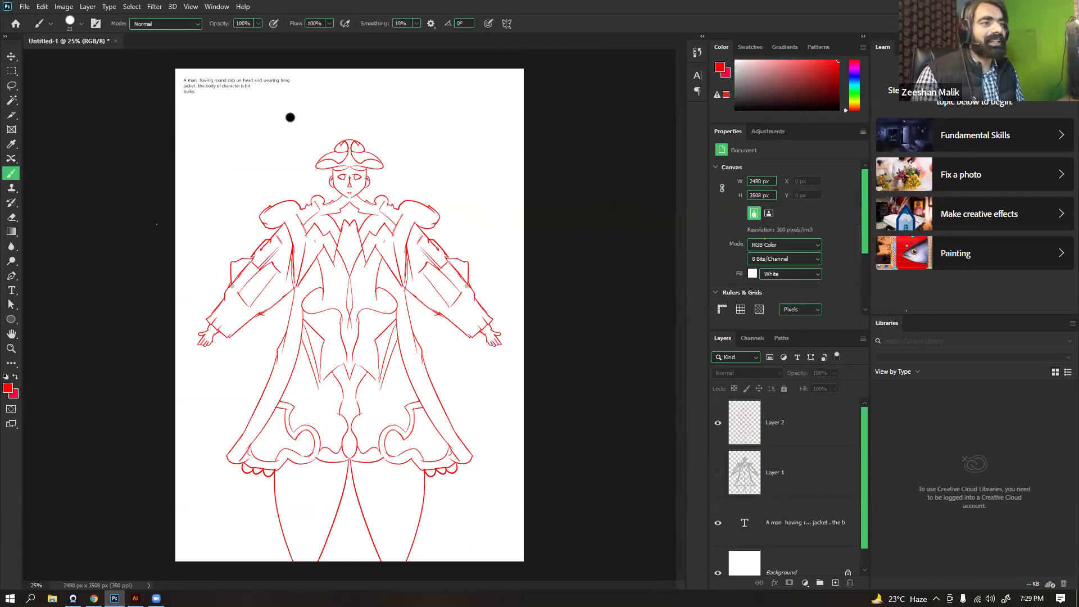
Make the line-art layer, Layer 2, the active layer
click(806, 444)
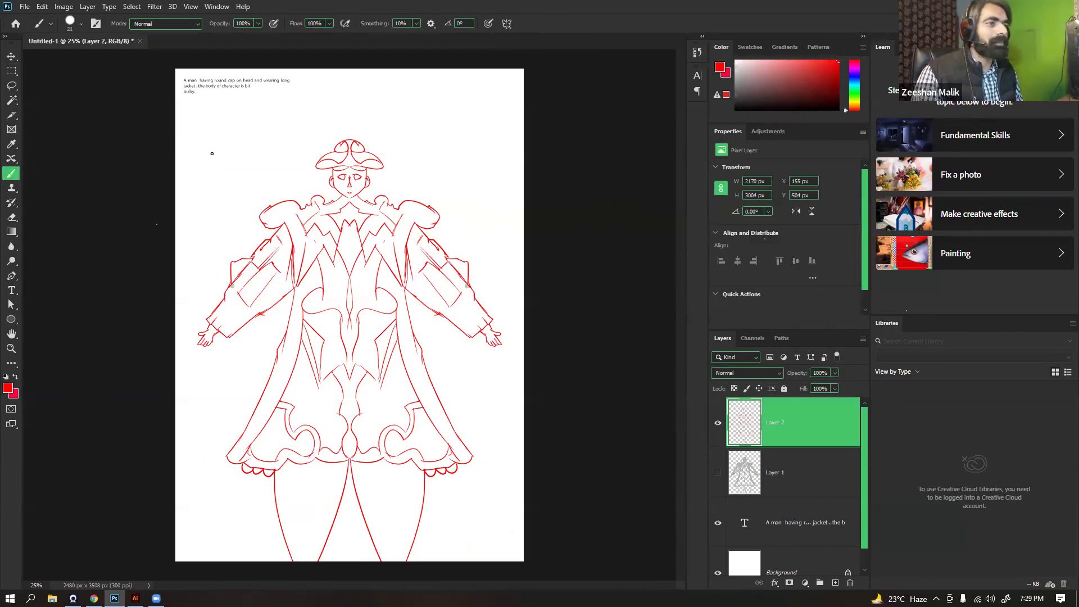
drag(210, 152, 410, 83)
mouse_move(215, 177)
mouse_down()
mouse_move(450, 84)
mouse_move(420, 99)
mouse_up()
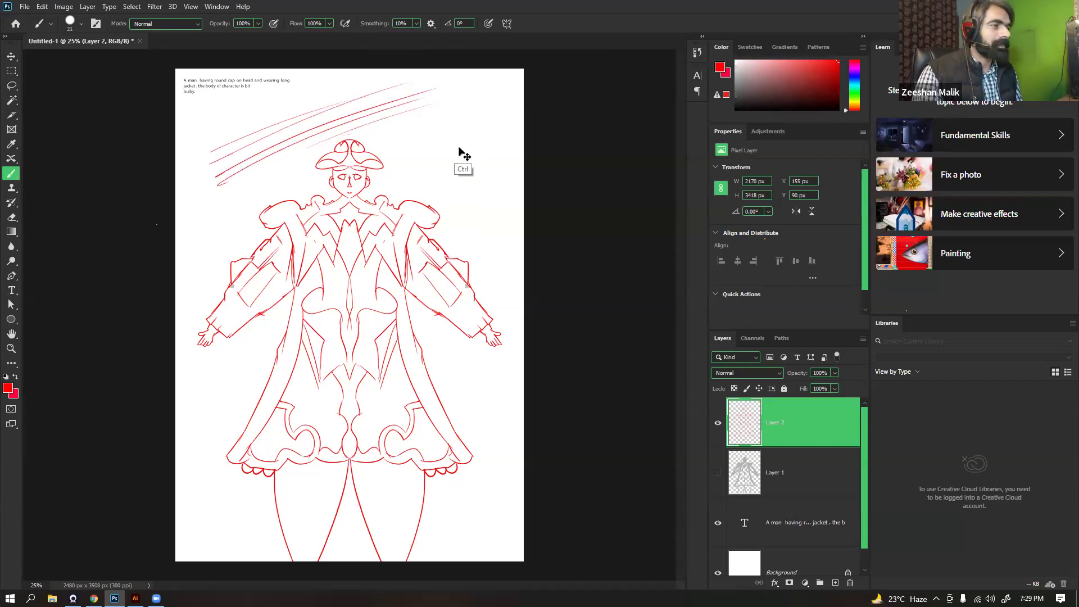
key(ctrl+z)
key(ctrl+z)
key(ctrl+z)
key(ctrl+z)
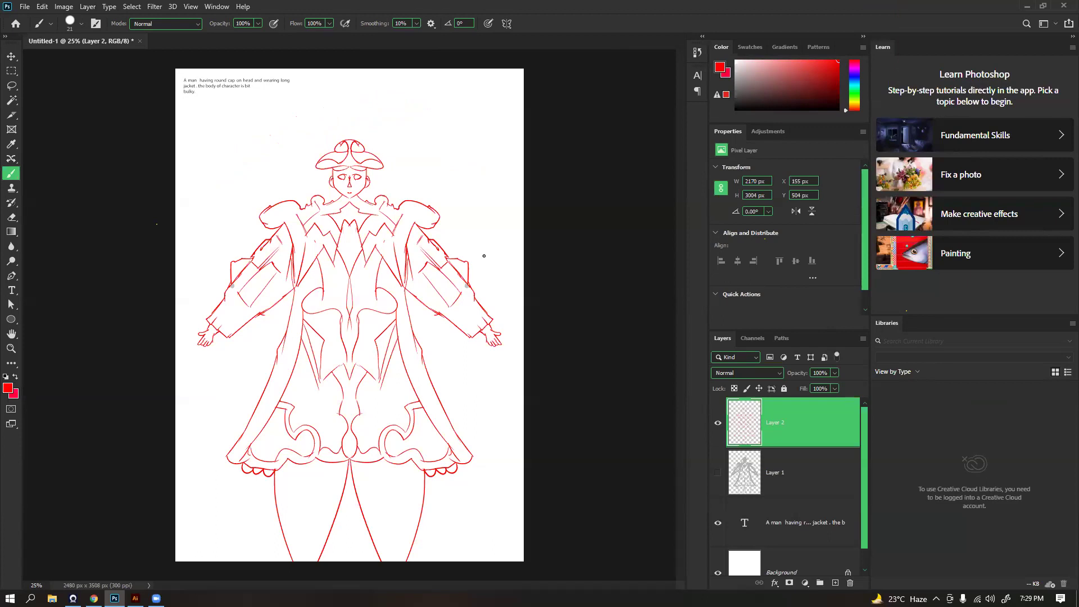
Lasso the hand on the canvas's right side, scale it to 160.49%, fit it against the sleeve cuff, and deselect it
key(ctrl+plus)
key(ctrl+plus)
key(ctrl+plus)
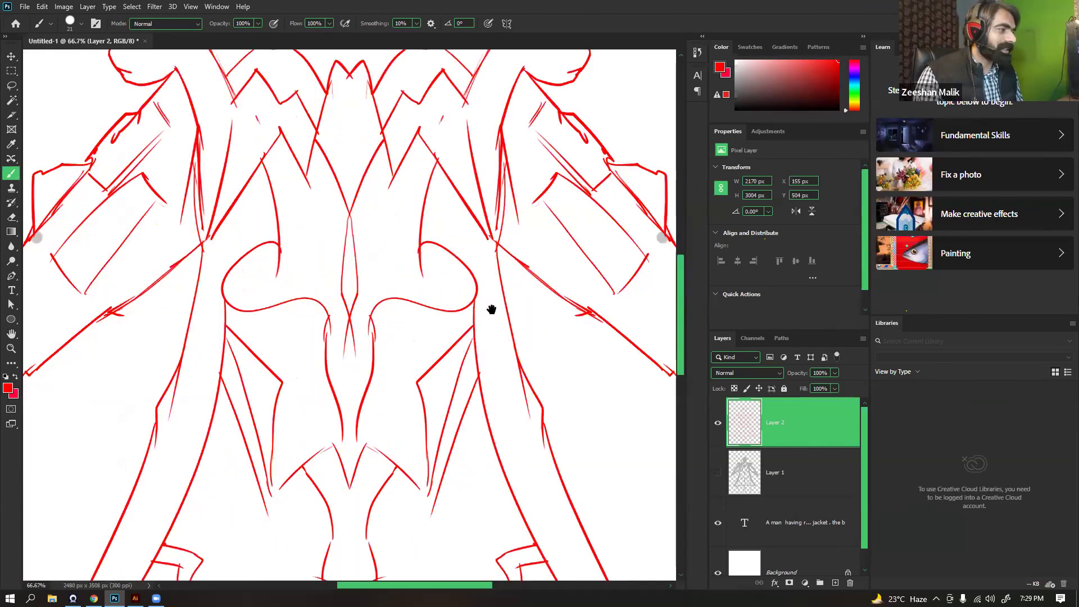
drag(568, 332, 295, 241)
click(12, 86)
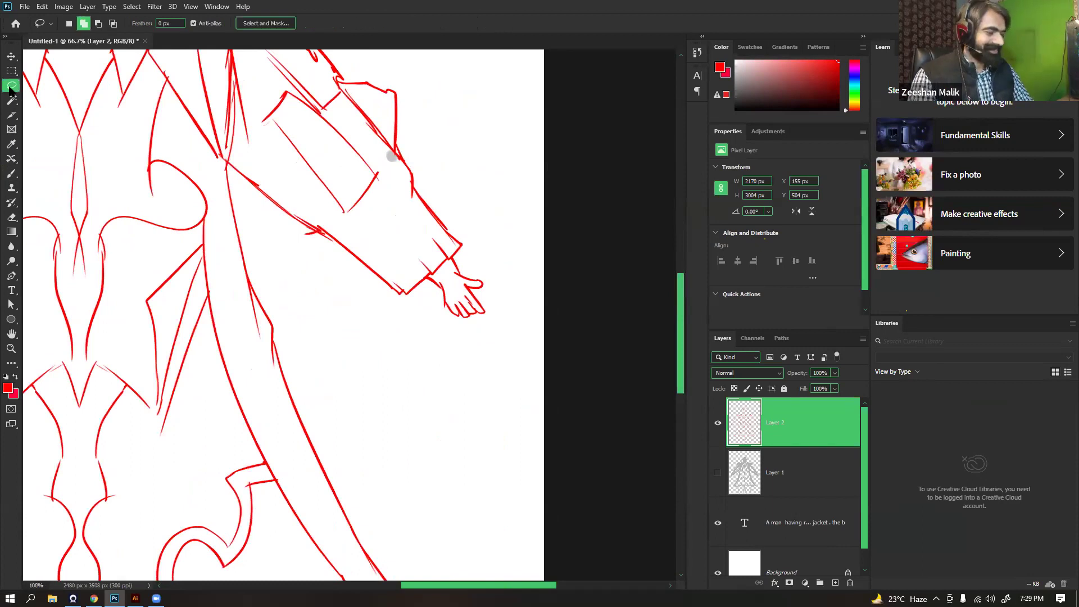
key(ctrl+plus)
key(ctrl+plus)
mouse_move(521, 175)
mouse_down()
mouse_move(601, 392)
mouse_move(652, 253)
mouse_move(523, 179)
mouse_up()
key(ctrl+t)
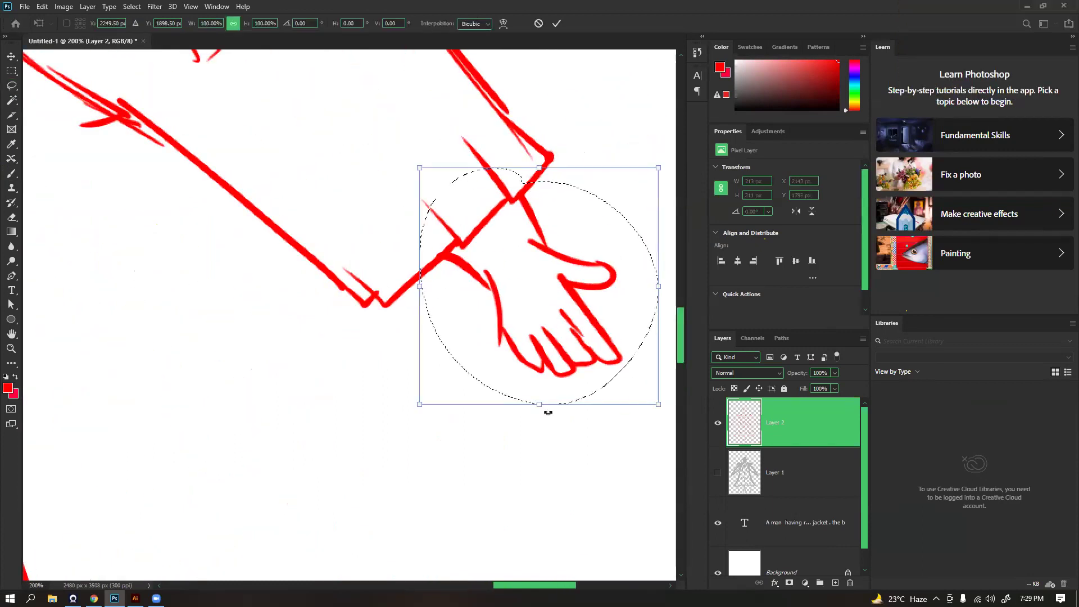
drag(540, 405, 557, 512)
mouse_move(596, 305)
mouse_down()
mouse_move(614, 306)
mouse_move(607, 295)
mouse_up()
drag(376, 503, 339, 538)
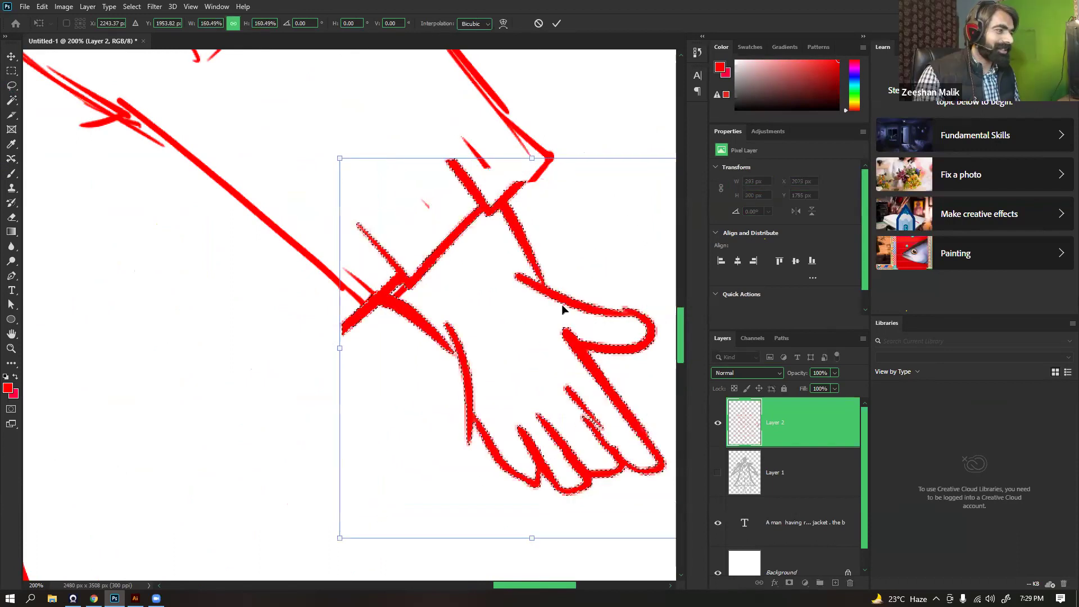
drag(592, 288, 612, 275)
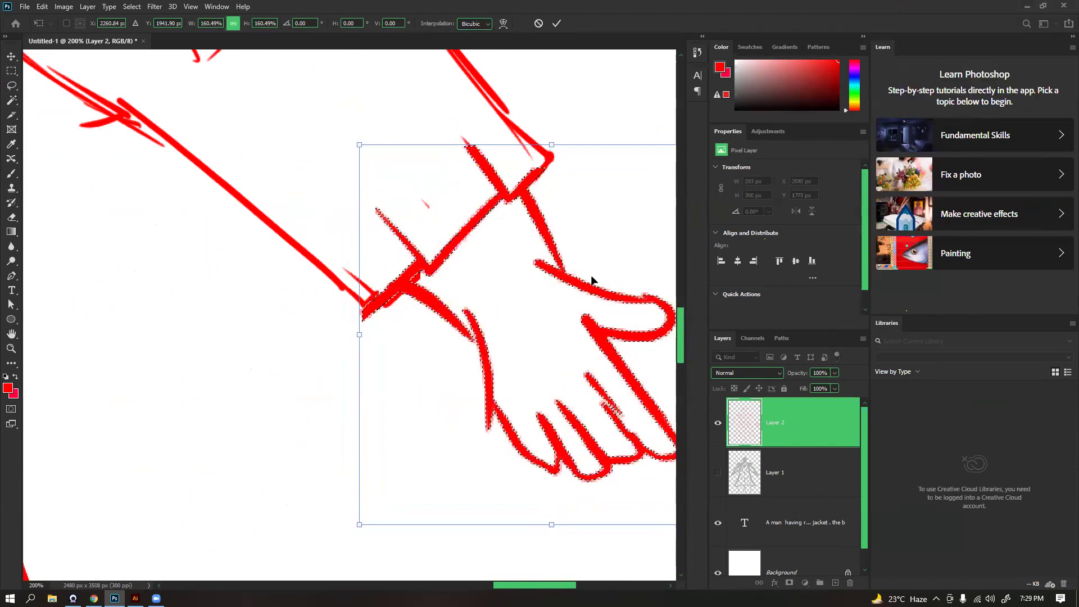
key(Return)
key(ctrl+minus)
key(ctrl+minus)
key(ctrl+minus)
key(ctrl+minus)
key(ctrl+minus)
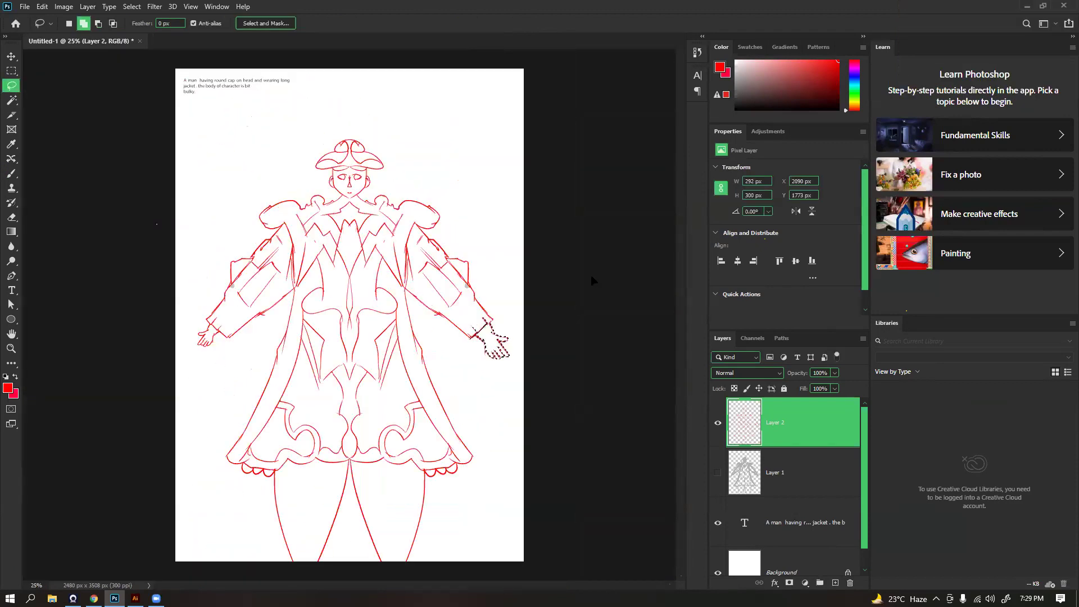
key(ctrl+d)
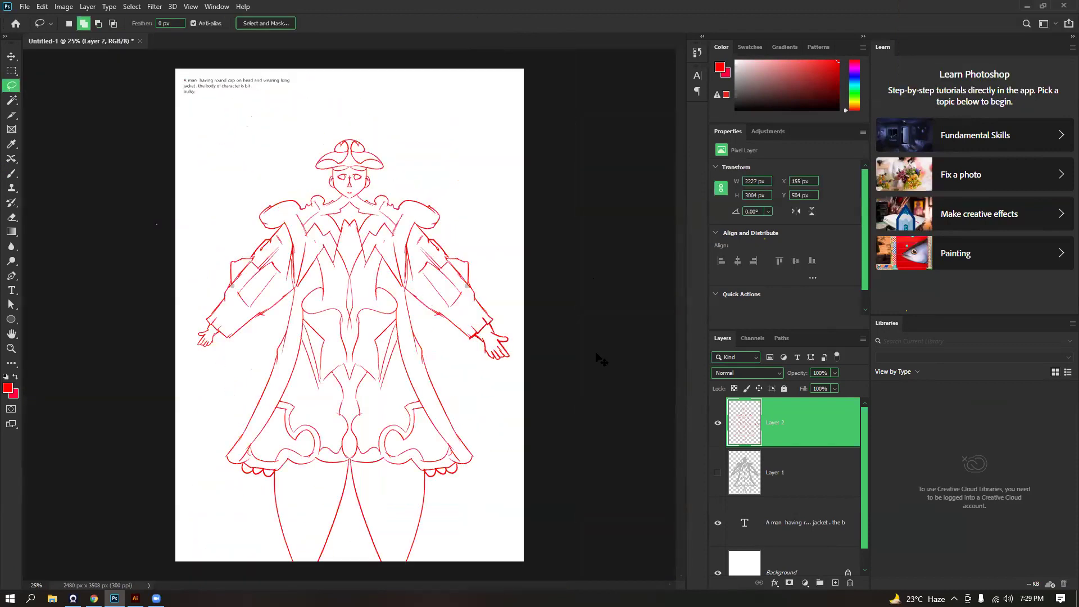
Lasso the hand on the canvas's left side, enlarge it in proportion to the other hand, align it with the cuff, and deselect it
key(ctrl+plus)
drag(330, 364, 393, 339)
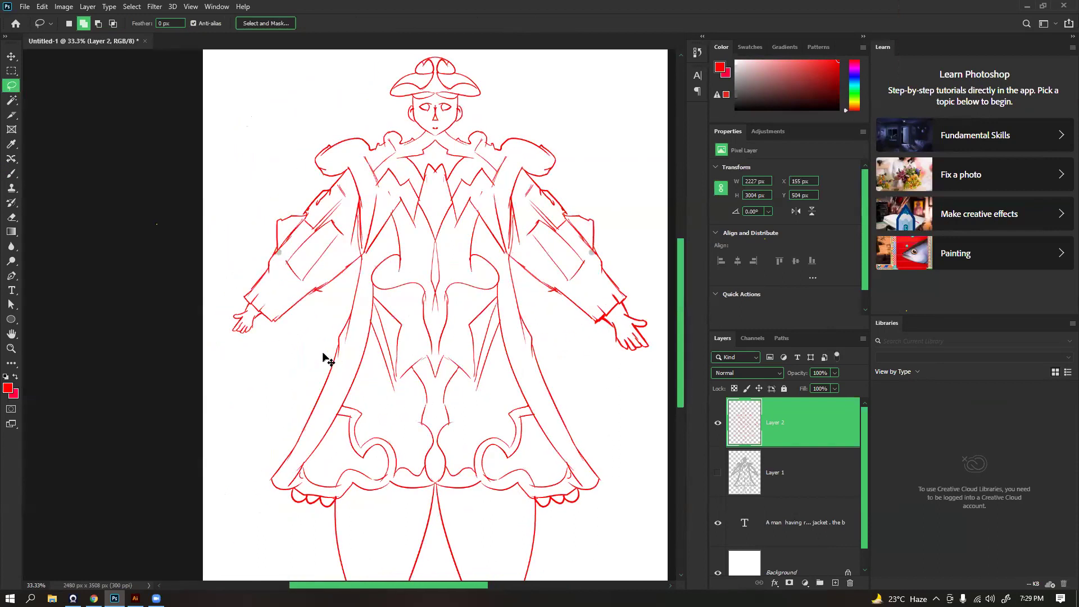
key(ctrl+plus)
key(ctrl+plus)
key(ctrl+plus)
drag(332, 316, 573, 283)
mouse_move(300, 220)
mouse_down()
mouse_move(373, 292)
mouse_move(332, 214)
mouse_up()
key(ctrl+t)
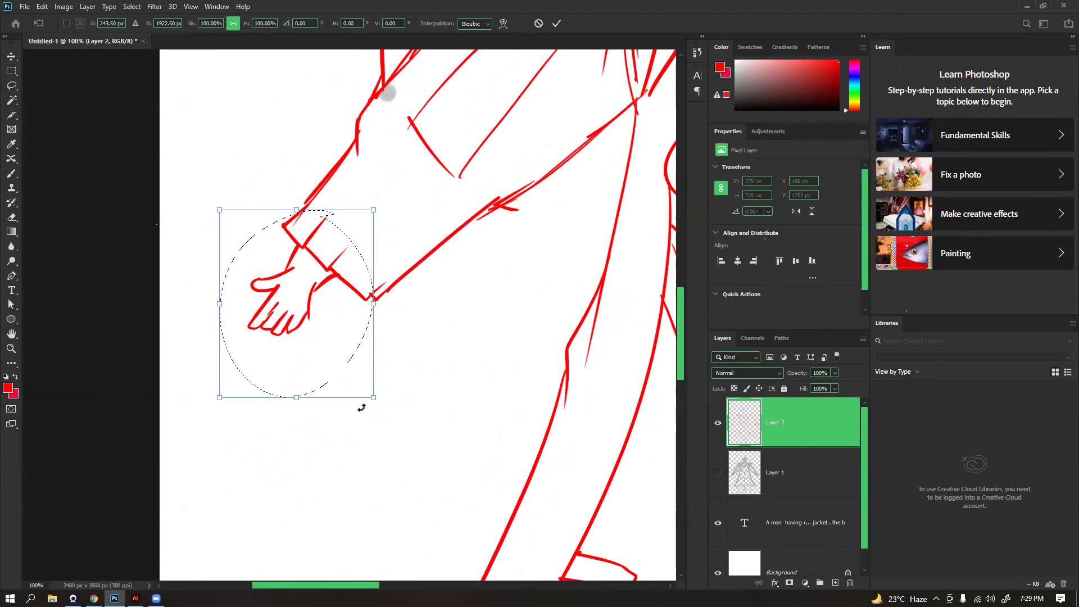
drag(298, 399, 285, 444)
mouse_move(352, 302)
mouse_down()
mouse_move(335, 284)
mouse_move(338, 264)
mouse_move(340, 288)
mouse_up()
drag(410, 460, 429, 482)
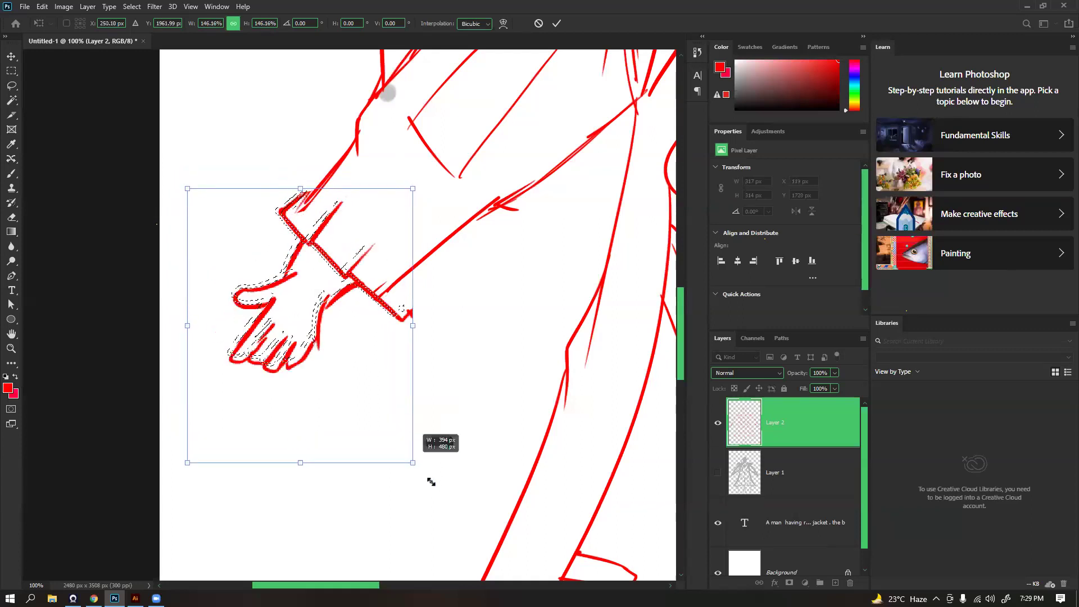
drag(355, 305, 342, 296)
key(Return)
key(l)
key(ctrl+d)
Erase the excess sleeve and cuff lines around the enlarged hand on the canvas's left side
key(e)
mouse_move(431, 332)
mouse_down()
mouse_move(395, 306)
mouse_move(387, 321)
mouse_up()
mouse_move(301, 164)
mouse_down()
mouse_move(311, 164)
mouse_move(275, 211)
mouse_move(287, 187)
mouse_up()
drag(350, 219, 347, 217)
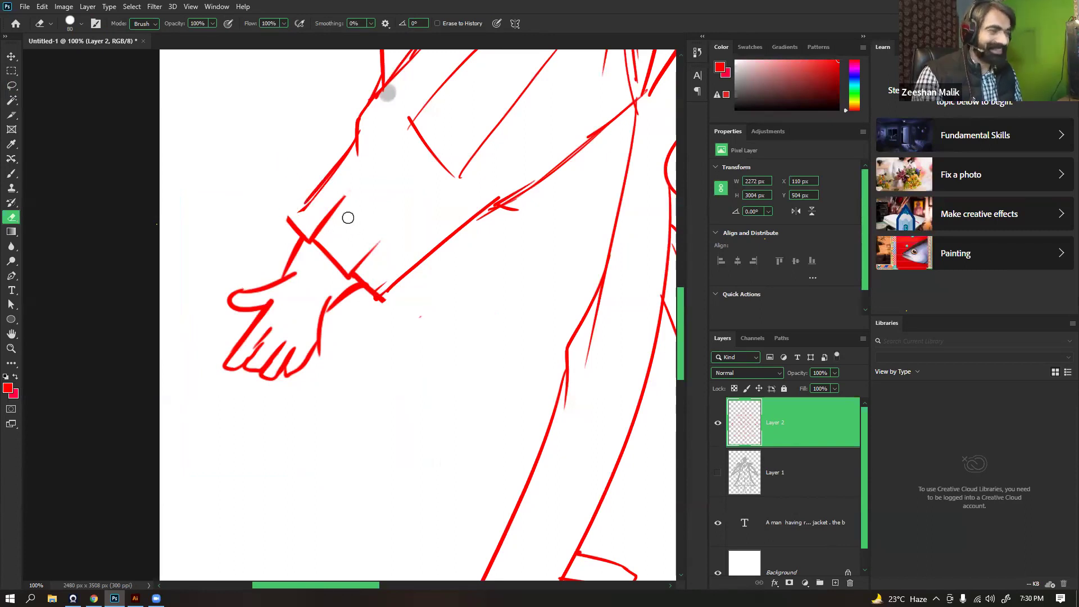
Redraw the cuff edges with the red brush so they join the sleeve outline above the hand on the left side
key(b)
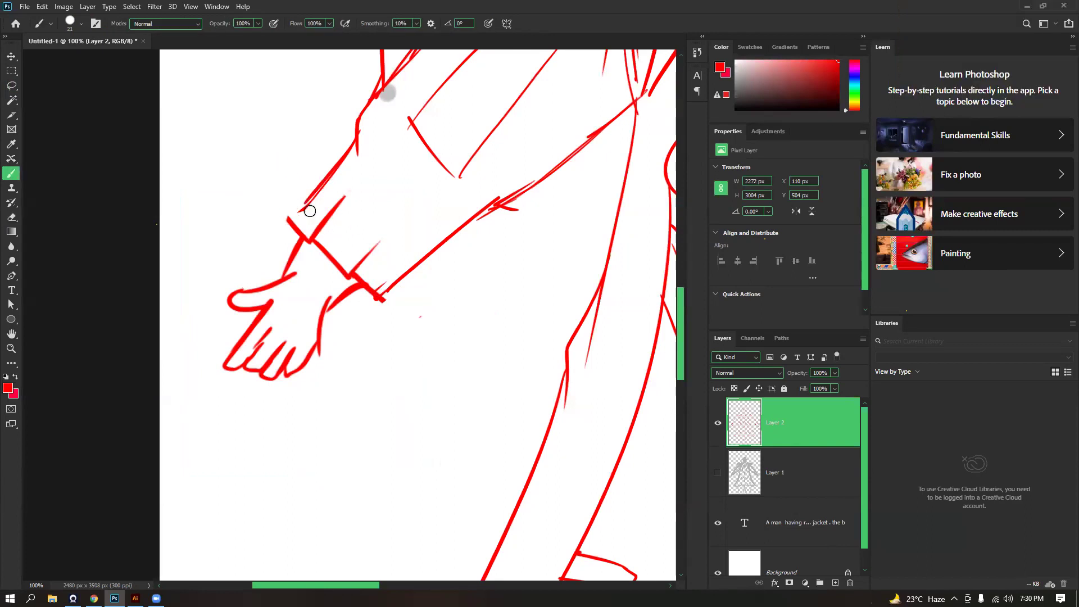
drag(346, 202, 347, 208)
drag(291, 229, 332, 189)
drag(386, 300, 415, 269)
key(ctrl+minus)
key(ctrl+minus)
key(ctrl+minus)
key(ctrl+minus)
key(ctrl+minus)
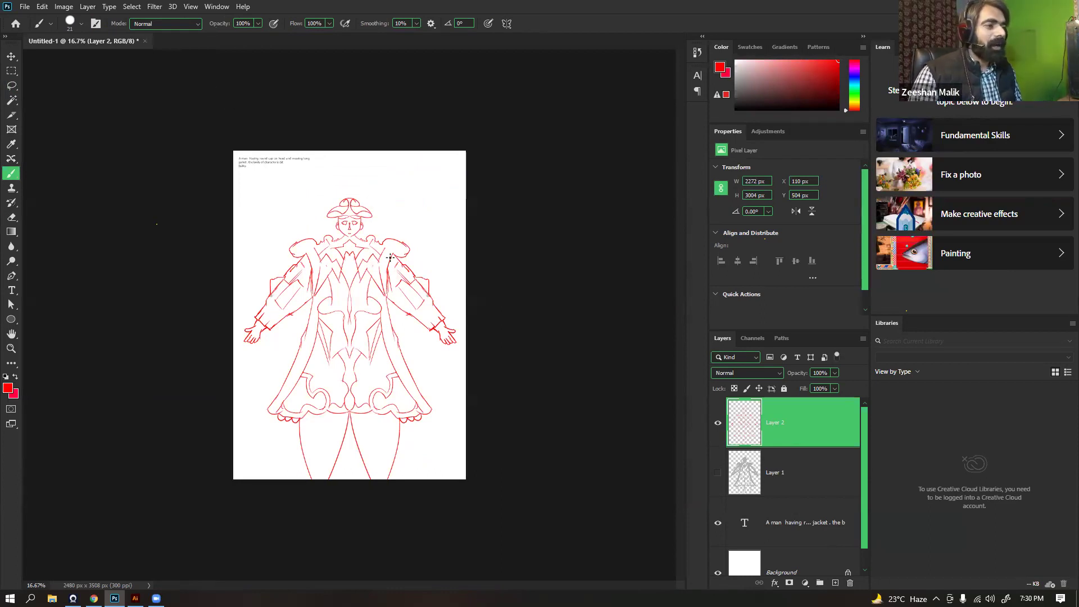
Hide the description text layer and save the drawing on the computer as the JPEG Untitled-1 at maximum quality 12
click(718, 522)
click(25, 6)
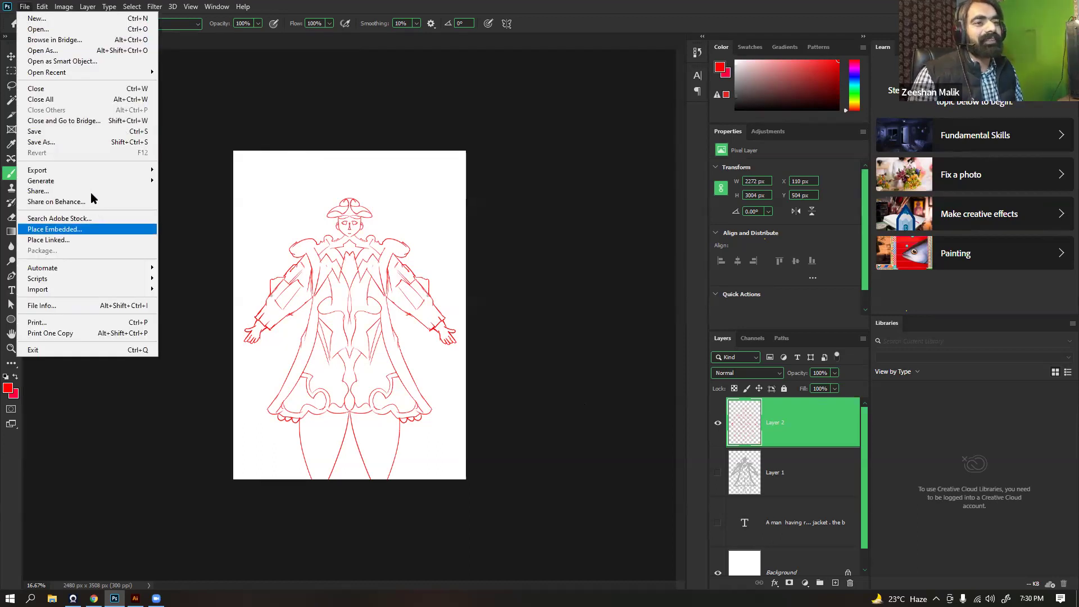
click(83, 142)
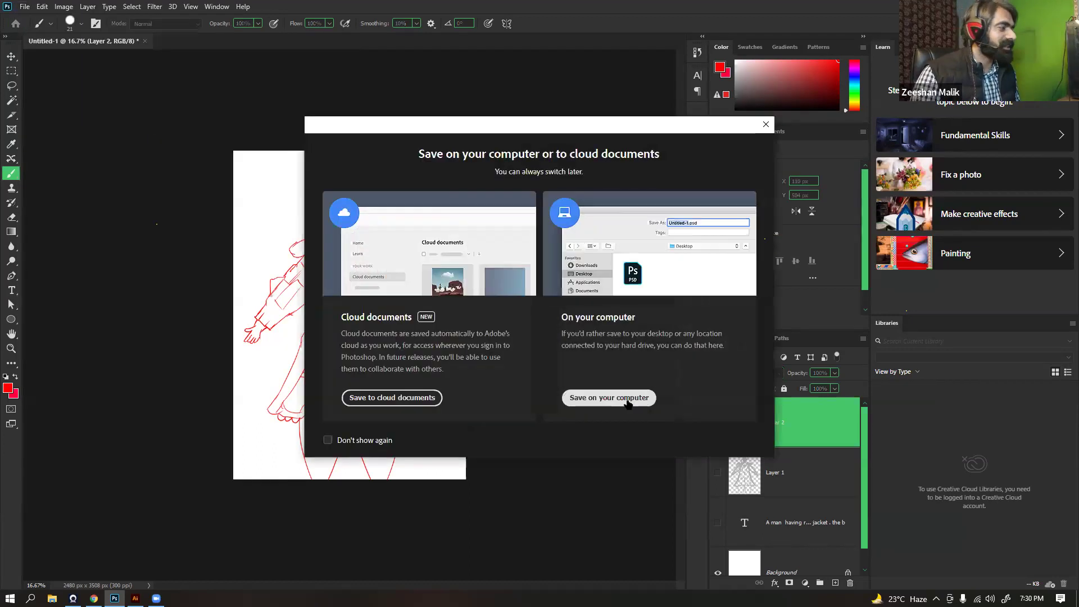
click(626, 399)
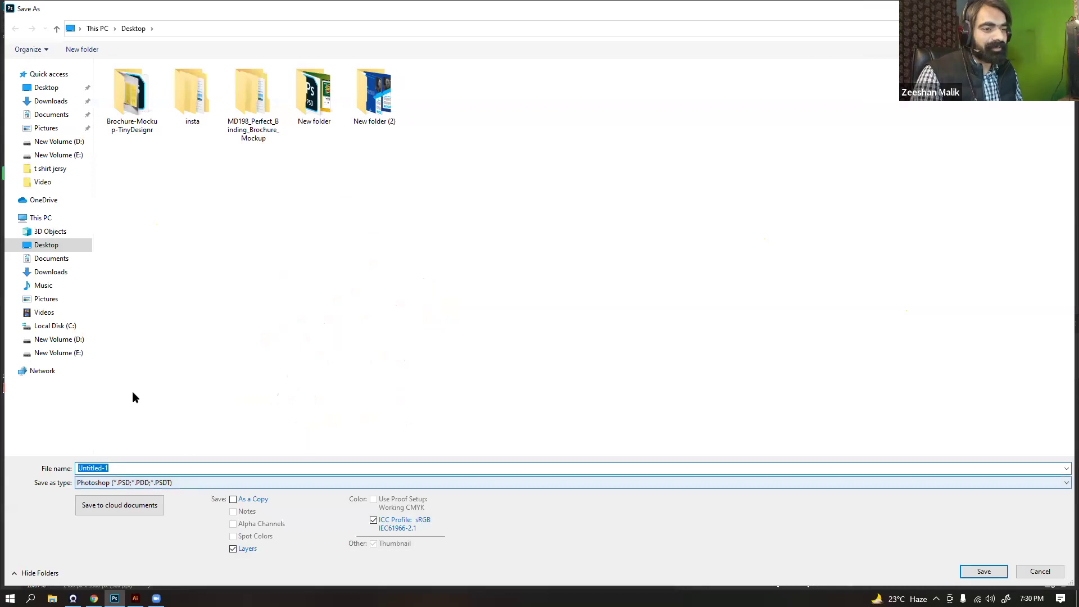
click(281, 482)
click(138, 373)
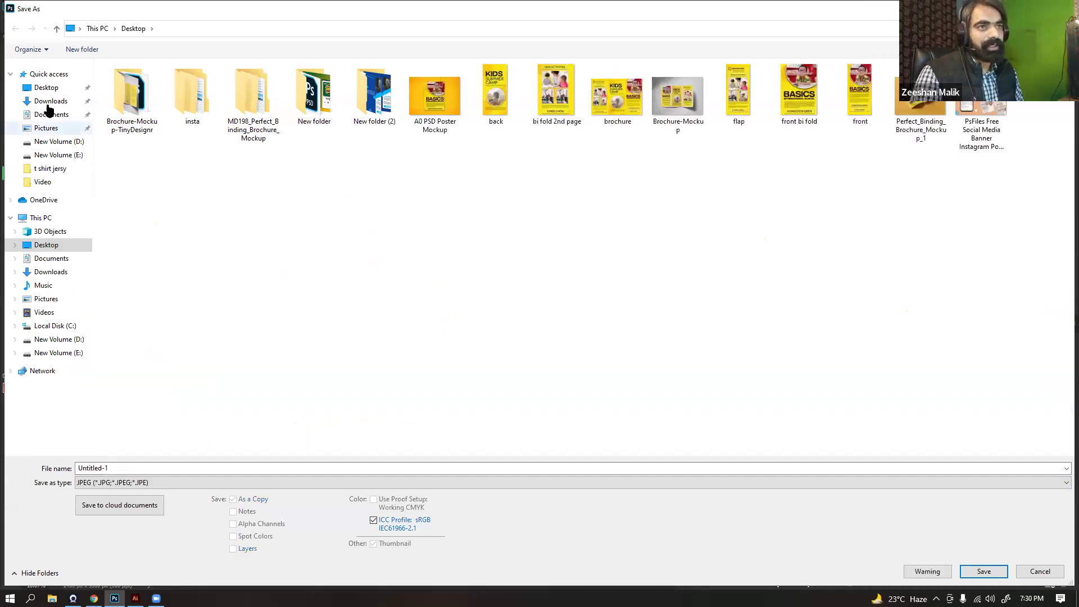
click(982, 570)
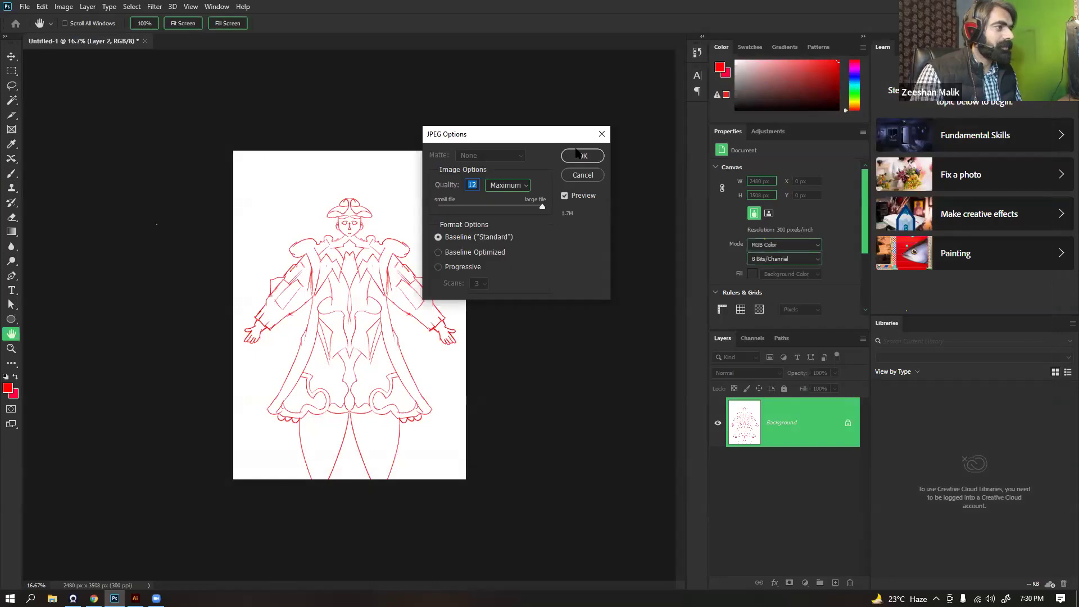
click(579, 154)
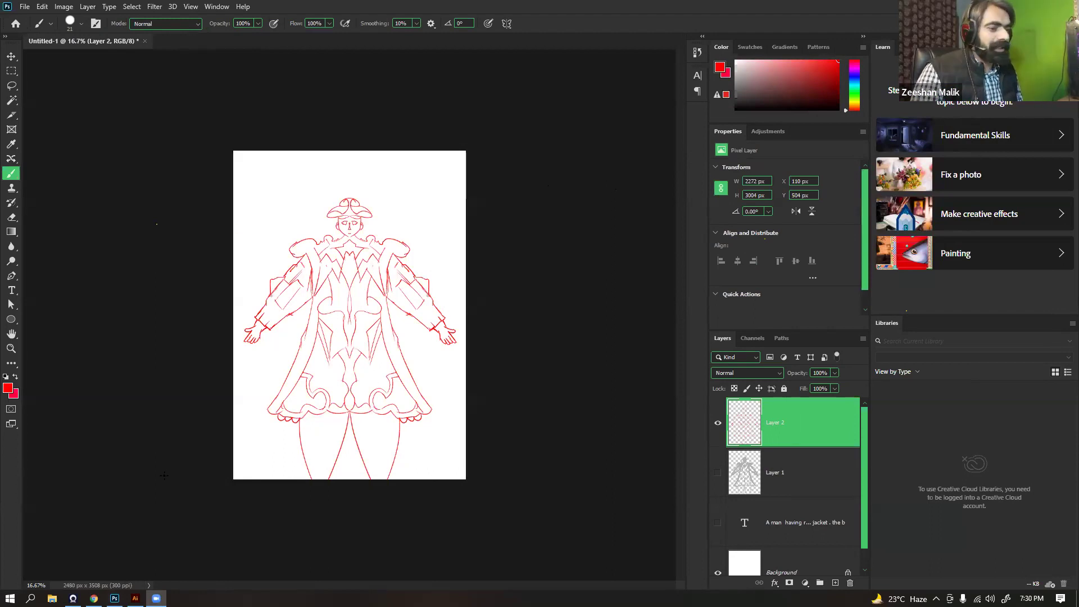
Switch to Illustrator and create an A4 print document, 210 x 297 mm, with the RGB color mode
click(135, 599)
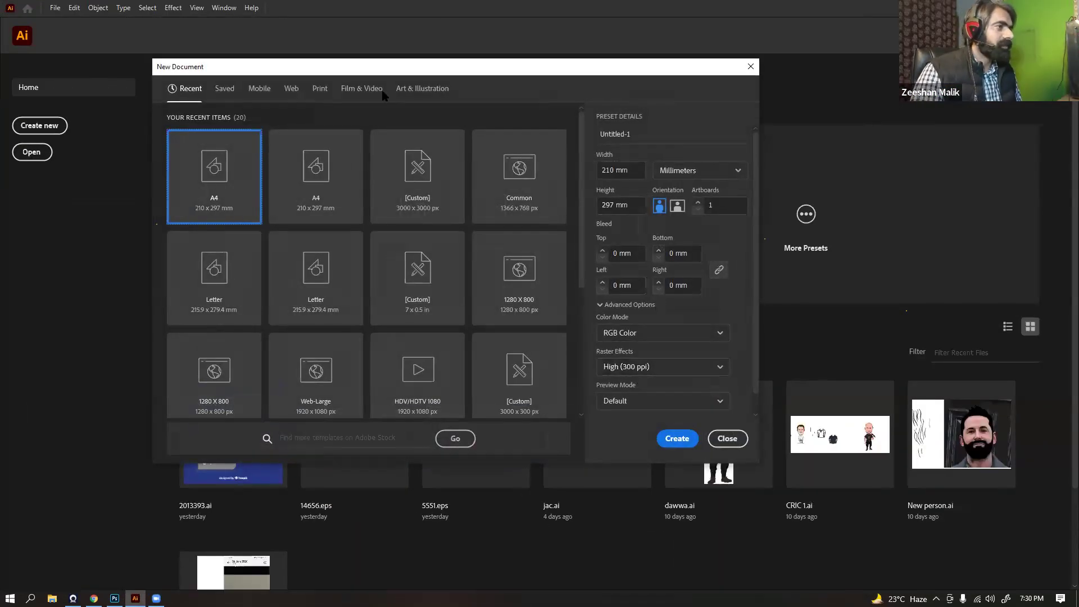
click(319, 90)
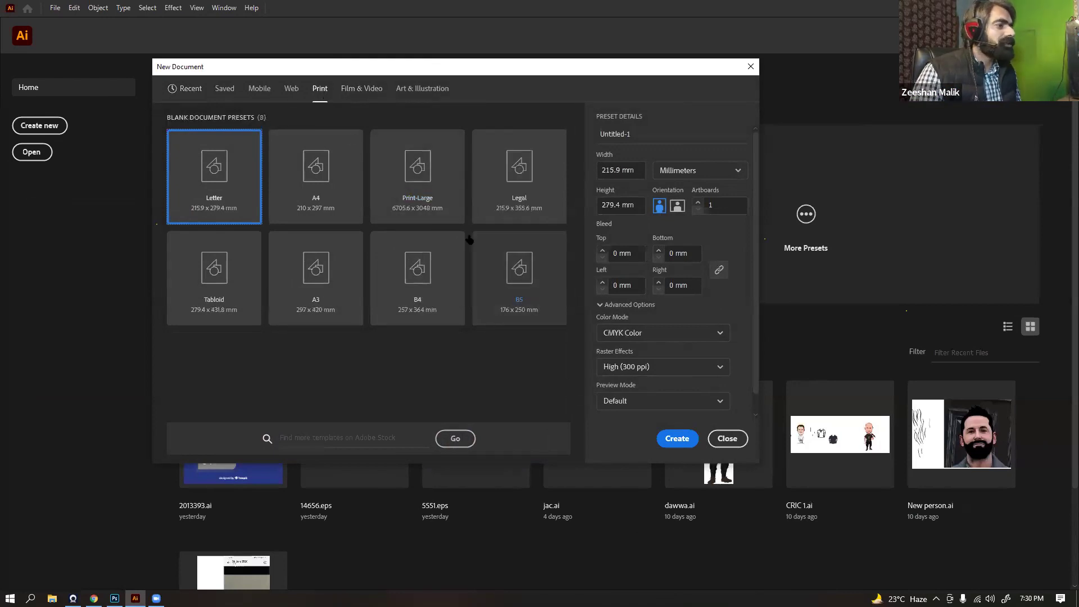
click(316, 194)
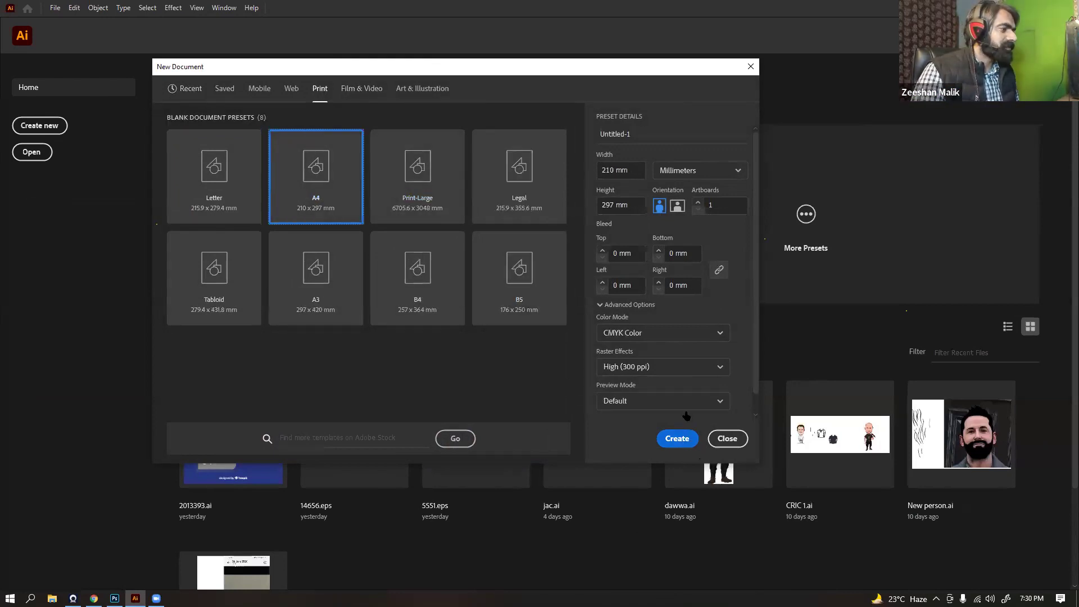
click(673, 336)
click(648, 357)
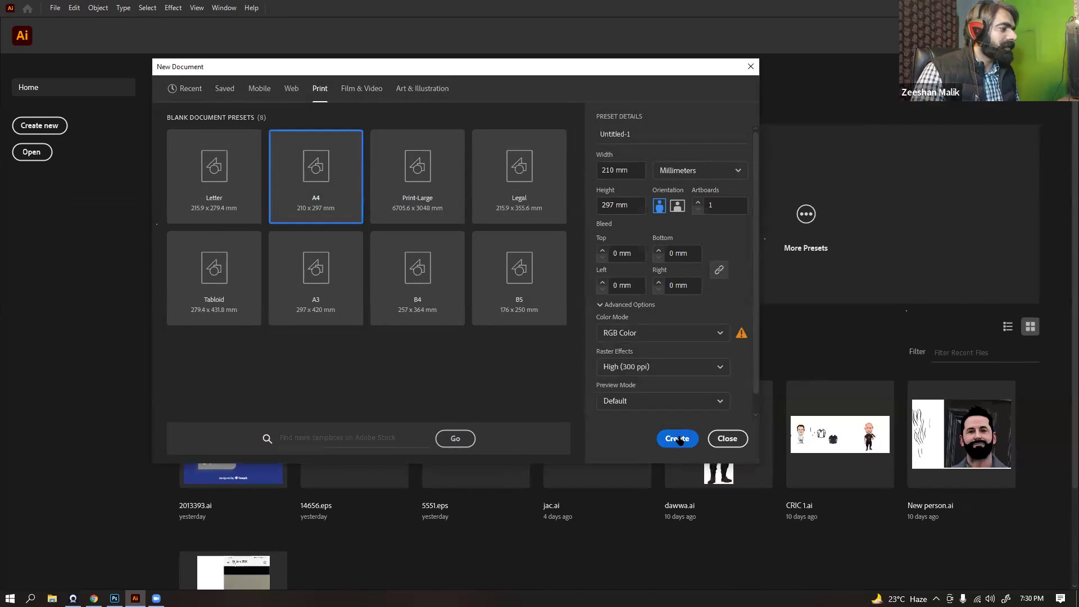
click(676, 438)
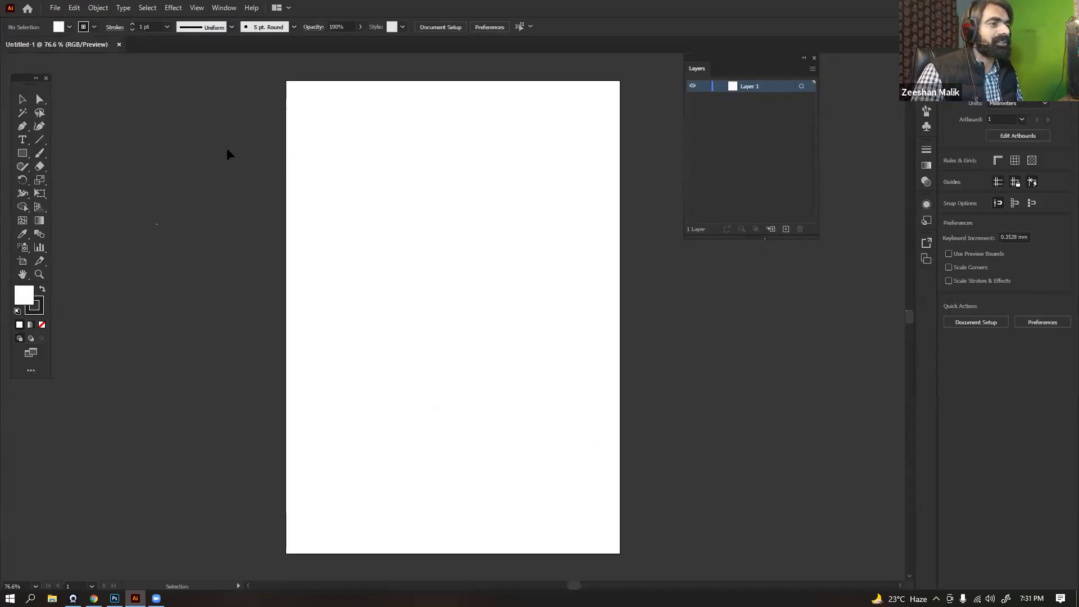
Place the exported character sketch in the document, scale it down to the artboard's width and position it over the artboard
click(55, 7)
click(161, 209)
double_click(260, 187)
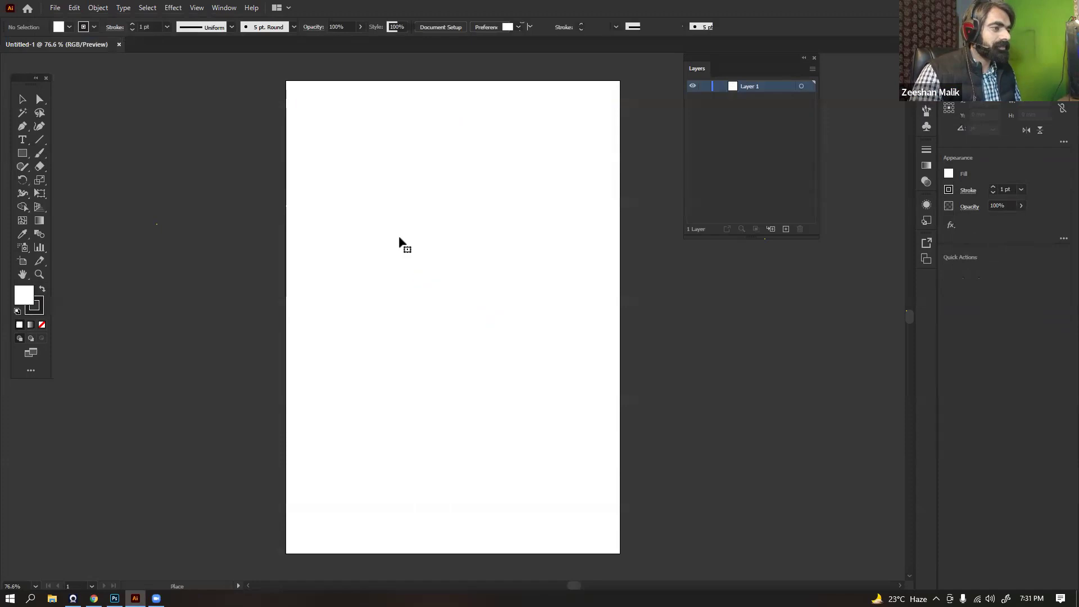
click(400, 243)
drag(599, 416, 498, 277)
mouse_move(471, 346)
mouse_down()
mouse_move(477, 314)
mouse_move(478, 332)
mouse_up()
Lock the sketch's Layer 1 and add a new layer above it
click(705, 86)
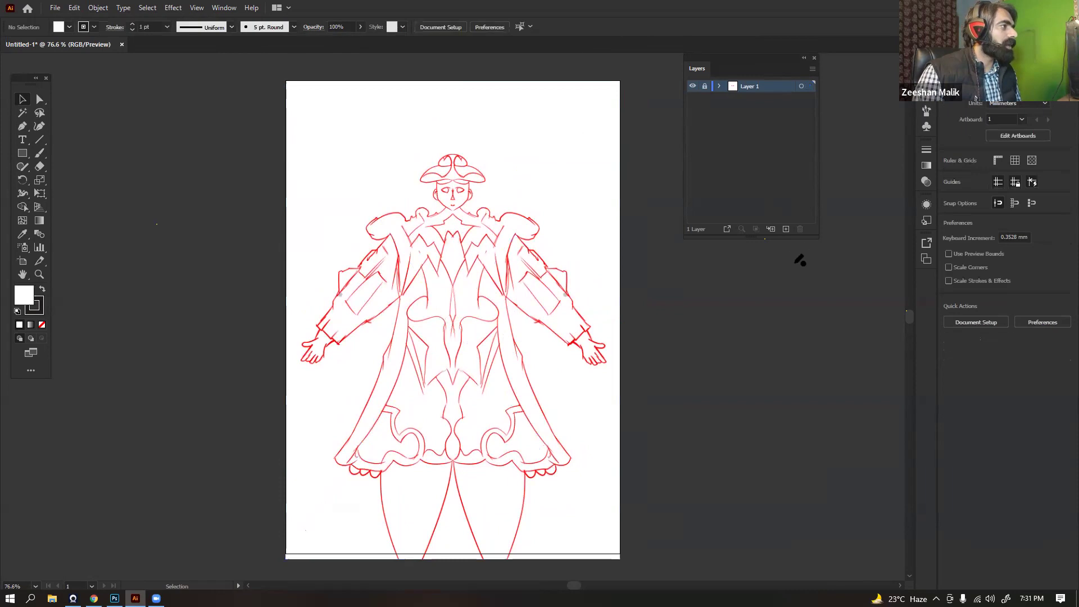
click(785, 230)
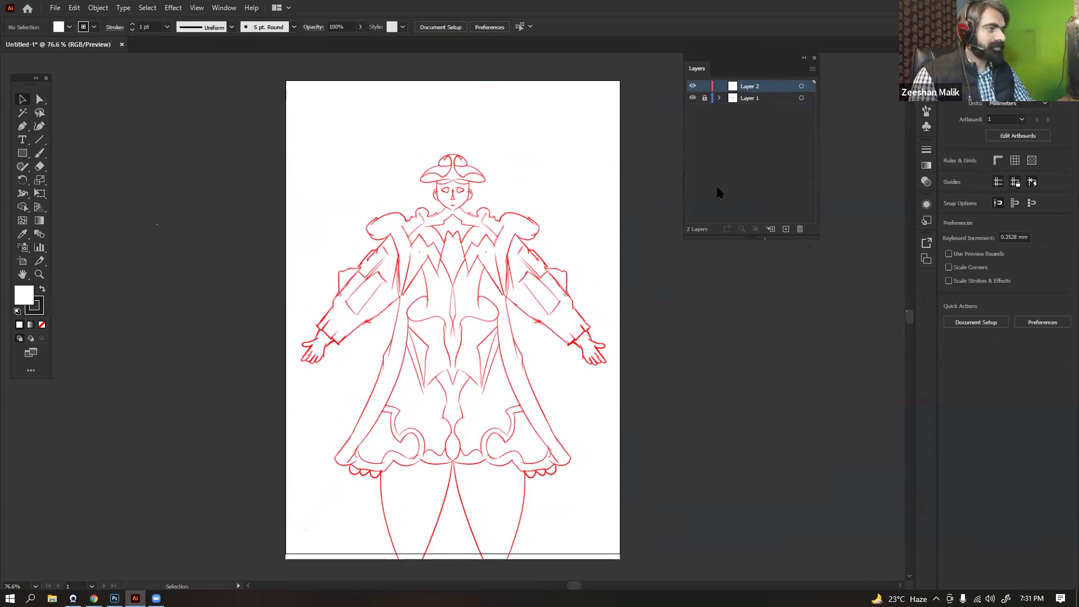
Draw a very thin horizontal ellipse about 38.8 mm wide and 1.35 mm high in the empty area outside the artboard
key(ctrl+plus)
key(ctrl+plus)
drag(383, 267, 420, 330)
click(294, 27)
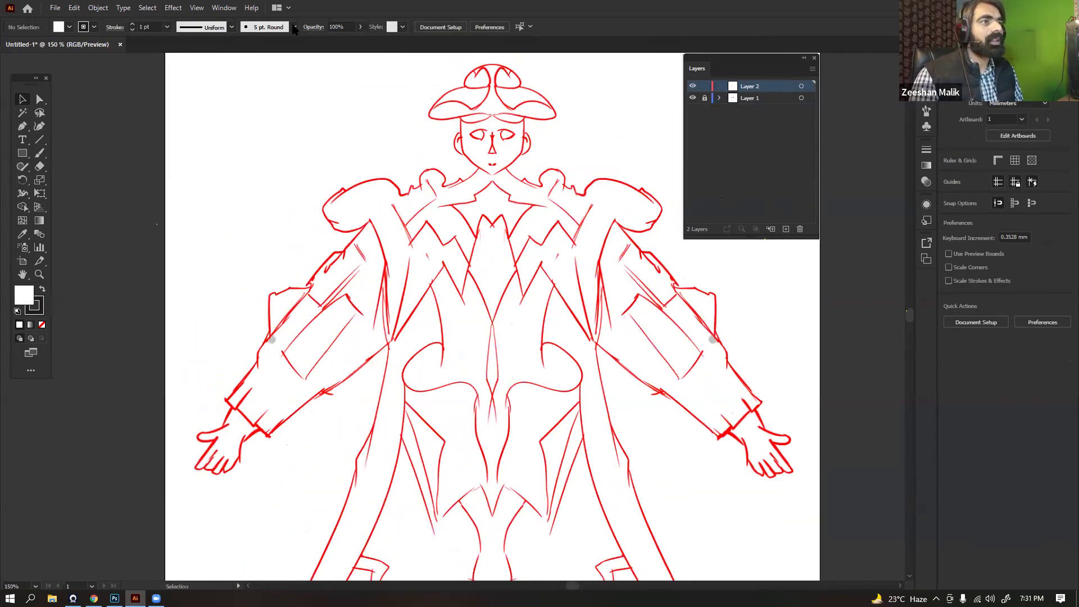
click(120, 191)
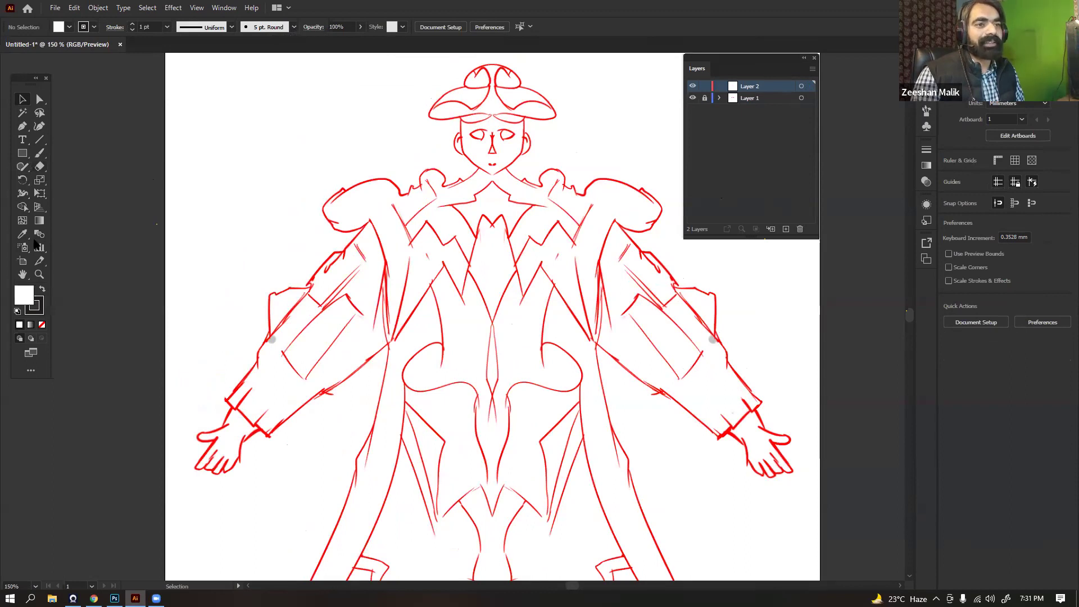
click(23, 156)
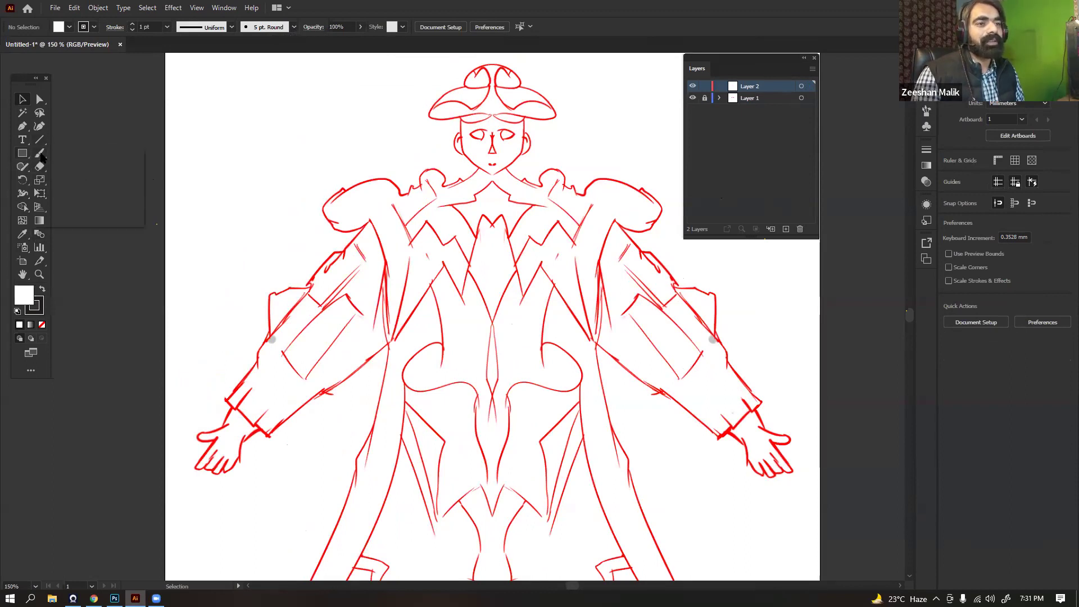
key(l)
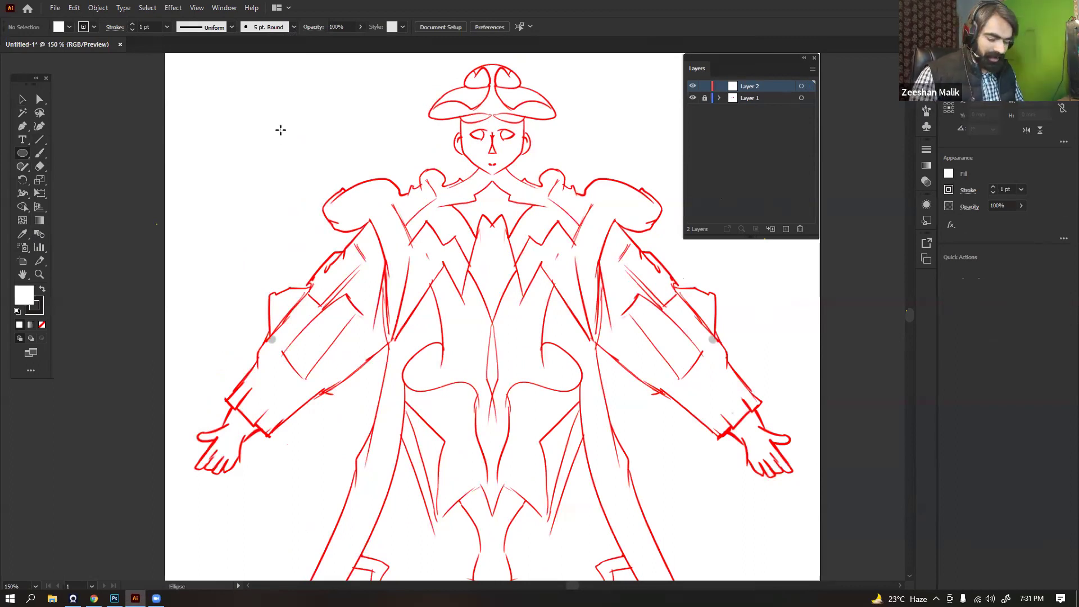
scroll(259, 151, up, 3)
drag(261, 151, 495, 191)
drag(185, 169, 465, 195)
drag(188, 169, 511, 180)
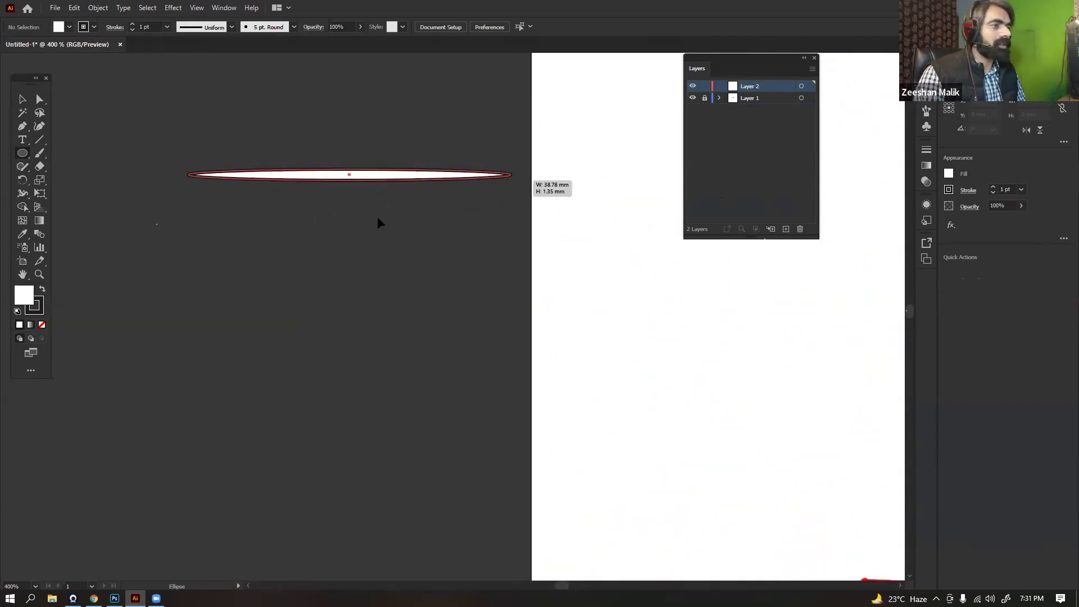
Remove the thin ellipse's stroke and set its fill to solid black, 000000
key(v)
click(42, 325)
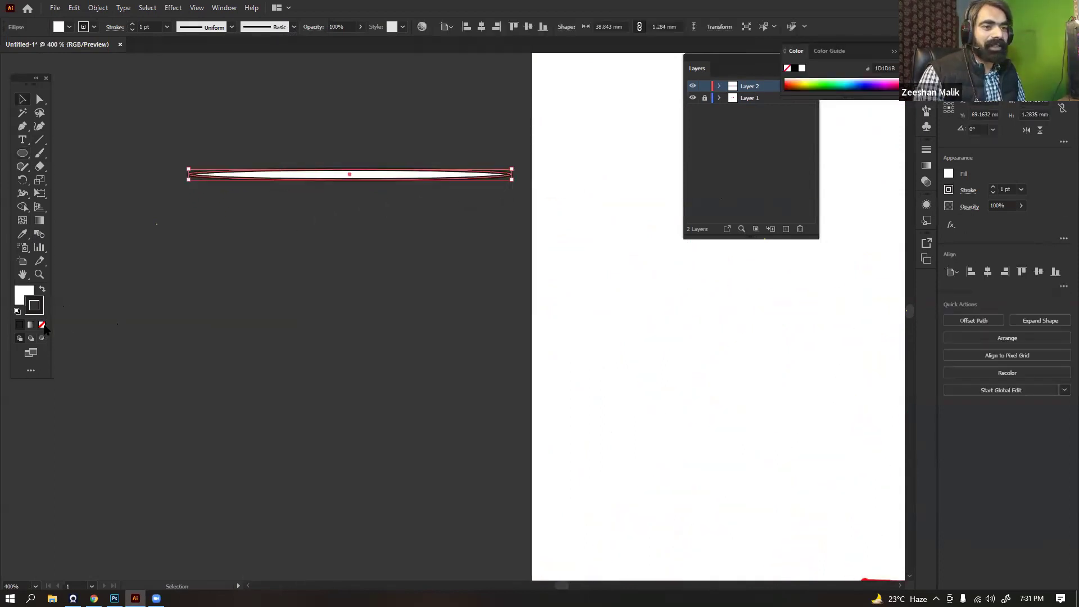
double_click(29, 294)
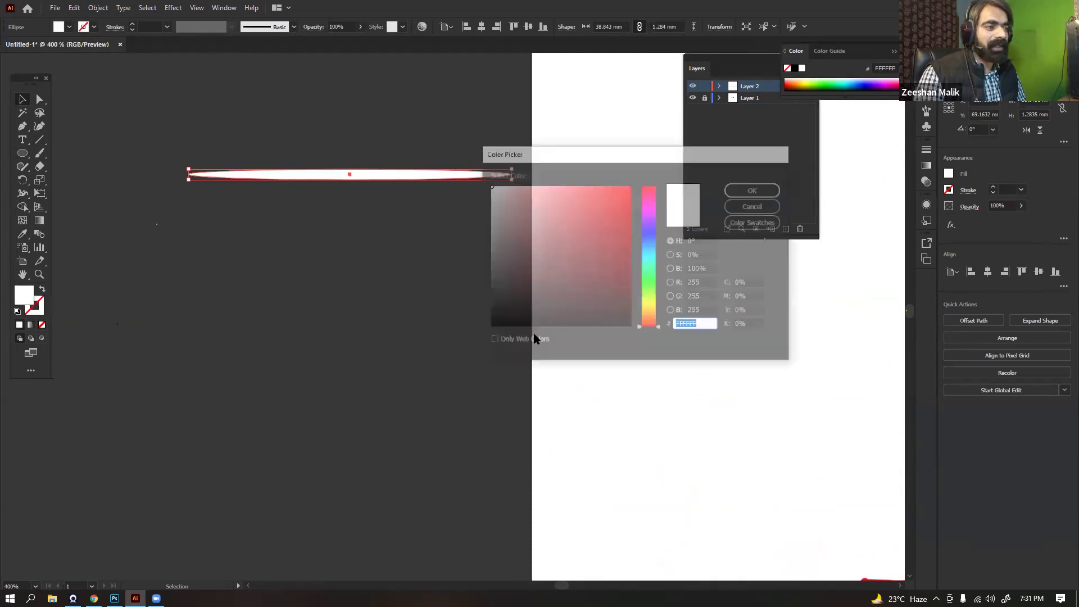
click(487, 327)
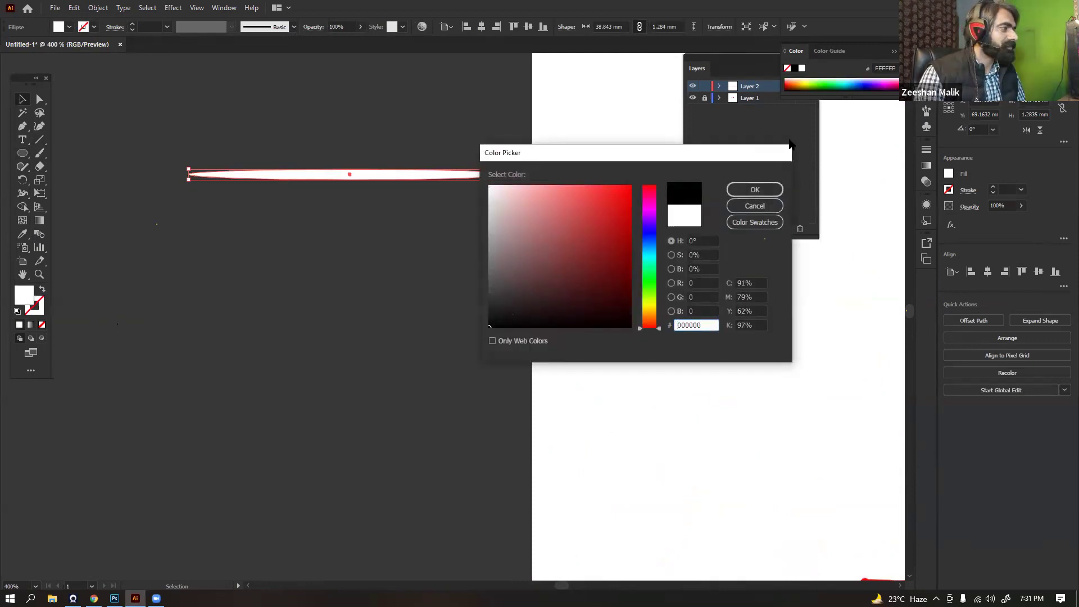
click(760, 191)
Flatten the black ellipse to about 0.47 mm high, keeping its length
drag(315, 246, 328, 265)
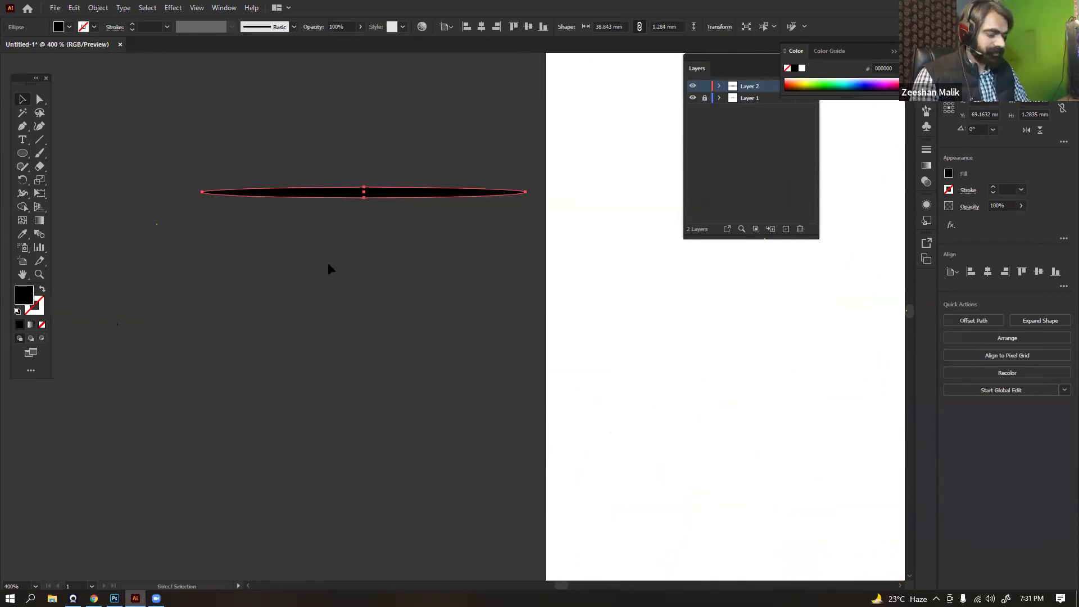
key(ctrl+plus)
key(ctrl+plus)
drag(418, 331, 458, 259)
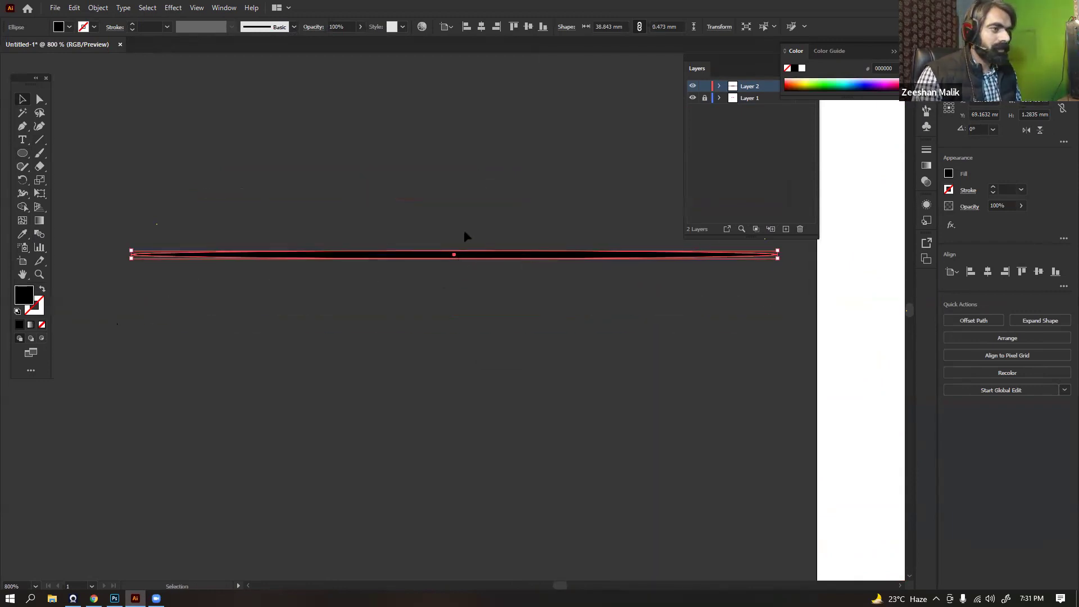
click(415, 226)
drag(537, 338, 539, 341)
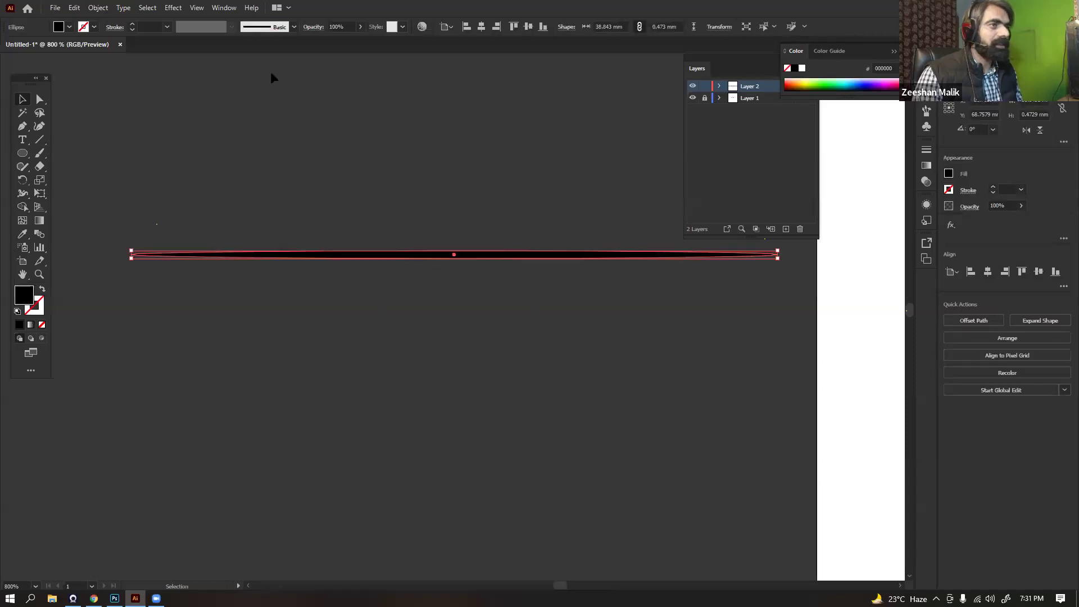
Define the thin black ellipse as a new Art Brush with the default options, and delete the original ellipse
click(294, 27)
click(266, 114)
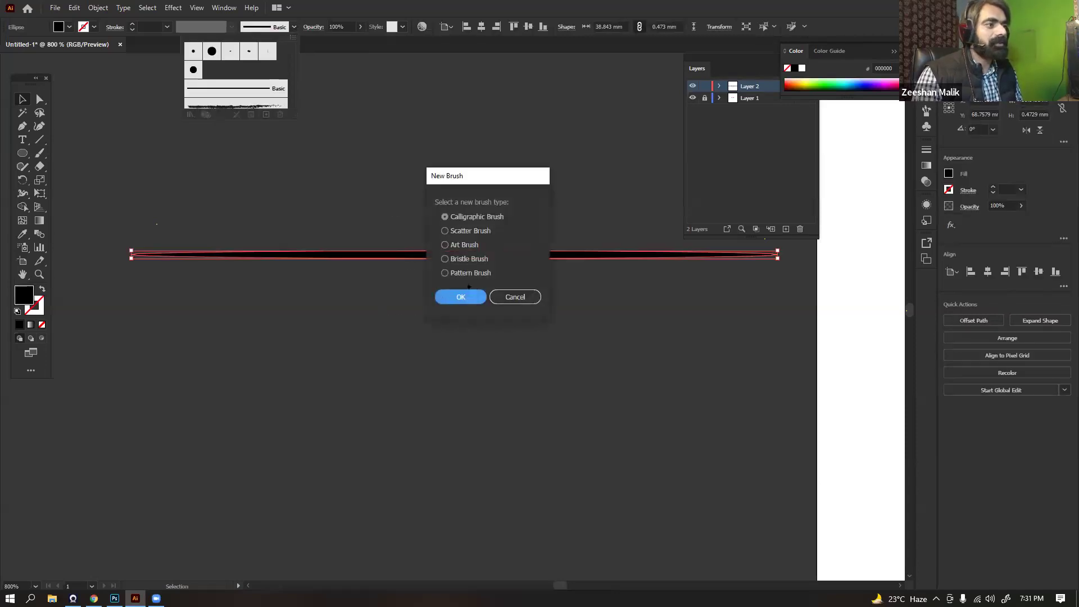
click(474, 246)
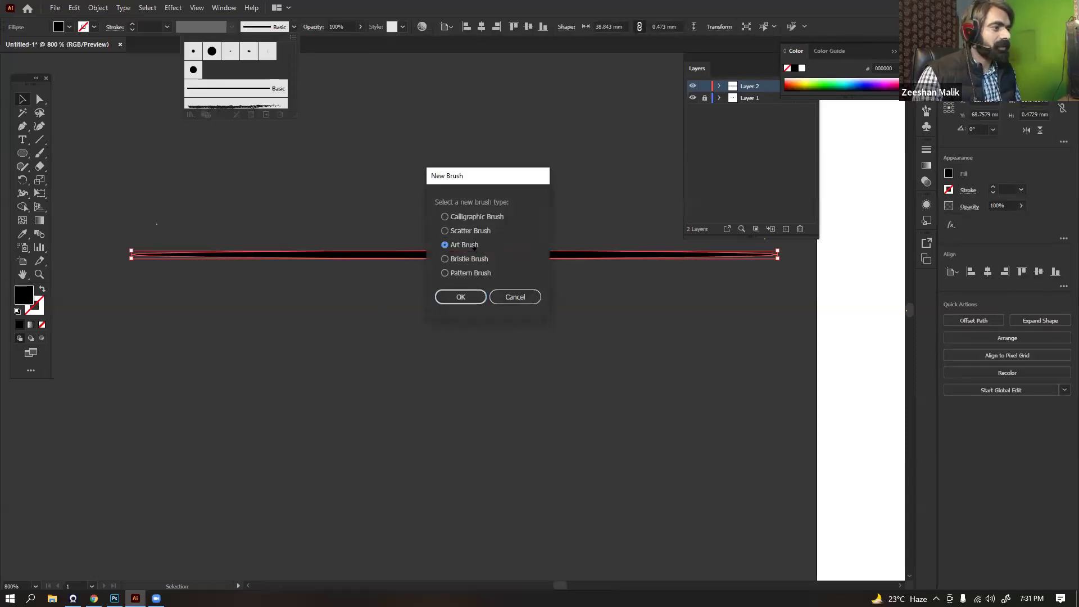
click(461, 297)
click(553, 425)
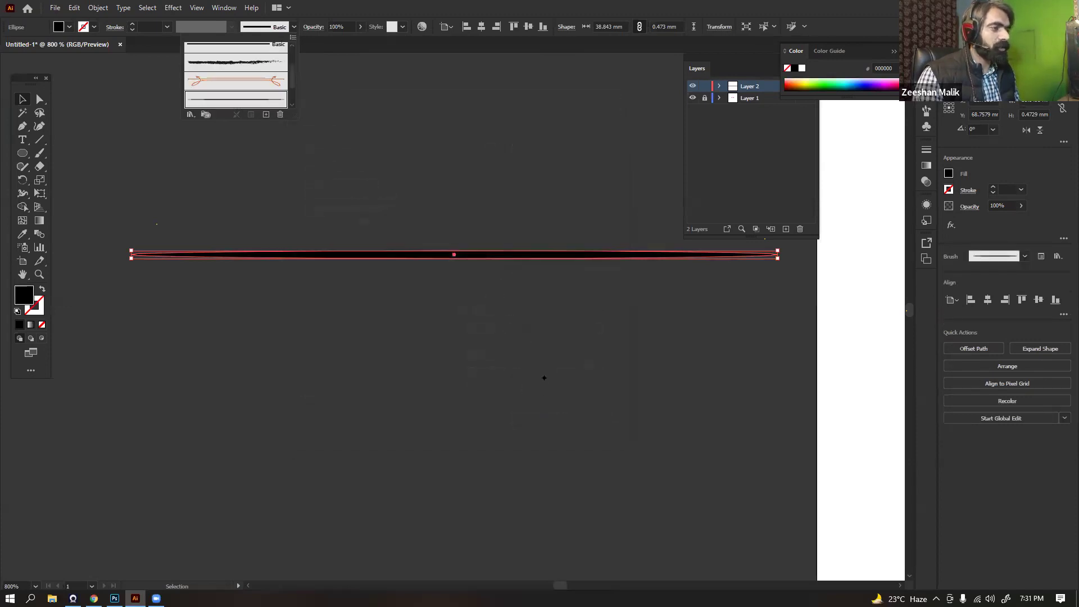
click(438, 167)
key(Delete)
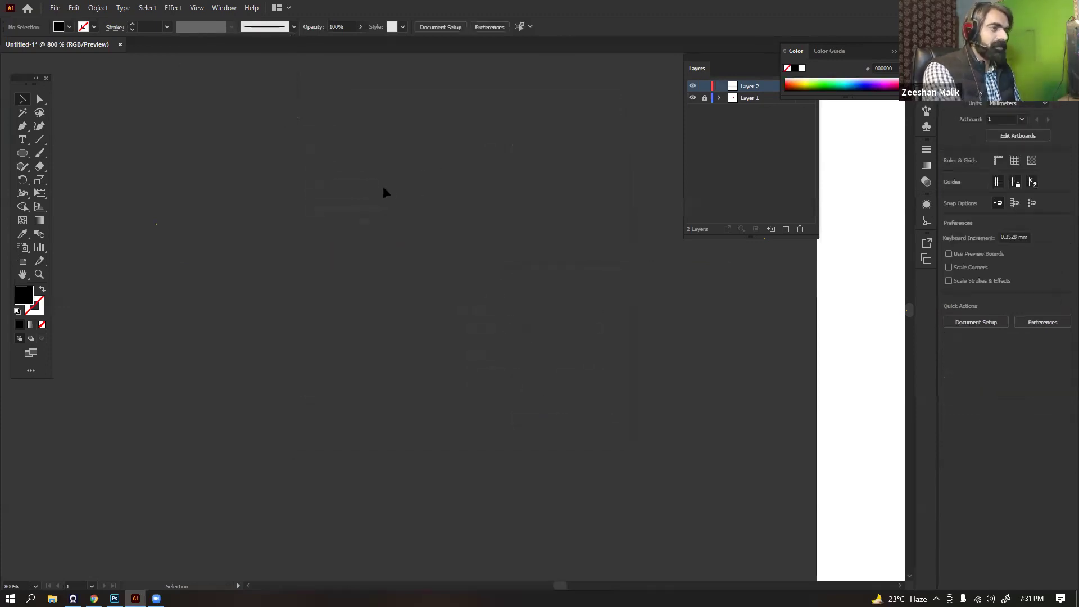
Paint several long curved test strokes with the new art brush in the empty area beside the artboard
key(b)
drag(316, 197, 423, 391)
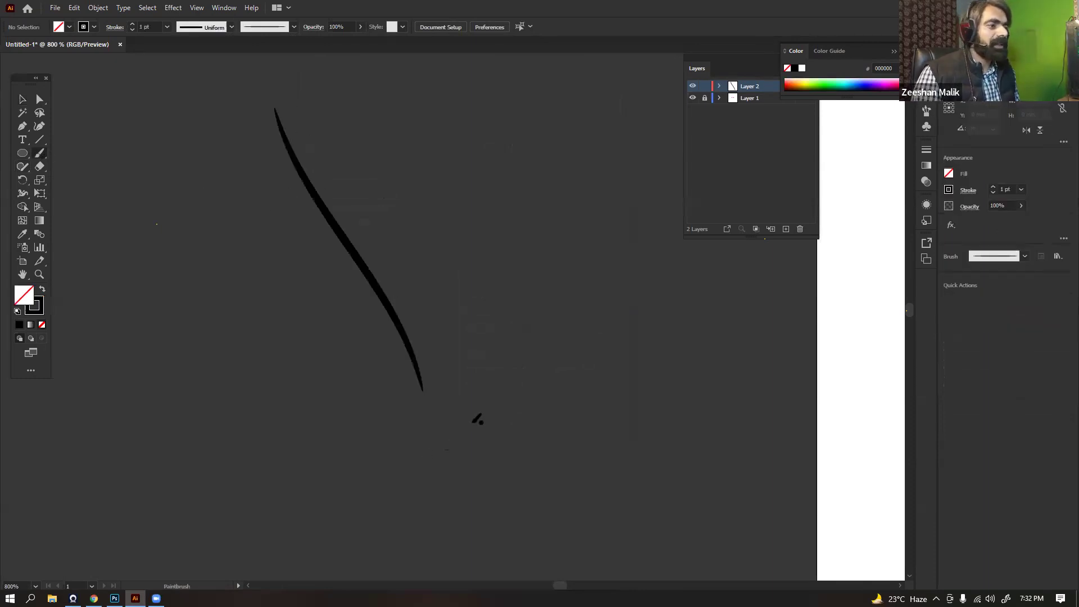
mouse_move(436, 147)
mouse_down()
mouse_move(440, 216)
mouse_move(554, 521)
mouse_up()
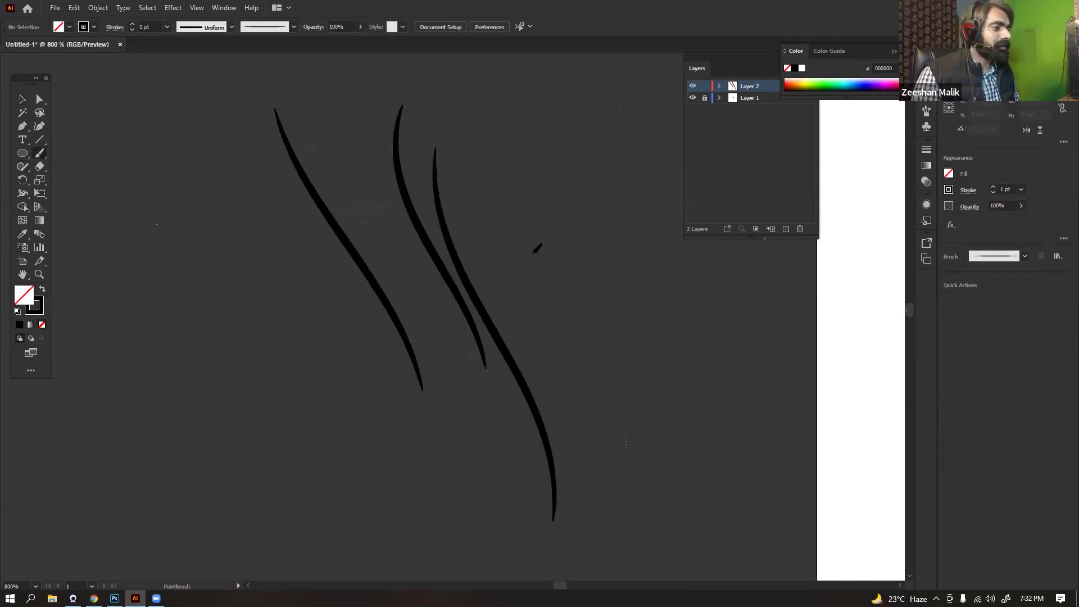
drag(534, 253, 544, 172)
key(ctrl+minus)
key(ctrl+minus)
key(ctrl+minus)
mouse_move(635, 361)
mouse_down()
mouse_move(279, 251)
mouse_move(415, 282)
mouse_up()
drag(242, 133, 290, 410)
Set the brush stroke weight to 0.75 pt and paint a short test stroke beside the artboard
click(167, 26)
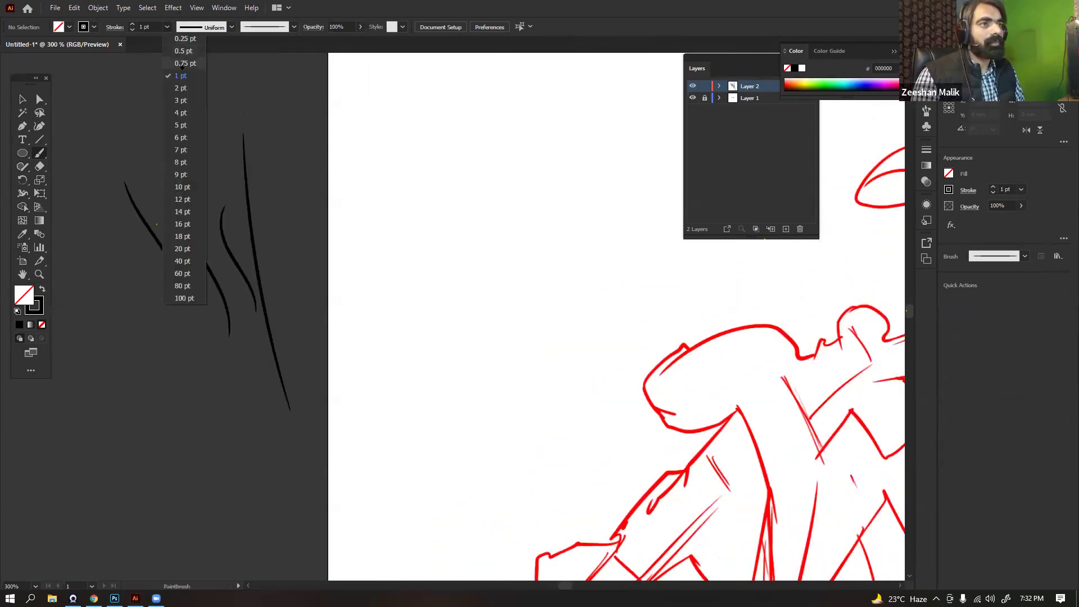
click(173, 54)
drag(304, 359, 313, 401)
Trace both sides of the face down to the chin with the Paintbrush, and accept its options with fidelity at Smooth
drag(368, 318, 175, 307)
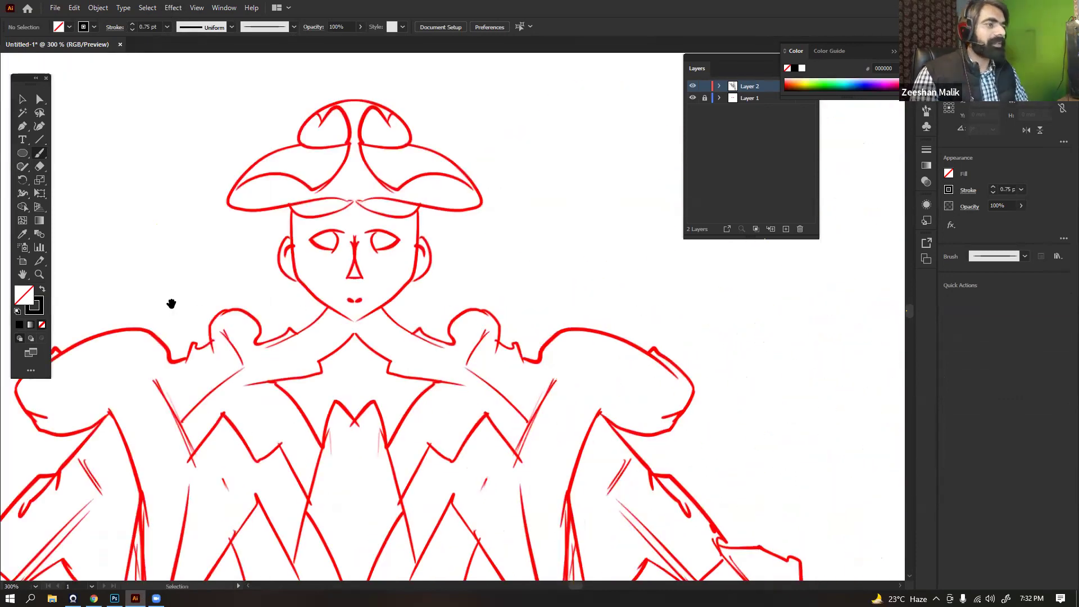
key(ctrl+plus)
mouse_move(246, 236)
mouse_down()
mouse_move(309, 294)
mouse_move(301, 231)
mouse_up()
key(ctrl+z)
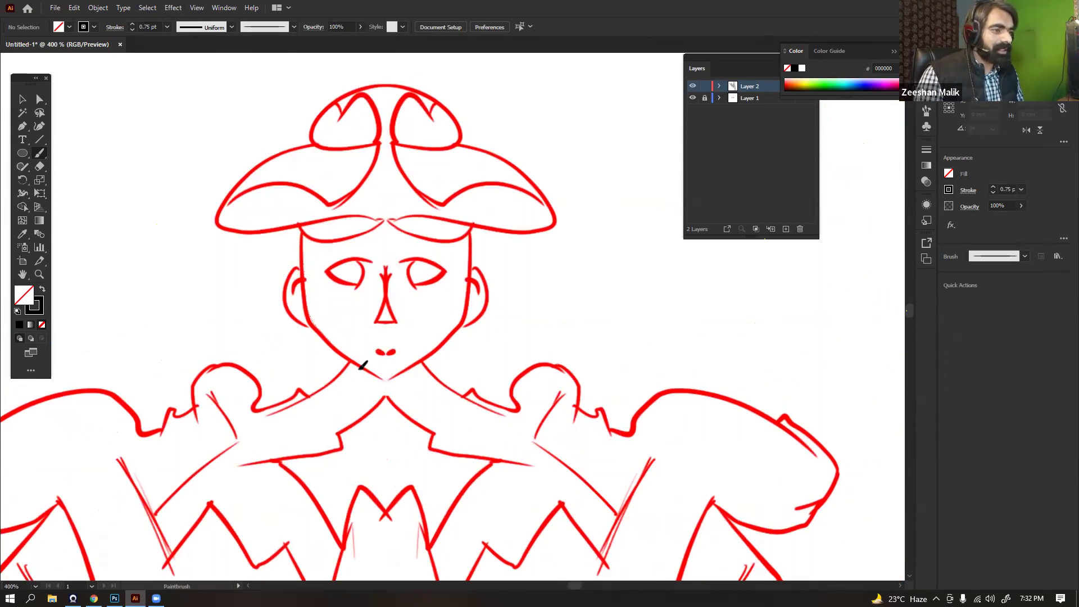
drag(302, 235, 393, 383)
mouse_move(497, 240)
mouse_down()
mouse_move(506, 220)
mouse_move(489, 232)
mouse_move(500, 212)
mouse_move(530, 204)
mouse_move(540, 145)
mouse_up()
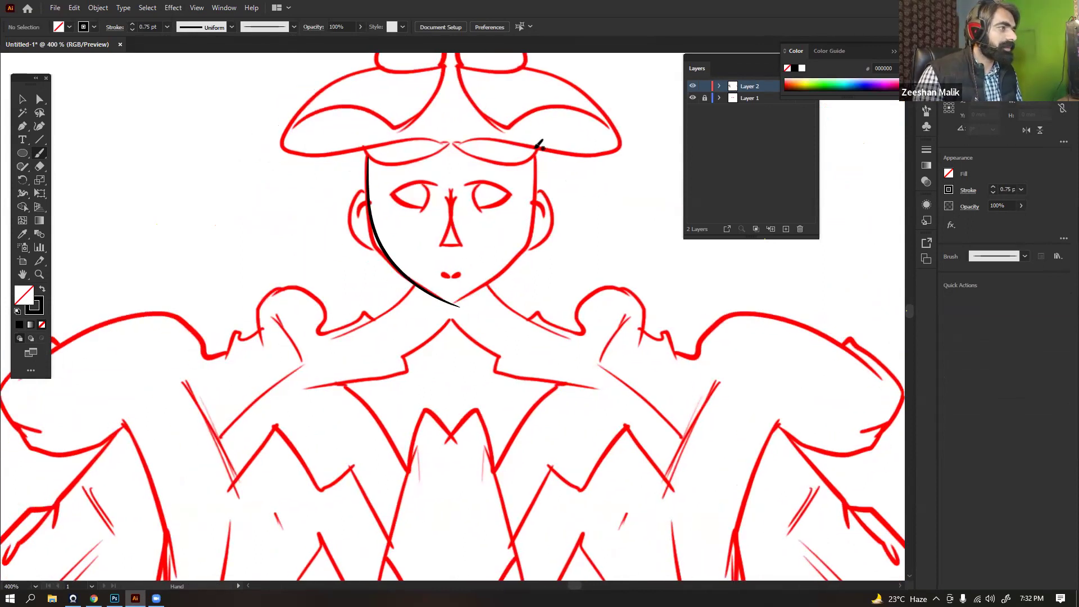
drag(473, 291, 456, 302)
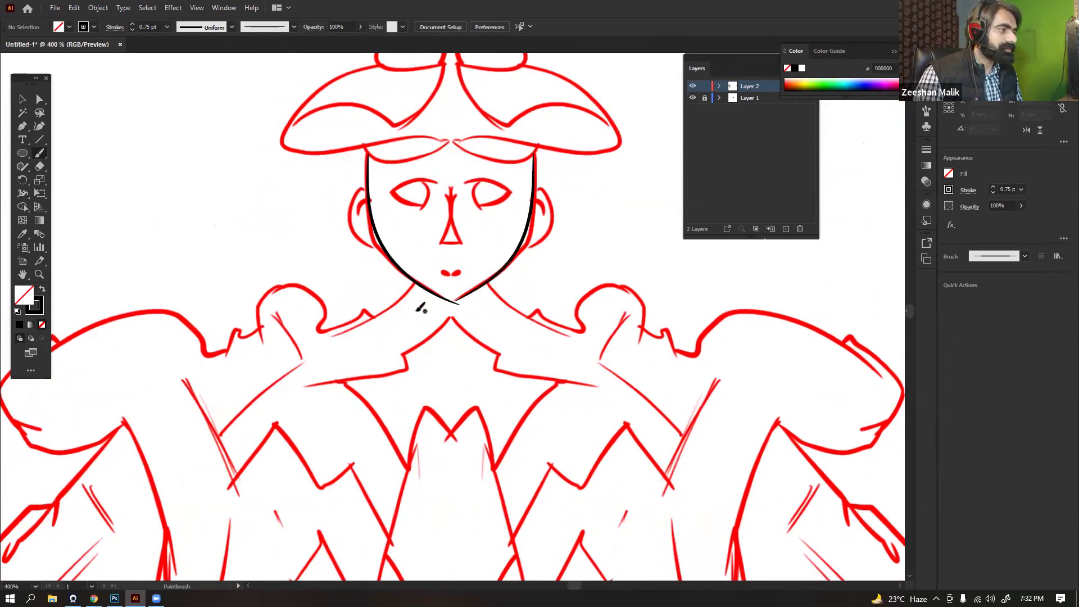
key(ctrl+z)
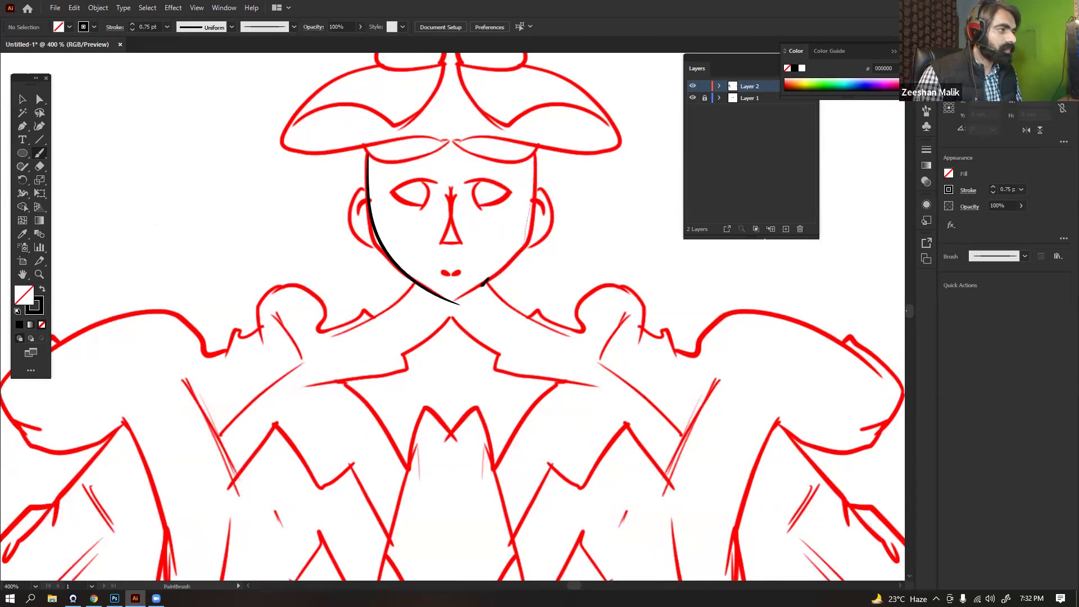
double_click(40, 153)
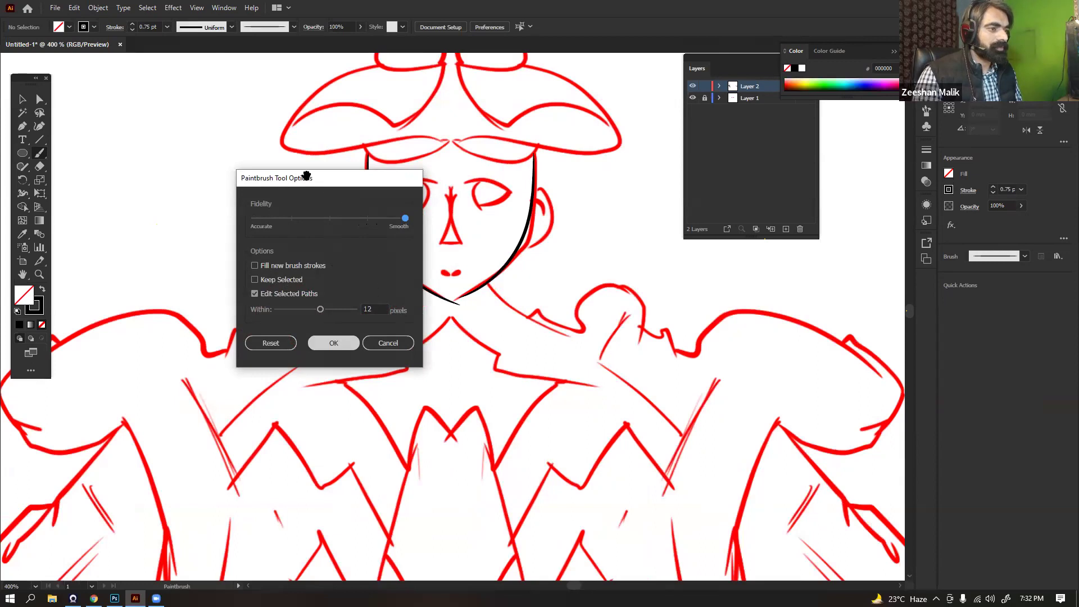
key(Return)
Move the lower end points of the two jaw strokes with Direct Selection to meet at the tip of the chin
scroll(307, 201, up, 1)
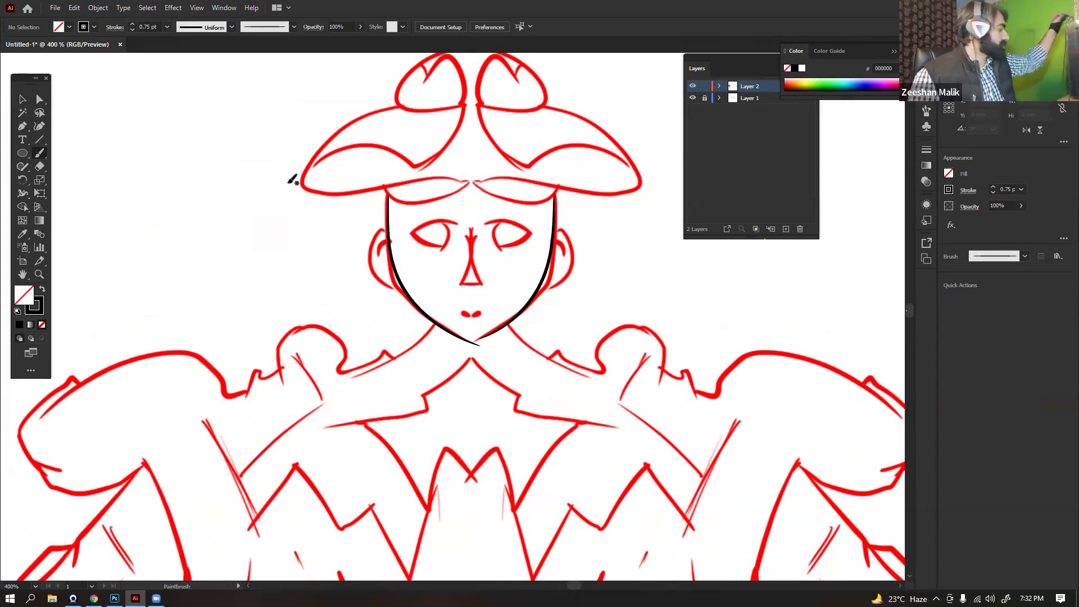
key(space)
drag(330, 197, 349, 214)
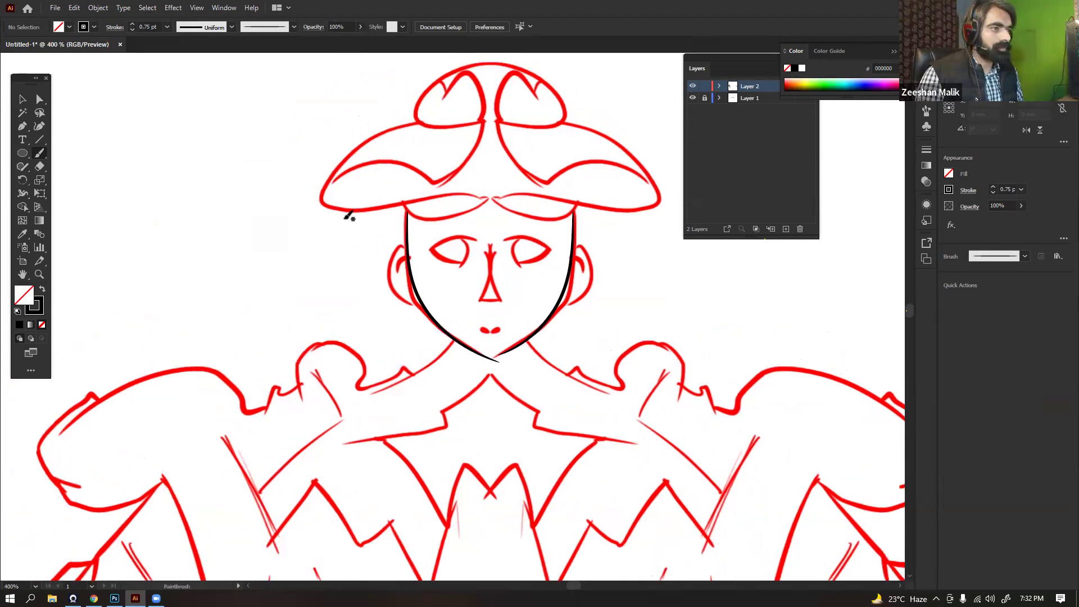
key(ctrl+equal)
key(ctrl+equal)
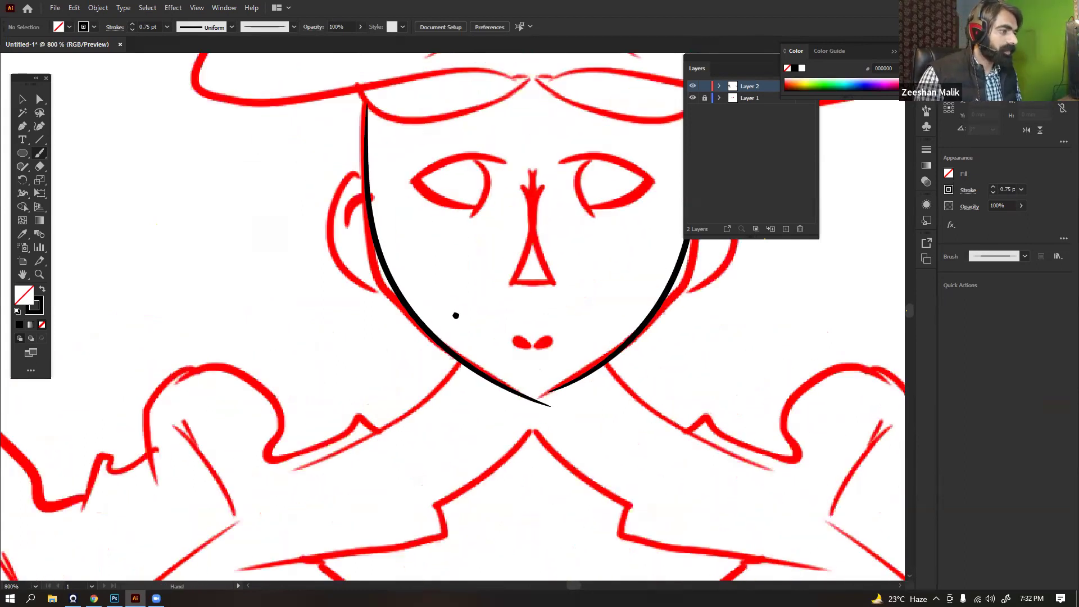
click(40, 100)
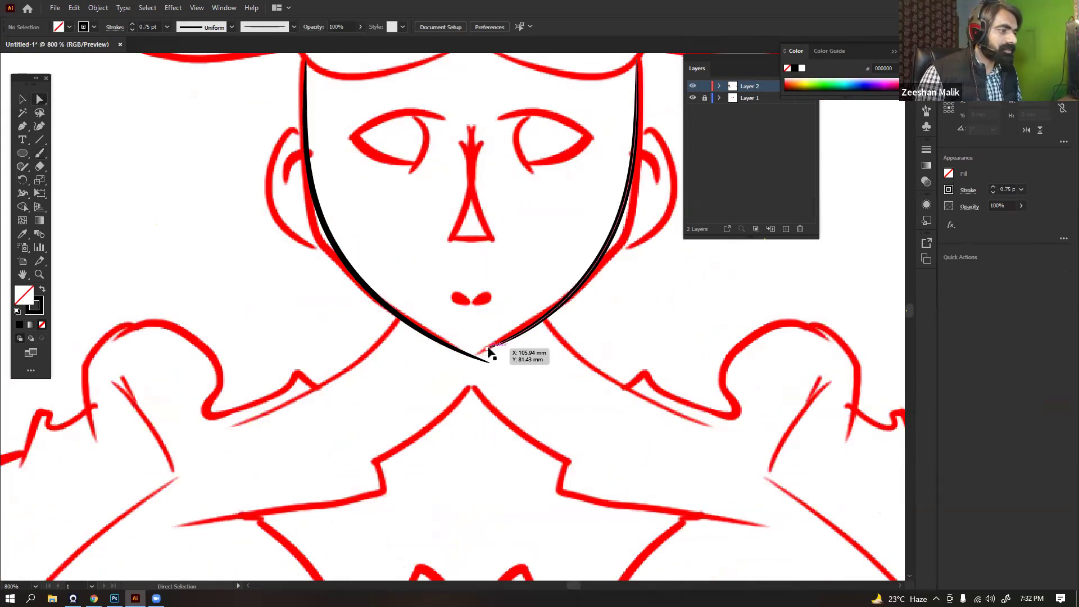
click(488, 348)
mouse_move(487, 359)
mouse_down()
mouse_move(487, 348)
mouse_move(471, 354)
mouse_up()
Try to trace the outer edge of the ear on the left side of the face with the Paintbrush
click(180, 153)
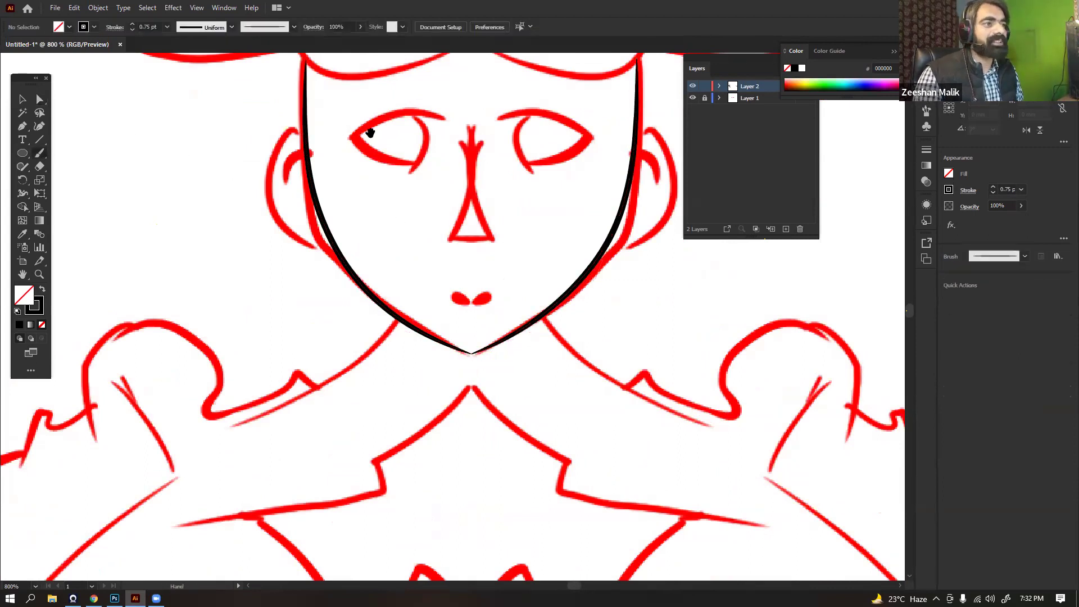
drag(310, 134, 332, 205)
drag(328, 312, 360, 330)
key(ctrl+z)
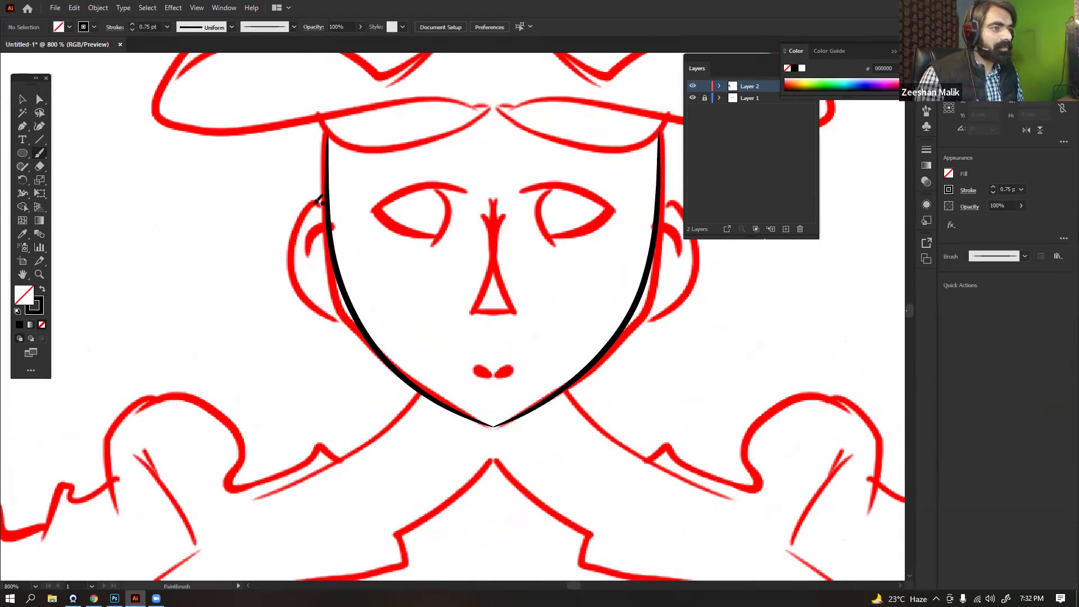
mouse_move(304, 268)
mouse_down()
mouse_move(324, 313)
mouse_move(365, 335)
mouse_up()
key(ctrl+z)
mouse_move(316, 202)
mouse_down()
mouse_move(318, 278)
mouse_move(355, 323)
mouse_up()
Trace the outer edge and inner fold of the ear on the right side of the face
drag(611, 253, 447, 227)
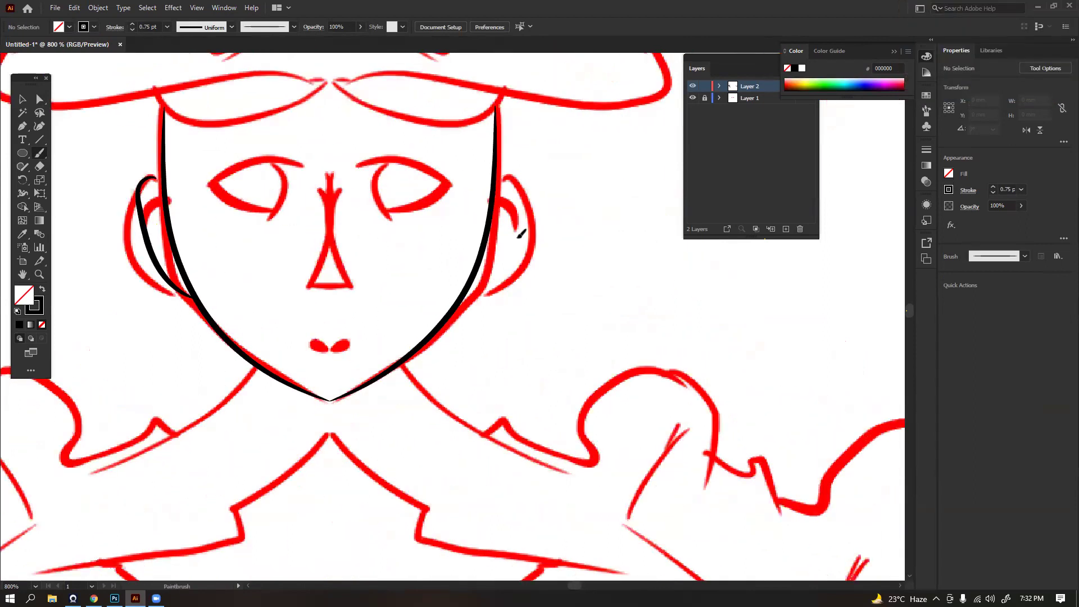
drag(474, 292, 467, 294)
drag(494, 200, 505, 217)
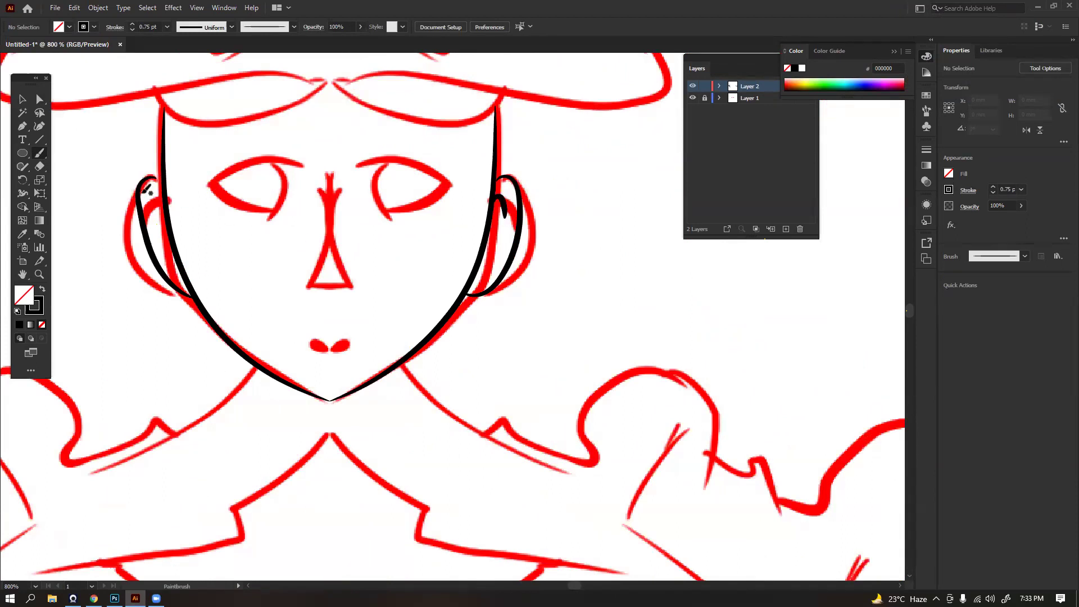
drag(163, 178, 151, 179)
key(ctrl+z)
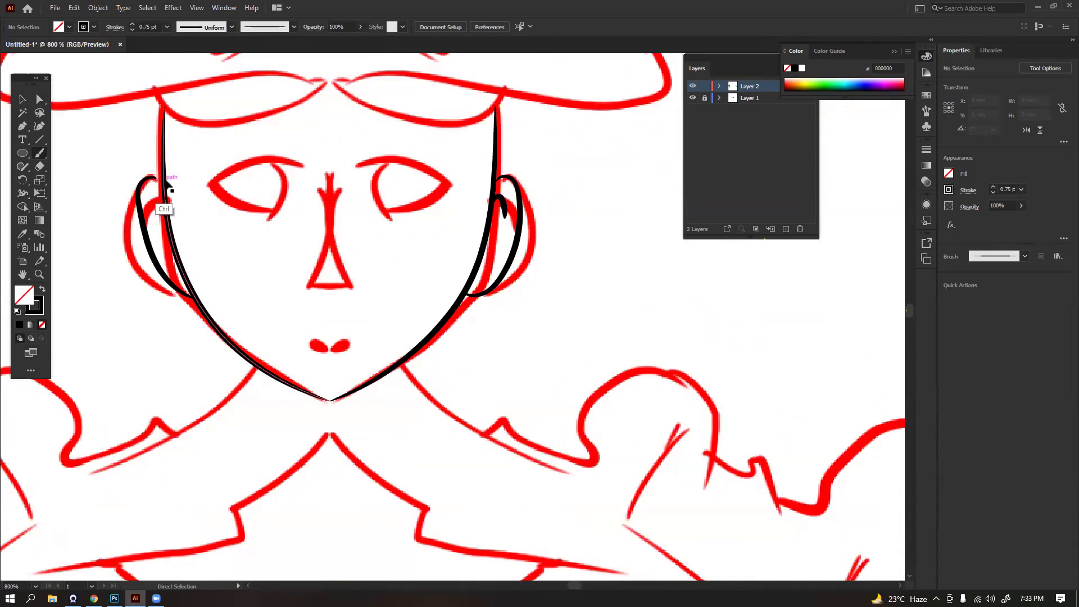
drag(108, 124, 121, 356)
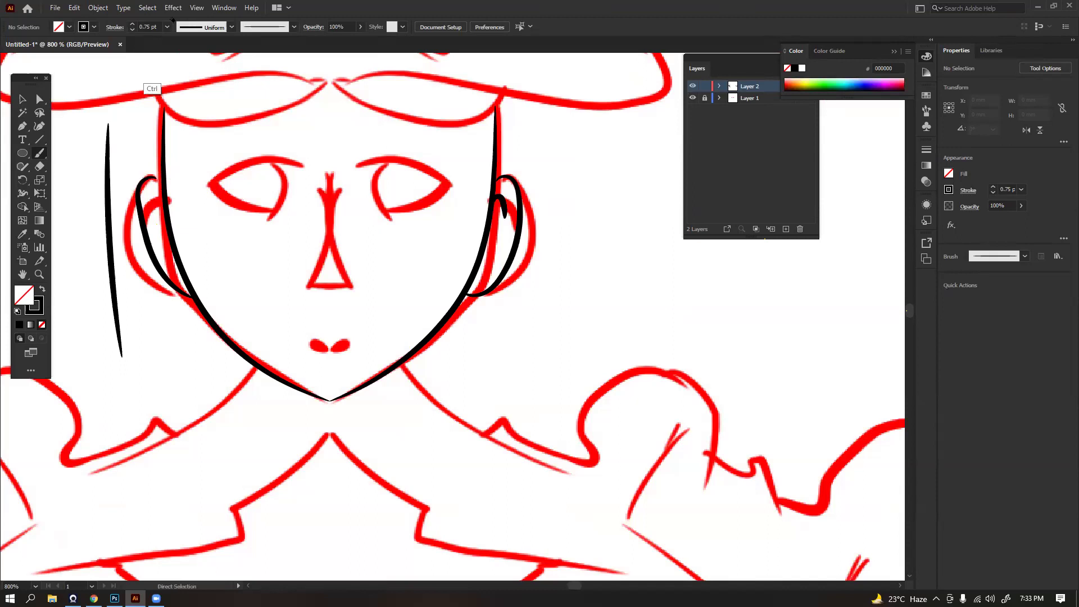
key(ctrl+z)
click(167, 26)
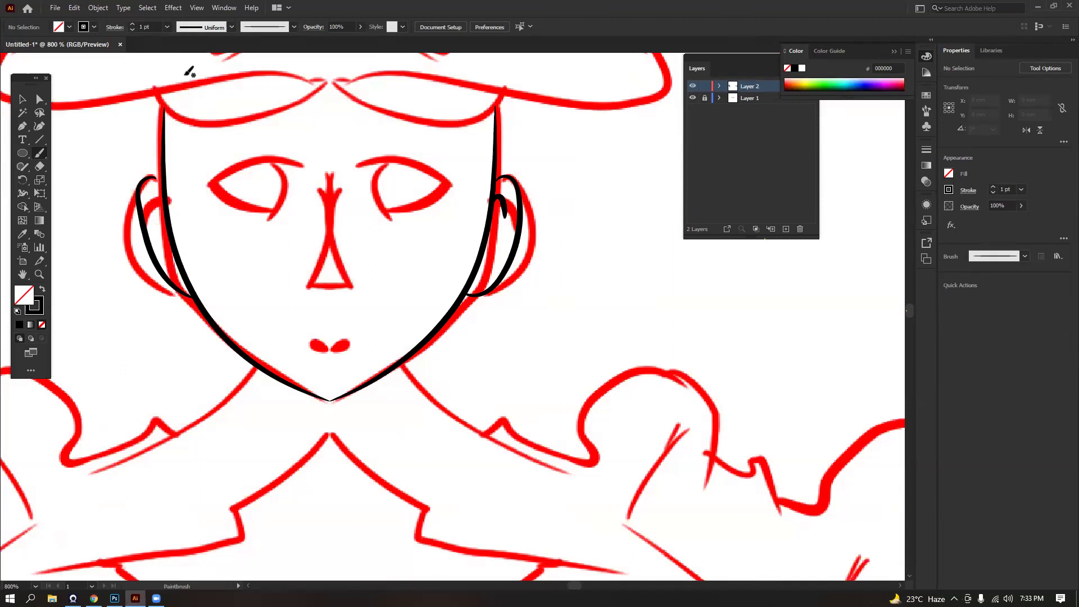
key(space)
mouse_move(172, 176)
mouse_down()
mouse_move(217, 150)
mouse_move(192, 170)
mouse_up()
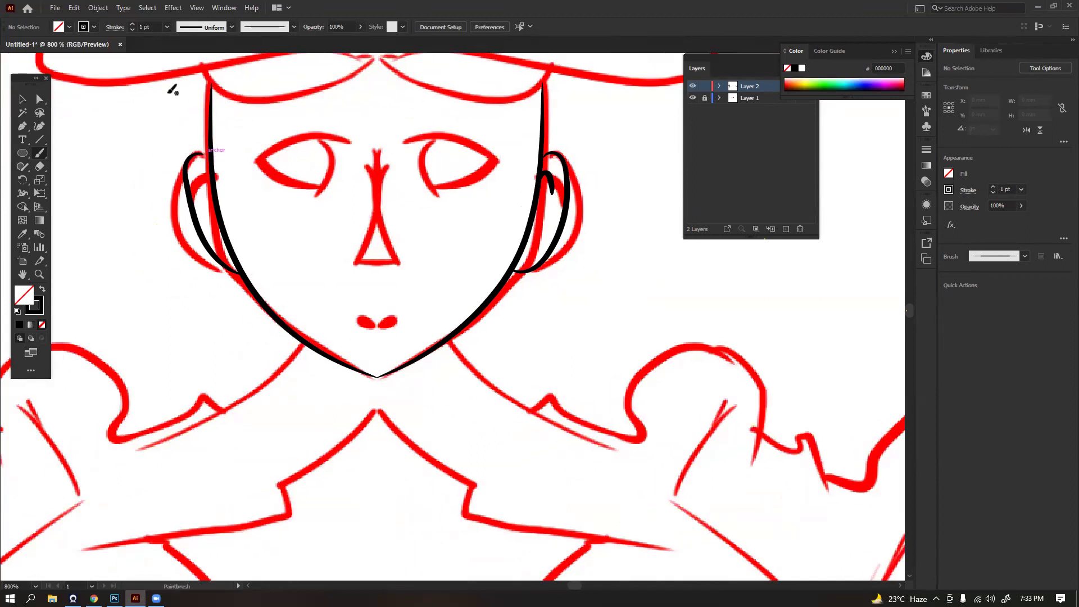
Delete the left ear's outline stroke and retrace the ear's outer edge with a 0.75 pt brush stroke
key(ctrl)
key(v)
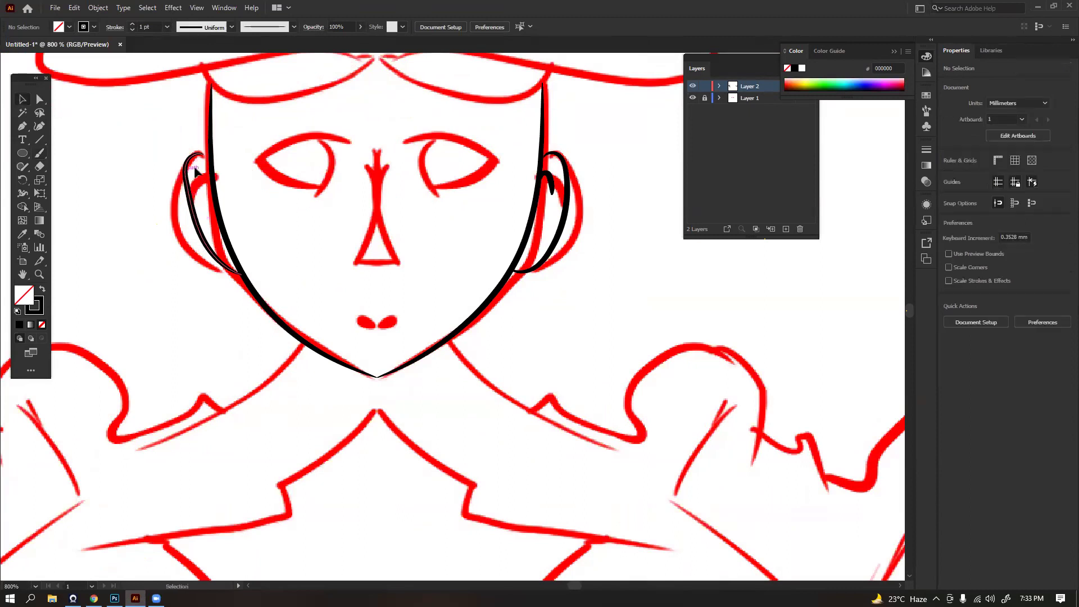
drag(192, 212, 192, 221)
key(Delete)
key(space)
mouse_move(236, 180)
mouse_down()
mouse_move(300, 146)
mouse_move(288, 237)
mouse_up()
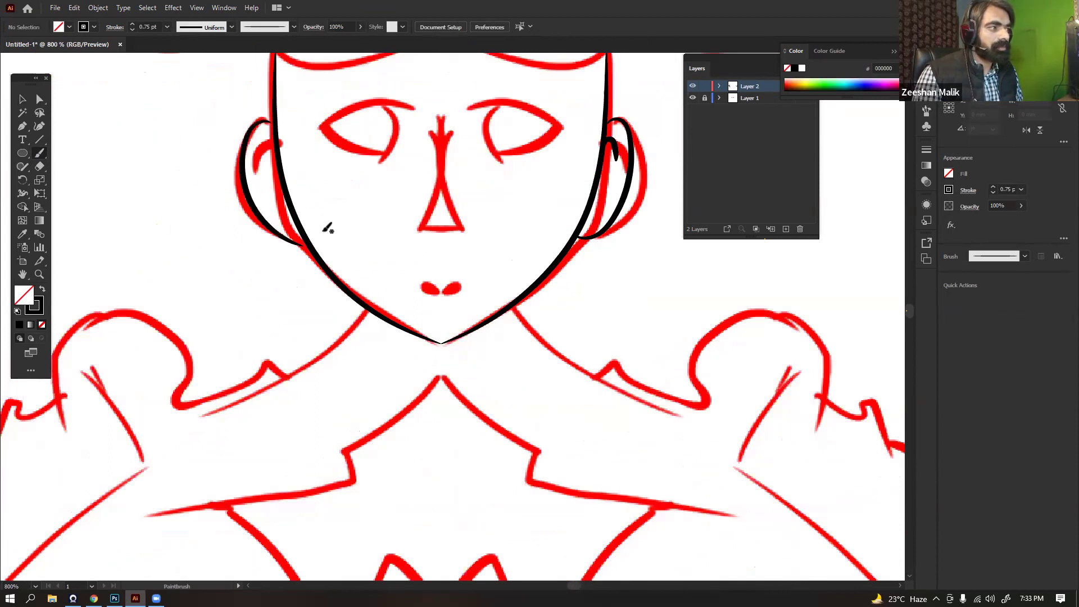
Trace the two curved lines under the hat brim, from each side of the face to the middle of the forehead
key(space)
mouse_move(353, 168)
mouse_down()
mouse_move(333, 210)
mouse_move(282, 248)
mouse_move(318, 334)
mouse_up()
key(space)
mouse_move(375, 210)
mouse_down()
mouse_move(386, 203)
mouse_move(340, 191)
mouse_up()
key(space)
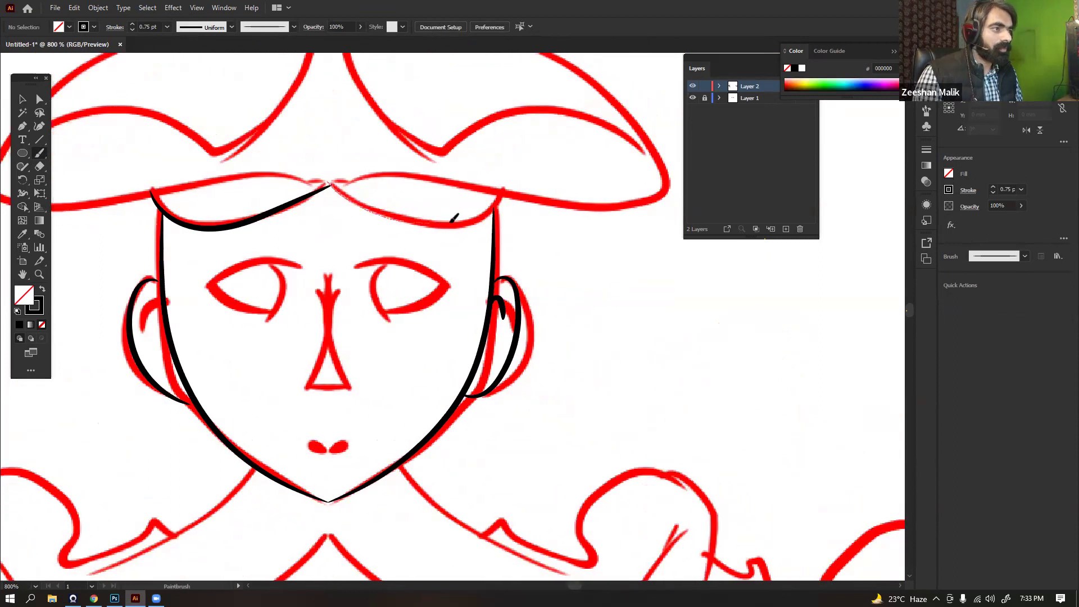
mouse_move(502, 201)
mouse_down()
mouse_move(510, 196)
mouse_move(444, 196)
mouse_move(485, 243)
mouse_up()
key(space)
mouse_move(390, 205)
mouse_down()
mouse_move(499, 246)
mouse_move(436, 217)
mouse_up()
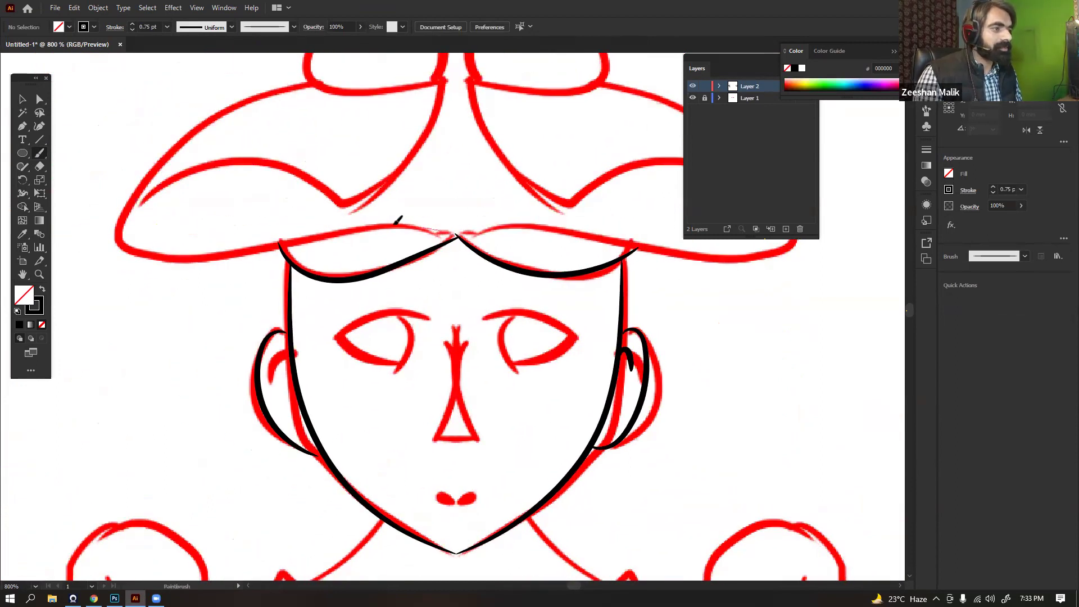
Trace the two upper arched curves of the hat's underside, meeting at the middle of the forehead
mouse_move(277, 245)
mouse_down()
mouse_move(456, 237)
mouse_move(346, 195)
mouse_up()
key(space)
mouse_move(396, 209)
mouse_down()
mouse_move(446, 188)
mouse_move(535, 210)
mouse_move(562, 221)
mouse_move(556, 228)
mouse_up()
key(space)
drag(431, 219, 640, 226)
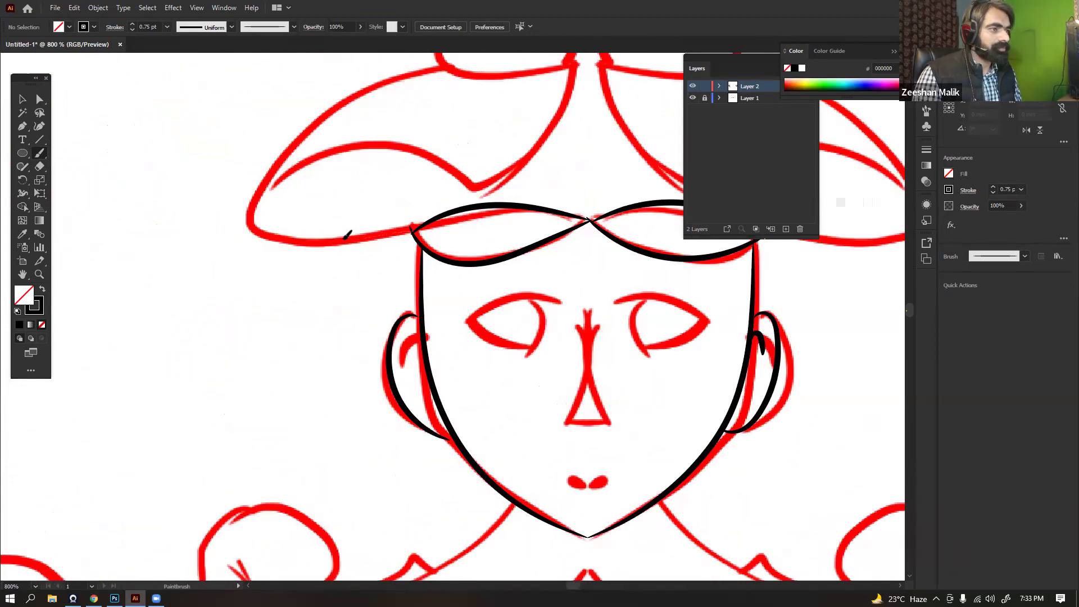
Trace the outer outline of the hat brim on the left side and its inner fold line up to the crown
mouse_move(286, 231)
mouse_down()
mouse_move(250, 216)
mouse_move(250, 188)
mouse_move(274, 147)
mouse_move(326, 104)
mouse_move(427, 68)
mouse_up()
key(ctrl+z)
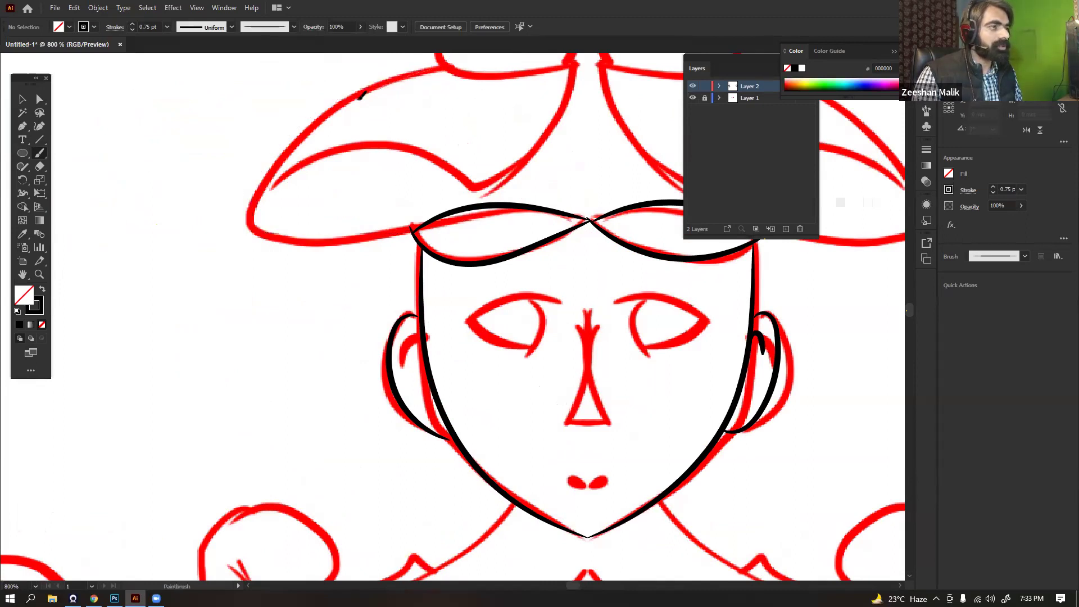
drag(279, 237, 414, 231)
key(space)
mouse_move(343, 211)
mouse_down()
mouse_move(332, 217)
mouse_move(335, 145)
mouse_move(144, 297)
mouse_move(108, 295)
mouse_up()
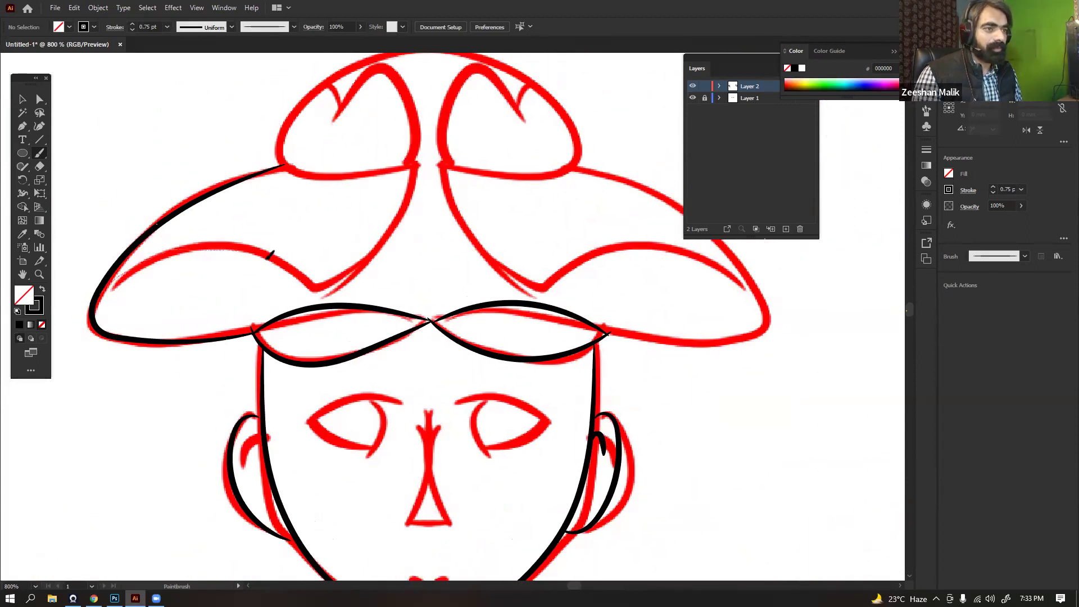
drag(411, 195, 419, 159)
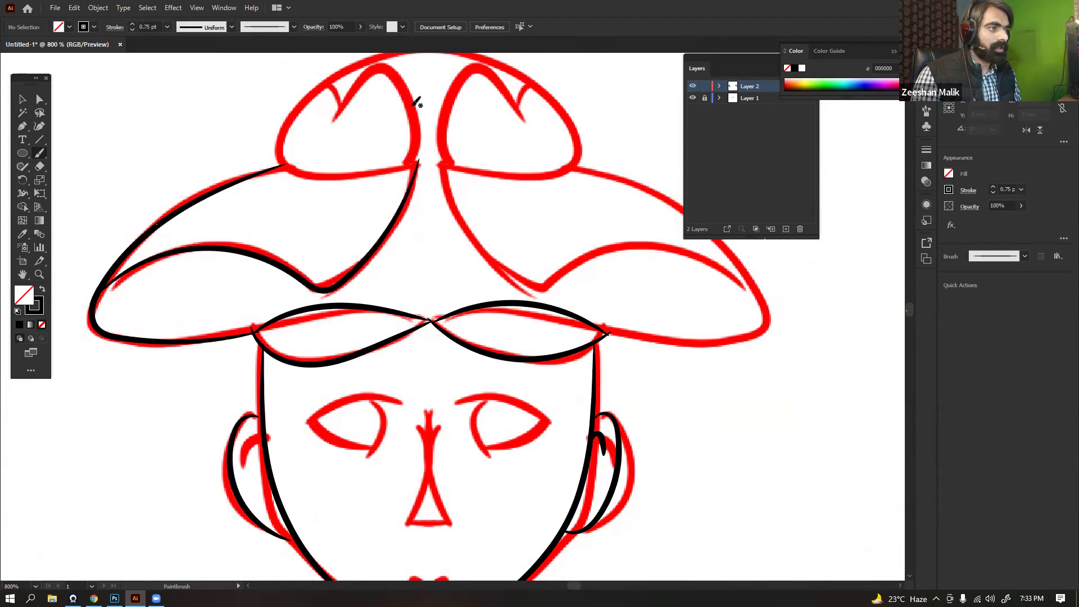
Trace the hat's crown: its domed outline, base edge and the two rounded inner lobes with their notches
key(space)
drag(294, 163, 286, 156)
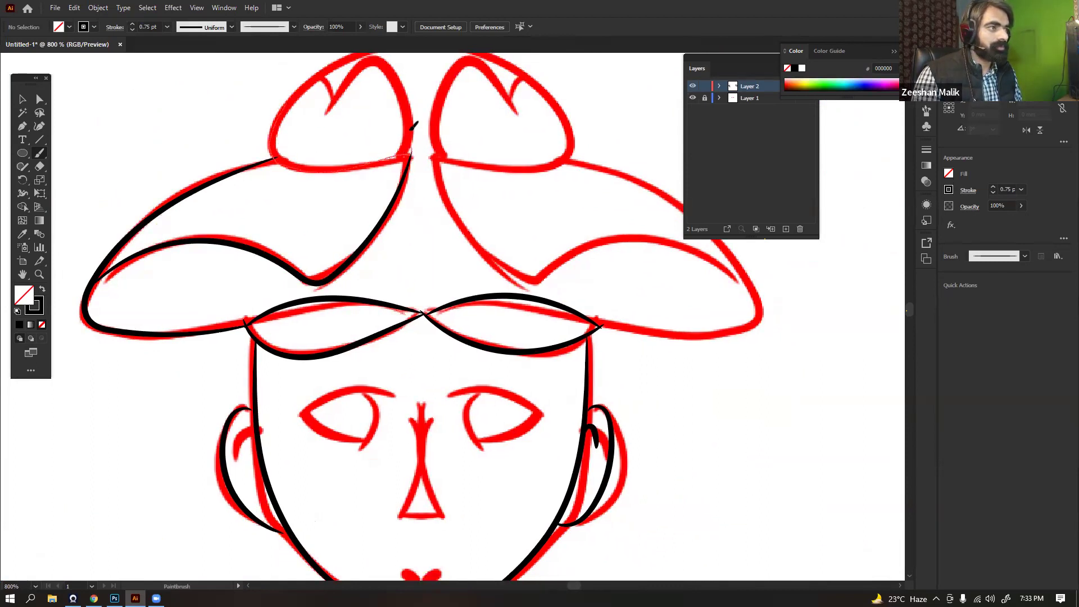
mouse_move(368, 53)
mouse_down()
mouse_move(331, 100)
mouse_move(349, 132)
mouse_move(299, 101)
mouse_move(220, 96)
mouse_up()
key(space)
key(space)
mouse_move(339, 84)
mouse_down()
mouse_move(426, 119)
mouse_move(470, 179)
mouse_move(461, 203)
mouse_move(419, 217)
mouse_move(358, 215)
mouse_move(316, 186)
mouse_move(314, 206)
mouse_move(340, 202)
mouse_up()
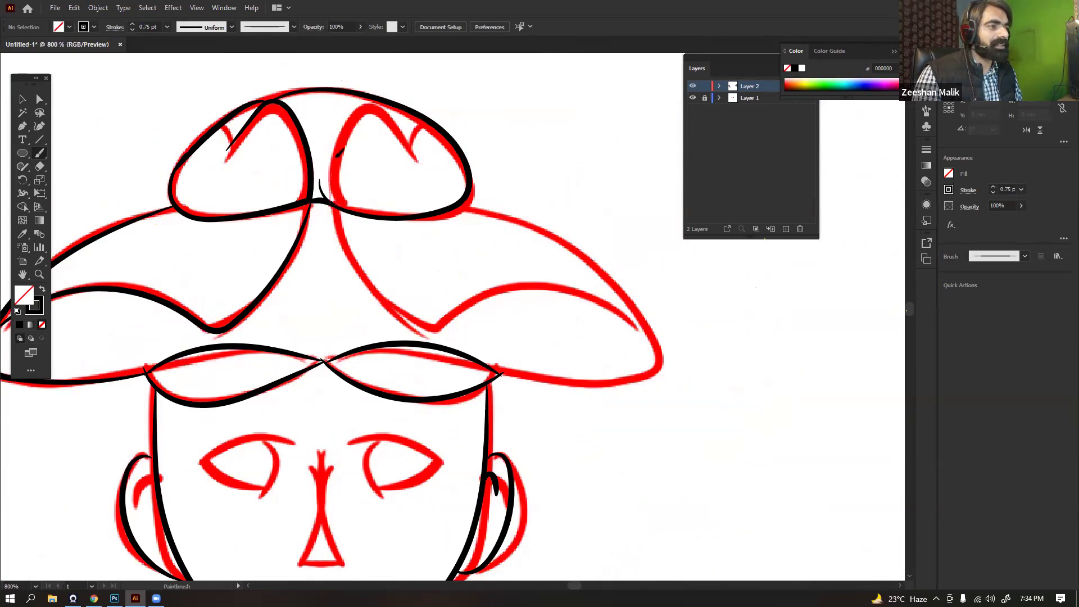
drag(416, 147, 441, 125)
Trace the outer outline of the hat brim on the right side and its inner fold lines
key(space)
drag(492, 254, 438, 134)
drag(410, 82, 482, 107)
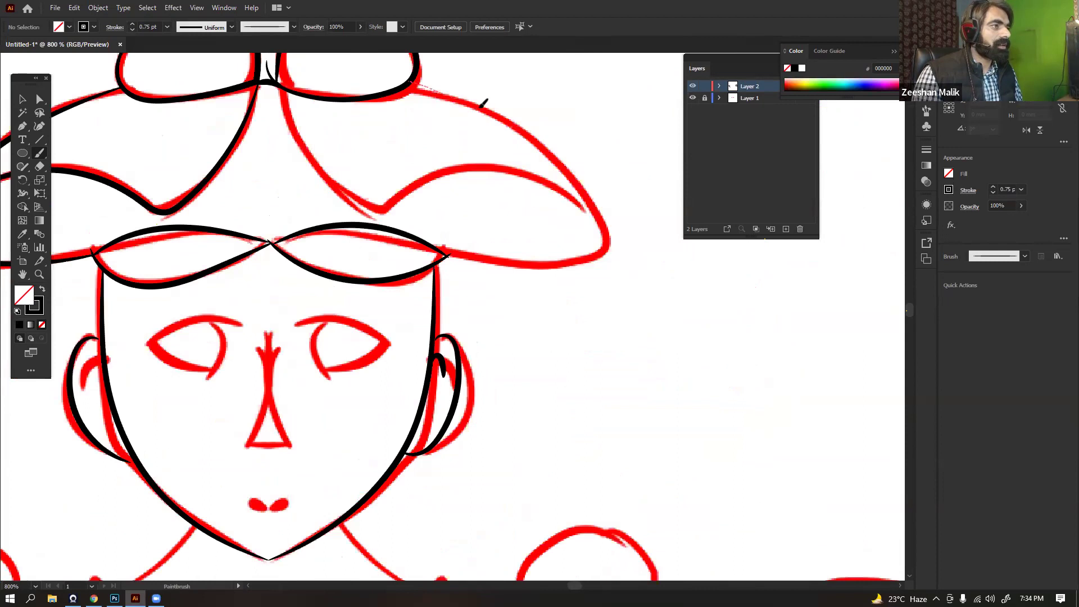
mouse_move(600, 255)
mouse_down()
mouse_move(560, 269)
mouse_move(518, 258)
mouse_up()
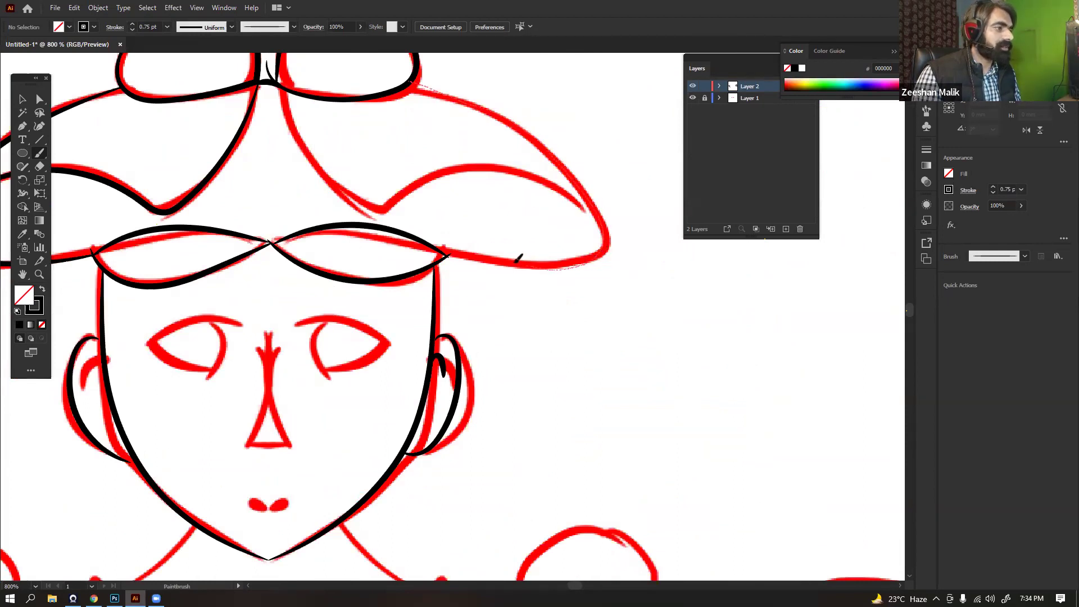
drag(453, 248, 445, 254)
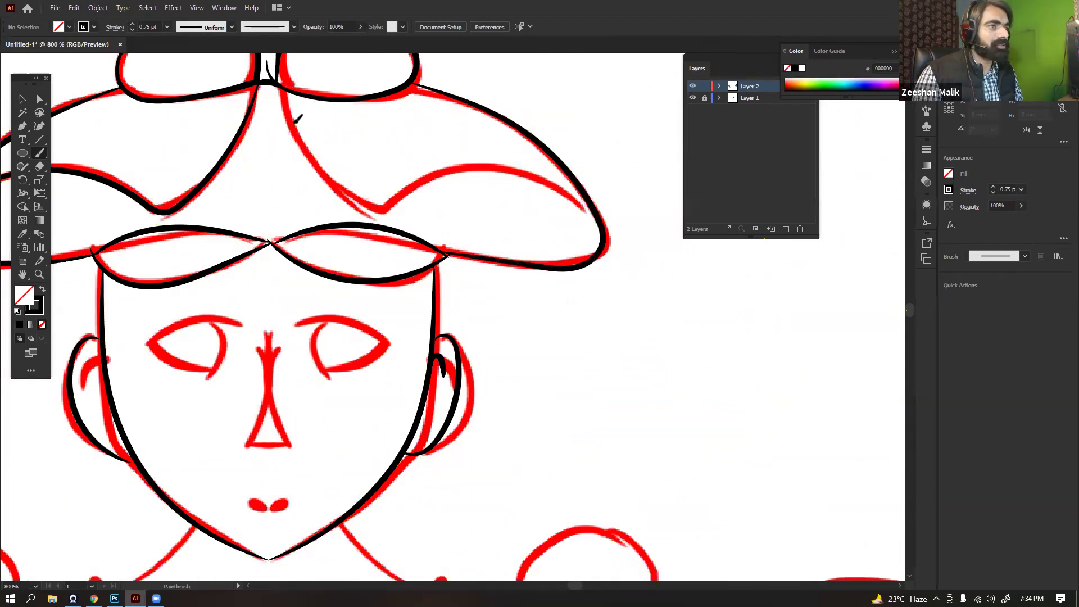
drag(416, 179, 516, 169)
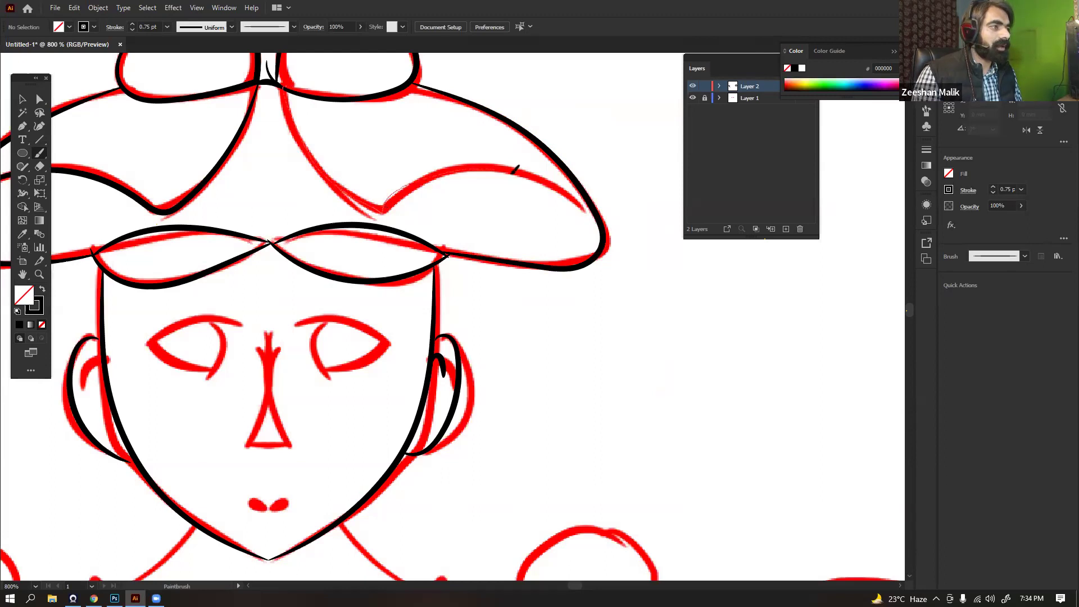
drag(598, 201, 592, 204)
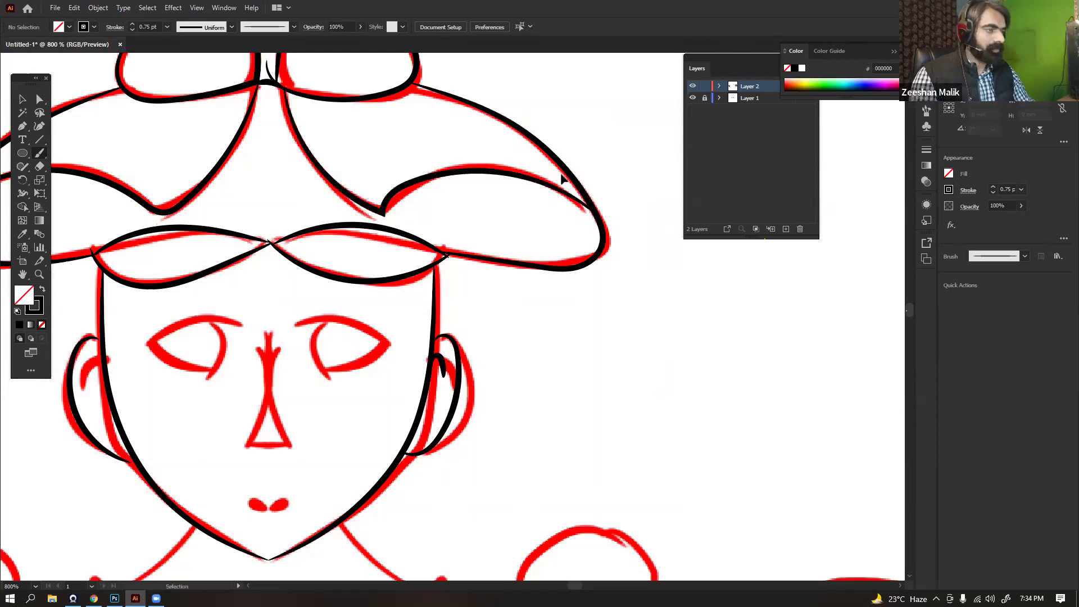
Toggle the sketch layer's visibility to check the traced head and hat line art
key(ctrl+minus)
key(ctrl+minus)
drag(628, 257, 646, 216)
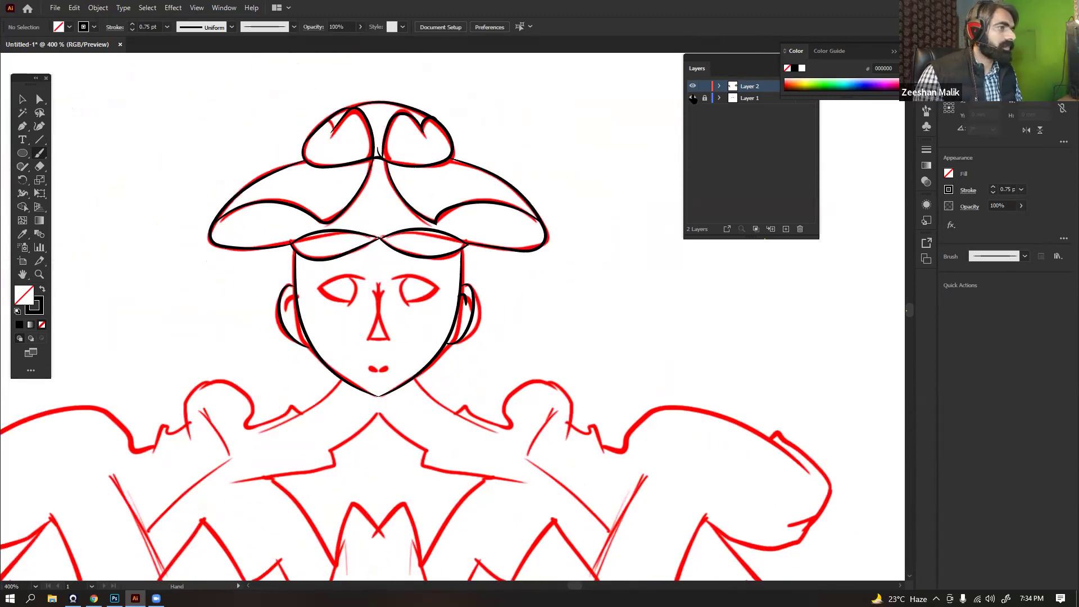
click(693, 98)
click(693, 99)
double_click(693, 98)
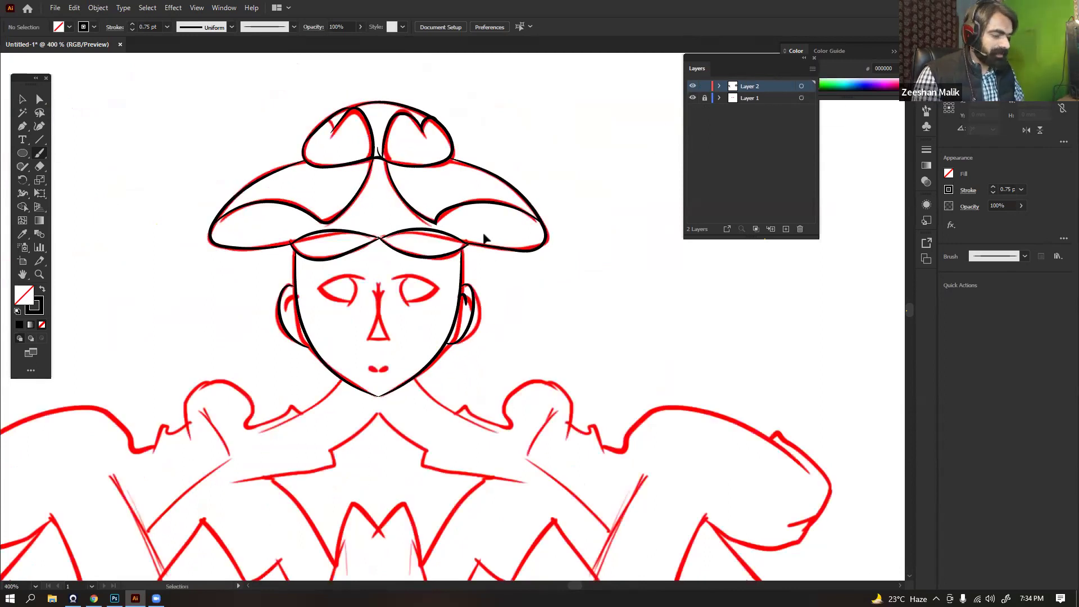
Trace the neck line from the left side of the jaw down to the shoulder
key(ctrl+plus)
key(ctrl+plus)
mouse_move(415, 451)
mouse_down()
mouse_move(513, 199)
mouse_move(706, 111)
mouse_up()
drag(496, 135, 473, 180)
drag(408, 197, 327, 234)
Trace the rounded shoulder ornament on the left side and the jagged notch beside it
mouse_move(462, 216)
mouse_down()
mouse_move(544, 253)
mouse_move(419, 250)
mouse_move(375, 185)
mouse_up()
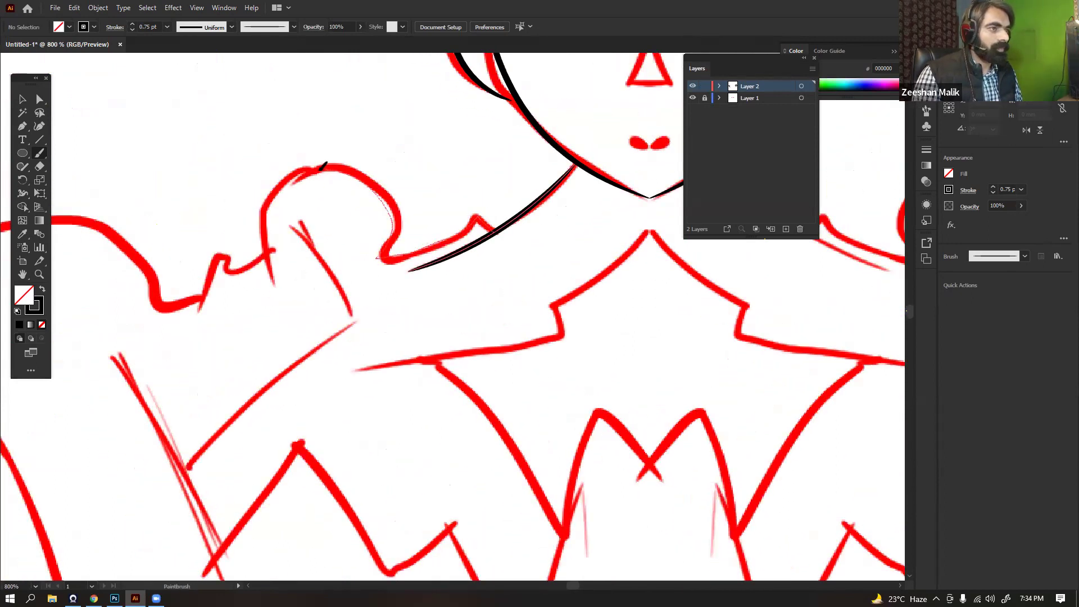
drag(266, 242, 276, 304)
drag(334, 240, 447, 197)
mouse_move(324, 229)
mouse_down()
mouse_move(310, 276)
mouse_move(360, 278)
mouse_up()
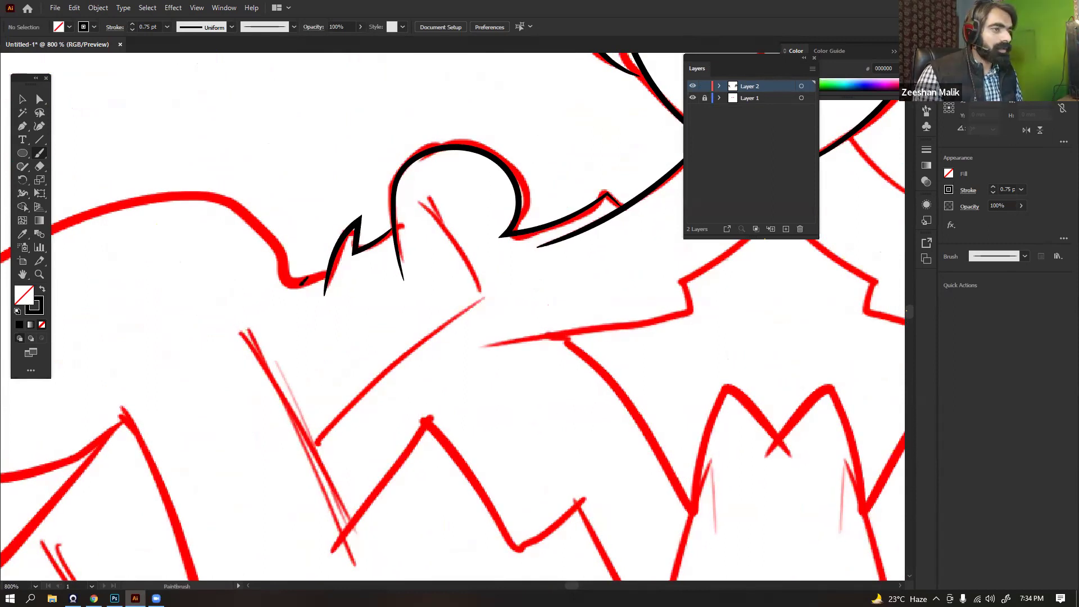
drag(172, 191, 61, 225)
mouse_move(427, 243)
mouse_down()
mouse_move(478, 204)
mouse_move(591, 176)
mouse_up()
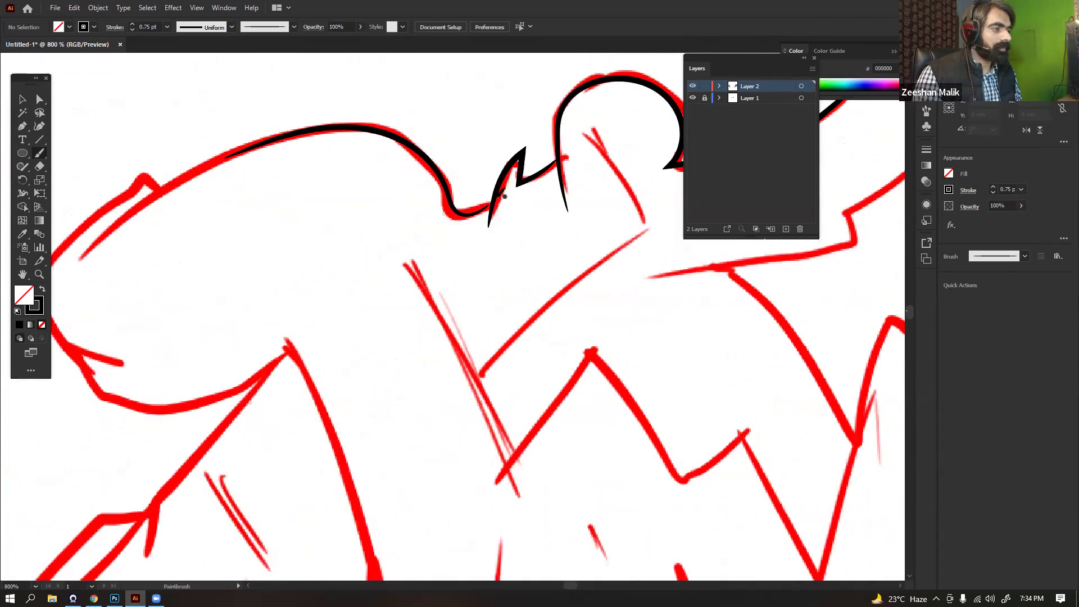
key(ctrl+z)
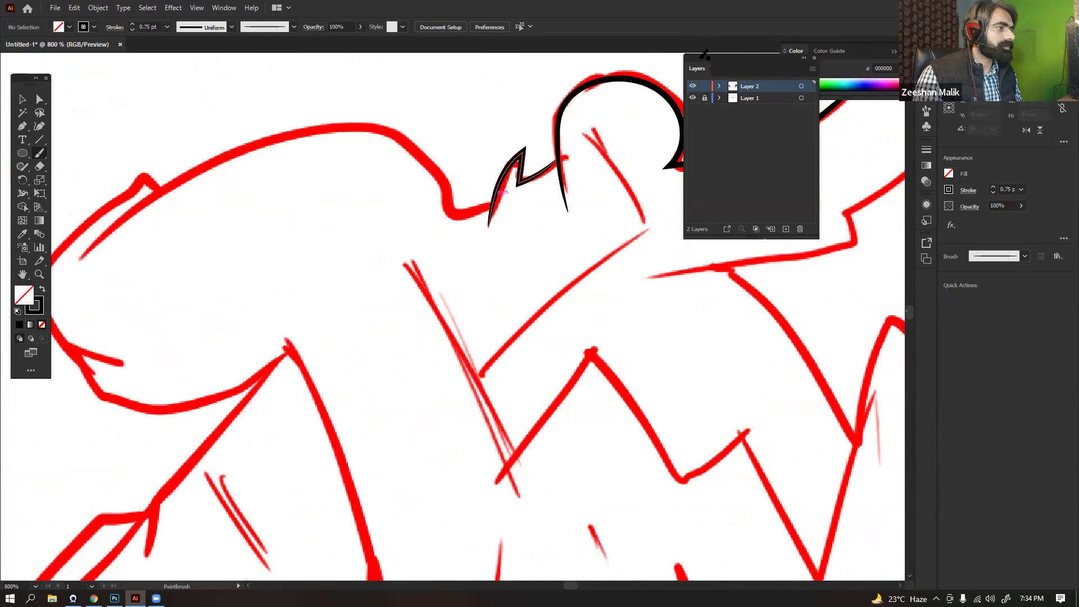
Trace the top of the left shoulder from the jagged notch to the inner fold of the sleeve
drag(476, 212, 517, 228)
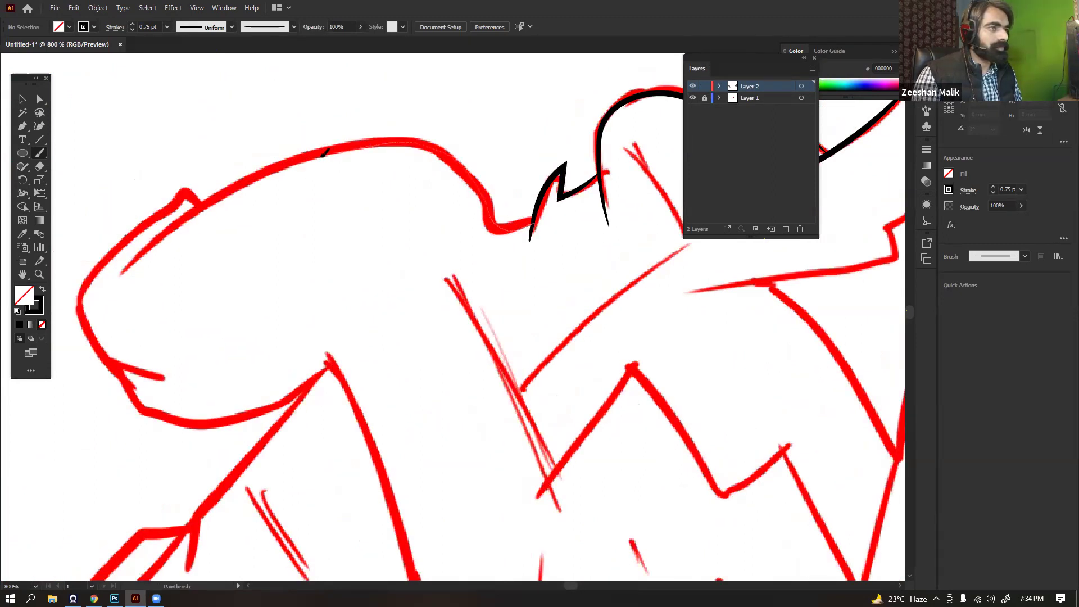
key(ctrl+shift+z)
drag(303, 209, 407, 183)
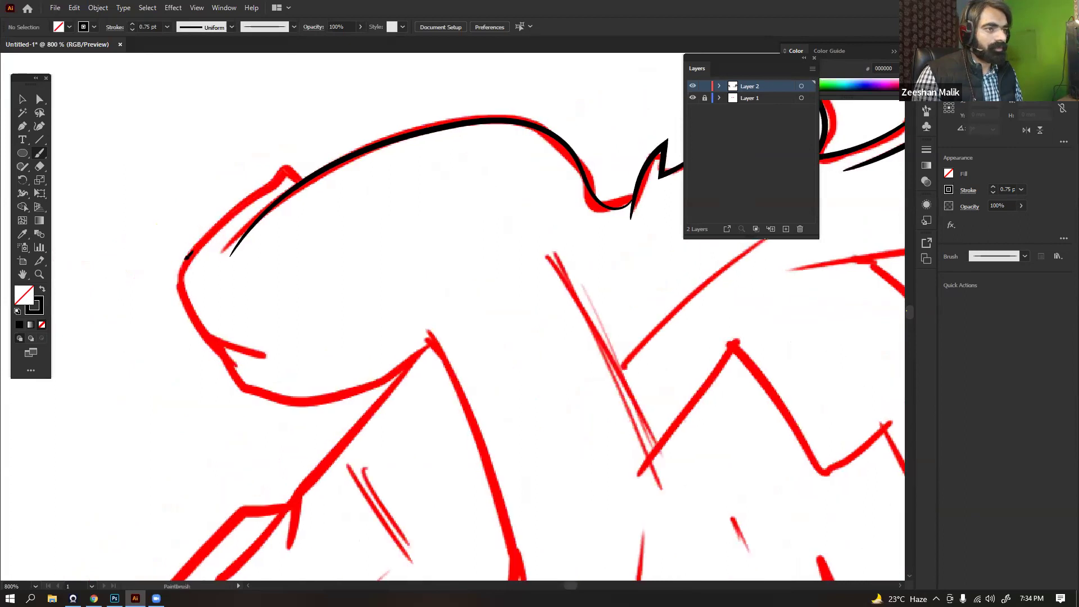
Set the Paintbrush tool's Fidelity to the midpoint between Accurate and Smooth
drag(291, 291, 283, 206)
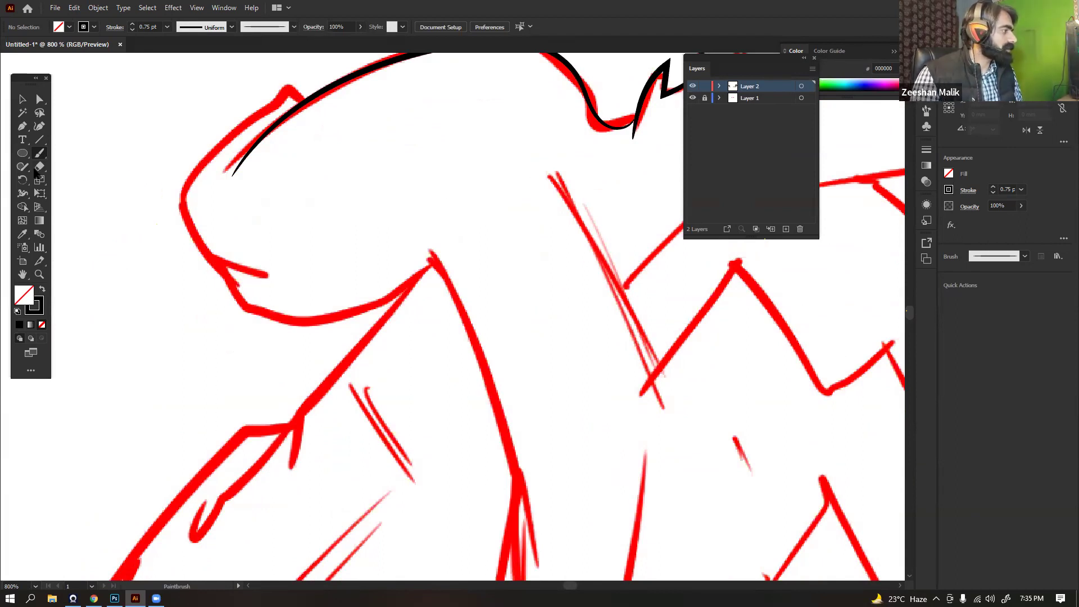
double_click(39, 153)
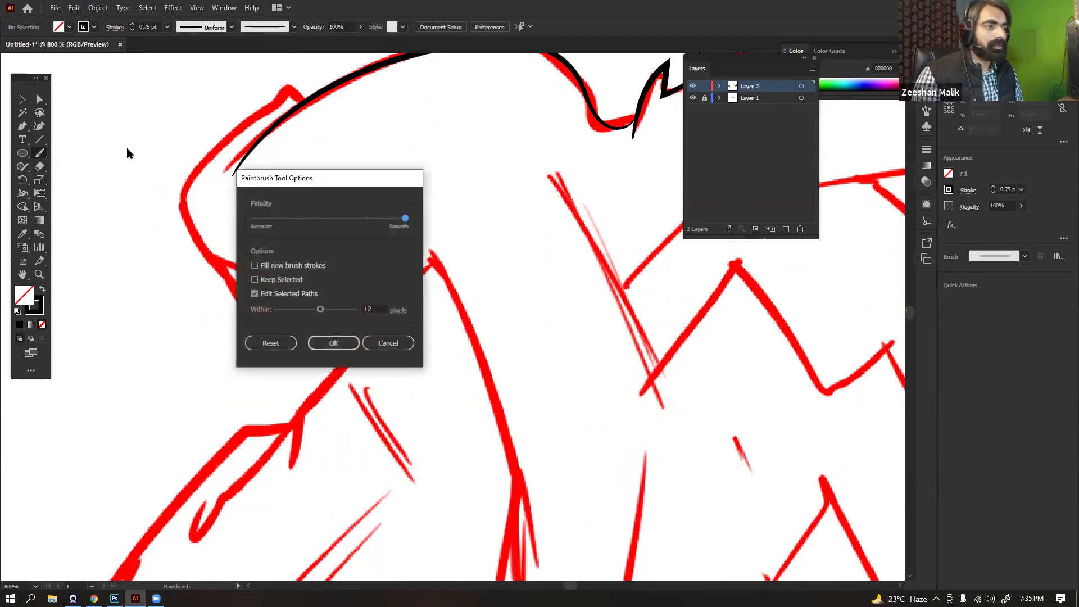
click(348, 219)
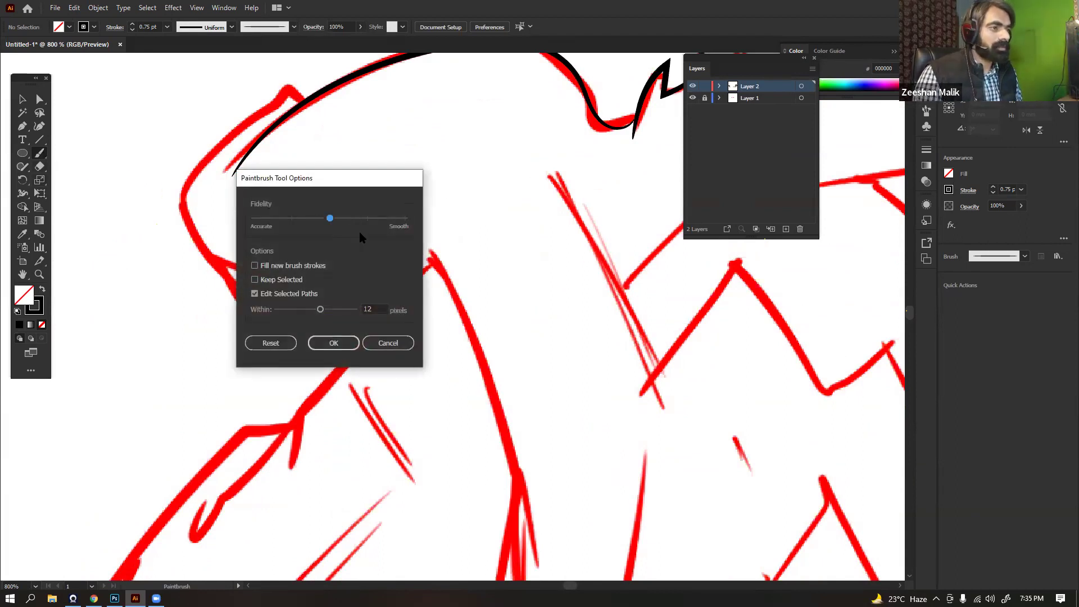
click(347, 343)
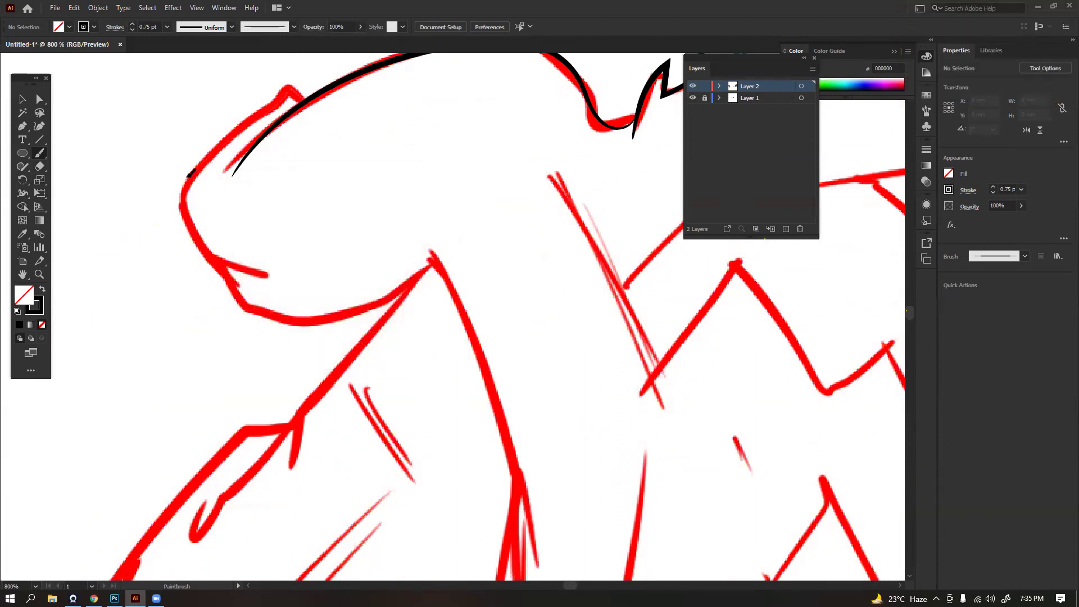
Ink the outer curve and underside of the left shoulder puff over the red sketch with the Paintbrush
mouse_move(185, 228)
mouse_down()
mouse_move(269, 280)
mouse_move(238, 226)
mouse_up()
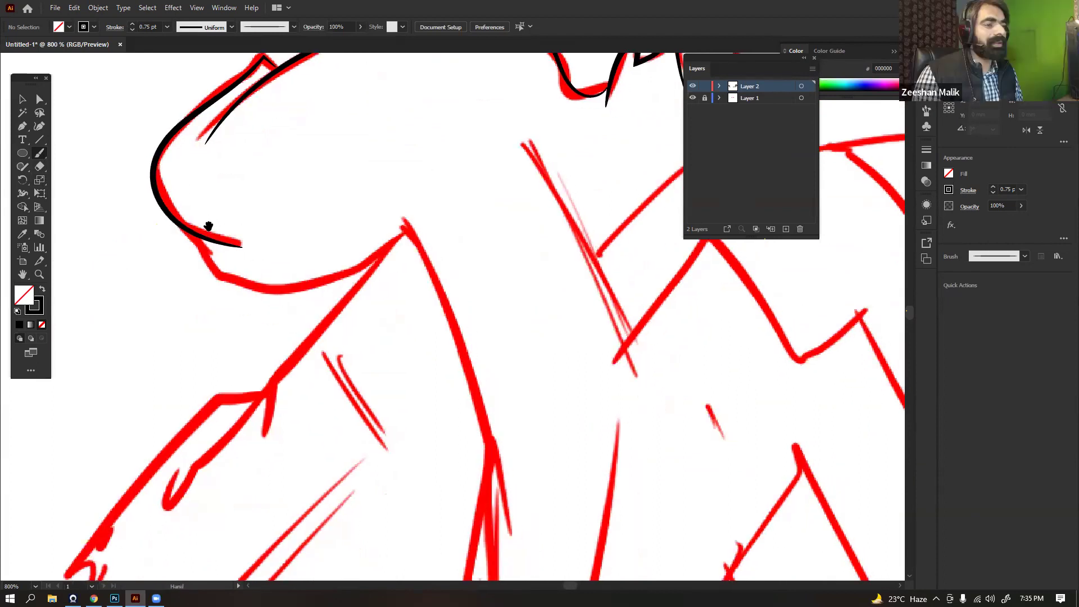
drag(318, 266, 400, 209)
drag(384, 316, 334, 359)
drag(425, 180, 368, 284)
drag(432, 150, 419, 173)
mouse_move(473, 364)
mouse_down()
mouse_move(323, 272)
mouse_move(215, 359)
mouse_up()
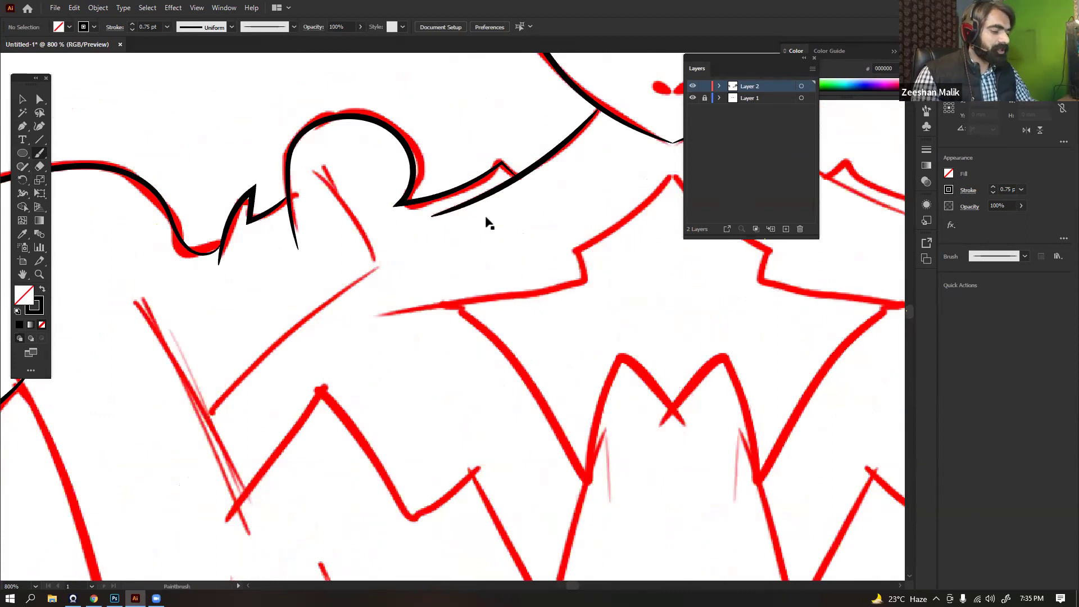
Hide and reshow the Layer 1 sketch to check the inked linework on its own
scroll(486, 218, down, 5)
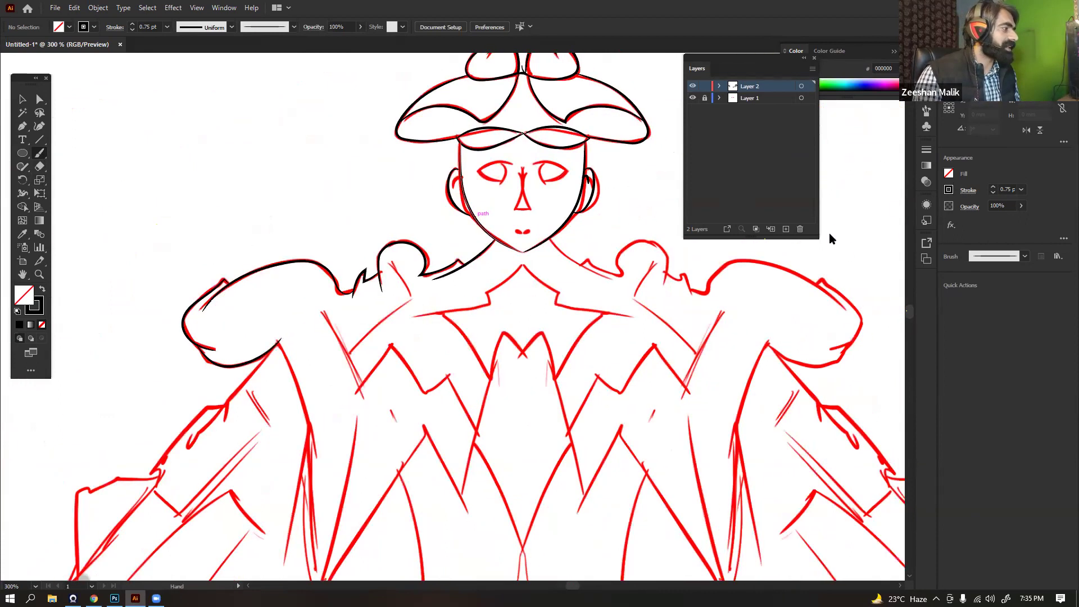
drag(831, 238, 681, 160)
click(692, 98)
click(692, 98)
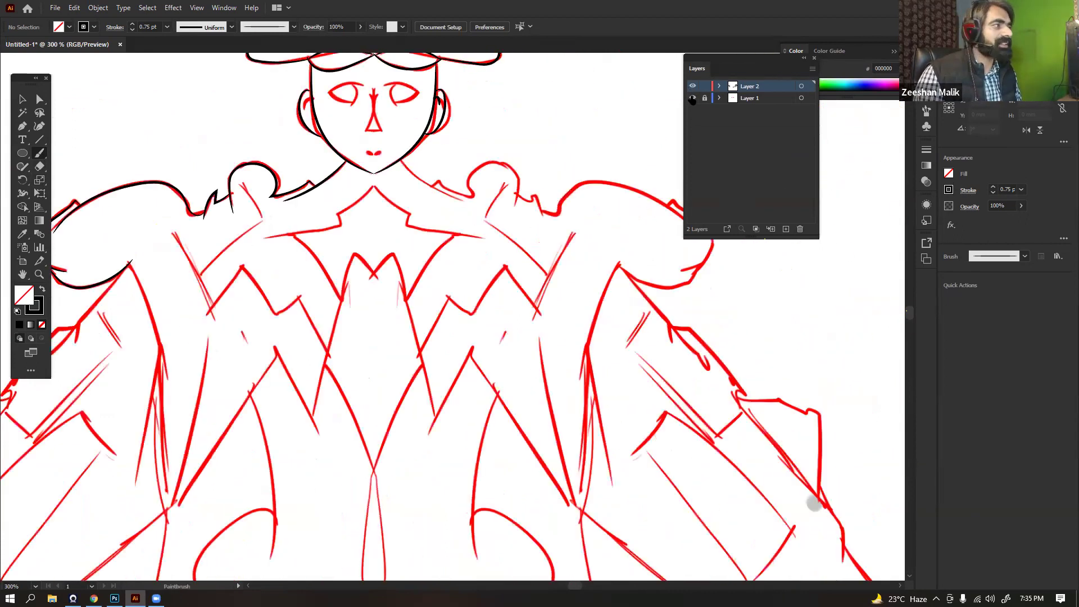
click(692, 97)
click(693, 98)
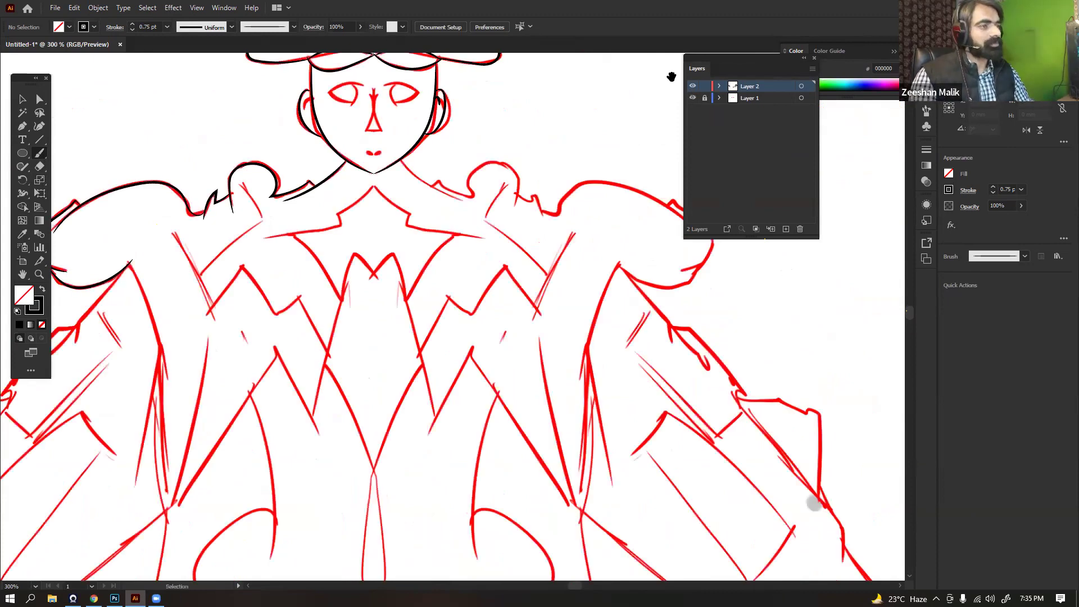
Trace the right neckline, the round shoulder bump and the small folds beside it with the Paintbrush
scroll(444, 330, up, 3)
drag(403, 369, 437, 447)
drag(343, 239, 459, 477)
drag(425, 220, 326, 121)
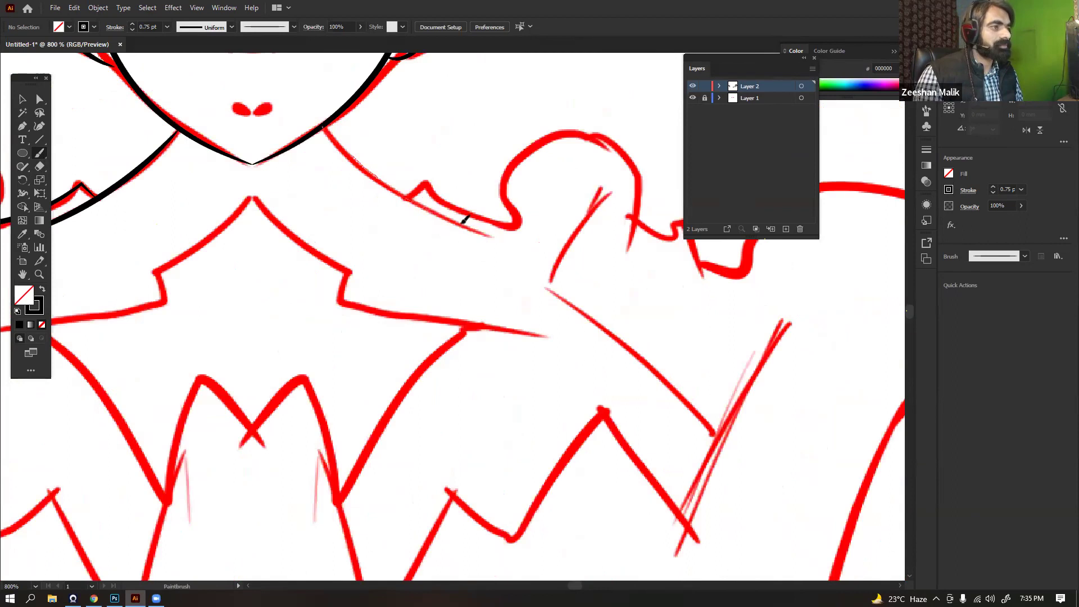
drag(464, 220, 450, 211)
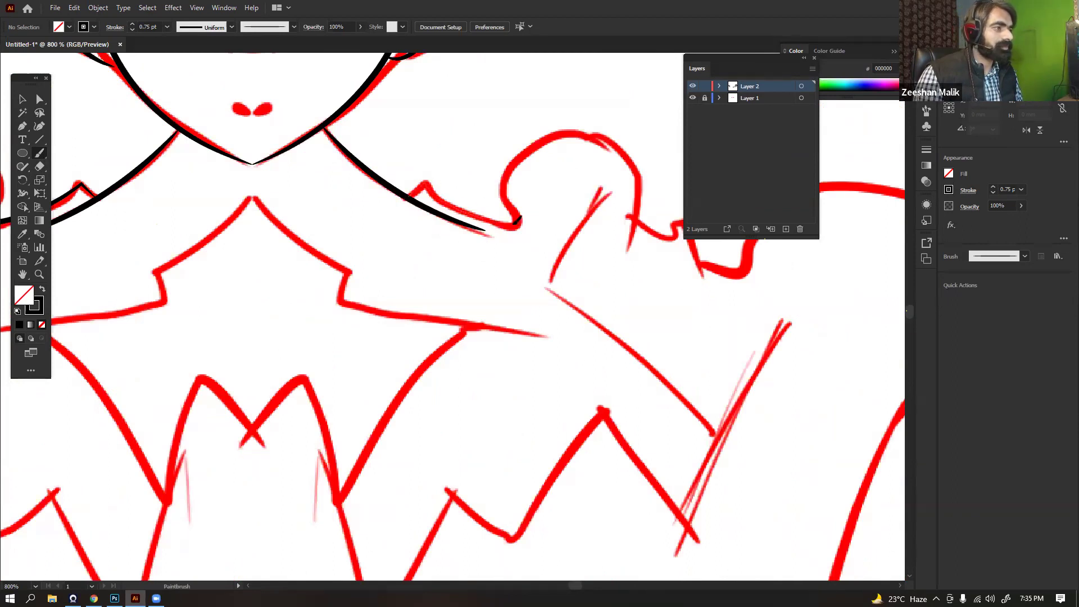
drag(556, 133, 633, 178)
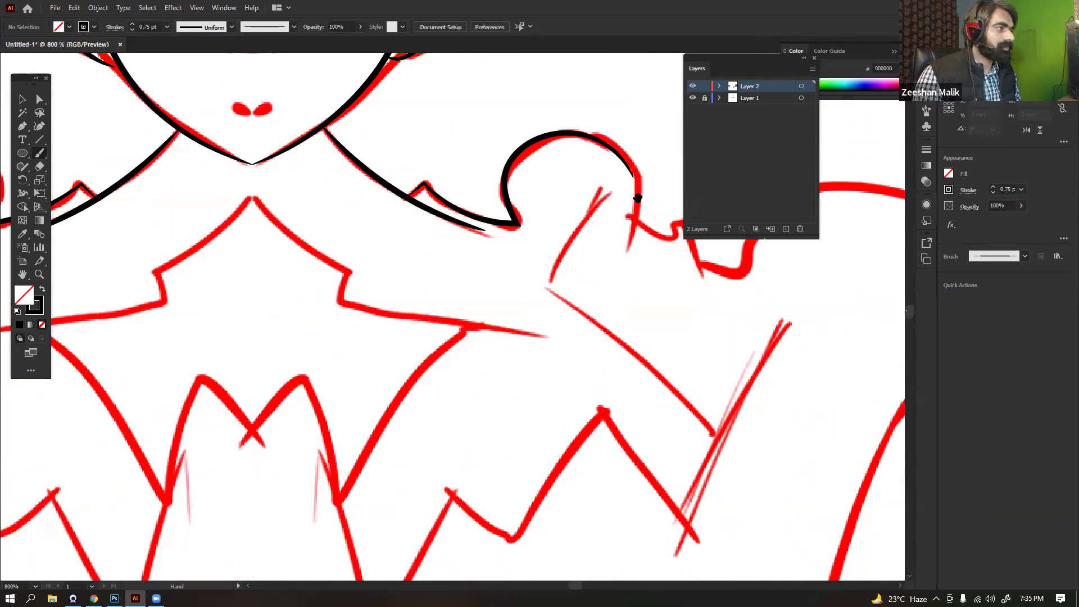
drag(536, 115, 512, 101)
mouse_move(594, 136)
mouse_down()
mouse_move(500, 87)
mouse_move(517, 145)
mouse_move(506, 167)
mouse_move(543, 210)
mouse_move(487, 192)
mouse_move(376, 209)
mouse_up()
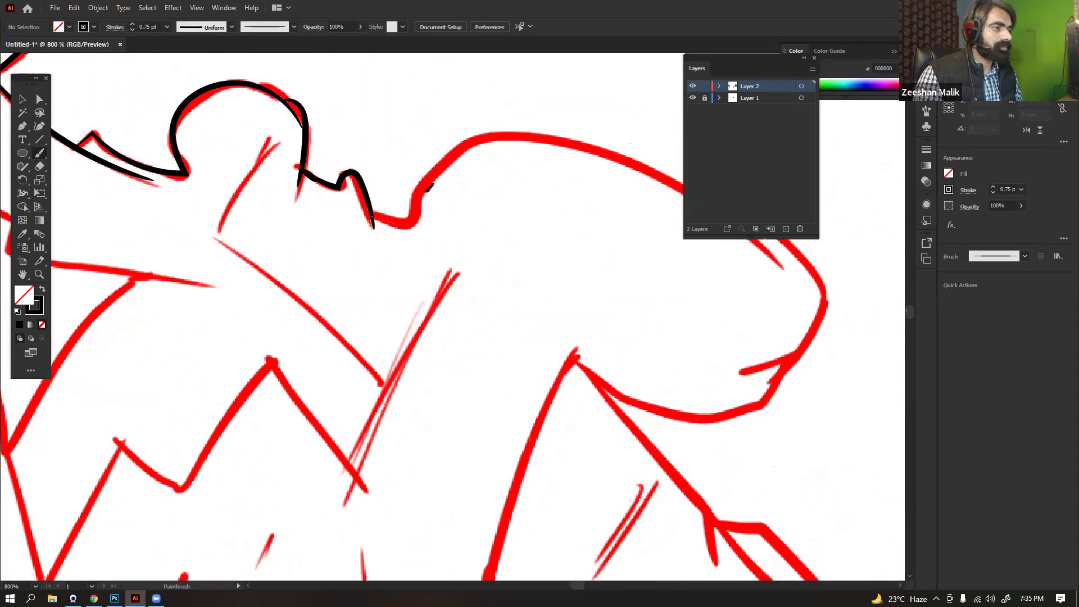
Ink the right shoulder puff's top curve, outer edge and underside over the sketch
mouse_move(574, 146)
mouse_down()
mouse_move(666, 174)
mouse_move(762, 253)
mouse_up()
mouse_move(574, 263)
mouse_down()
mouse_move(446, 222)
mouse_move(465, 211)
mouse_up()
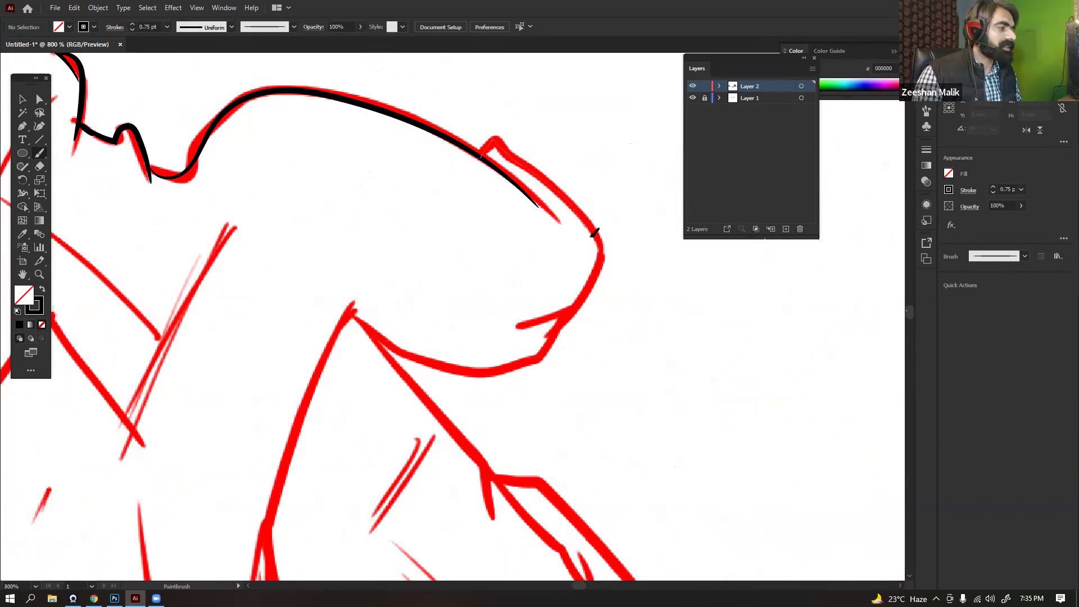
drag(577, 303, 502, 328)
drag(585, 322, 675, 231)
drag(469, 239, 427, 205)
mouse_move(438, 281)
mouse_down()
mouse_move(482, 291)
mouse_move(429, 265)
mouse_up()
drag(298, 213, 526, 253)
Toggle the Layer 1 sketch off and on to compare both inked shoulders
key(ctrl+minus)
key(ctrl+minus)
key(ctrl+minus)
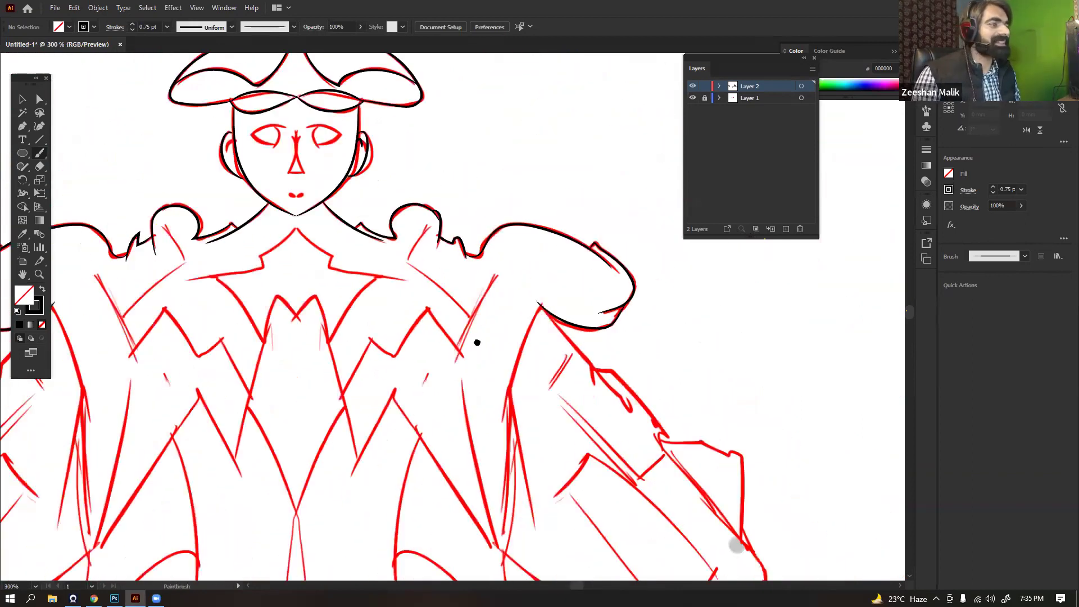
click(693, 99)
click(693, 99)
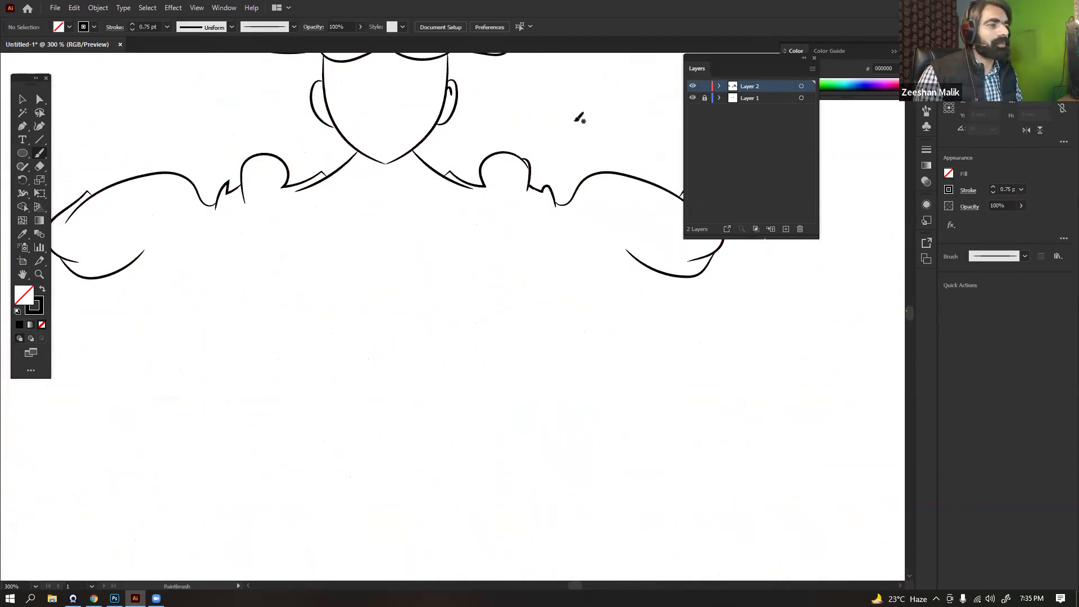
Trace the upper inner edge of the left sleeve, curving down from the shoulder puff
key(ctrl+plus)
key(ctrl+plus)
drag(298, 219, 451, 313)
drag(492, 199, 508, 230)
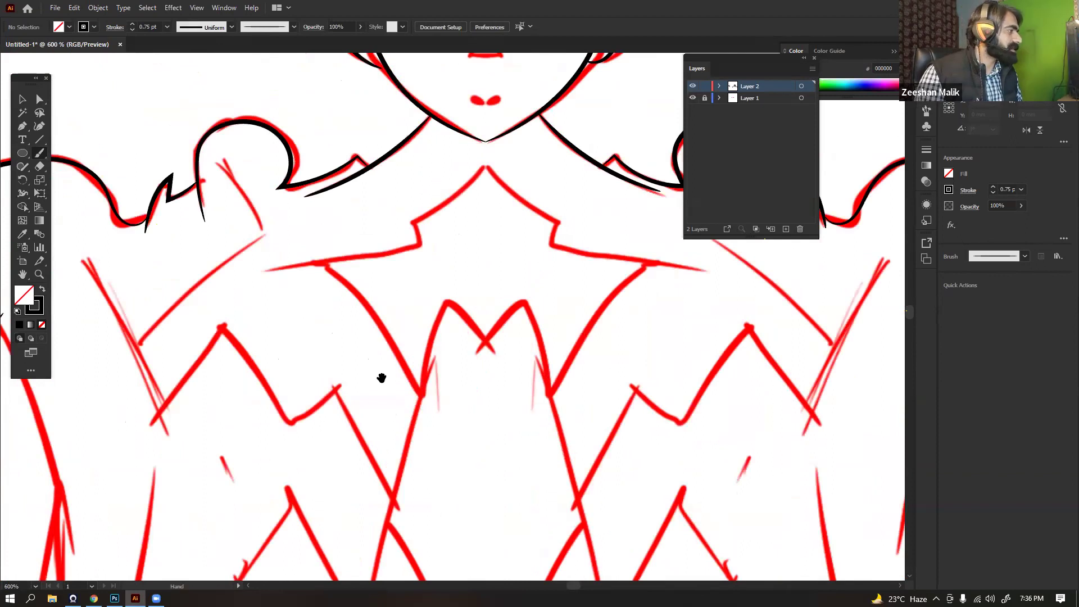
drag(474, 340, 465, 291)
drag(369, 234, 434, 152)
drag(243, 207, 359, 177)
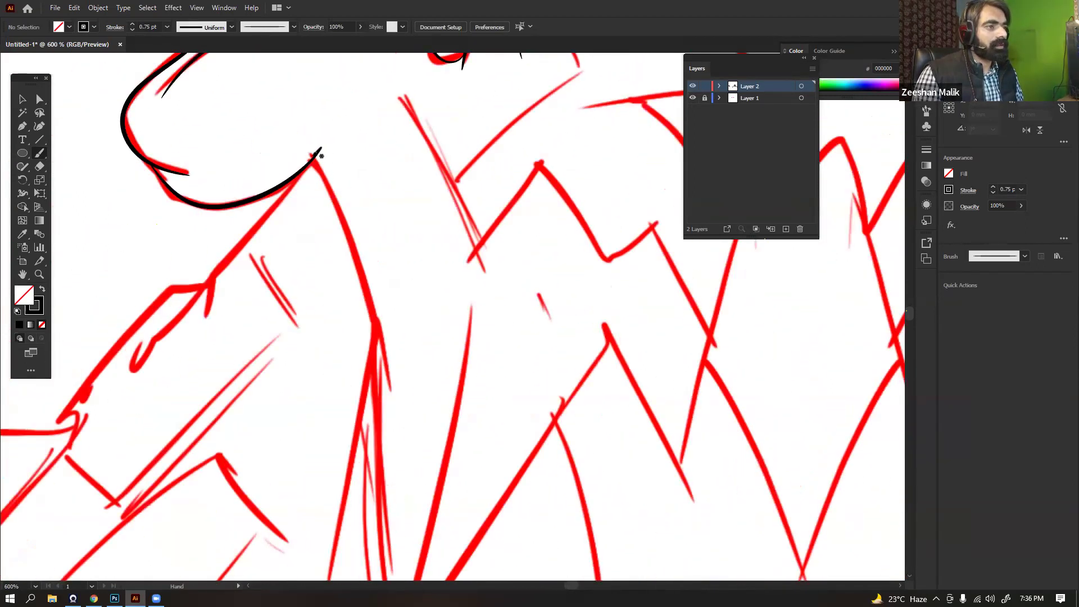
drag(363, 252, 393, 389)
key(ctrl+z)
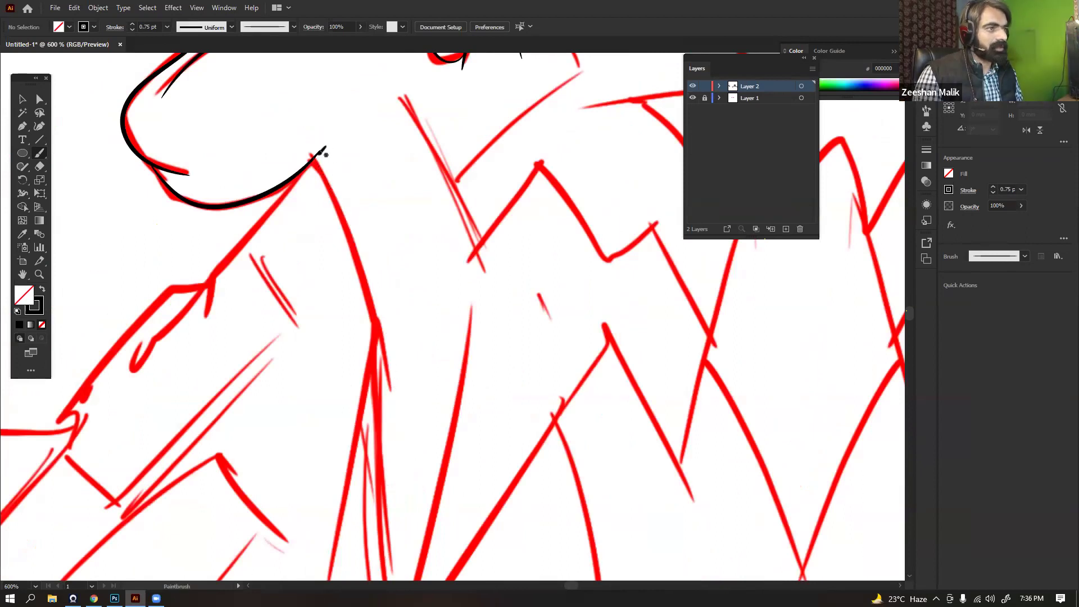
mouse_move(315, 156)
mouse_down()
mouse_move(380, 309)
mouse_move(399, 416)
mouse_up()
drag(384, 195, 380, 73)
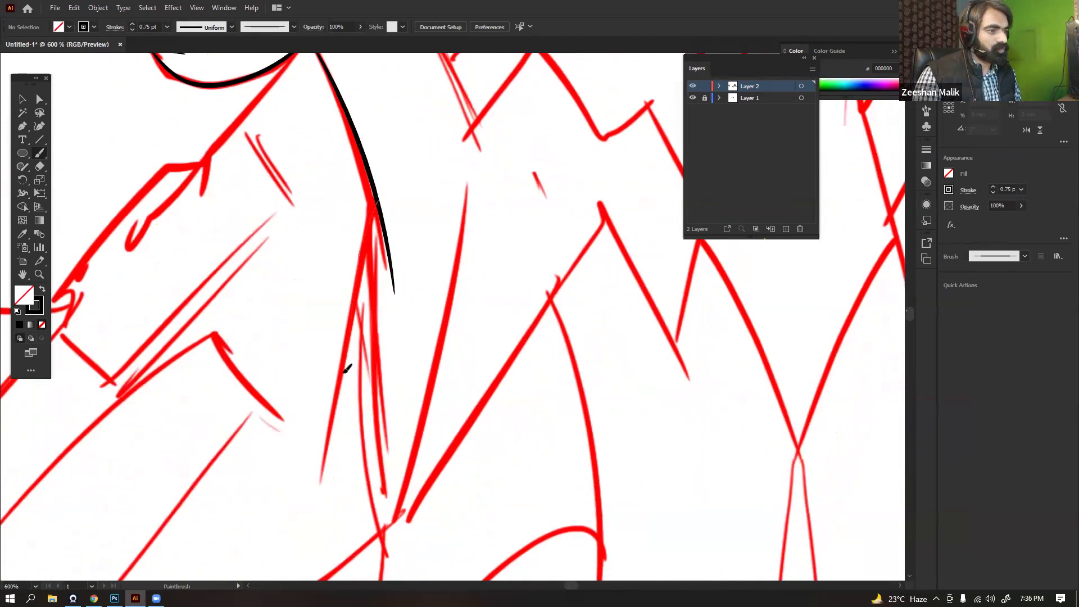
Ink the lower inner edge of the left sleeve down to where the sleeve's underside meets the torso
drag(366, 466, 382, 551)
drag(384, 393, 375, 146)
drag(405, 258, 479, 400)
mouse_move(281, 94)
mouse_down()
mouse_move(445, 209)
mouse_move(417, 270)
mouse_up()
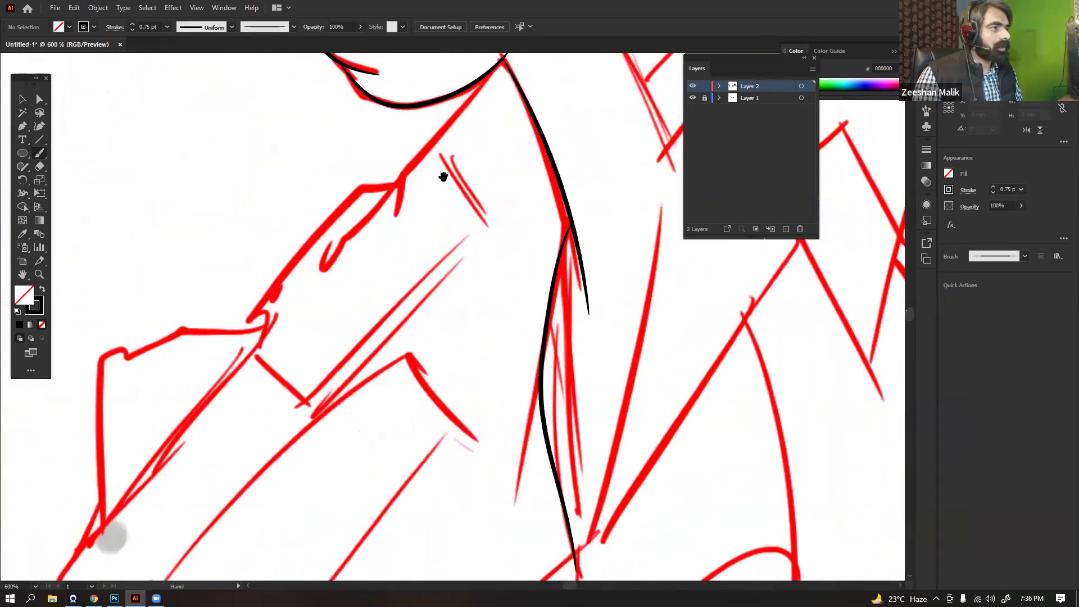
Trace the outer edge of the upper left sleeve, including the small fold below the shoulder puff
drag(486, 82, 461, 152)
mouse_move(394, 231)
mouse_down()
mouse_move(365, 282)
mouse_move(397, 253)
mouse_up()
key(ctrl+z)
mouse_move(417, 188)
mouse_down()
mouse_move(471, 131)
mouse_move(382, 270)
mouse_move(502, 121)
mouse_up()
drag(441, 162, 394, 184)
drag(288, 301, 285, 305)
drag(359, 292, 414, 213)
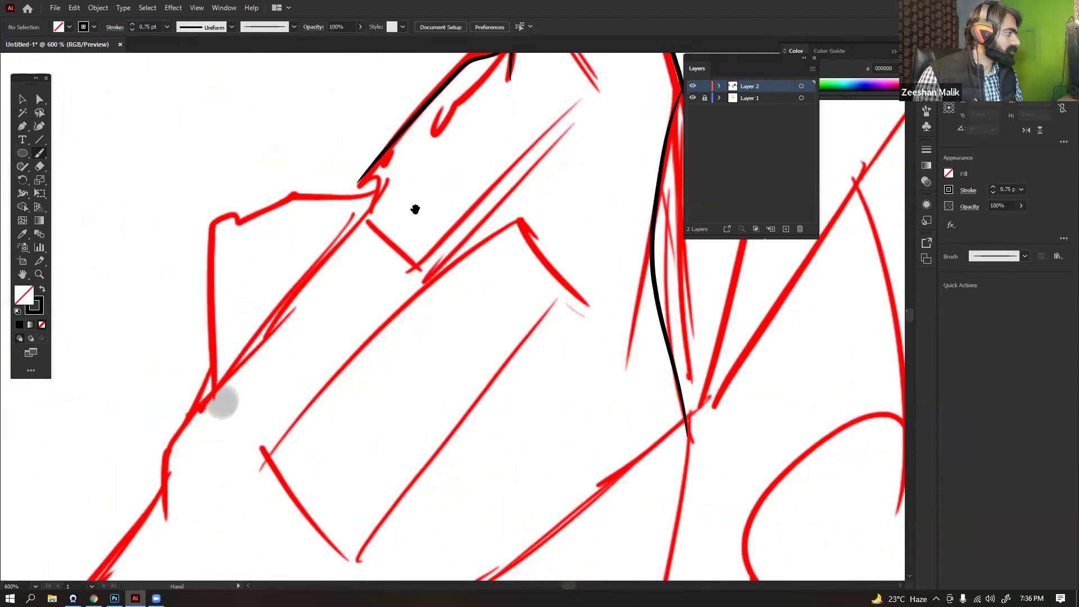
Ink the left sleeve's elbow fold with its long diagonal edge and the flap projecting outward from it
drag(372, 177, 384, 218)
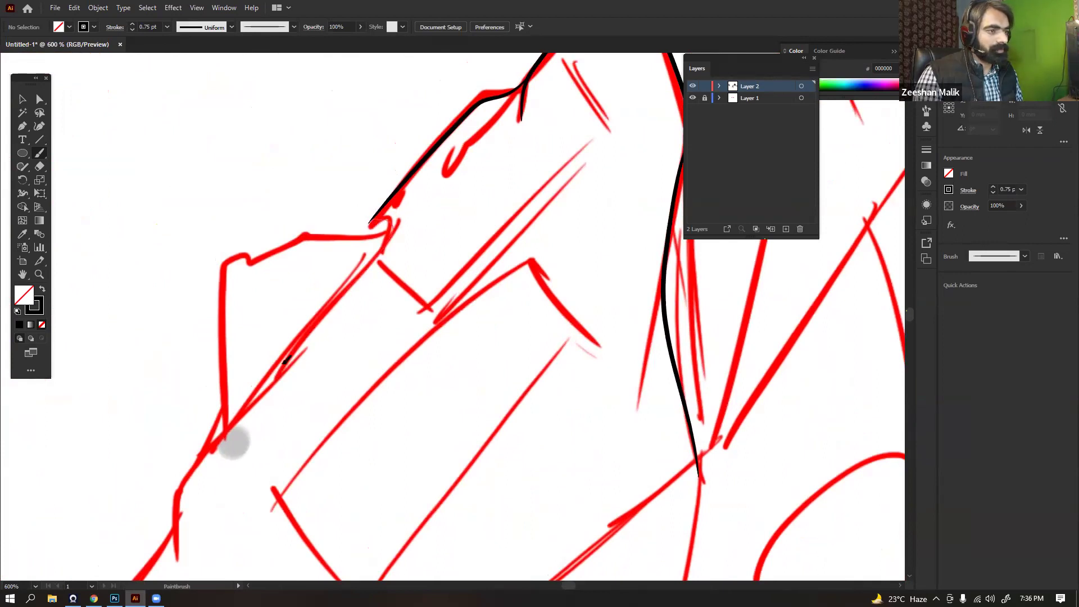
mouse_move(214, 447)
mouse_down()
mouse_move(242, 369)
mouse_move(371, 222)
mouse_up()
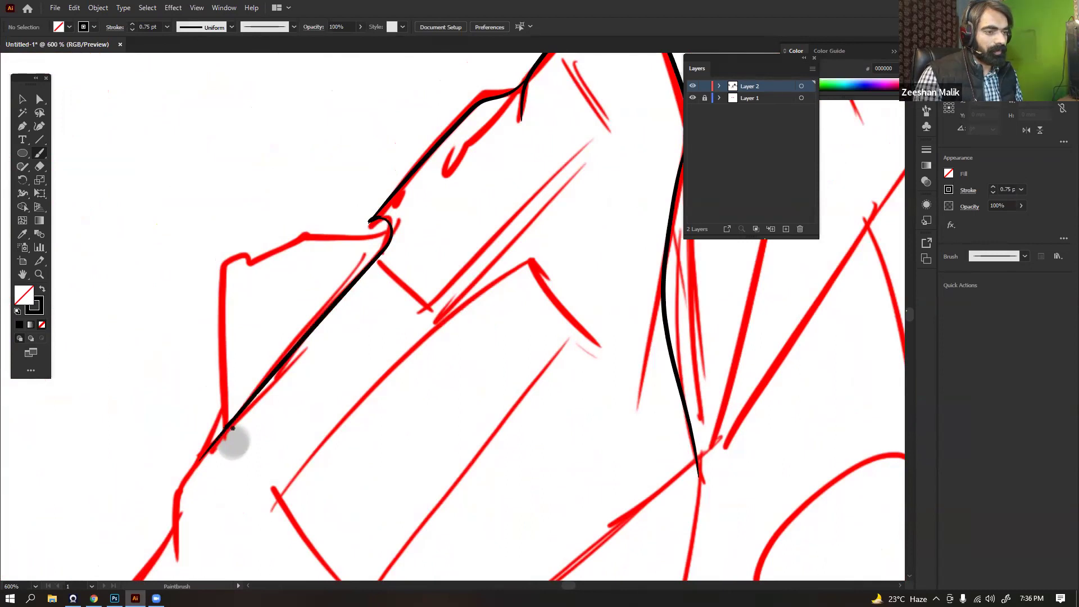
drag(325, 238, 391, 229)
key(space)
drag(531, 337, 518, 307)
Trace the outer edge of the left forearm sleeve from below the flap towards the cuff
drag(219, 411, 381, 158)
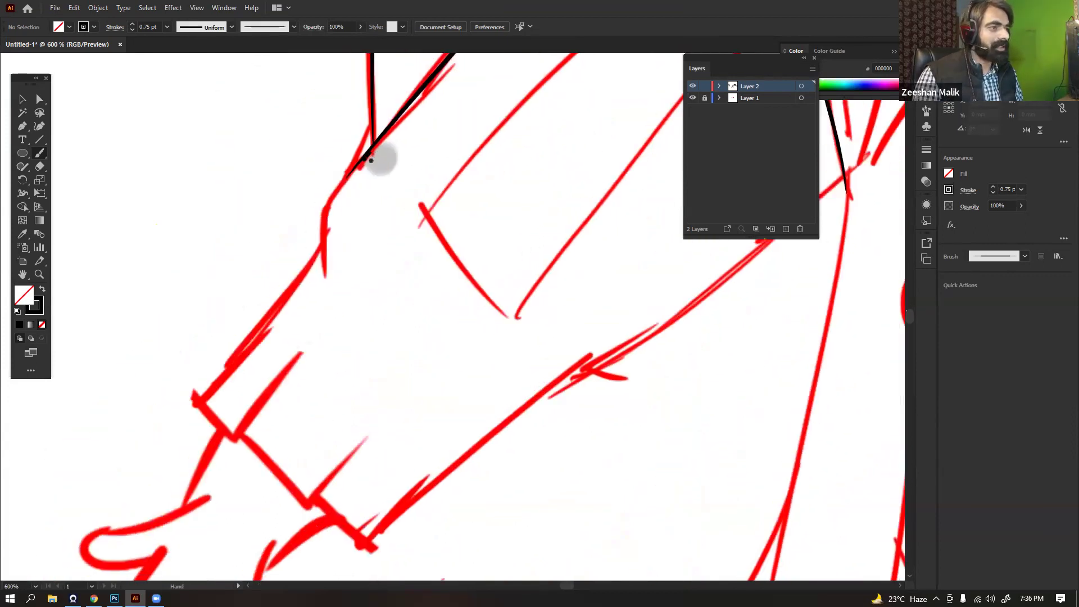
drag(325, 237, 323, 296)
key(ctrl+z)
key(space)
mouse_move(381, 158)
mouse_down()
mouse_move(422, 80)
mouse_move(366, 197)
mouse_move(397, 164)
mouse_up()
key(space)
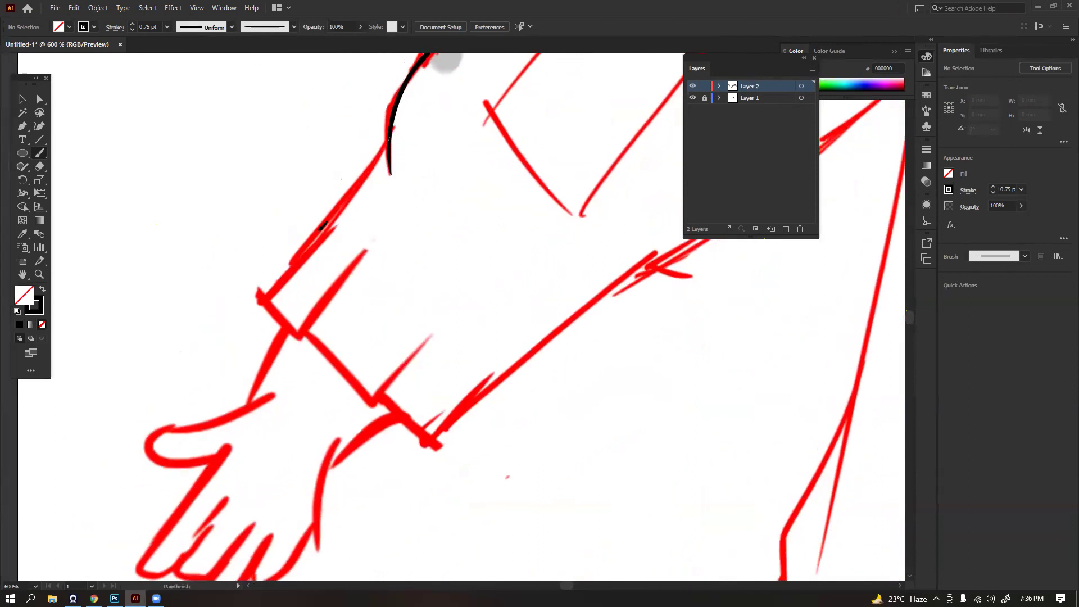
drag(360, 262, 357, 264)
Ink the left cuff's stepped hem and its slanted fold lines
key(space)
drag(285, 283, 220, 204)
drag(318, 312, 378, 240)
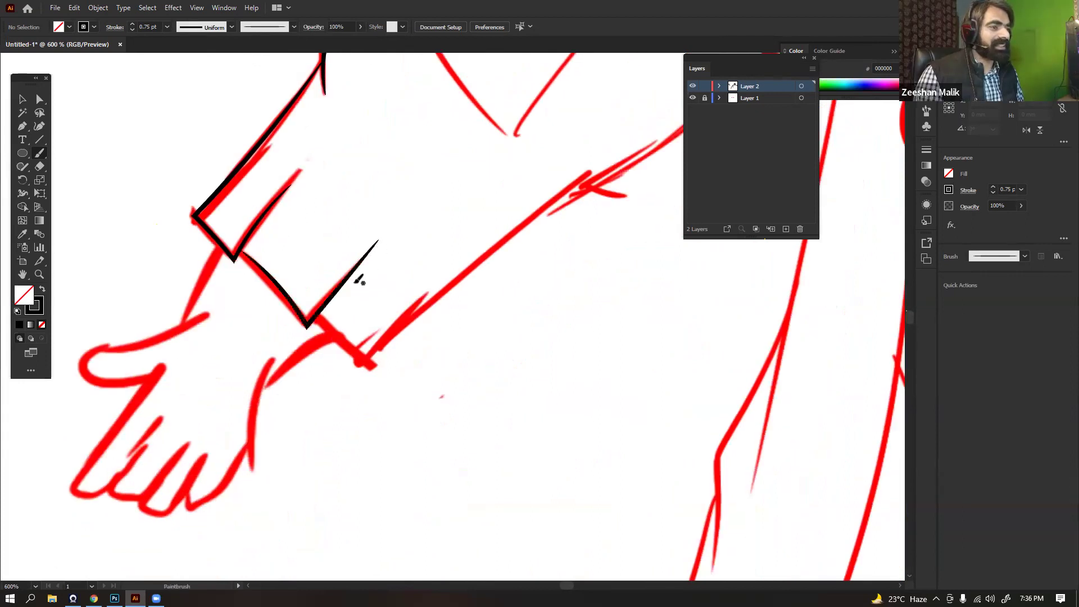
mouse_move(467, 248)
mouse_down()
mouse_move(362, 367)
mouse_move(406, 288)
mouse_move(288, 331)
mouse_up()
key(space)
drag(189, 62, 110, 121)
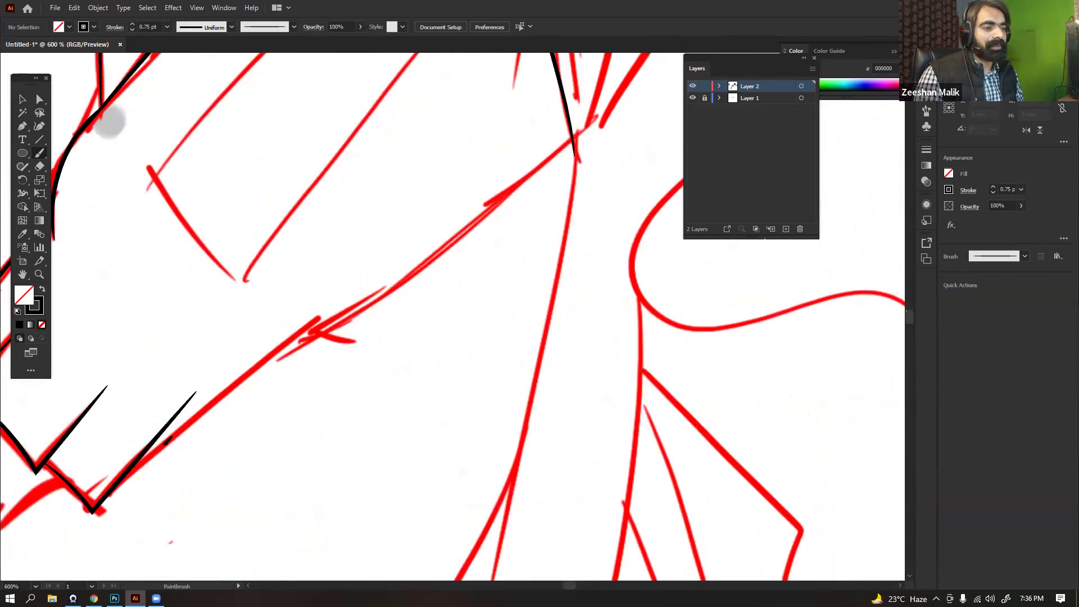
Trace the underside of the left sleeve from the cuff up to the mid-sleeve fold
drag(128, 472, 381, 267)
mouse_move(542, 173)
mouse_down()
mouse_move(463, 214)
mouse_move(636, 89)
mouse_up()
drag(255, 369, 276, 347)
drag(368, 303, 170, 449)
Ink the sleeve's underside from the mid-sleeve fold to the torso, undoing and redrawing strokes until they match the sketch
drag(232, 377, 495, 178)
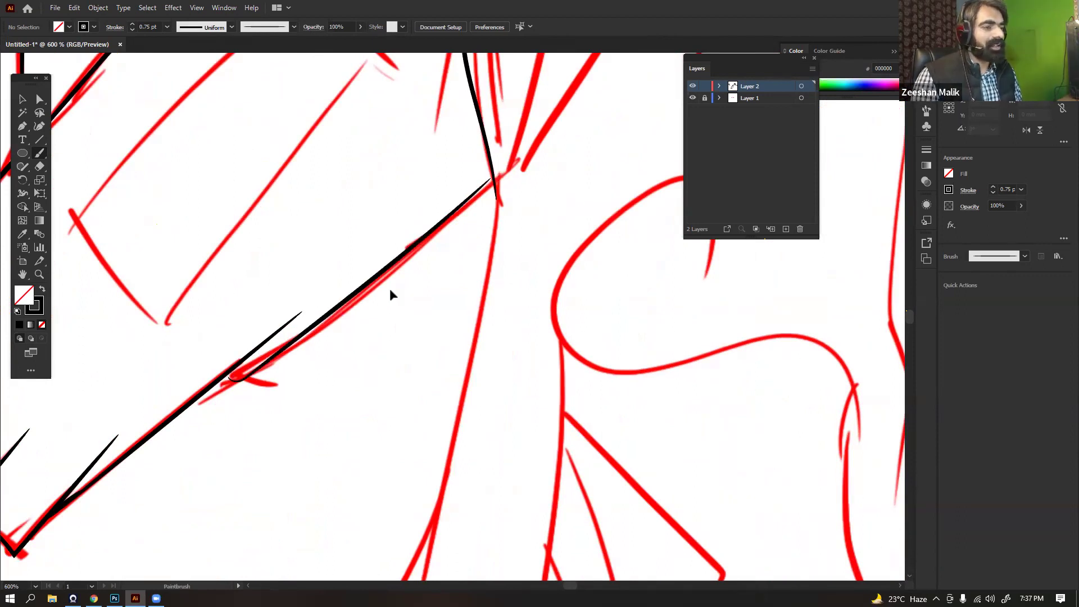
key(ctrl+z)
drag(240, 369, 344, 313)
drag(415, 268, 598, 122)
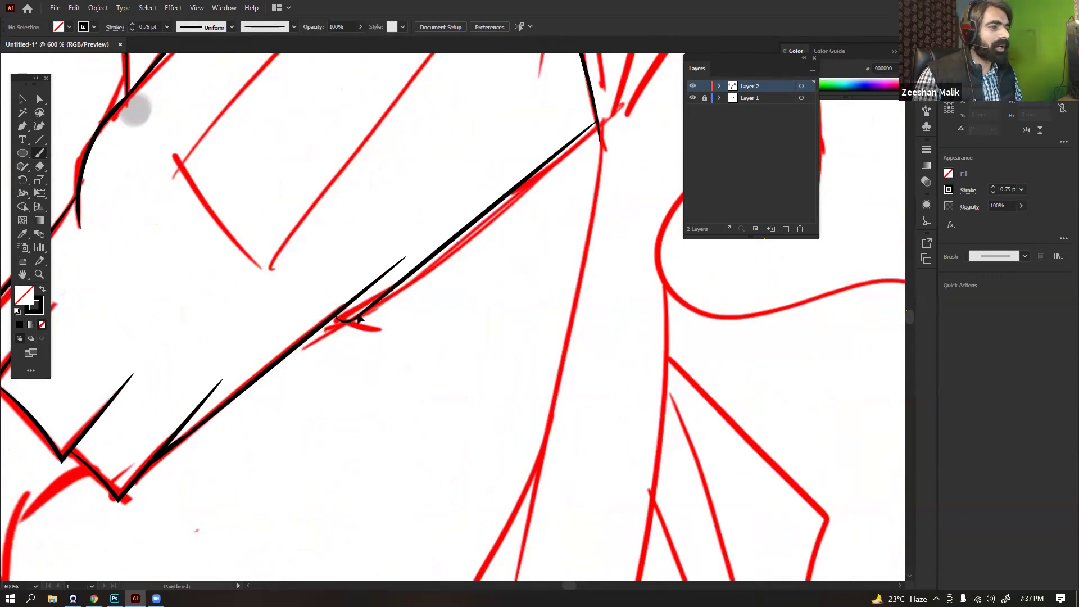
key(ctrl+z)
drag(360, 326, 517, 187)
key(ctrl+z)
drag(364, 324, 598, 127)
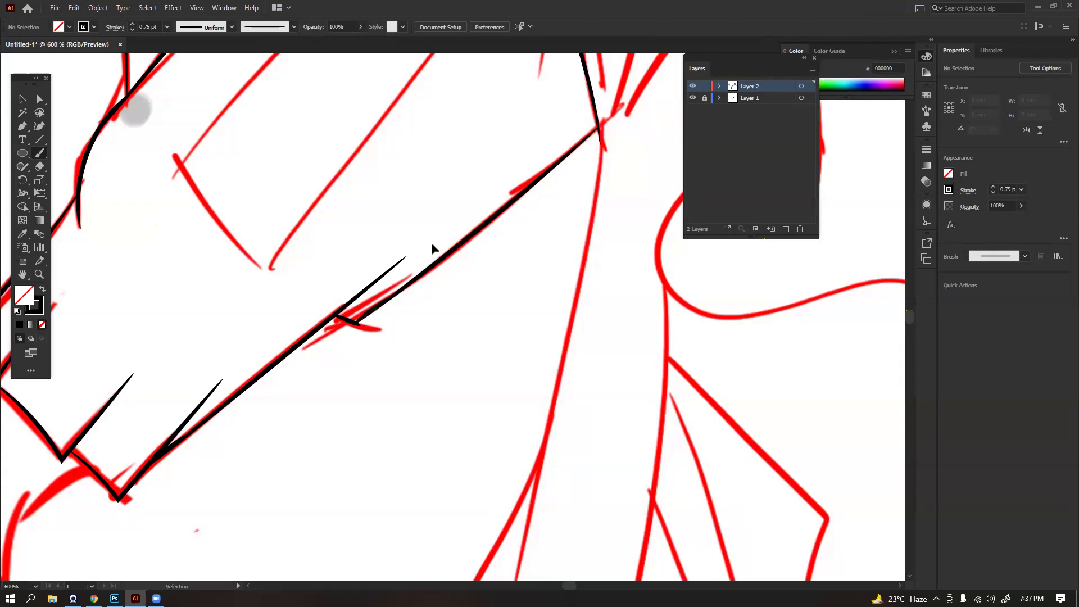
Trace the angled panel lines on the left side of the chest below the round shoulder bump
key(ctrl+minus)
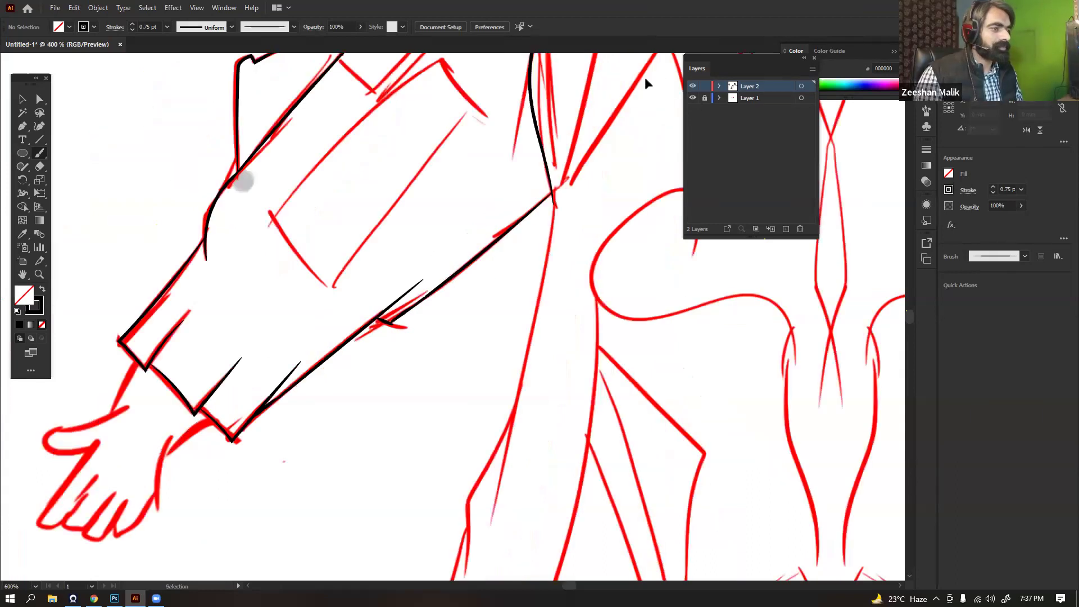
key(ctrl+minus)
key(ctrl+minus)
key(ctrl+minus)
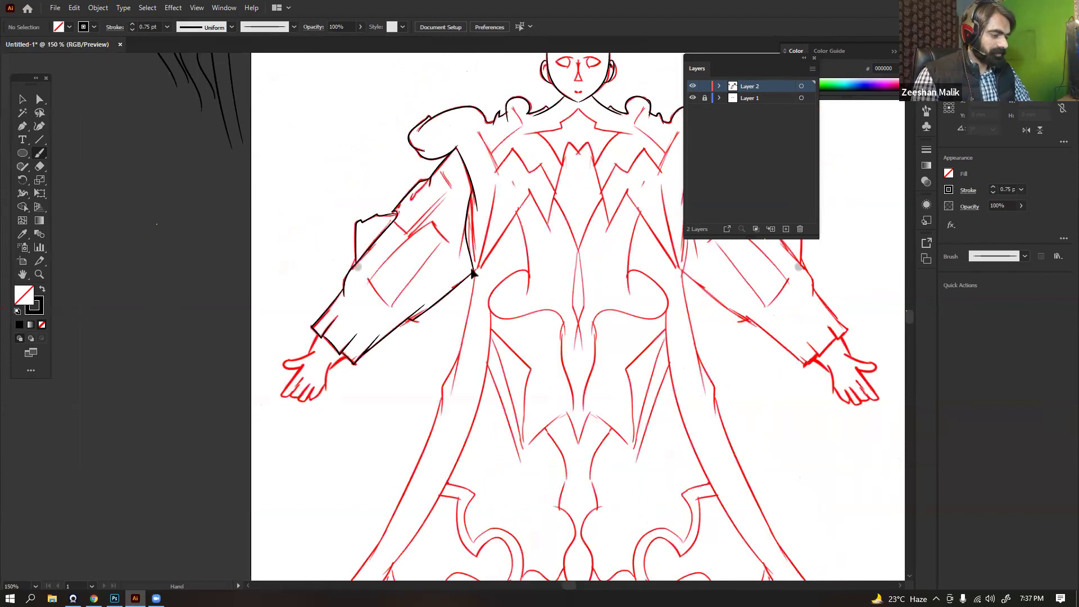
key(ctrl)
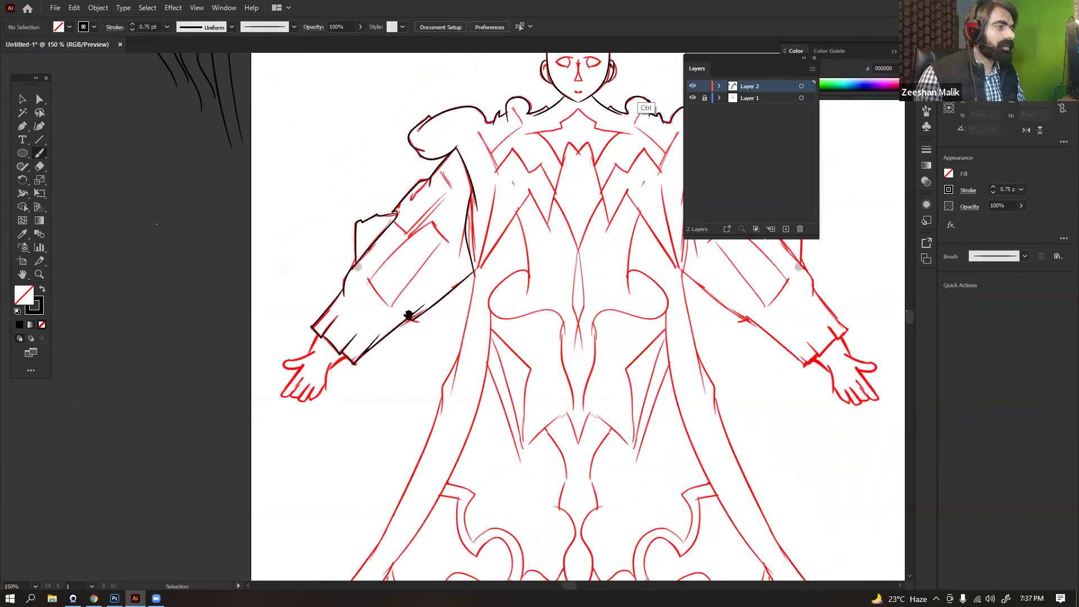
drag(419, 308, 410, 315)
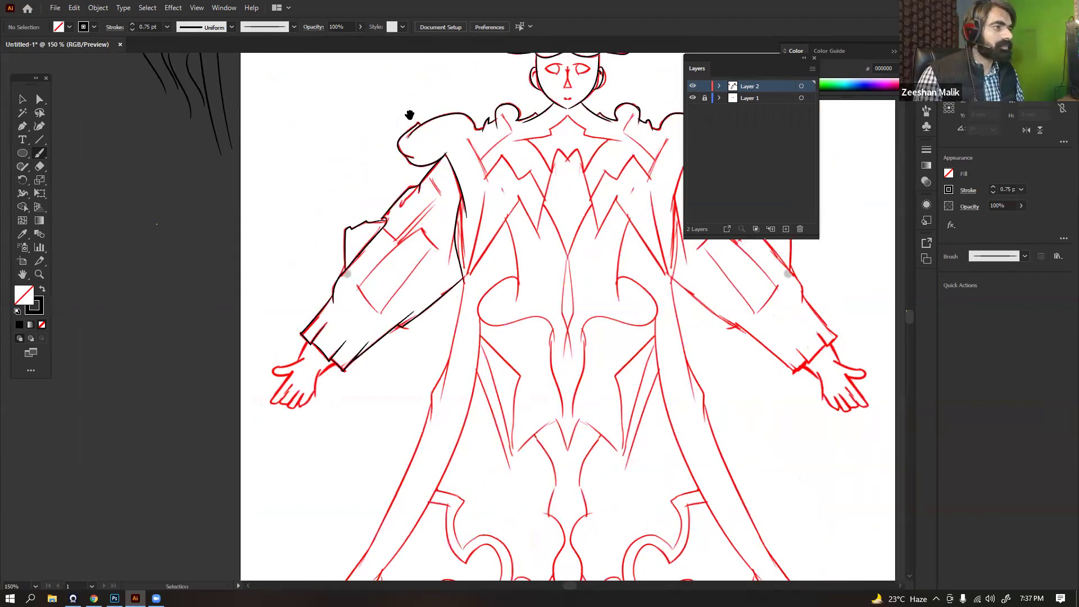
key(ctrl+plus)
key(ctrl+plus)
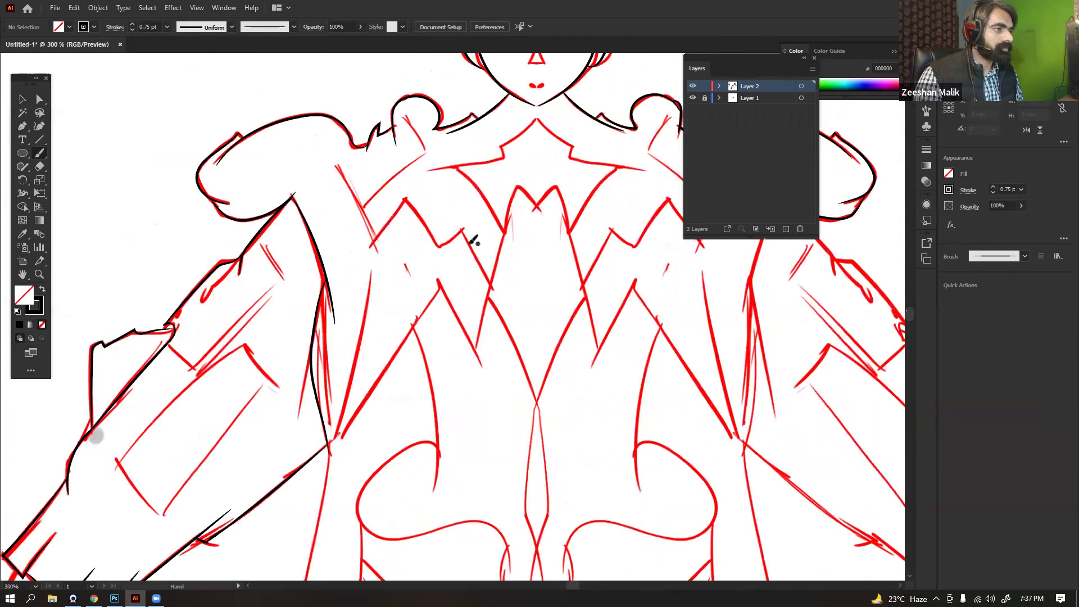
drag(406, 117, 428, 156)
drag(334, 163, 360, 209)
drag(425, 156, 364, 209)
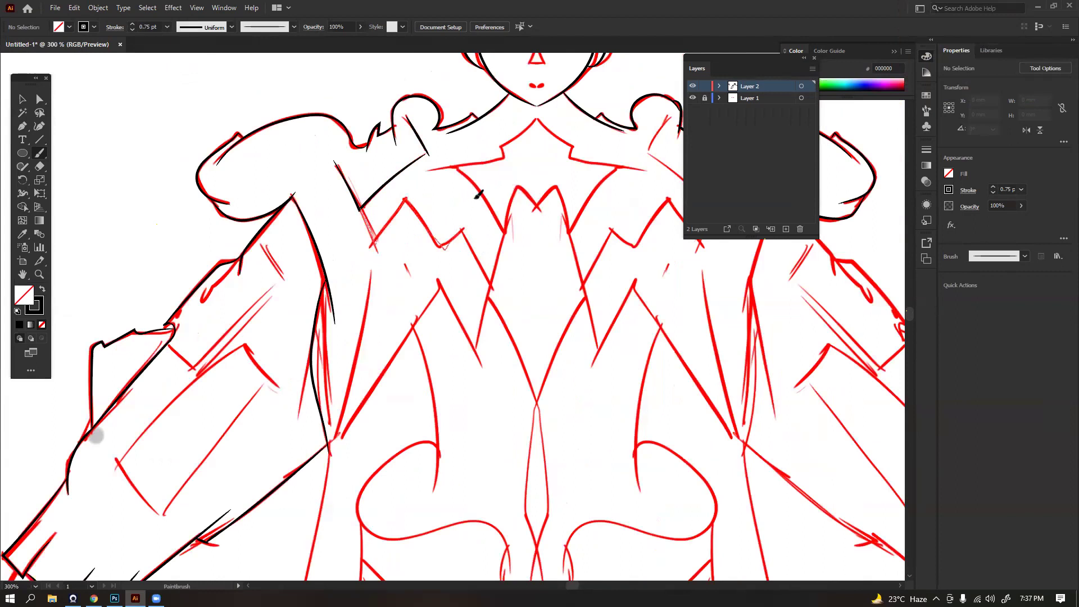
Ink the M-shaped peak at the chest centre and the curve linking it to the collar's right point, redrawing the misaligned stroke
drag(666, 221, 607, 263)
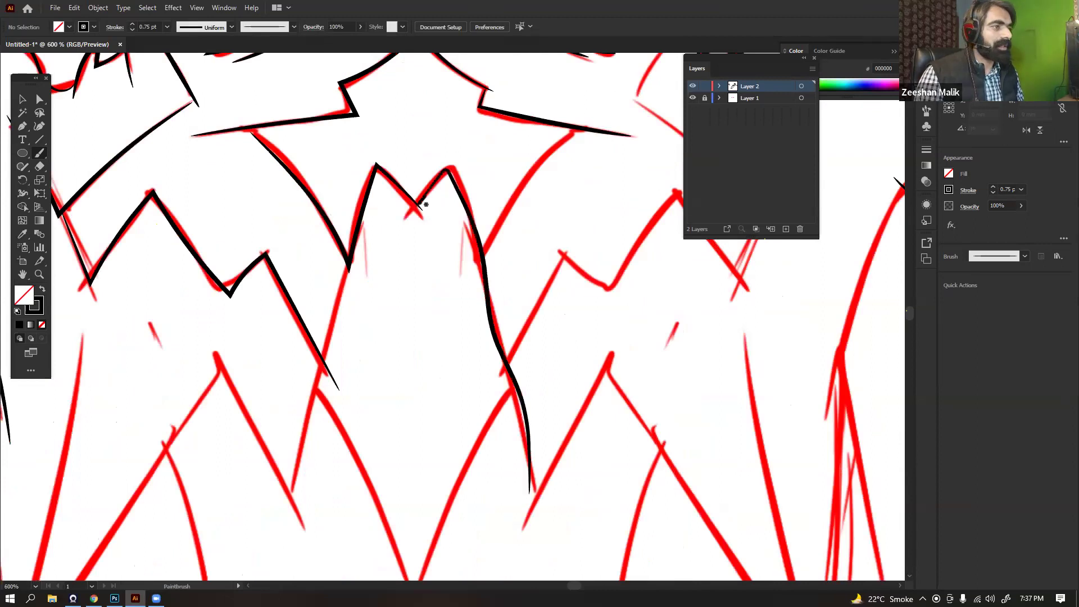
mouse_move(425, 205)
mouse_down()
mouse_move(456, 161)
mouse_move(470, 198)
mouse_up()
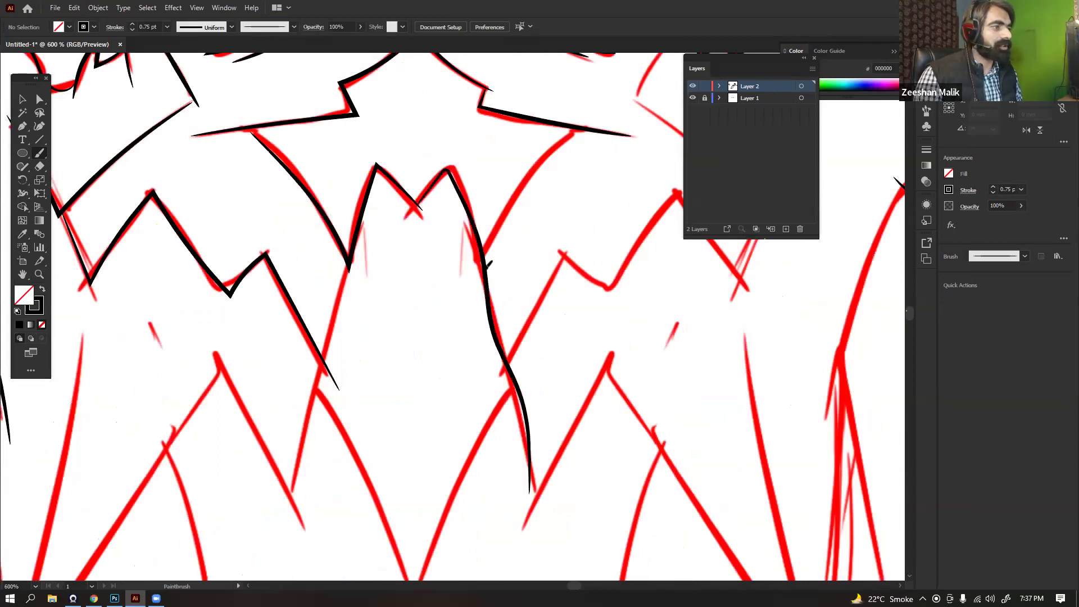
key(ctrl+z)
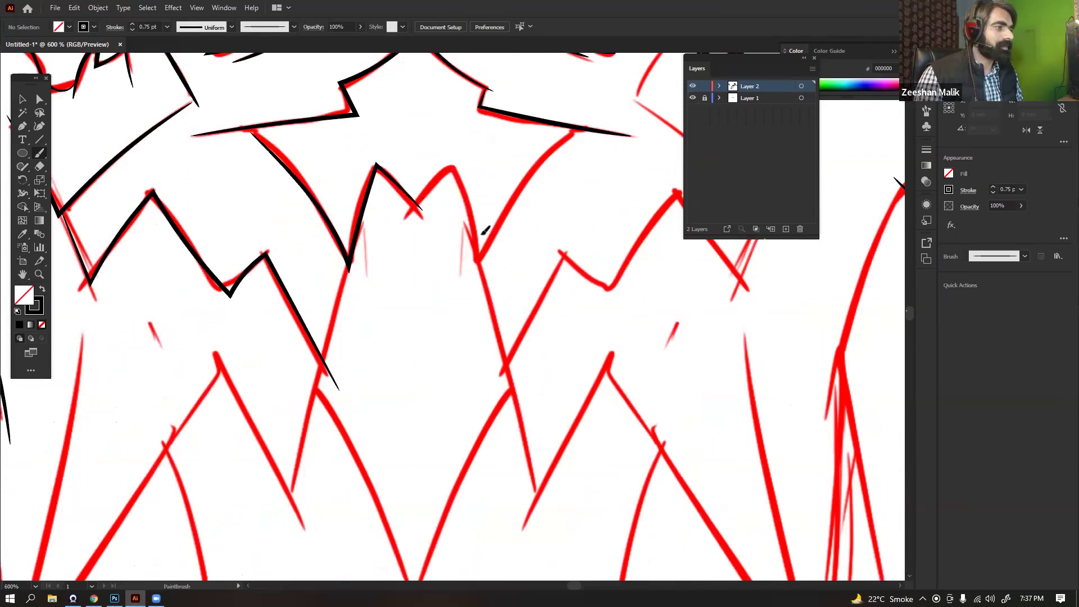
drag(539, 168, 501, 206)
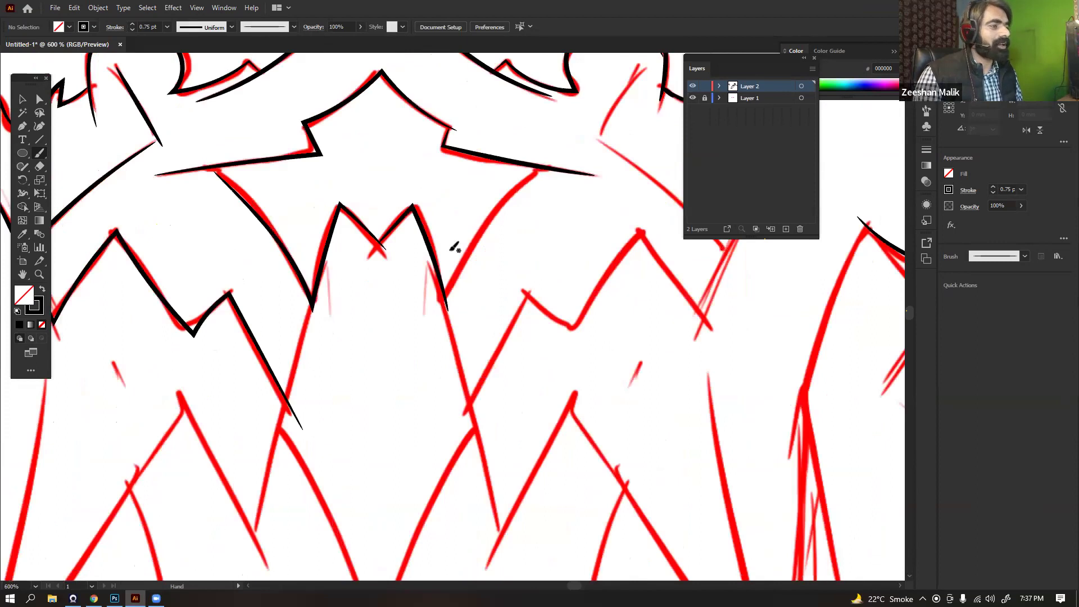
drag(540, 169, 445, 295)
drag(384, 247, 427, 226)
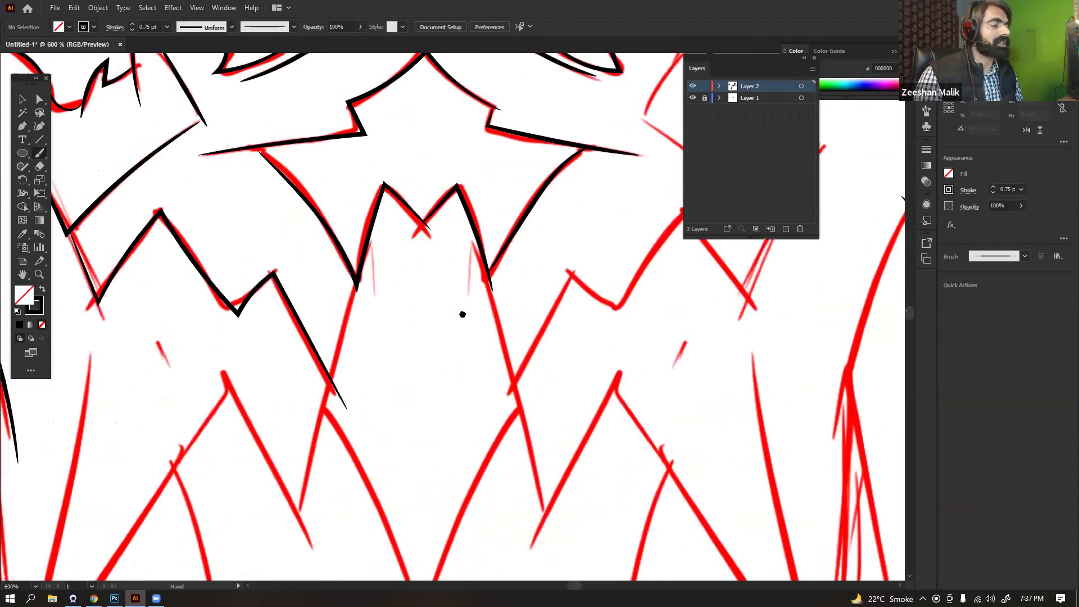
Trace the long slanted line from the left foot of the M-shaped peak down to the lower tip of the chest panel
drag(522, 559, 612, 412)
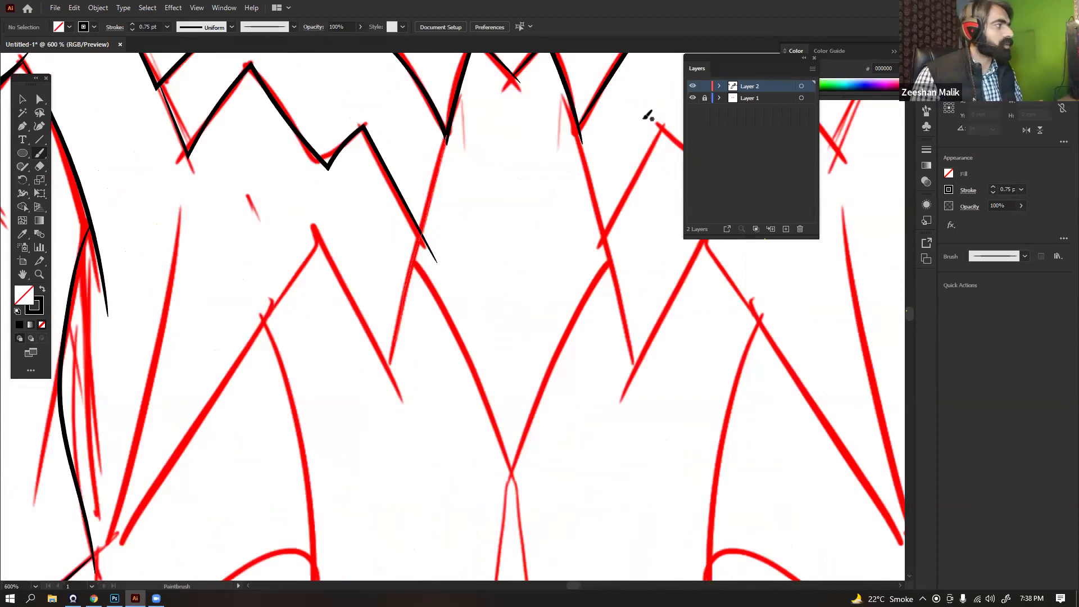
drag(448, 133, 384, 384)
key(ctrl+minus)
key(ctrl+minus)
key(ctrl+minus)
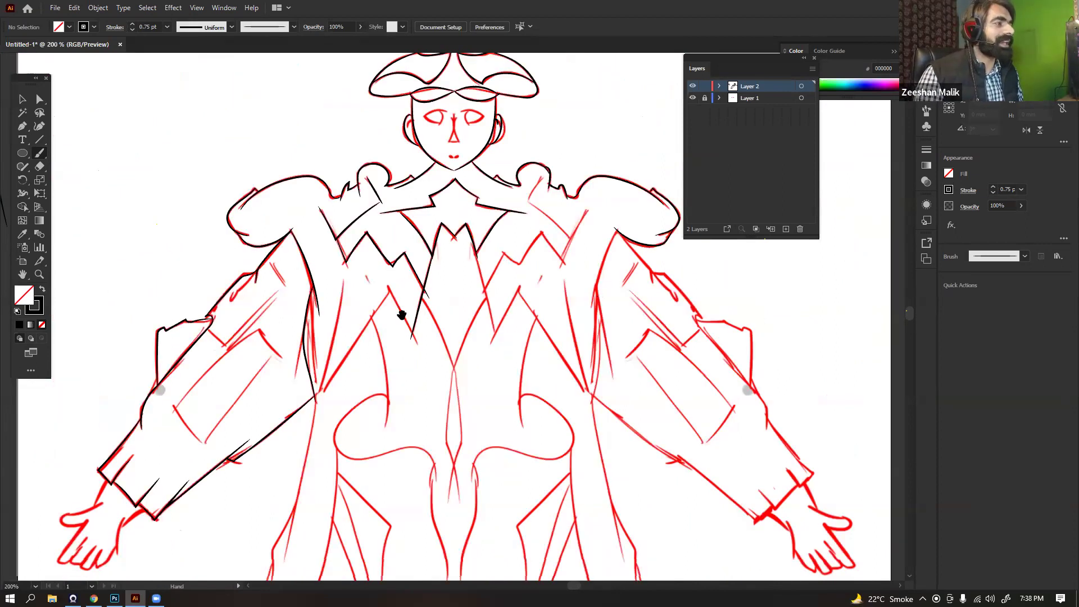
drag(414, 290, 406, 279)
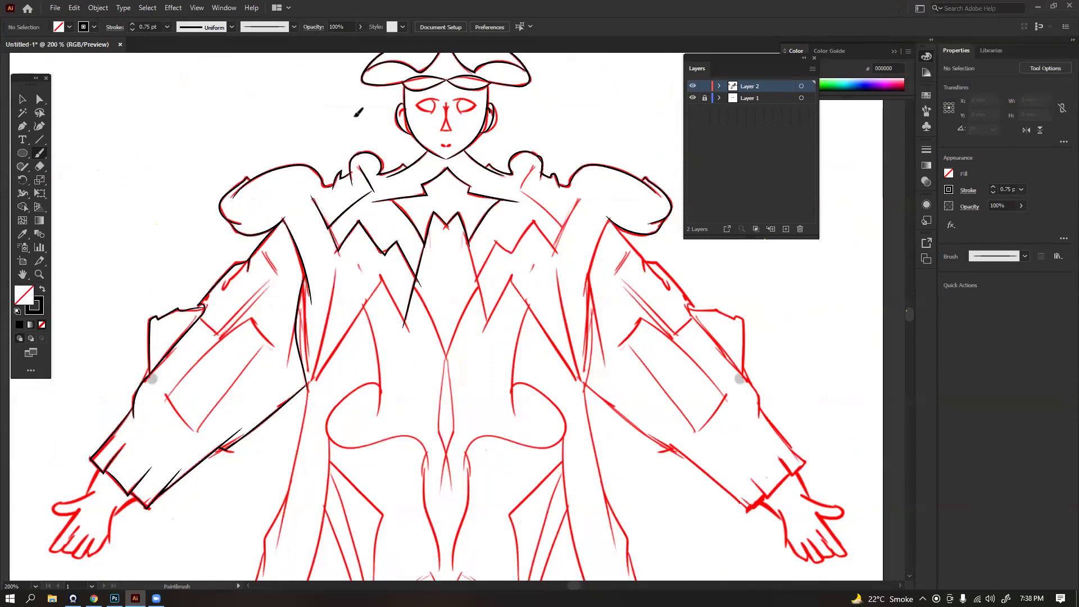
Ink the curved lapel line on the left side of the torso down to the waist at the armpit corner
key(ctrl+equal)
key(ctrl+equal)
drag(597, 284, 328, 273)
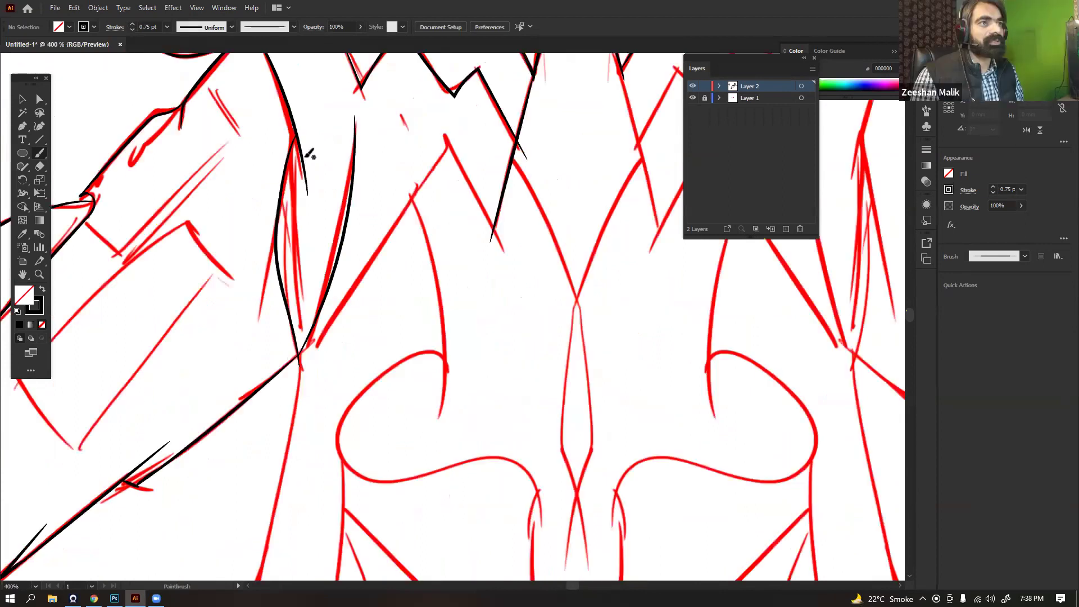
Ink the coat's left side from the waist down over the hip fold with a 1 pt stroke
drag(317, 387, 401, 110)
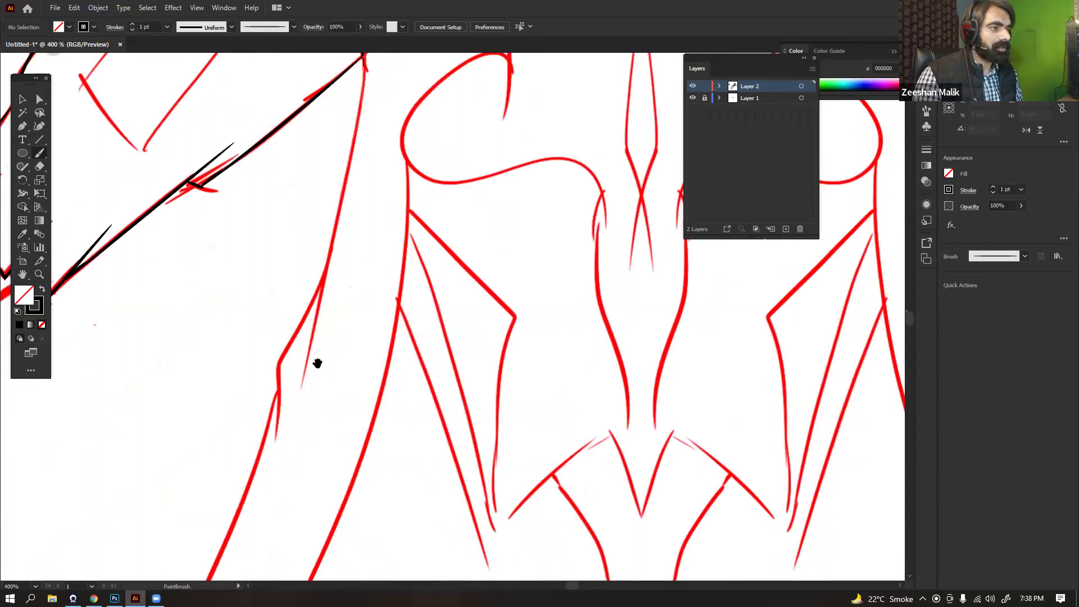
drag(315, 364, 369, 219)
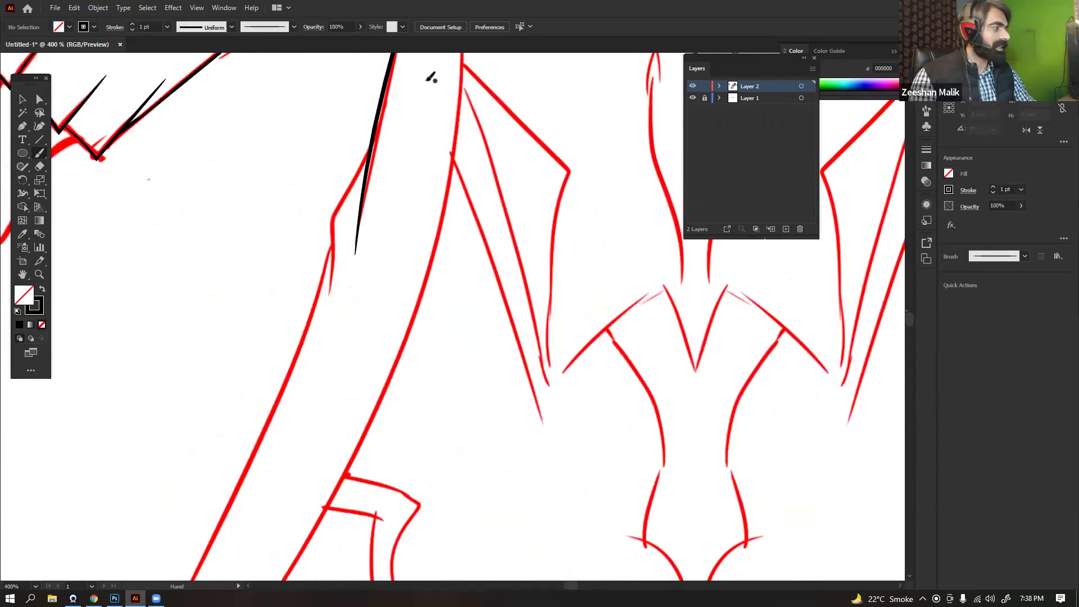
drag(345, 320, 419, 172)
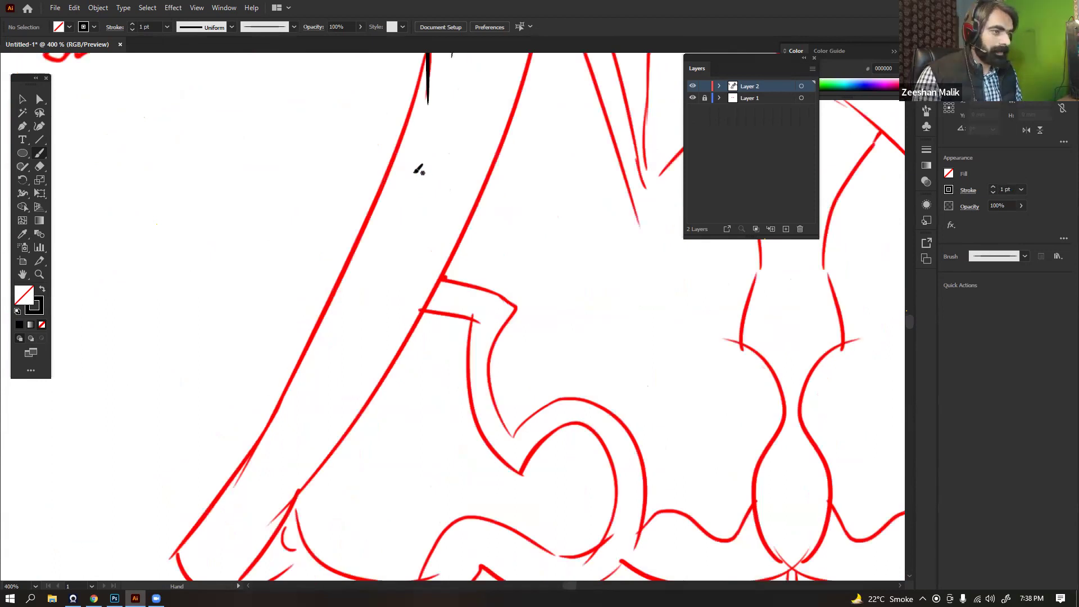
Trace the coat's left outer edge from the hip fold to the hem and curve its lower left corner
key(ctrl+minus)
key(ctrl+minus)
mouse_move(414, 175)
mouse_down()
mouse_move(309, 402)
mouse_move(323, 443)
mouse_move(351, 434)
mouse_up()
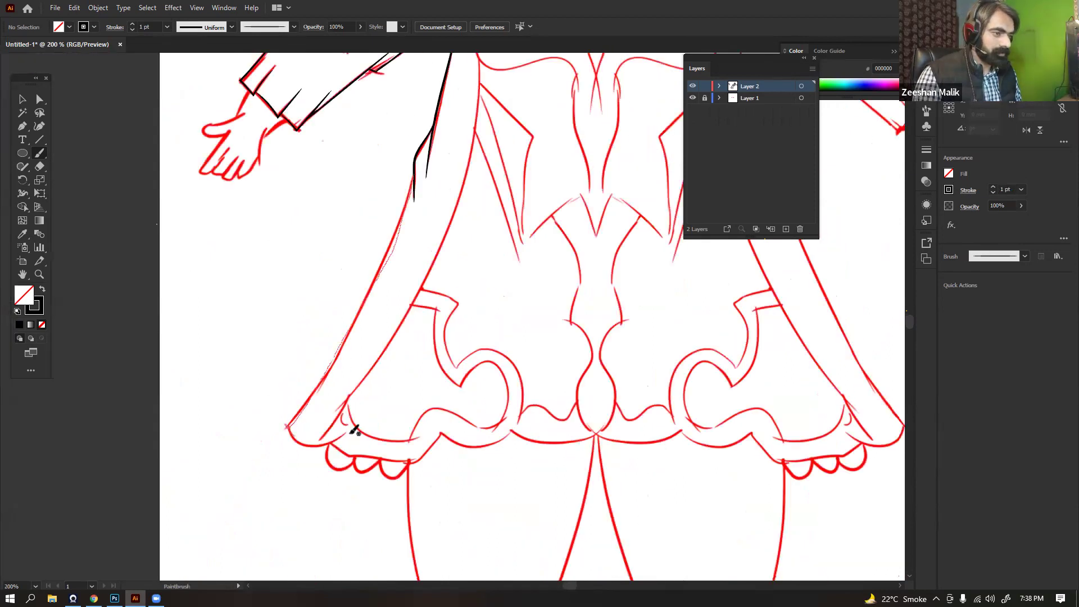
drag(329, 364, 328, 336)
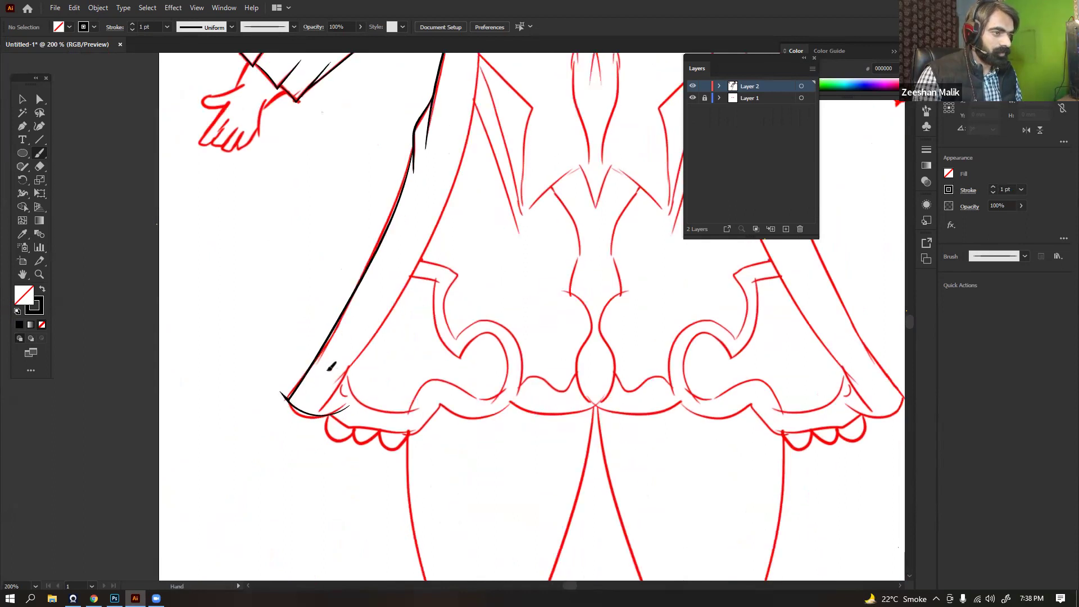
Ink the scalloped hem from above the left frill to past the centre, undoing and redrawing the misaligned scallop
mouse_move(415, 434)
mouse_down()
mouse_move(408, 384)
mouse_move(434, 352)
mouse_up()
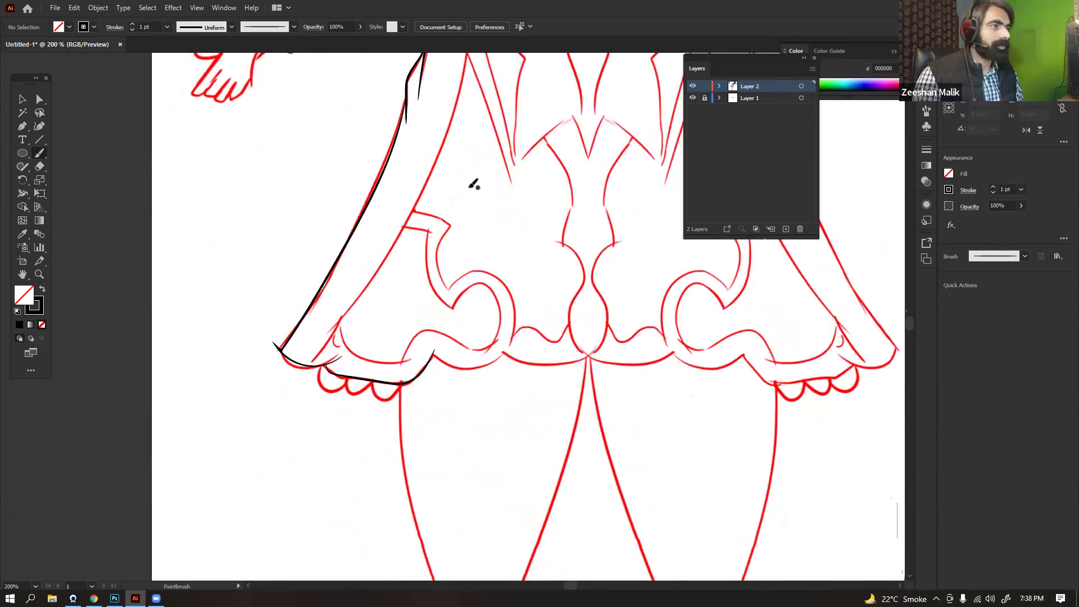
key(ctrl+=)
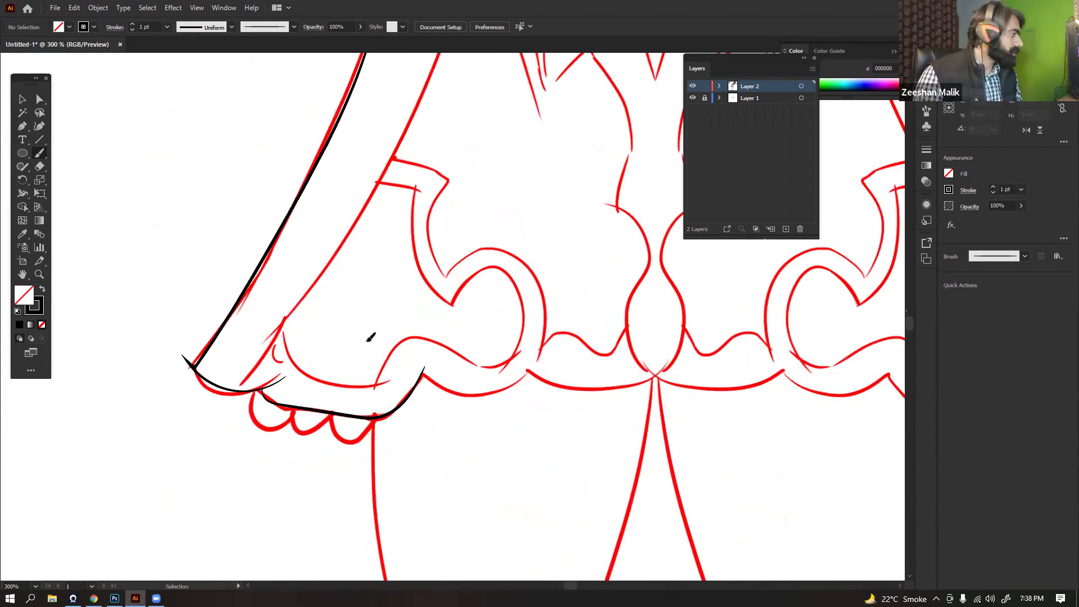
drag(528, 370, 406, 314)
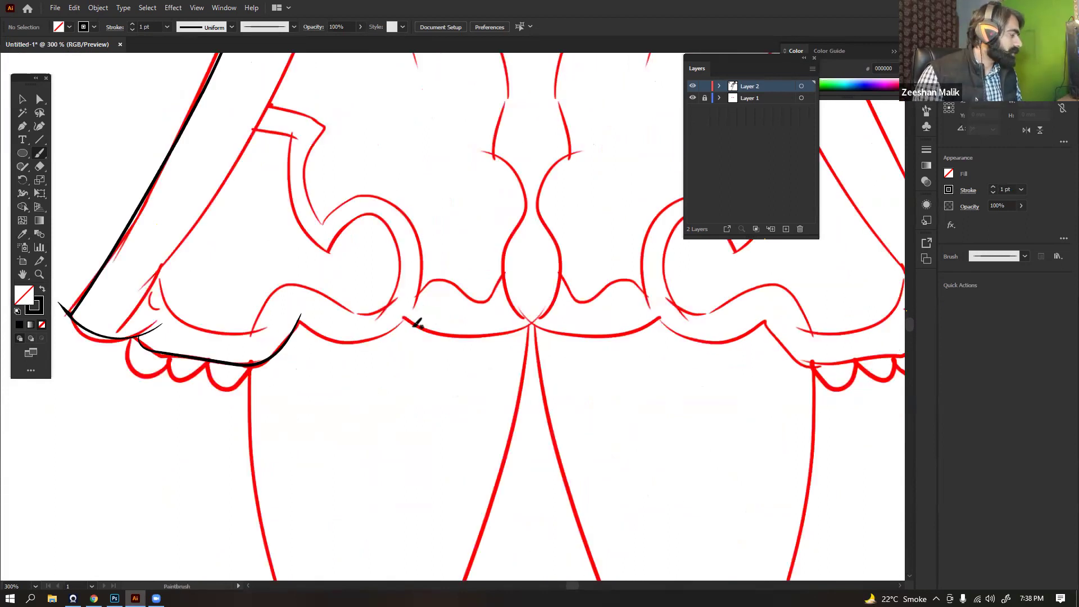
drag(300, 319, 417, 307)
mouse_move(463, 314)
mouse_down()
mouse_move(396, 338)
mouse_move(350, 323)
mouse_move(459, 337)
mouse_move(501, 323)
mouse_up()
drag(349, 344, 356, 334)
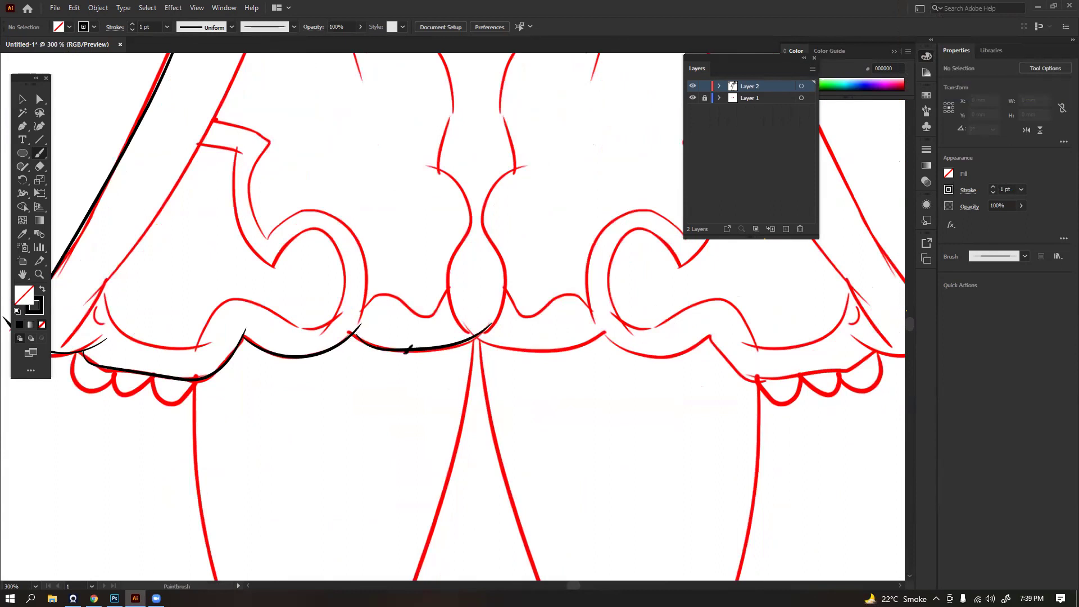
key(ctrl+z)
mouse_move(351, 337)
mouse_down()
mouse_move(500, 319)
mouse_move(385, 300)
mouse_up()
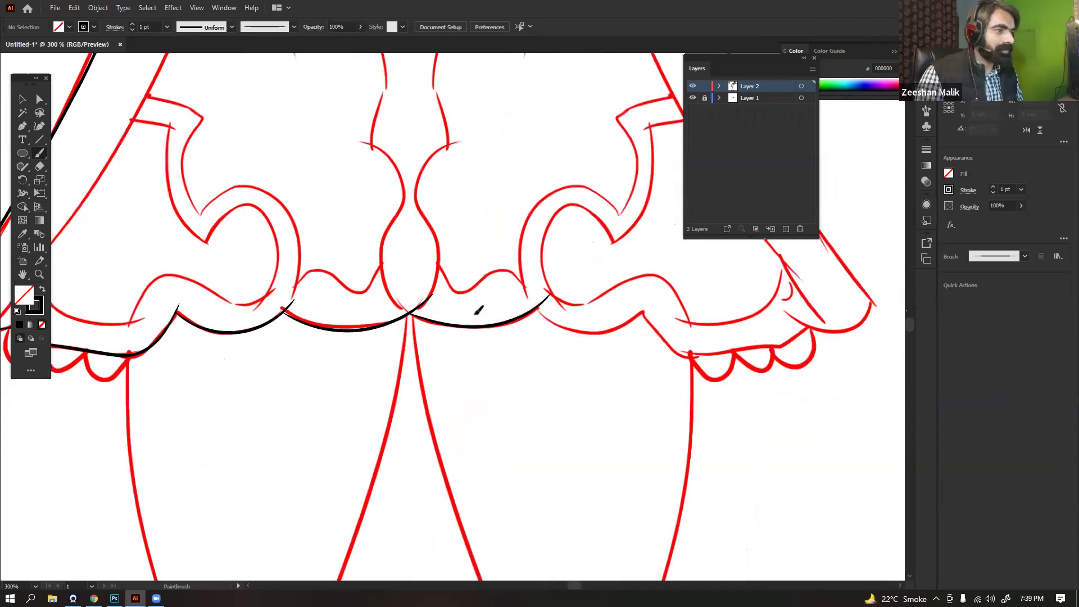
Ink the next hem scallop on the right half and try the remaining hem outline out to the coat's right corner
scroll(602, 289, right, 4)
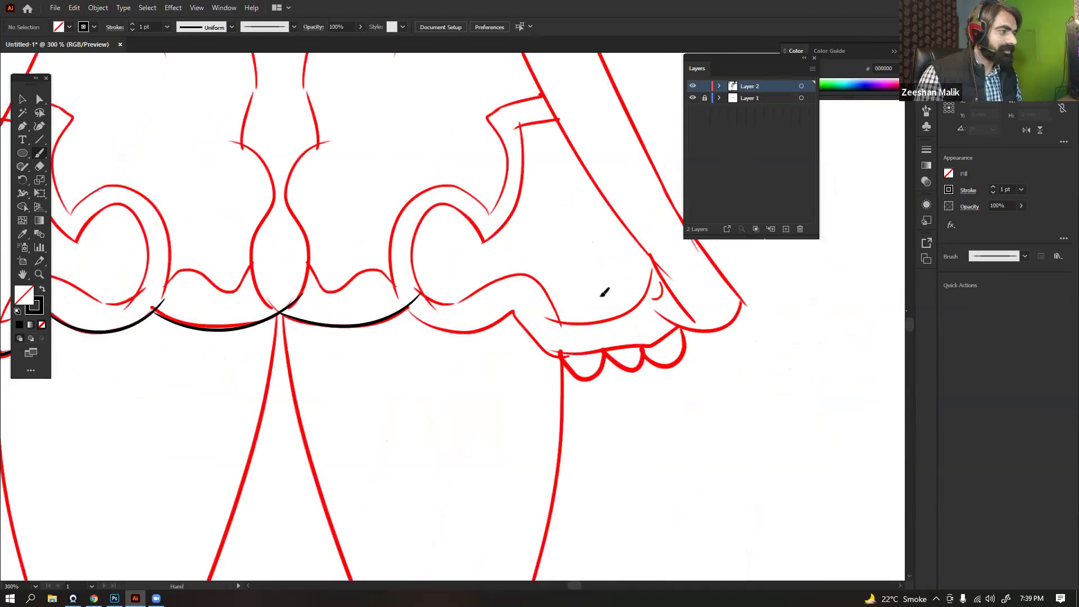
scroll(562, 214, right, 1)
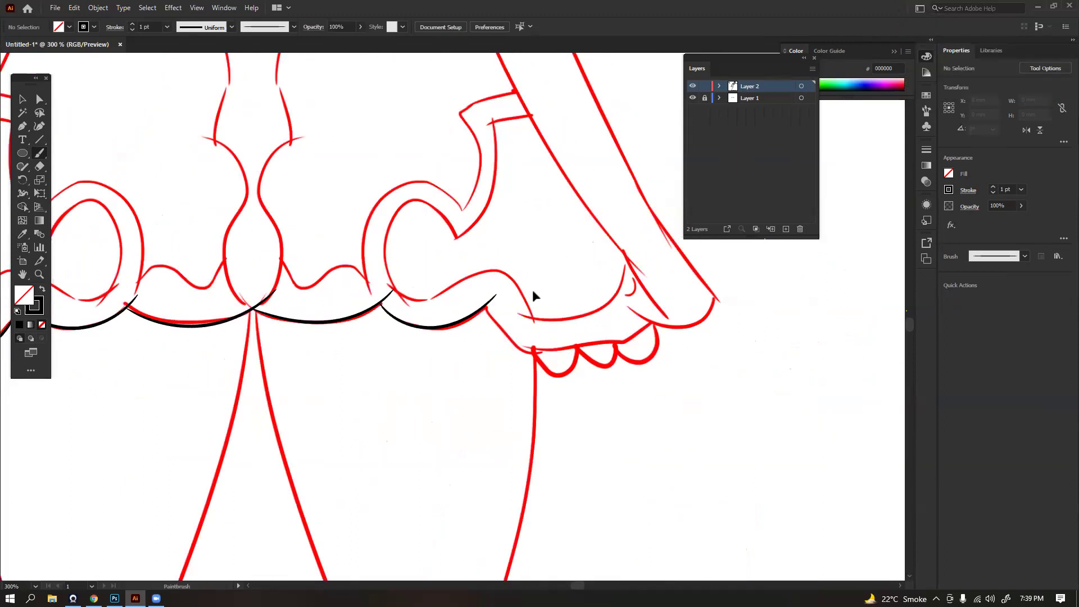
scroll(534, 295, right, 3)
scroll(492, 236, up, 4)
key(ctrl)
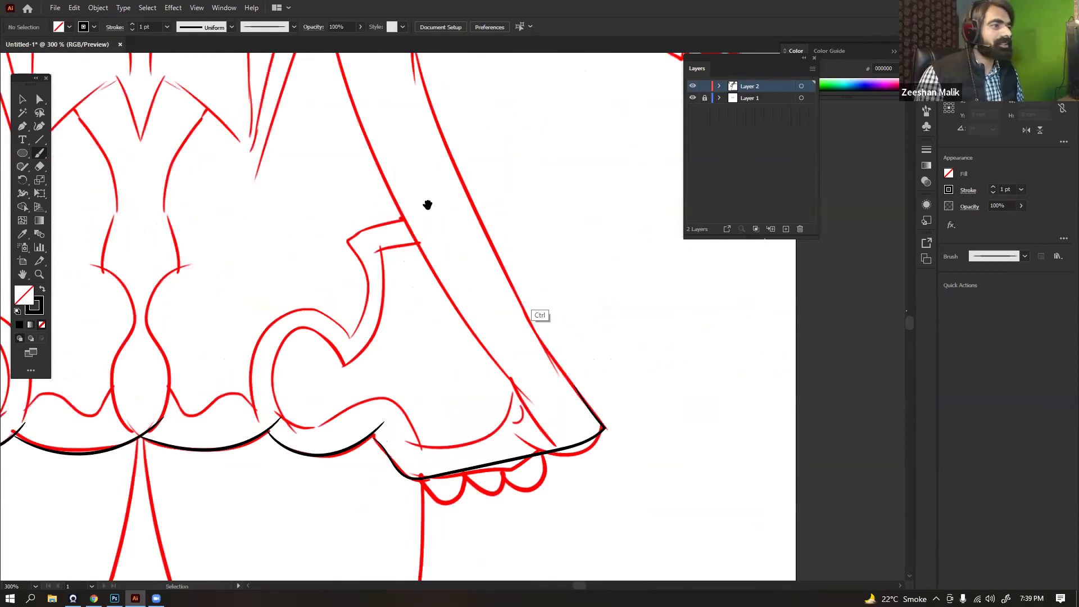
Ink the coat's right outer edge from the waist over the hip fold to the hem's corner curve with a 2 pt stroke
key(ctrl+minus)
key(ctrl+minus)
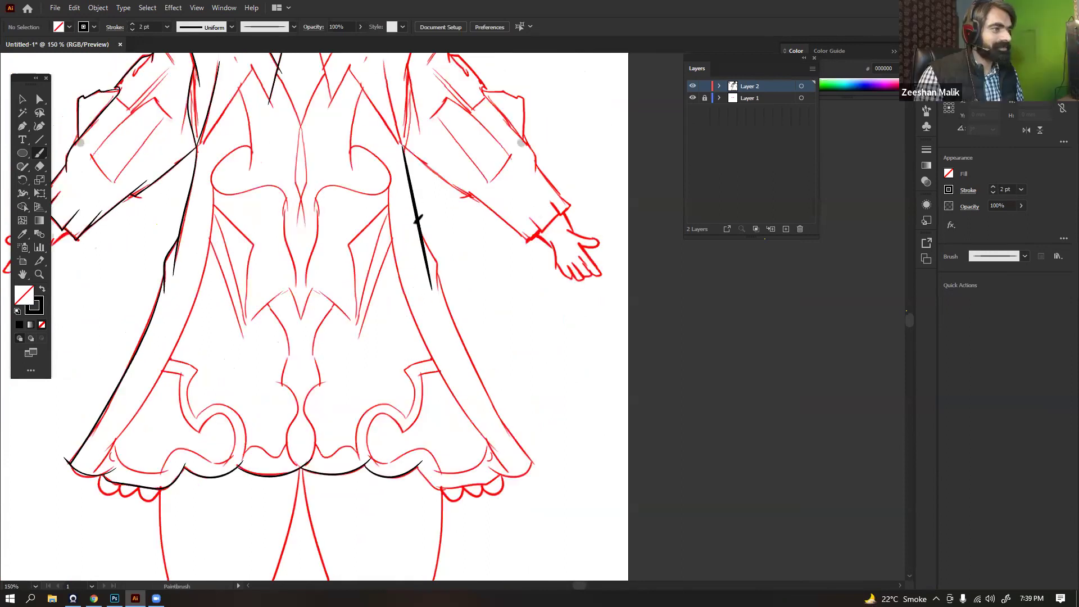
drag(454, 323, 430, 253)
mouse_move(473, 318)
mouse_down()
mouse_move(509, 393)
mouse_move(489, 402)
mouse_up()
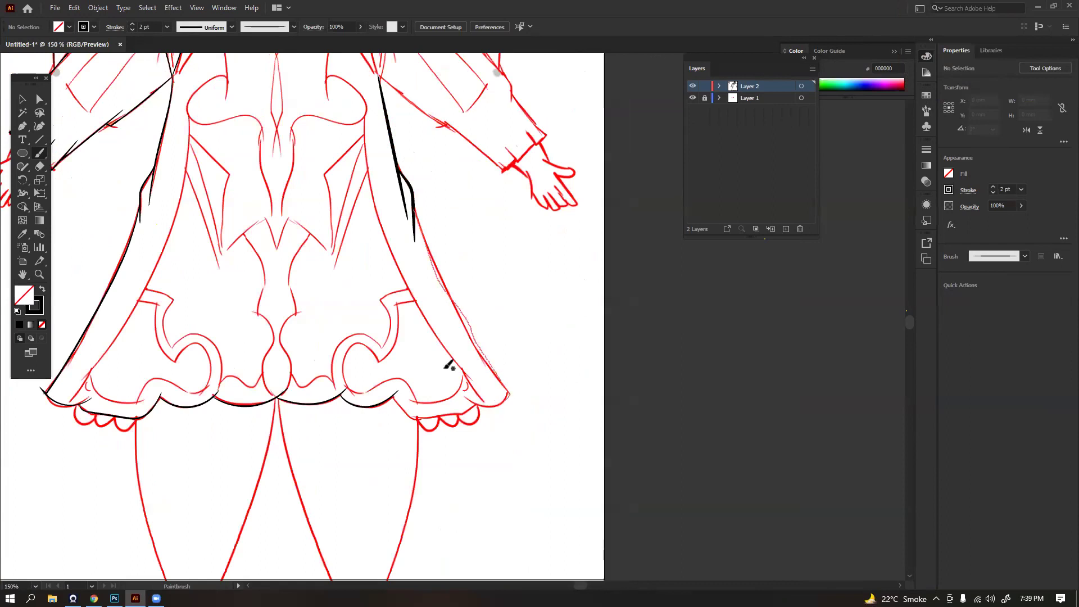
drag(430, 315, 451, 249)
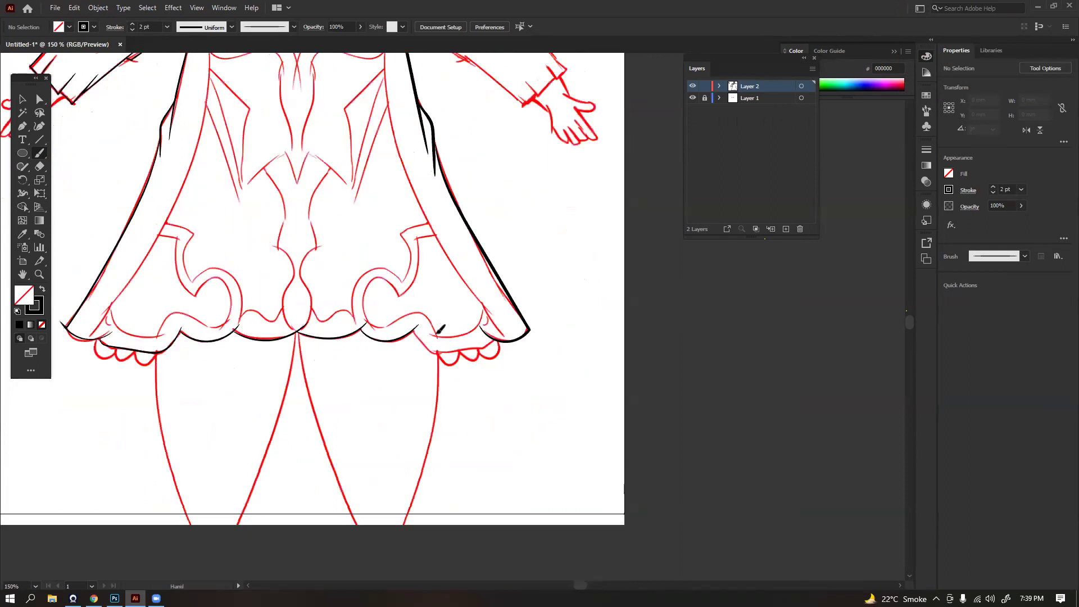
Redraw the last hem scallop above the right frill as one curve joining the neighbouring scallop to the right corner
drag(479, 327, 484, 310)
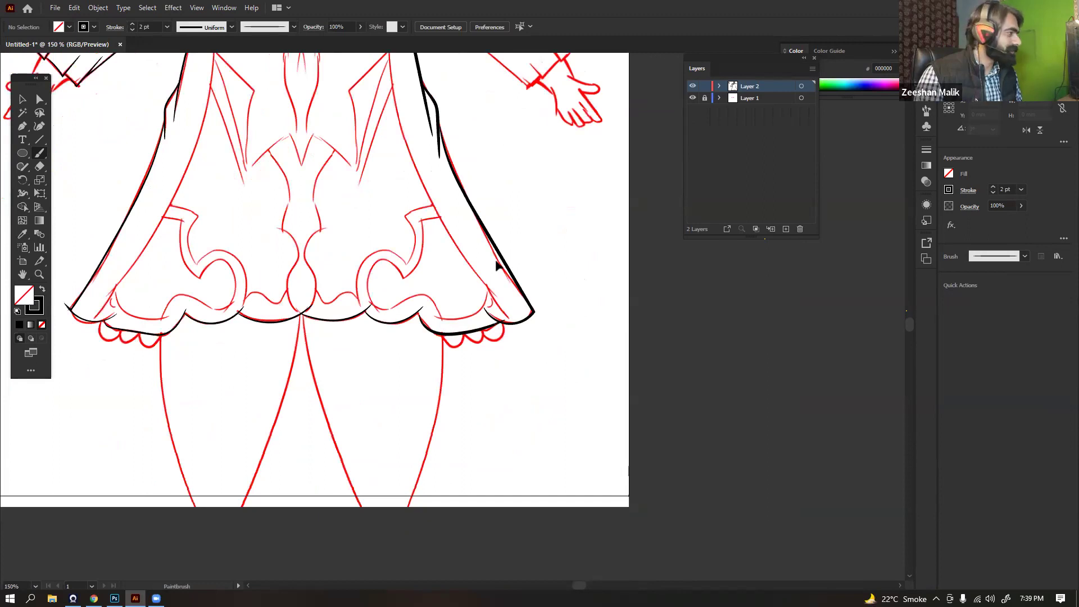
scroll(468, 261, up, 1)
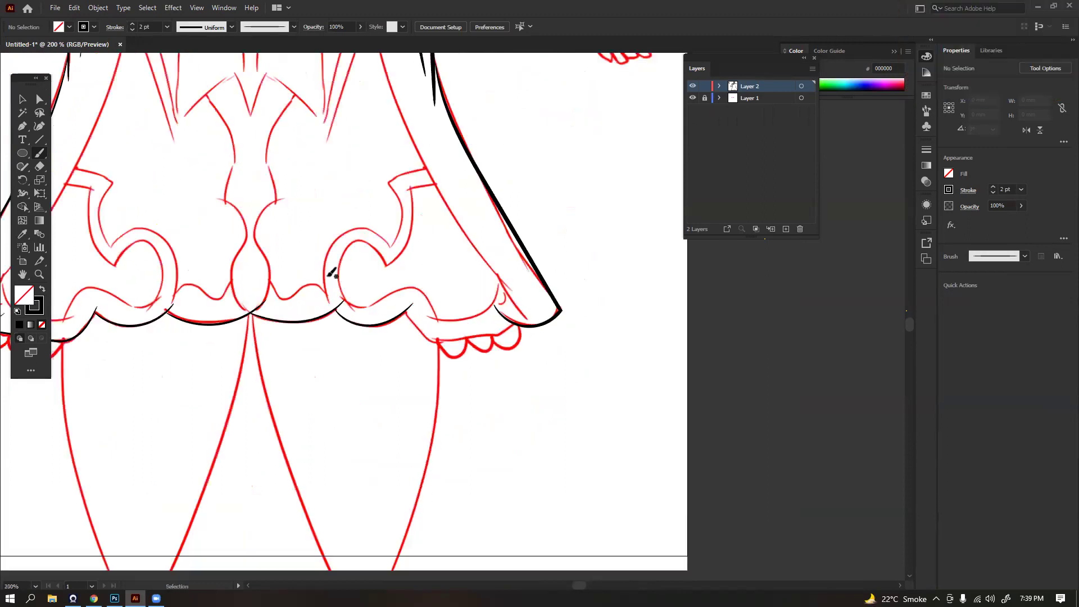
scroll(323, 257, up, 1)
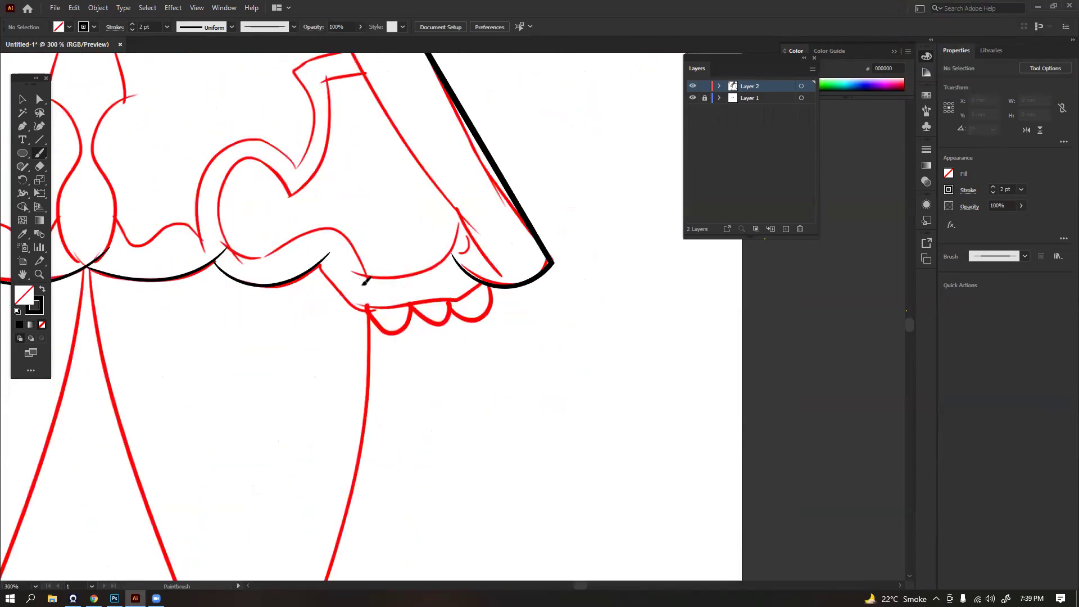
drag(319, 265, 460, 244)
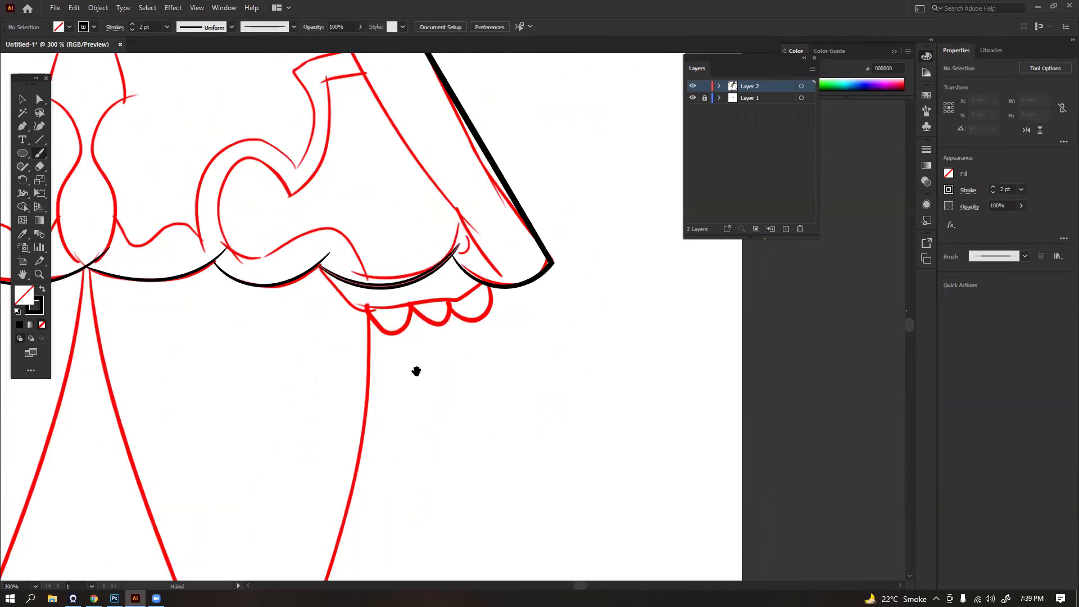
Ink the angled panel on the upper left sleeve and check the linework by briefly hiding the Layer 1 sketch
drag(385, 205, 385, 309)
scroll(405, 247, down, 1)
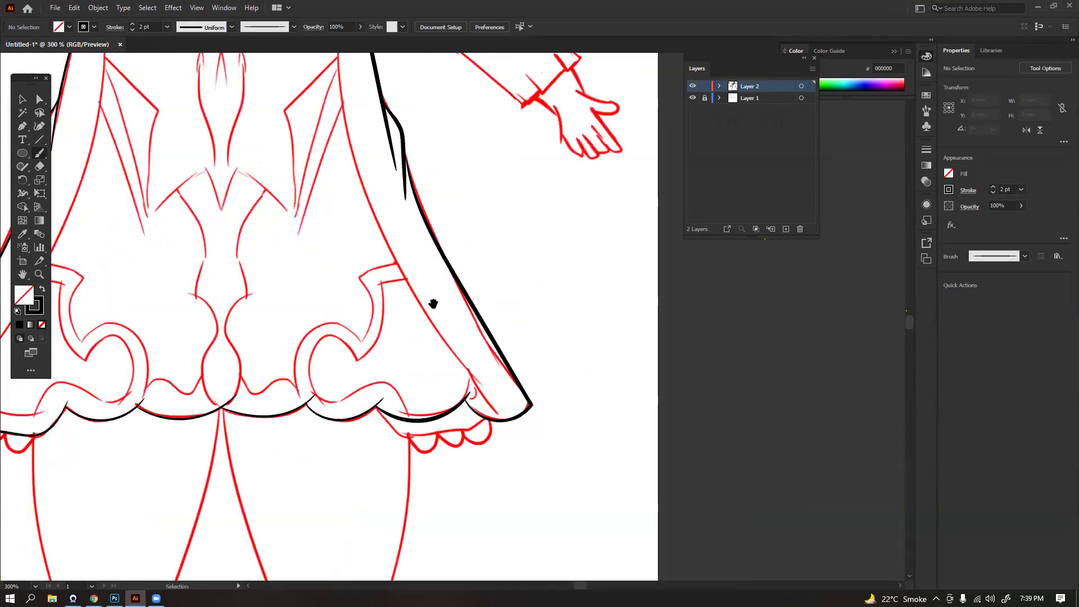
scroll(415, 234, down, 1)
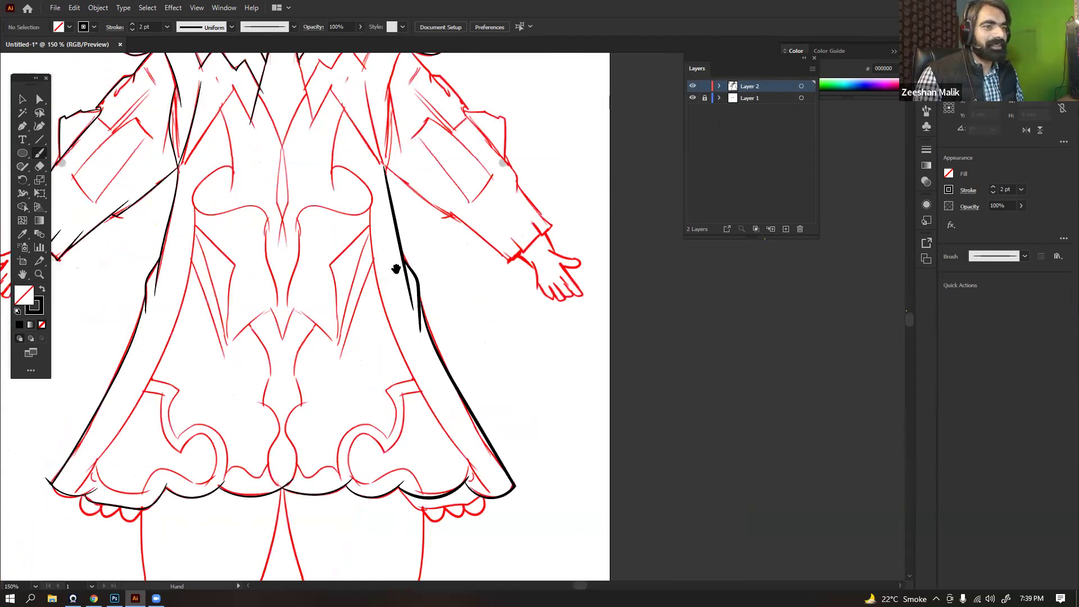
drag(303, 140, 316, 268)
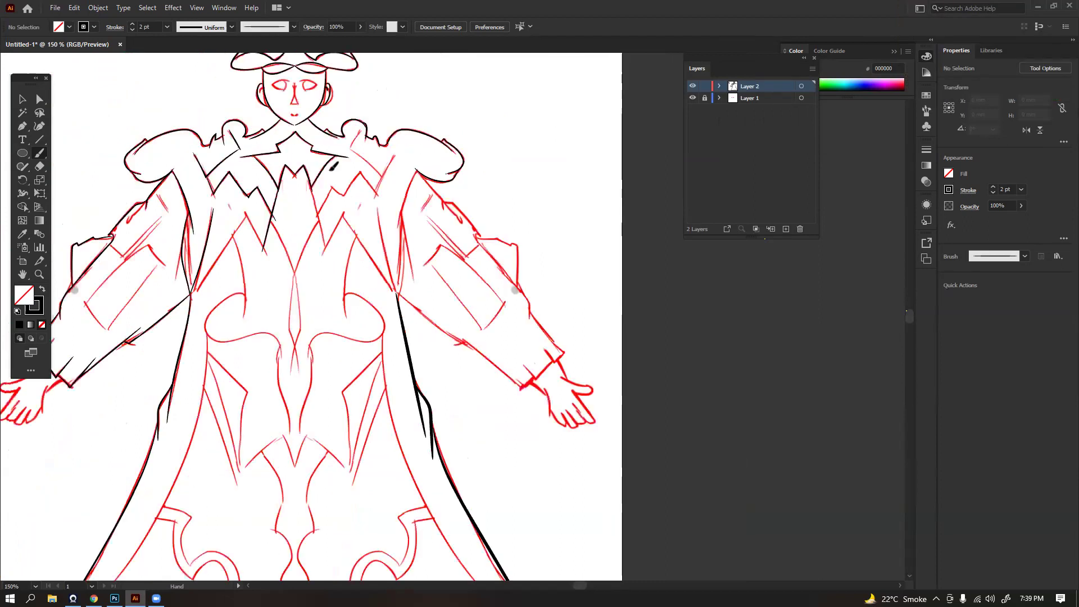
drag(117, 245, 280, 201)
drag(322, 147, 272, 202)
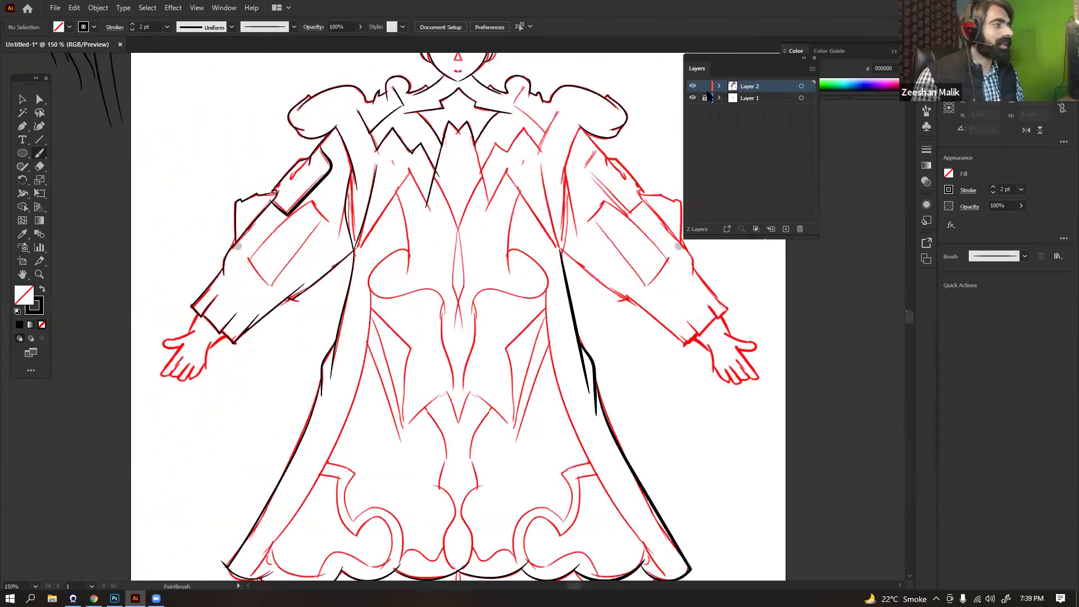
click(693, 99)
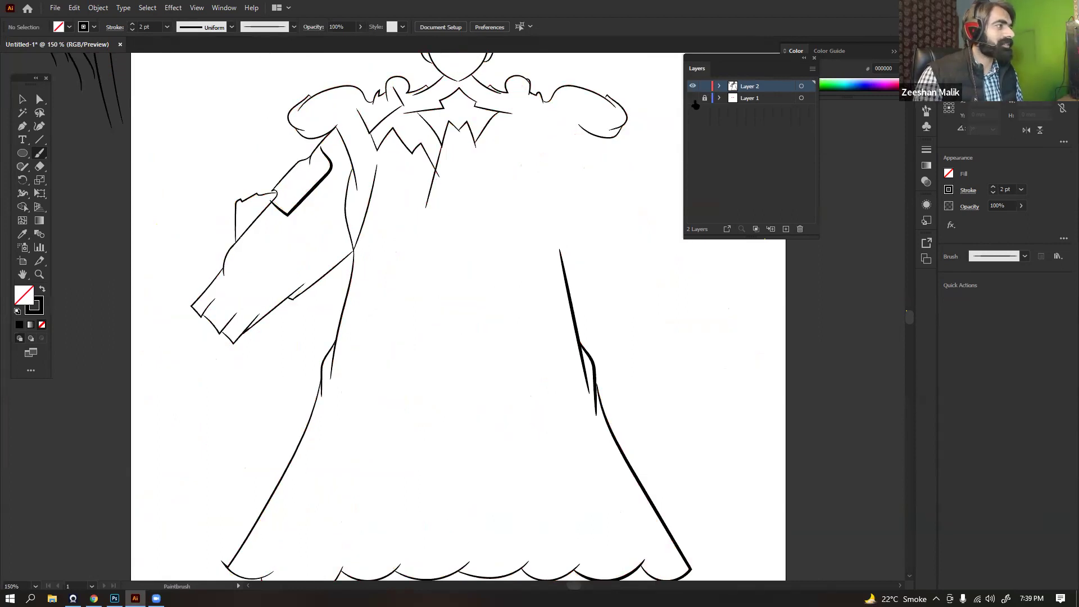
click(693, 98)
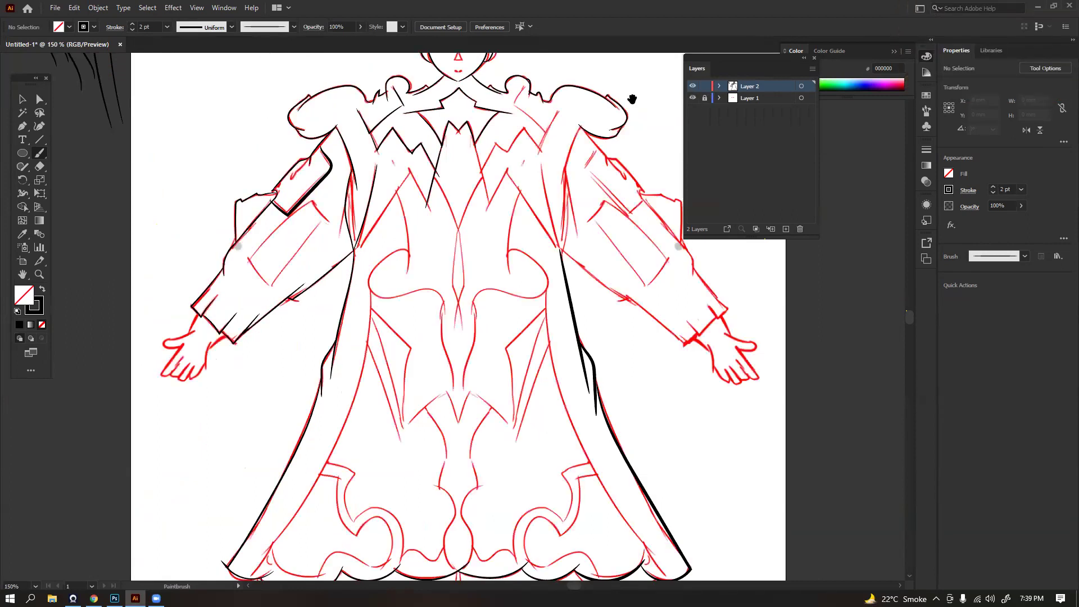
Ink the lower lapel point on the coat's left half and the collar edge on the right with a 1 pt stroke
key(ctrl+=)
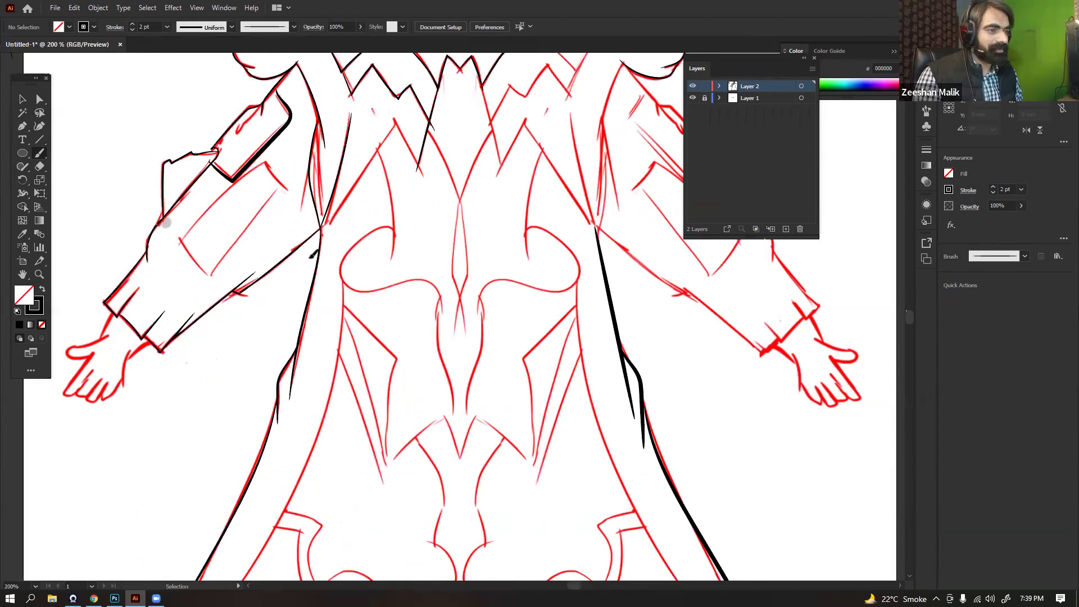
key(ctrl+=)
mouse_move(417, 126)
mouse_down()
mouse_move(357, 353)
mouse_move(210, 407)
mouse_up()
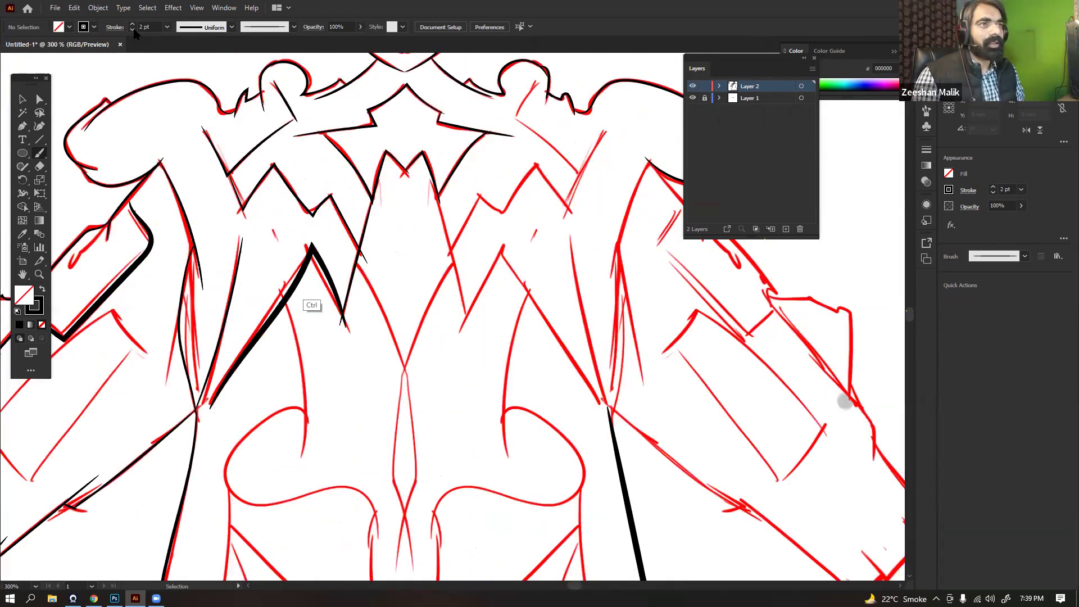
key(ctrl+z)
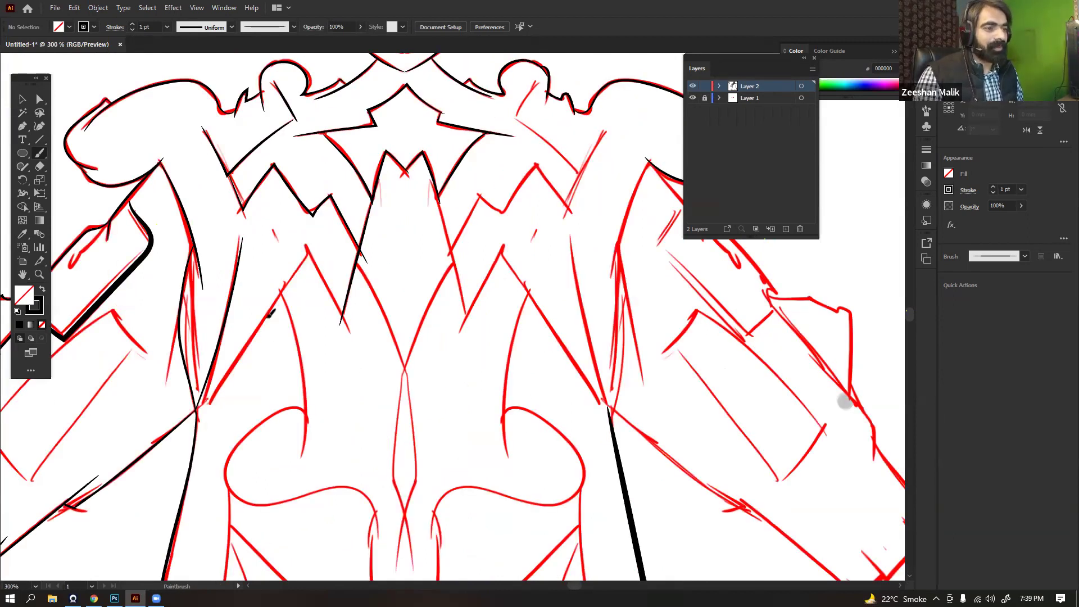
drag(207, 403, 352, 335)
drag(605, 261, 450, 277)
mouse_move(394, 100)
mouse_down()
mouse_move(371, 140)
mouse_move(436, 201)
mouse_up()
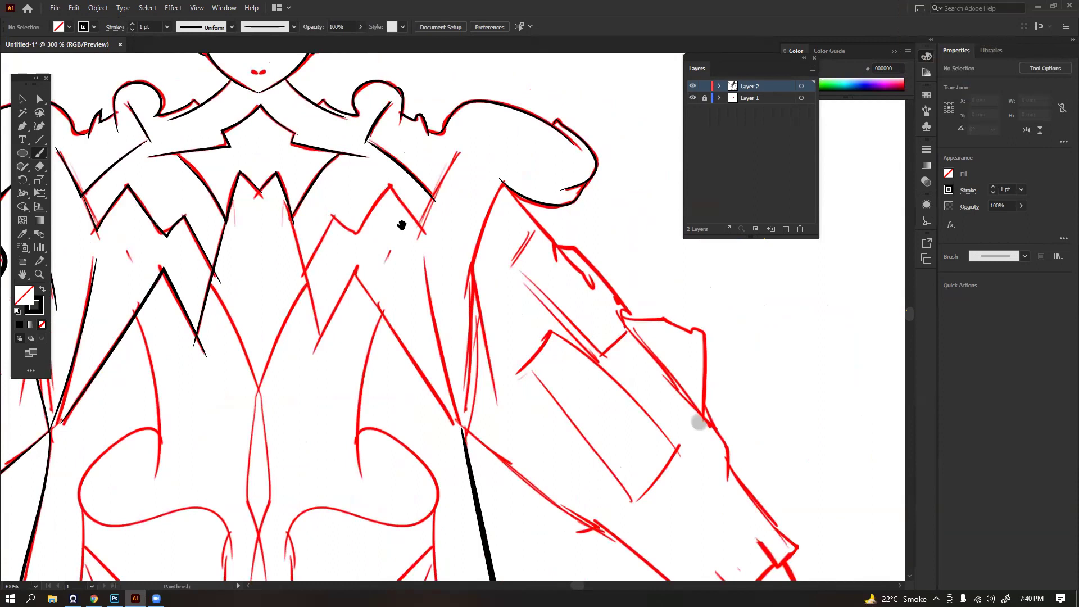
Ink the zigzag lapel edge on the right half of the chest, including its long lower point
drag(327, 156, 356, 111)
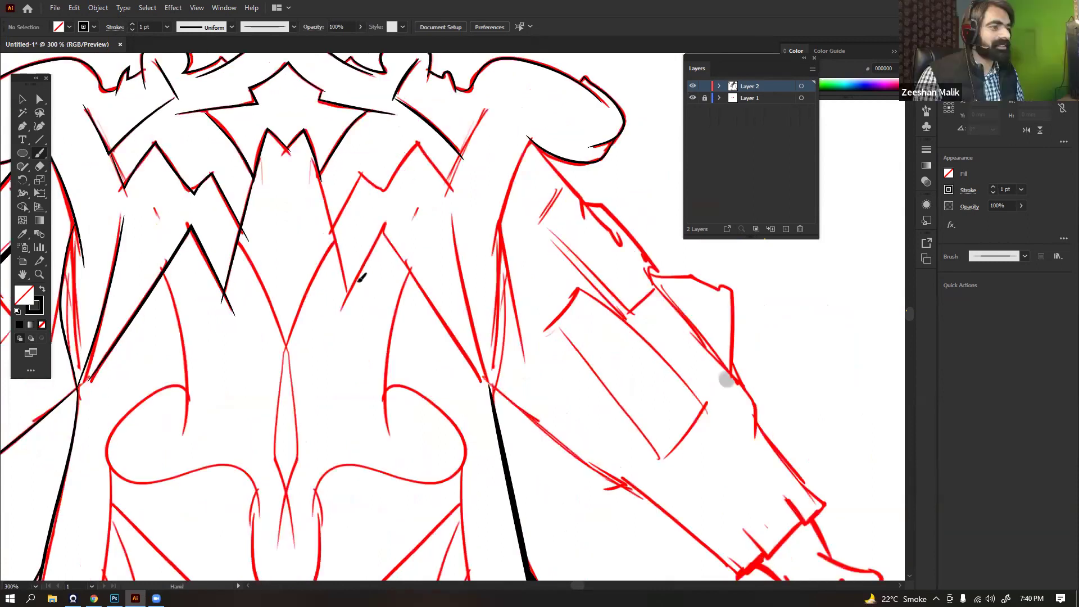
drag(330, 168, 336, 158)
mouse_move(353, 237)
mouse_down()
mouse_move(355, 293)
mouse_move(392, 214)
mouse_up()
key(ctrl+z)
drag(354, 291, 395, 203)
drag(382, 180, 337, 238)
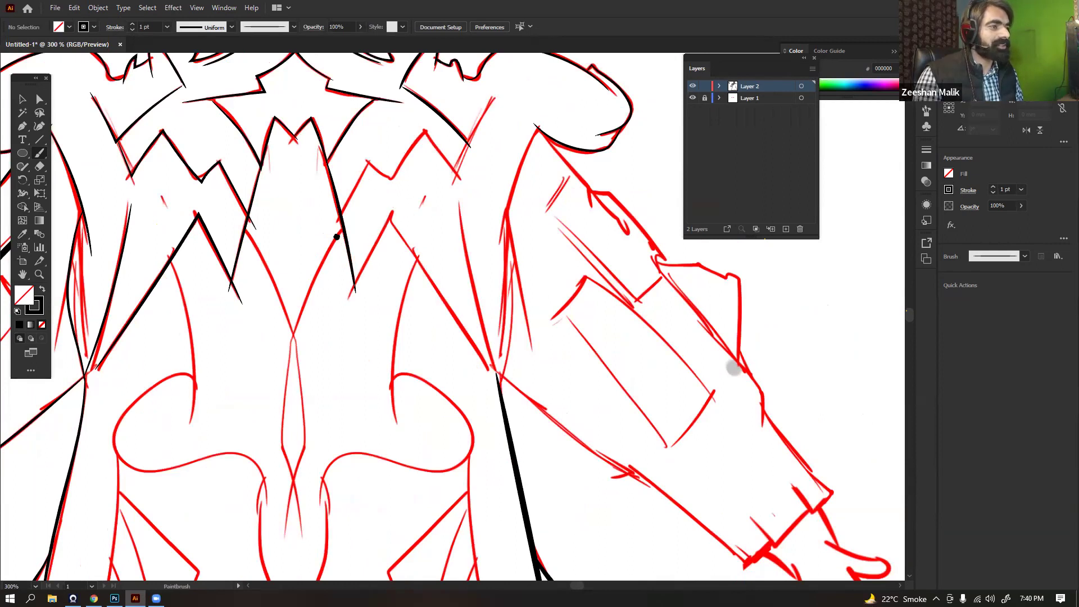
mouse_move(293, 276)
mouse_down()
mouse_move(333, 226)
mouse_move(349, 236)
mouse_move(382, 186)
mouse_move(412, 230)
mouse_move(471, 133)
mouse_move(438, 88)
mouse_up()
drag(416, 160, 397, 99)
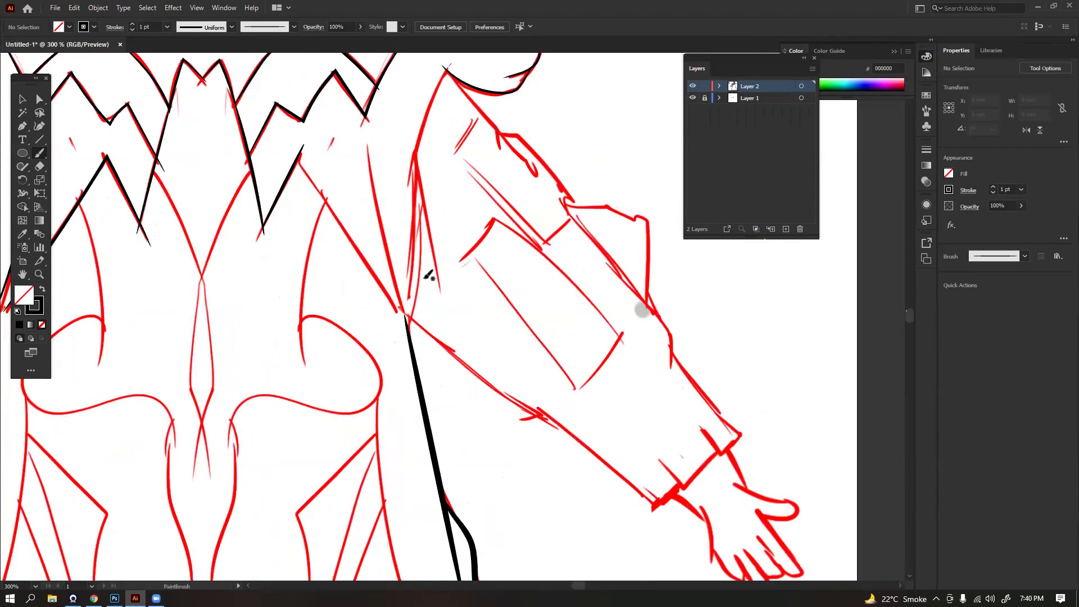
Ink the right armhole with its short fold and the slanted lapel edge running down to the waist
mouse_move(400, 277)
mouse_down()
mouse_move(400, 311)
mouse_move(427, 331)
mouse_up()
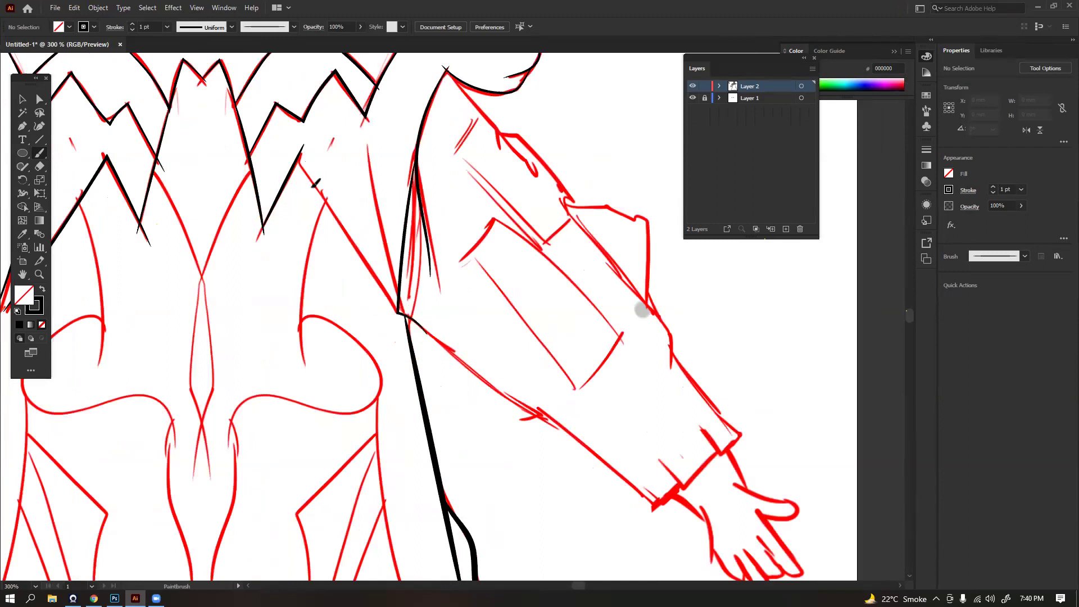
drag(295, 160, 398, 318)
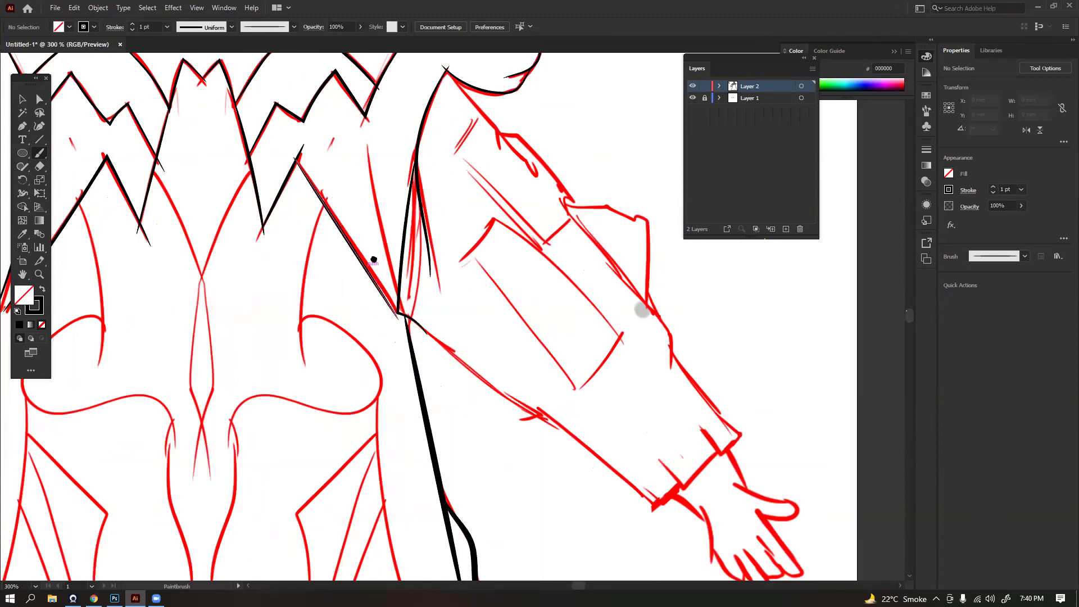
drag(458, 231, 462, 216)
drag(337, 244, 335, 184)
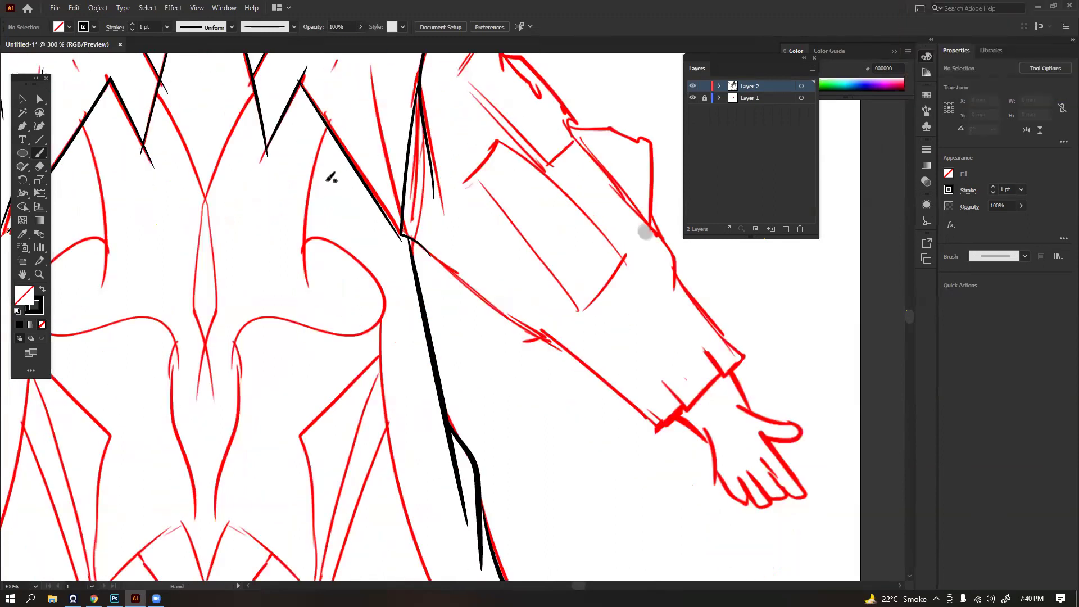
Ink the underside of the right sleeve from the armpit past the elbow crease towards the cuff
drag(421, 240, 347, 187)
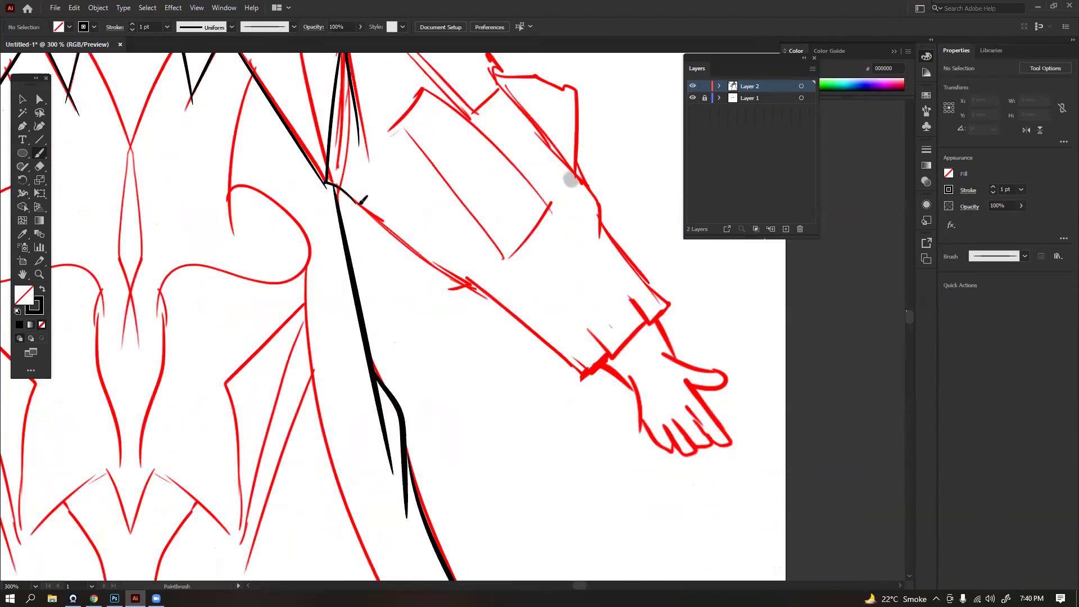
drag(363, 206, 426, 240)
drag(520, 293, 509, 284)
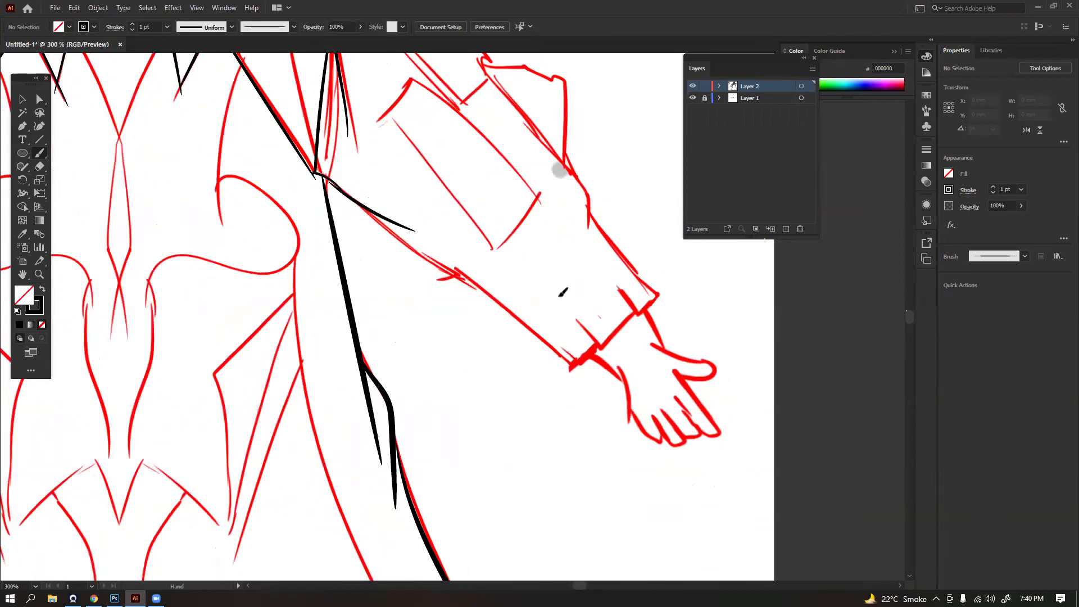
drag(364, 209, 521, 308)
drag(593, 331, 553, 285)
Ink the right sleeve's stepped cuff with its short folds and the outer forearm edge above it
drag(448, 249, 506, 248)
drag(494, 314, 477, 321)
mouse_move(576, 279)
mouse_down()
mouse_move(513, 293)
mouse_move(496, 259)
mouse_up()
mouse_move(461, 222)
mouse_down()
mouse_move(450, 243)
mouse_move(411, 257)
mouse_move(448, 251)
mouse_move(487, 306)
mouse_move(471, 324)
mouse_up()
drag(468, 249, 481, 306)
Ink the outer edge of the right upper sleeve from the shoulder puff over the bulge to the elbow flap
drag(338, 154, 355, 210)
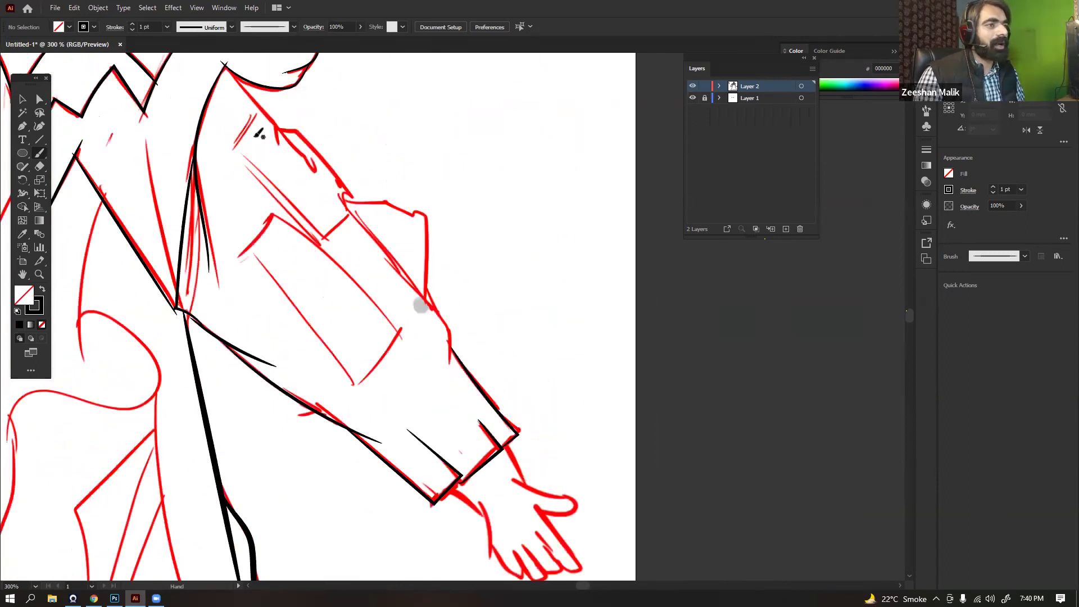
drag(260, 133, 307, 191)
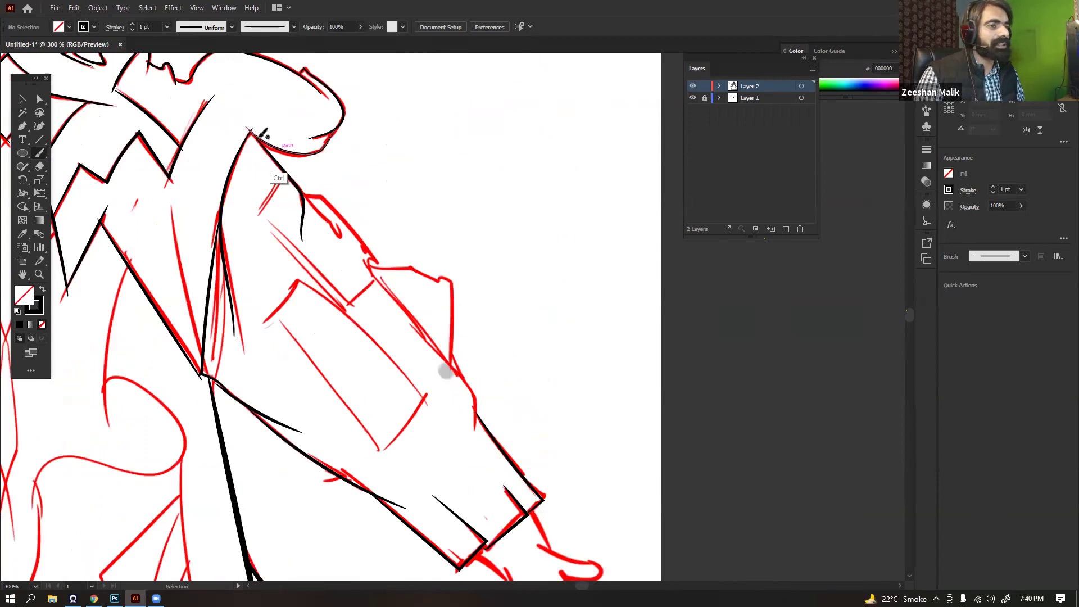
drag(251, 133, 304, 216)
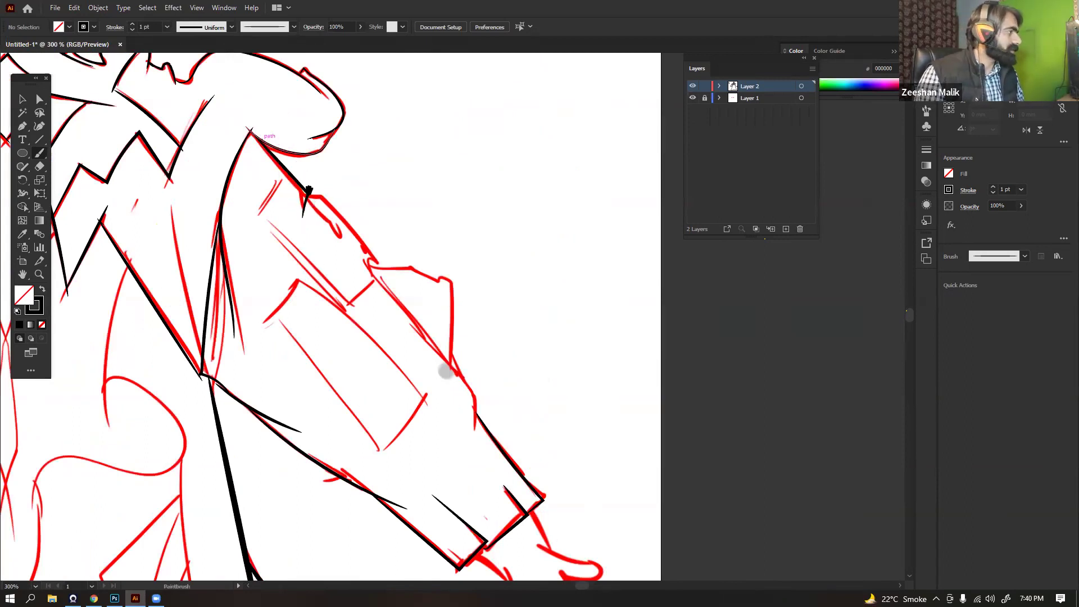
drag(316, 196, 325, 173)
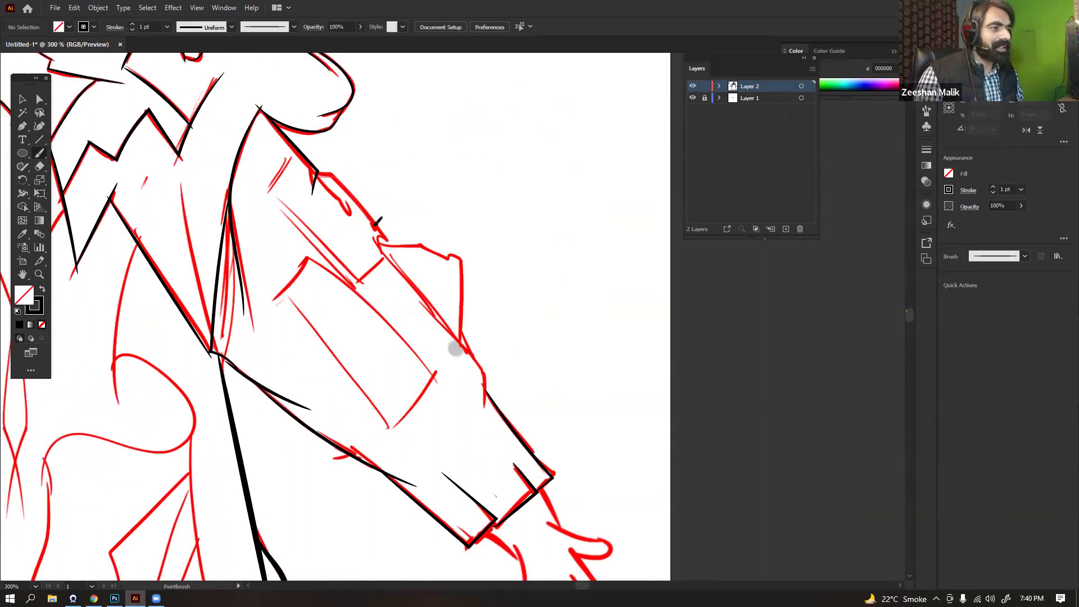
drag(389, 258, 387, 265)
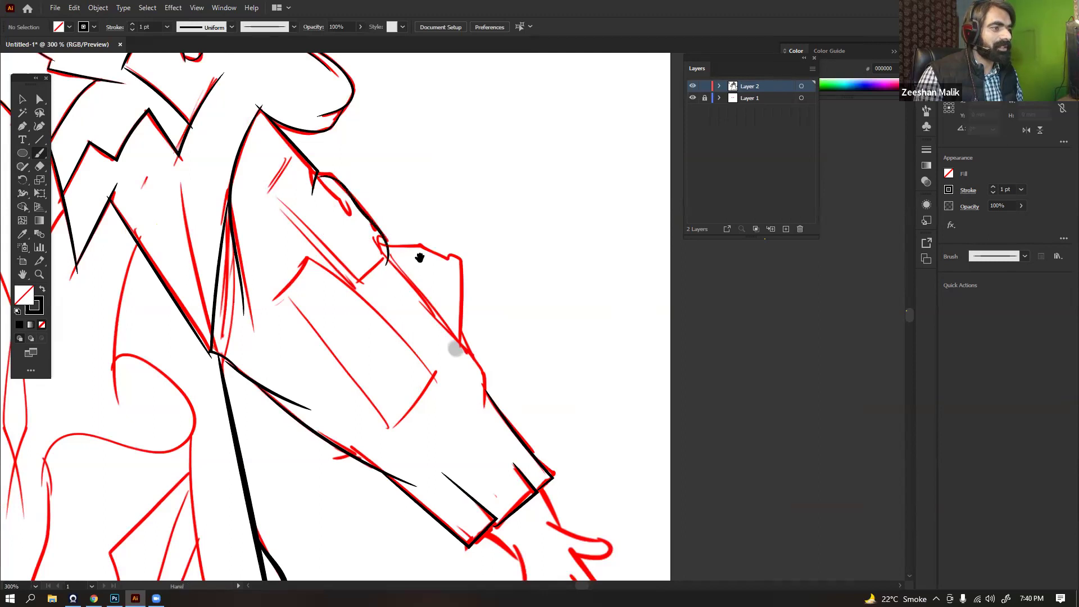
Ink the pointed flap at the right elbow and the curved sleeve edge joining it to the forearm line
mouse_move(407, 220)
mouse_down()
mouse_move(360, 159)
mouse_move(324, 195)
mouse_move(395, 204)
mouse_move(428, 292)
mouse_move(413, 364)
mouse_up()
key(ctrl+plus)
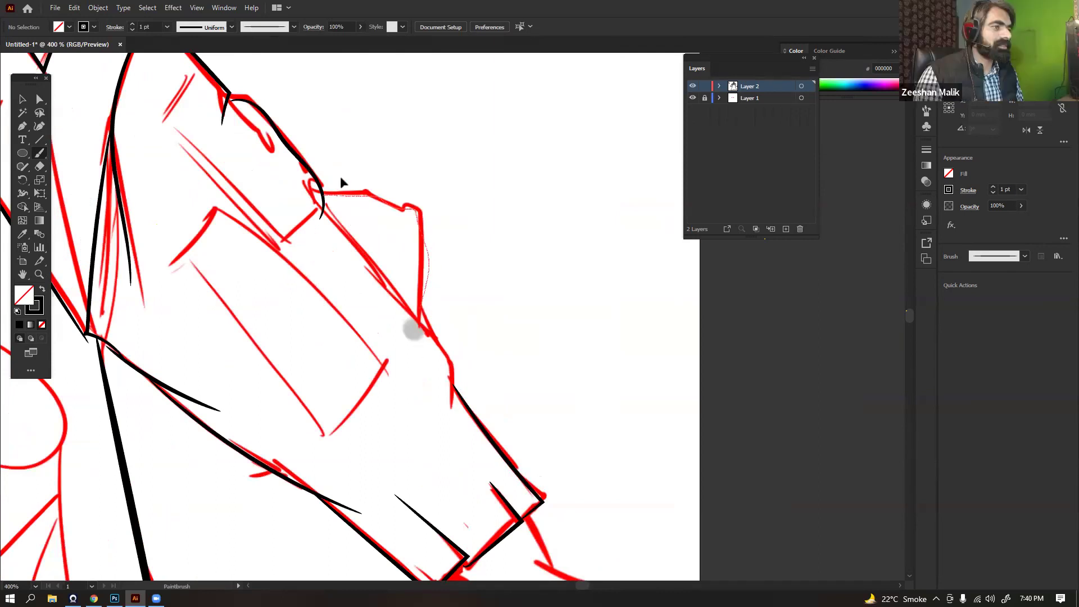
key(ctrl+z)
drag(325, 196, 436, 348)
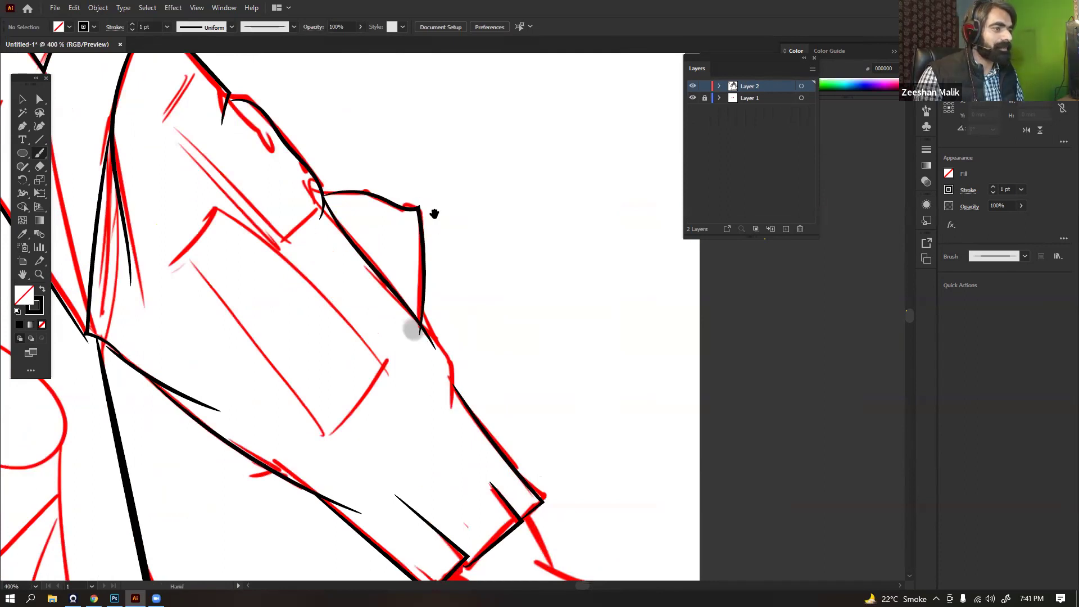
scroll(439, 247, down, 3)
drag(417, 231, 429, 324)
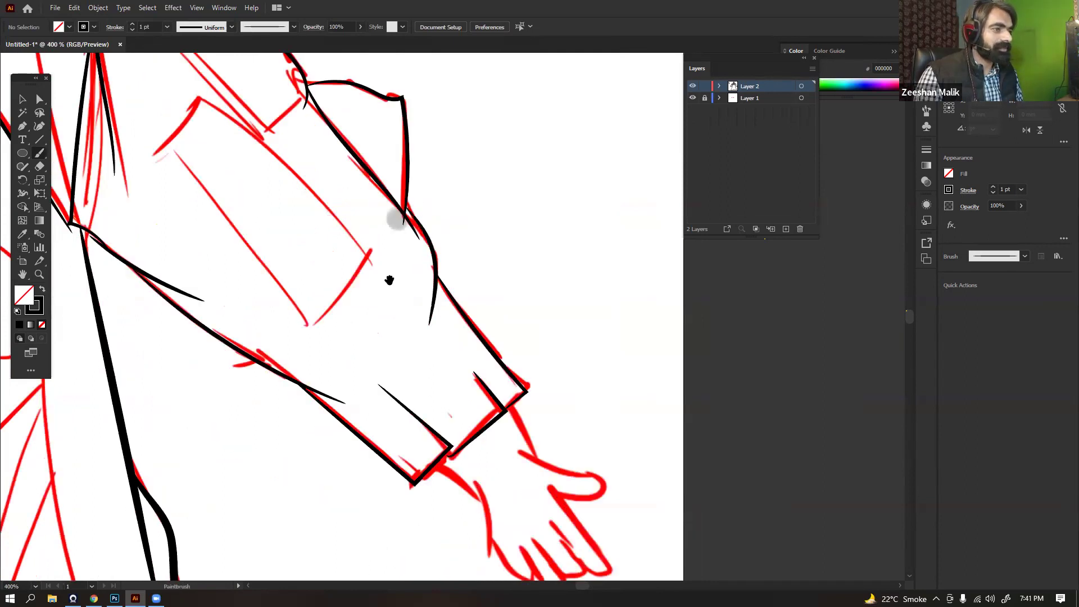
drag(330, 184, 401, 219)
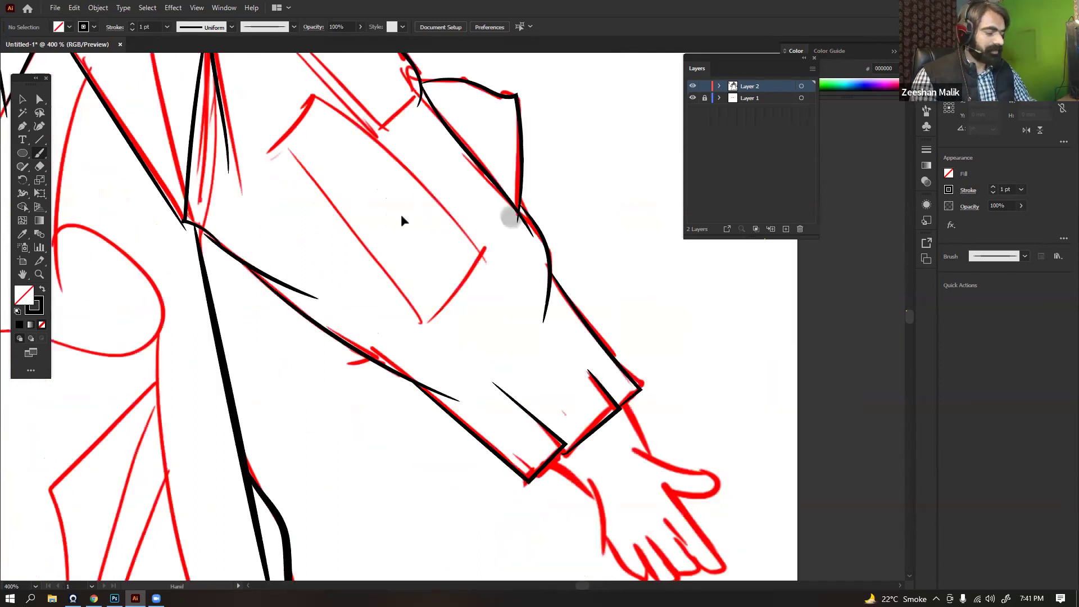
drag(255, 170, 400, 200)
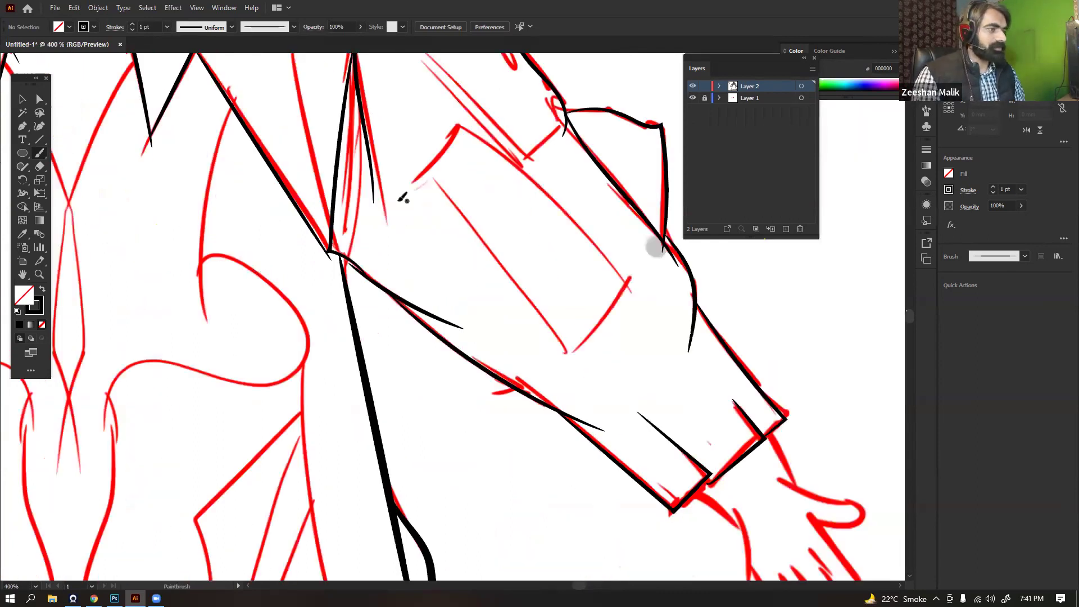
Save the illustration to the Desktop as an Adobe Illustrator file named ch and check the linework against the Layer 1 sketch
key(ctrl+s)
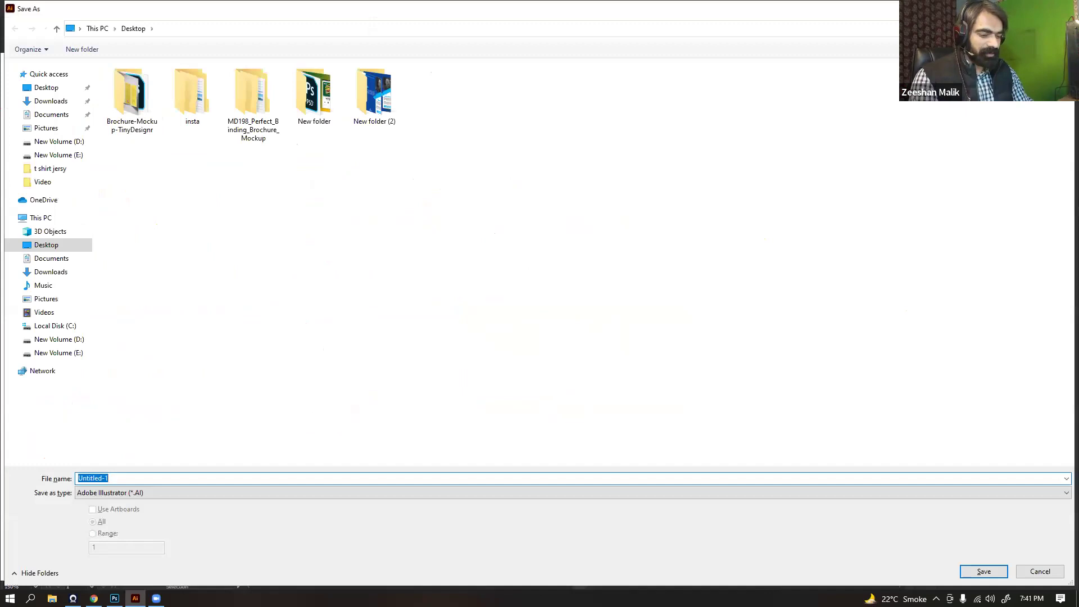
text(ch)
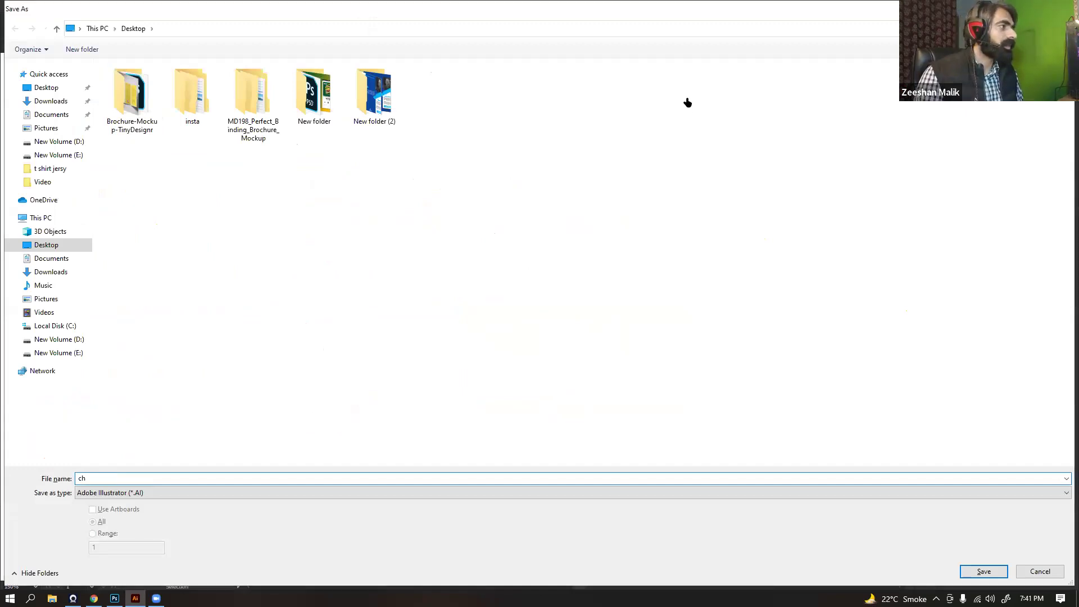
key(Escape)
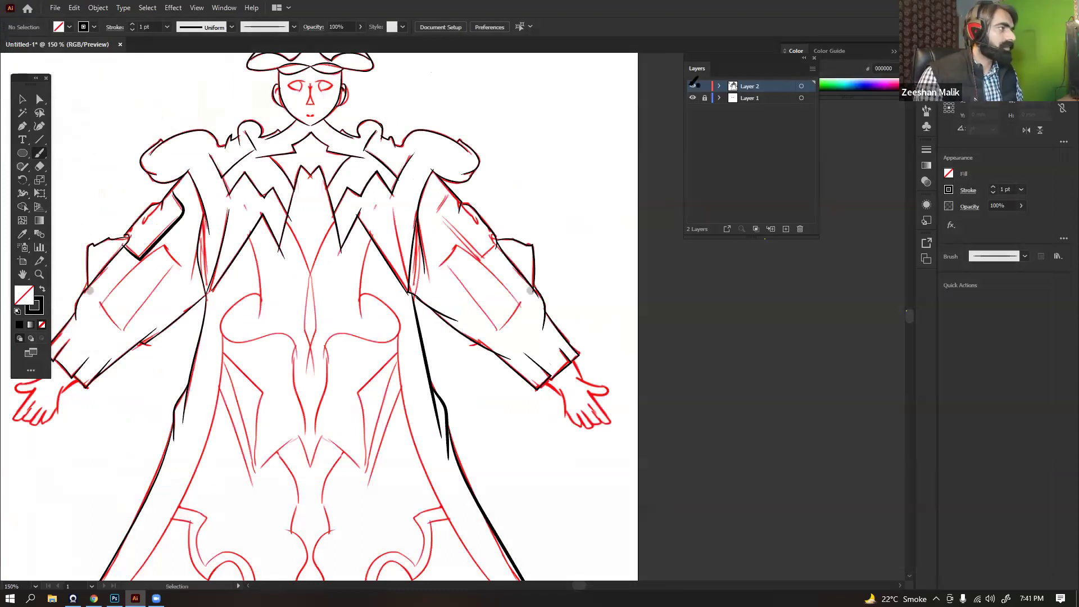
click(692, 98)
click(693, 98)
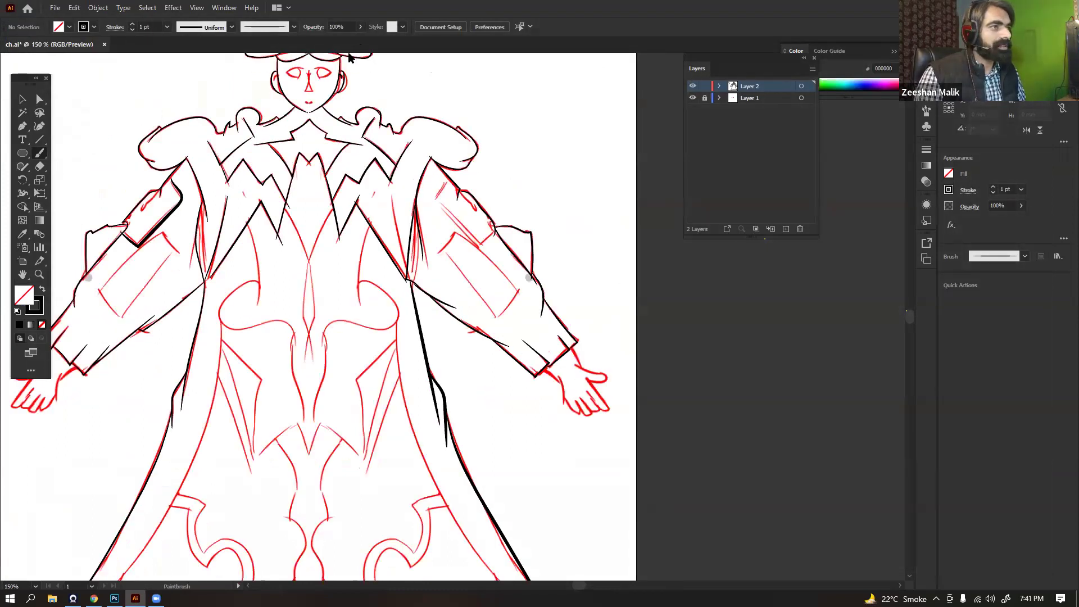
Ink the angled panel on the upper right sleeve
key(ctrl+equal)
key(ctrl+equal)
drag(536, 277, 512, 248)
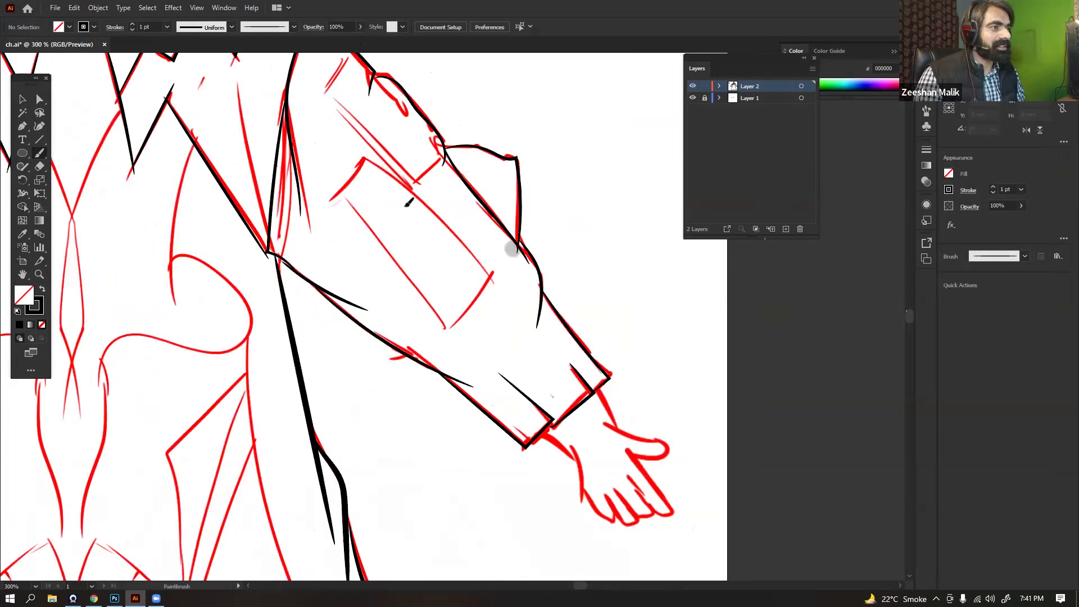
drag(313, 216, 323, 250)
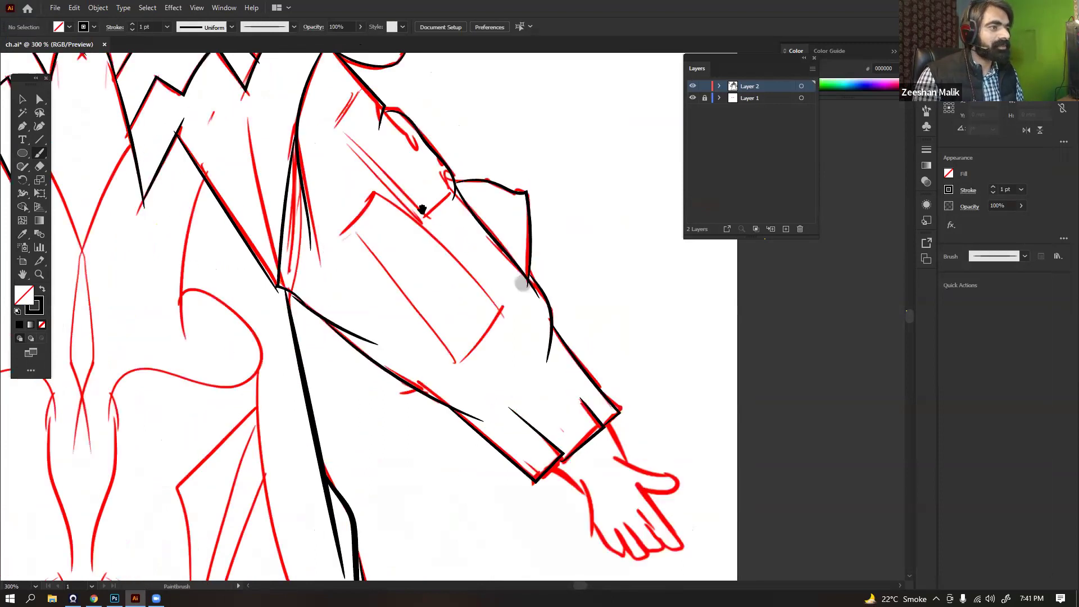
drag(360, 89, 455, 192)
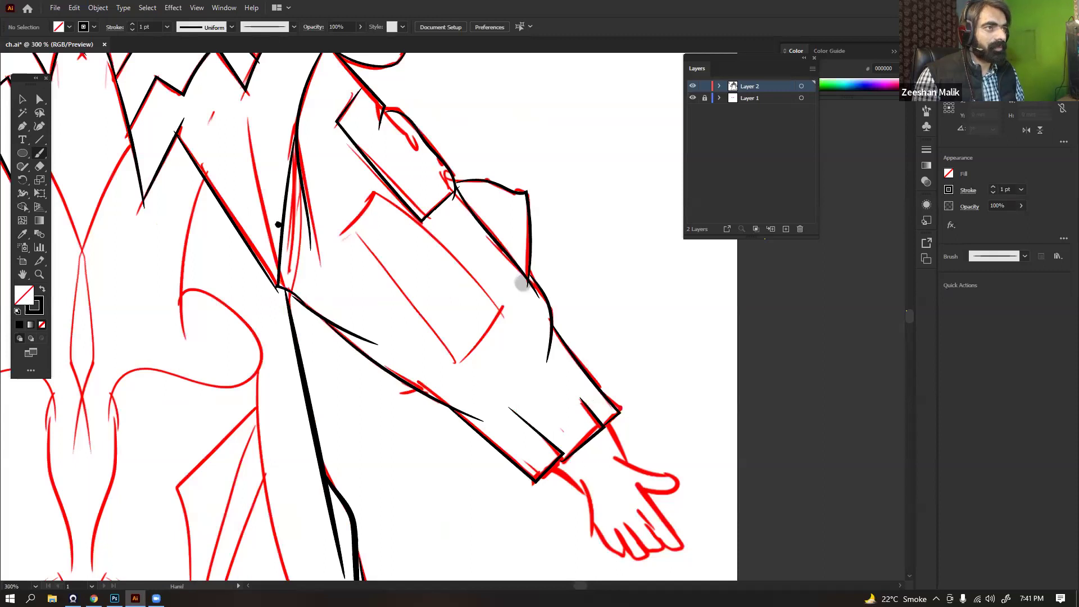
Ink the curved line below the left lapel and the rounded waist flap sweeping in towards the coat's centre
drag(522, 284, 808, 208)
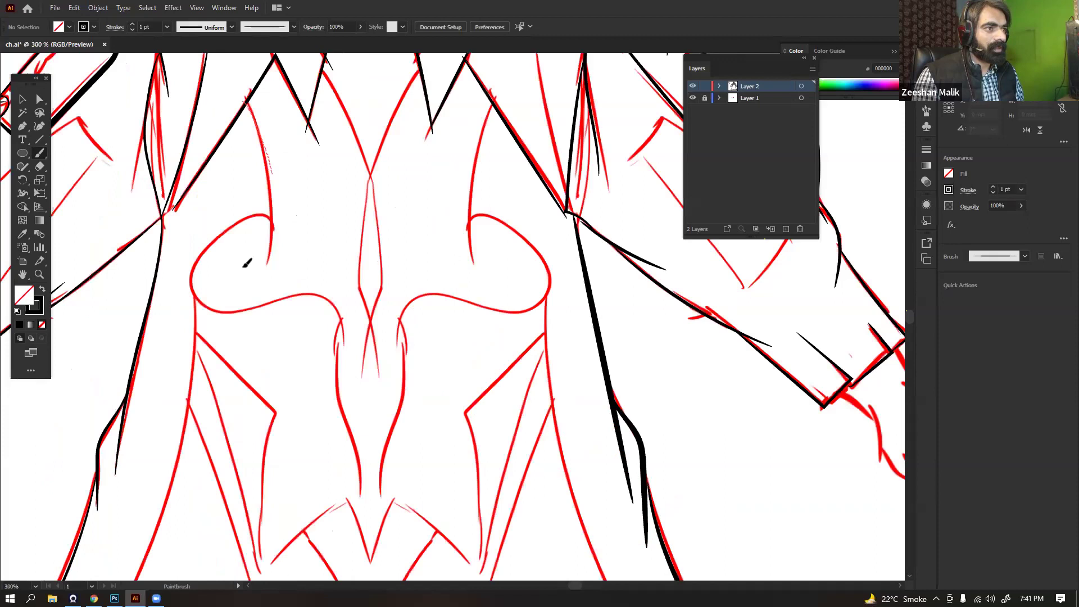
drag(248, 263, 270, 222)
drag(270, 61, 287, 230)
drag(293, 178, 250, 194)
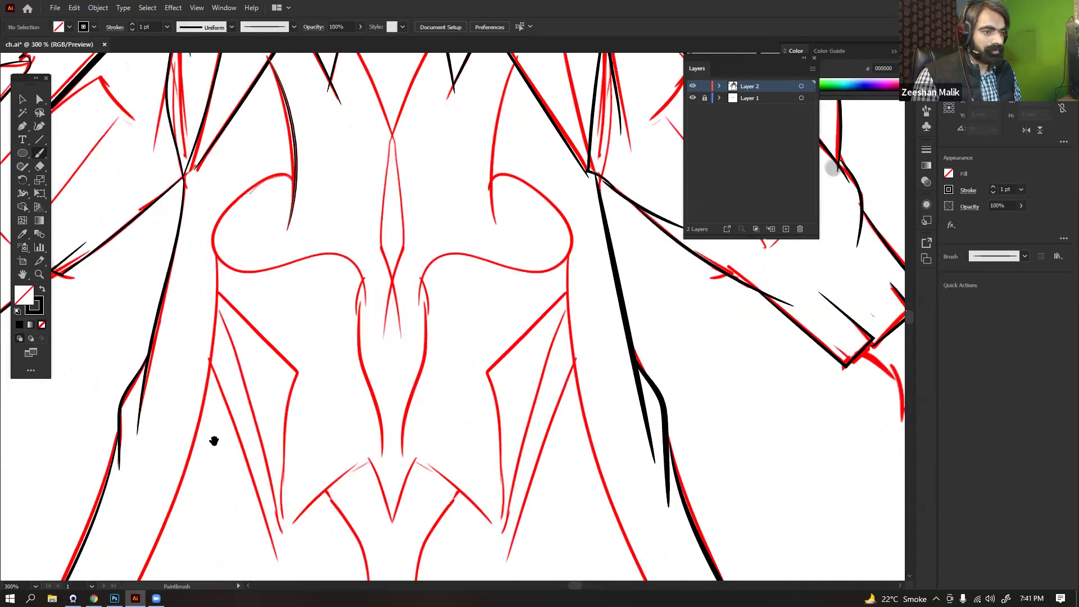
drag(250, 194, 368, 325)
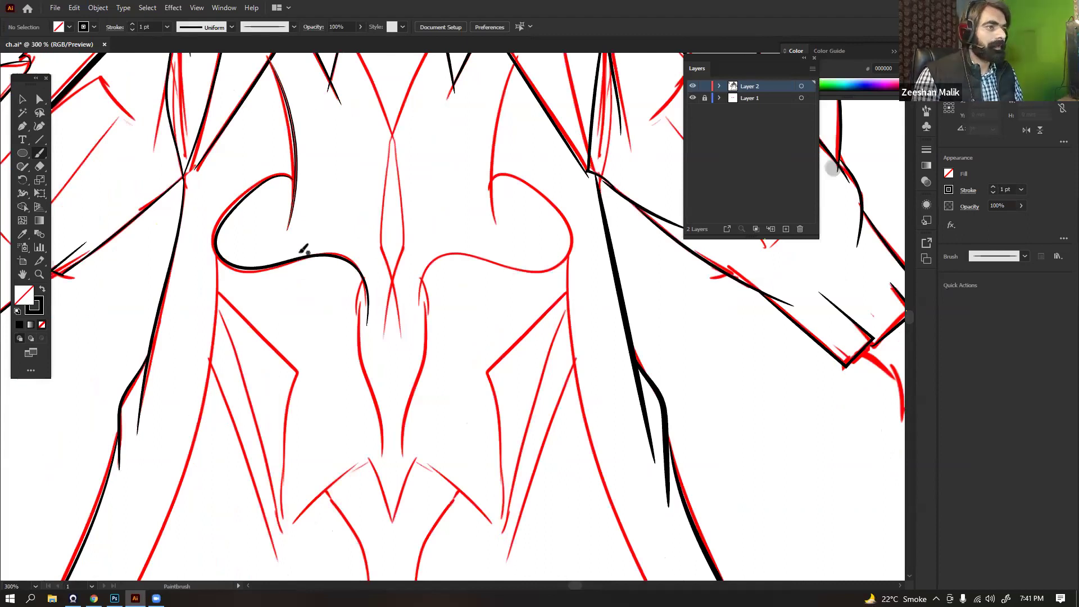
Ink the left inner coat edge from the waist flap to the hem and the outermost slanted fold line beside it
scroll(303, 251, down, 3)
scroll(304, 250, left, 2)
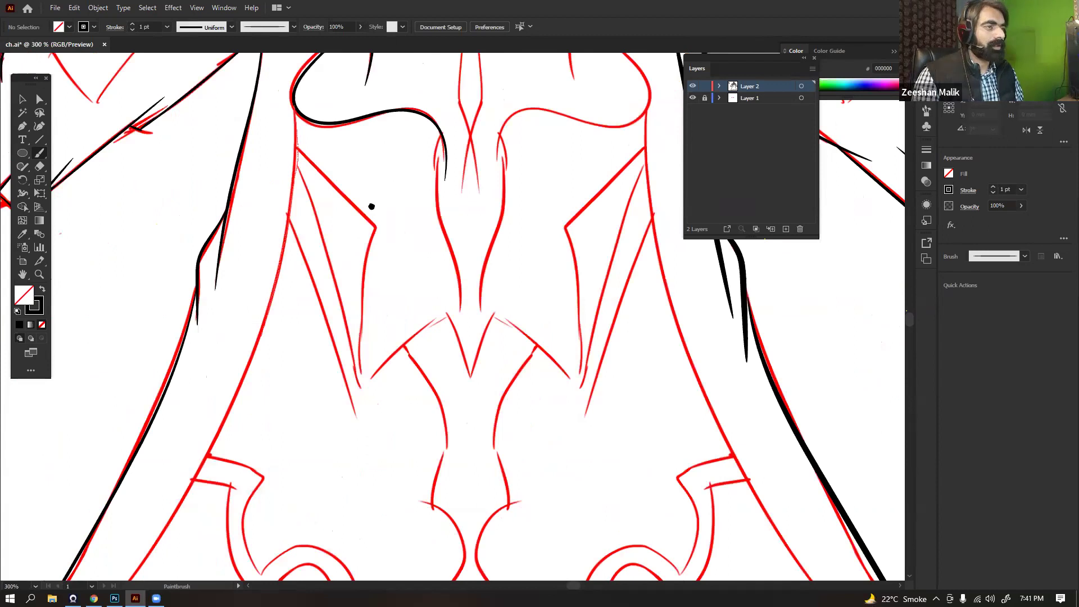
drag(198, 459, 326, 193)
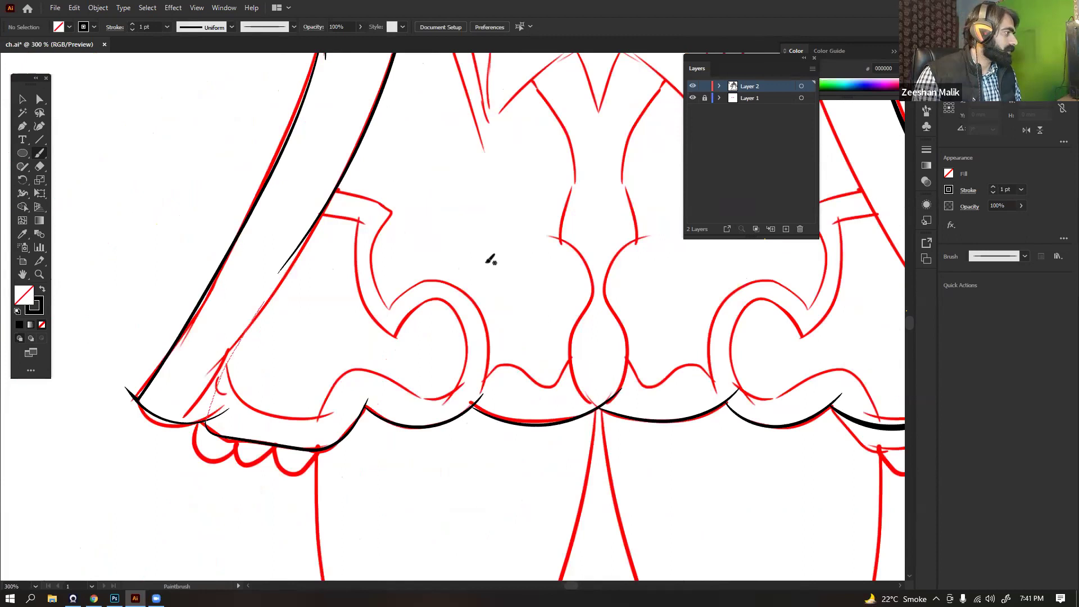
drag(505, 150, 358, 392)
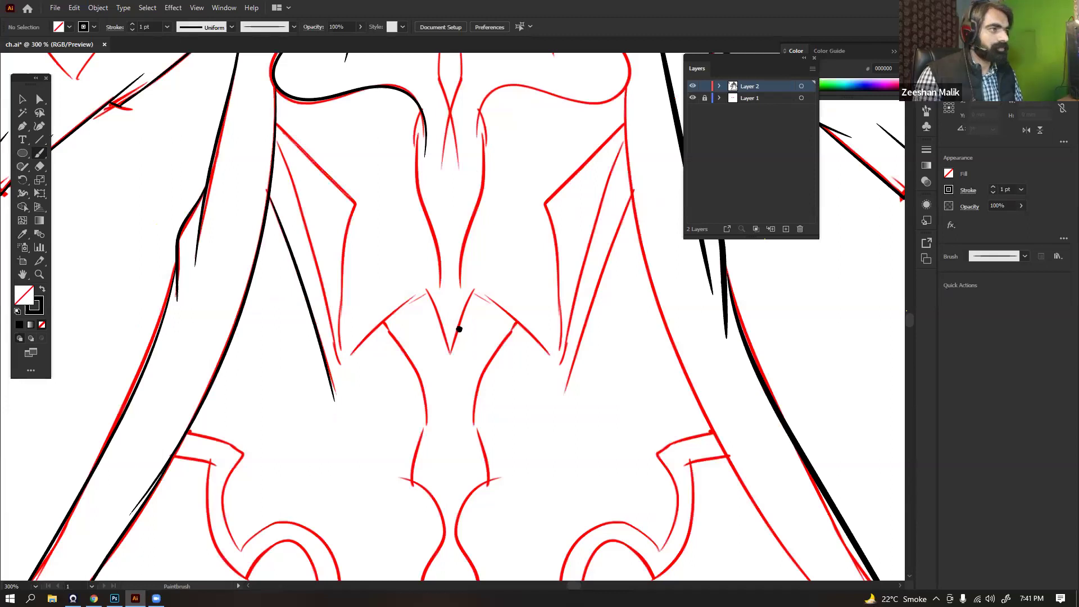
Ink the angled waistcoat panels with their zigzag lower points and the rounded waist flap on the coat's right half
drag(472, 170, 412, 114)
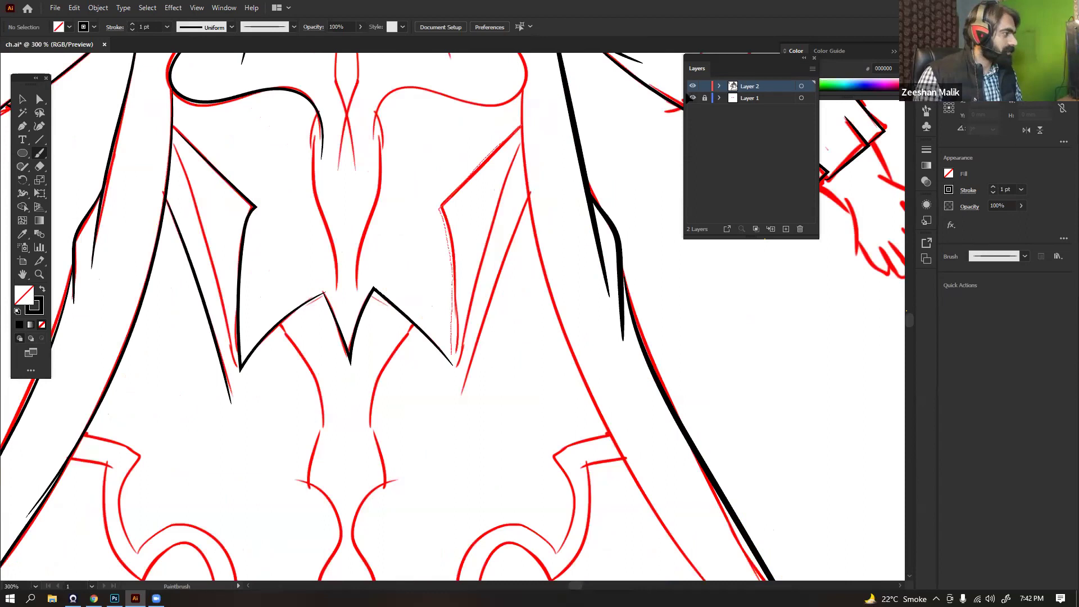
key(ctrl+1)
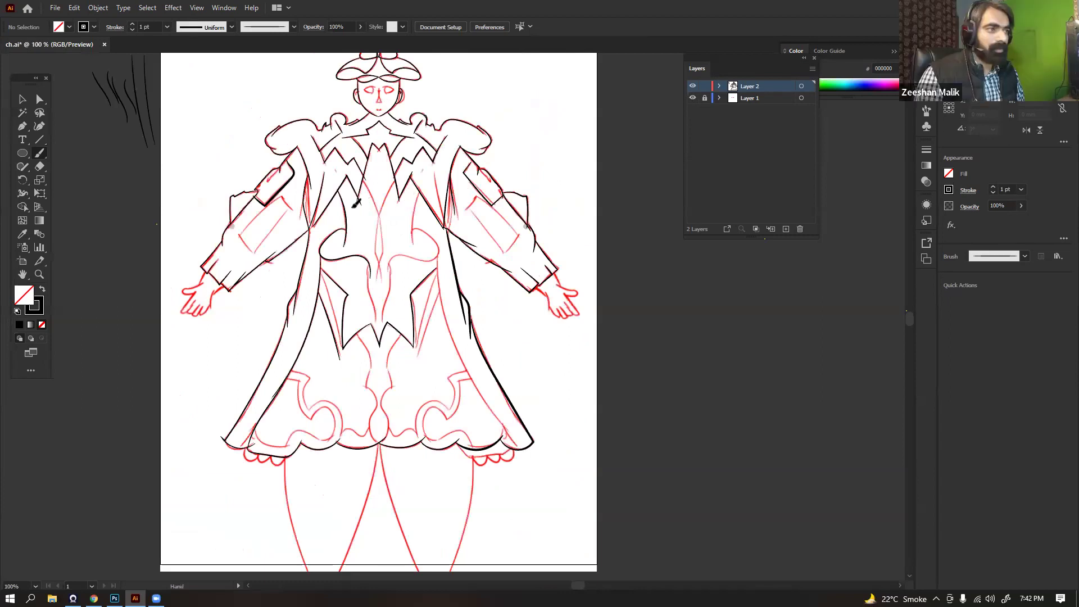
key(ctrl+plus)
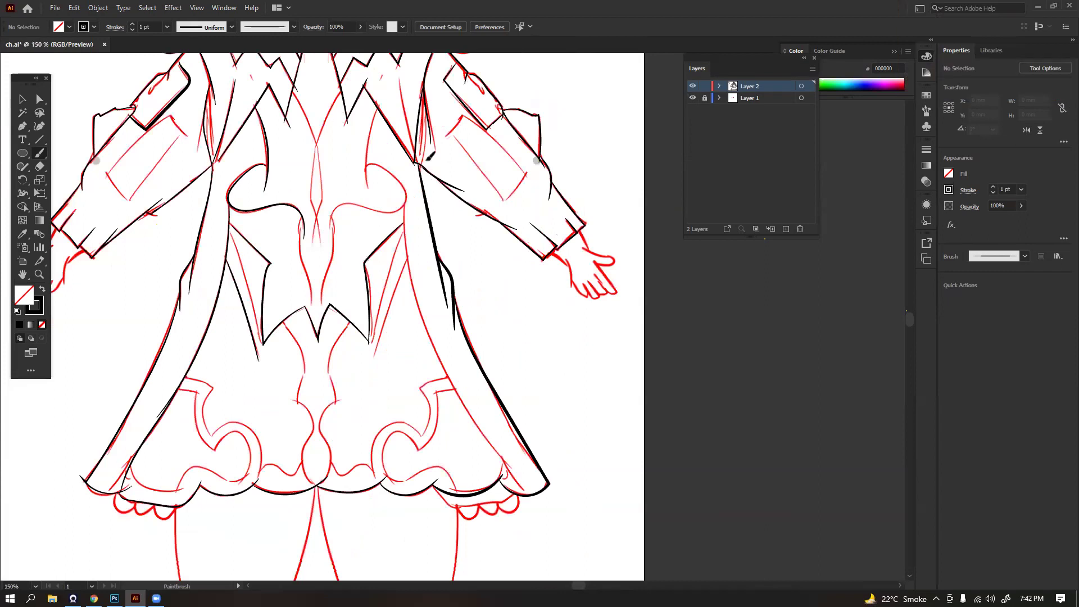
drag(377, 109, 367, 183)
drag(367, 165, 324, 231)
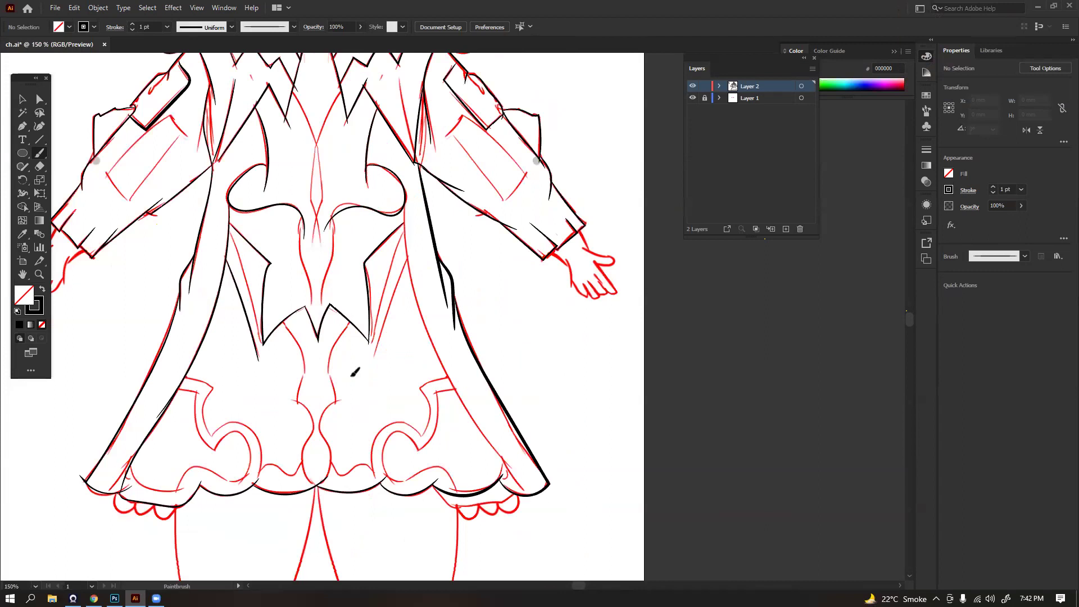
key(ctrl+z)
Ink the curved front edges below the waist flaps and the crossing centre lines of the waistcoat, and save the file
key(ctrl+equal)
key(ctrl+equal)
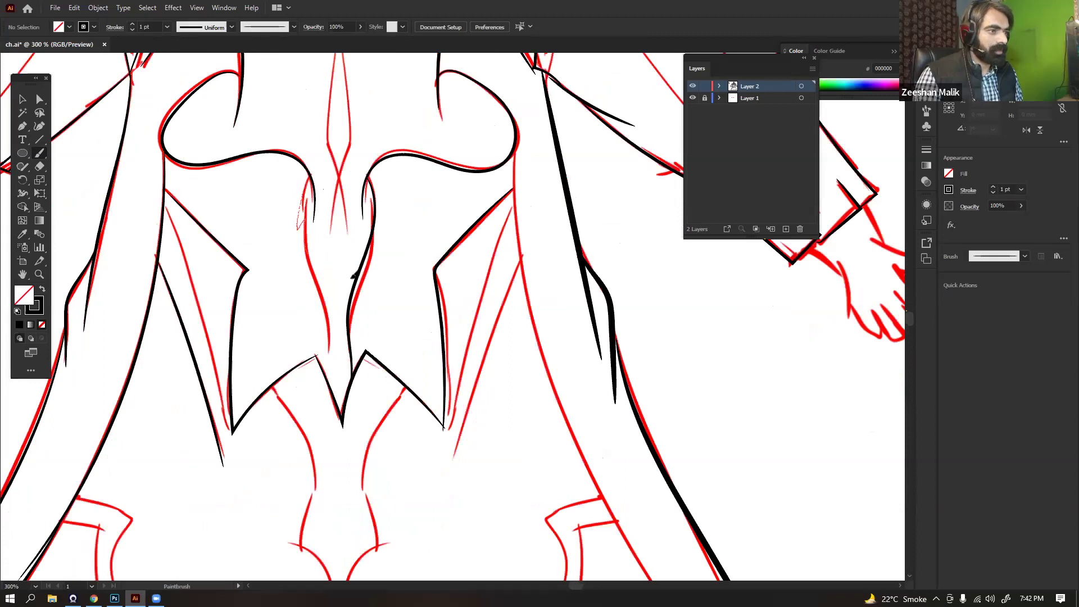
drag(373, 460, 376, 509)
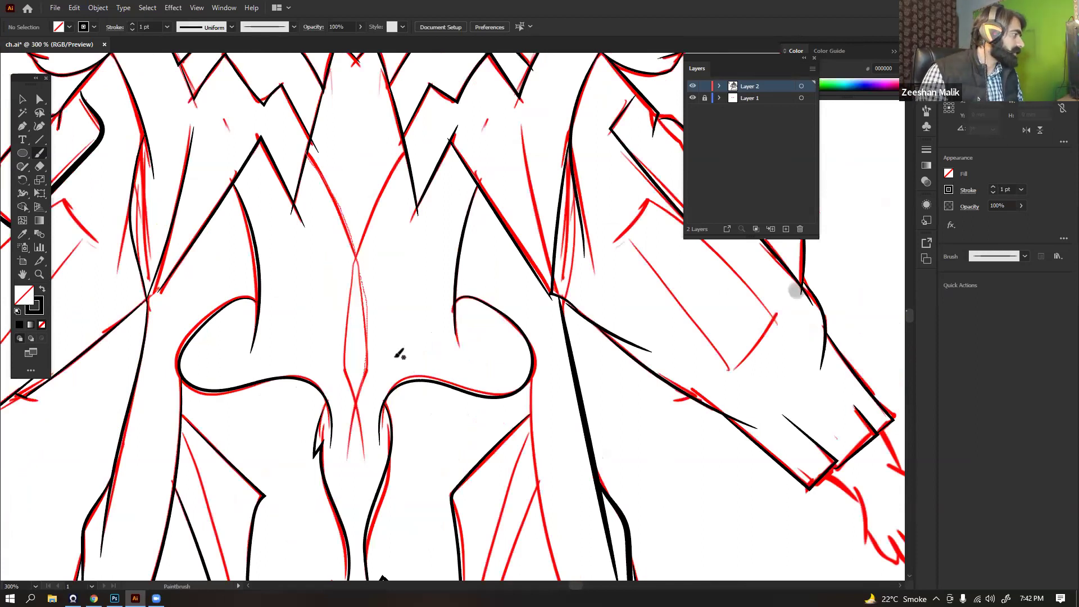
drag(429, 329, 423, 325)
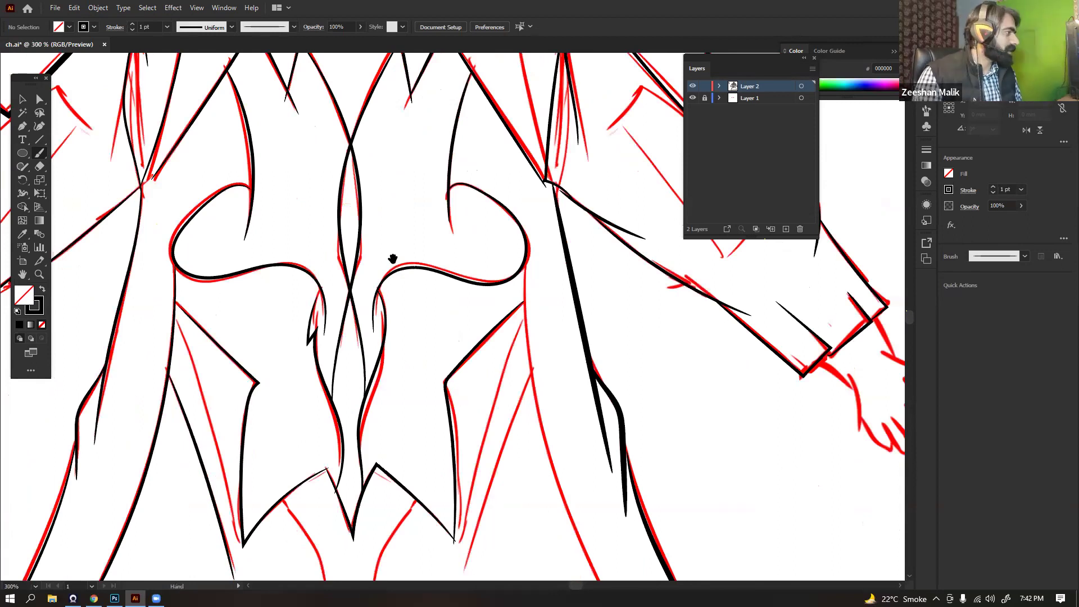
drag(596, 416, 417, 288)
key(ctrl+s)
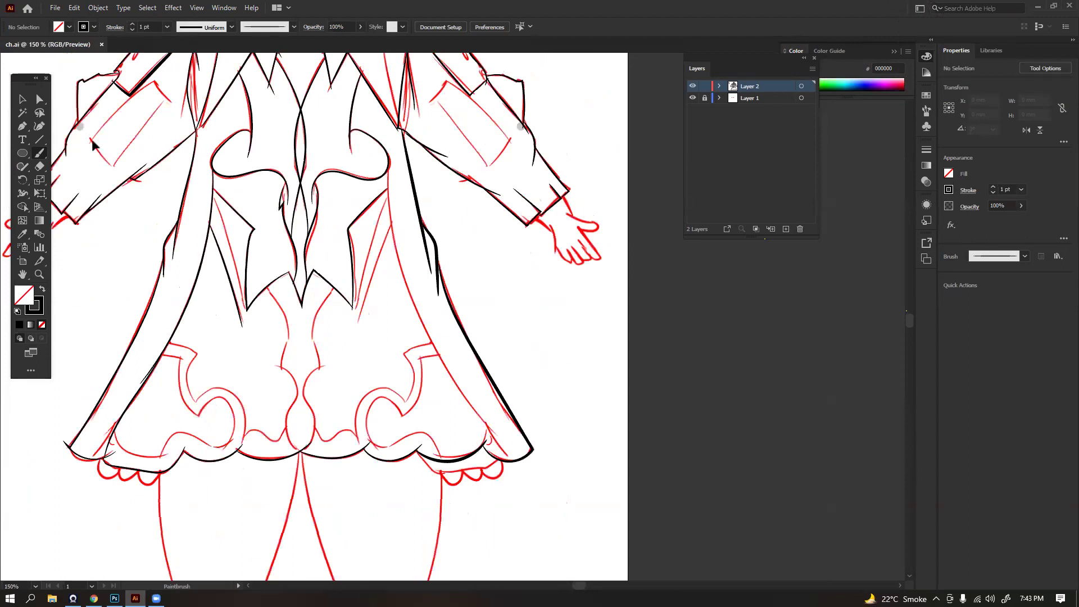
With a 2 pt stroke, ink the right inner coat edge down to the hem and the wavy line left of the skirt's centre
drag(388, 171, 508, 460)
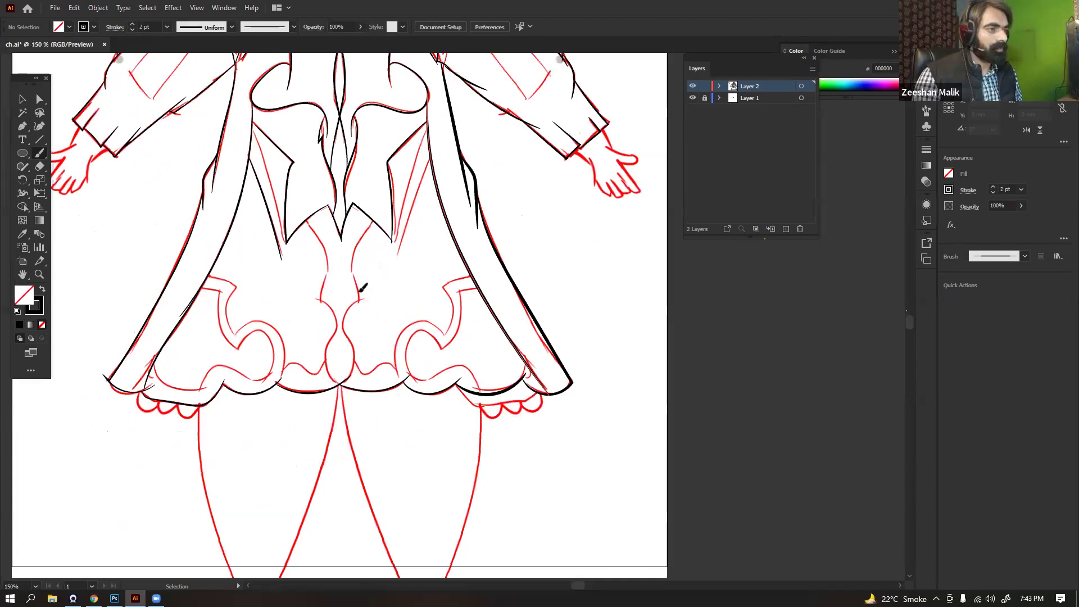
key(ctrl+plus)
key(ctrl+plus)
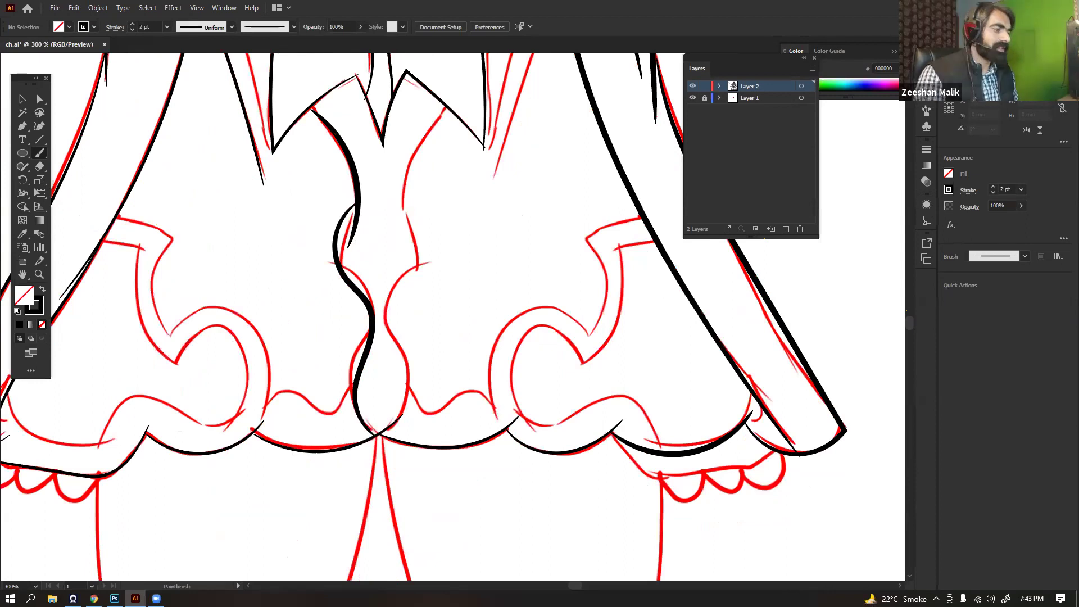
Reflect a copy of the wavy centre line and nudge it left onto the matching sketch line on the other side
key(v)
drag(321, 210, 368, 239)
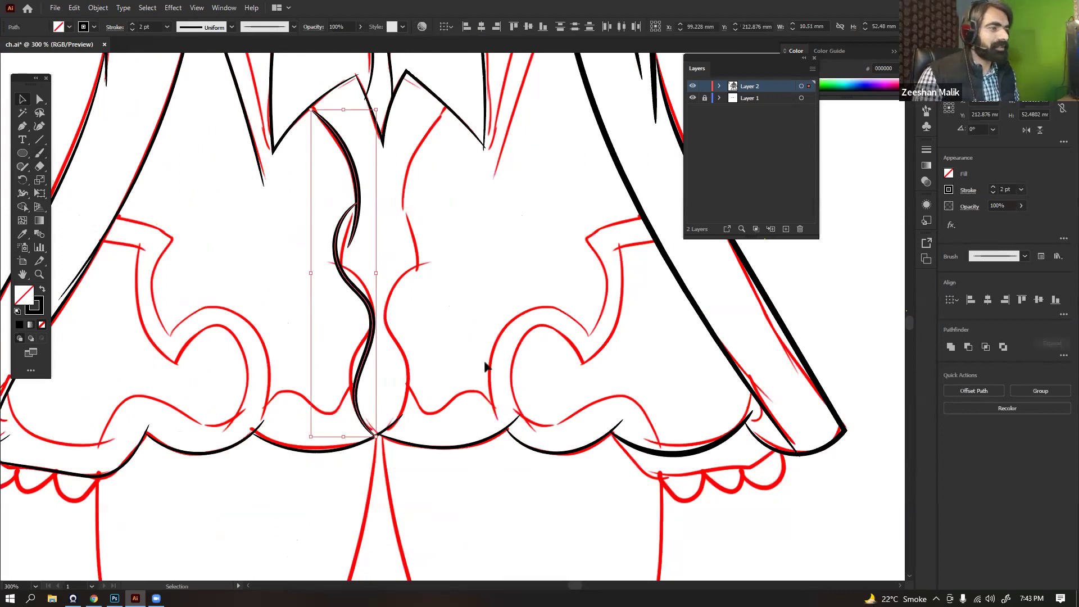
right_click(350, 212)
mouse_move(384, 374)
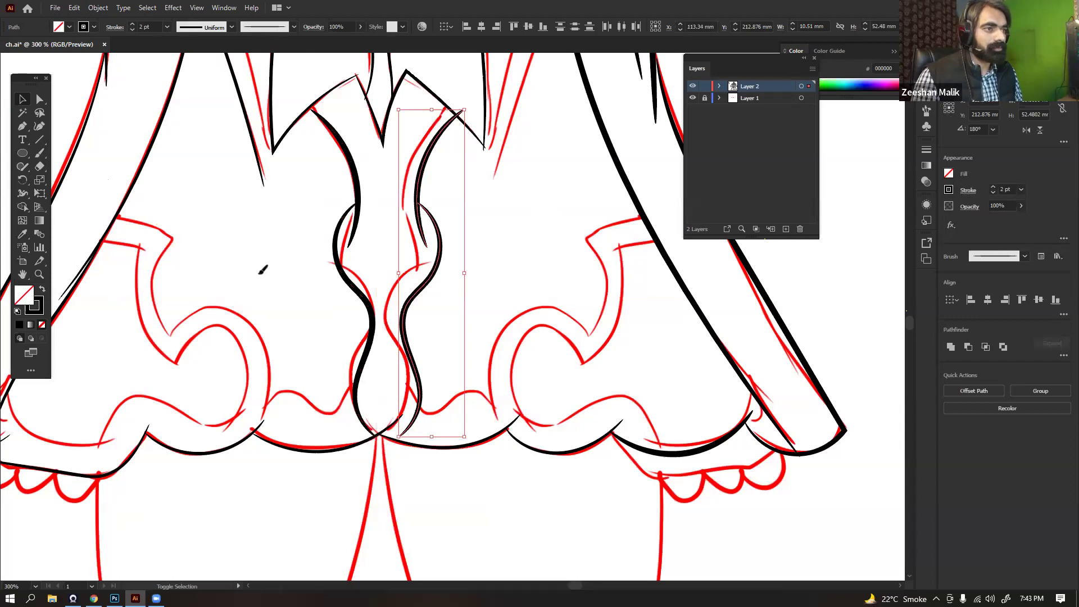
key(Left)
key(Left)
key(Left)
key(Left)
key(Left)
key(Left)
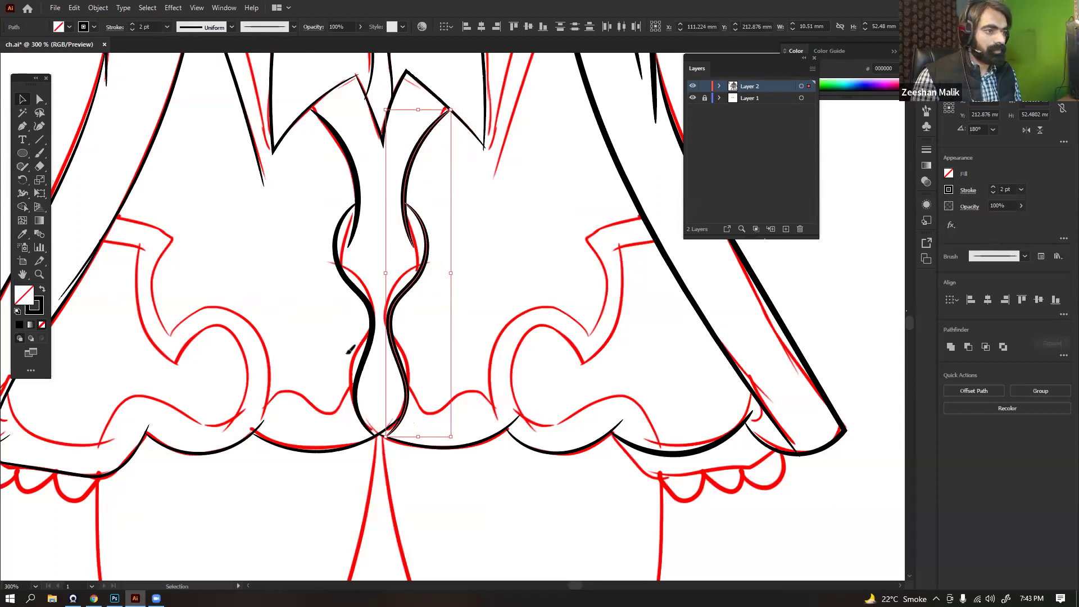
Ink the scroll ornament and the wavy inner border on the left part of the coat's hem
key(b)
drag(227, 432, 326, 391)
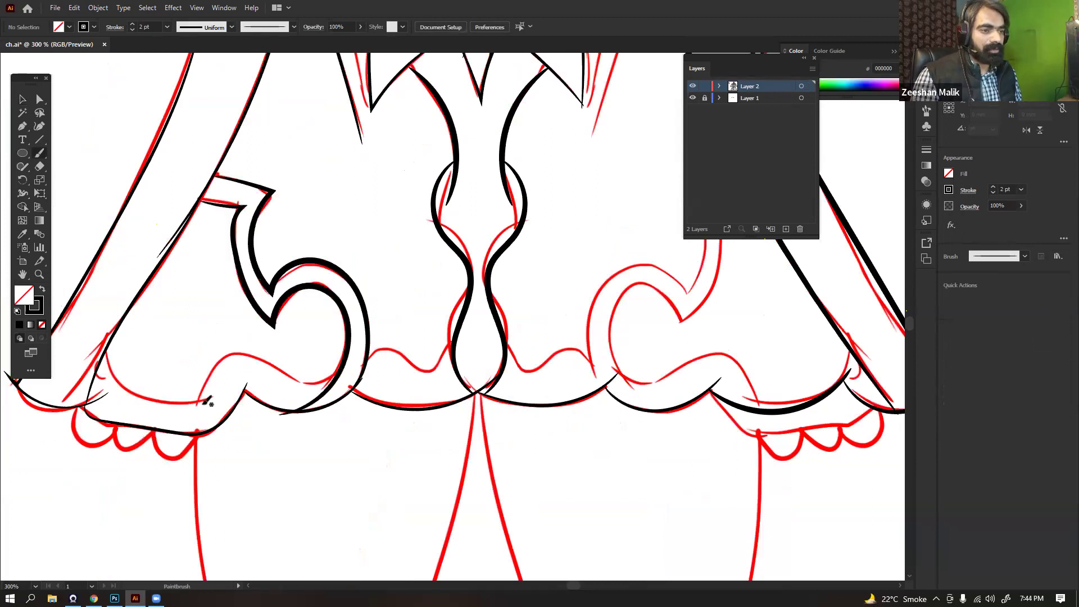
mouse_move(198, 405)
mouse_down()
mouse_move(205, 379)
mouse_move(227, 356)
mouse_up()
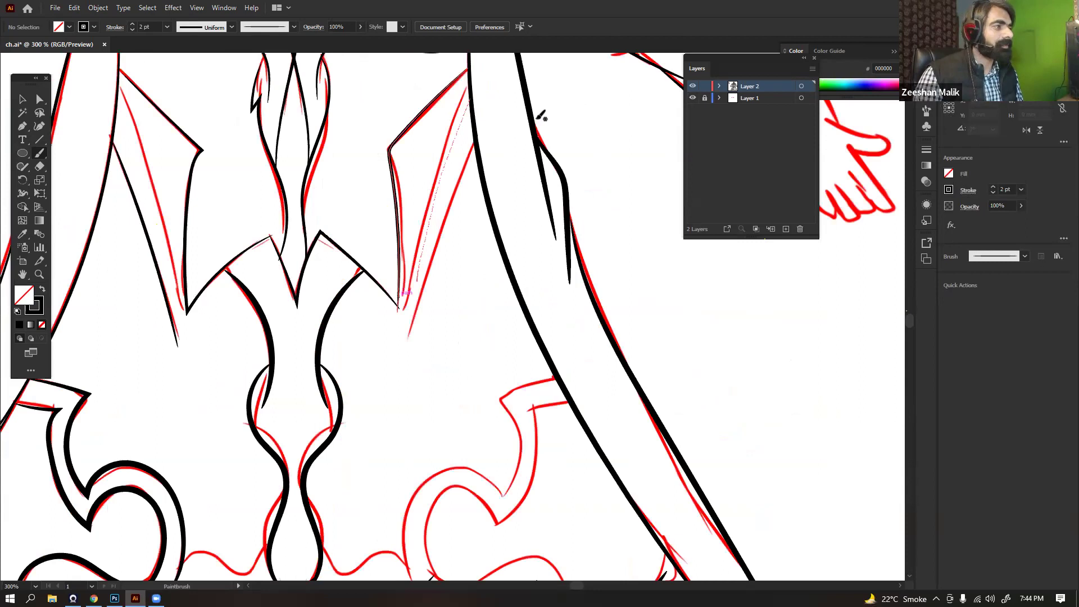
Ink the matching scroll ornament and wavy border on the right part of the coat's hem, and save the file
scroll(380, 252, down, 5)
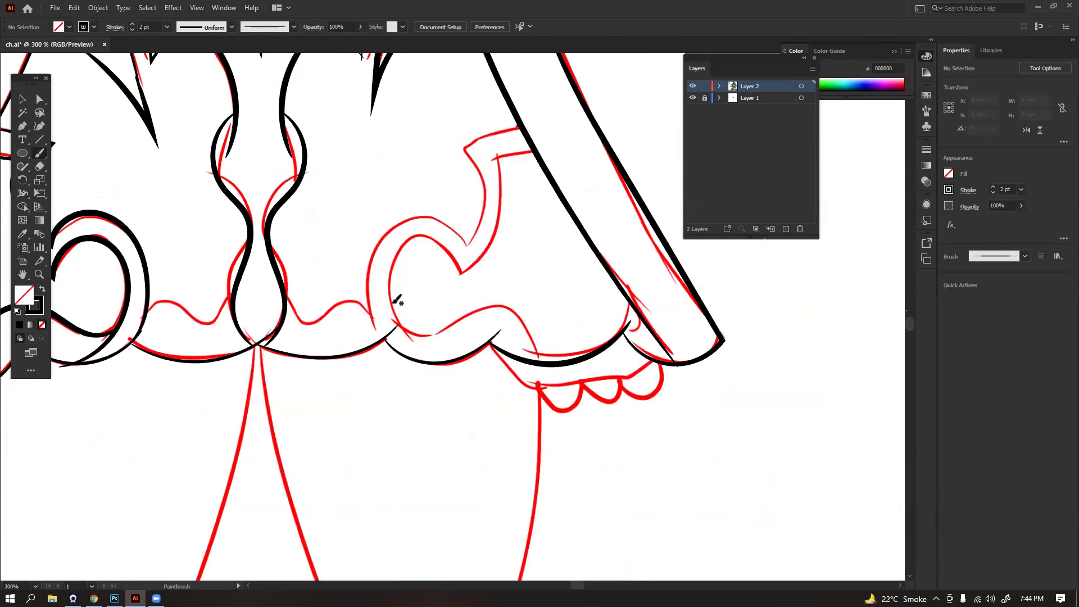
drag(286, 304, 377, 330)
drag(520, 126, 369, 291)
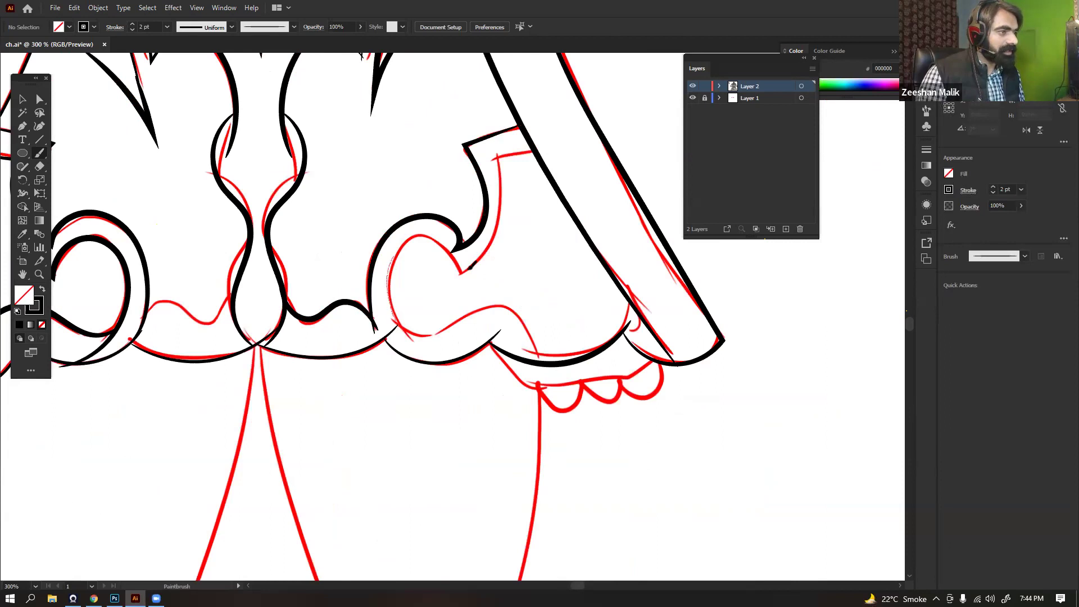
mouse_move(500, 216)
mouse_down()
mouse_move(491, 157)
mouse_move(532, 152)
mouse_up()
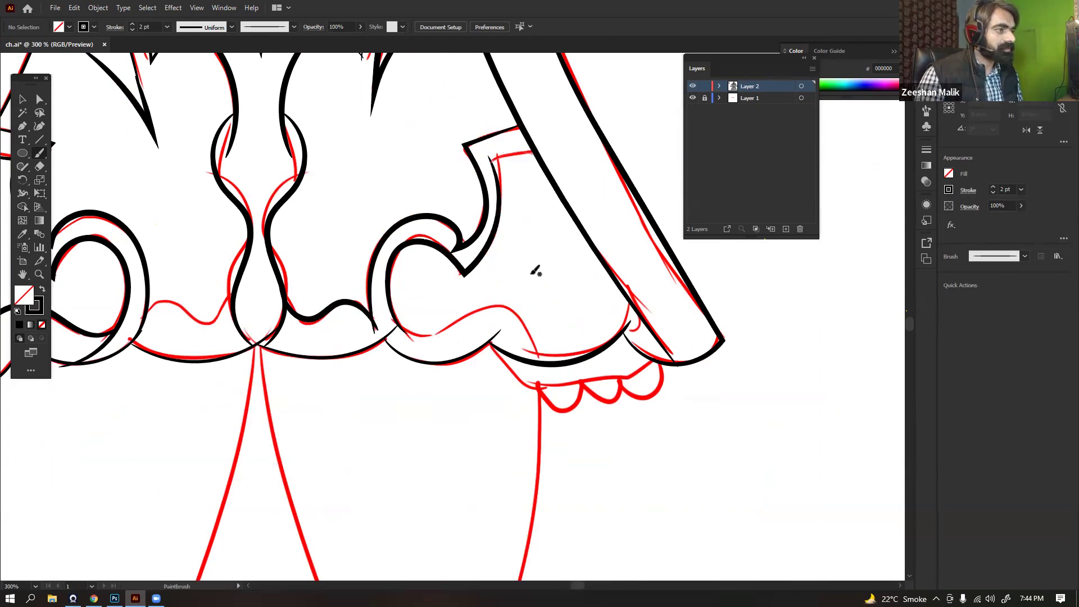
scroll(437, 233, down, 2)
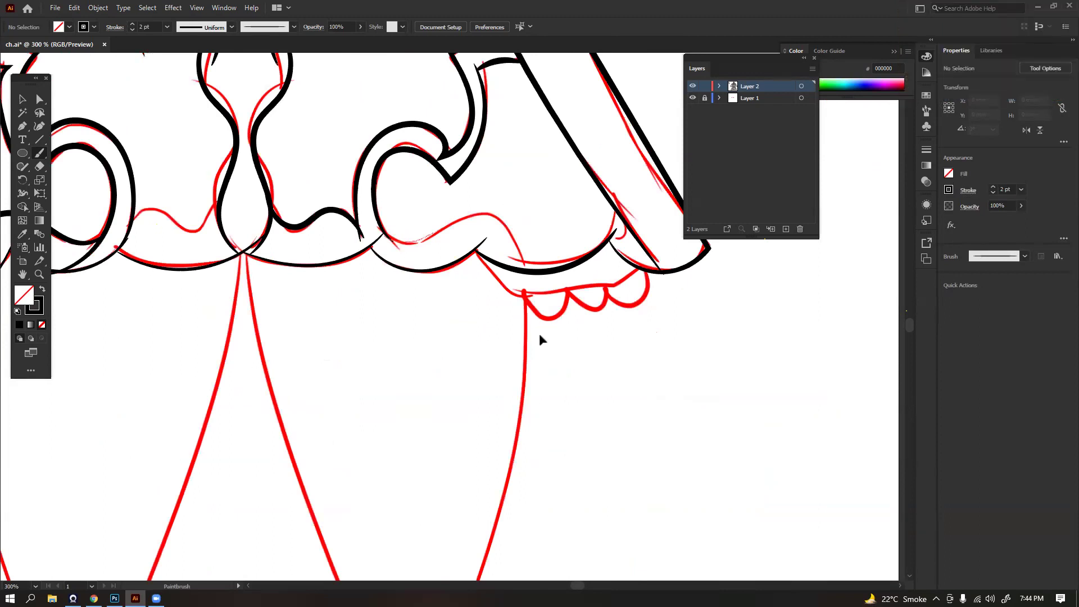
key(ctrl+1)
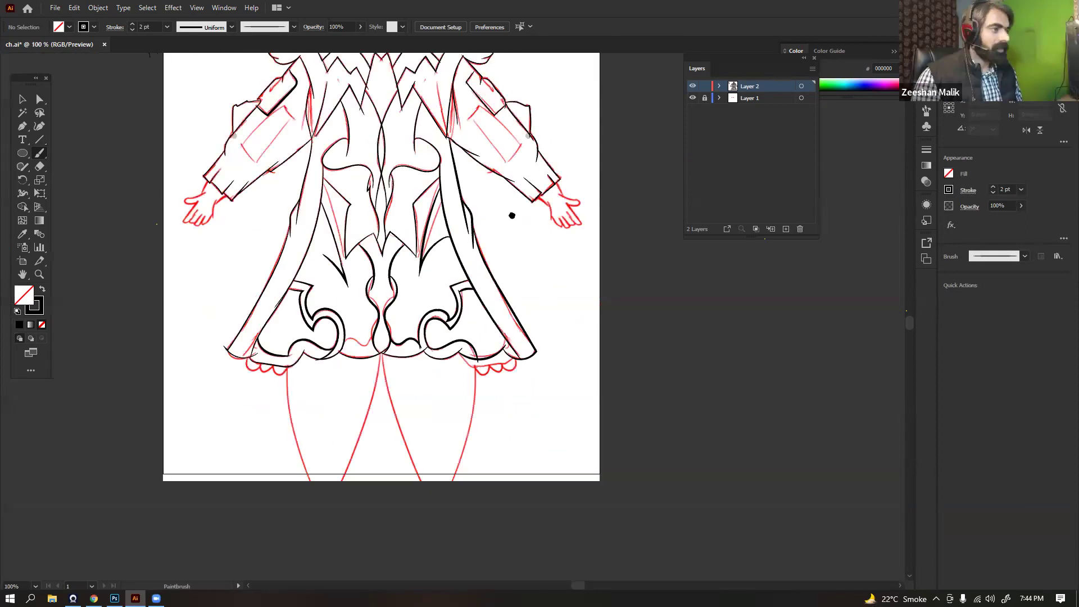
key(ctrl+s)
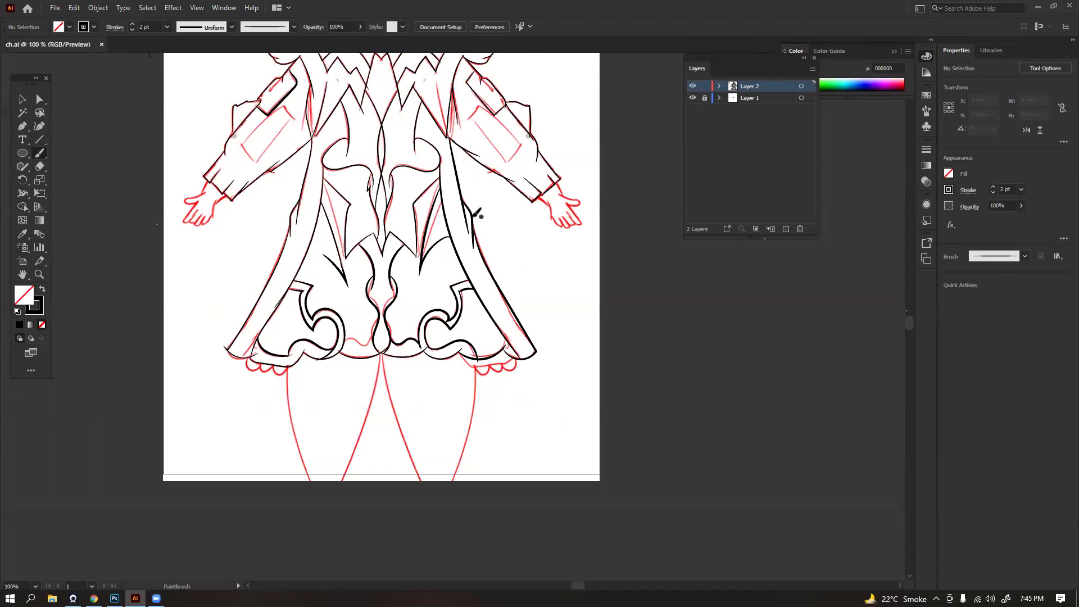
With a 1 pt stroke, ink the upper wrist line and the thumb of the right-hand-side hand, redoing the thumb stroke once
drag(481, 235, 496, 304)
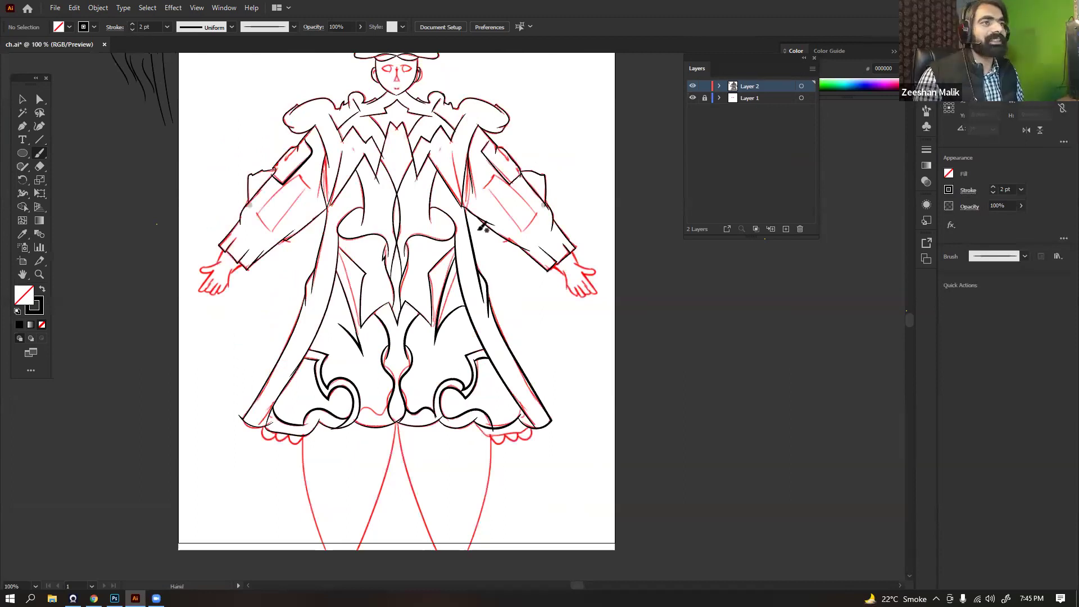
key(ctrl+equal)
key(ctrl+equal)
key(ctrl+equal)
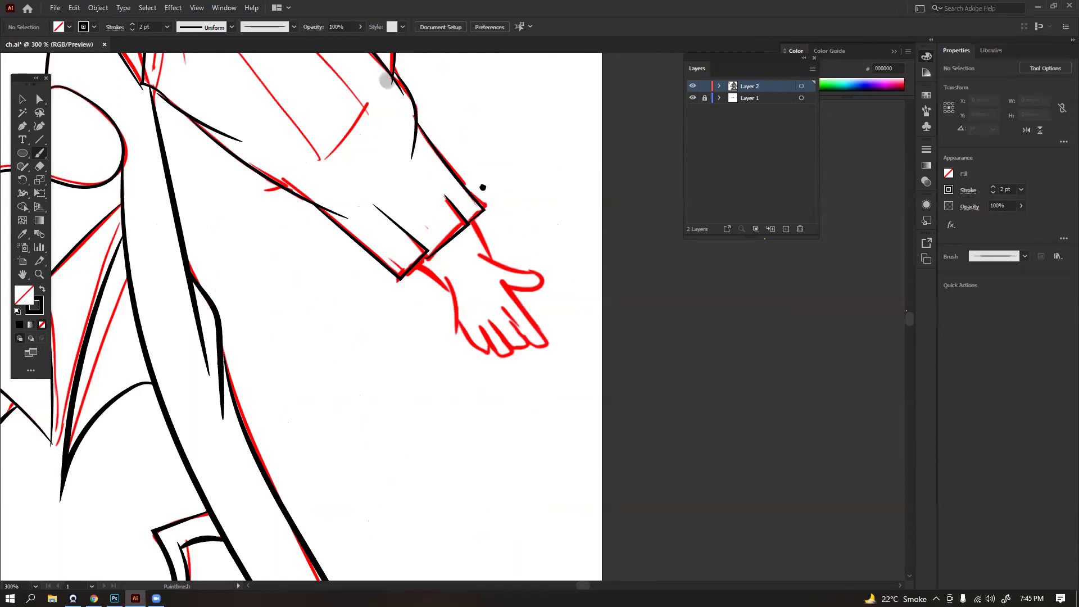
key(ctrl+equal)
key(ctrl+equal)
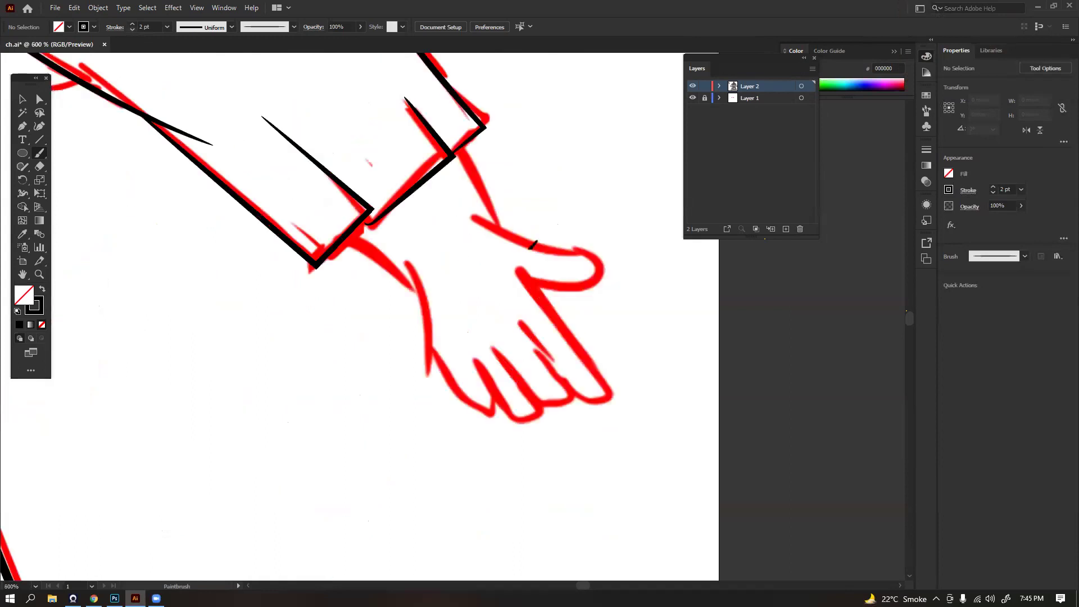
drag(553, 257, 512, 251)
key(bracketleft)
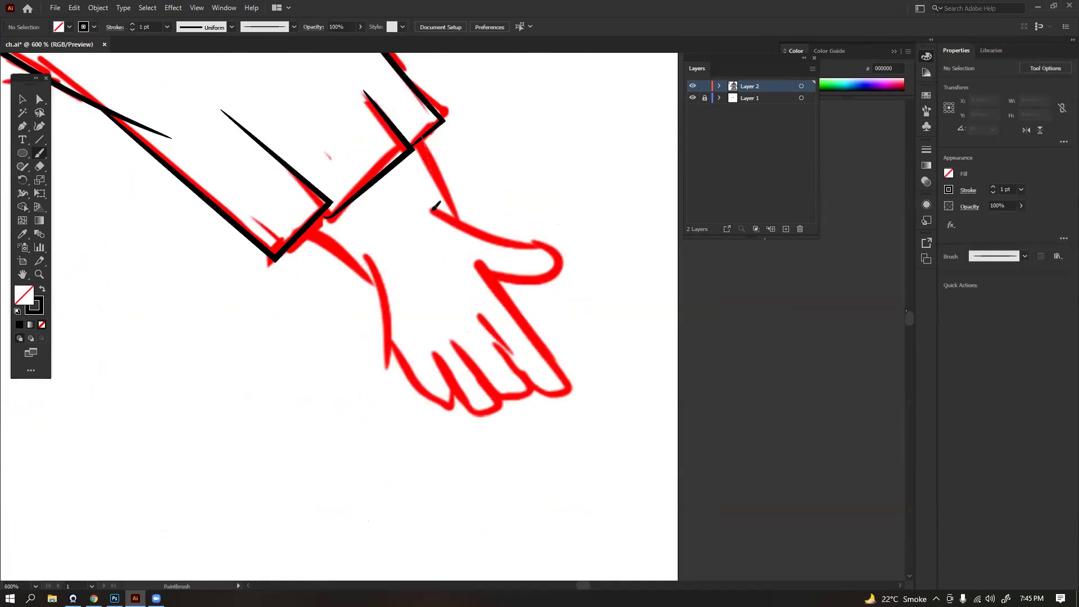
drag(422, 141, 487, 268)
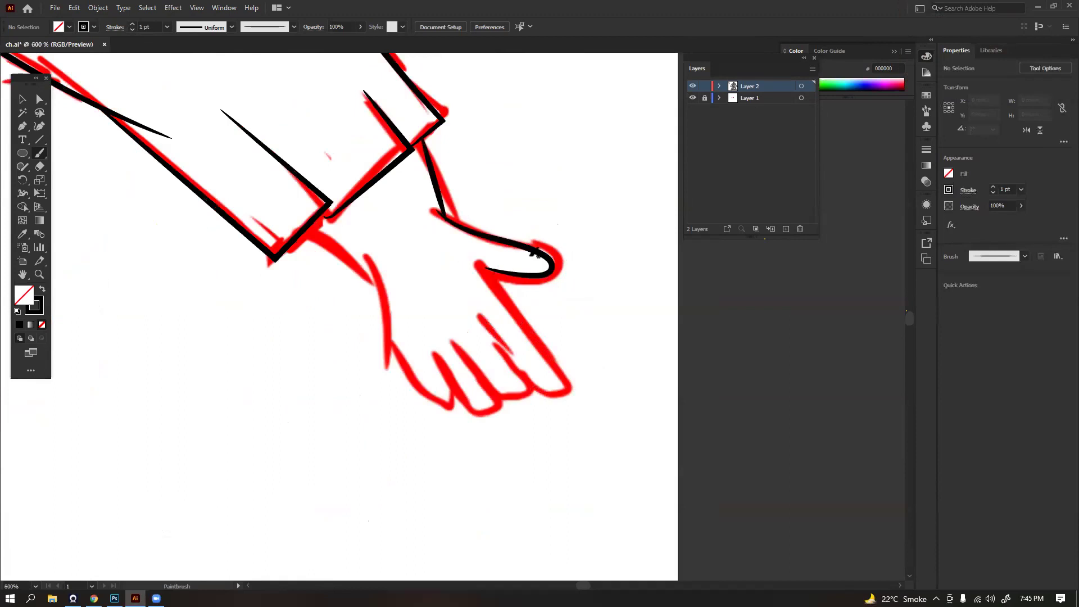
key(ctrl+z)
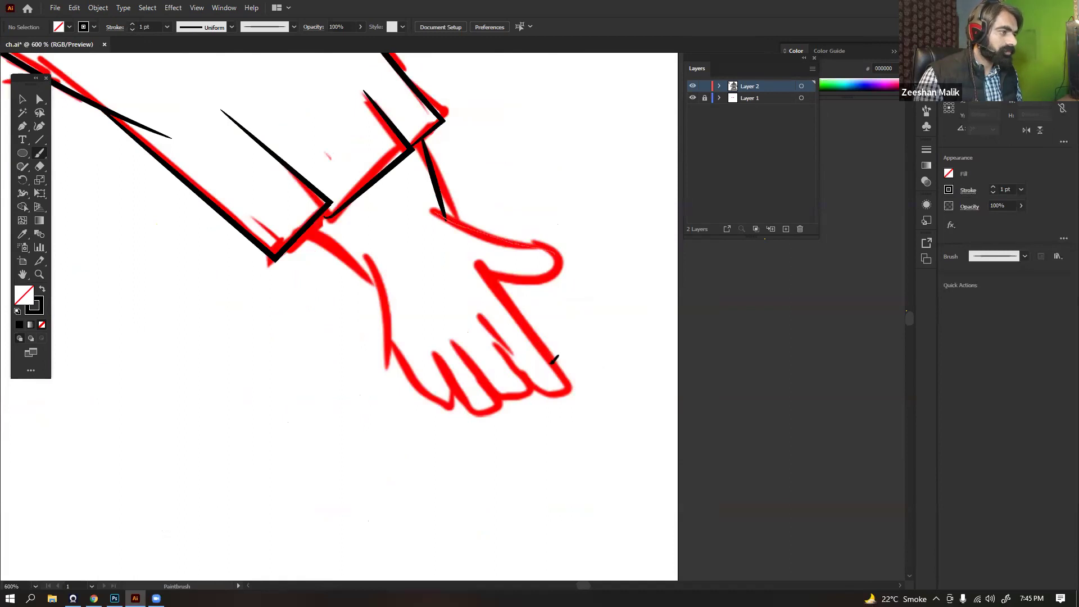
drag(435, 213, 457, 257)
drag(536, 377, 530, 349)
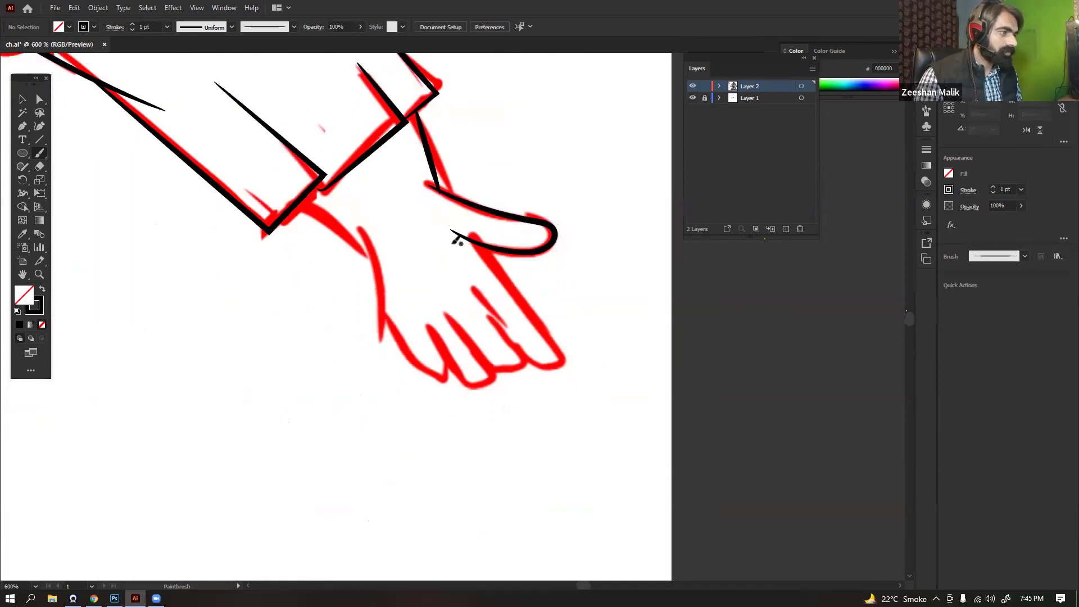
Ink the index finger and move the end anchor of its outline up to meet the thumb line
drag(484, 293, 559, 371)
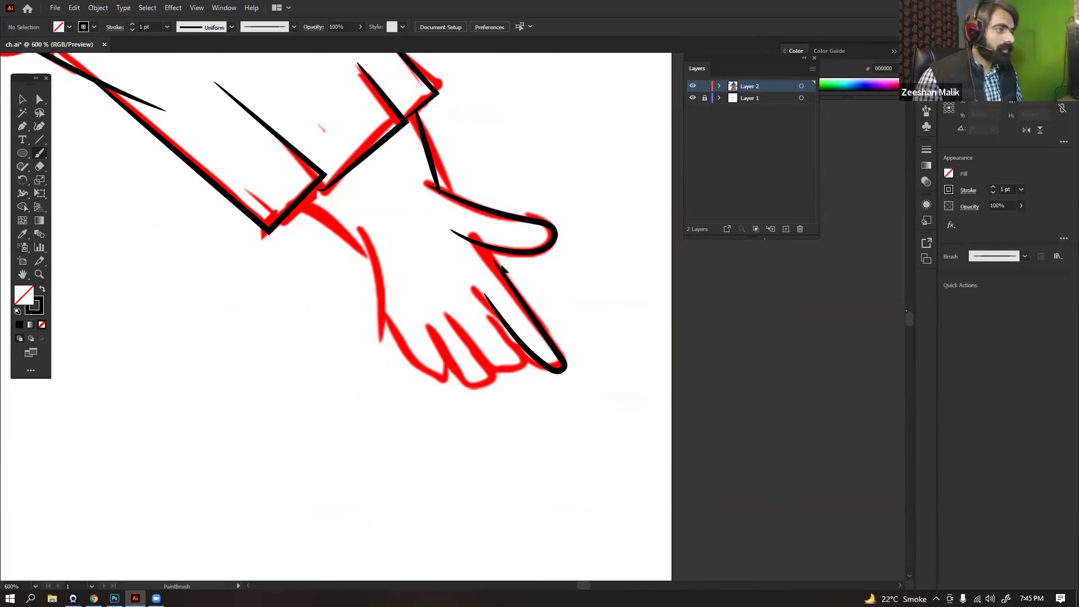
drag(495, 262, 484, 246)
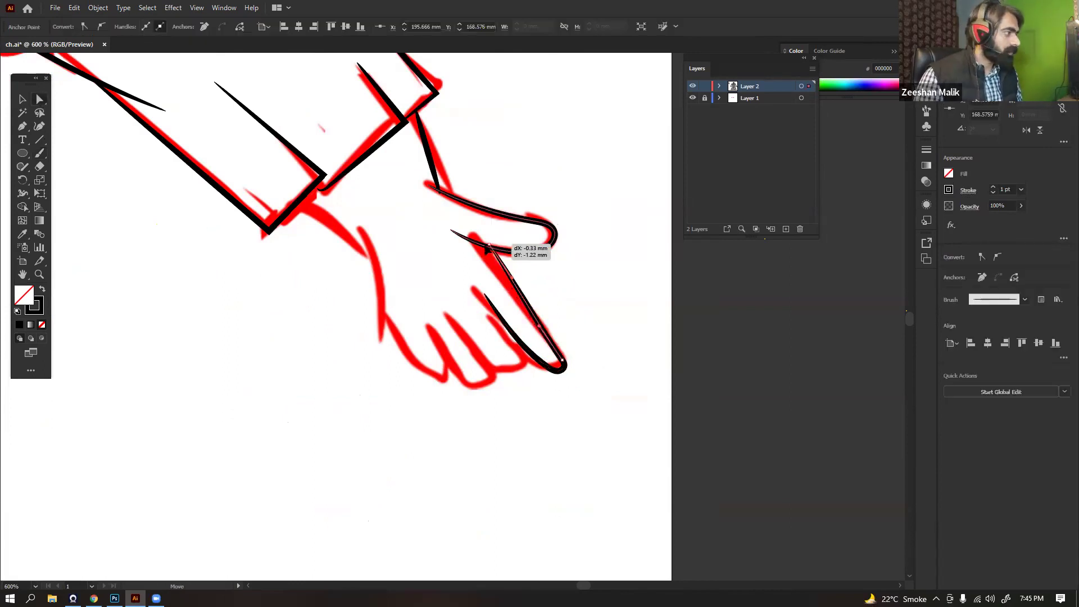
click(343, 269)
key(b)
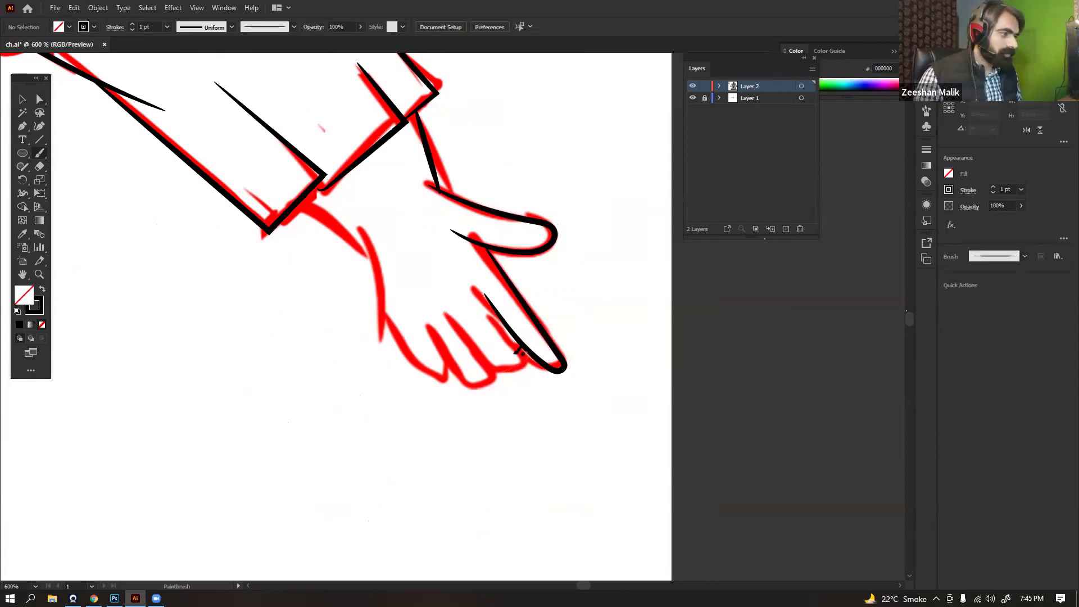
Ink the remaining three fingers, the lower wrist line and the outer edge of the palm on the same hand
drag(451, 296, 532, 358)
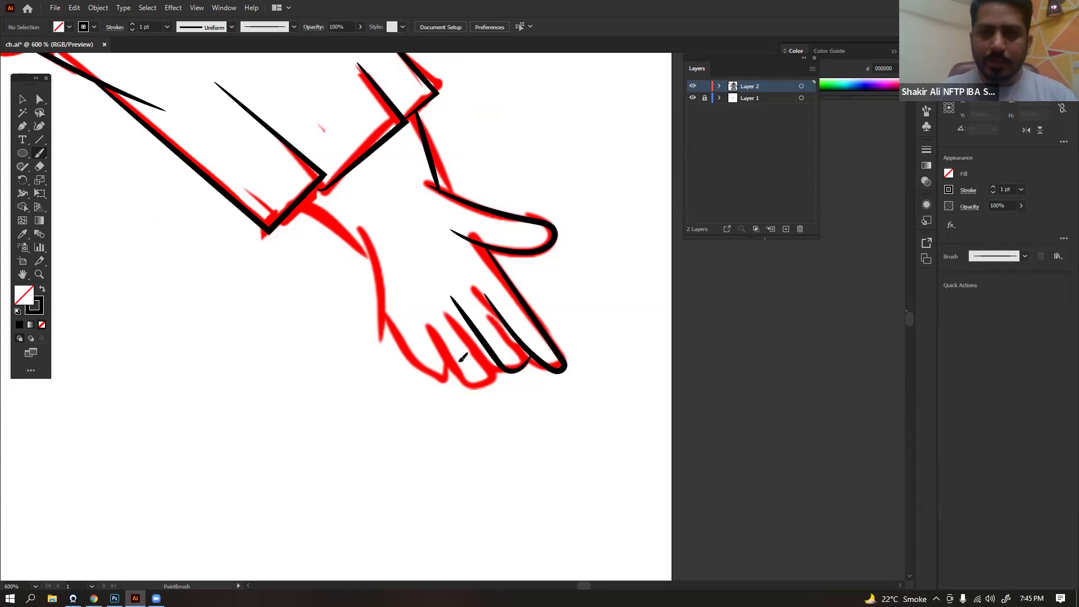
drag(296, 202, 363, 259)
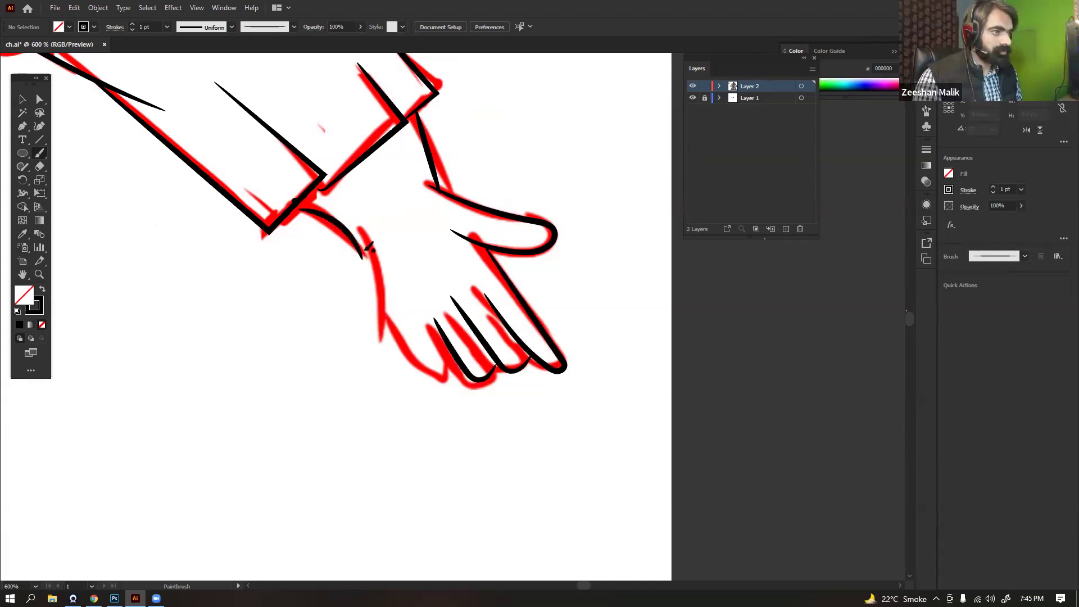
drag(353, 216, 372, 360)
drag(356, 239, 365, 258)
mouse_move(378, 306)
mouse_down()
mouse_move(420, 359)
mouse_move(488, 382)
mouse_up()
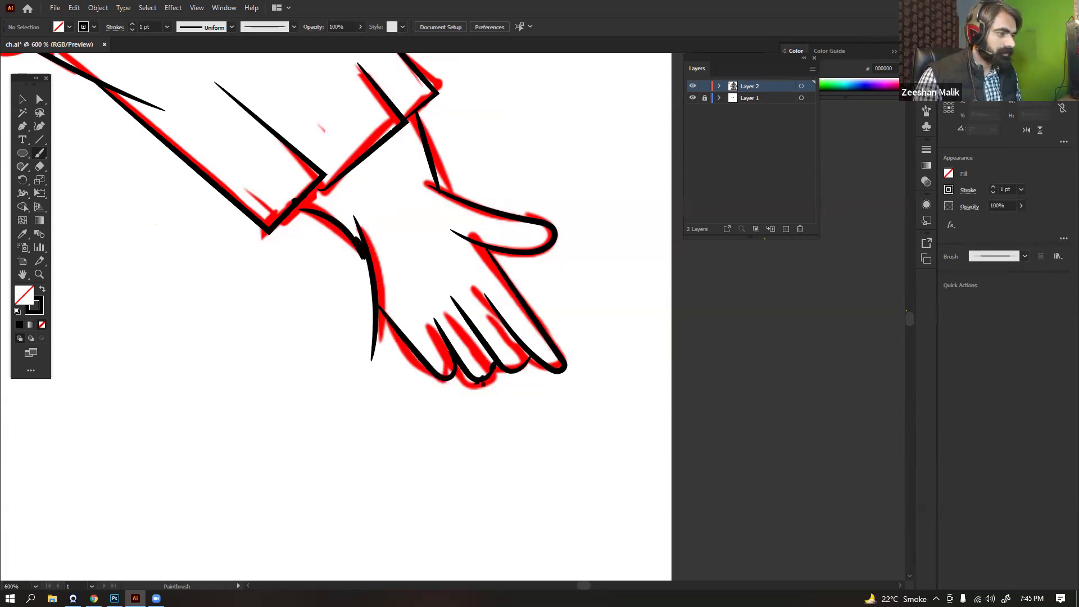
click(574, 343)
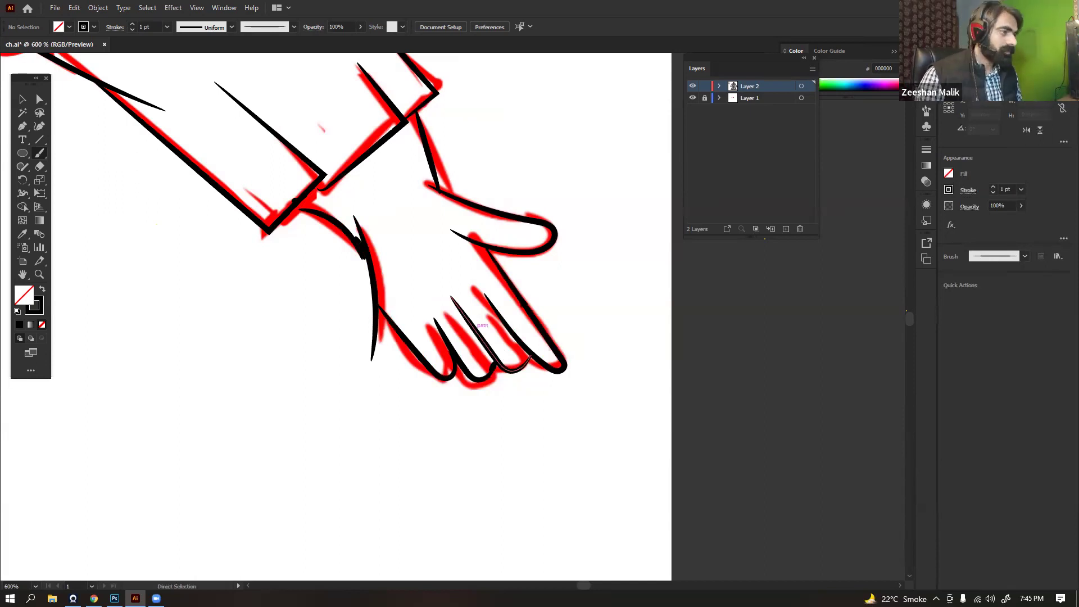
Add a mirrored copy of the inked hand to the opposite cuff and toggle the visibility of the Layer 1 sketch
key(ctrl+1)
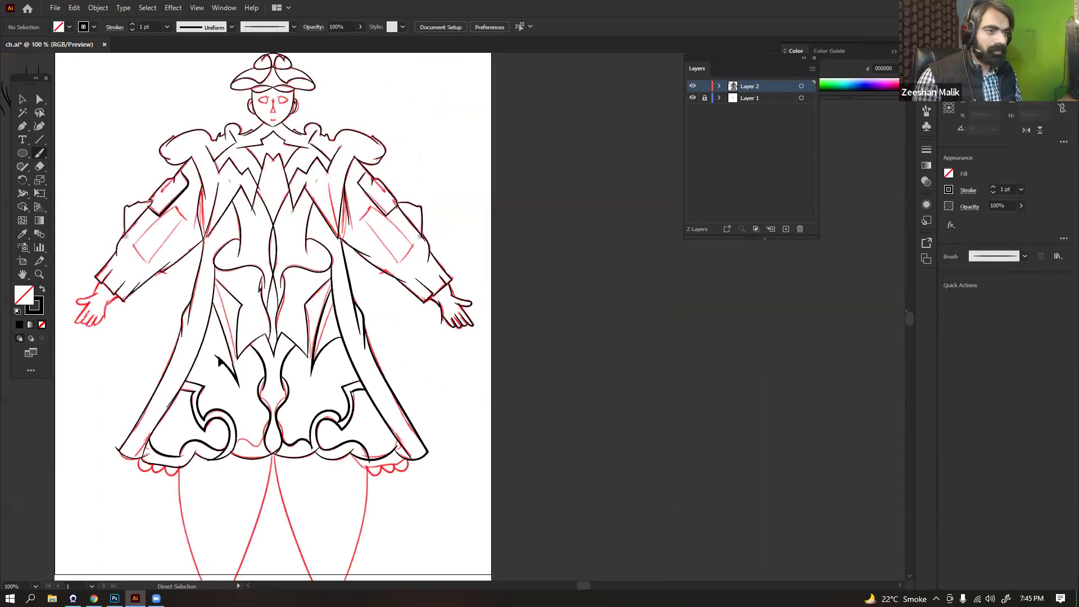
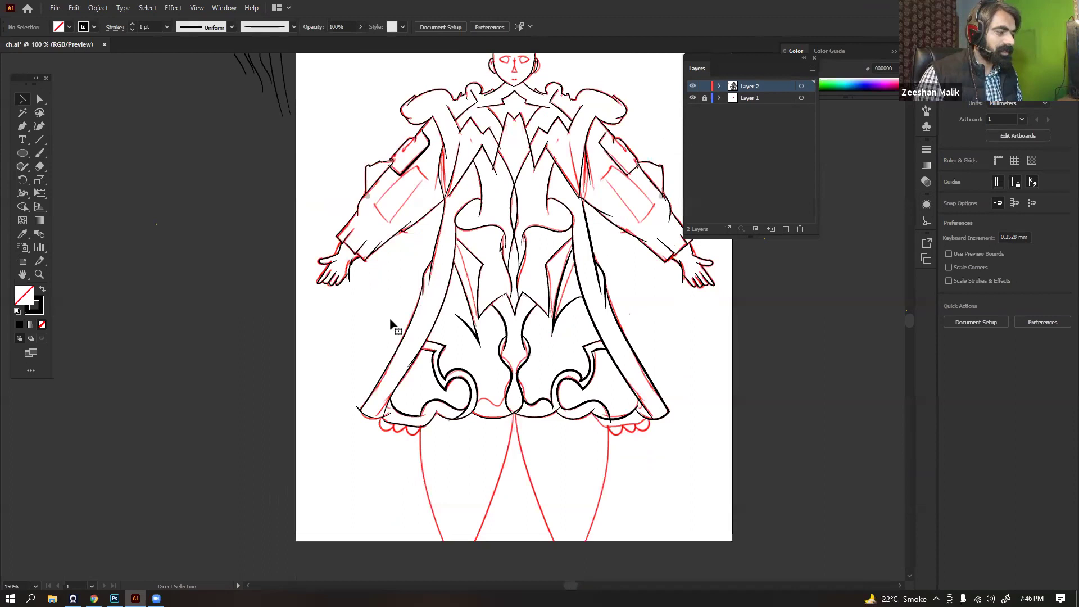
key(ctrl+plus)
key(ctrl+plus)
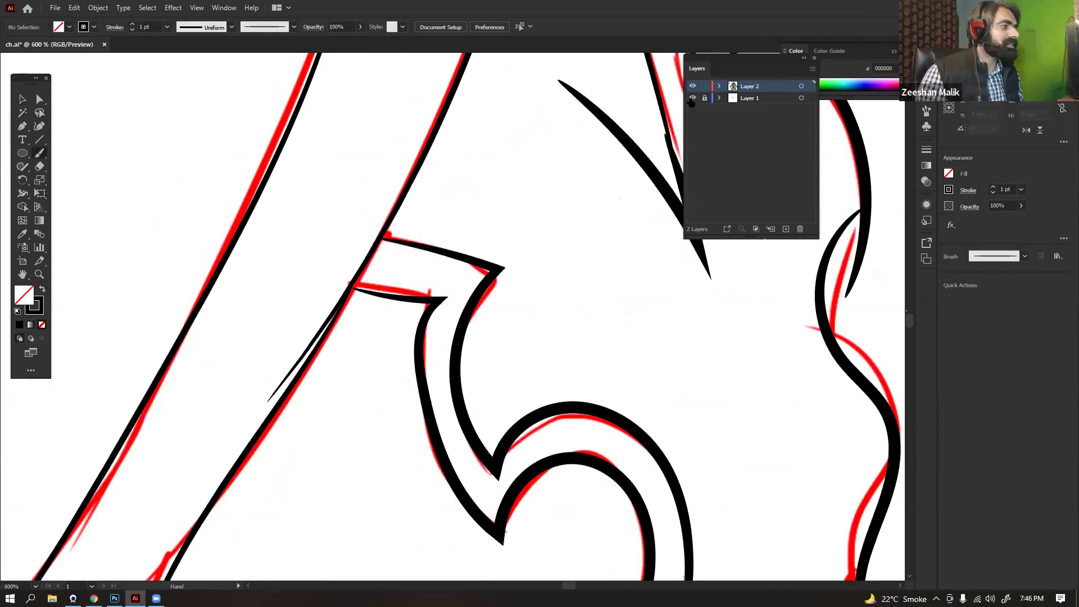
key(ctrl+1)
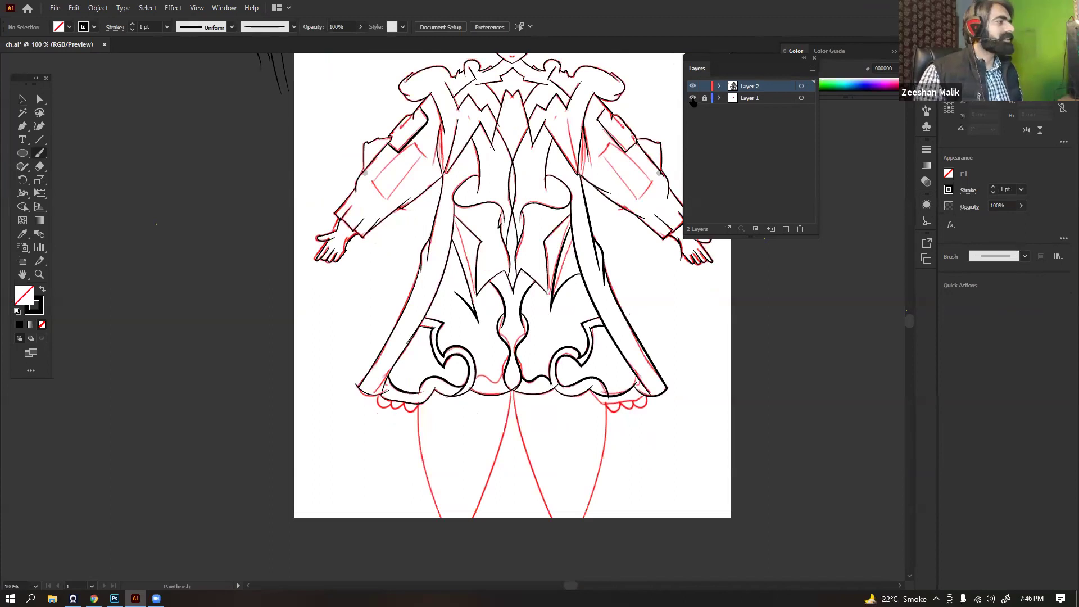
click(692, 99)
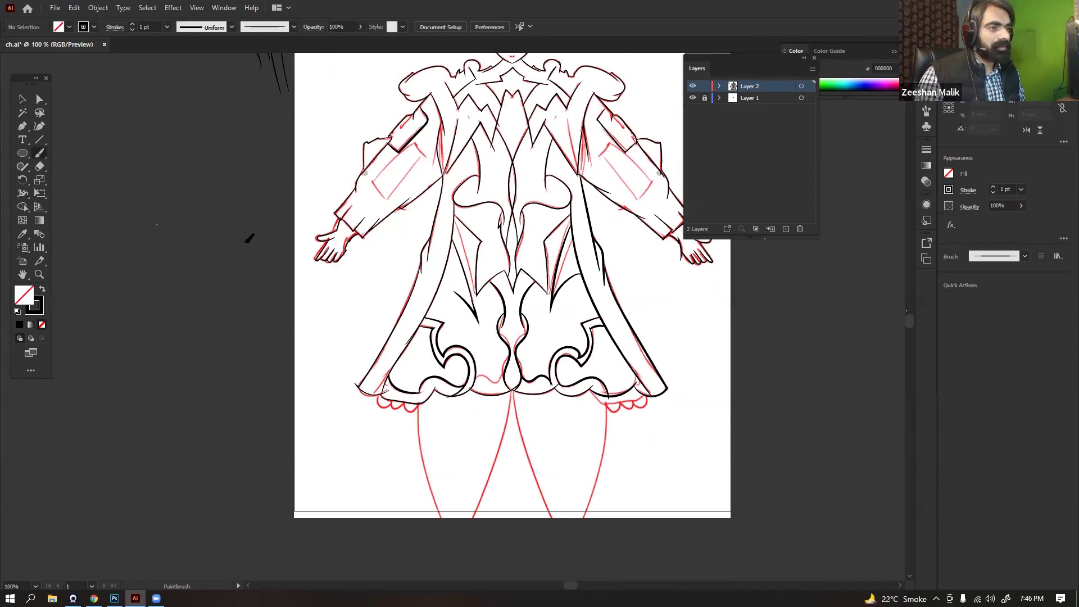
Ink the scalloped frills beneath both outer ends of the coat's hem
key(ctrl+=)
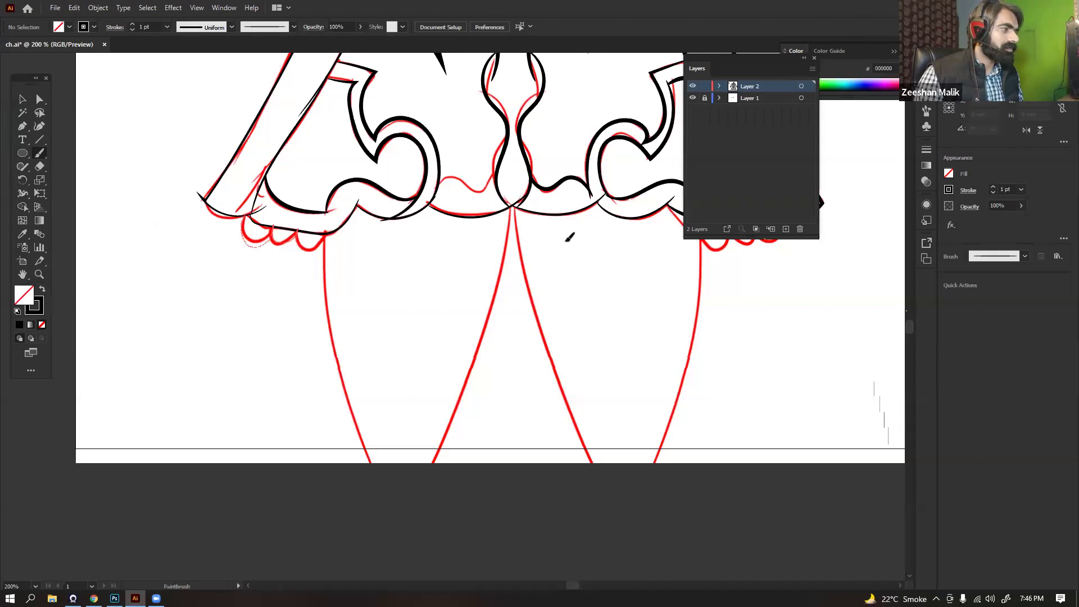
drag(541, 235, 328, 256)
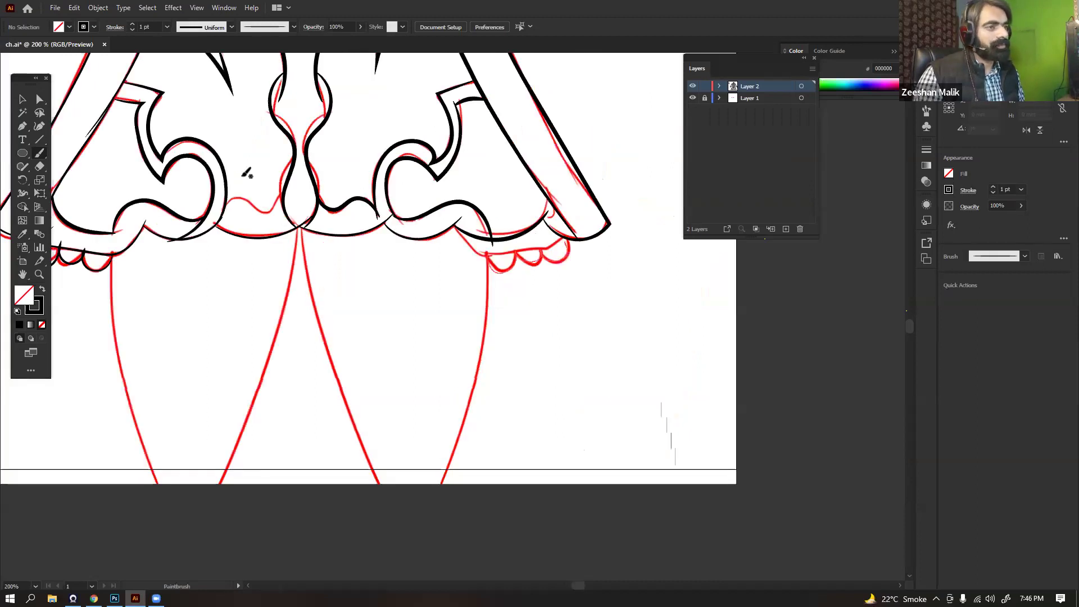
drag(129, 261, 259, 182)
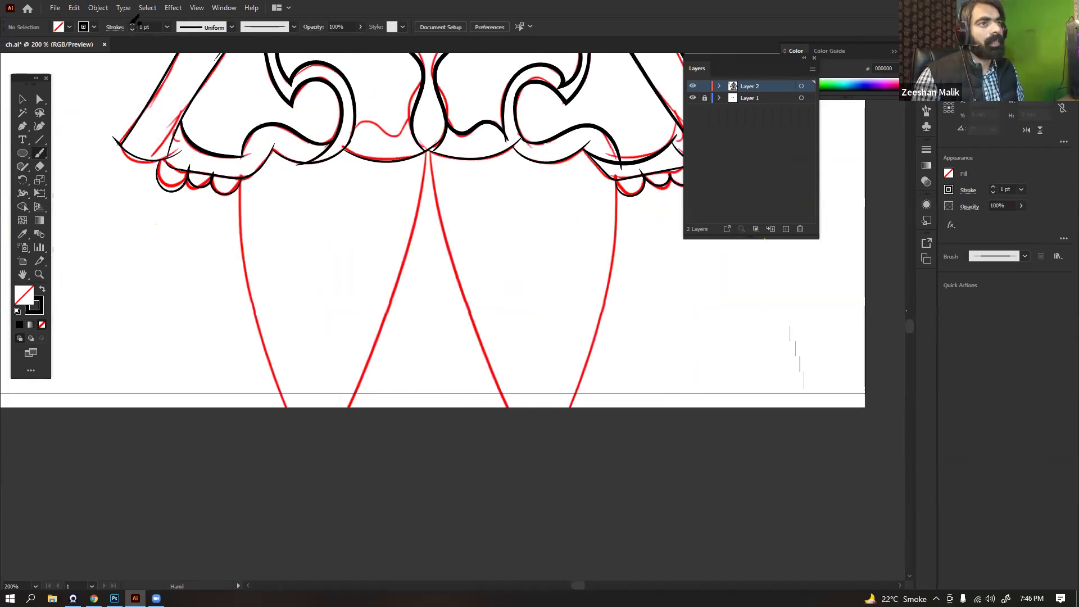
With a 2 pt stroke, ink both lines of the left-hand-side leg and the inner line of the other leg
drag(430, 150, 332, 434)
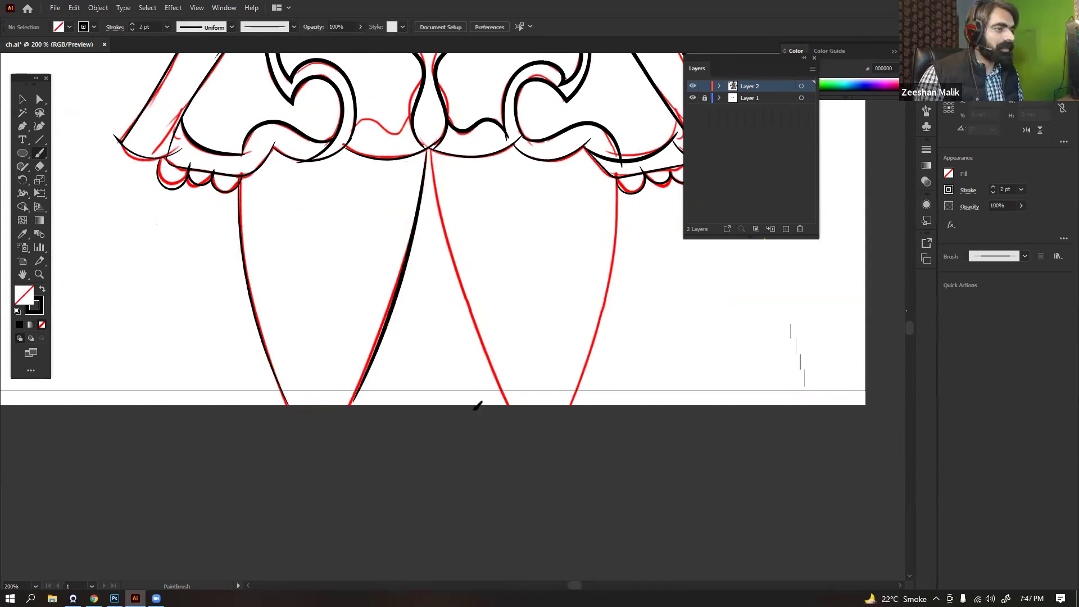
drag(476, 405, 456, 414)
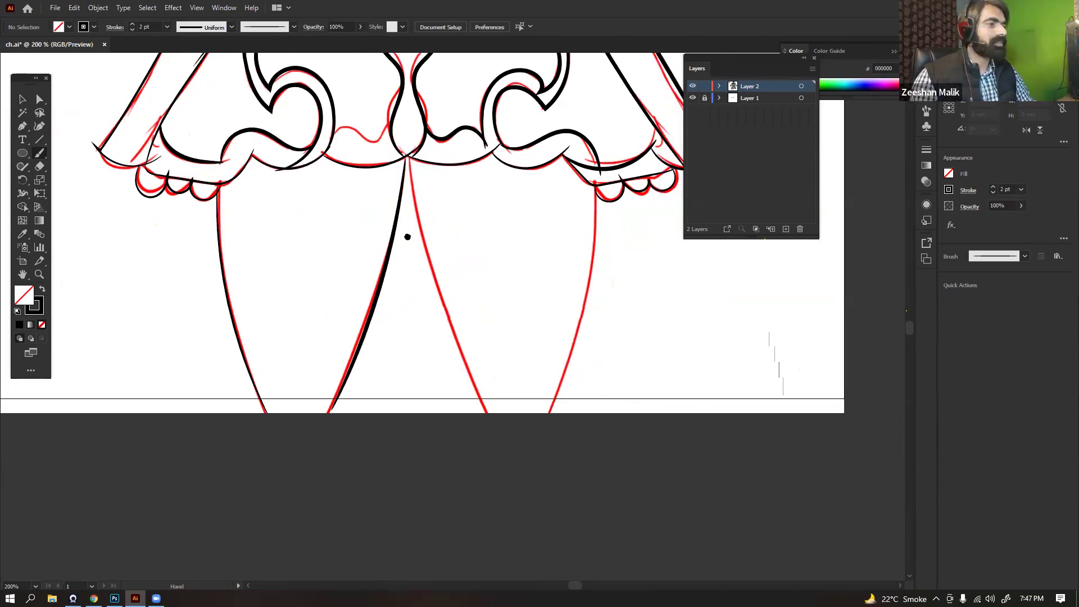
drag(441, 219, 413, 225)
drag(383, 162, 400, 271)
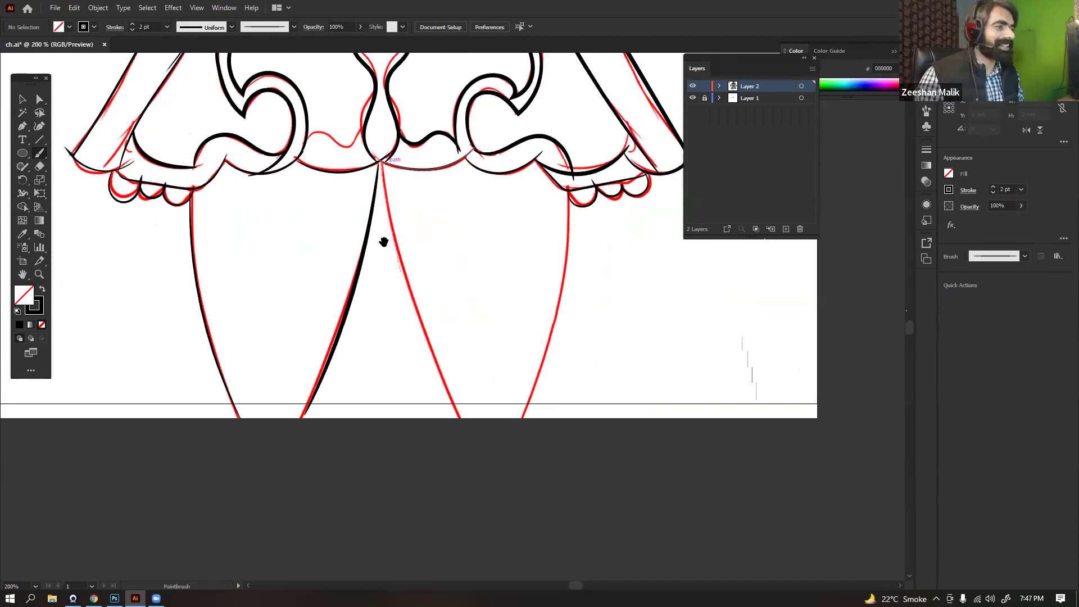
Move the top anchor of the left-hand-side leg's inner line up to meet the coat's hem at the centre
key(ctrl+equal)
key(ctrl+equal)
key(ctrl+equal)
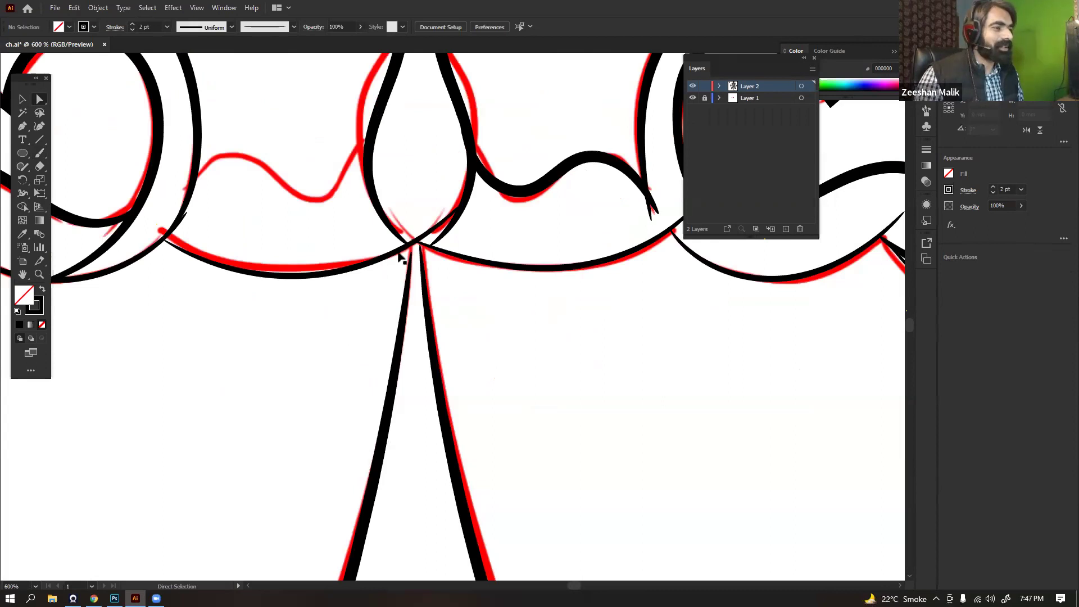
scroll(444, 236, up, 2)
drag(379, 264, 378, 256)
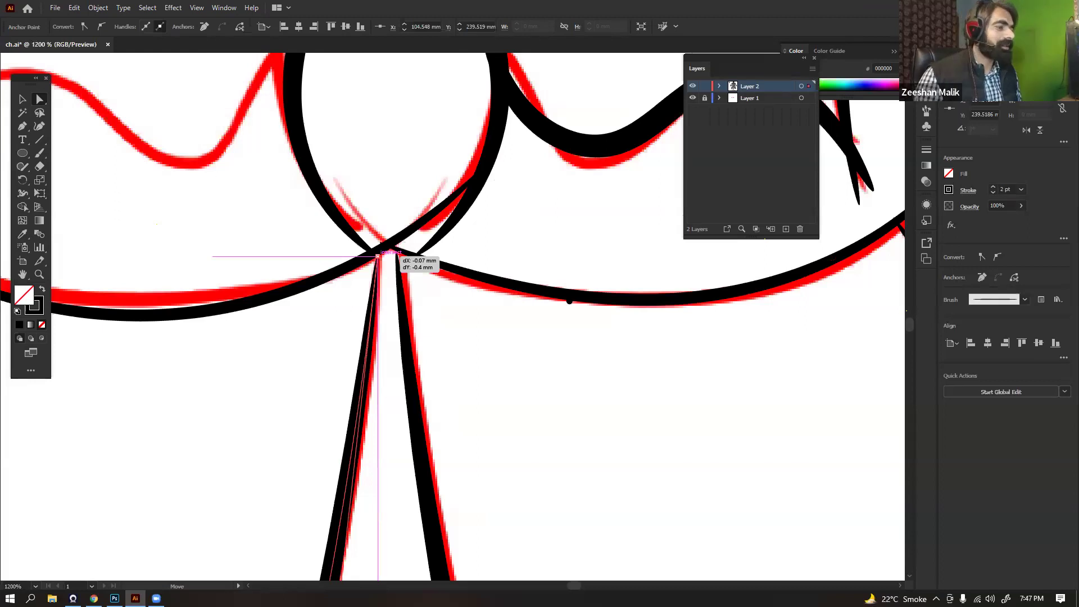
drag(568, 294, 427, 228)
click(294, 241)
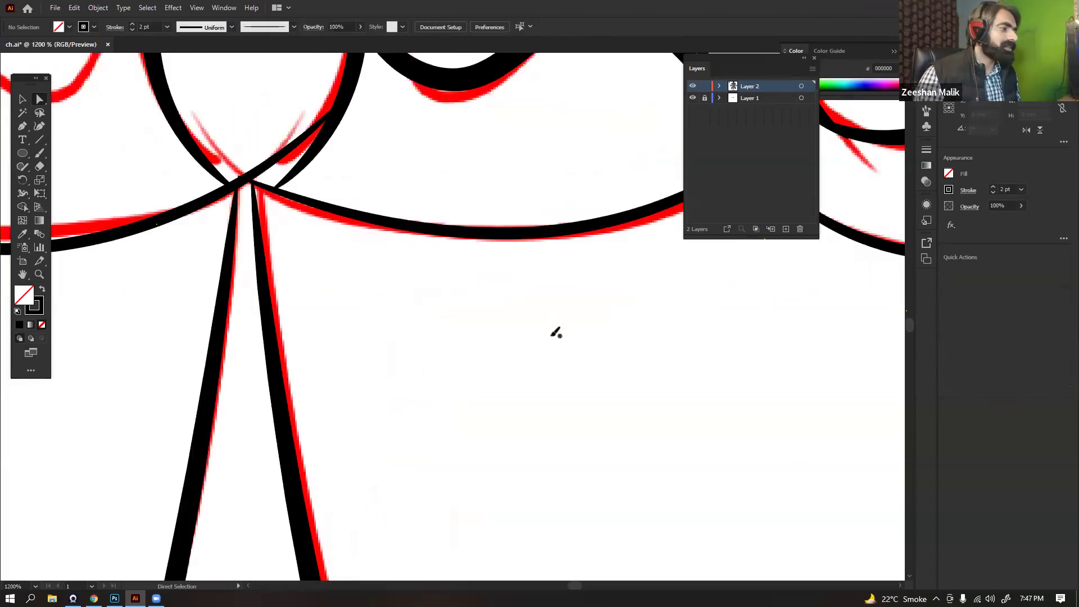
Ink the outer line of the right-hand-side leg and close both legs with straight horizontal strokes near the artboard's lower edge
key(ctrl+minus)
key(ctrl+minus)
key(ctrl+minus)
key(ctrl+minus)
key(ctrl+minus)
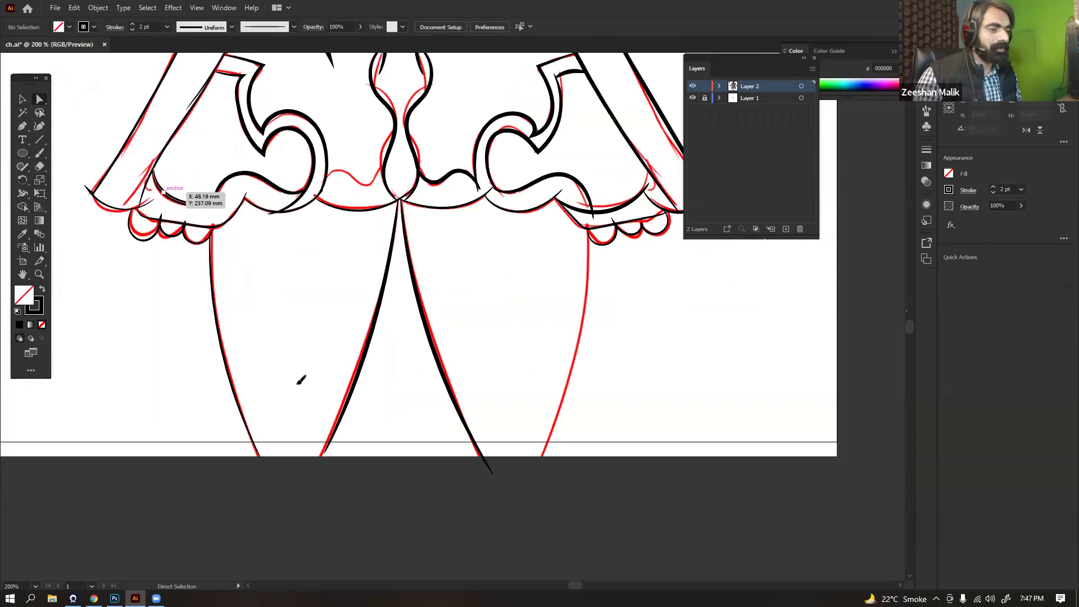
scroll(326, 380, down, 2)
key(b)
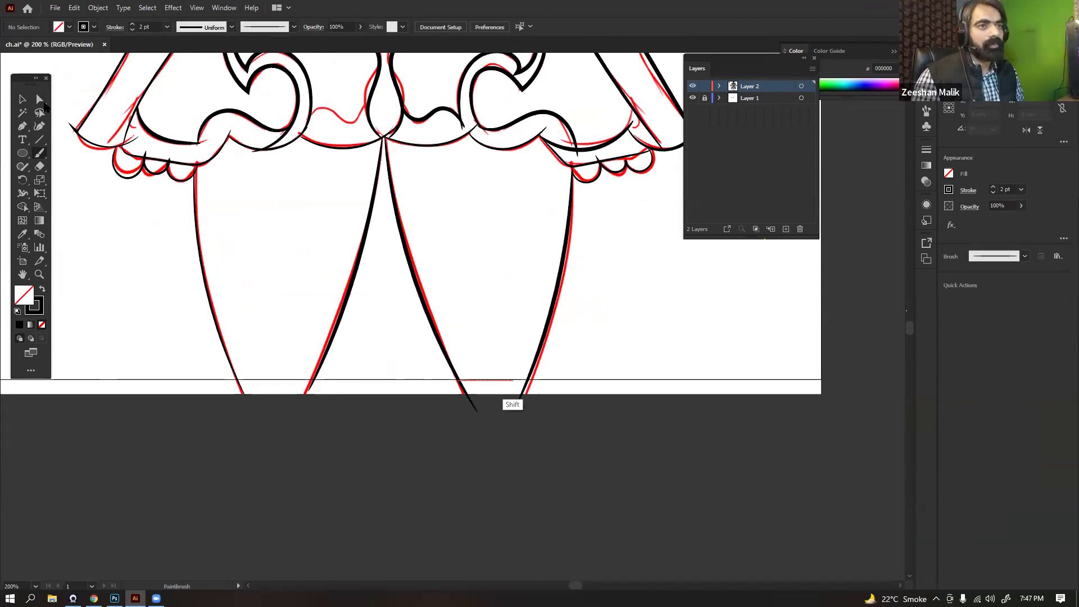
key(ctrl+equal)
key(ctrl+equal)
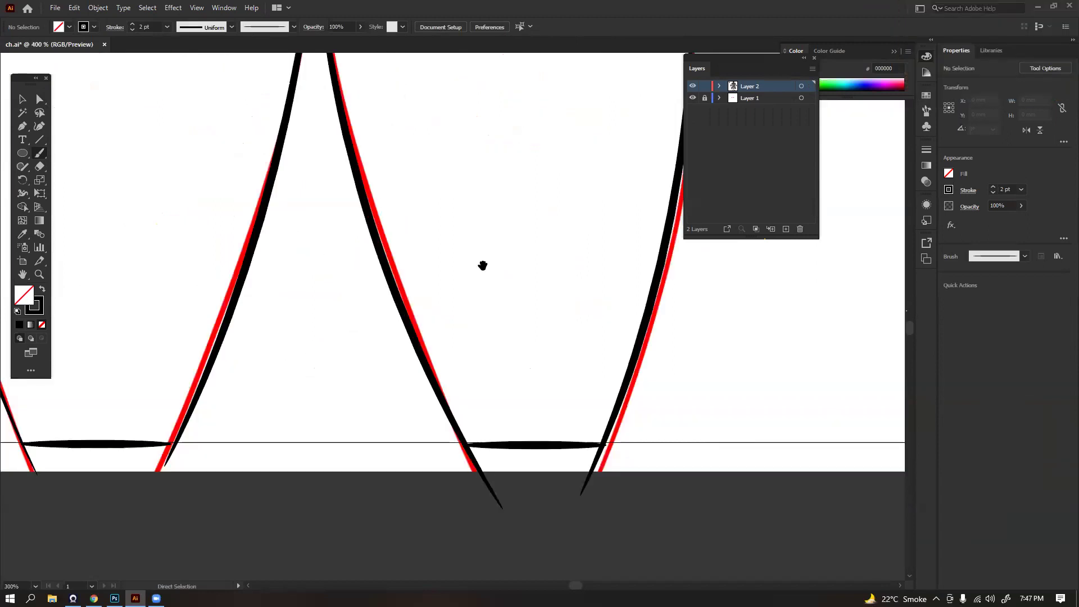
Extend the end anchor of the left-hand-side leg's closing stroke to meet the leg's inner line
key(ctrl+equal)
key(ctrl+equal)
key(ctrl+equal)
drag(454, 295, 466, 296)
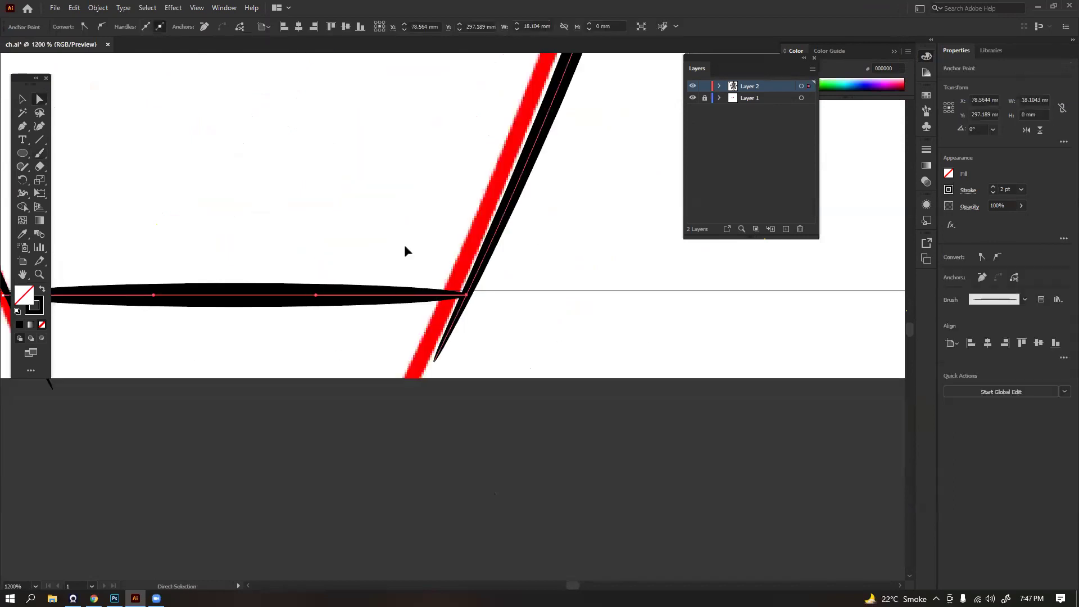
key(ctrl+minus)
key(ctrl+minus)
key(ctrl+minus)
click(417, 227)
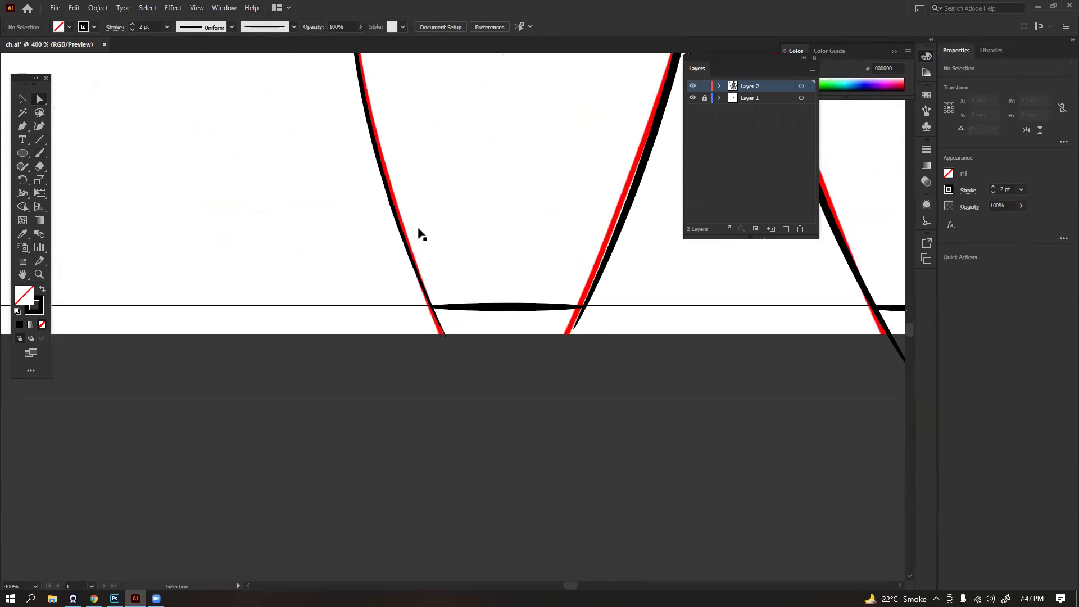
Hide the Layer 1 sketch so only the black linework of the whole figure is displayed
key(ctrl+minus)
key(ctrl+minus)
key(ctrl+minus)
key(ctrl+minus)
key(ctrl+minus)
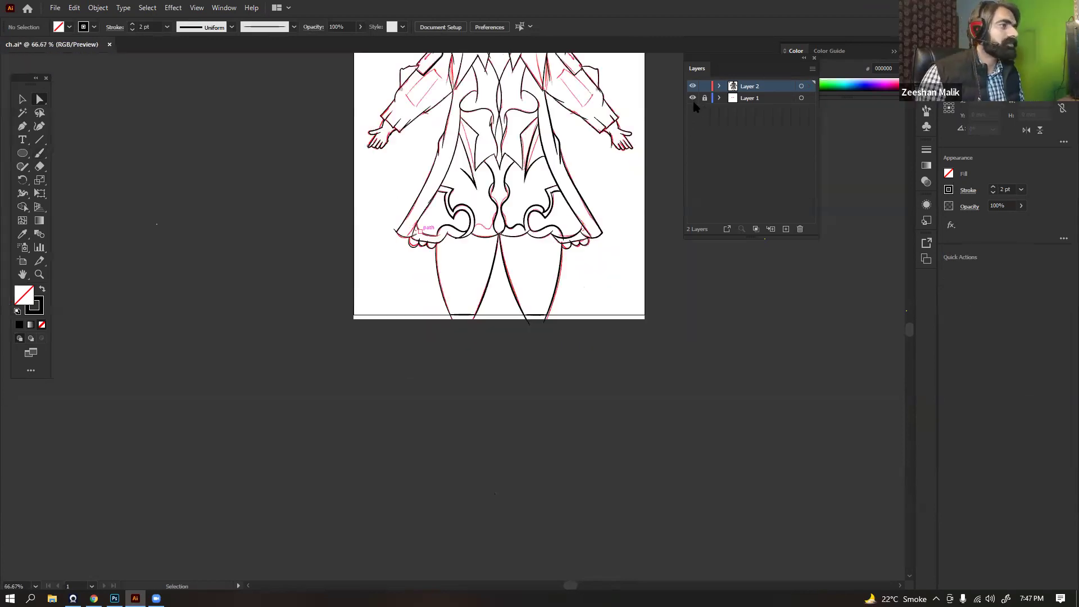
click(693, 99)
drag(634, 148, 607, 241)
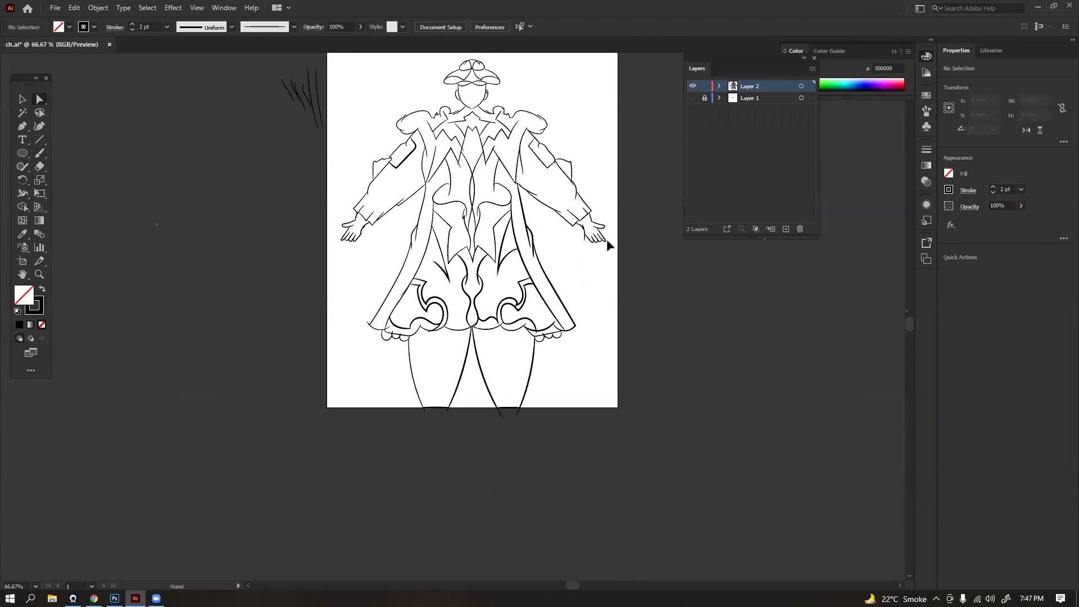
On the right-hand-side hand, move the lower wrist line's start anchor onto the cuff and its end anchor onto the palm line
key(ctrl+plus)
key(ctrl+plus)
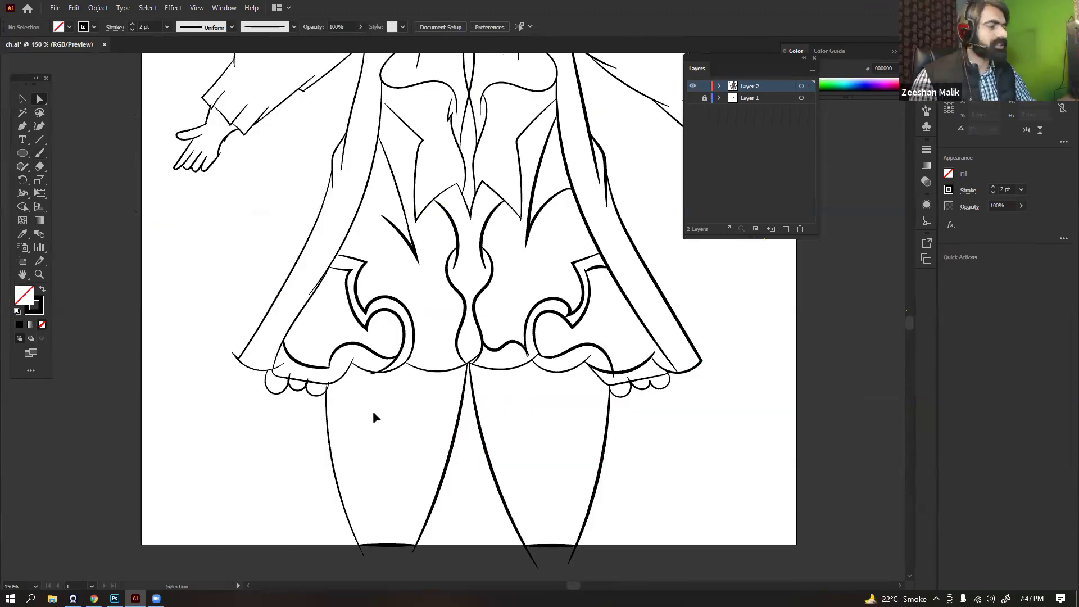
drag(666, 237, 374, 413)
key(ctrl+plus)
key(ctrl+plus)
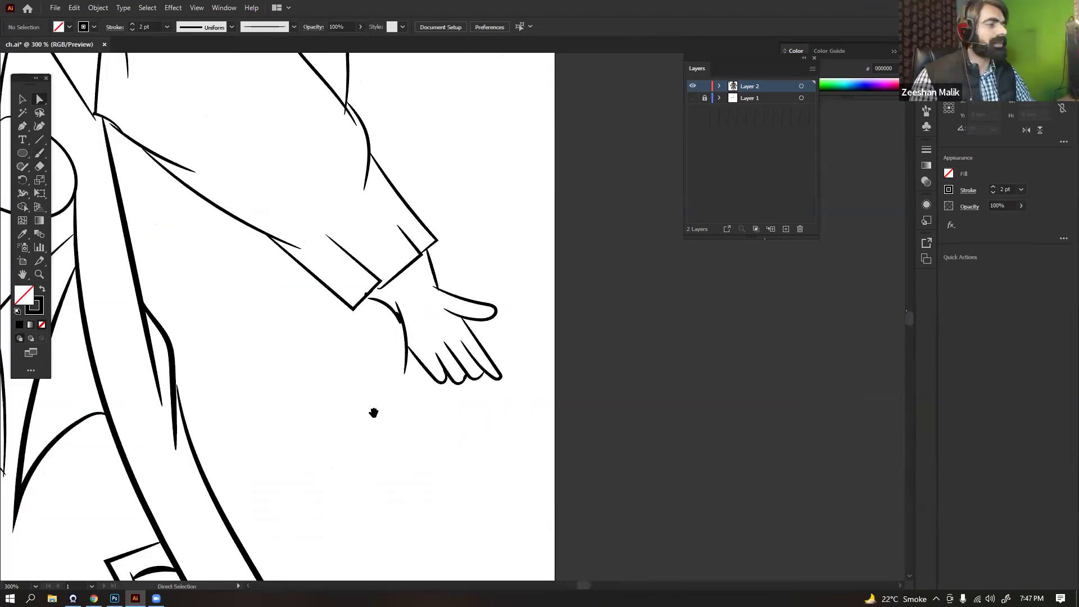
key(ctrl+plus)
key(ctrl+plus)
key(ctrl+plus)
key(ctrl+plus)
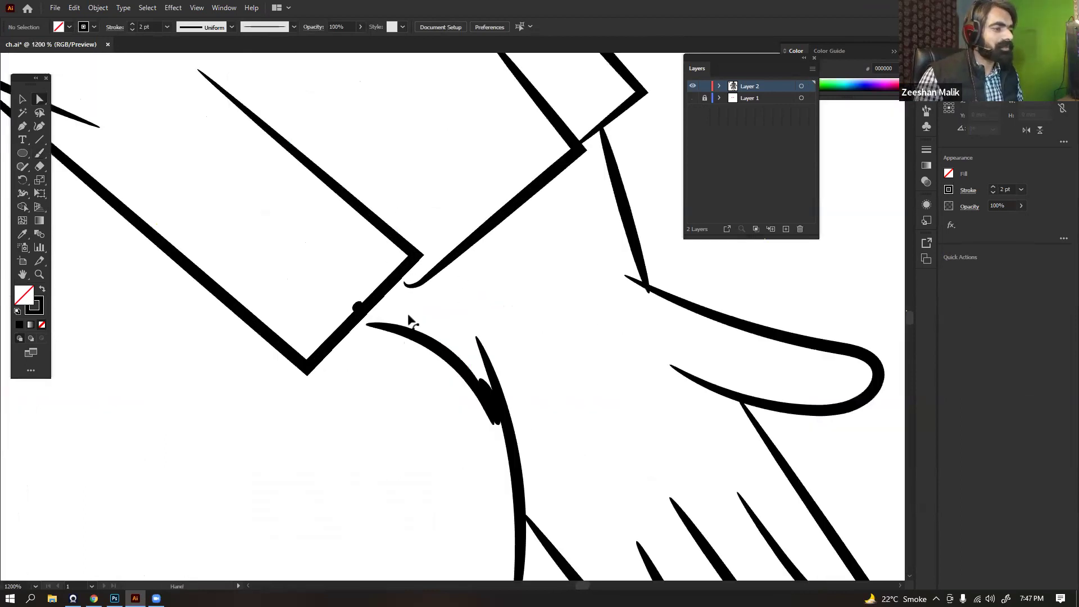
drag(381, 316, 380, 305)
click(380, 305)
drag(493, 414, 502, 400)
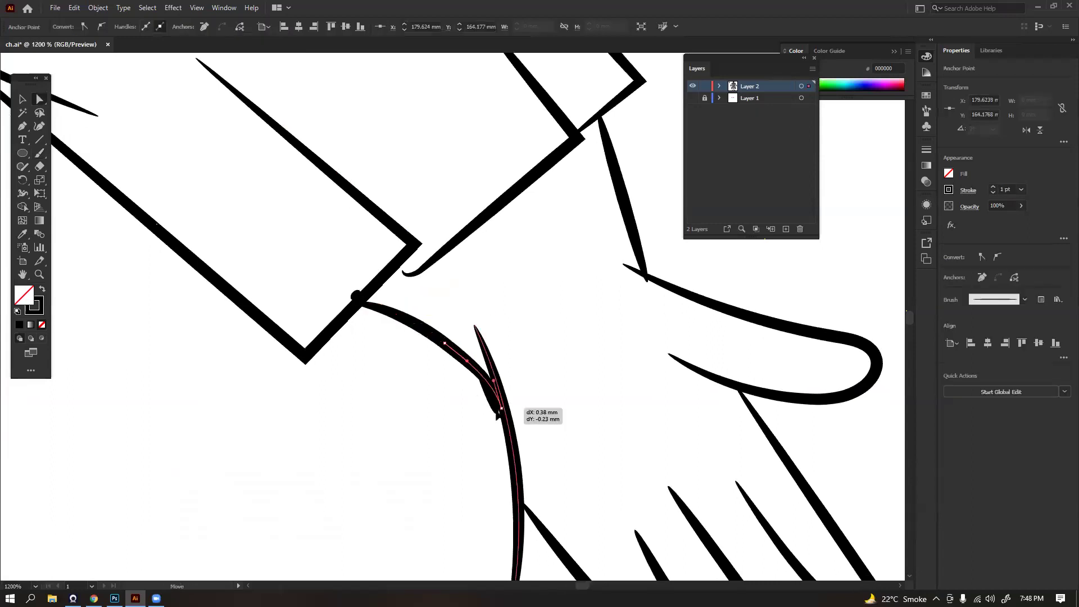
click(531, 241)
Examine the linework of both hands and the full figure for remaining gaps
key(ctrl+minus)
key(ctrl+minus)
key(ctrl+minus)
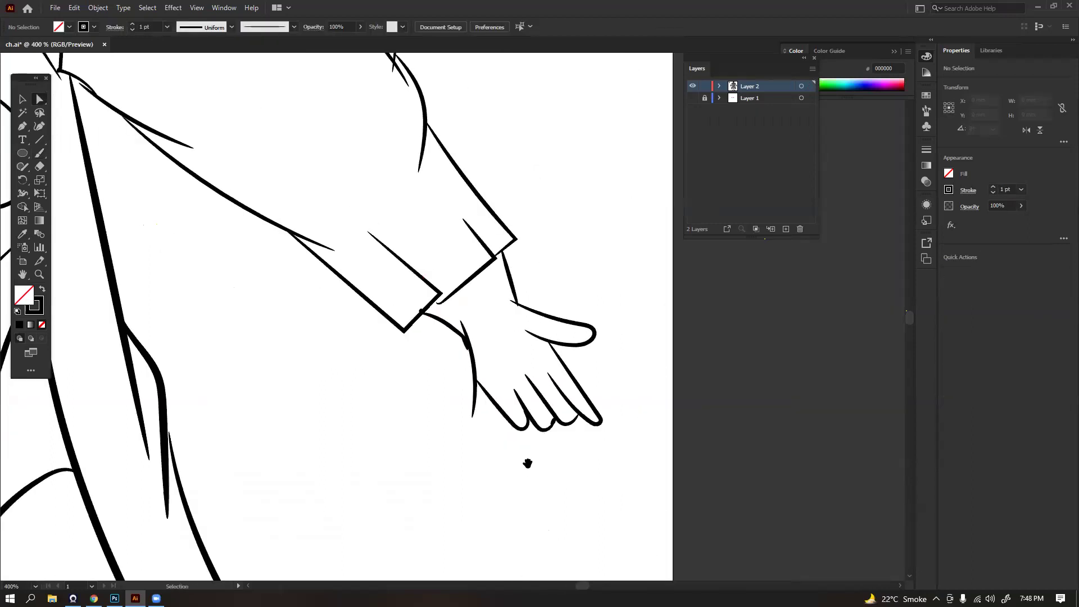
key(ctrl+plus)
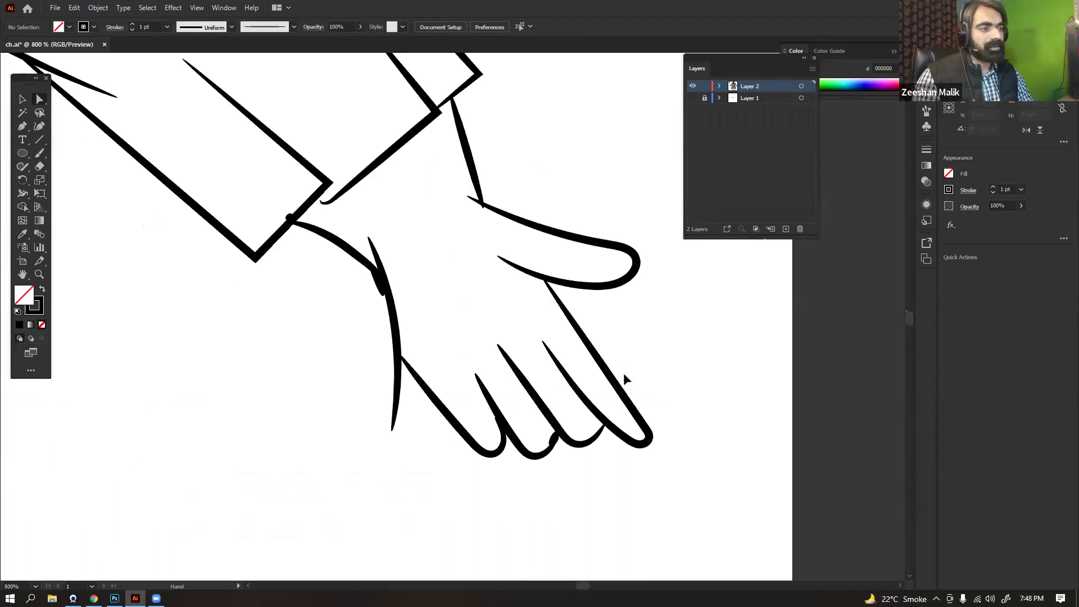
key(ctrl+0)
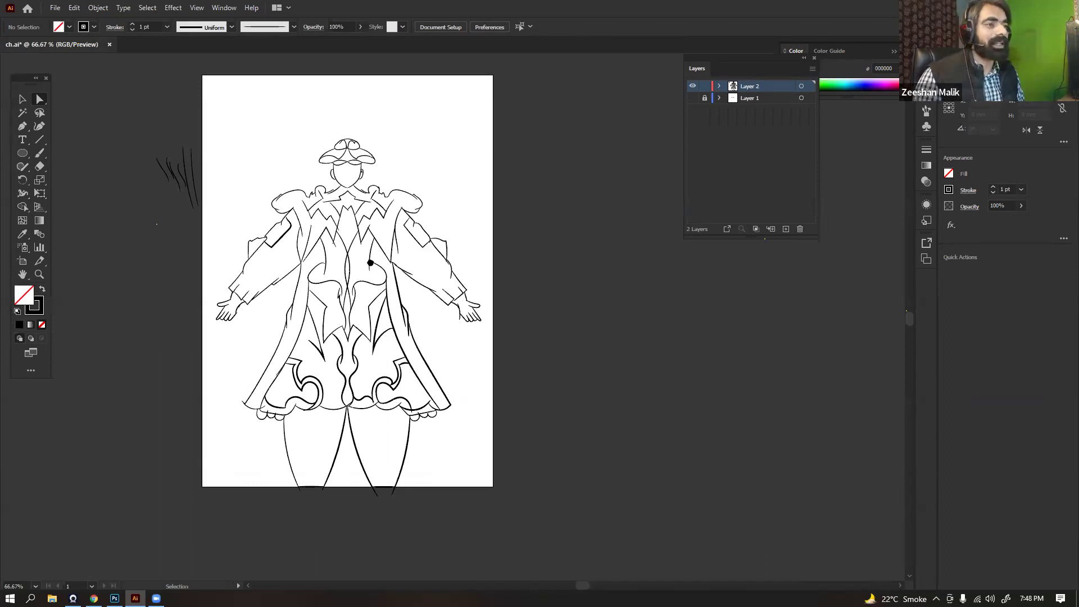
scroll(349, 323, up, 3)
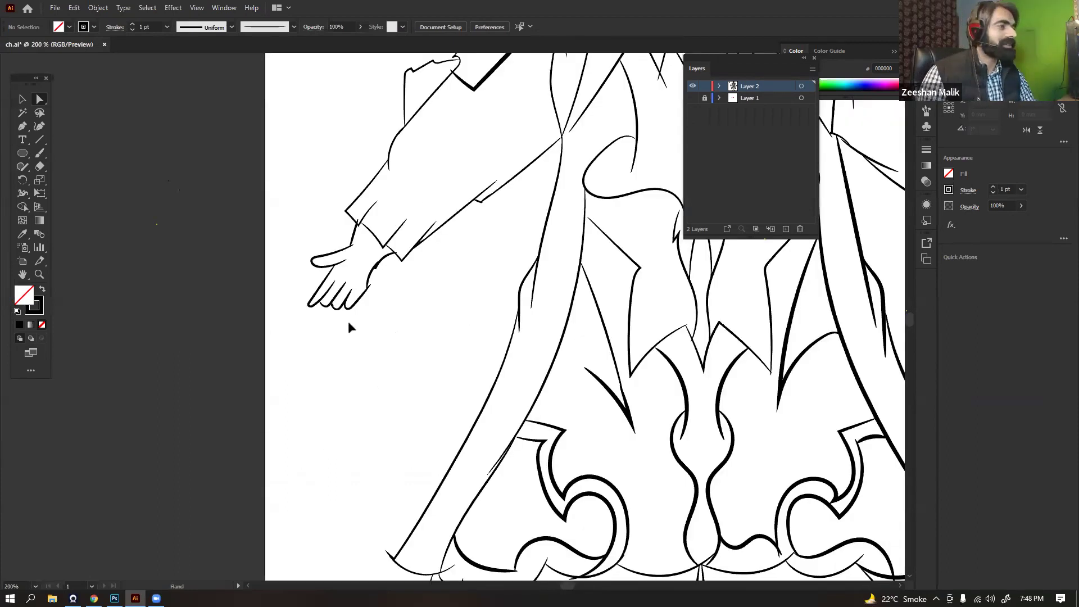
scroll(451, 332, down, 3)
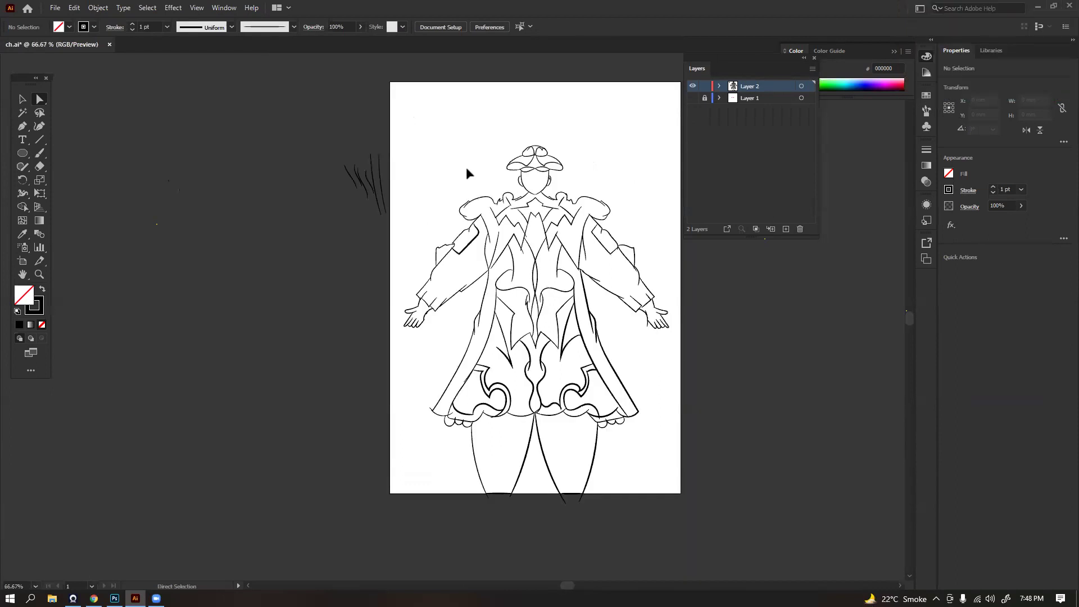
Delete the stray test strokes beside the artboard and adjust the end anchor at the chin tip to join the jaw lines
key(v)
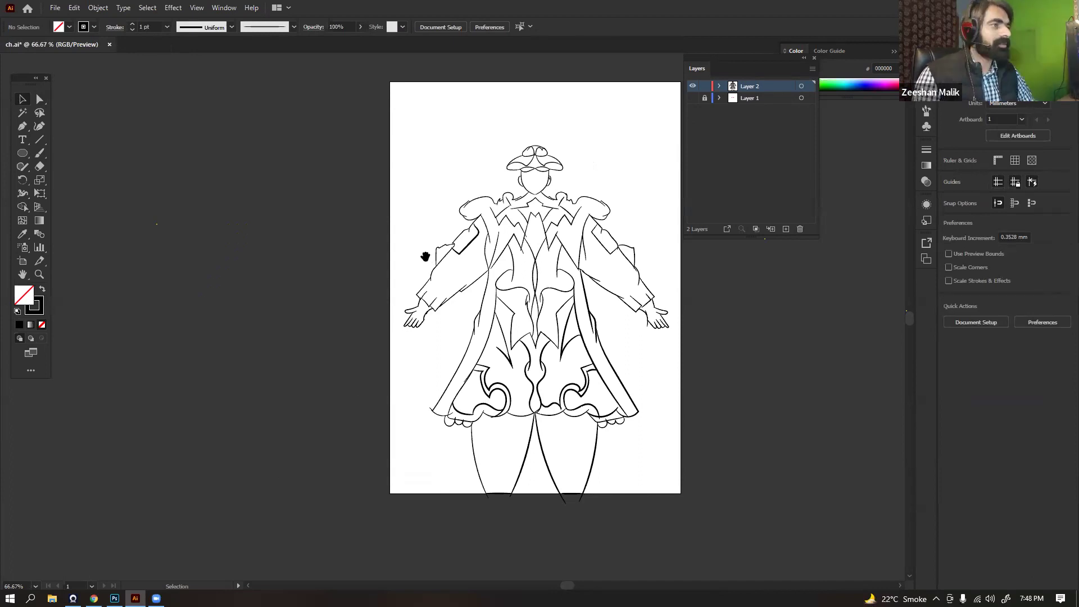
scroll(426, 255, up, 4)
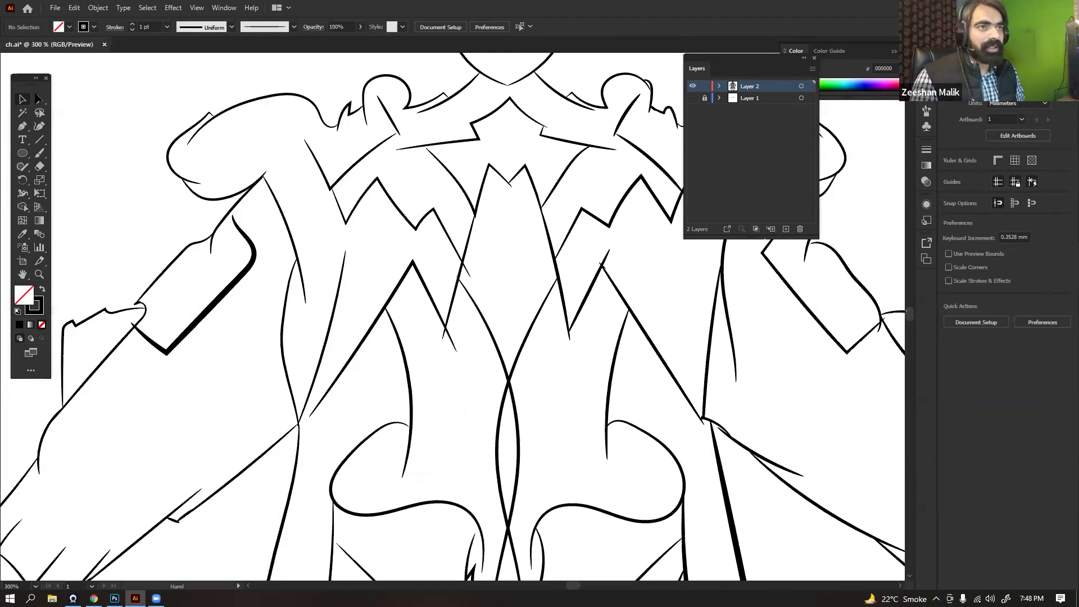
scroll(523, 84, up, 4)
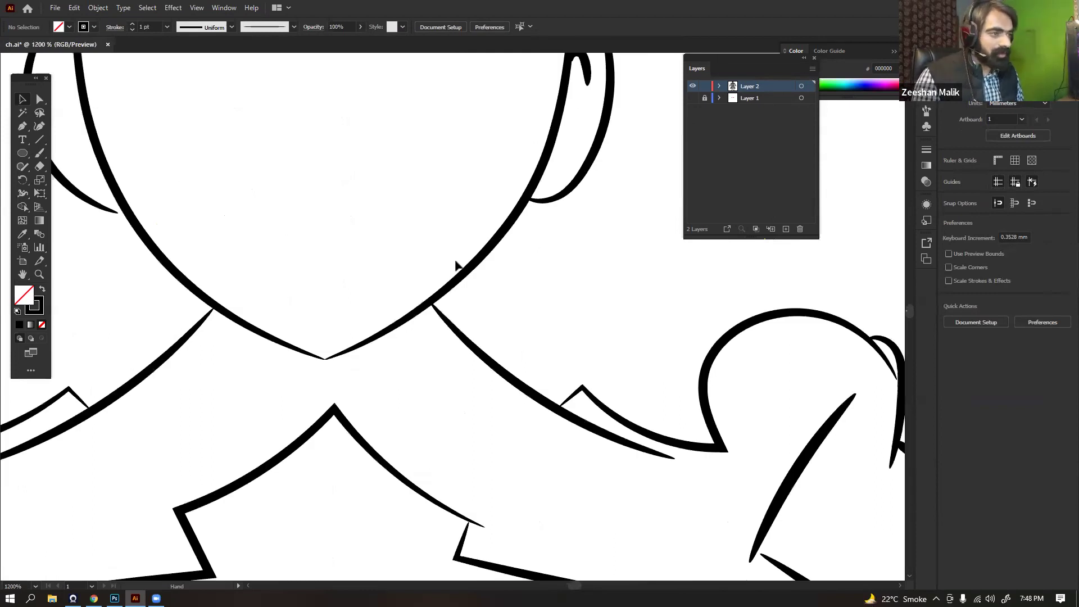
key(ctrl+plus)
key(a)
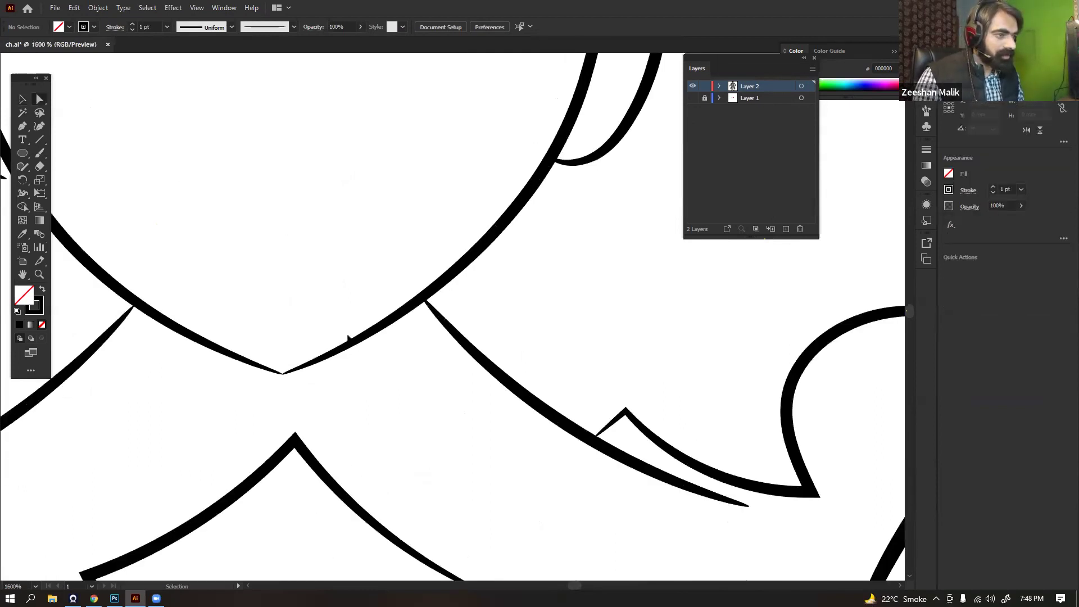
key(ctrl+plus)
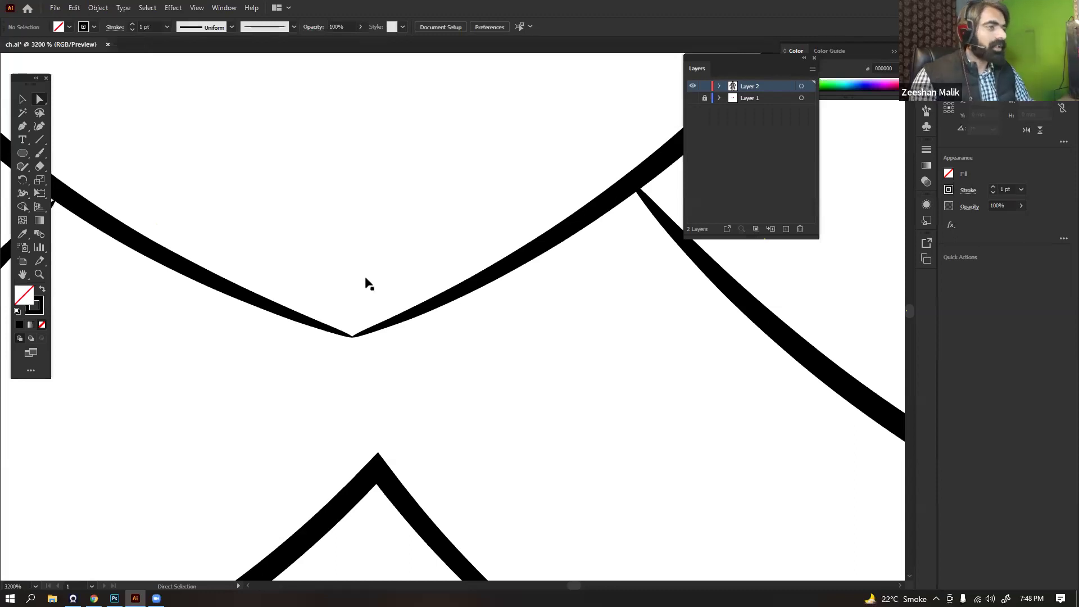
key(ctrl+z)
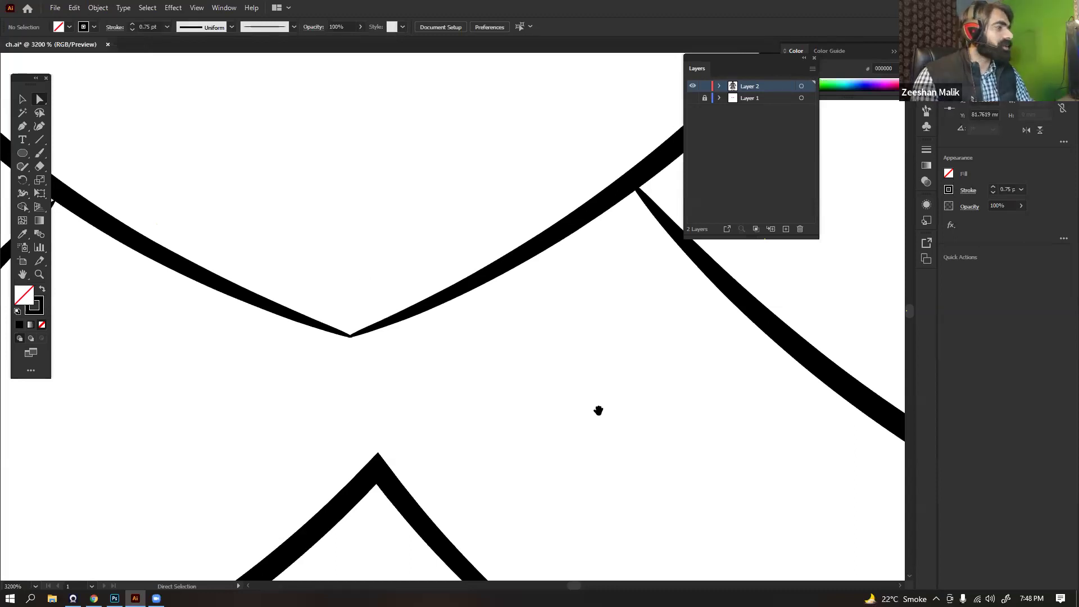
key(ctrl+1)
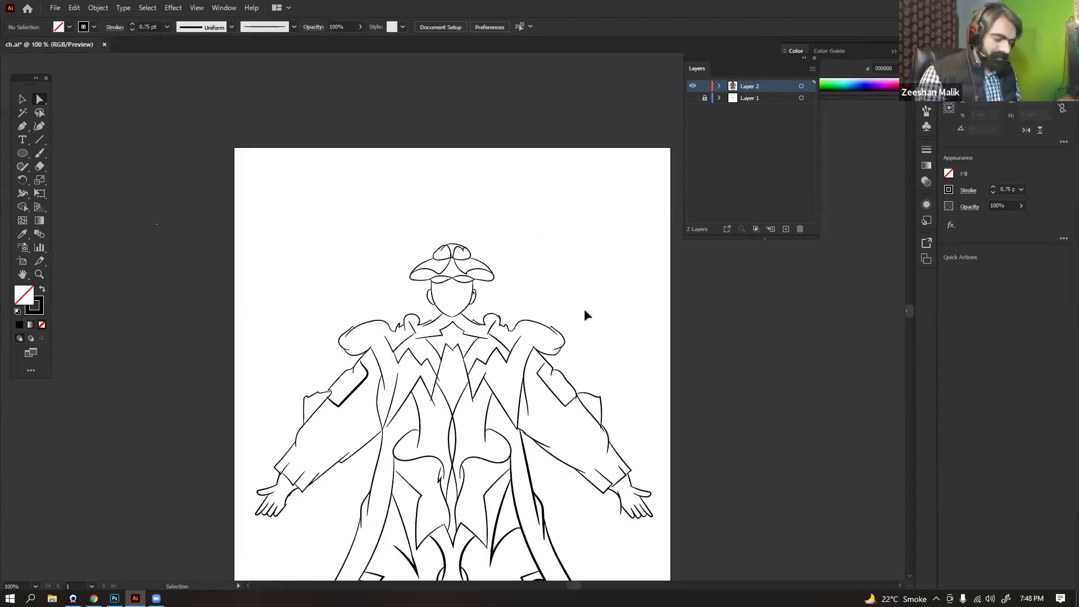
Expand the appearance of the whole figure's linework and duplicate Layer 2 as a locked copy above it
key(ctrl+minus)
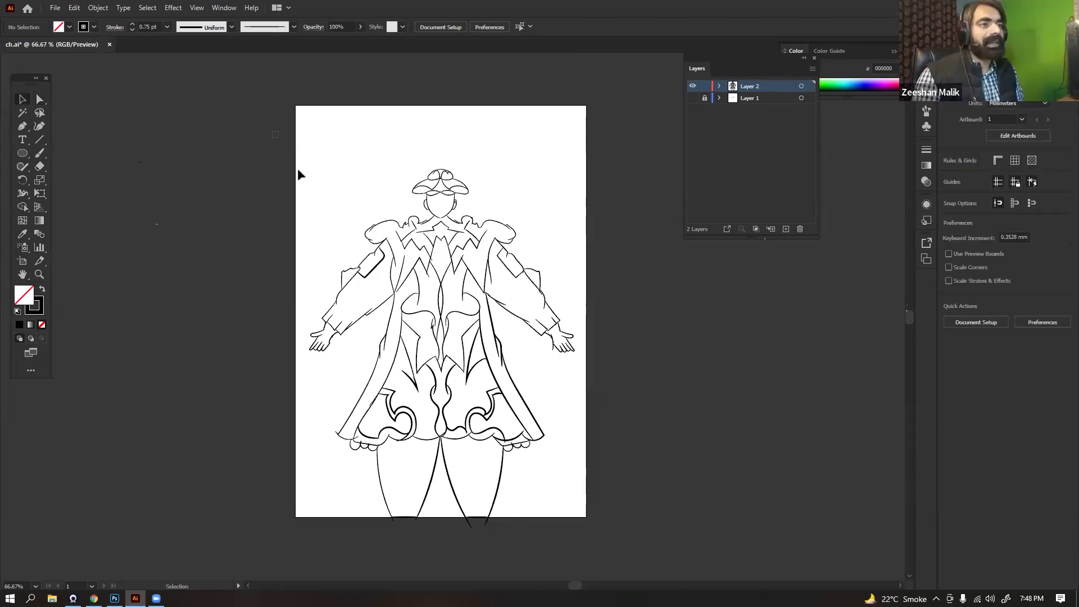
key(ctrl+a)
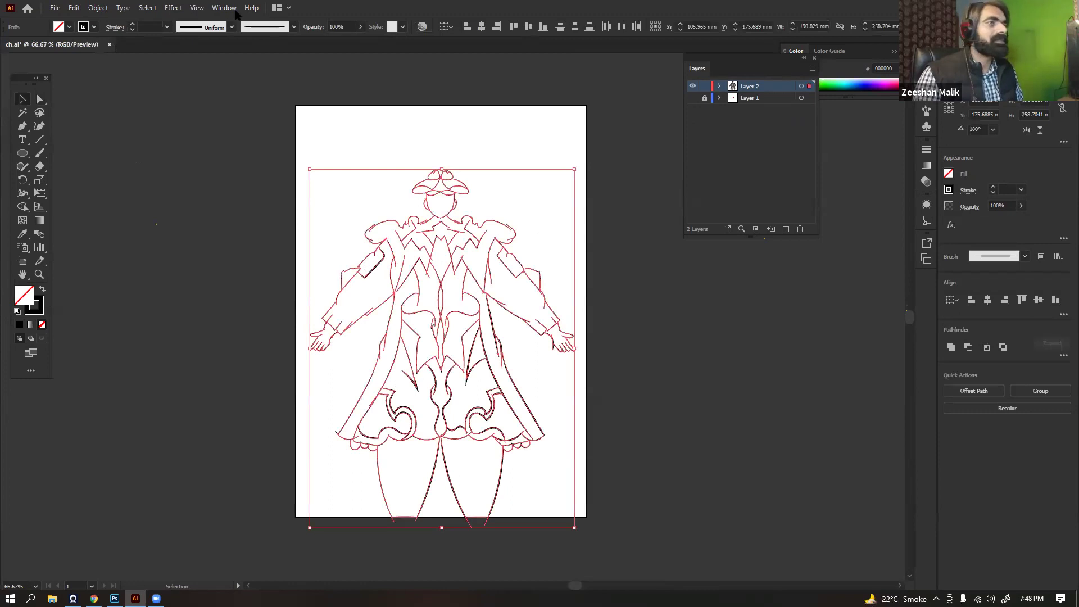
key(ctrl+g)
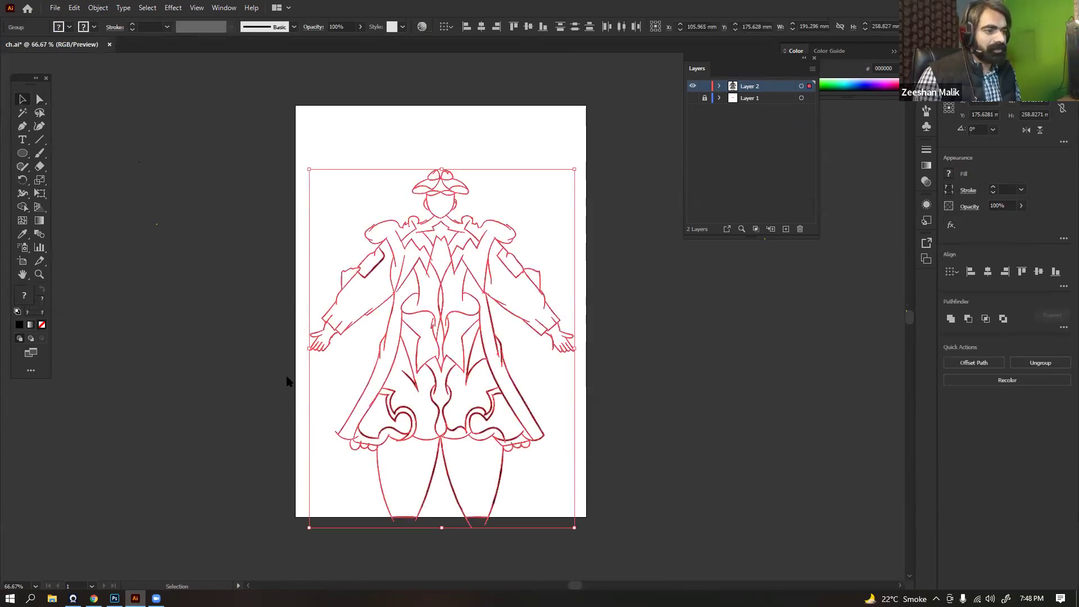
click(224, 7)
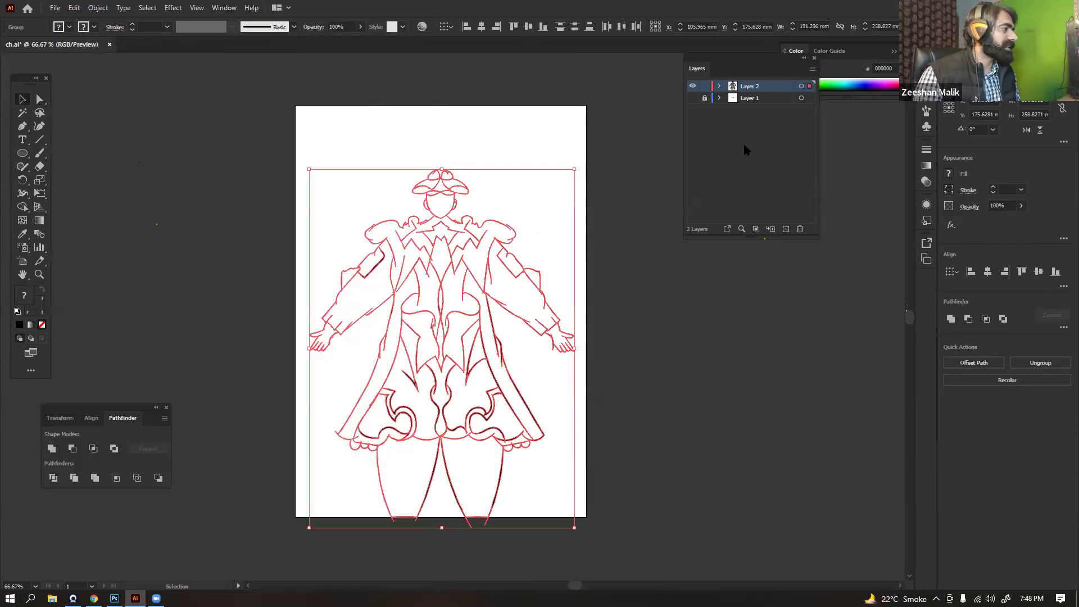
click(703, 86)
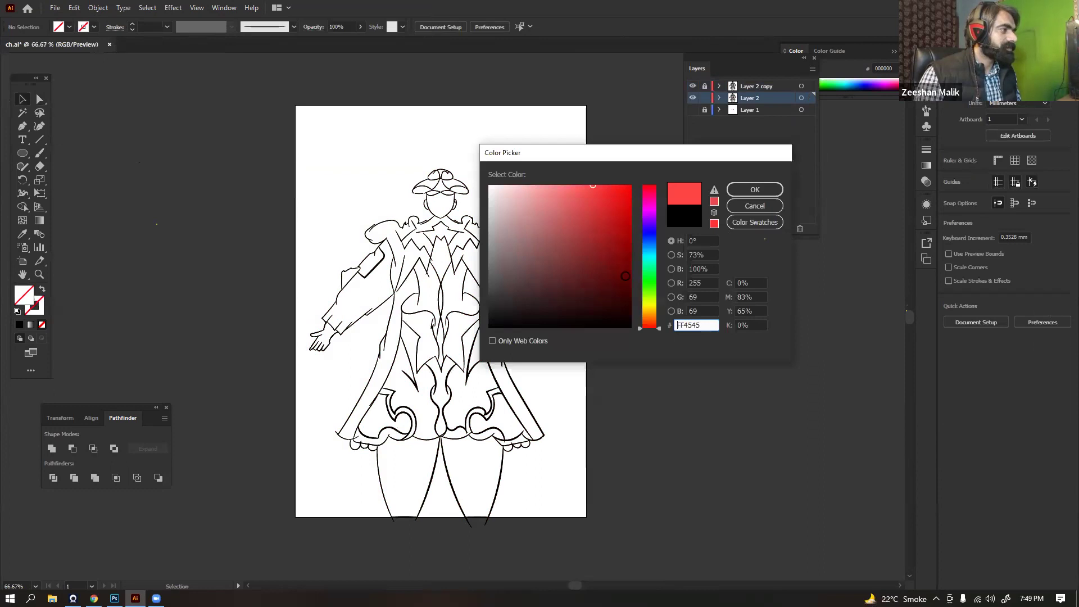
On Layer 2, draw a dark red #890707 rectangle about 203 × 277 mm over the figure and send it behind the linework
drag(625, 276, 625, 250)
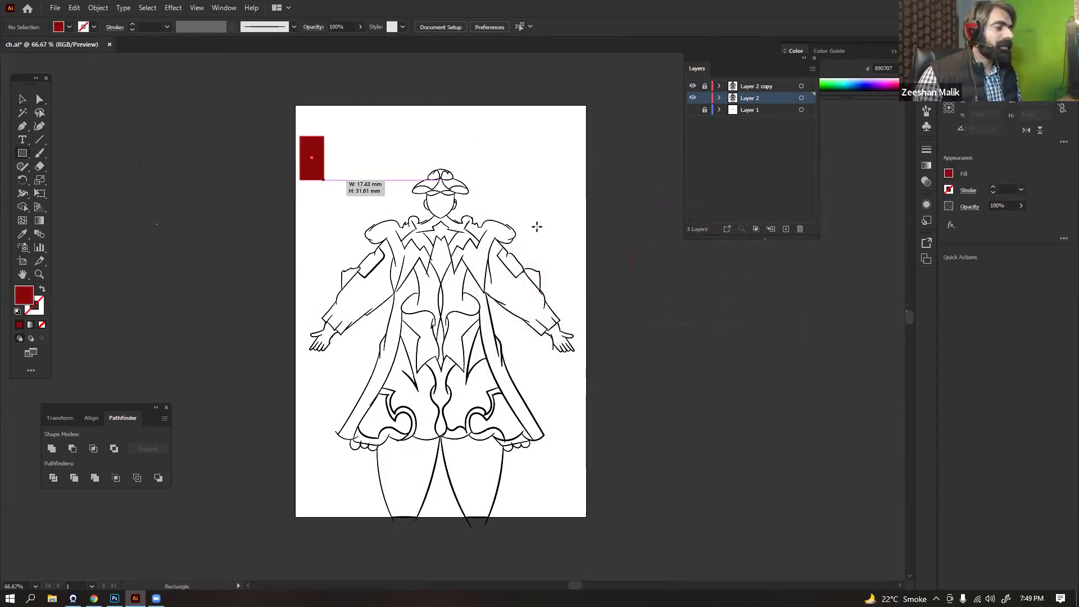
right_click(646, 398)
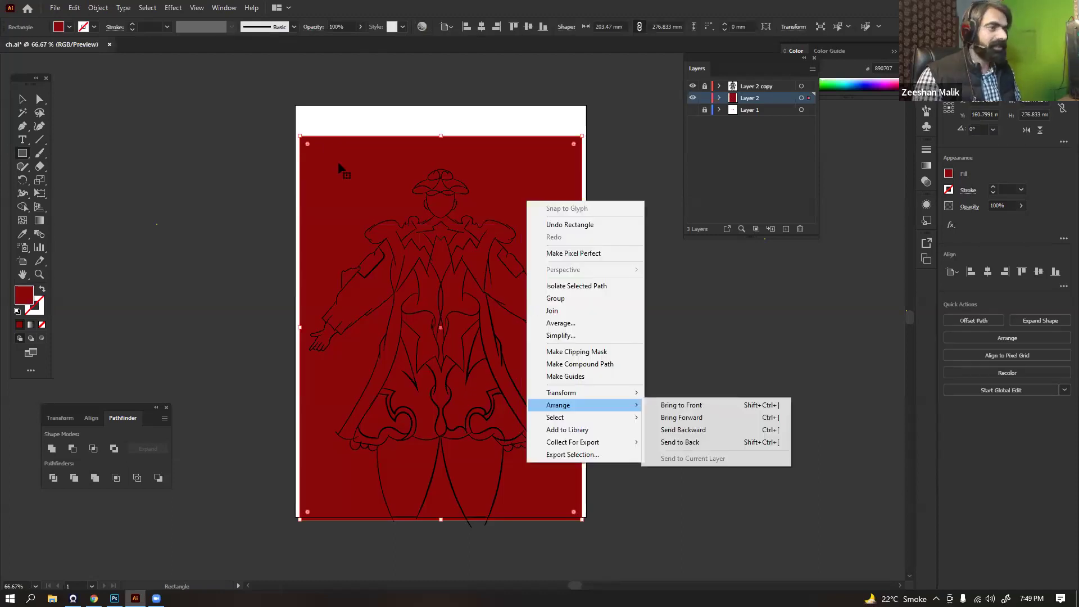
key(v)
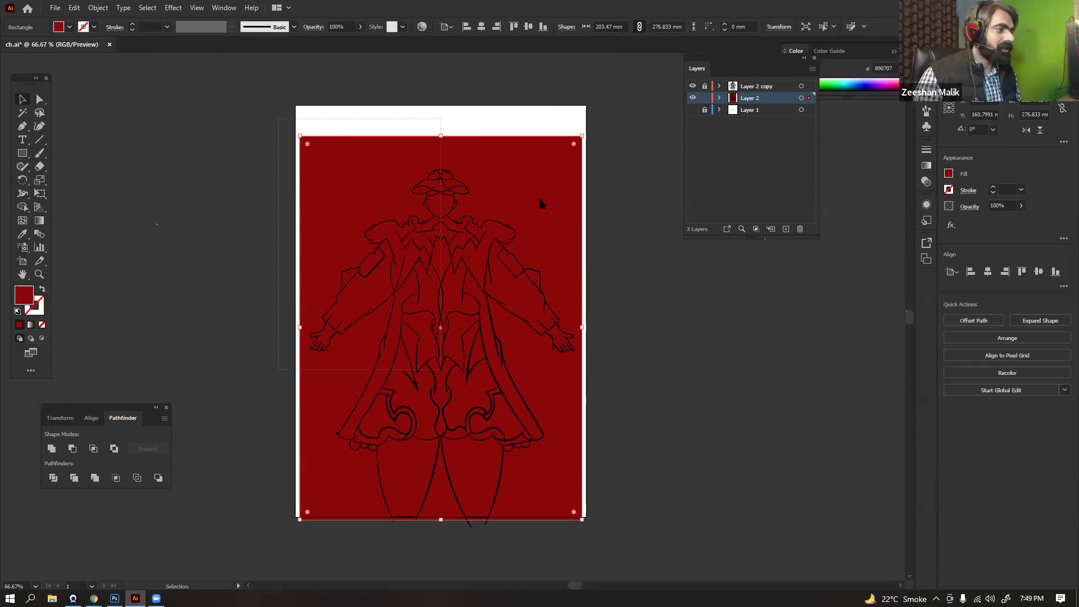
Cut the red rectangle along the figure's linework with Pathfinder and delete the background piece inside the resulting group
drag(270, 124, 619, 545)
right_click(619, 545)
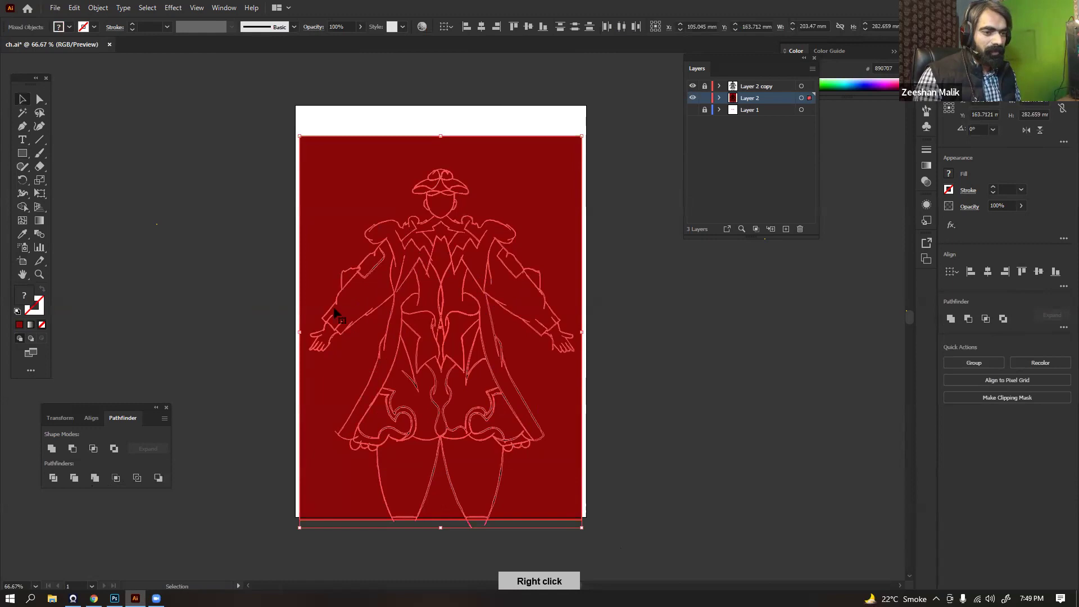
click(591, 263)
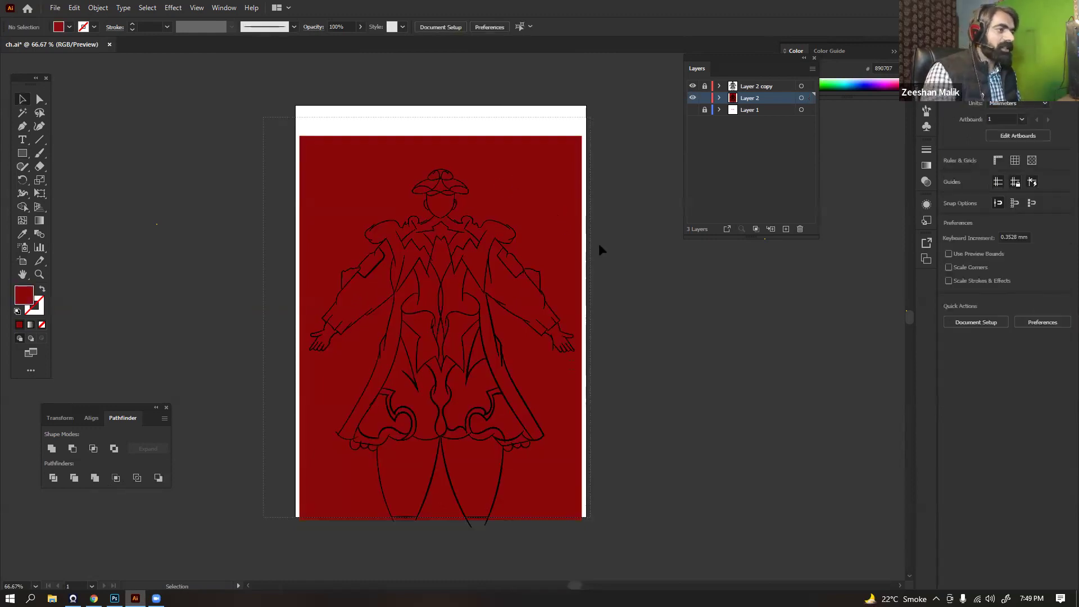
double_click(540, 412)
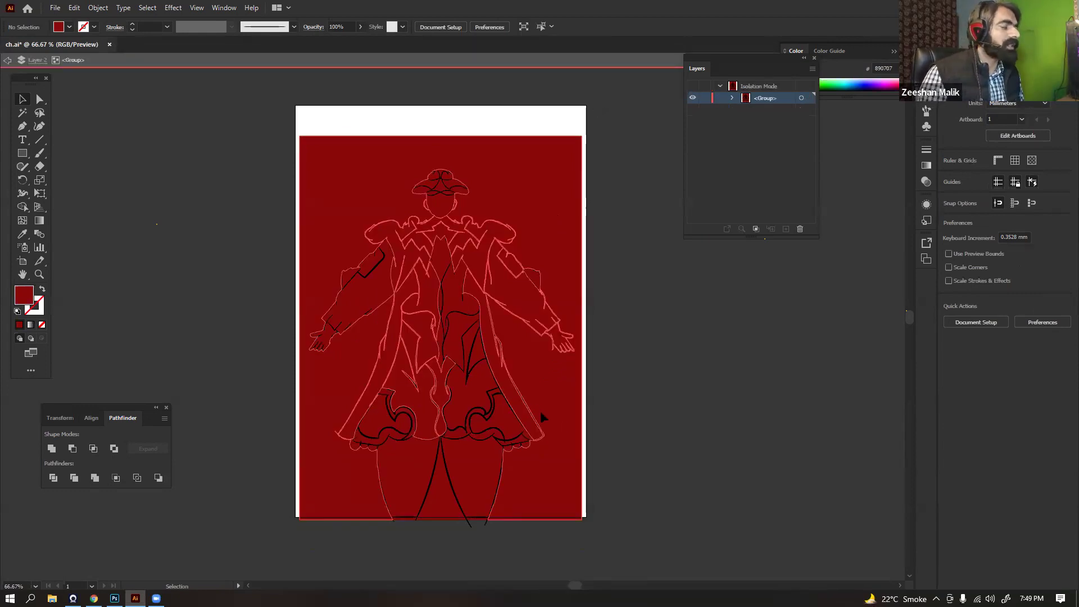
click(525, 218)
key(Delete)
Inspect the red areas for leaks, then undo the background cut, the rectangle, the layer copy and the linework expansion
key(ctrl+plus)
key(ctrl+plus)
key(ctrl+plus)
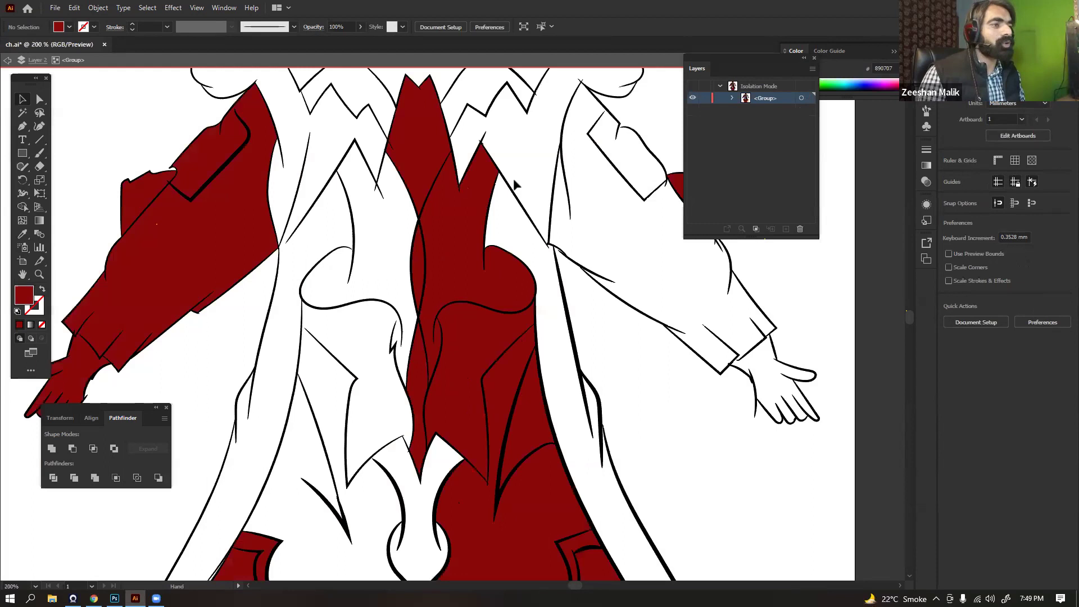
scroll(514, 177, up, 3)
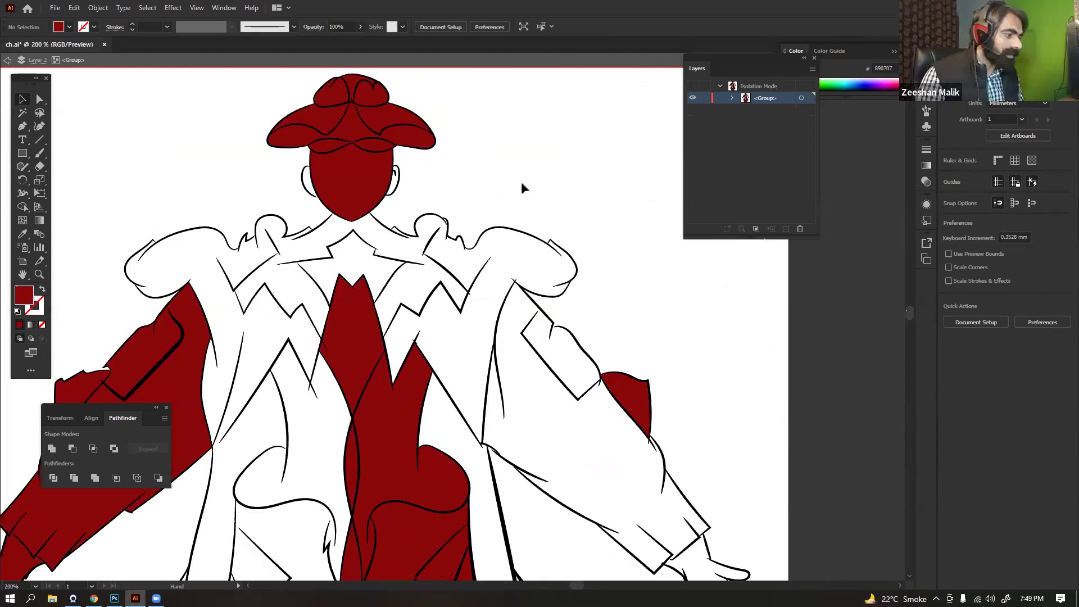
key(ctrl+z)
key(ctrl+z)
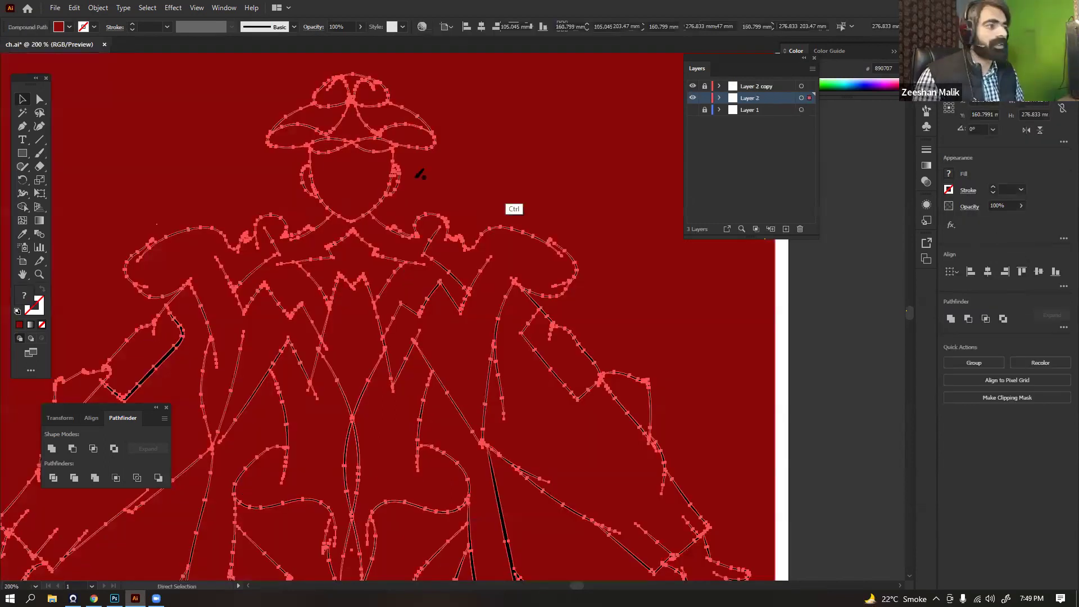
key(ctrl+z)
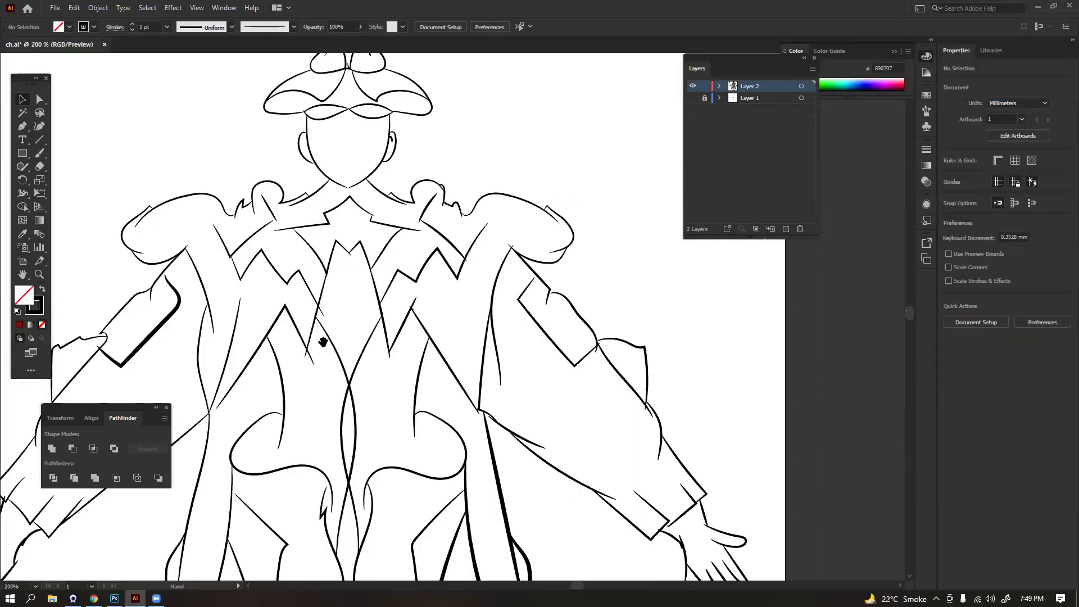
Patch the gaps in the linework around the collar and shoulder with short black Paintbrush strokes
key(ctrl+equal)
key(ctrl+equal)
key(ctrl+equal)
drag(507, 345, 508, 180)
key(b)
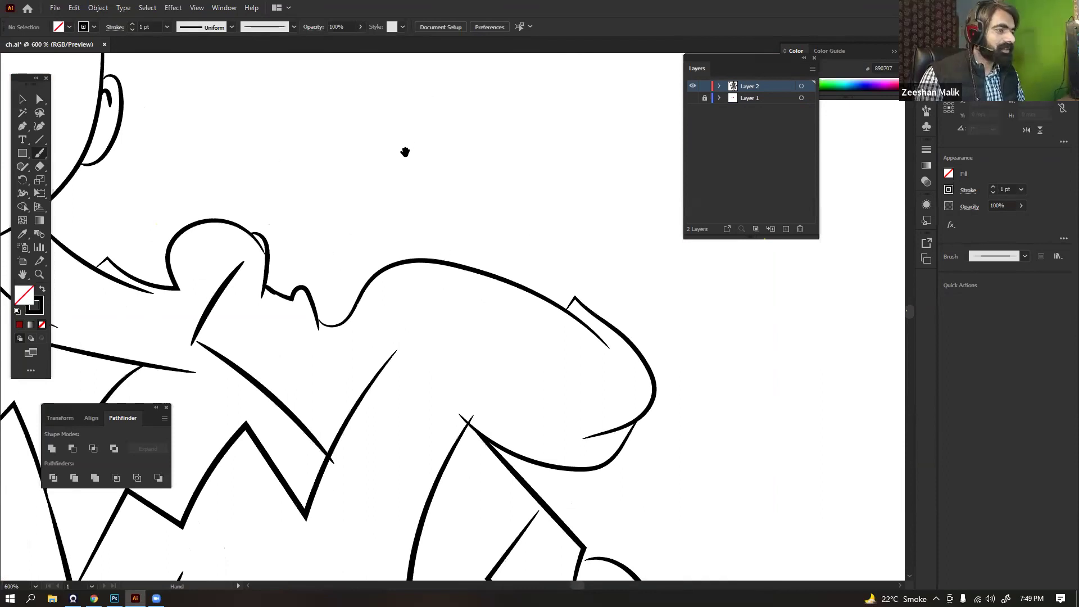
drag(304, 152, 439, 140)
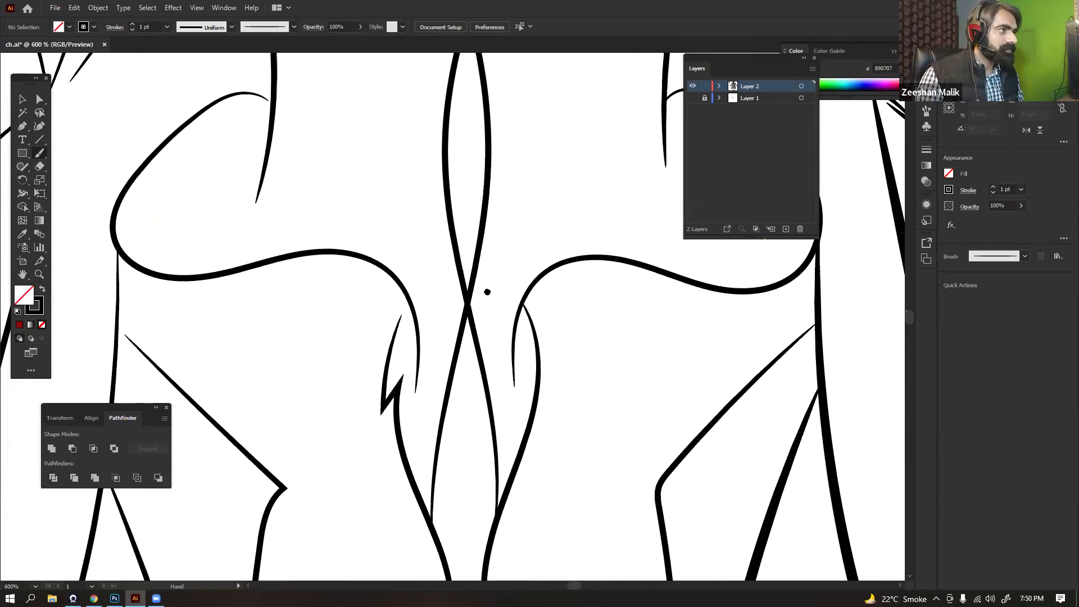
Examine the linework of the coat front, collar, head and full figure for remaining gaps
key(ctrl+1)
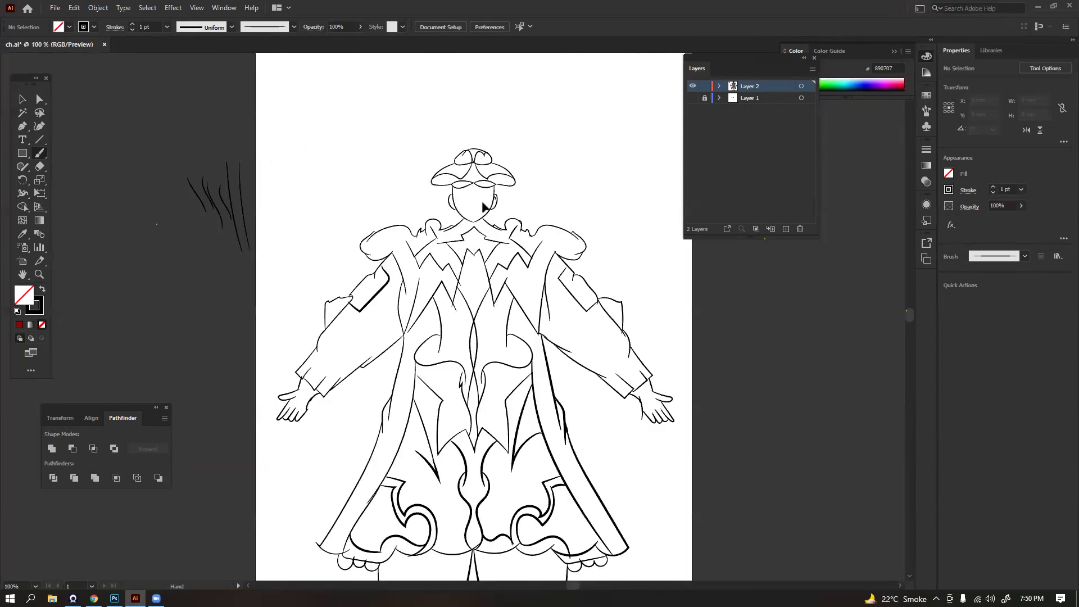
drag(483, 203, 438, 113)
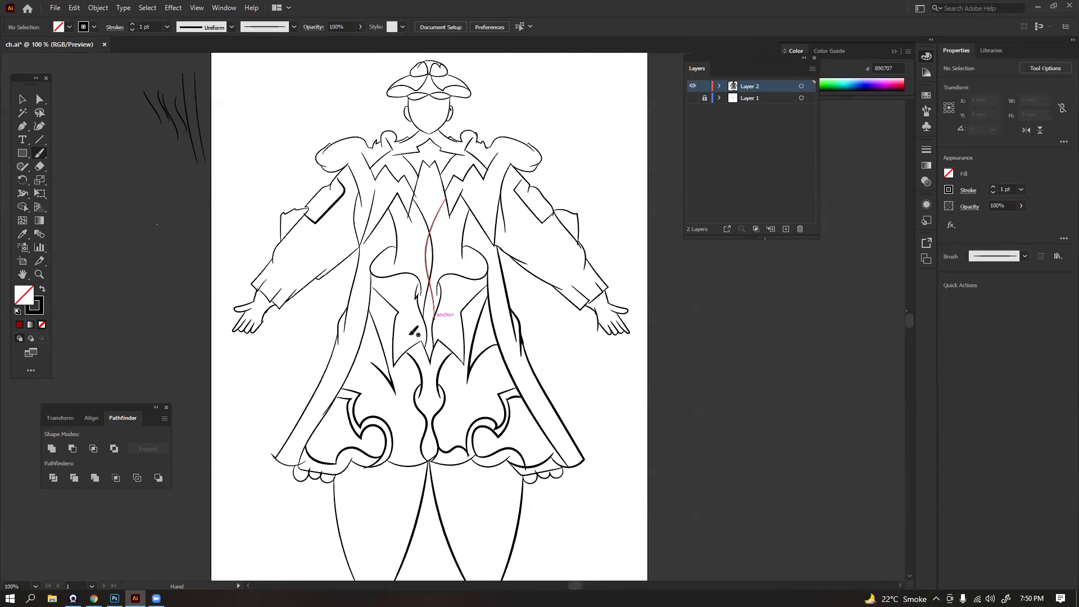
scroll(448, 166, up, 4)
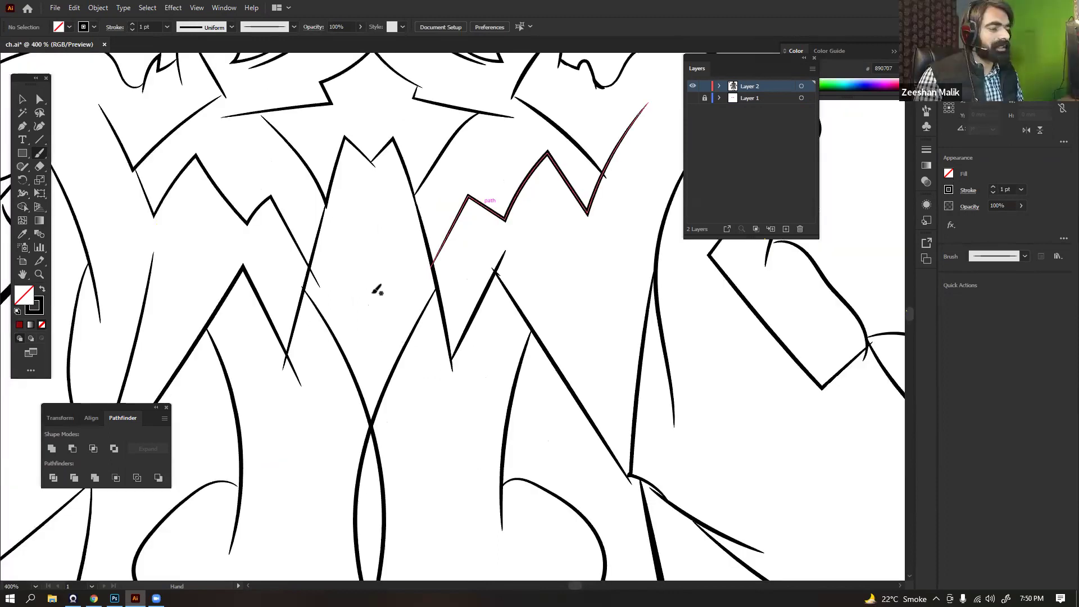
scroll(377, 289, up, 5)
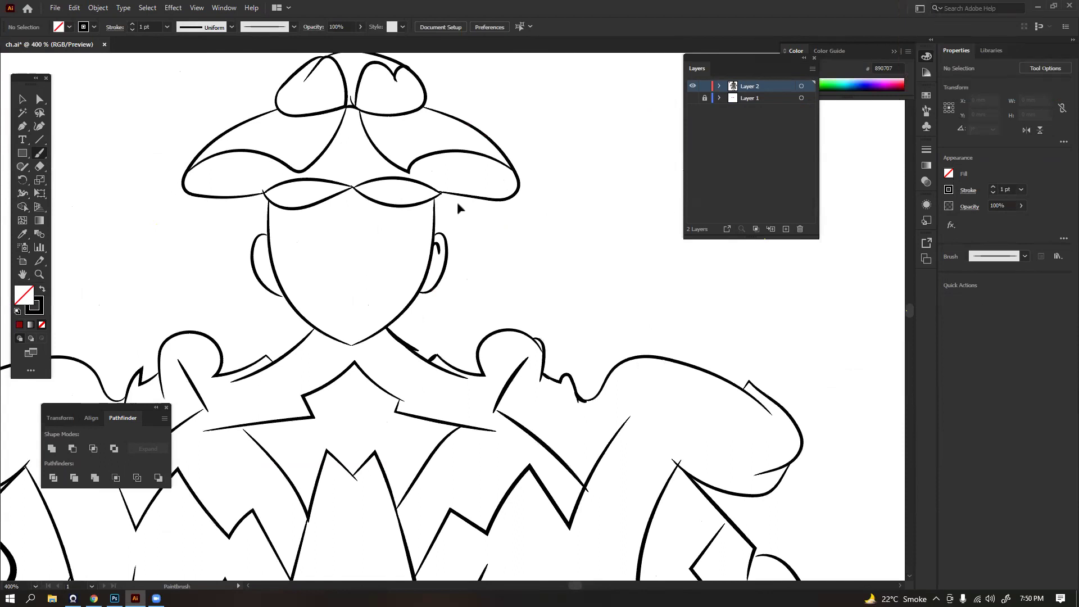
key(ctrl+minus)
key(ctrl+minus)
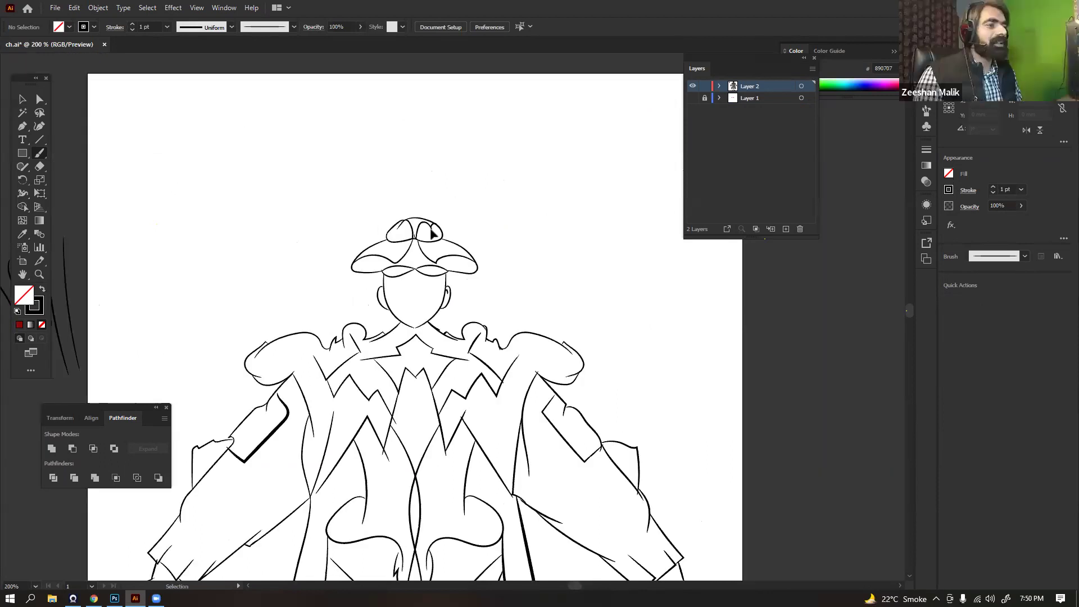
key(ctrl+minus)
key(ctrl+minus)
key(ctrl+minus)
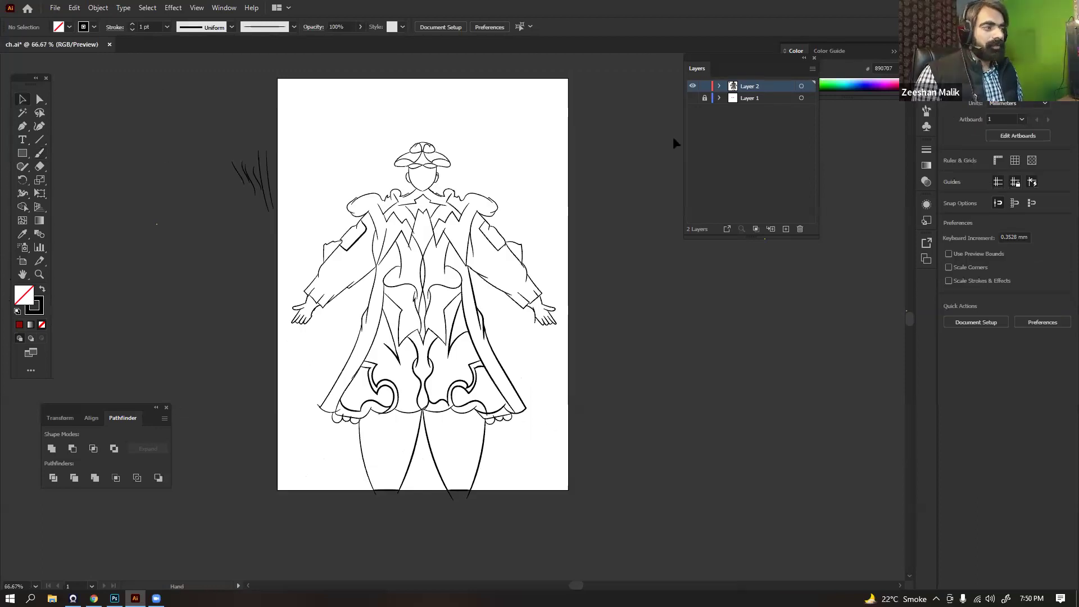
Expand the patched linework of the whole figure and keep a locked duplicate of Layer 2 above it
key(ctrl+a)
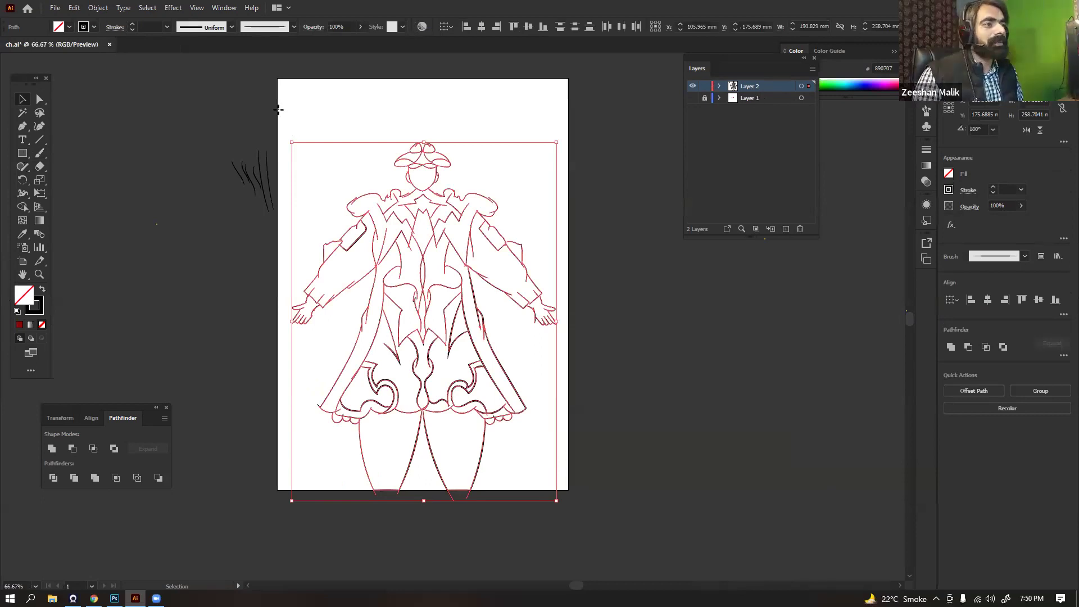
key(ctrl+z)
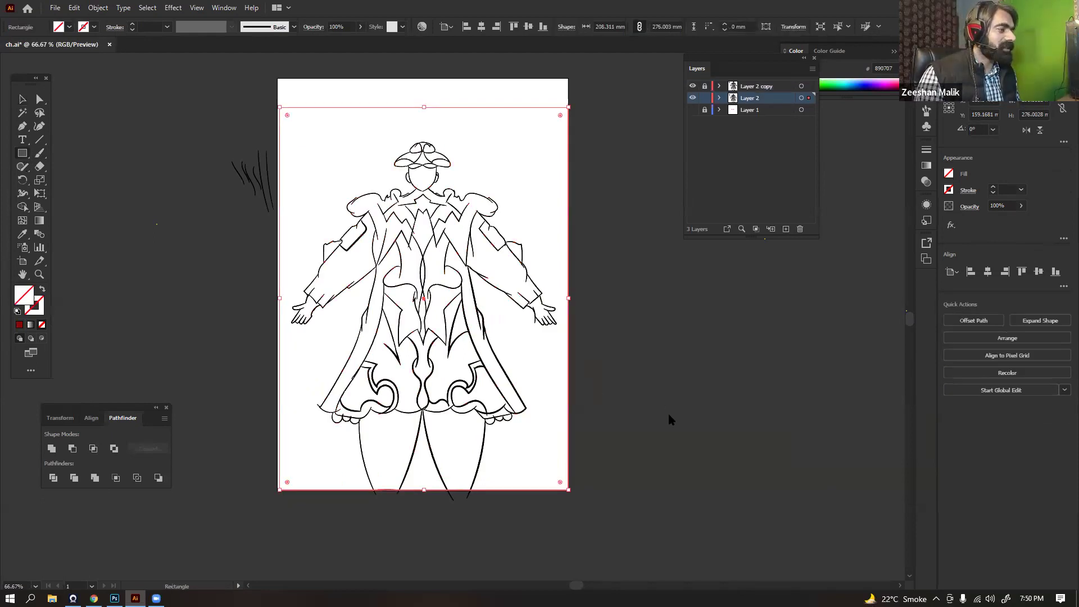
Cover the figure on Layer 2 with a dark red #890707 rectangle about 208 × 276 mm, placed beneath the linework copy
key(comma)
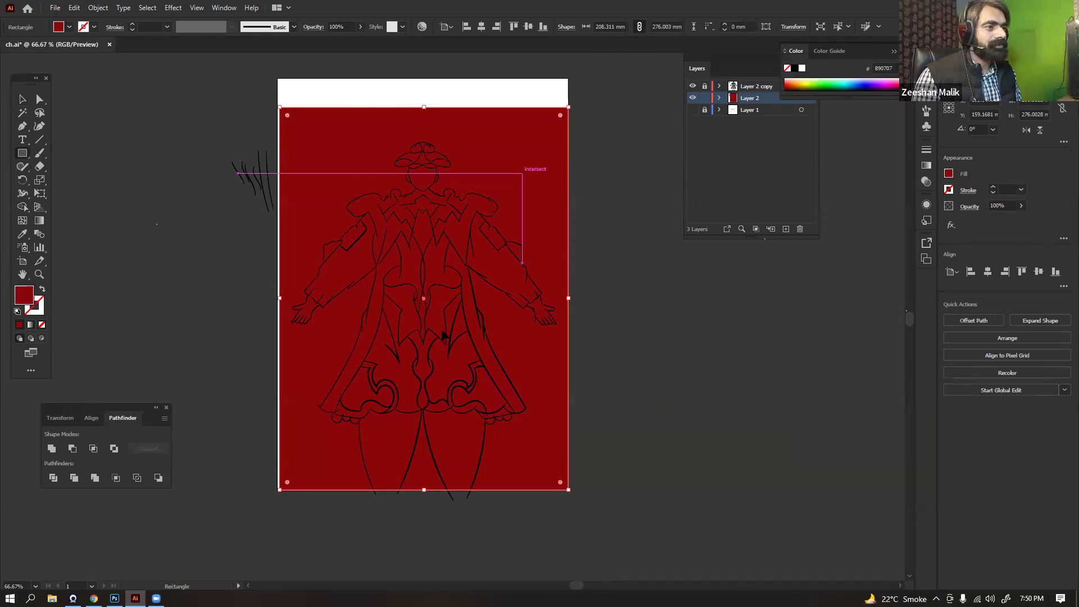
key(v)
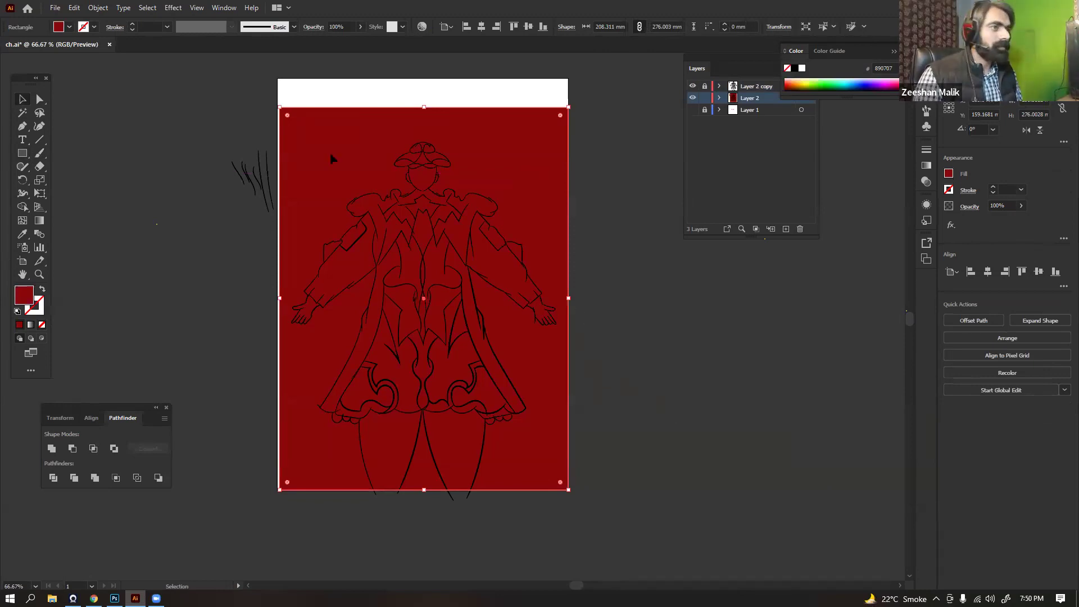
click(624, 492)
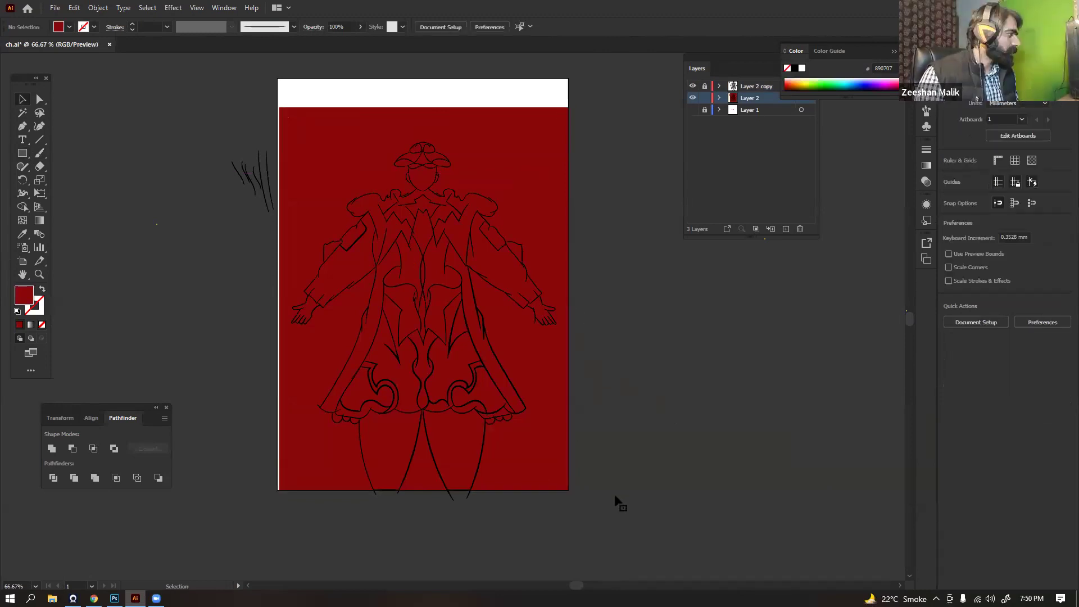
Try to split the red rectangle along the linework with Pathfinder and remove the red surrounding the figure
key(ctrl+a)
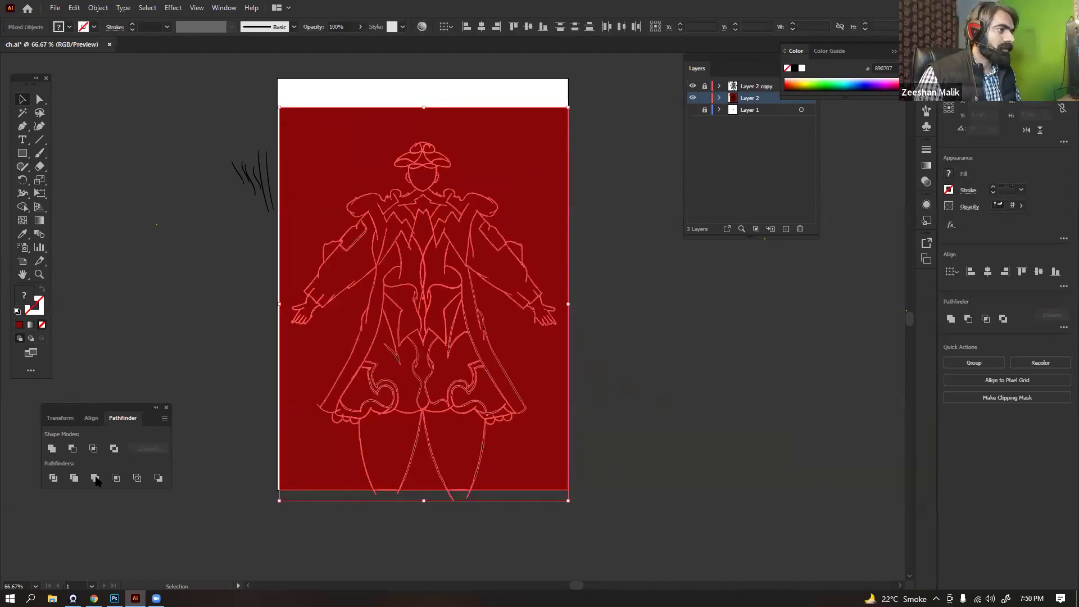
right_click(537, 192)
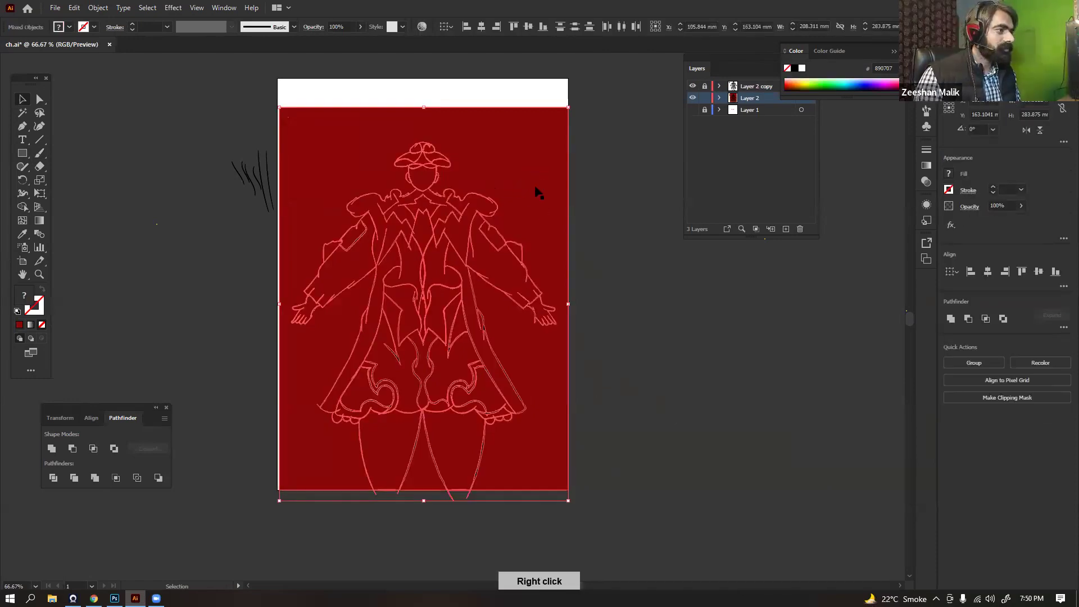
click(627, 178)
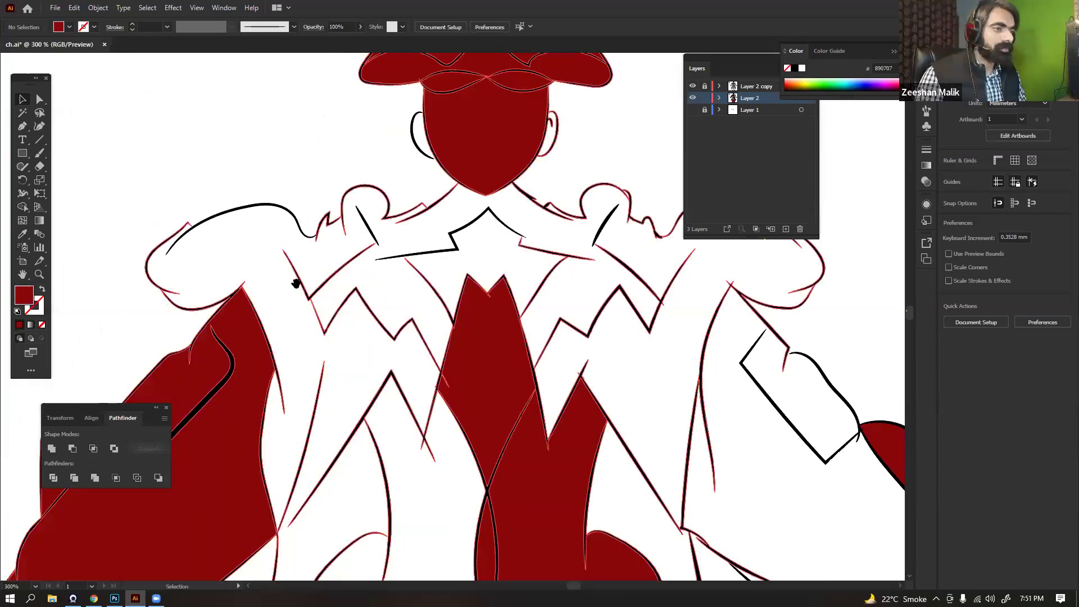
Inspect the collar and shoulder lines for open gaps, and undo the cut, the rectangle and the layer duplicate
scroll(417, 233, up, 6)
drag(417, 233, 422, 308)
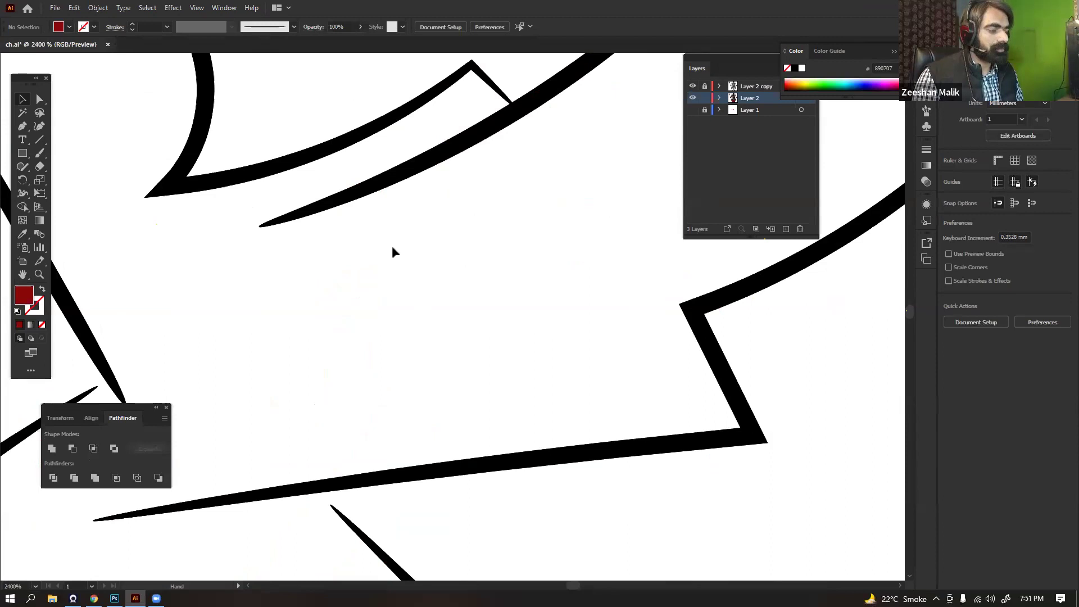
scroll(392, 248, down, 1)
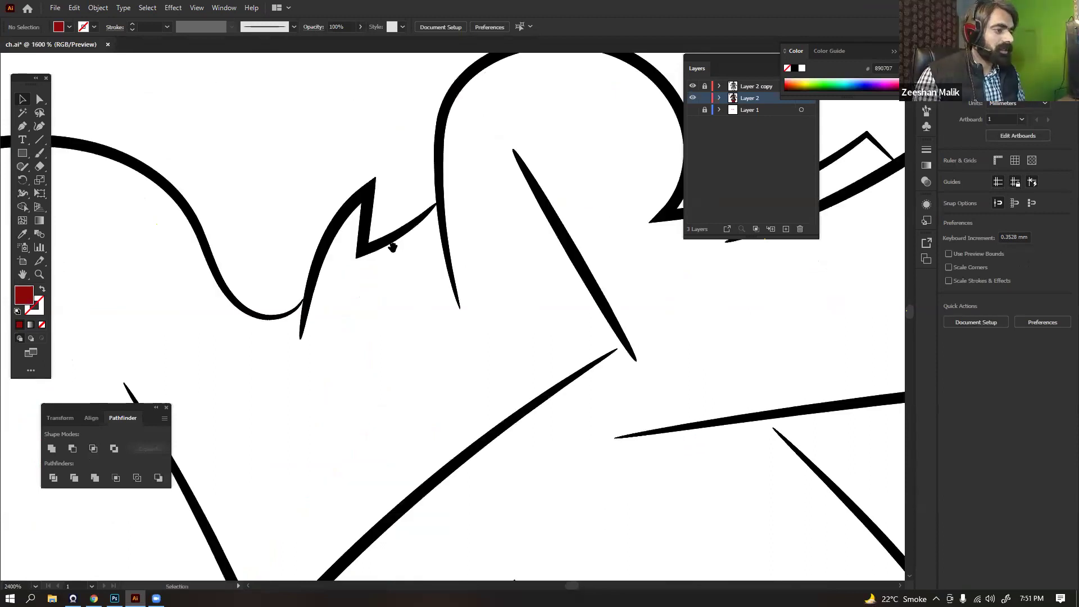
scroll(471, 312, down, 8)
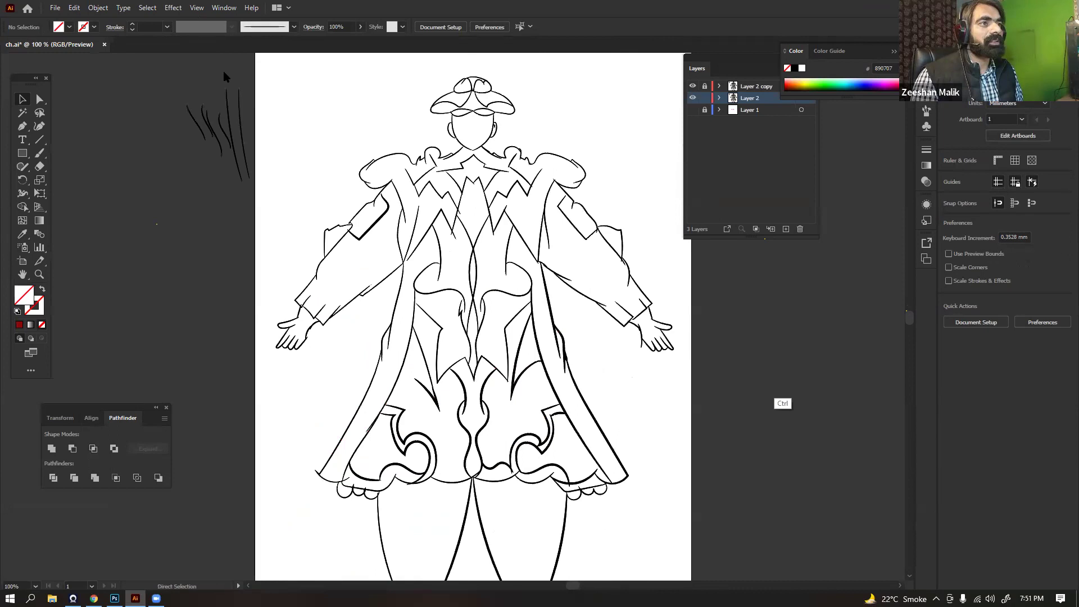
key(ctrl+z)
Create a new calligraphic brush with a 0° angle, 100% roundness and a pressure-based size of 3 pt
key(b)
click(292, 28)
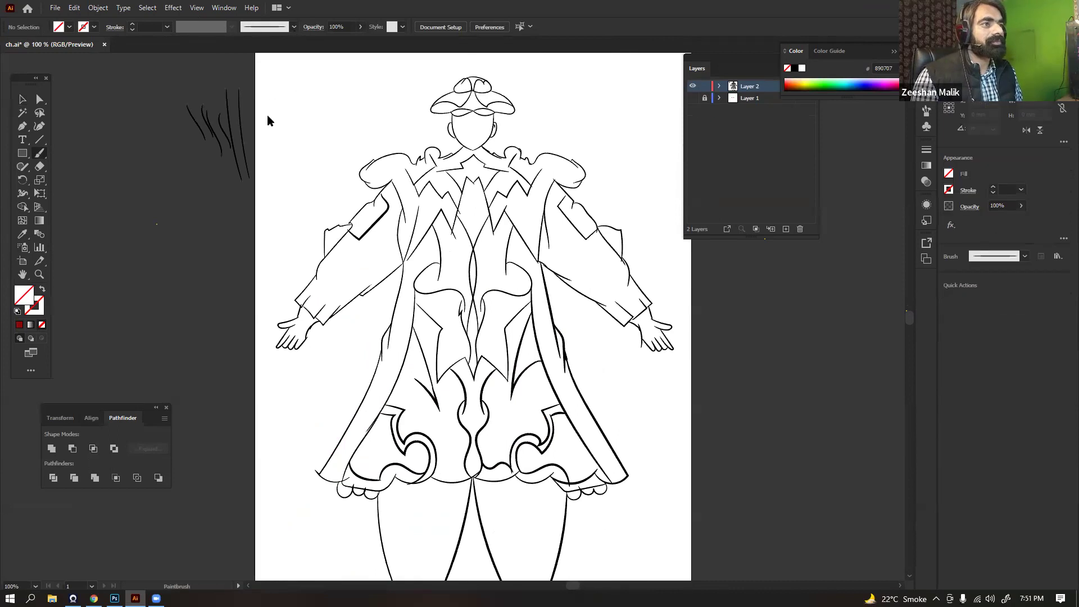
click(267, 115)
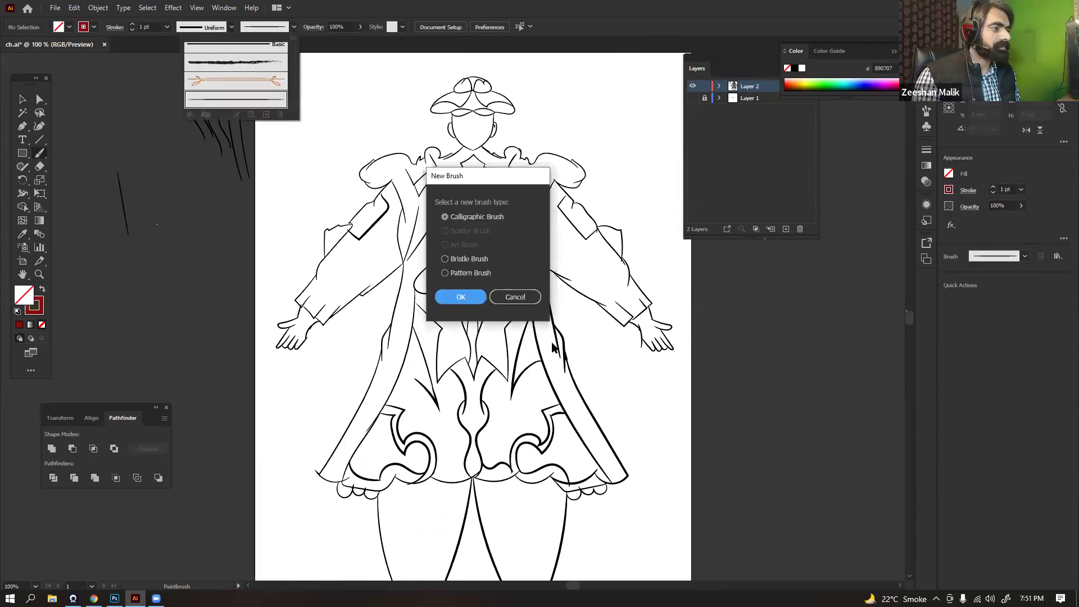
key(Return)
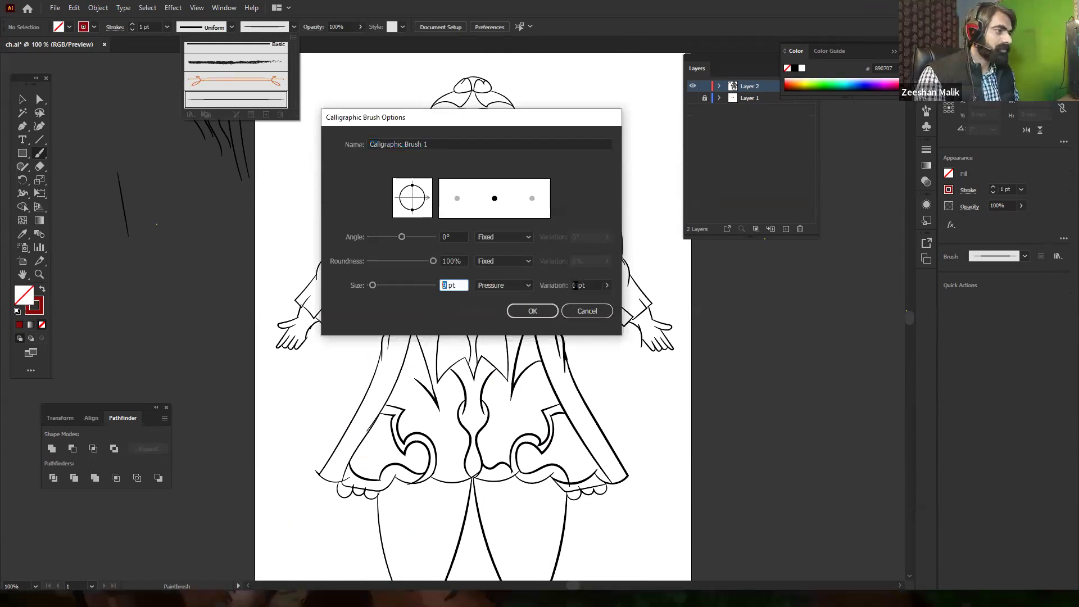
text(3)
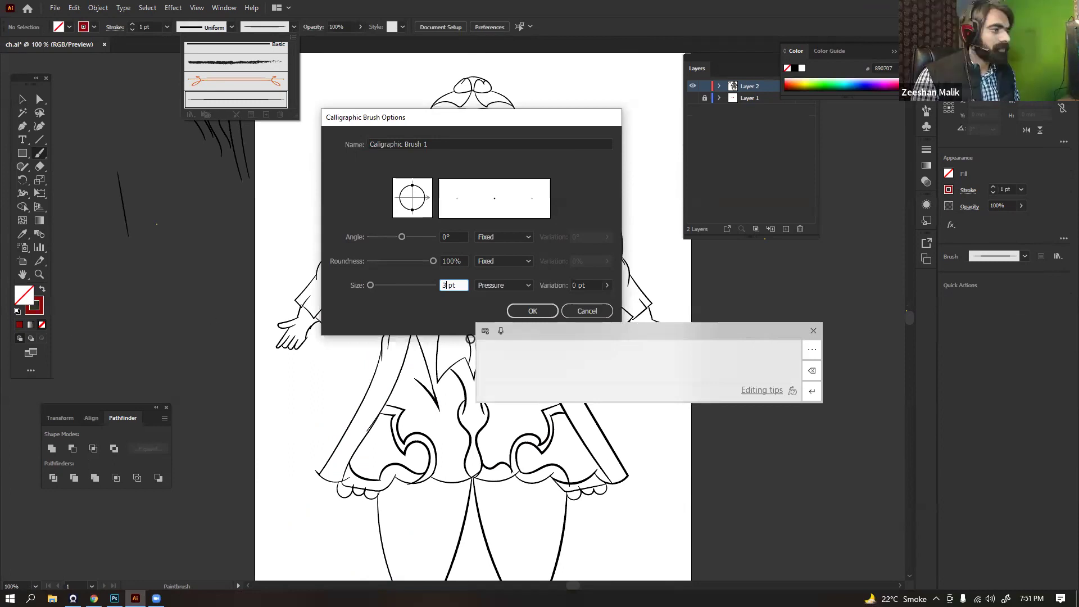
key(Return)
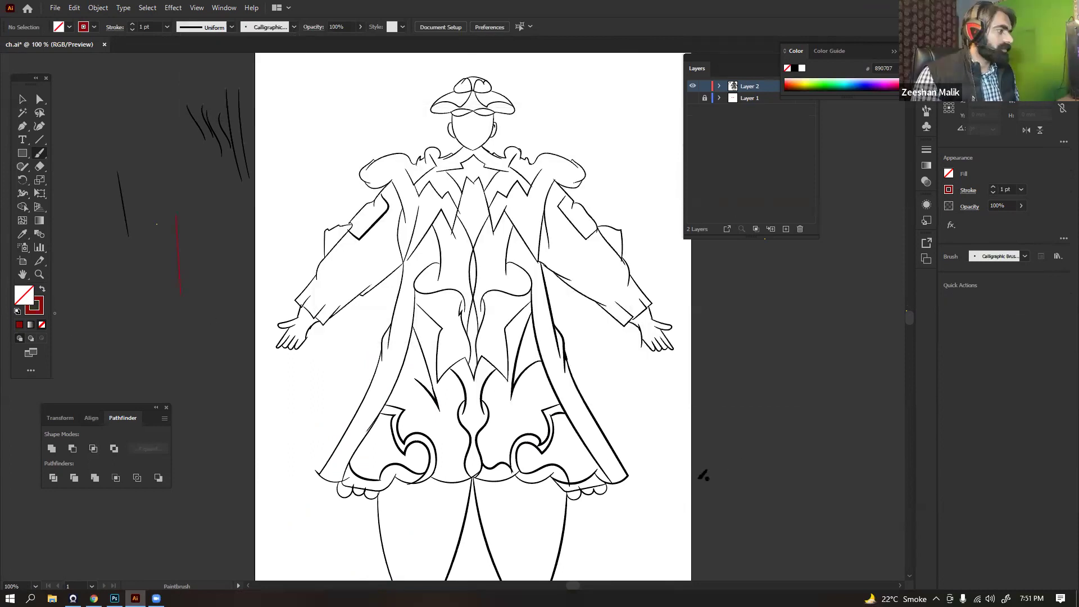
Set the brush stroke to black #000000 at 0.5 pt and try the brush with a long stroke beside the artboard
double_click(34, 305)
click(489, 327)
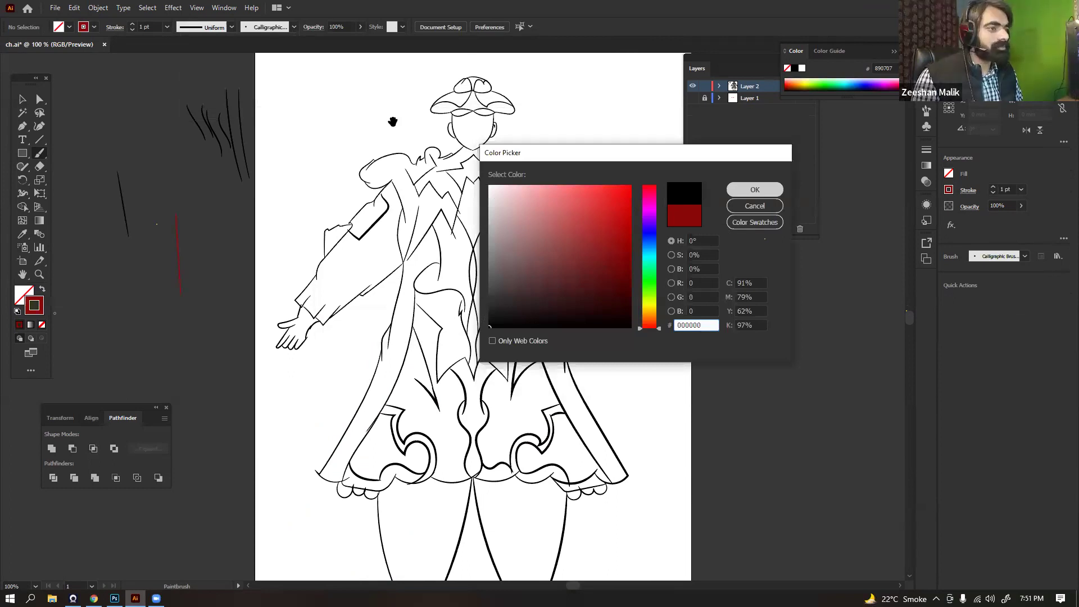
key(Return)
key(ctrl+plus)
key(ctrl+plus)
key(ctrl+plus)
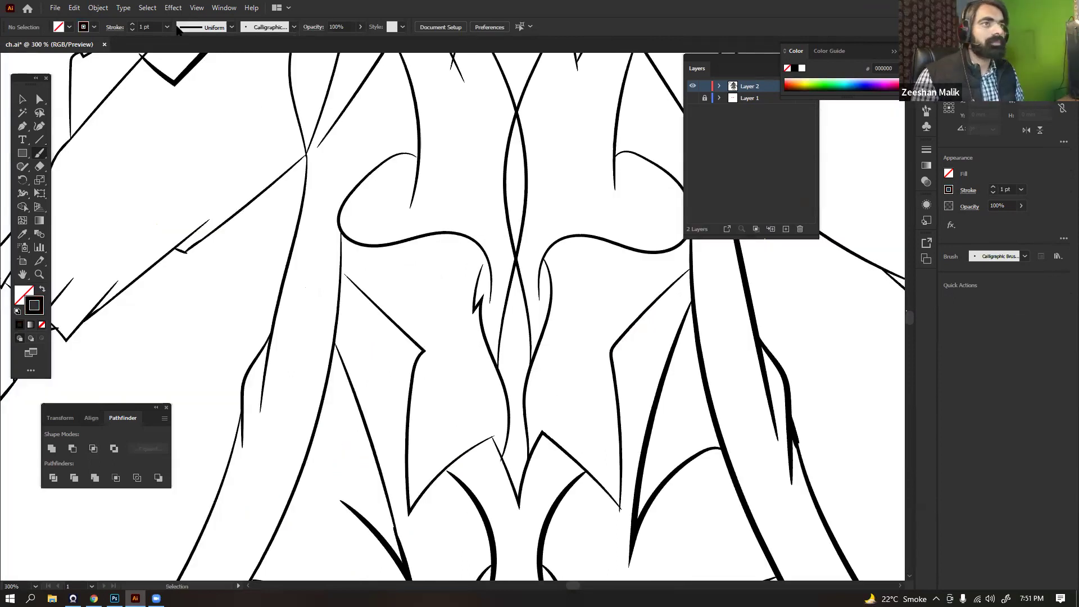
drag(181, 58, 199, 426)
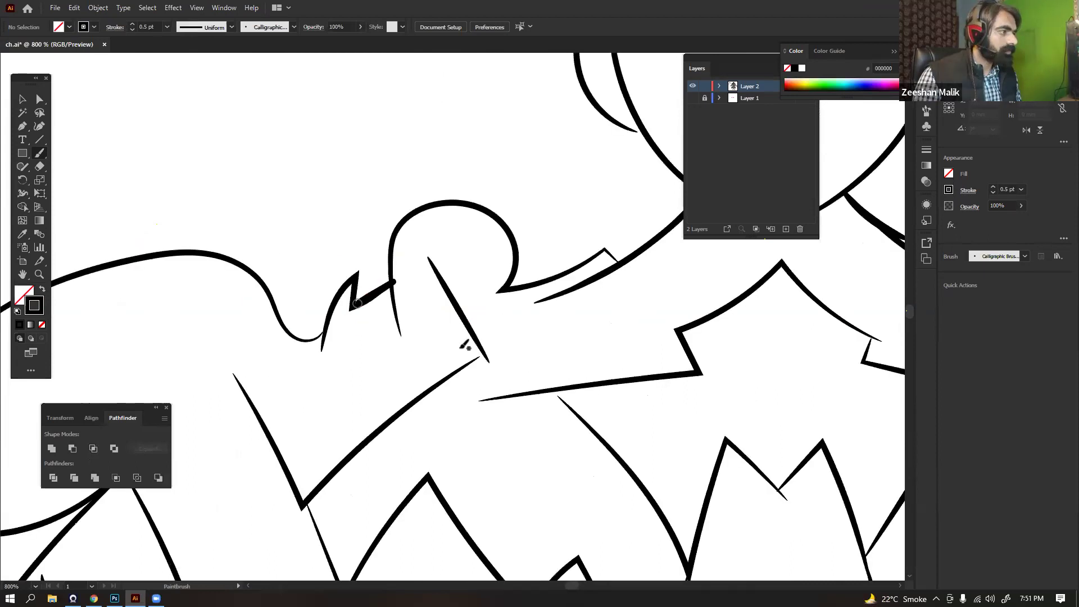
Close the gaps around the collar and the puffed shoulder on the figure's left side with short black brush strokes
drag(617, 263, 607, 251)
click(541, 242)
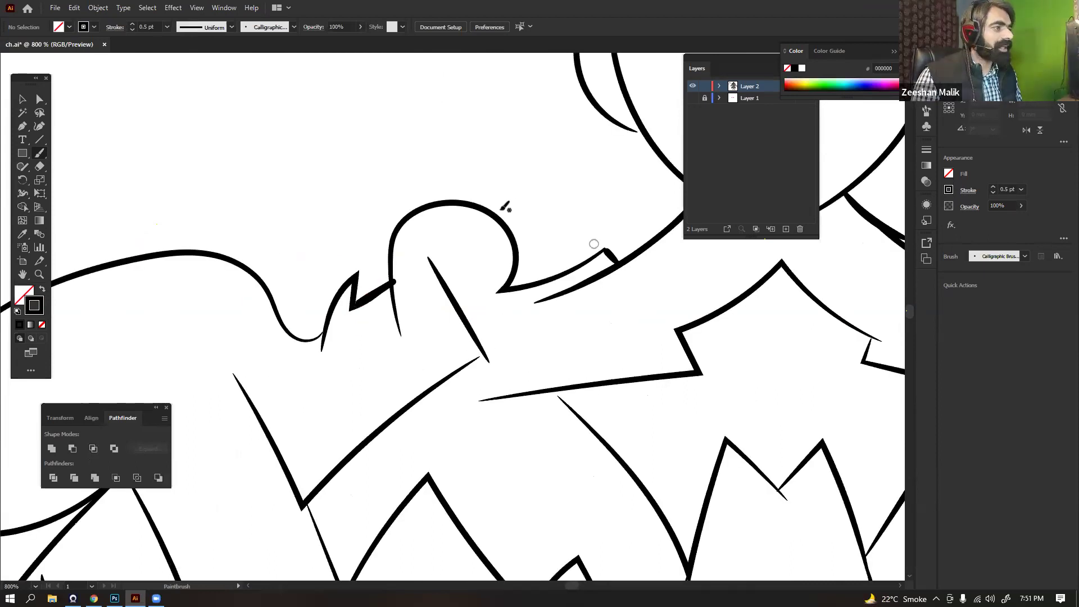
drag(409, 368, 480, 321)
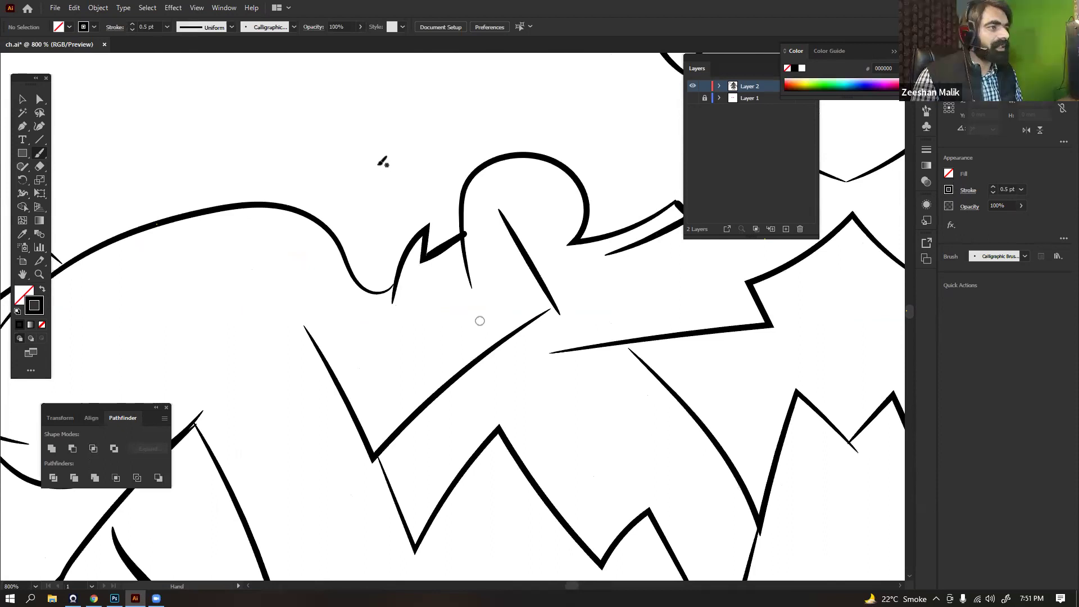
drag(276, 285, 383, 212)
drag(149, 180, 358, 153)
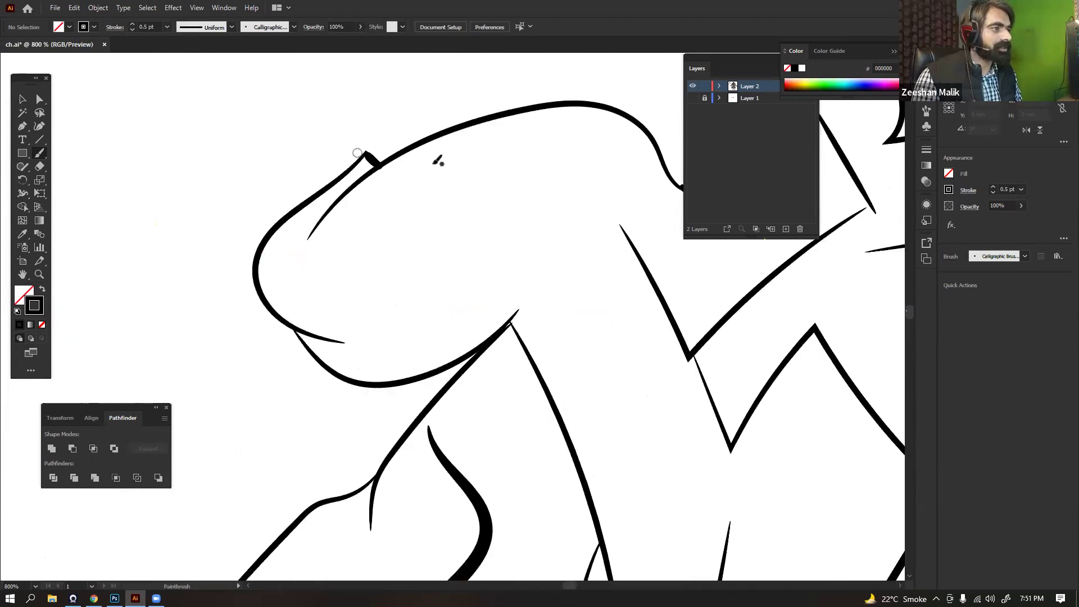
drag(509, 320, 433, 163)
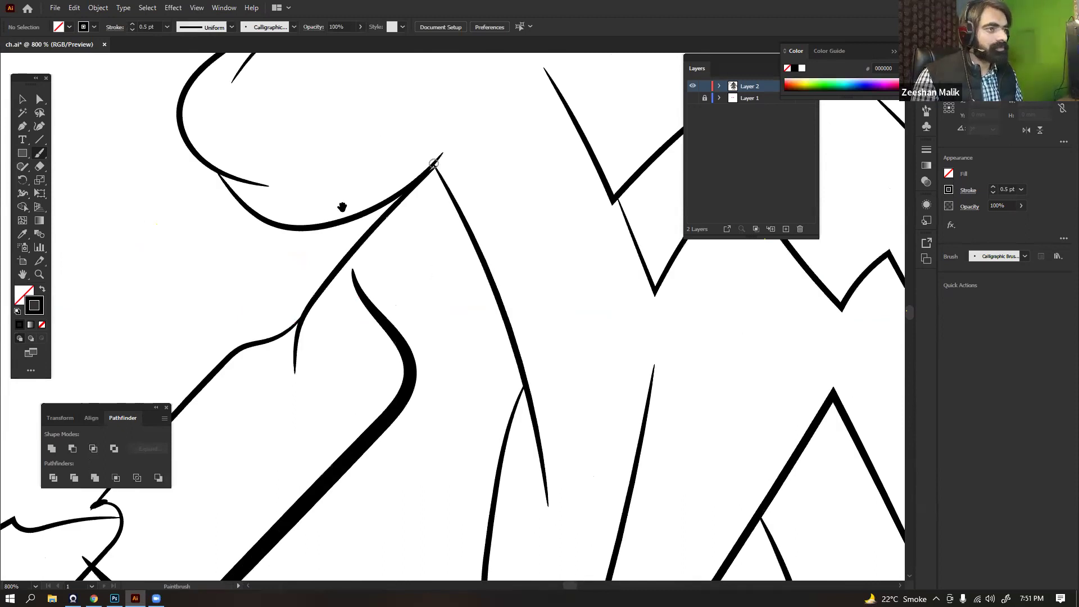
Patch the open line ends along the left sleeve, cuff, wrist and hand with short Paintbrush strokes
drag(342, 207, 457, 294)
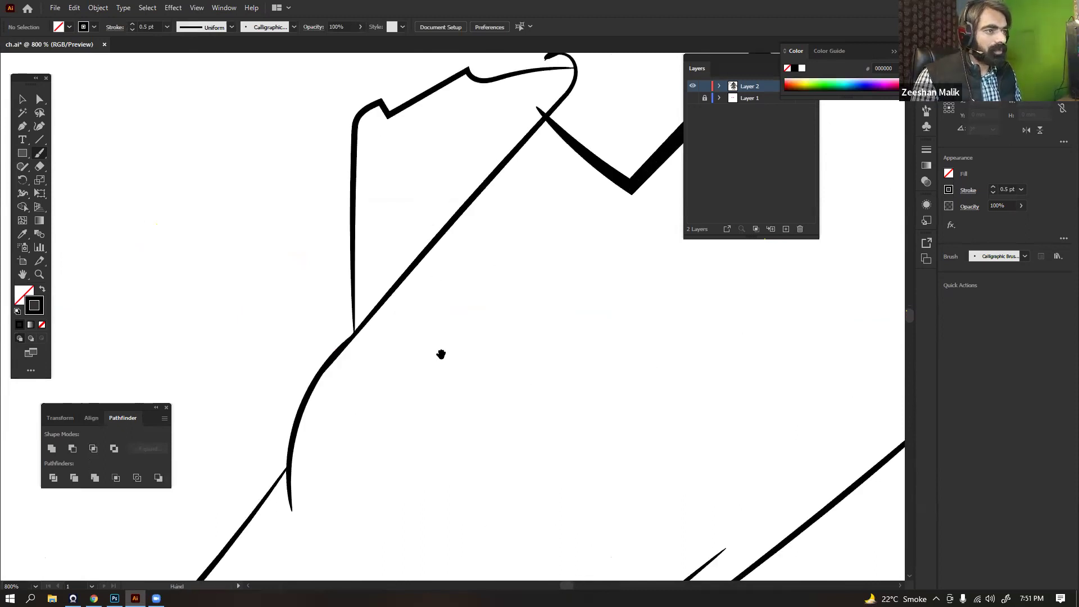
drag(519, 333, 385, 168)
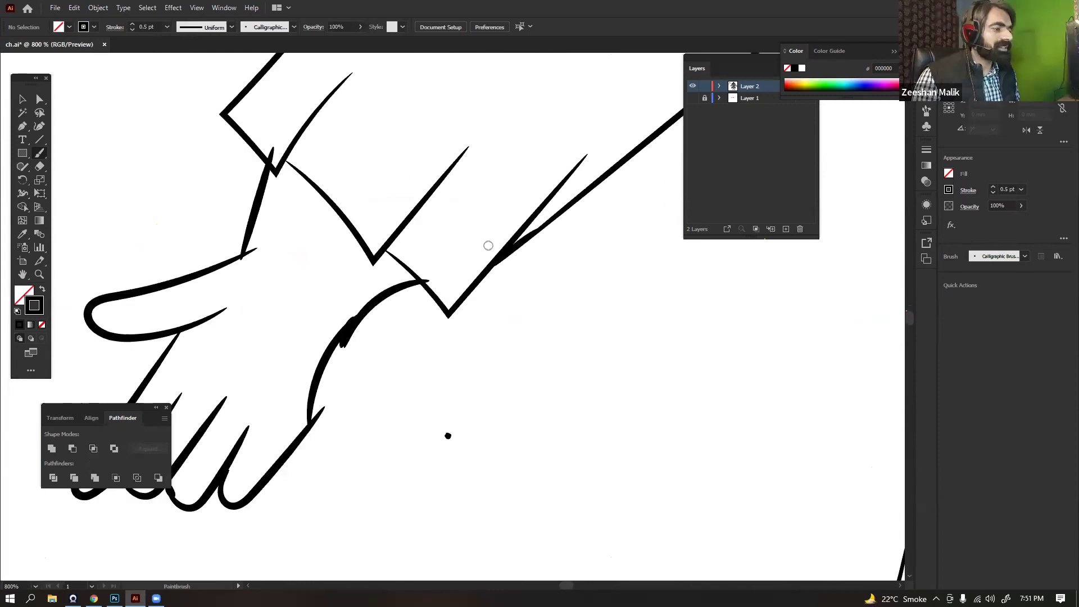
drag(497, 235, 525, 86)
drag(316, 474, 454, 225)
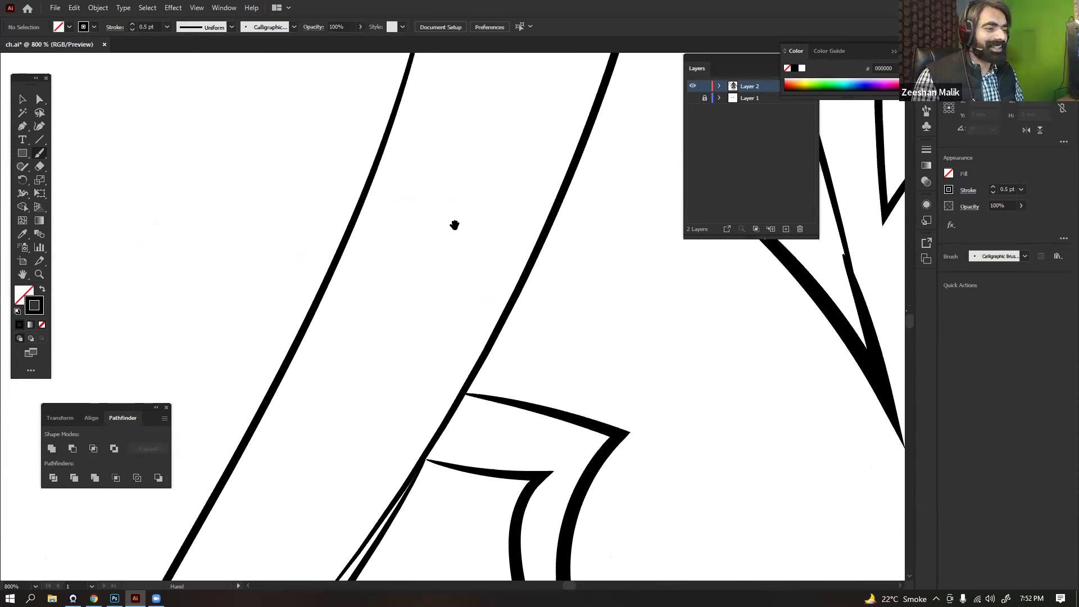
Close the remaining gaps along the coat's lower hem, scalloped trim and centre ornament with the calligraphic brush
drag(543, 376, 627, 373)
drag(624, 263, 160, 280)
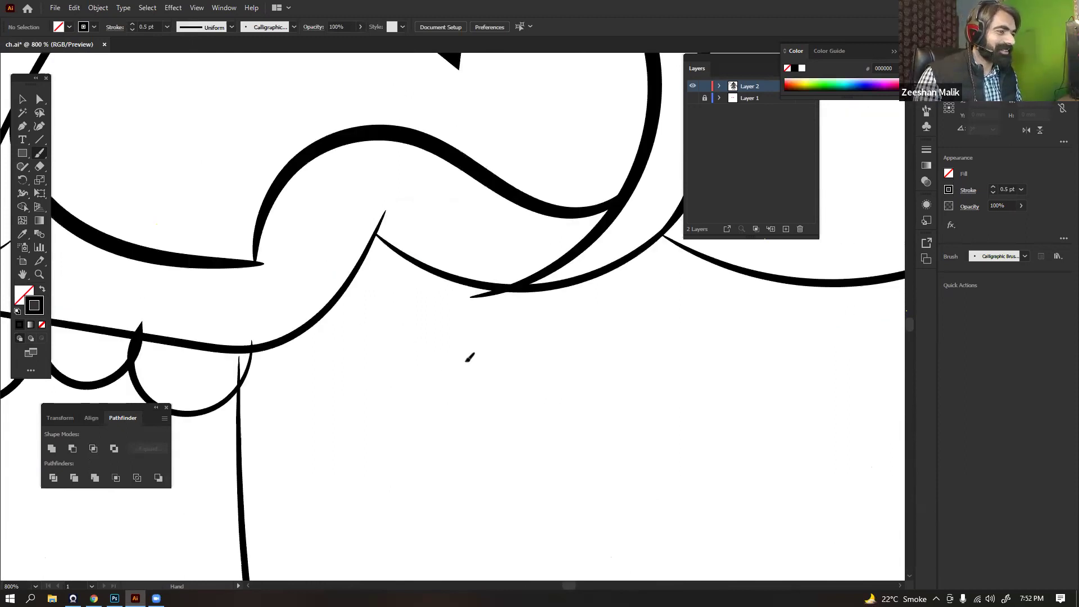
drag(562, 377, 273, 467)
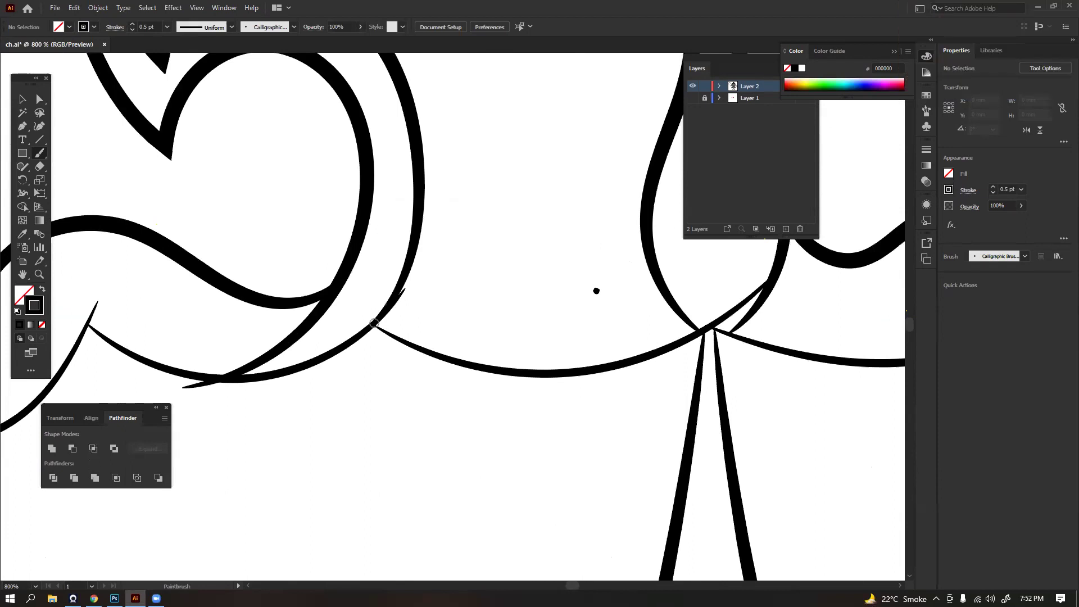
drag(632, 370, 228, 423)
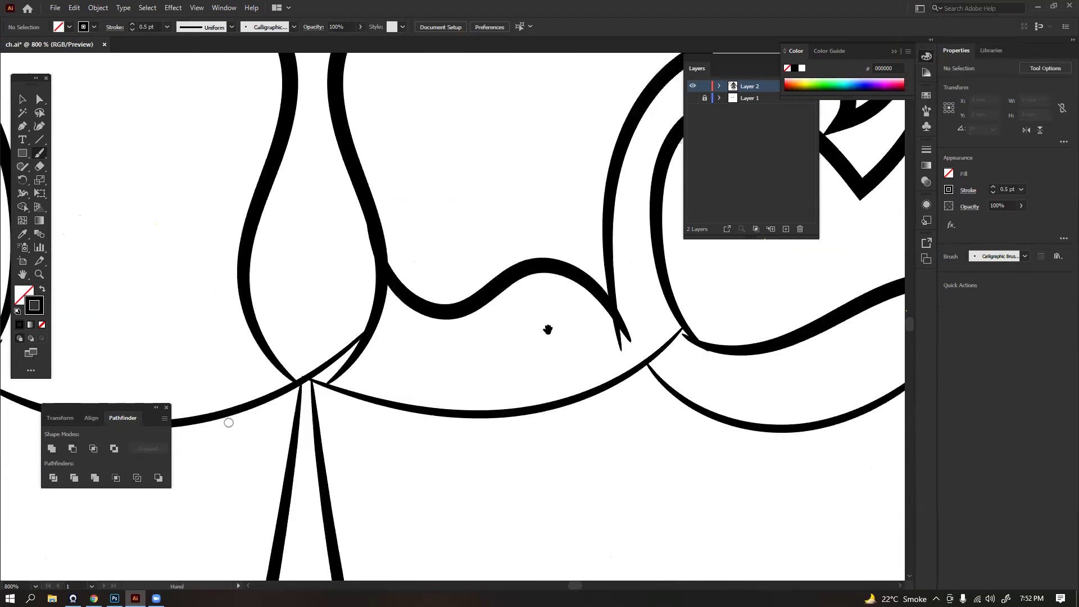
drag(549, 330, 616, 438)
Close the gaps along the right coat edge and around the right cuff, wrist and fingers with short black strokes
drag(511, 234, 701, 557)
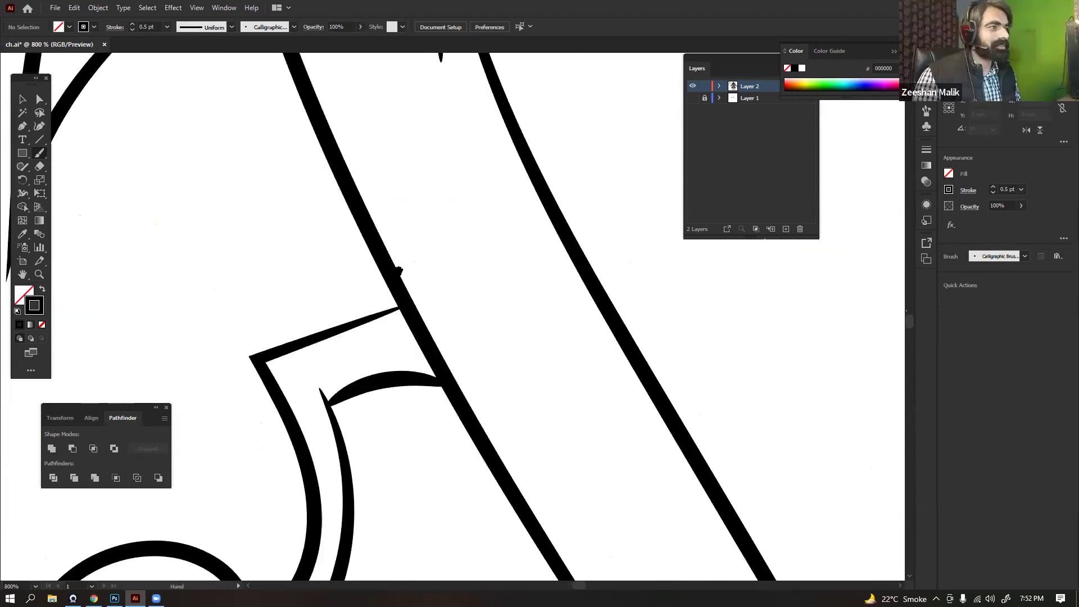
drag(402, 197, 452, 548)
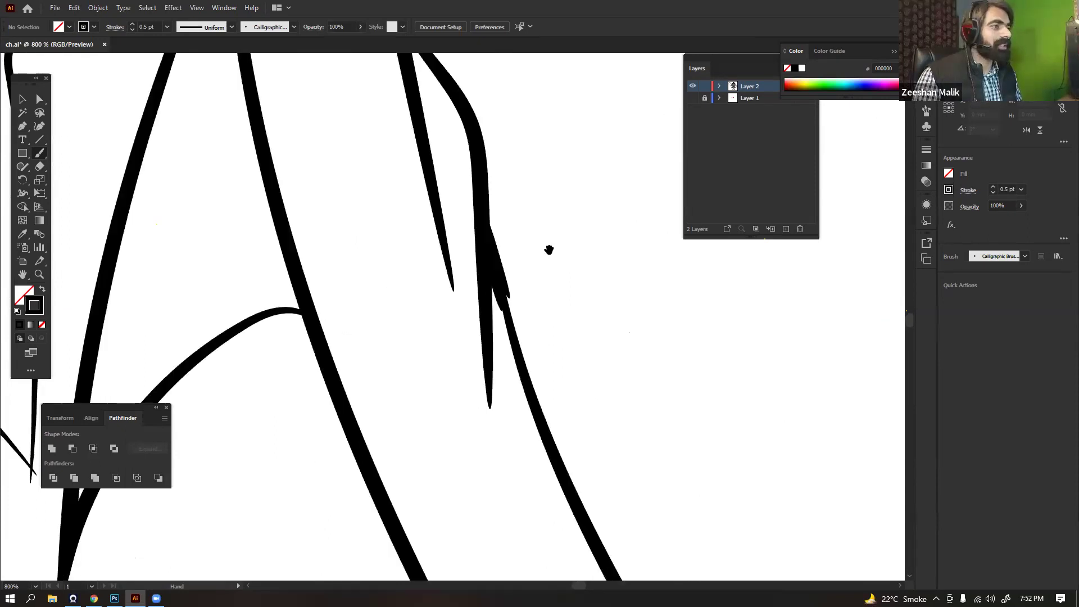
drag(549, 250, 470, 294)
drag(598, 352, 559, 457)
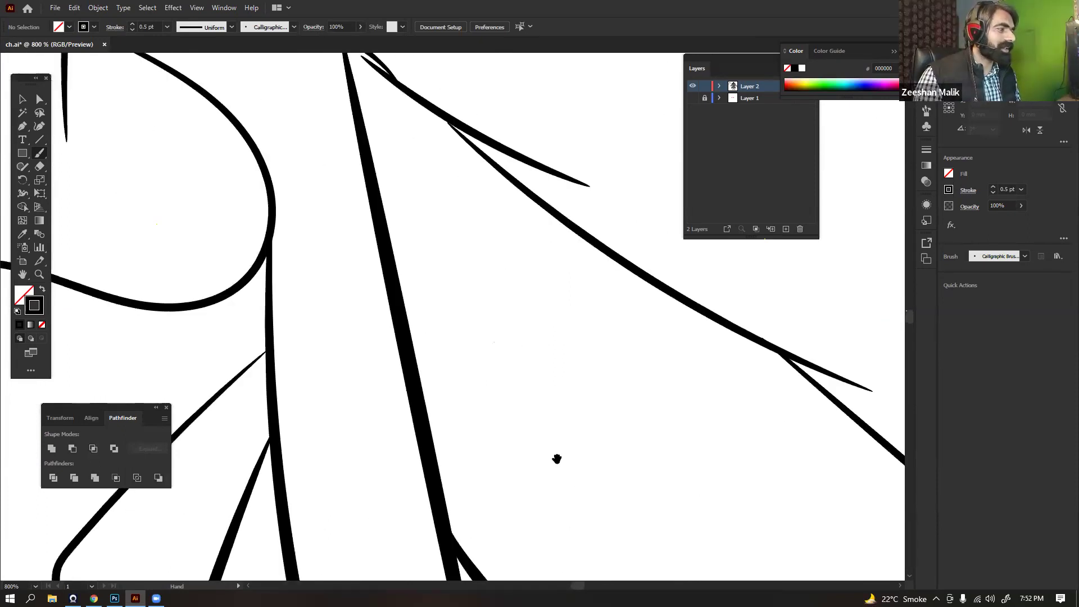
drag(778, 394, 129, 227)
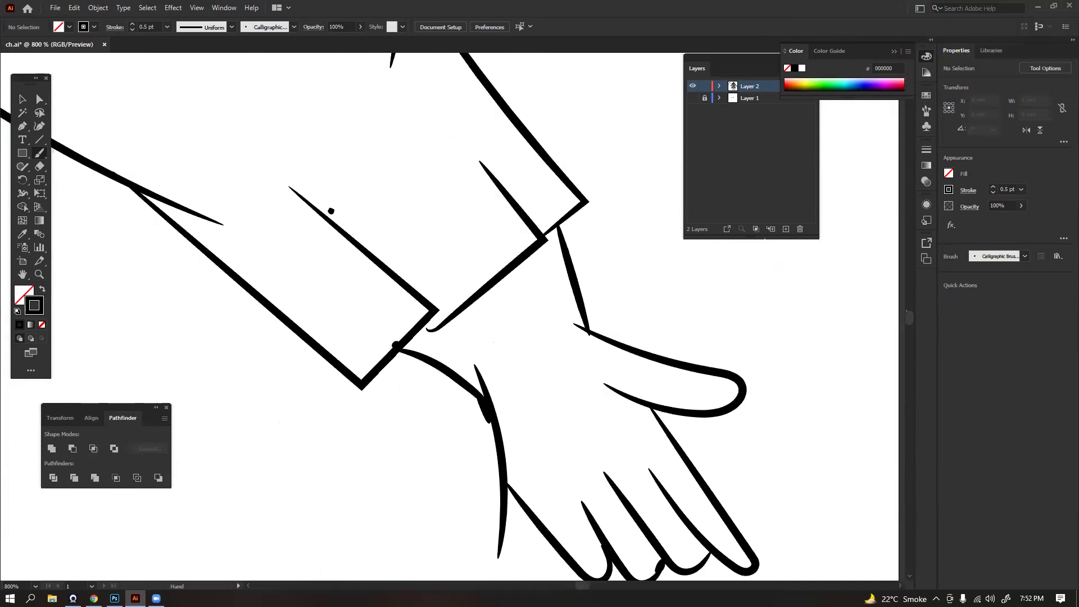
drag(280, 218, 325, 310)
drag(287, 123, 532, 362)
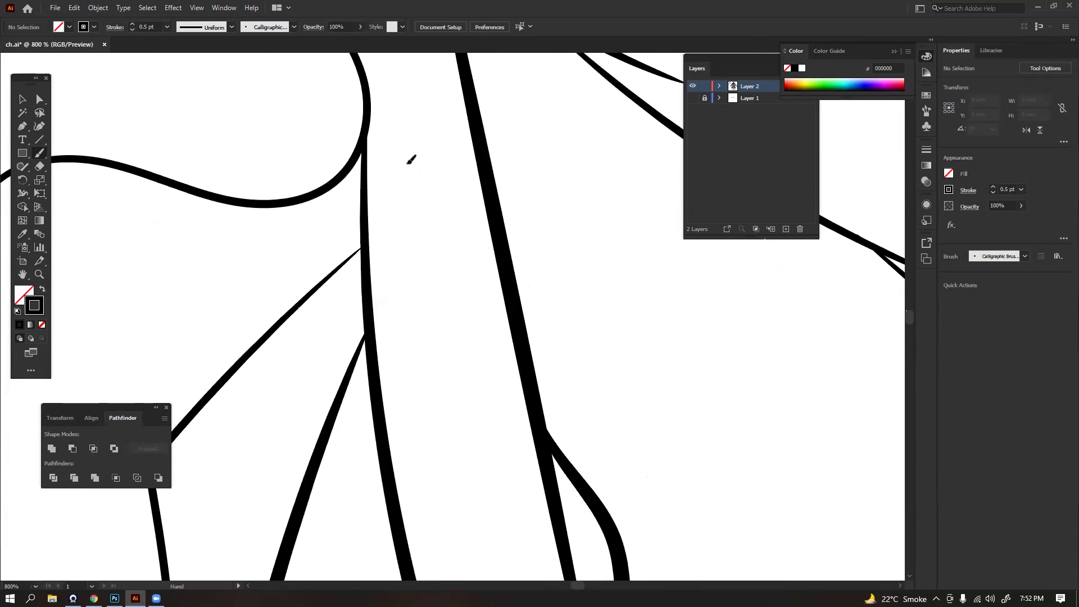
Examine the linework of the coat front, right hem, legs and full figure for gaps that are still open
key(ctrl+minus)
key(ctrl+minus)
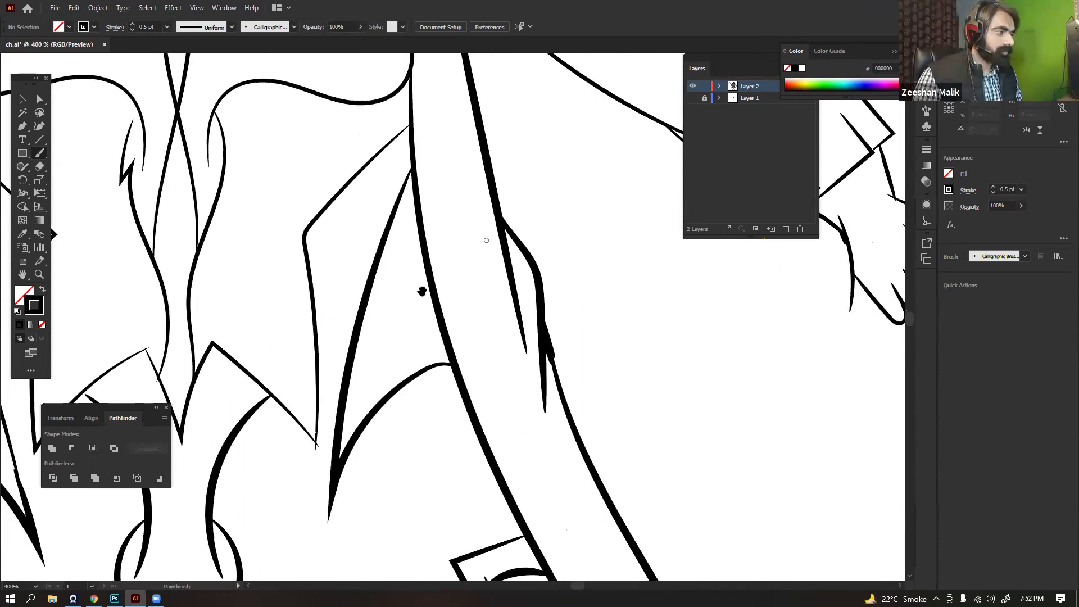
drag(256, 397, 426, 256)
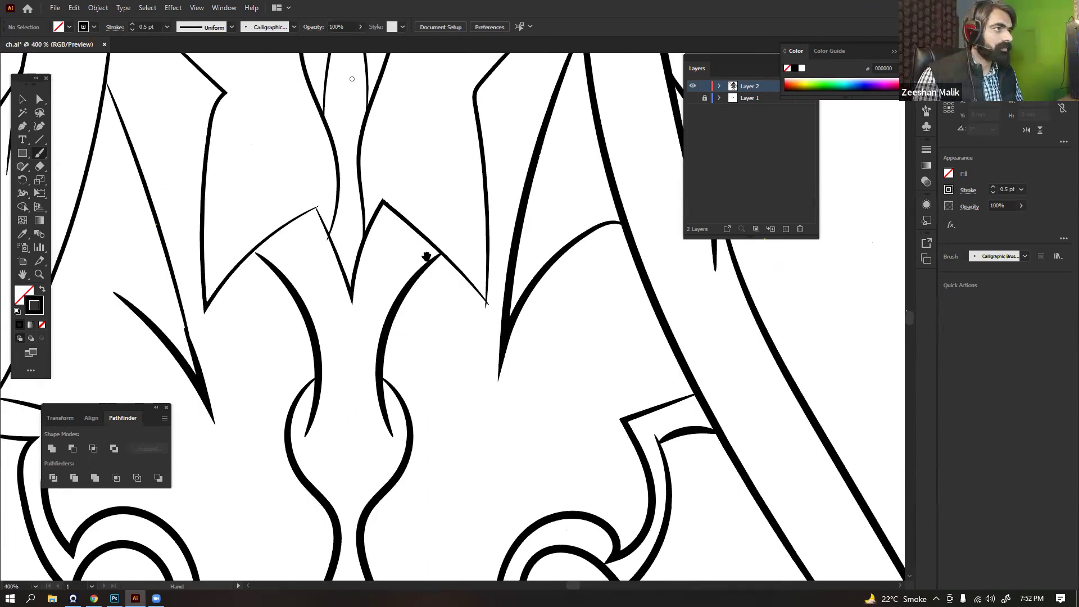
drag(586, 385, 393, 286)
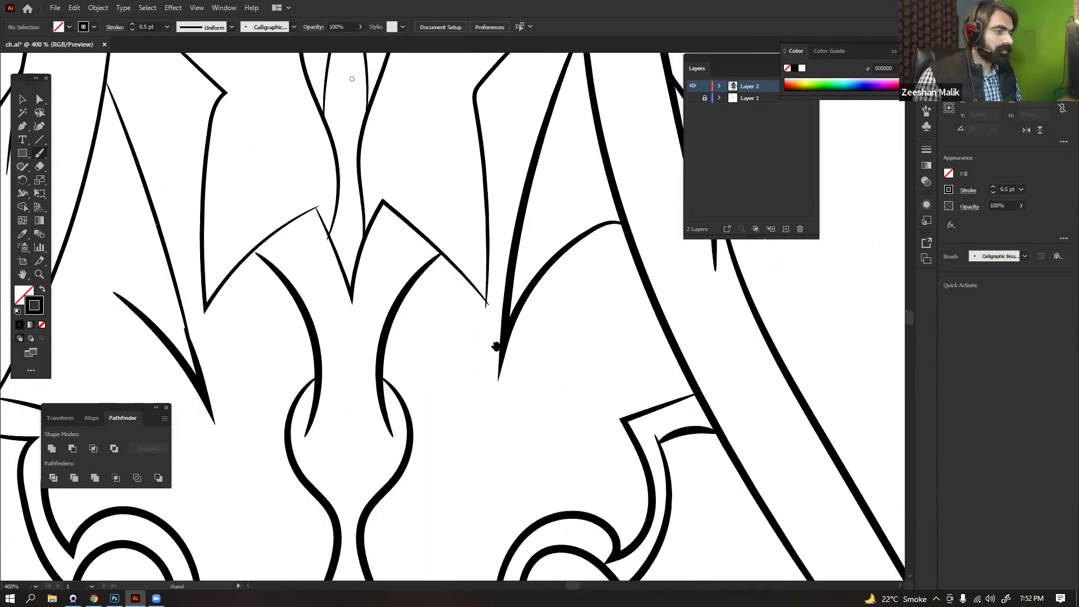
drag(674, 495, 564, 265)
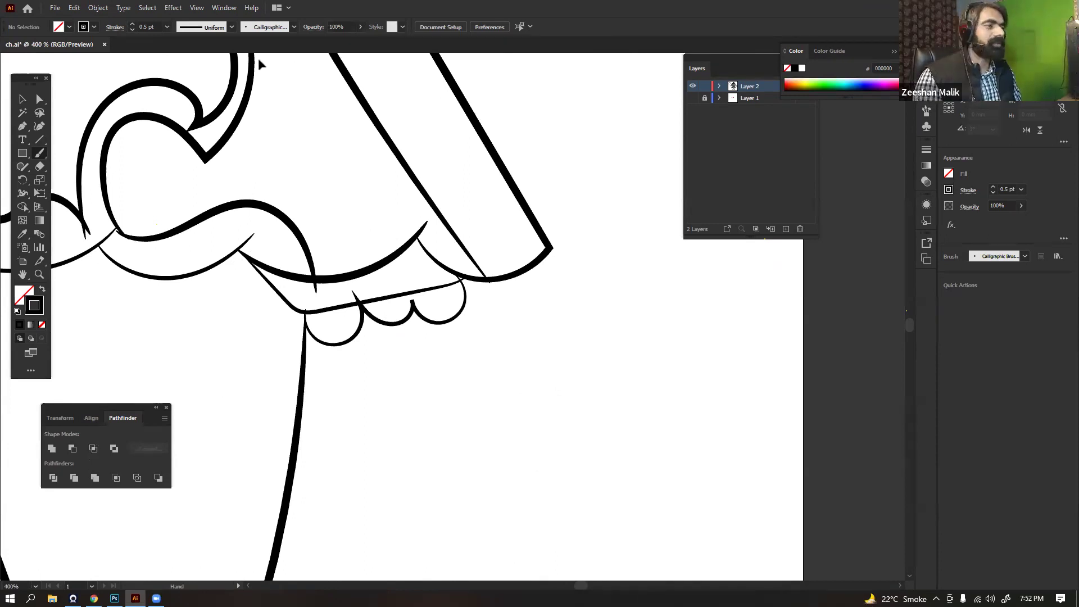
key(ctrl+minus)
key(ctrl+minus)
key(ctrl+minus)
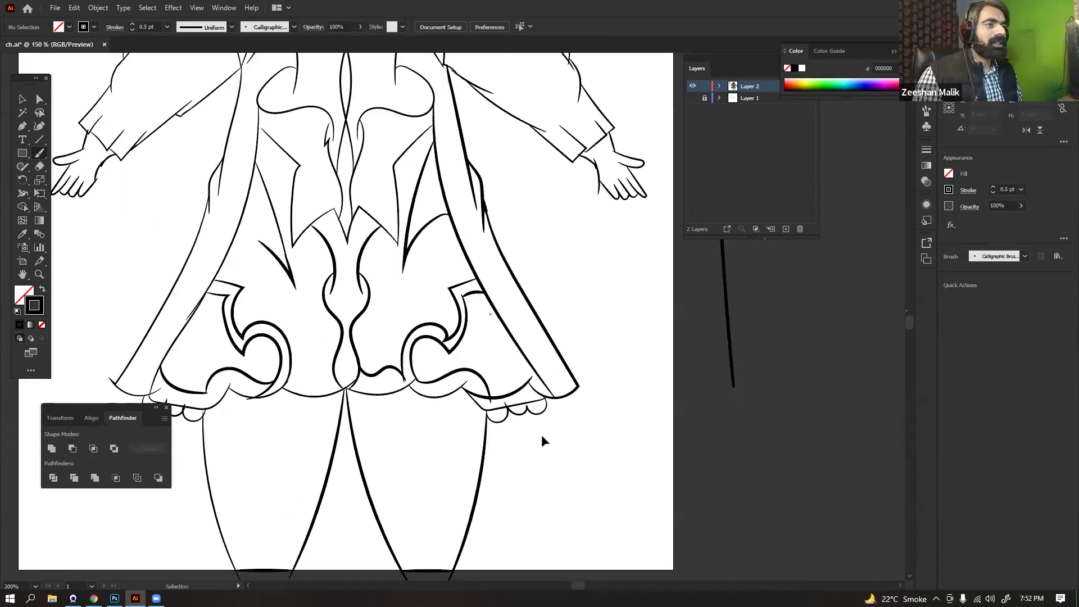
key(ctrl+minus)
key(ctrl+minus)
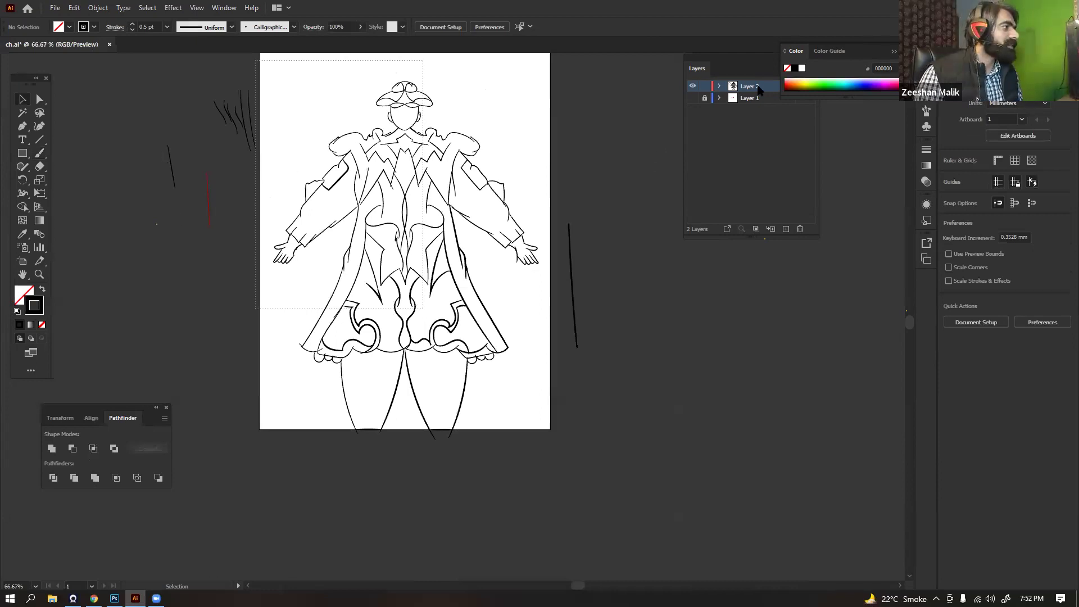
Cover the whole figure with a red FF5252 rectangle about 193 × 267 mm on Layer 2 and cut it along the linework
drag(255, 61, 553, 461)
click(98, 8)
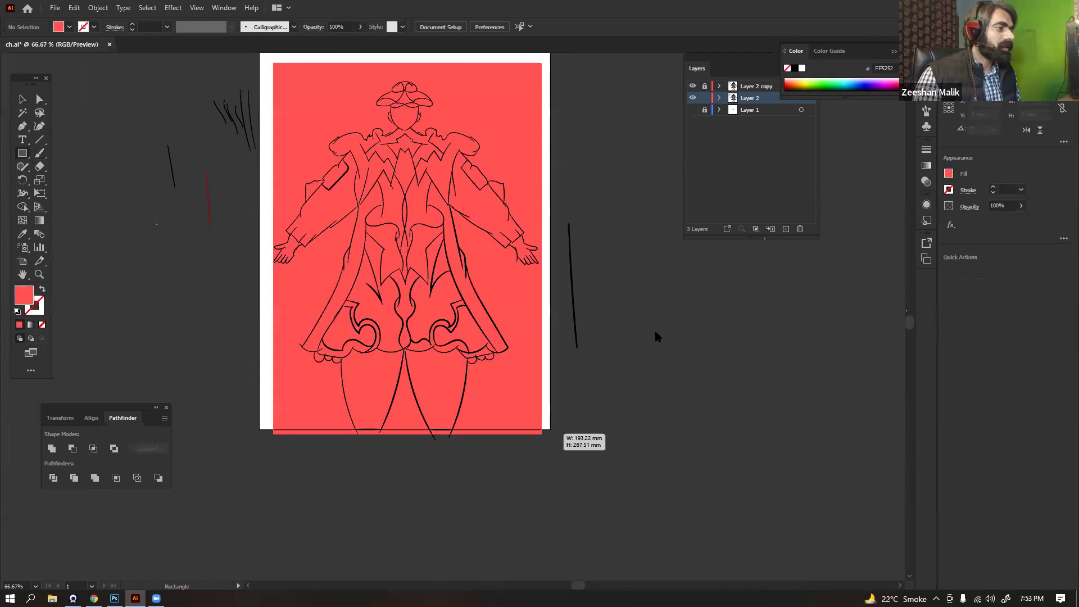
drag(542, 434, 541, 433)
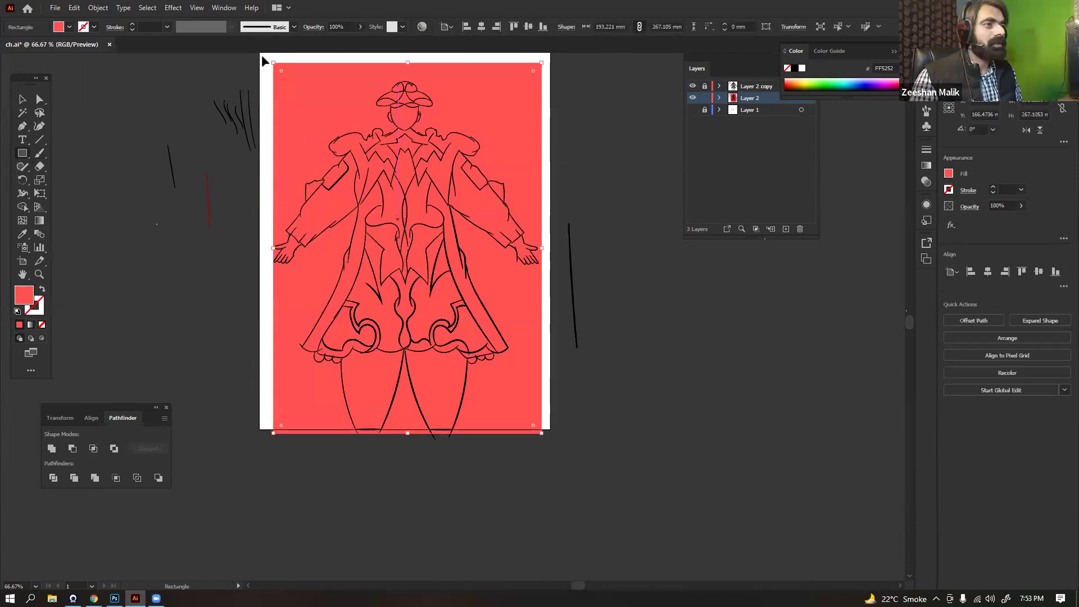
key(v)
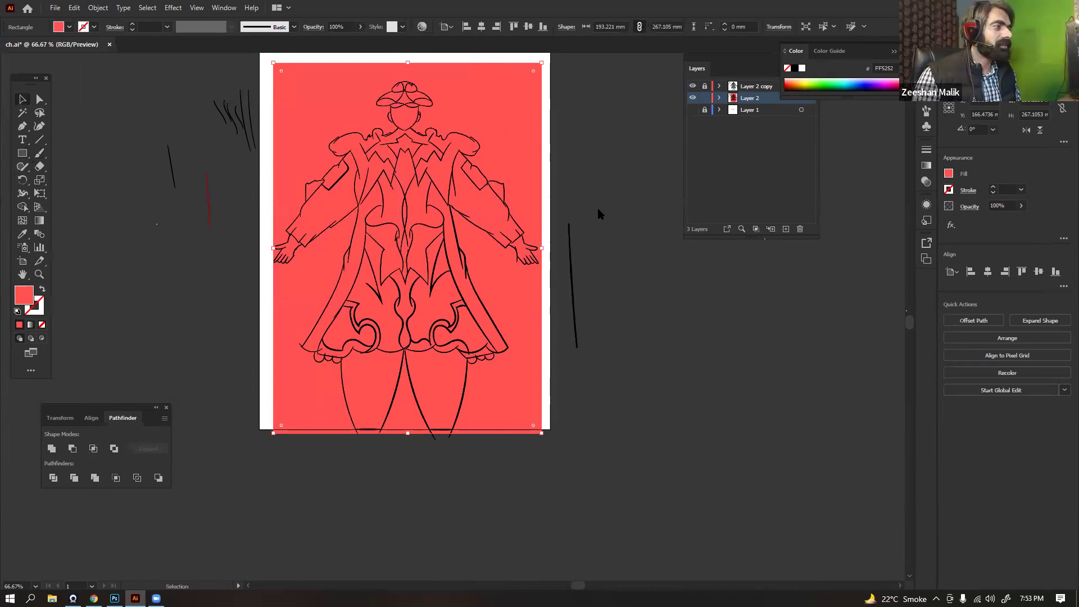
key(ctrl+a)
key(ctrl+g)
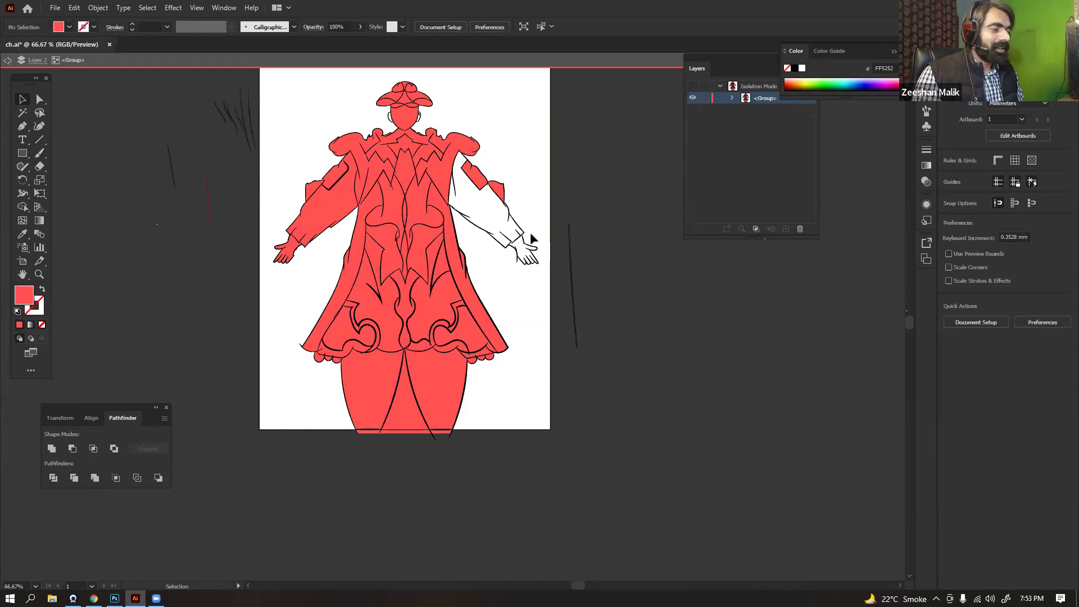
Check the cut areas around the coat and right sleeve, and recolour the left arm area dark green 116D07
key(ctrl+plus)
key(ctrl+plus)
key(ctrl+plus)
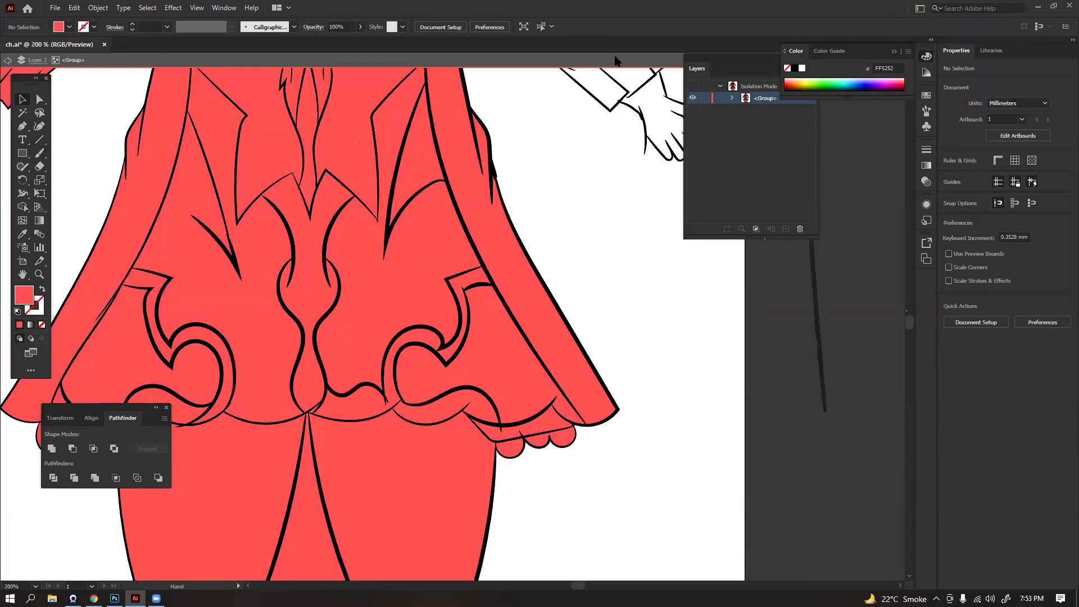
drag(427, 169, 337, 485)
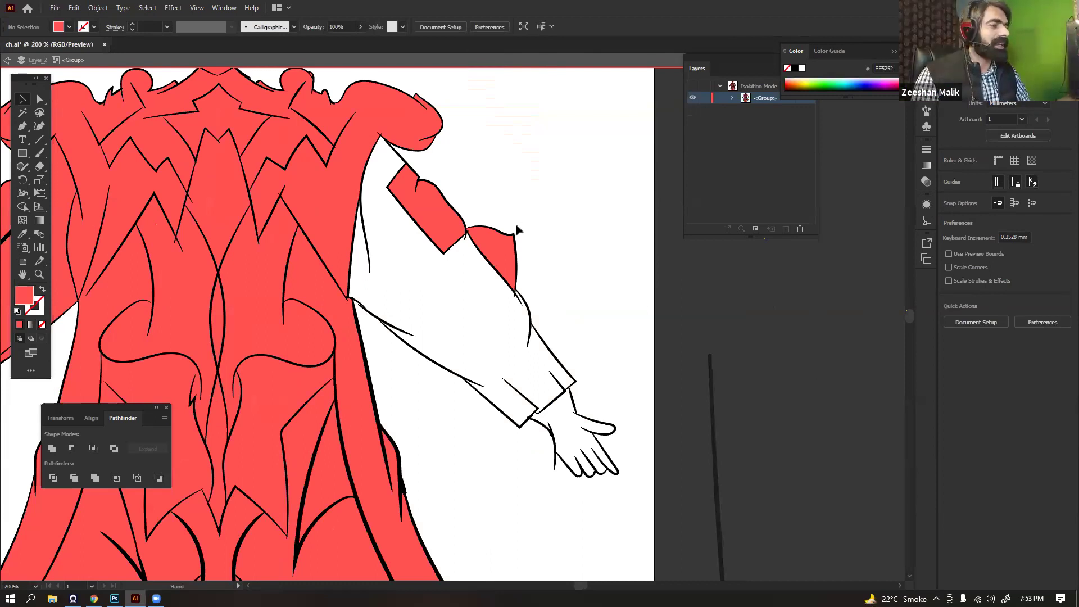
scroll(511, 207, up, 5)
scroll(511, 207, left, 4)
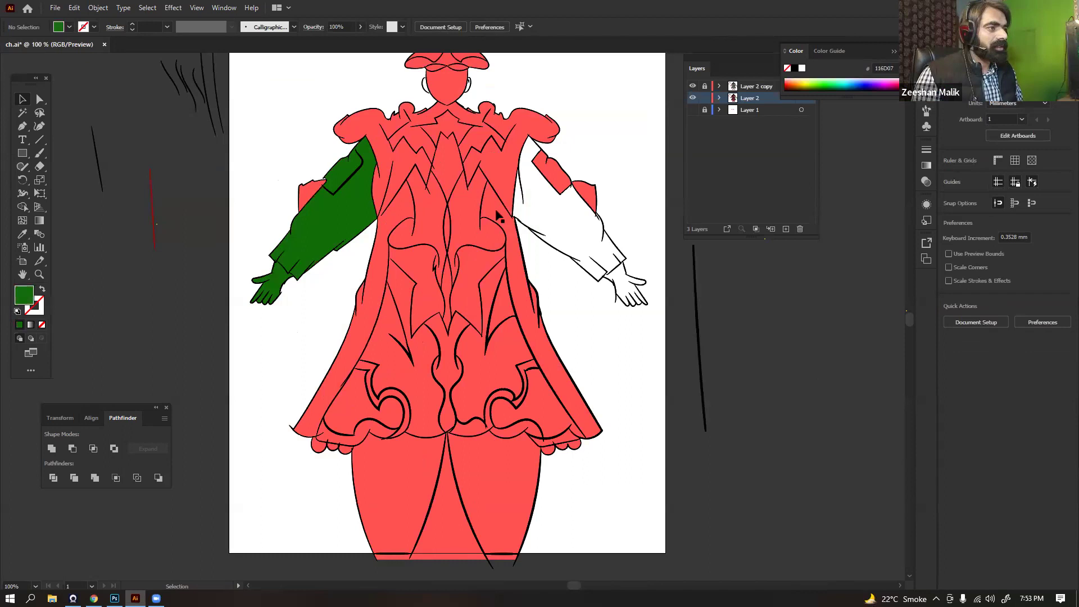
Trace the unfilled right sleeve with the Pencil tool as a green 116D07 shape about 54 × 68 mm
drag(430, 168, 401, 190)
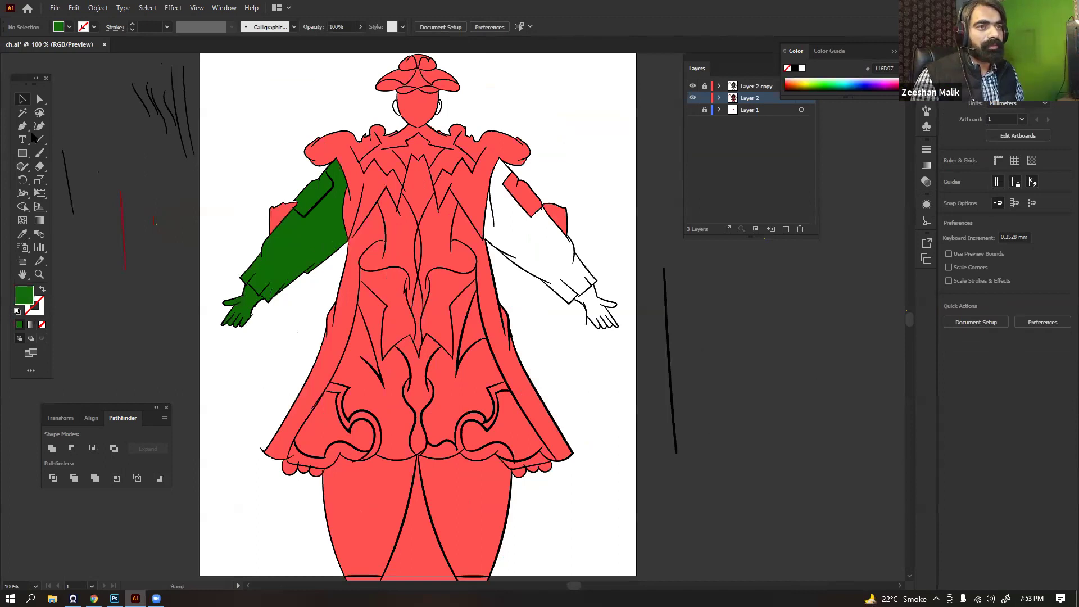
key(ctrl+plus)
key(ctrl+plus)
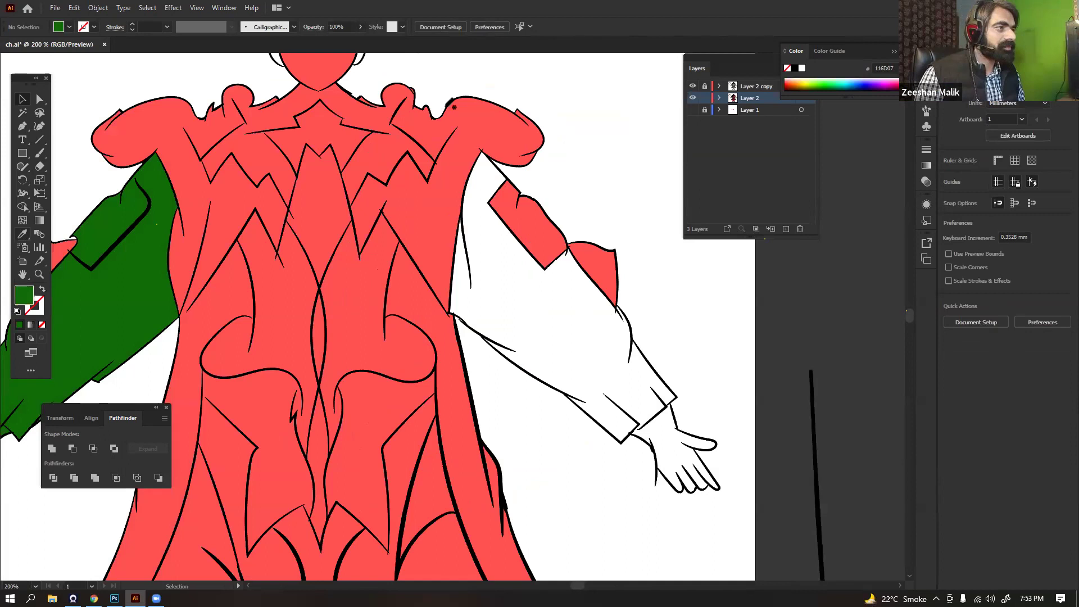
key(p)
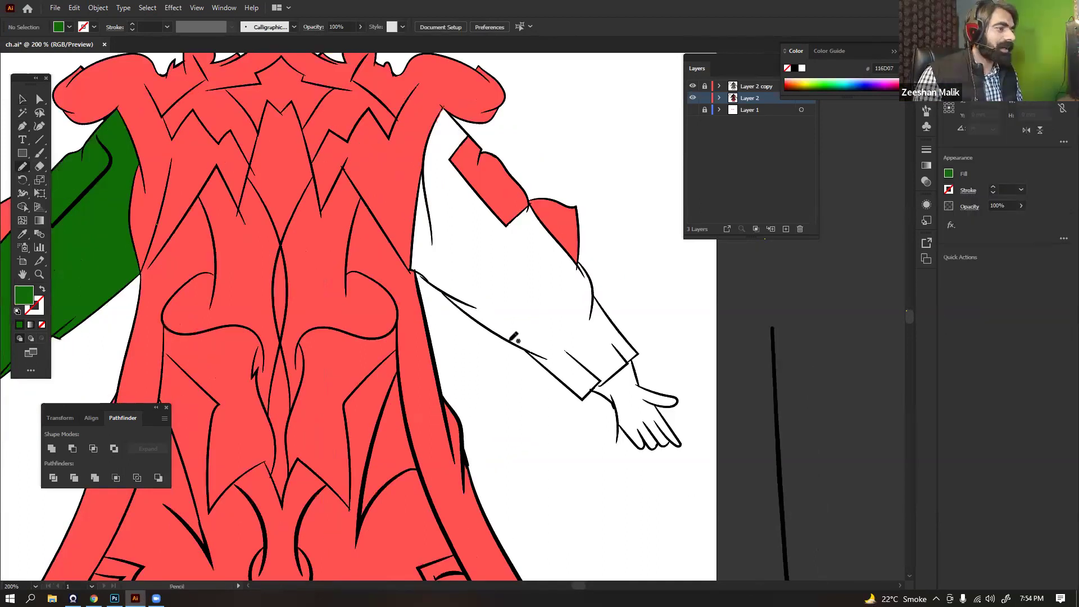
mouse_move(545, 364)
mouse_down()
mouse_move(585, 393)
mouse_move(635, 355)
mouse_move(632, 339)
mouse_move(536, 203)
mouse_move(507, 218)
mouse_move(455, 159)
mouse_move(468, 136)
mouse_move(443, 107)
mouse_up()
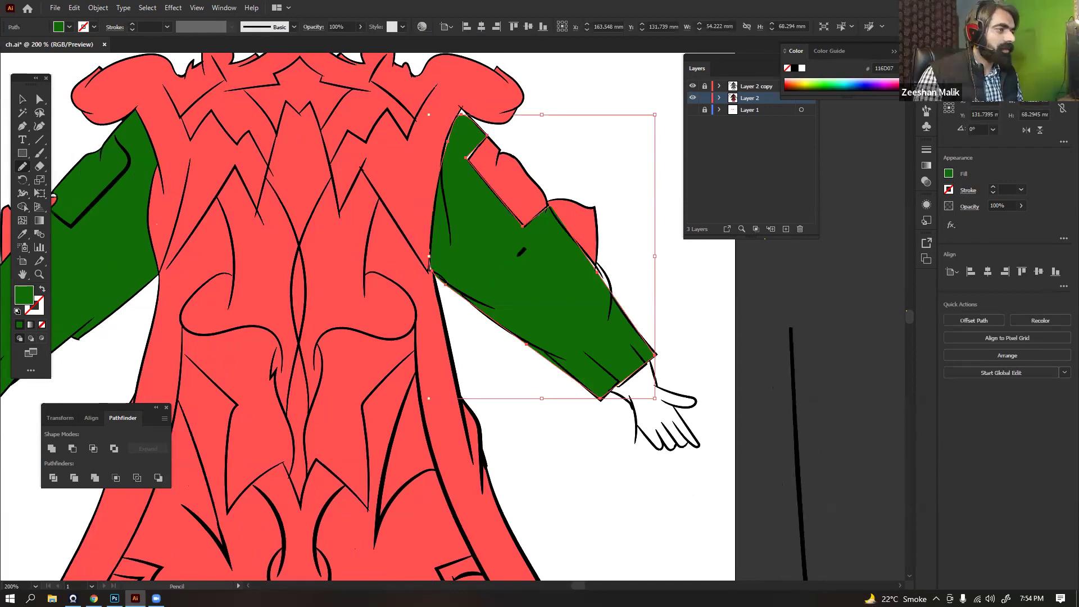
Redraw the upper edge of the green right sleeve shape so its tip meets the shoulder lines
scroll(520, 253, up, 3)
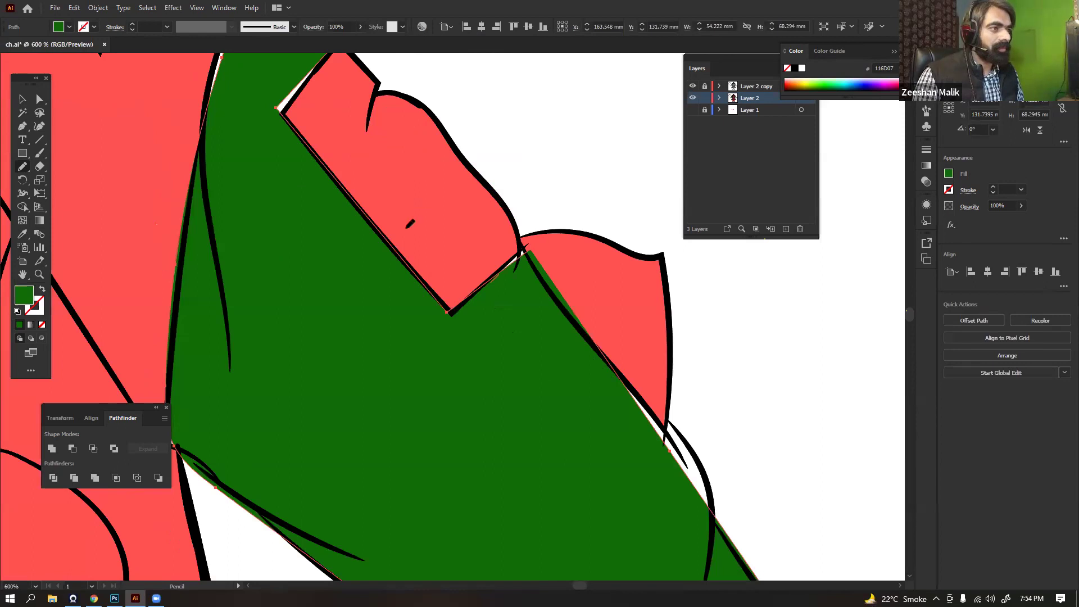
scroll(403, 222, up, 3)
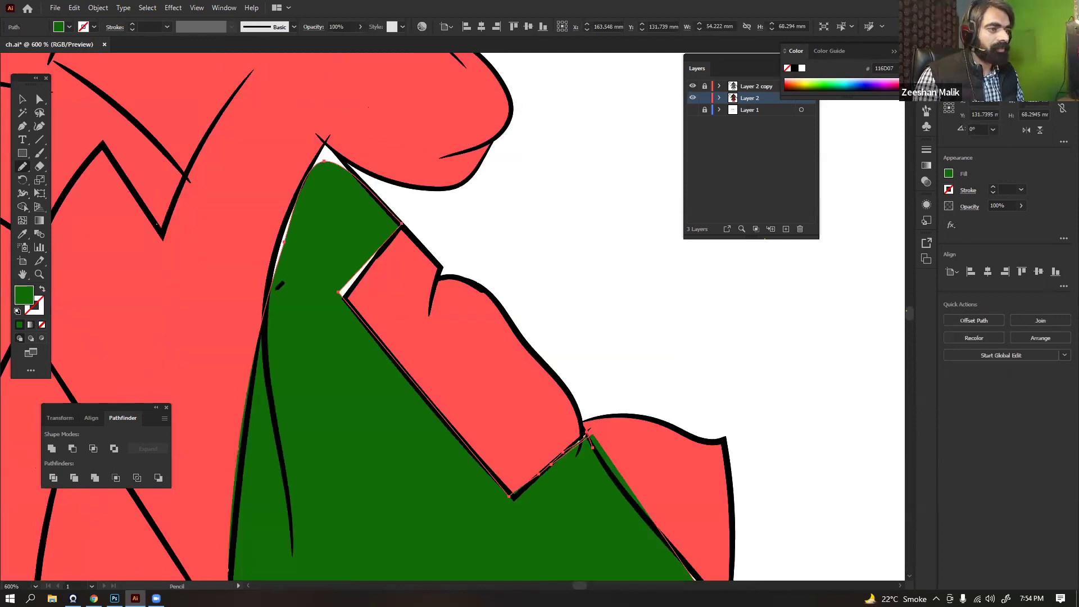
drag(279, 288, 326, 139)
key(ctrl+z)
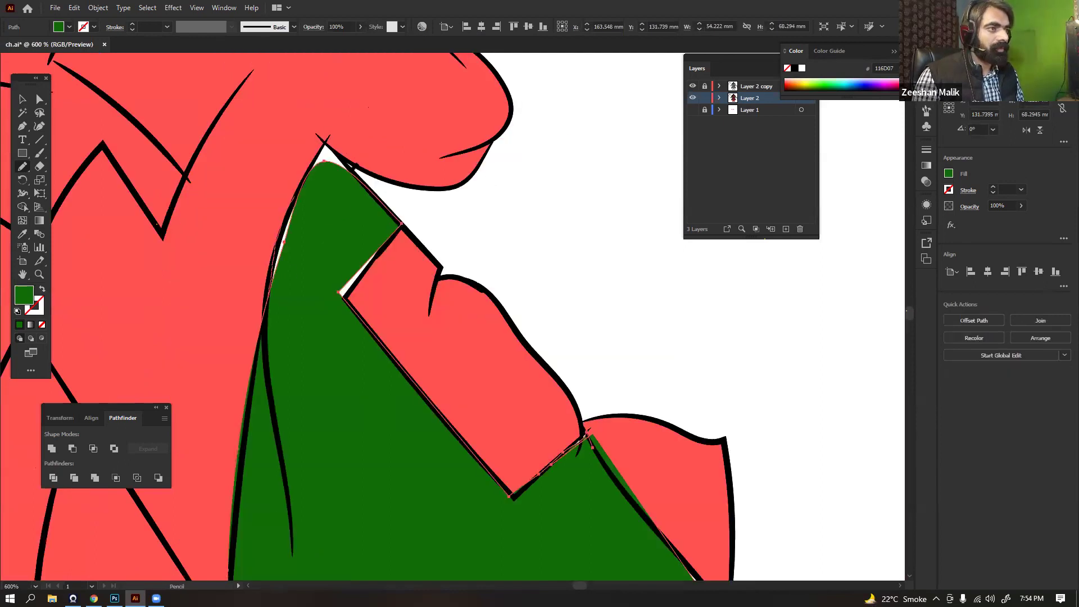
drag(369, 267, 344, 307)
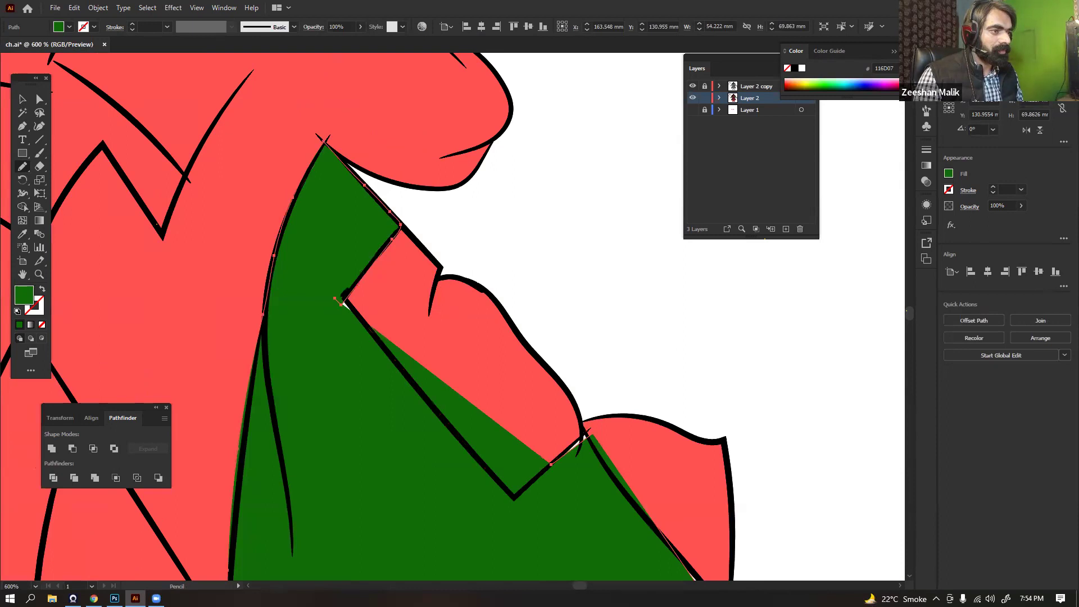
key(ctrl+z)
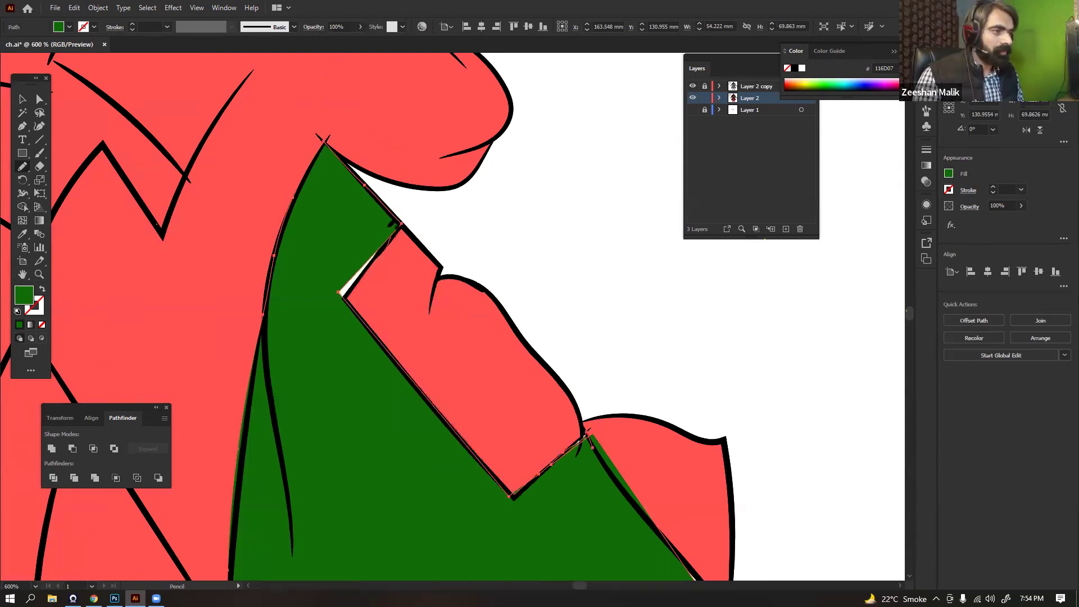
Add a green Pencil patch about 11 × 16.5 mm over the uncovered bulge on the right sleeve's outer edge
ctrl+click(655, 184)
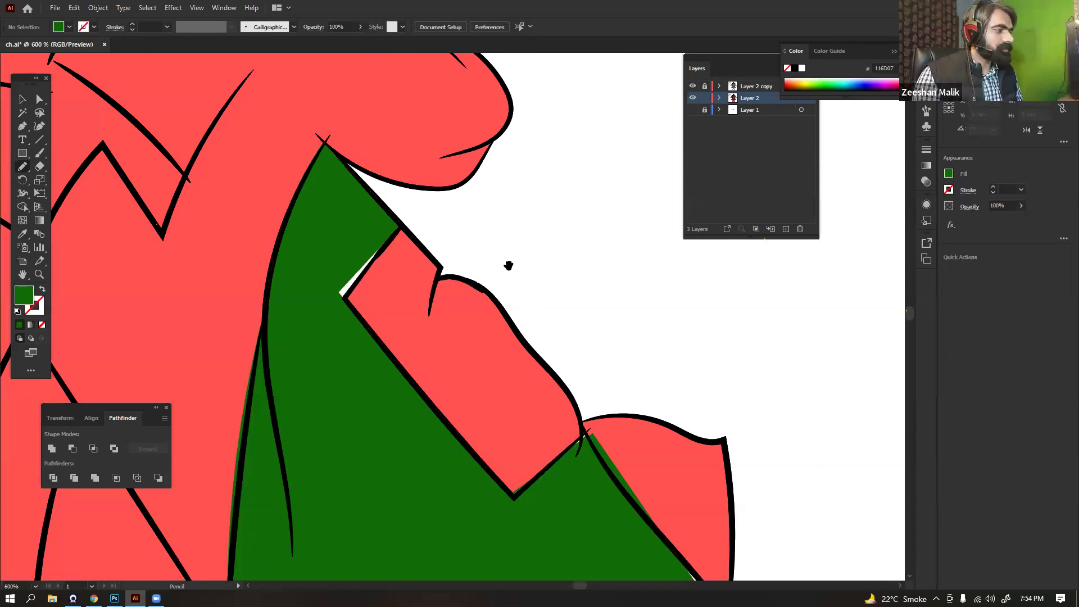
mouse_move(510, 317)
mouse_down()
mouse_move(491, 212)
mouse_move(460, 175)
mouse_up()
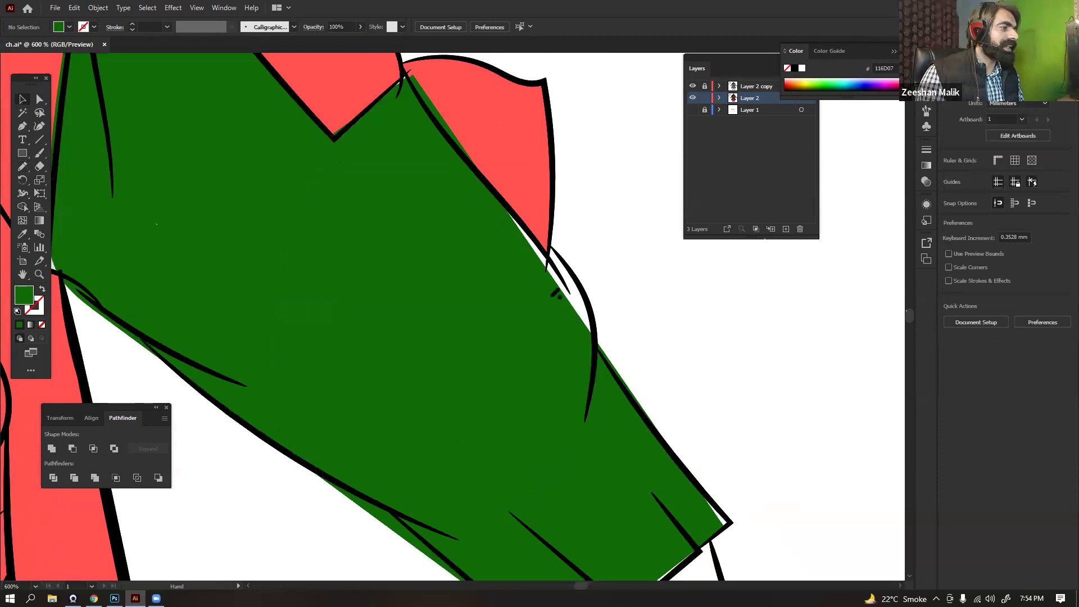
drag(516, 272, 472, 247)
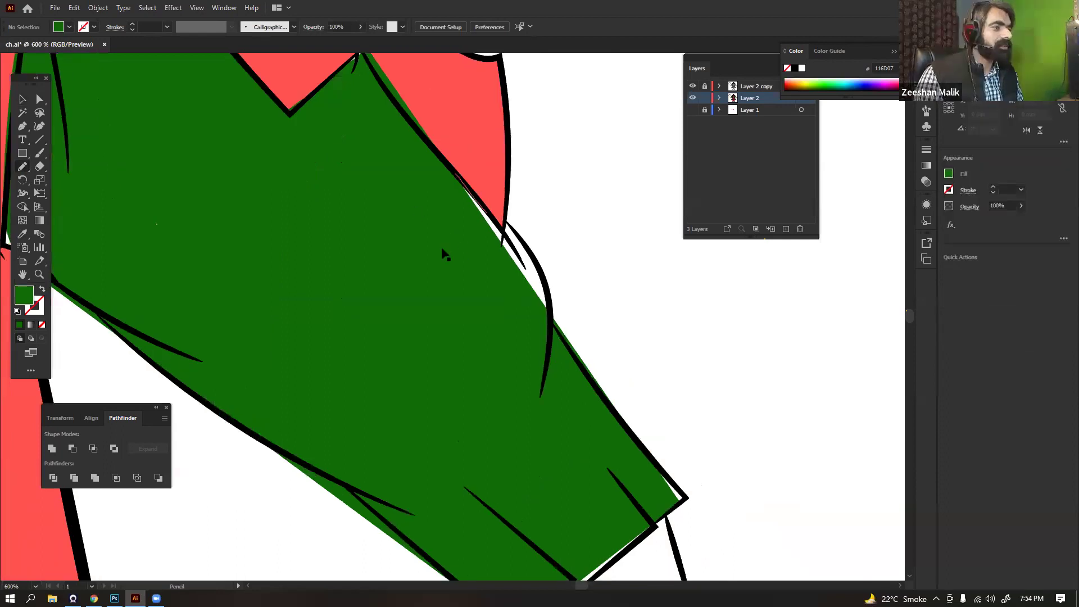
ctrl+click(460, 282)
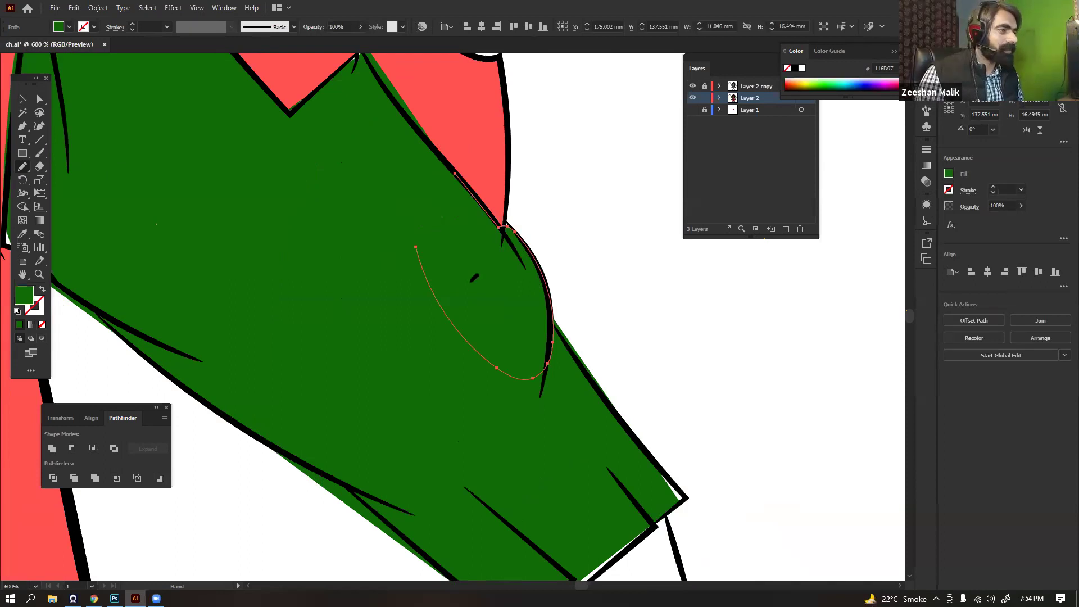
Redraw the green right sleeve's outer edge along the black line bordering the lower red sleeve piece
drag(513, 321, 579, 493)
key(v)
click(492, 303)
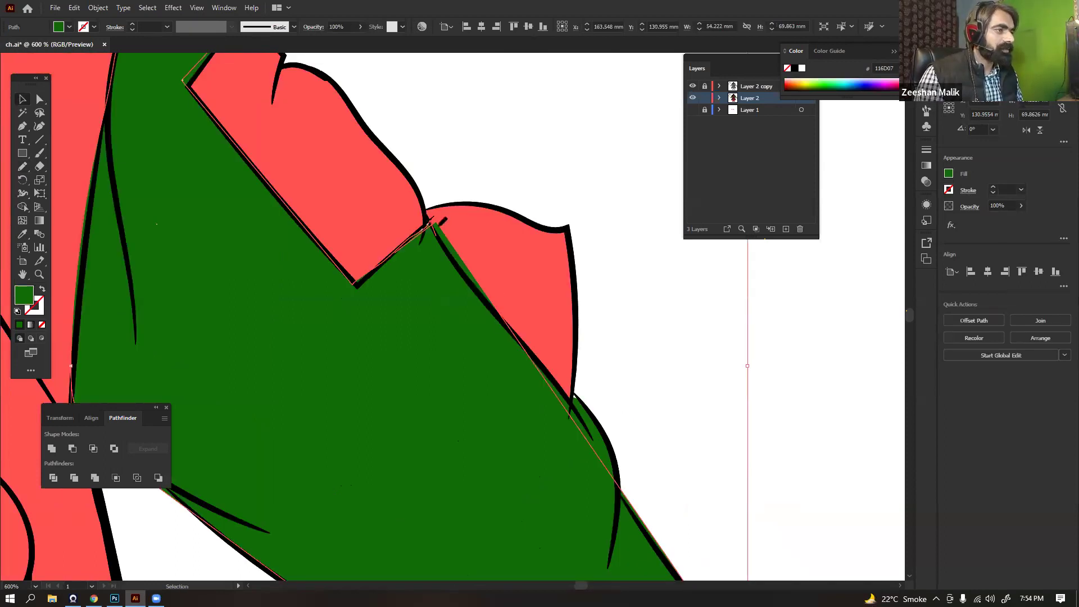
key(n)
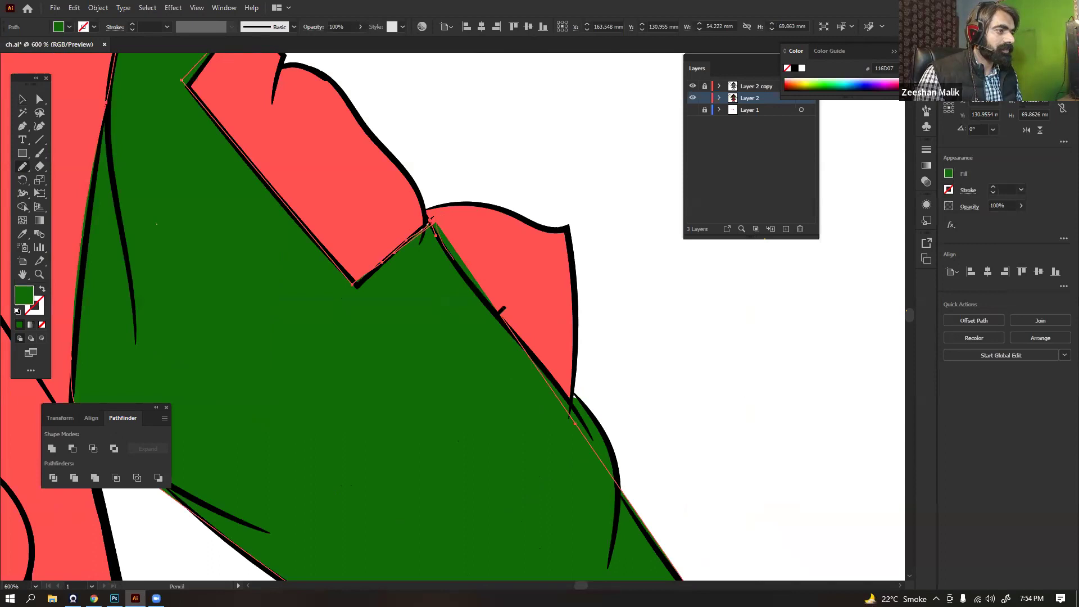
drag(498, 314, 507, 324)
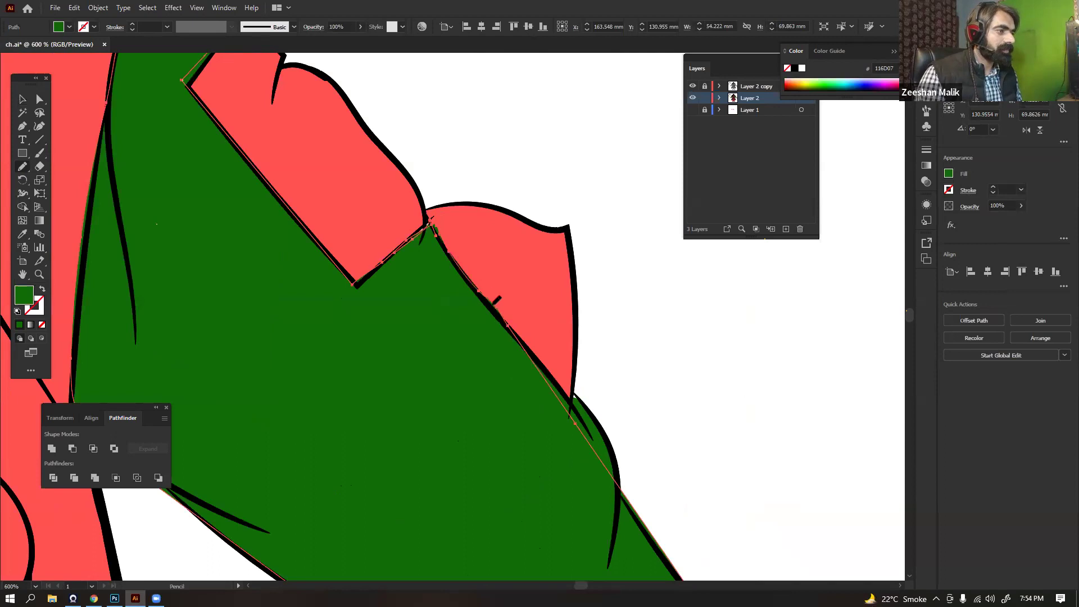
key(v)
click(622, 289)
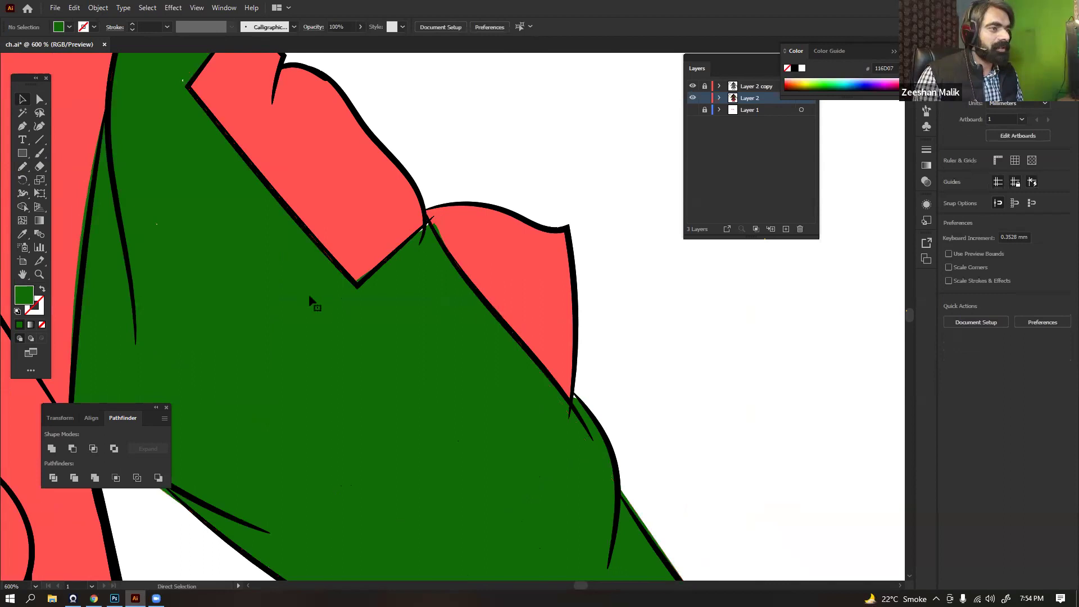
Recolour the face area with a light peach skin tone, FFC08D
key(ctrl+minus)
key(ctrl+minus)
key(ctrl+minus)
key(ctrl+minus)
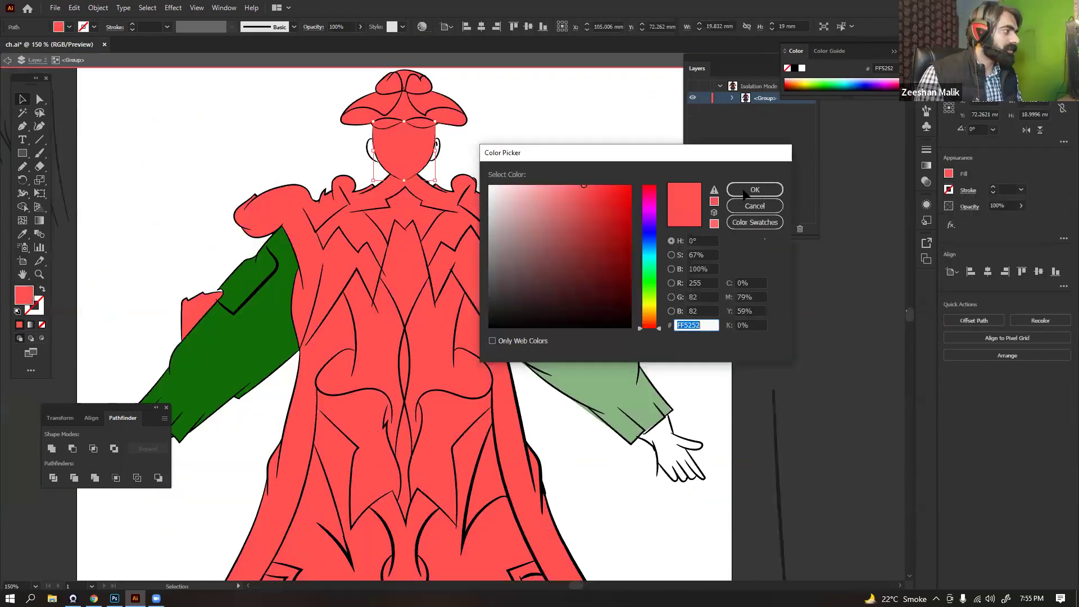
text(FFB361)
key(Return)
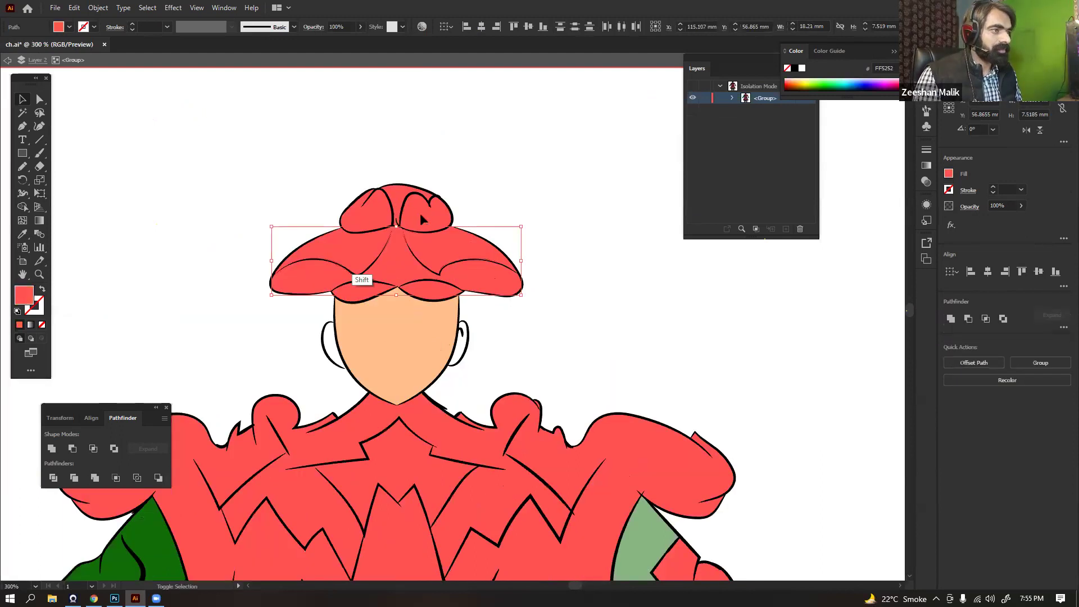
Select all the hat pieces and change their fill to dark brown
shift+click(375, 218)
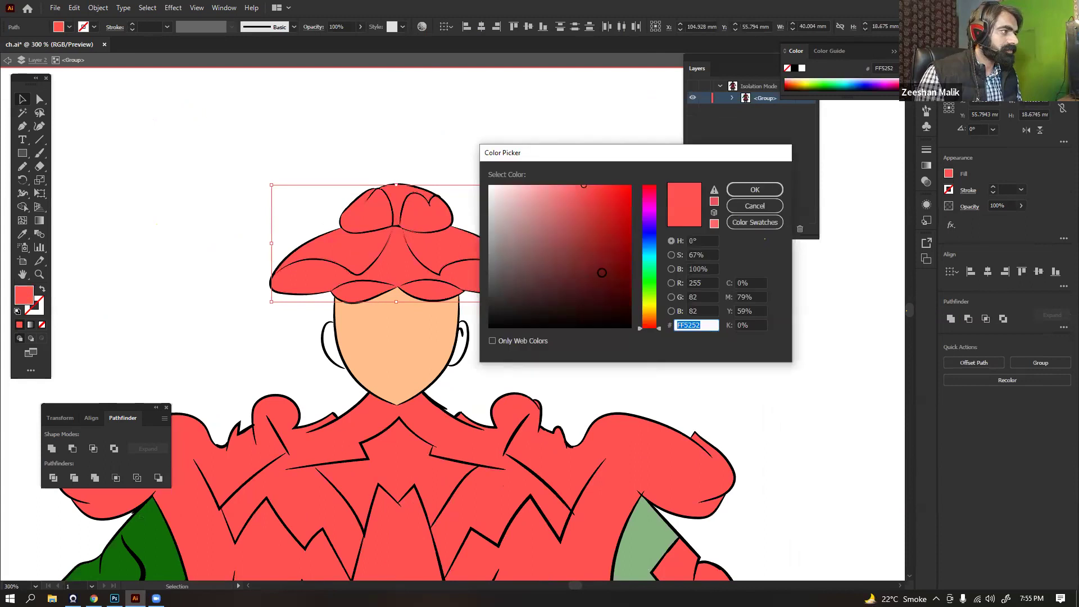
text(5B1212)
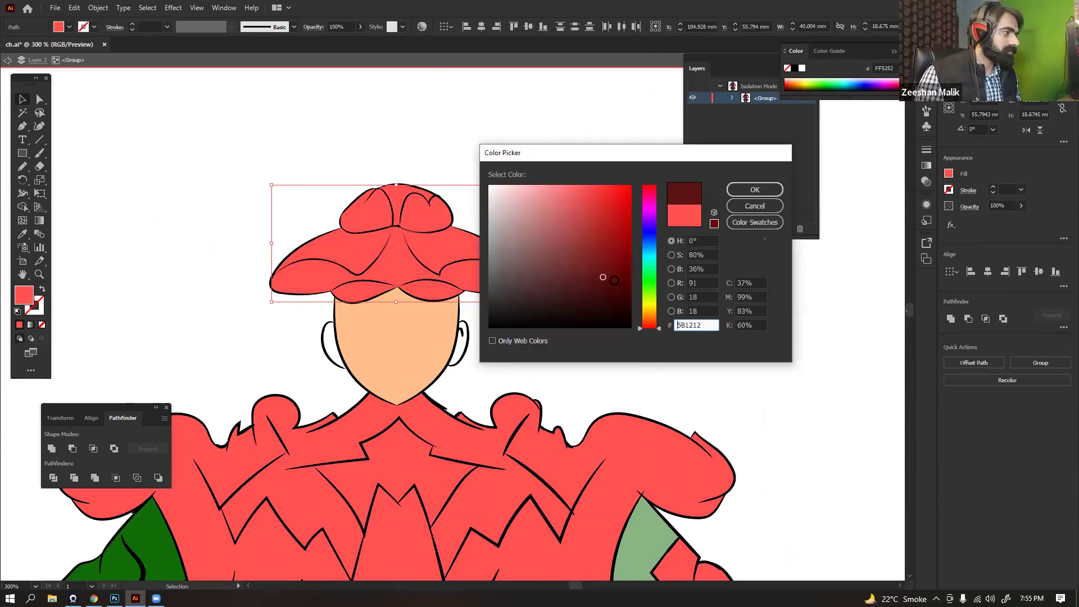
click(650, 323)
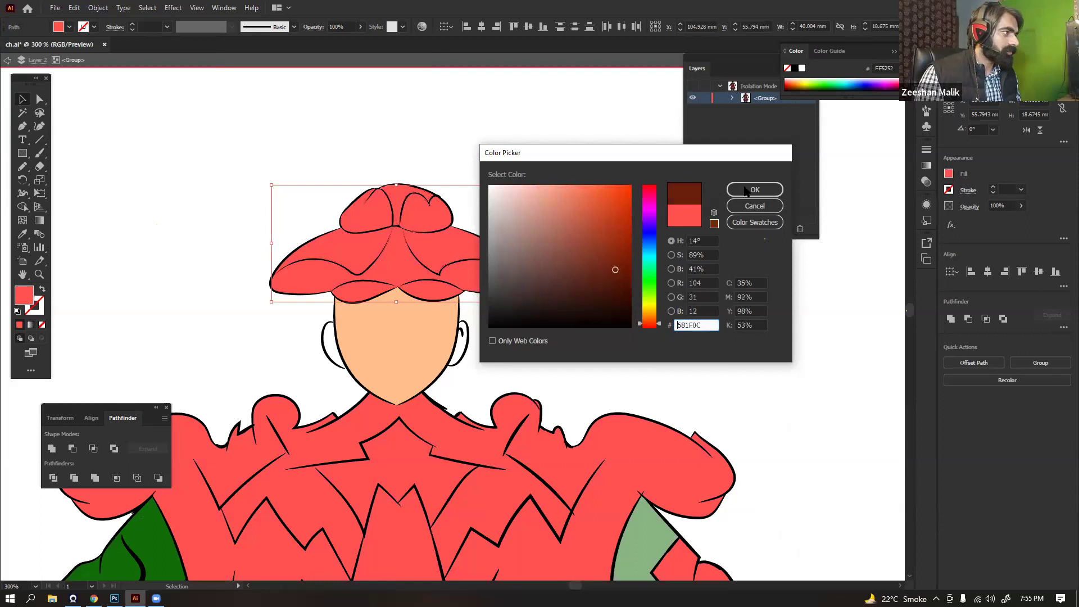
click(615, 269)
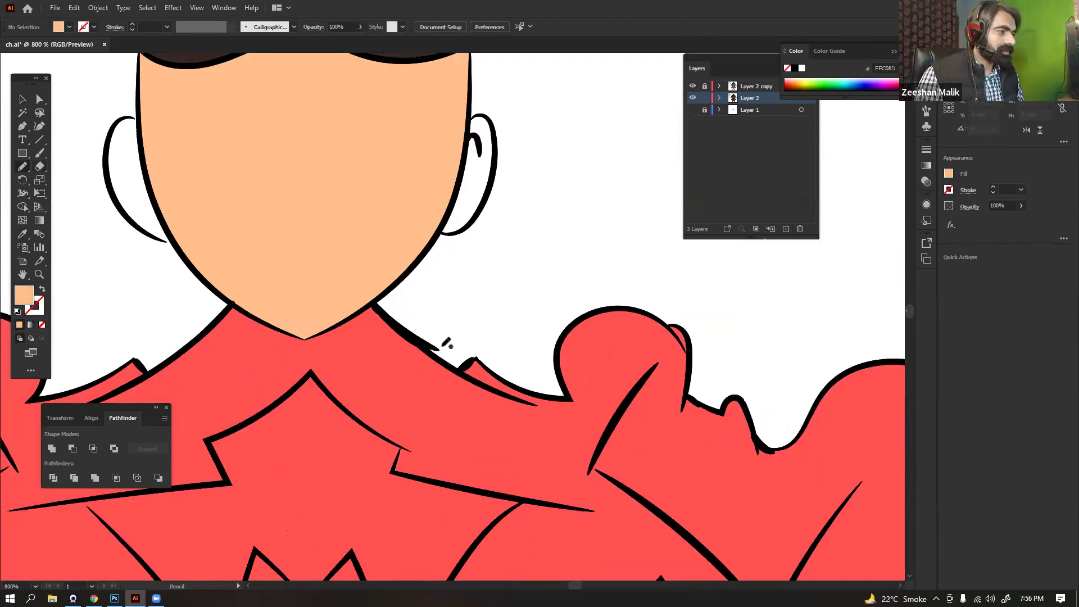
Fill both ears with freehand Pencil shapes in the face's skin tone, the right one about 3.3 × 7.4 mm
scroll(422, 211, up, 1)
drag(422, 210, 409, 309)
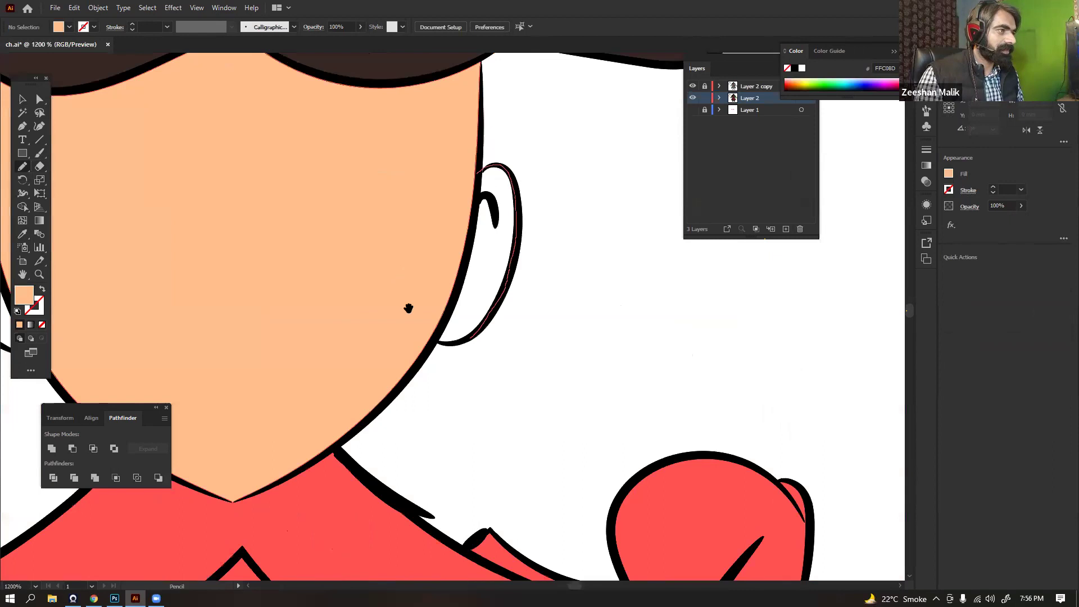
drag(471, 338, 480, 163)
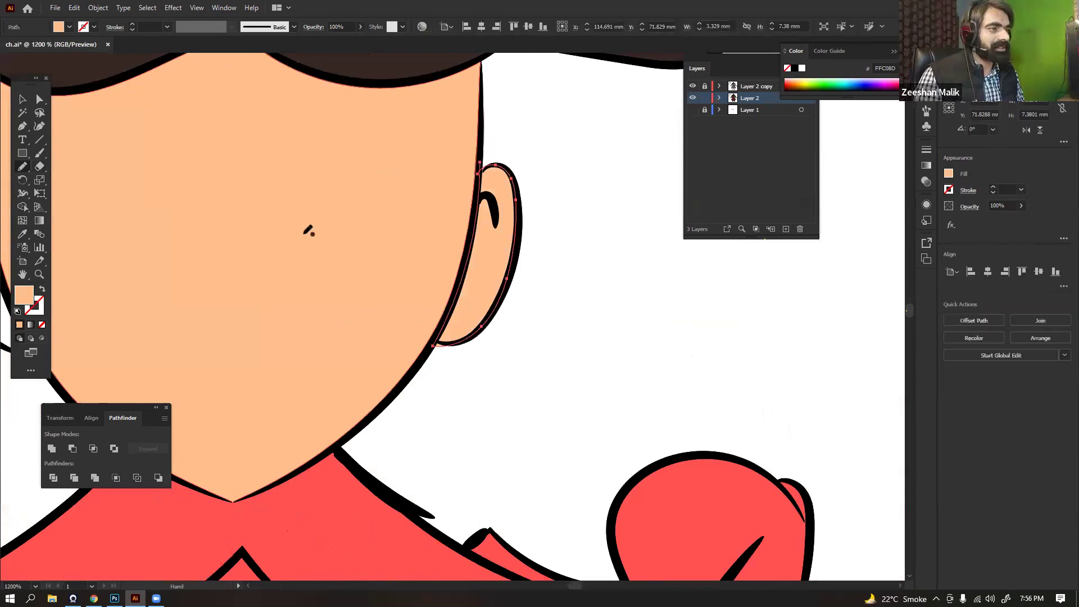
scroll(368, 361, left, 5)
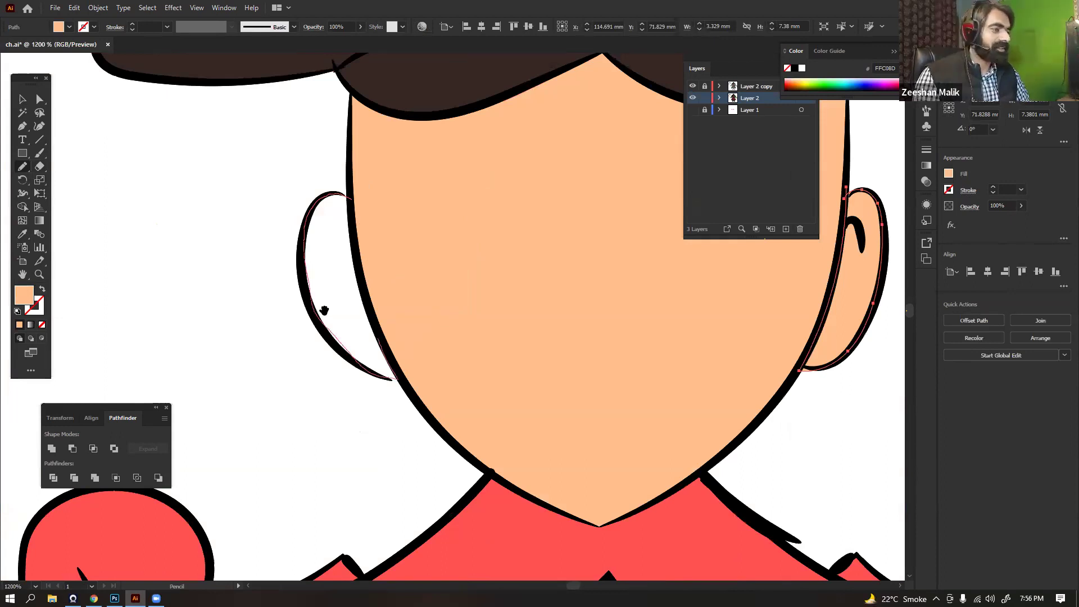
drag(378, 339, 351, 198)
ctrl+click(319, 362)
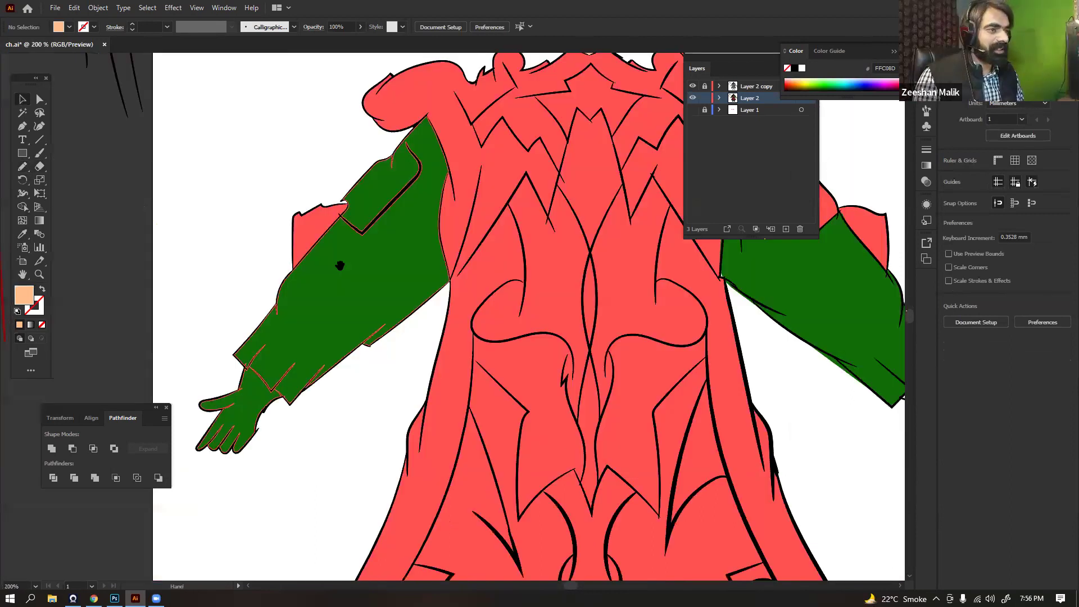
Fill the left hand with a freehand Pencil shape in skin tone FFC08D, following the fingers and the sleeve cuff
key(ctrl+plus)
key(ctrl+plus)
key(ctrl+plus)
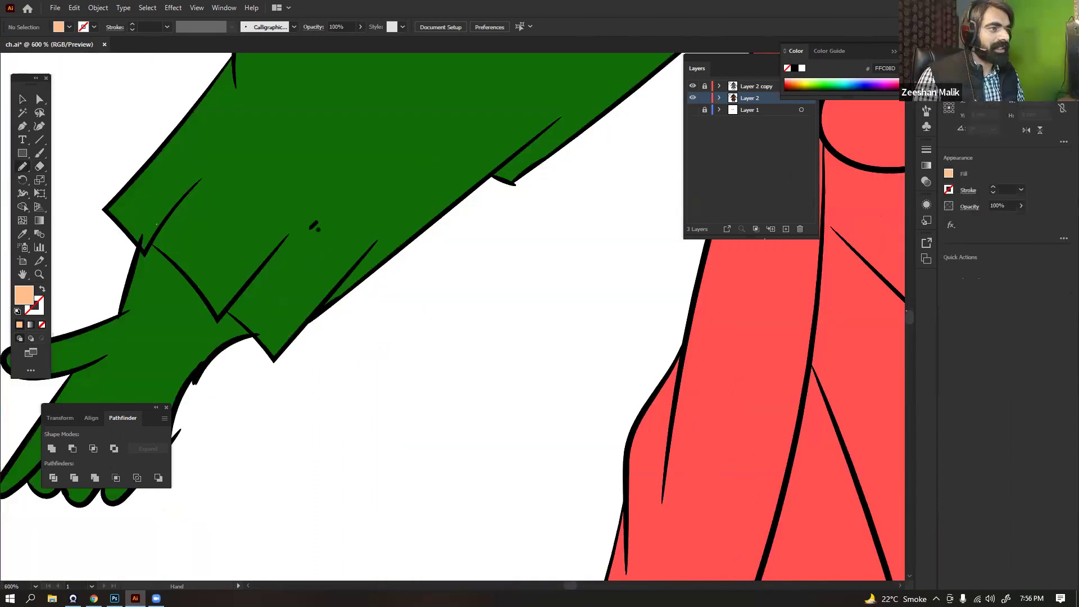
drag(260, 243, 315, 281)
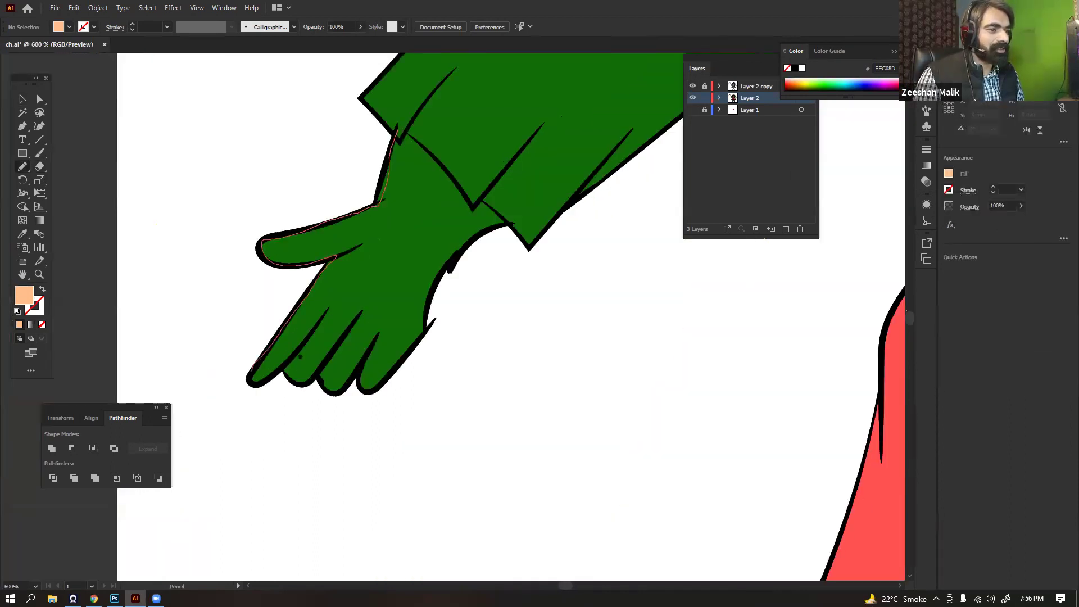
mouse_move(293, 368)
mouse_down()
mouse_move(324, 315)
mouse_move(289, 377)
mouse_move(330, 386)
mouse_move(369, 363)
mouse_up()
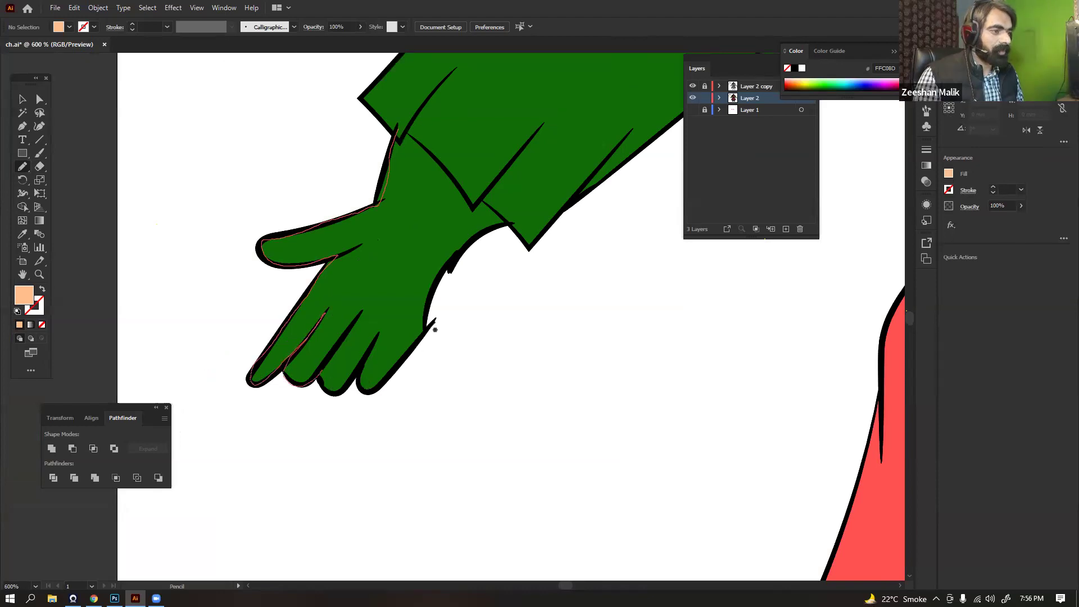
mouse_move(452, 263)
mouse_down()
mouse_move(500, 202)
mouse_move(462, 195)
mouse_up()
mouse_move(430, 148)
mouse_down()
mouse_move(413, 134)
mouse_move(384, 139)
mouse_up()
key(v)
click(348, 181)
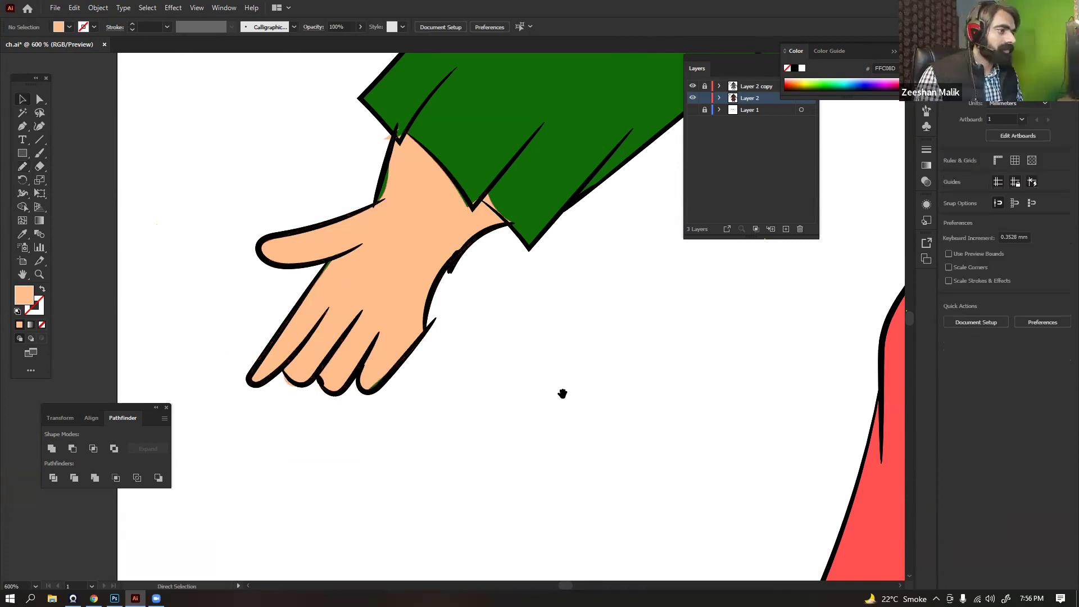
key(ctrl+1)
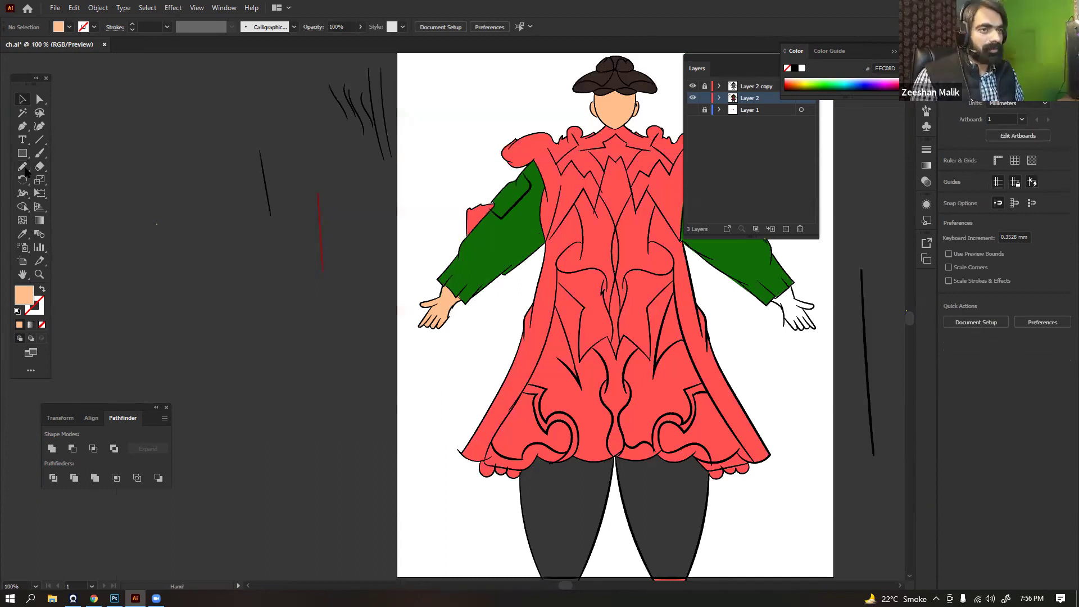
Fill the unfilled right hand with a skin-tone Pencil shape about 21 × 21 mm, traced along its black outline
key(ctrl+plus)
key(ctrl+plus)
key(ctrl+plus)
click(23, 167)
key(ctrl+plus)
key(ctrl+plus)
mouse_move(393, 182)
mouse_down()
mouse_move(492, 208)
mouse_move(438, 232)
mouse_move(520, 354)
mouse_move(482, 334)
mouse_move(452, 360)
mouse_move(433, 365)
mouse_move(412, 338)
mouse_move(411, 361)
mouse_move(385, 358)
mouse_move(330, 291)
mouse_move(312, 225)
mouse_move(258, 193)
mouse_move(340, 117)
mouse_move(372, 99)
mouse_up()
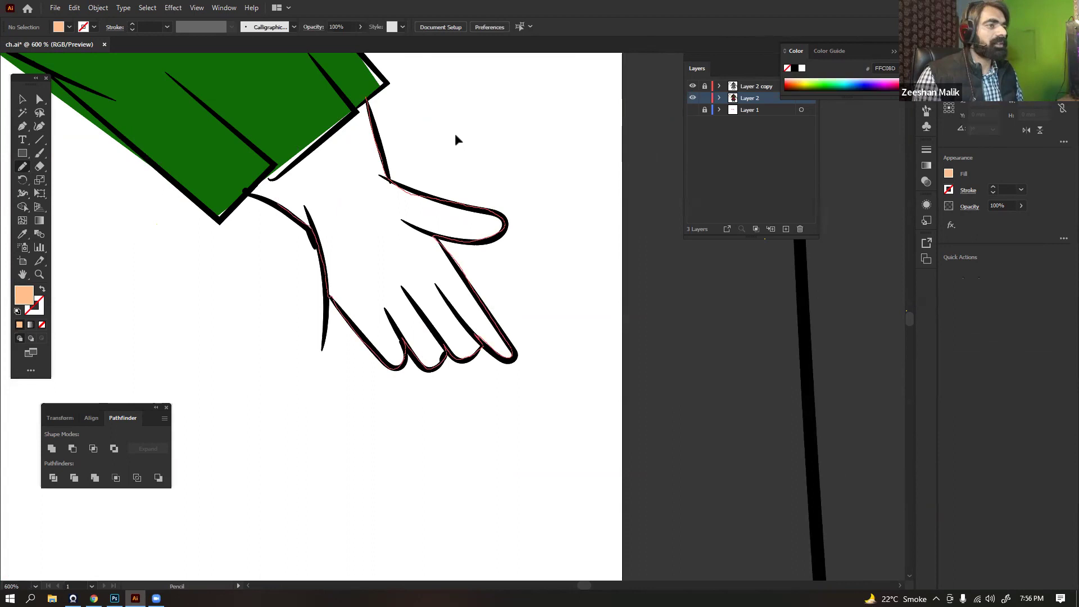
key(ctrl)
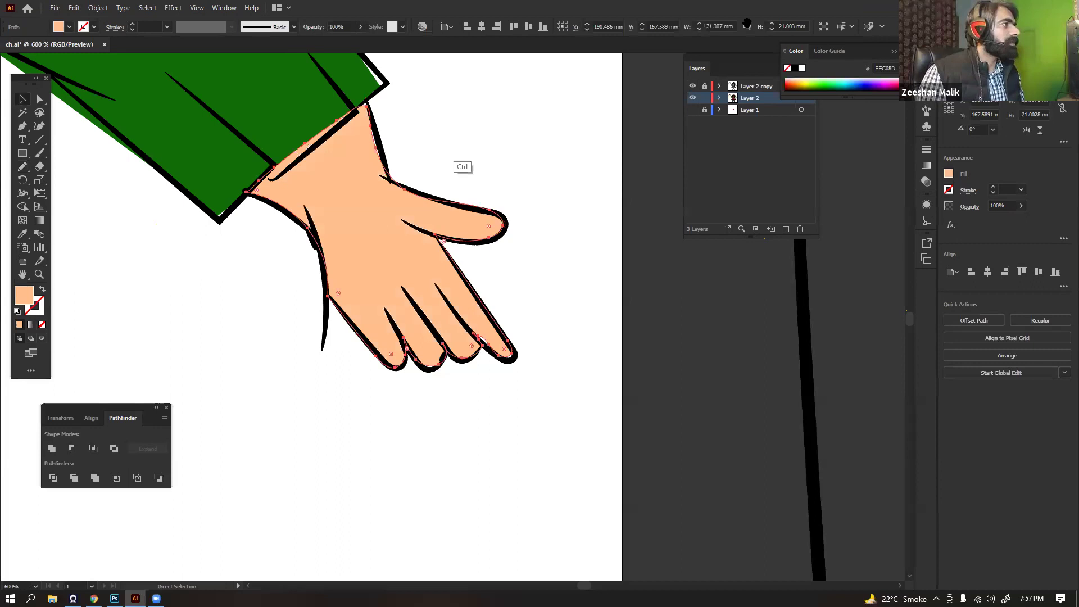
key(ctrl+1)
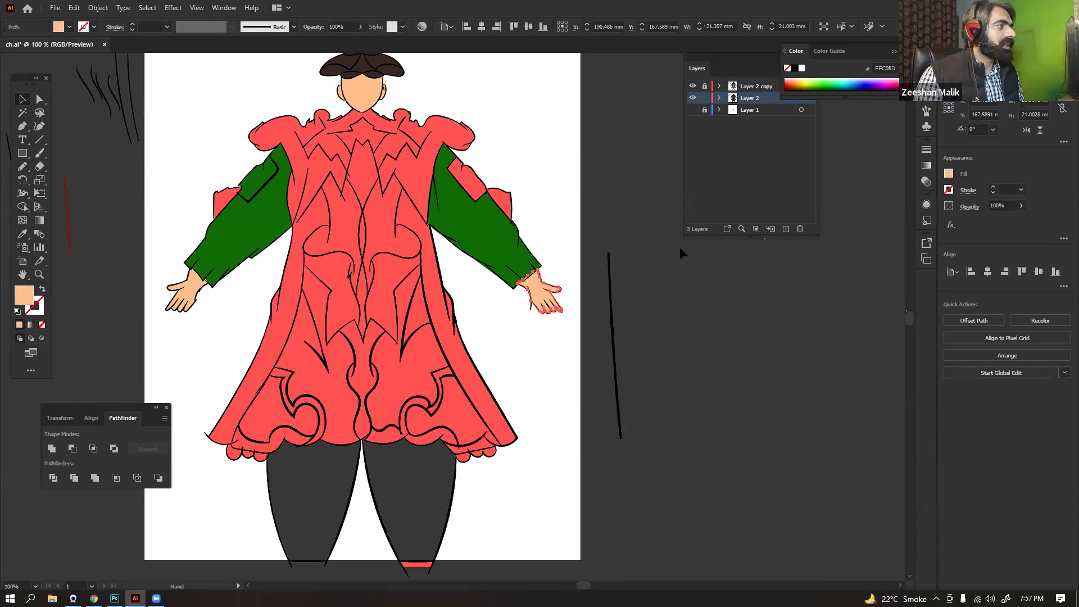
Lock Layer 2 and add a new layer directly above it for the shading
drag(679, 247, 696, 326)
click(705, 98)
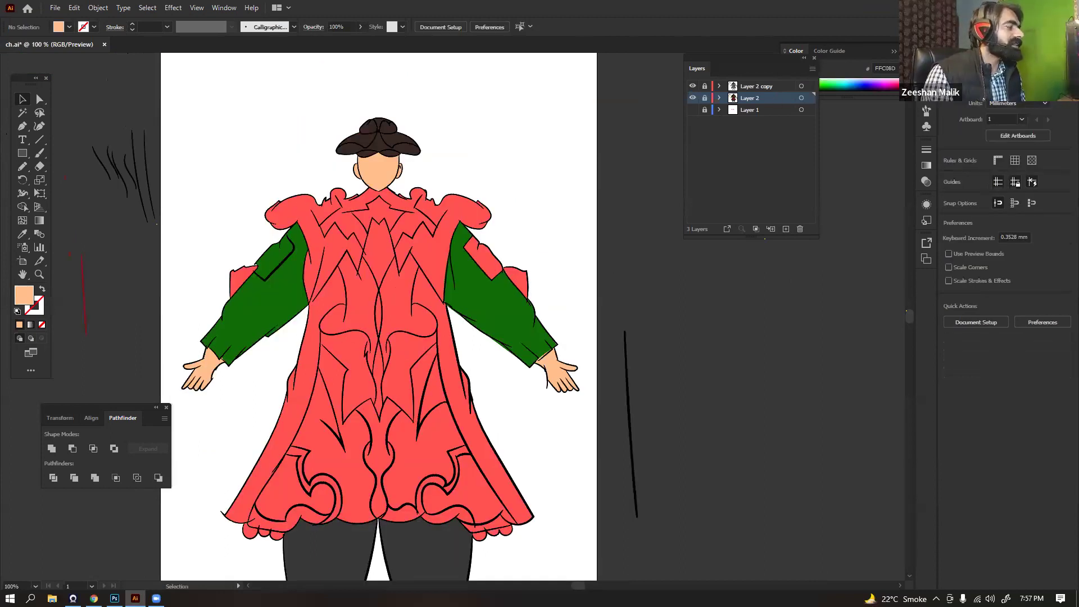
click(786, 229)
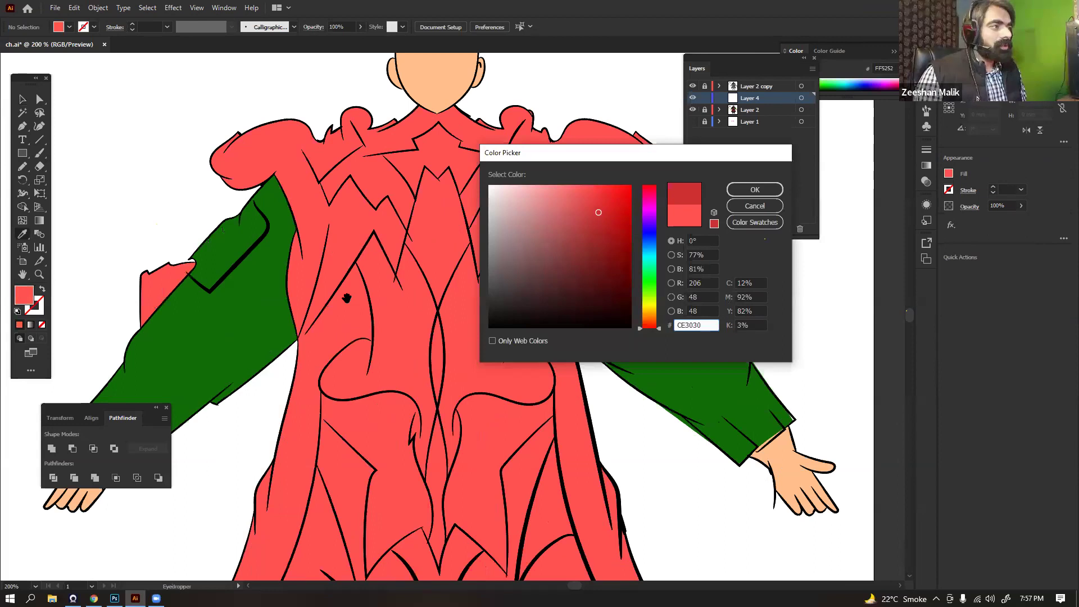
Set the fill to darker red CC2E2E and shade the left shoulder puff with a Pencil shape about 20 × 16.5 mm
key(Return)
key(n)
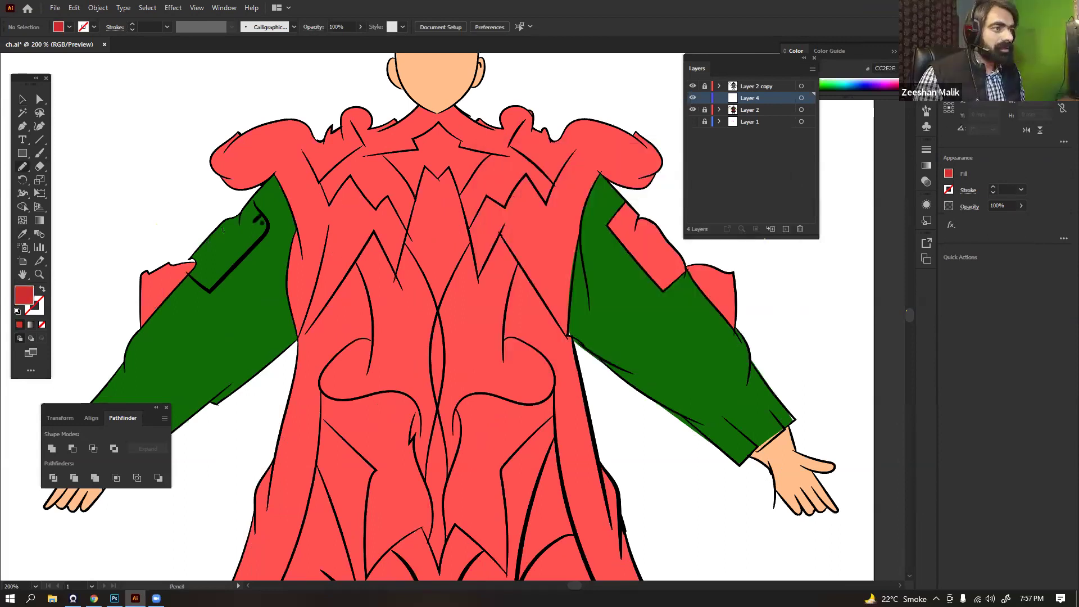
key(ctrl+equal)
key(ctrl+equal)
mouse_move(256, 222)
mouse_down()
mouse_move(299, 301)
mouse_move(412, 392)
mouse_up()
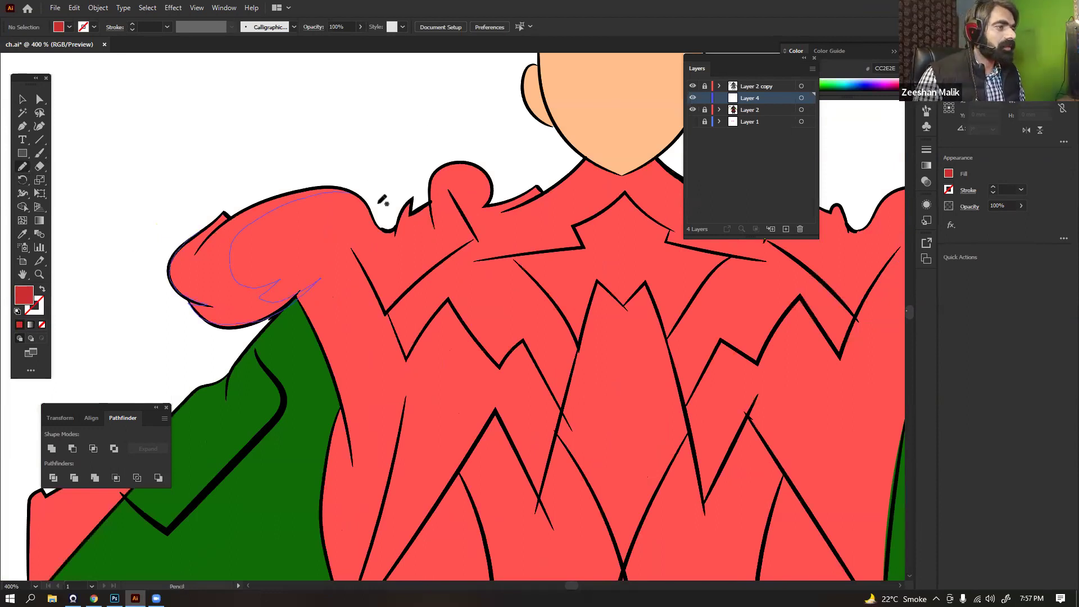
key(v)
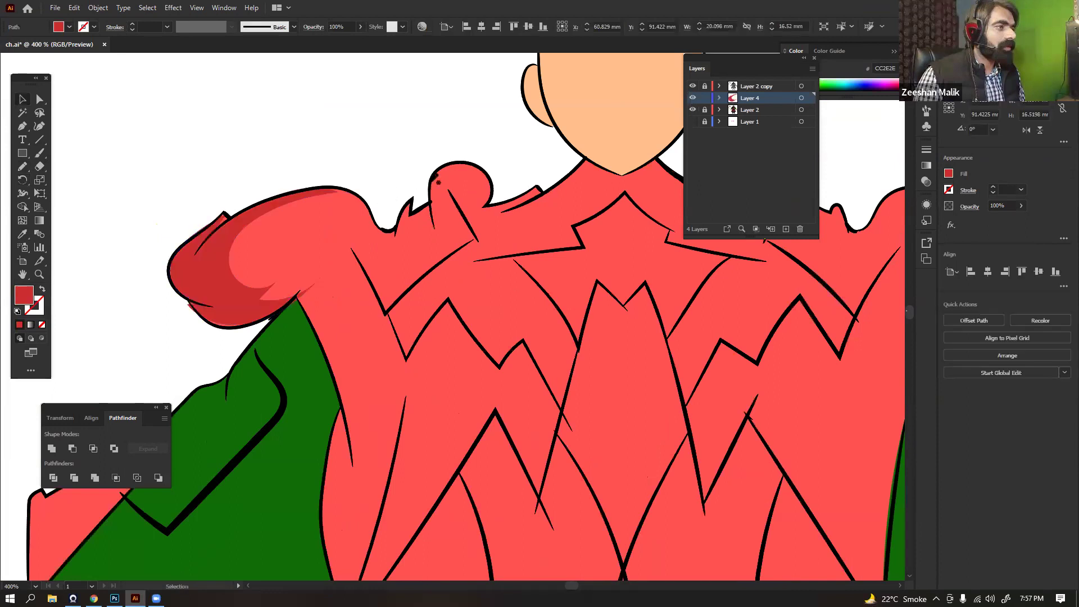
Shade both sides of the neck and the area above the left collar point with dark red Pencil shapes
mouse_move(568, 159)
mouse_down()
mouse_move(467, 138)
mouse_move(557, 170)
mouse_up()
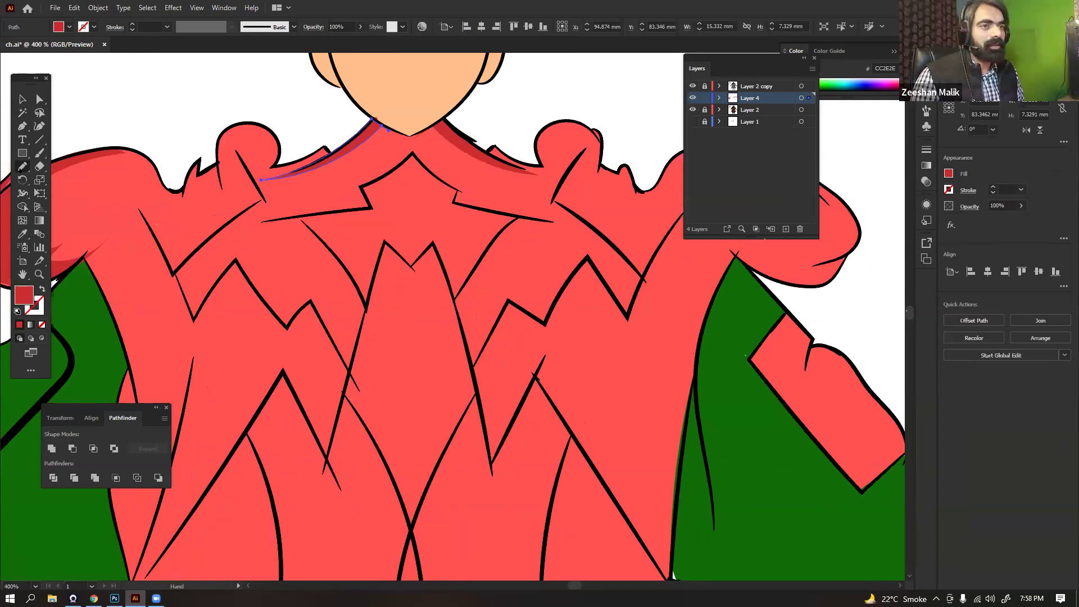
drag(540, 154, 533, 152)
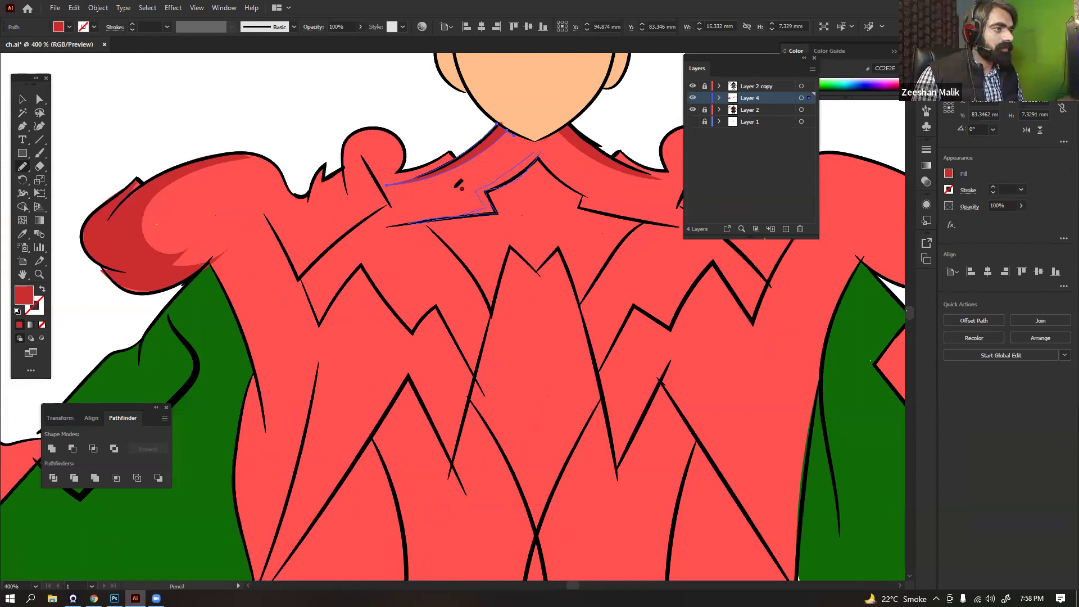
drag(393, 199, 442, 236)
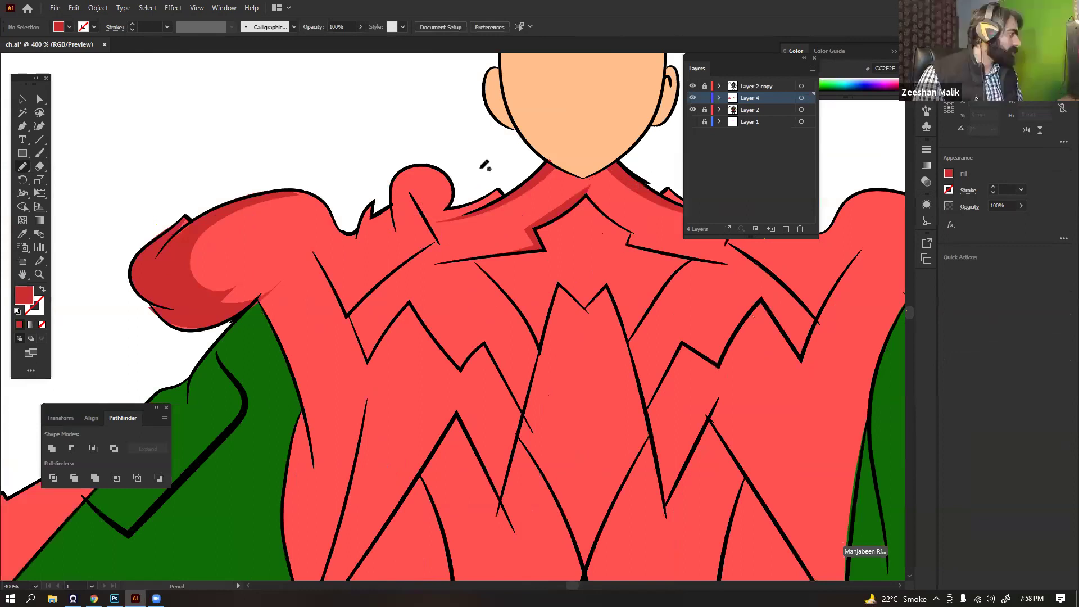
Shade the left round ruffle, about 8 × 7.3 mm, and the diagonal fold below it, about 14 × 11.5 mm
drag(453, 192, 451, 193)
drag(463, 176, 504, 104)
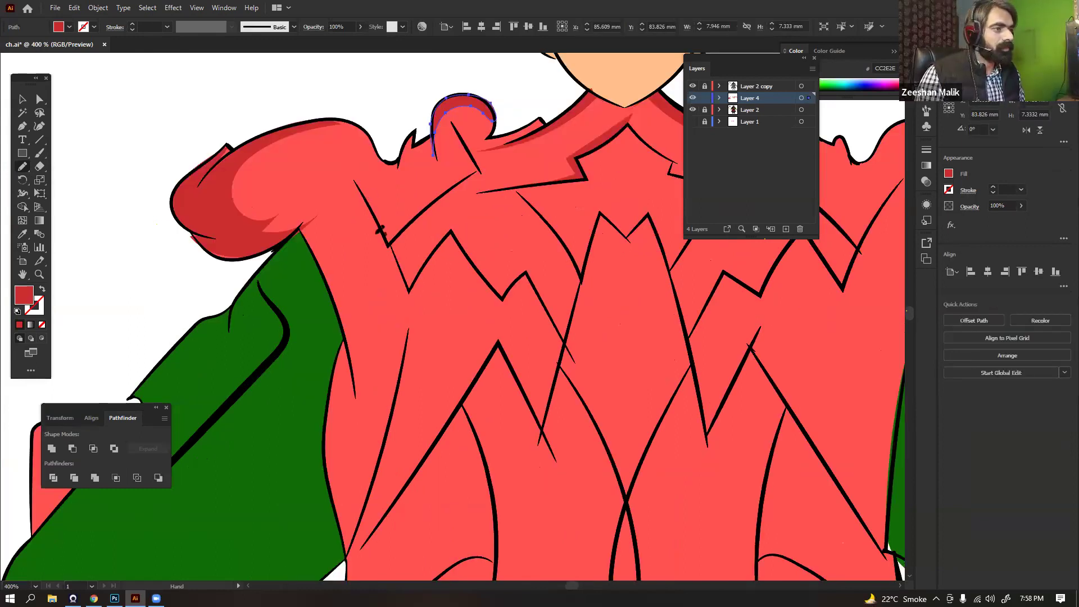
drag(377, 233, 368, 203)
ctrl+click(473, 244)
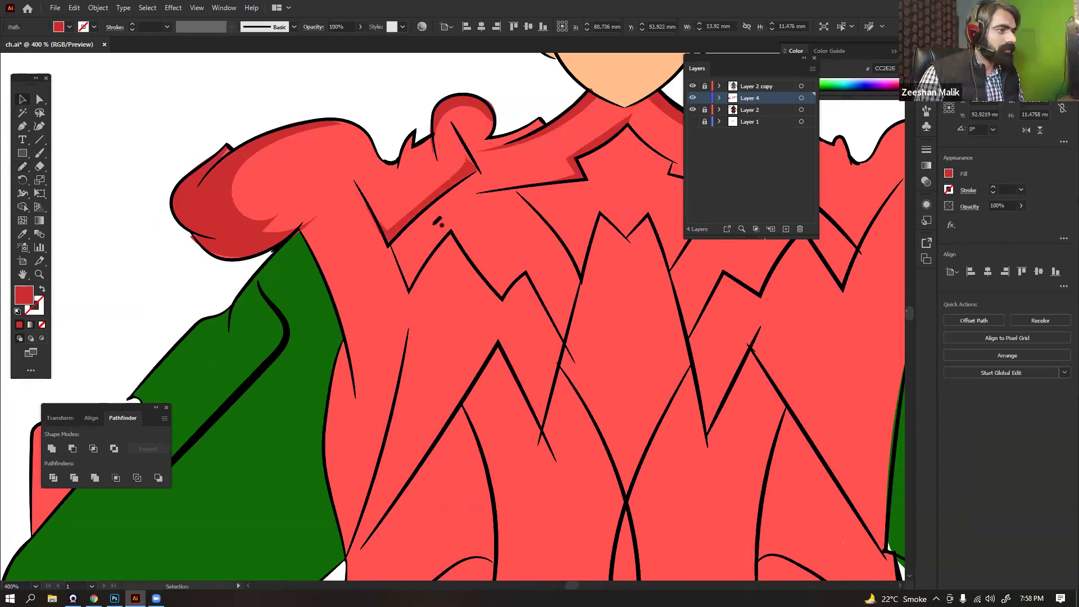
Shade the left chest zigzag line, about 20.5 × 14.7 mm, and the coat edge beside the left green sleeve
drag(401, 183, 366, 147)
drag(357, 209, 529, 304)
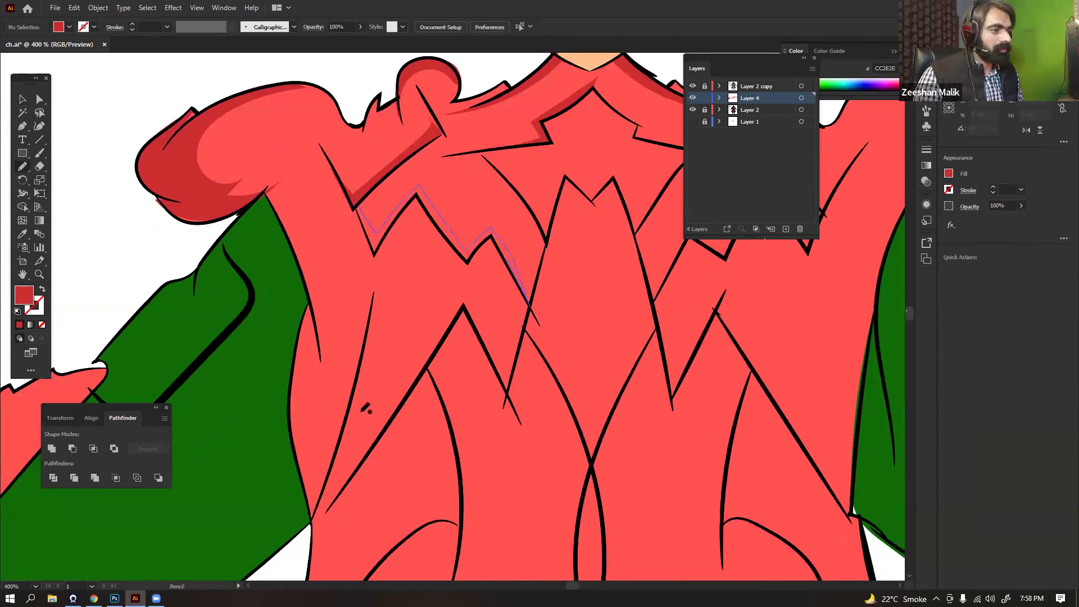
mouse_move(361, 412)
mouse_down()
mouse_move(347, 313)
mouse_move(368, 228)
mouse_move(328, 138)
mouse_up()
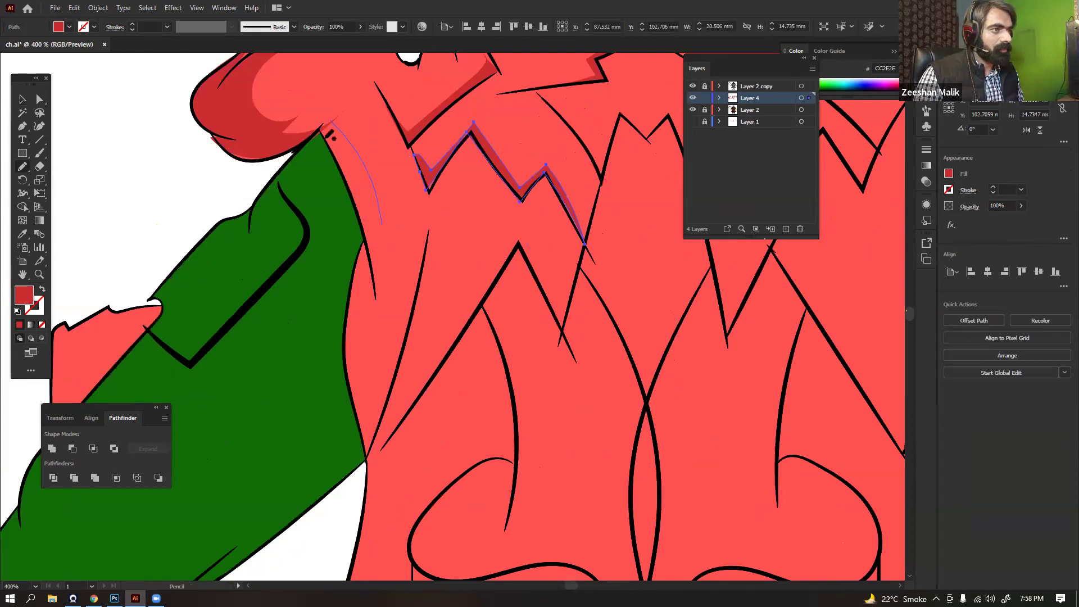
key(v)
click(216, 213)
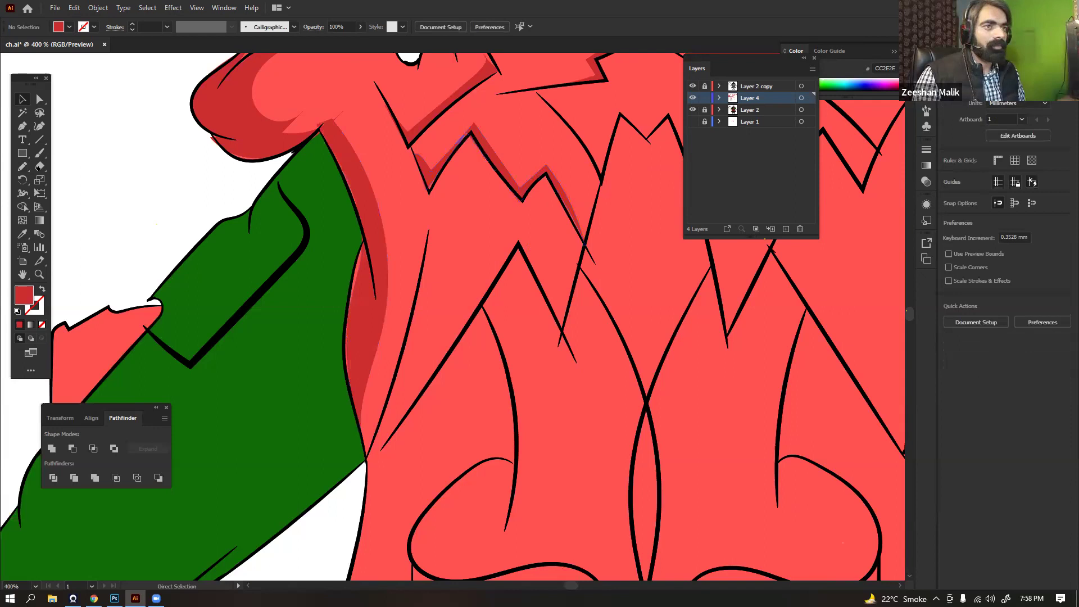
Shade the outer edge and underside of the right shoulder puff with a dark red Pencil shape
key(ctrl+minus)
key(ctrl+minus)
key(ctrl+minus)
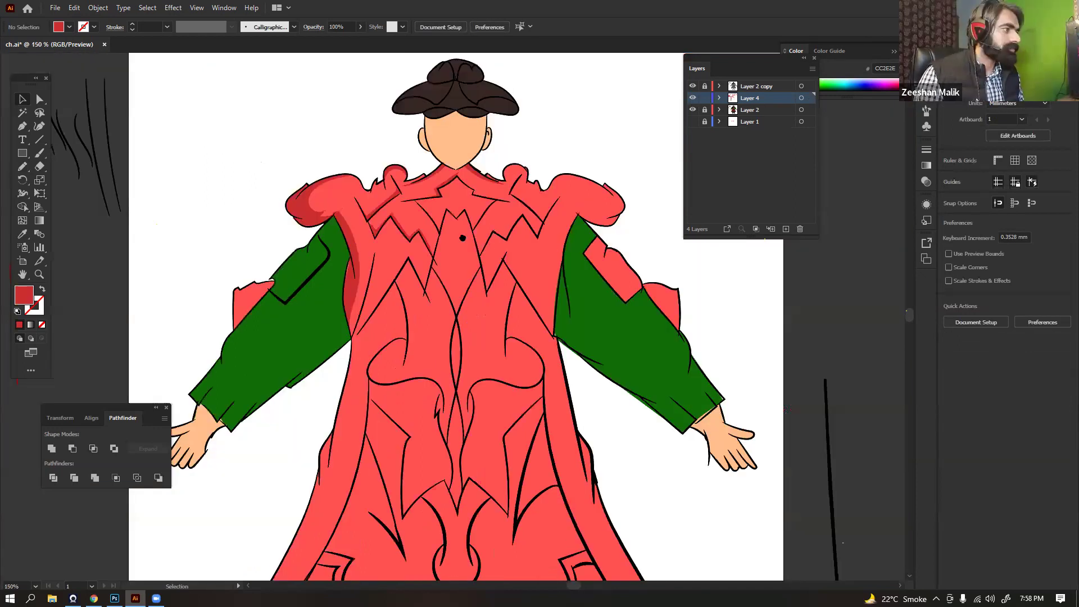
key(ctrl+plus)
key(ctrl+plus)
key(ctrl+plus)
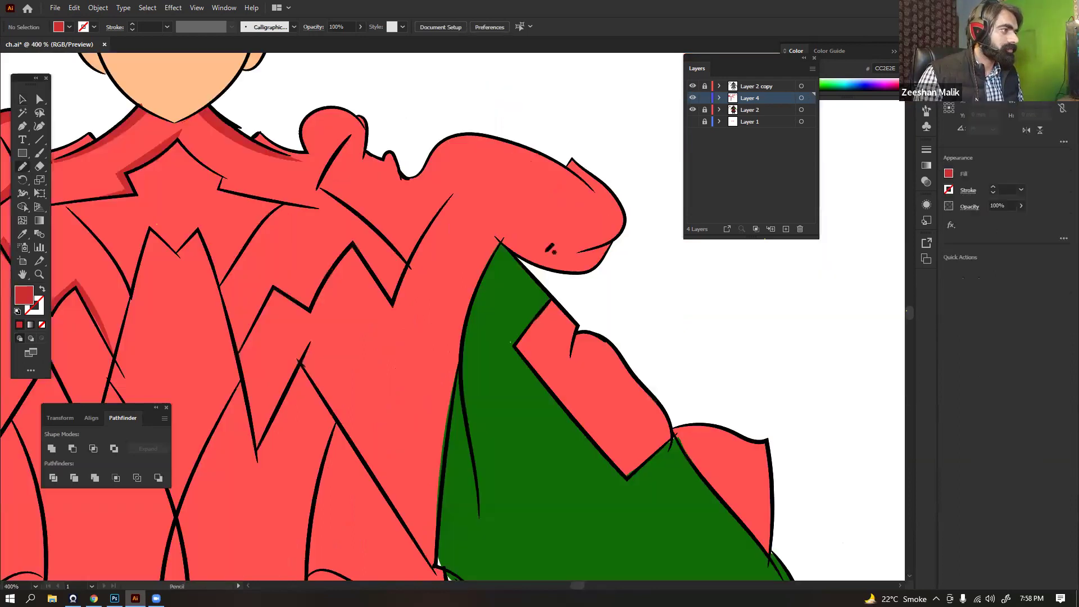
mouse_move(544, 253)
mouse_down()
mouse_move(607, 254)
mouse_move(627, 207)
mouse_move(578, 158)
mouse_up()
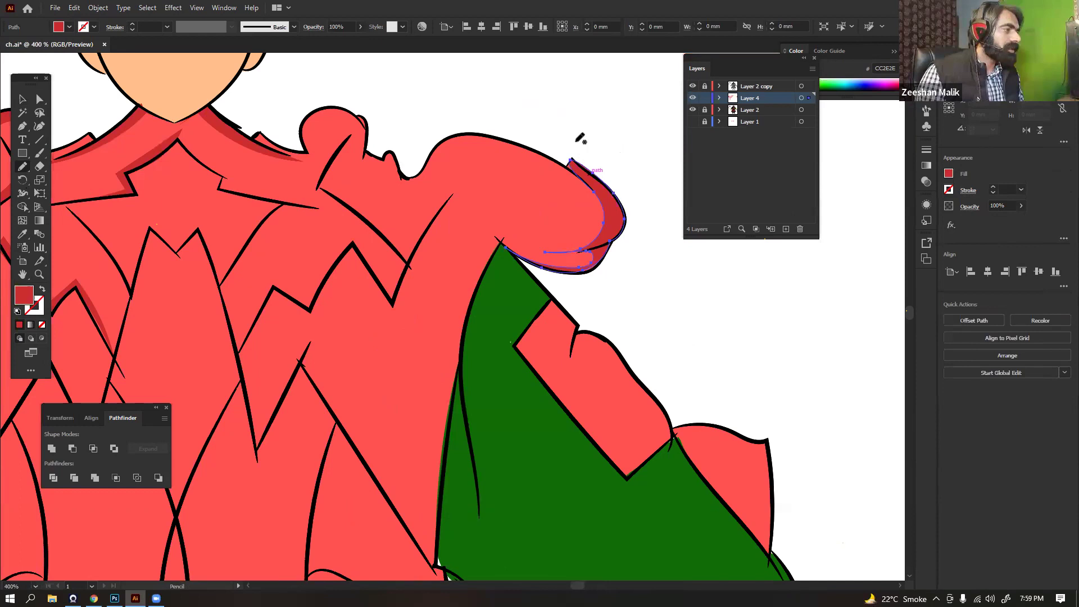
key(ctrl+shift+a)
Shade the inner upper edge of the right shoulder puff with a Pencil shape about 20 × 12.8 mm
drag(428, 170, 498, 179)
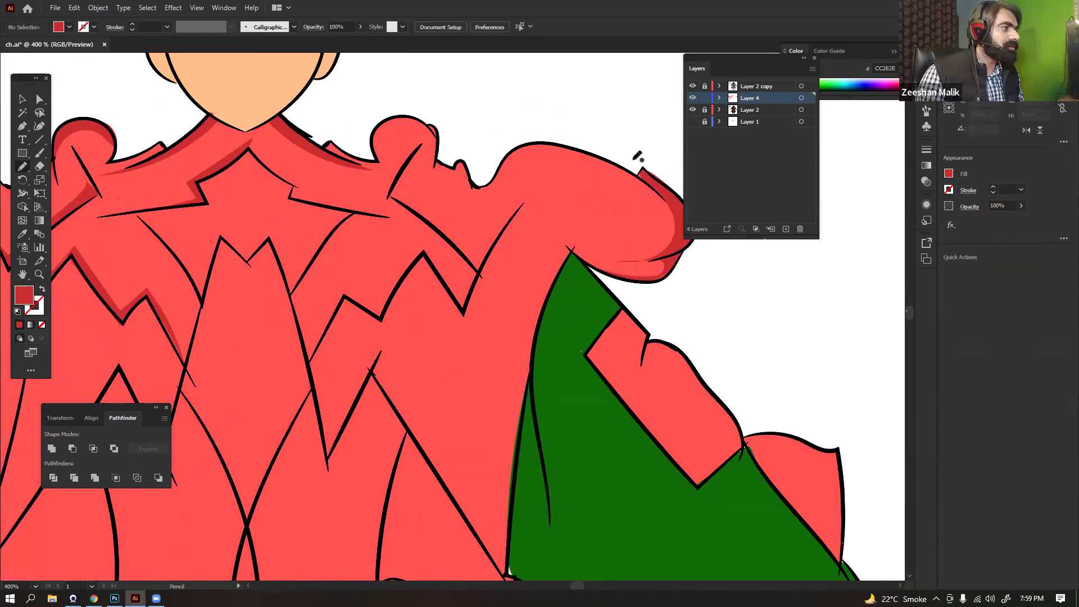
drag(611, 120, 604, 103)
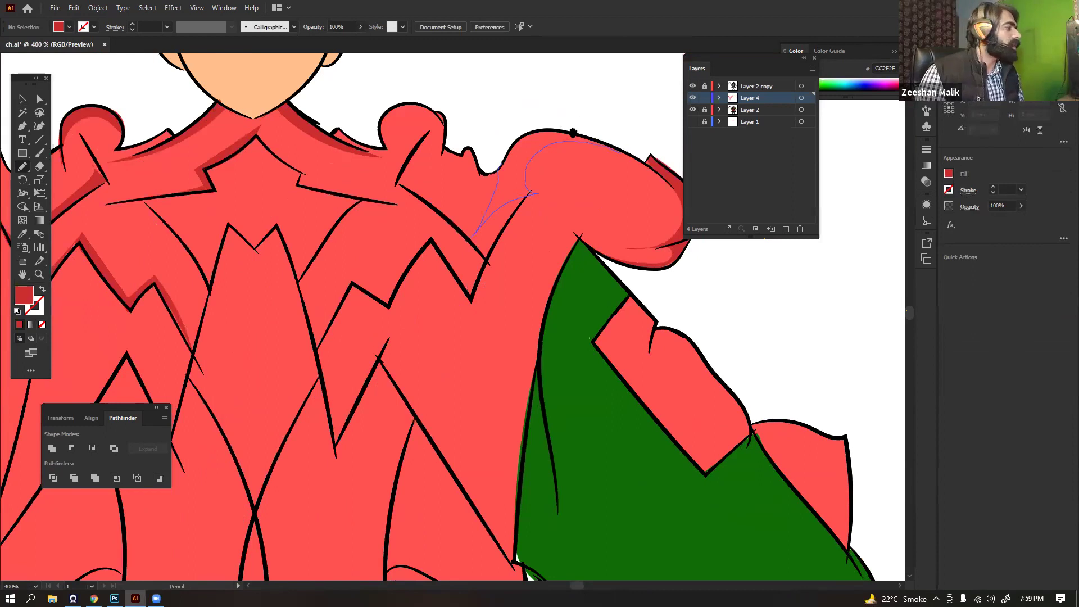
drag(549, 135, 576, 139)
key(v)
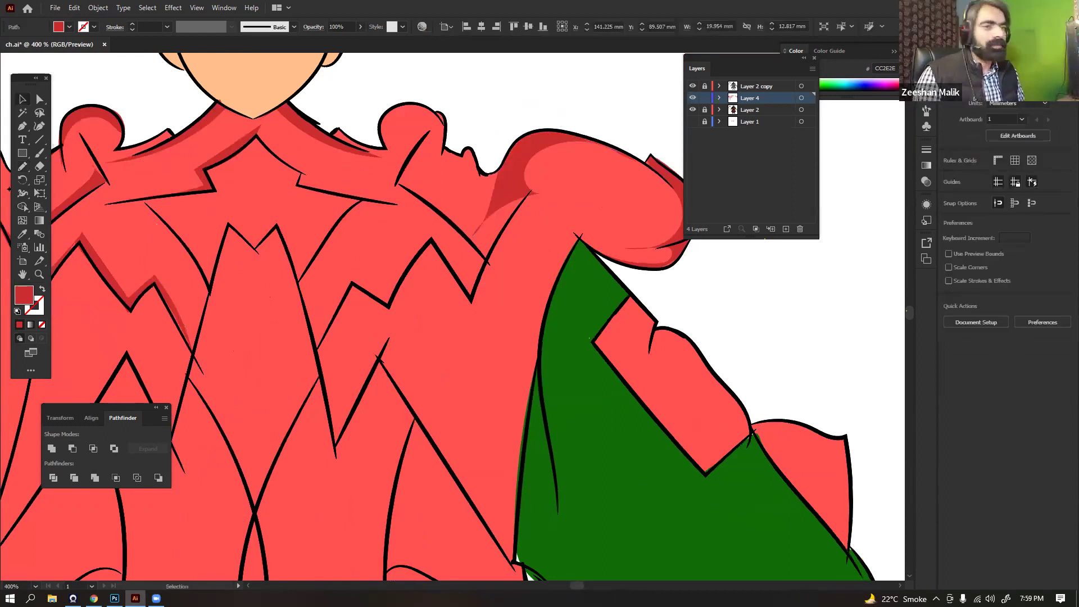
Shade the dip below the small frill between the right round ruffle and the right shoulder puff
drag(444, 152, 483, 162)
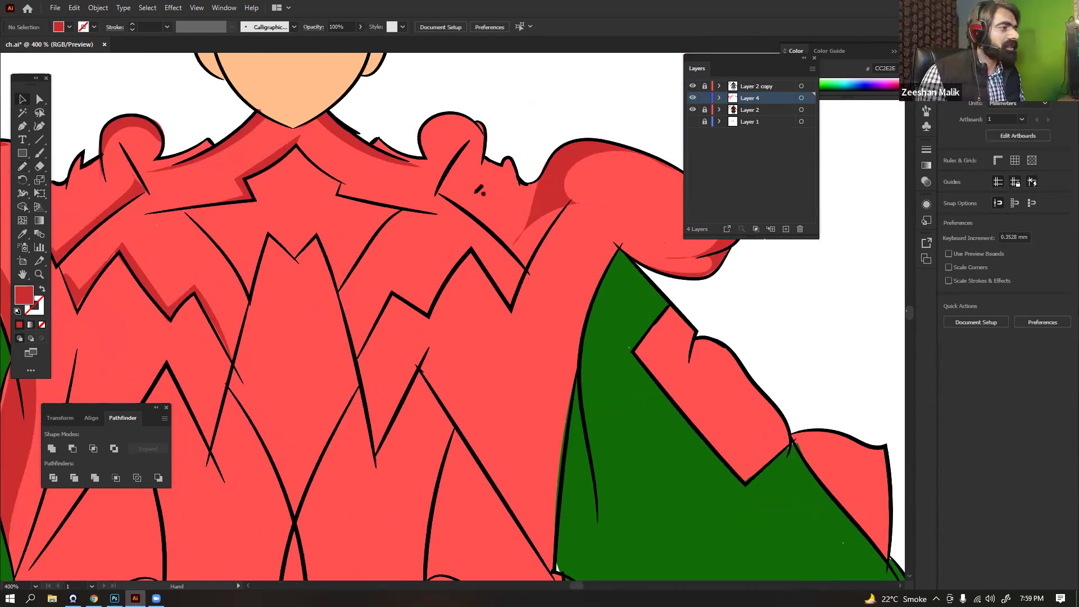
key(n)
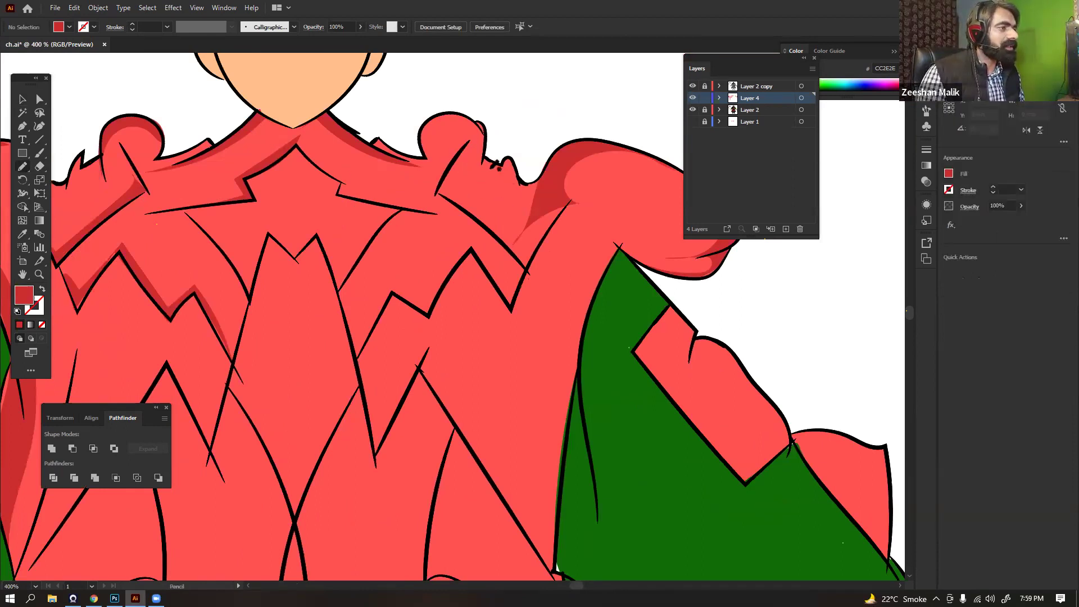
drag(533, 104, 516, 115)
drag(461, 172, 528, 201)
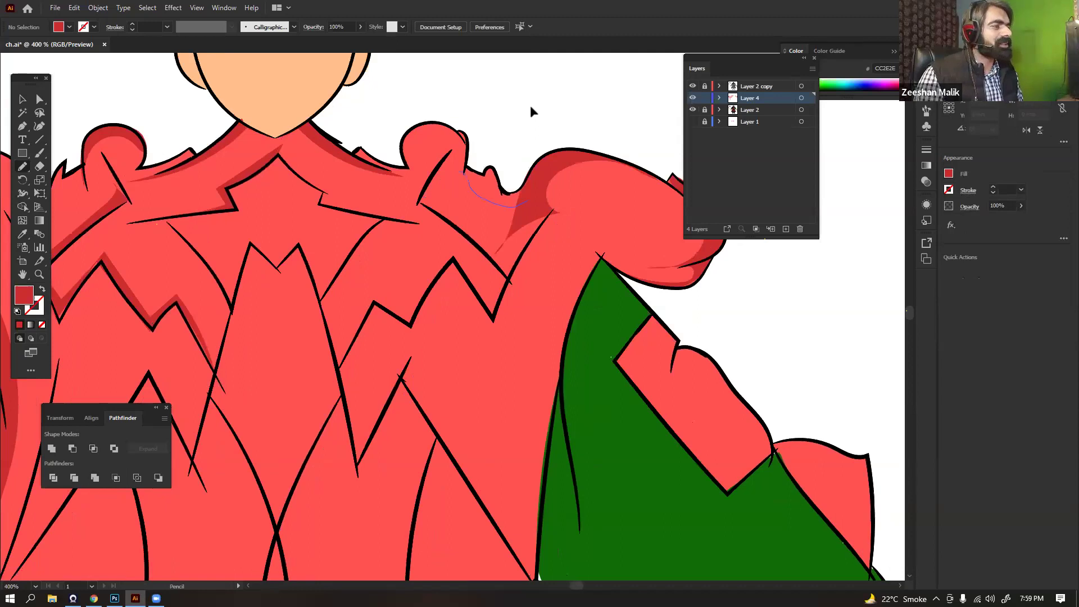
key(v)
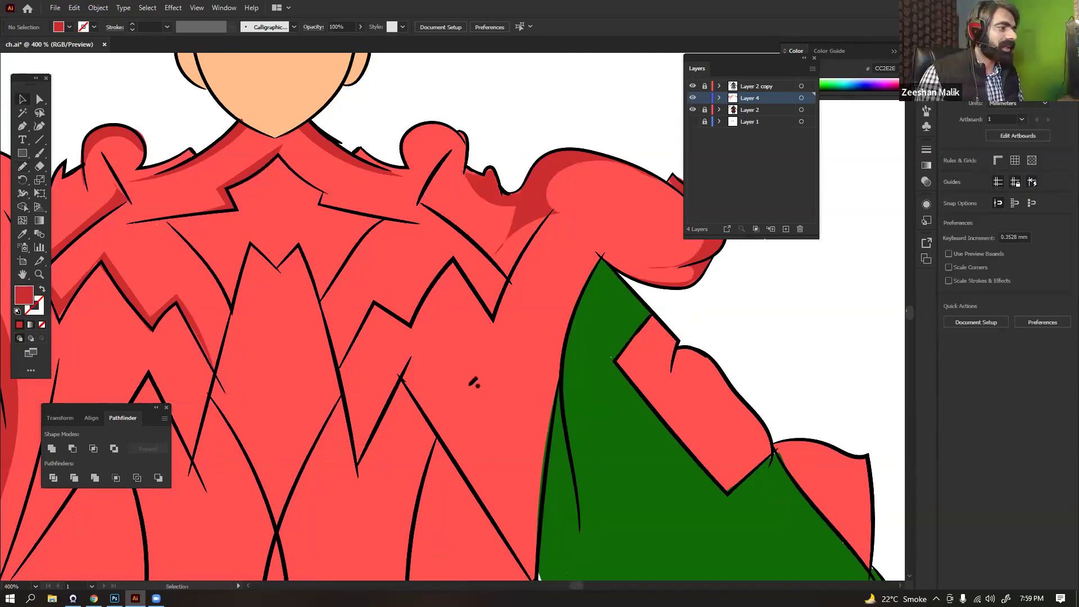
Shade the diagonal fold below the right shoulder puff, about 7.7 × 13.9 mm, and the coat edge beside the right sleeve
scroll(526, 224, up, 2)
key(n)
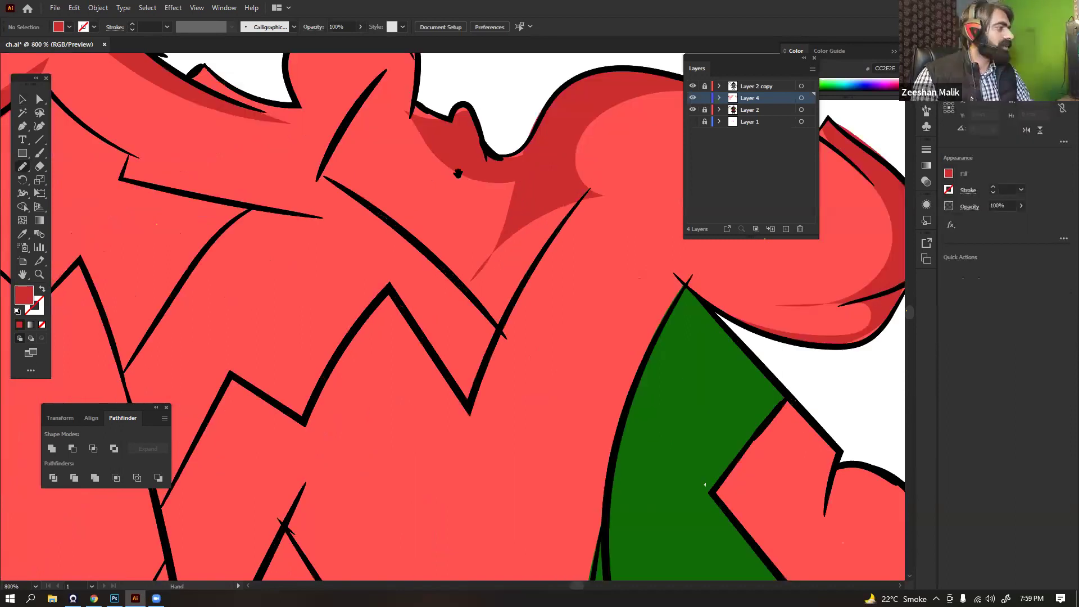
drag(592, 181, 467, 409)
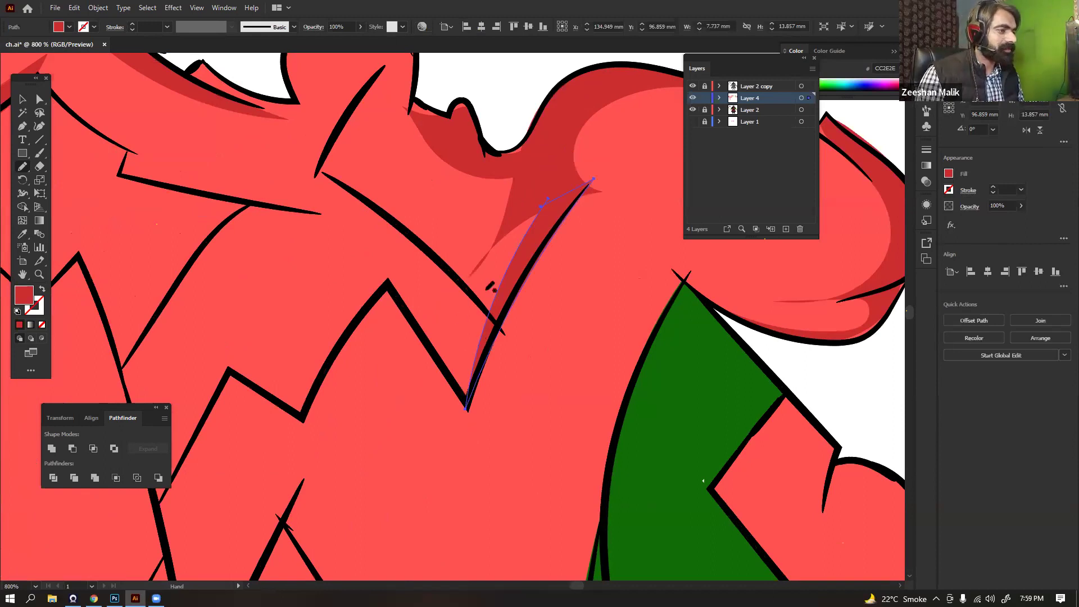
key(ctrl+minus)
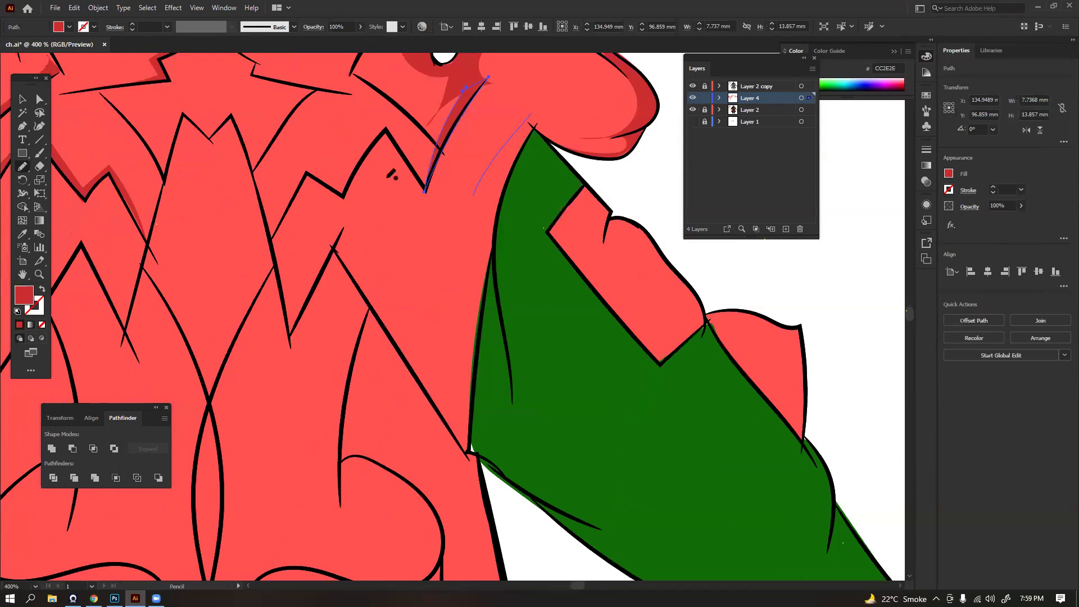
drag(473, 195, 533, 114)
key(v)
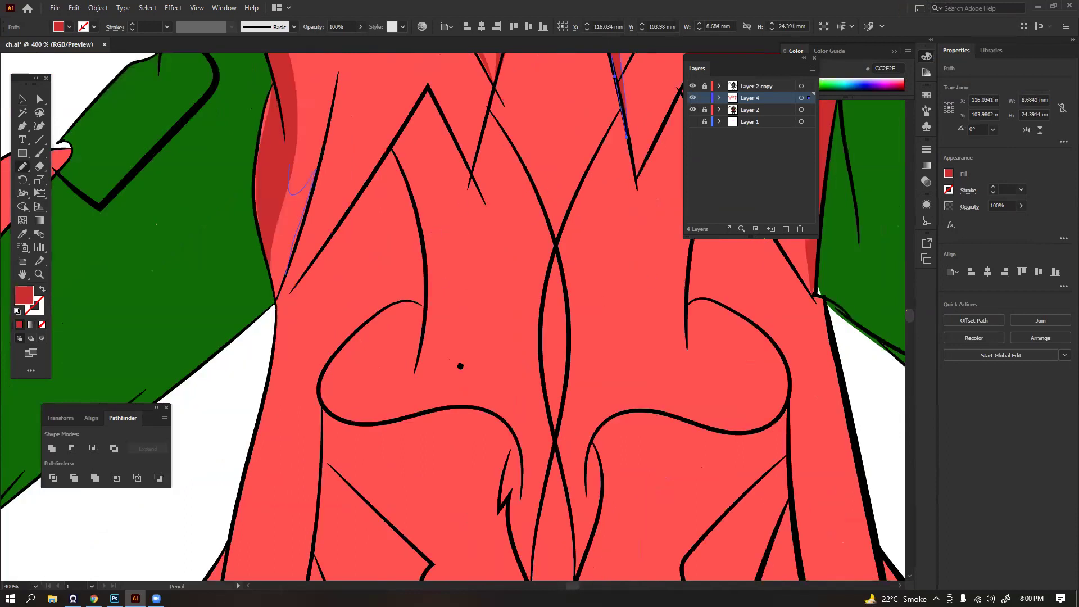
Shade the right diagonal chest fold with a Pencil shape about 15.1 × 24.1 mm, plus both inner edges of the central V below the collar
ctrl+click(434, 238)
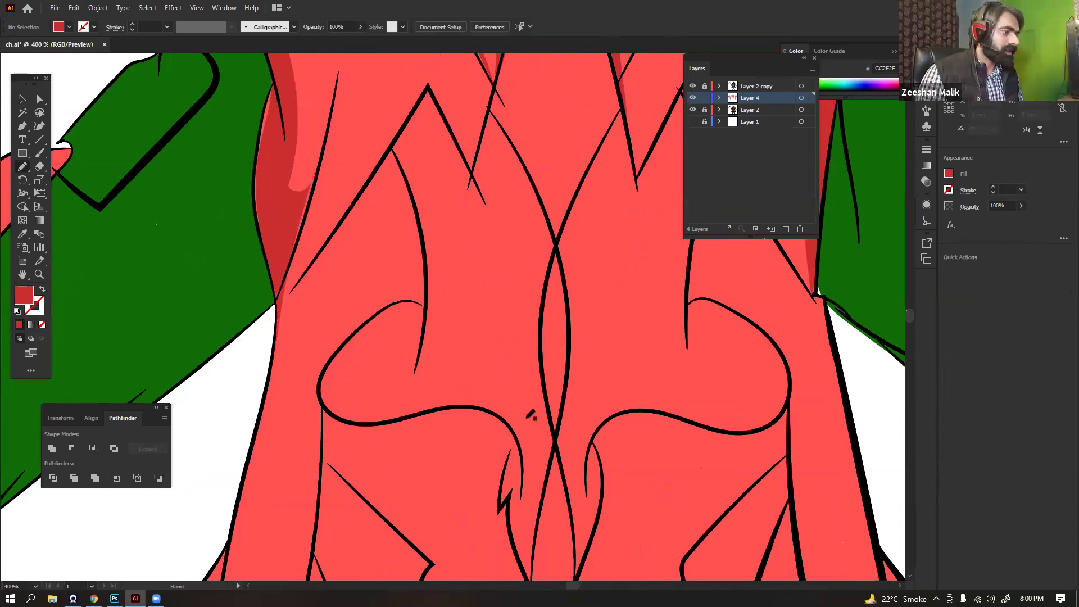
drag(460, 300, 175, 427)
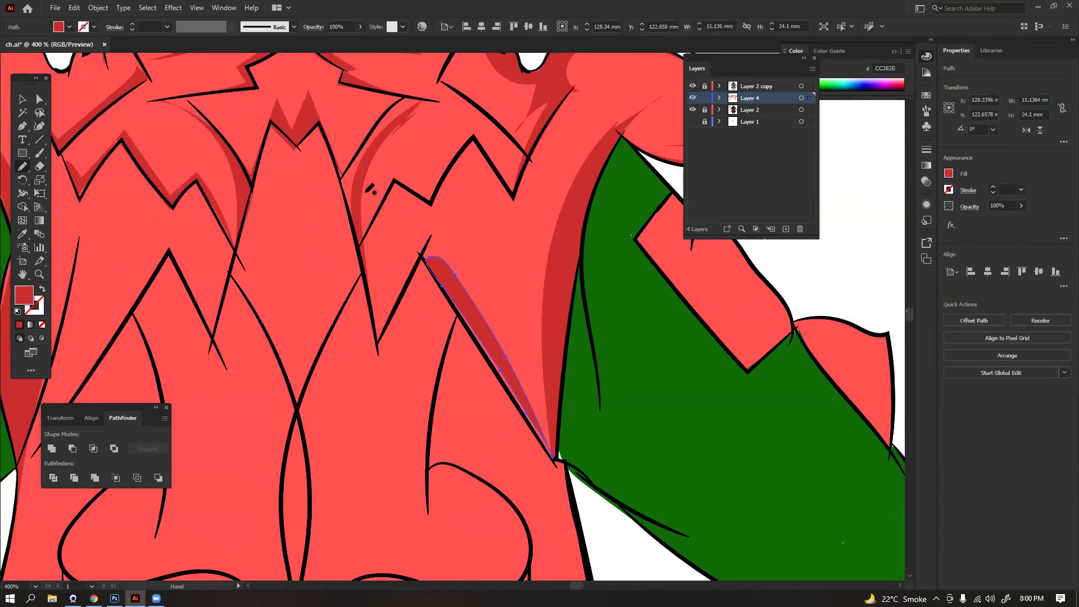
drag(272, 195, 378, 70)
drag(458, 110, 439, 194)
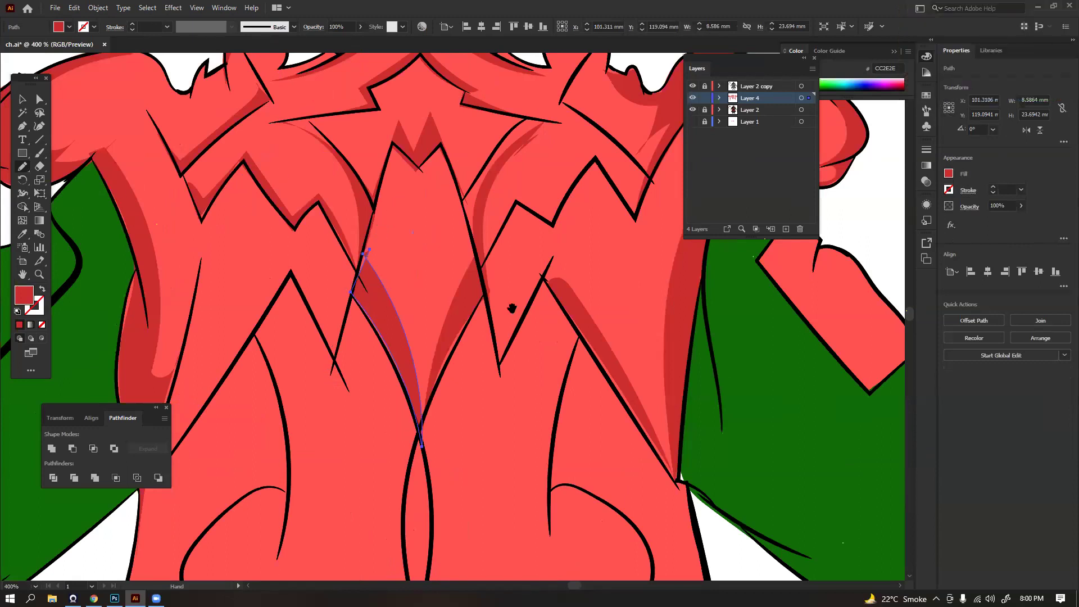
Shade the side folds below the chest diagonals and the inner edges of both rounded pocket curves, the left one about 18.9 × 14.6 mm
key(ctrl+minus)
key(ctrl+minus)
key(ctrl+minus)
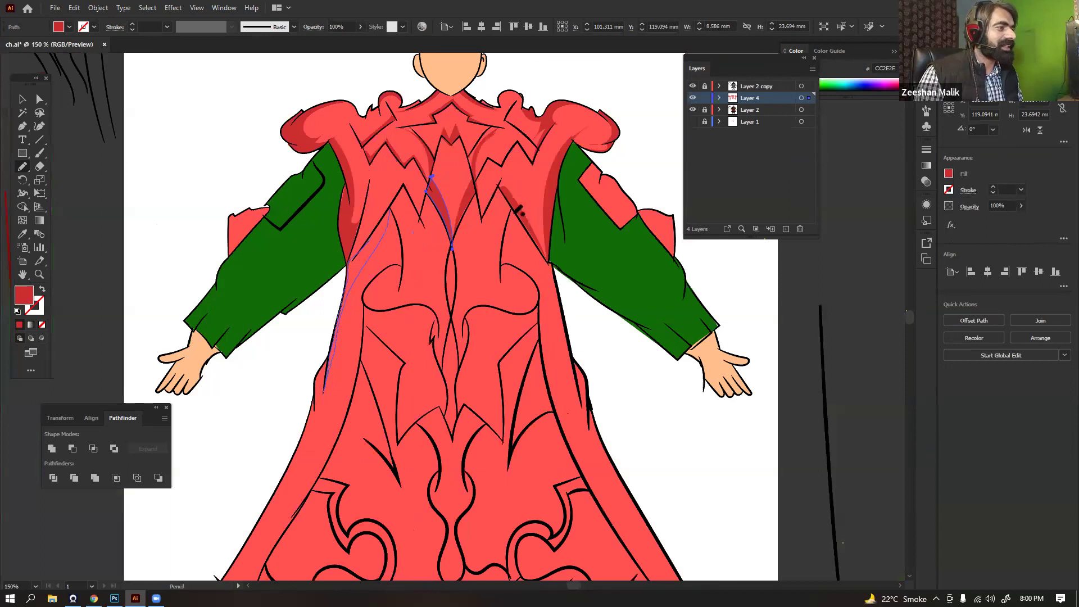
key(ctrl+plus)
key(ctrl+plus)
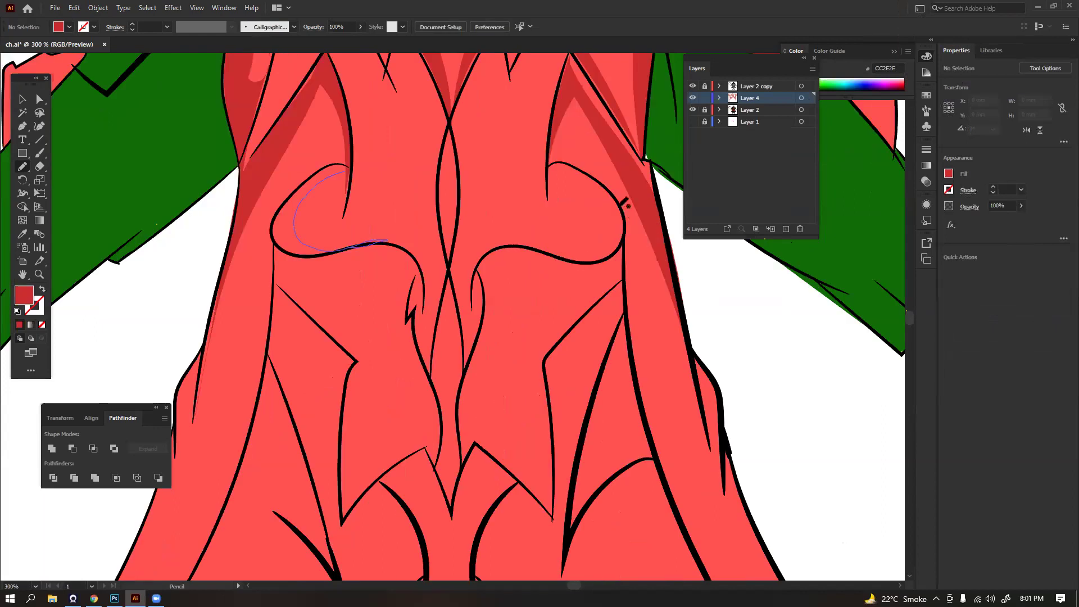
drag(544, 170, 554, 249)
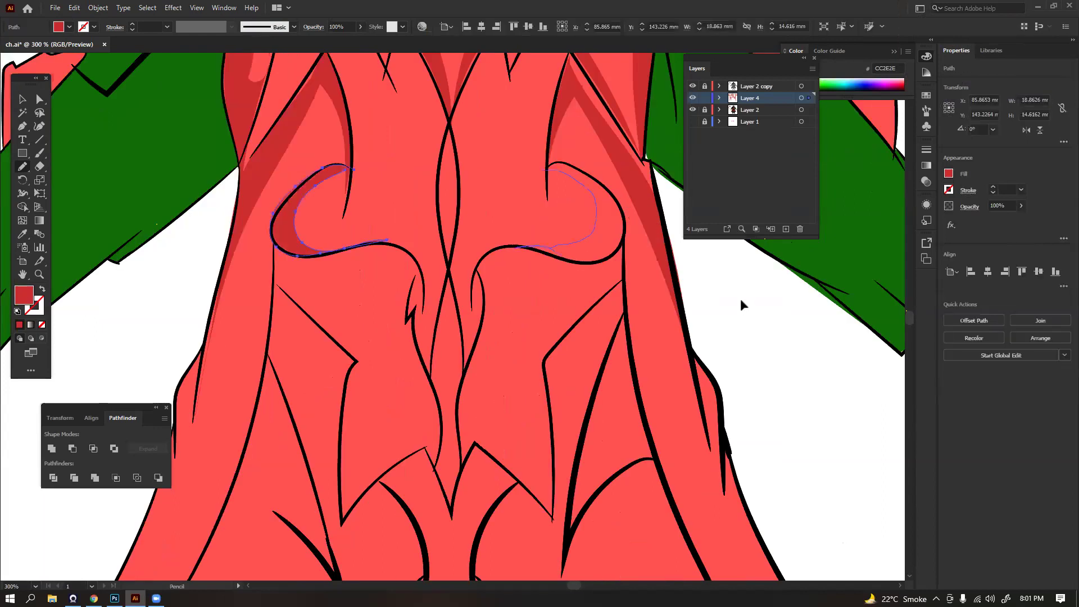
ctrl+click(740, 299)
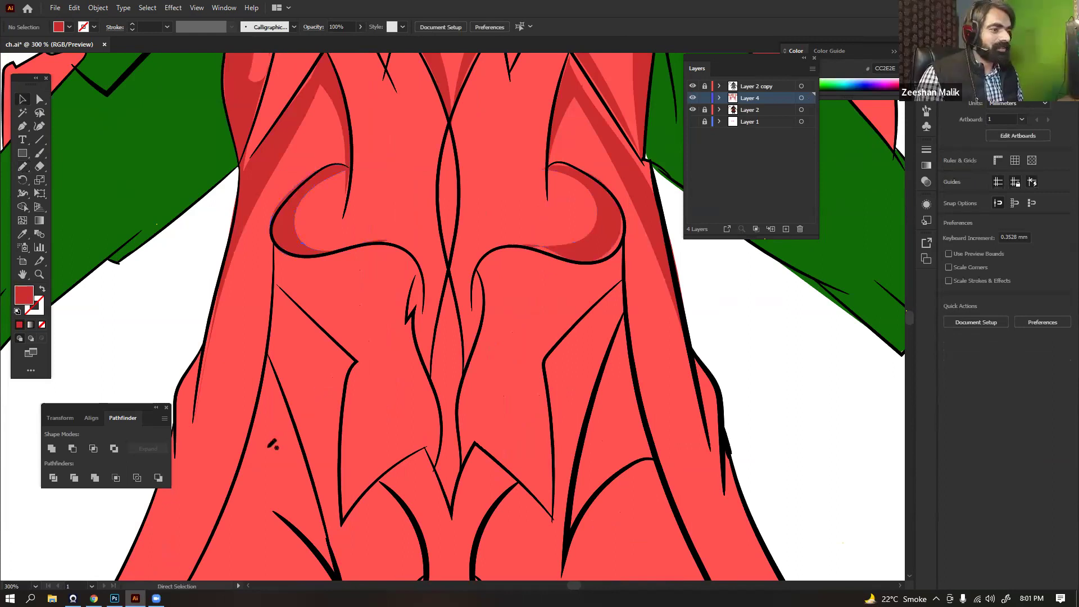
Shade the long outer edges of the coat from the waist down to the hem on both sides with dark red Pencil shapes
key(ctrl+minus)
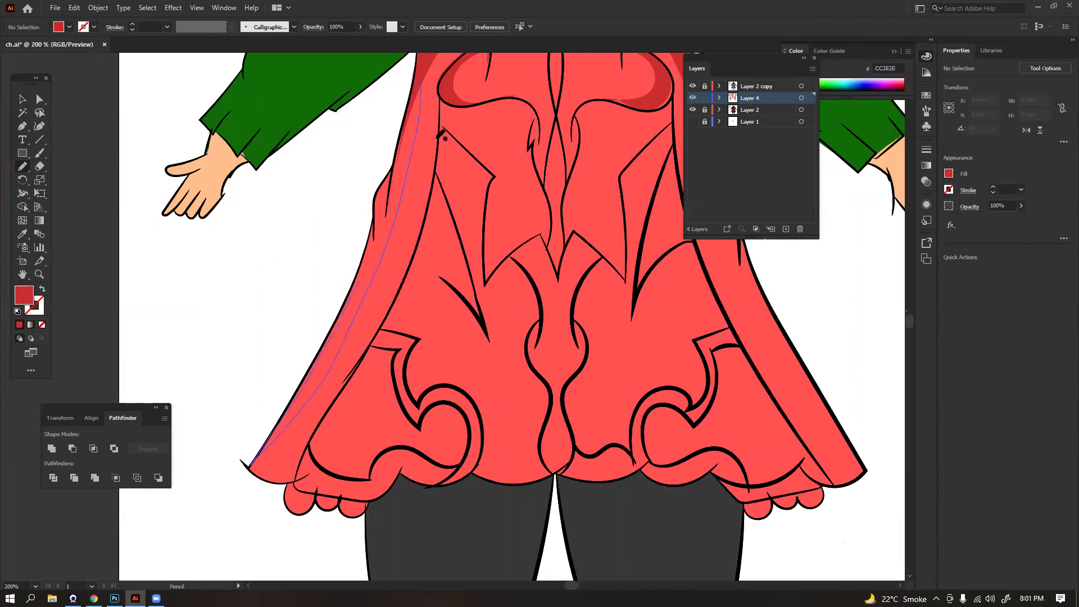
key(space)
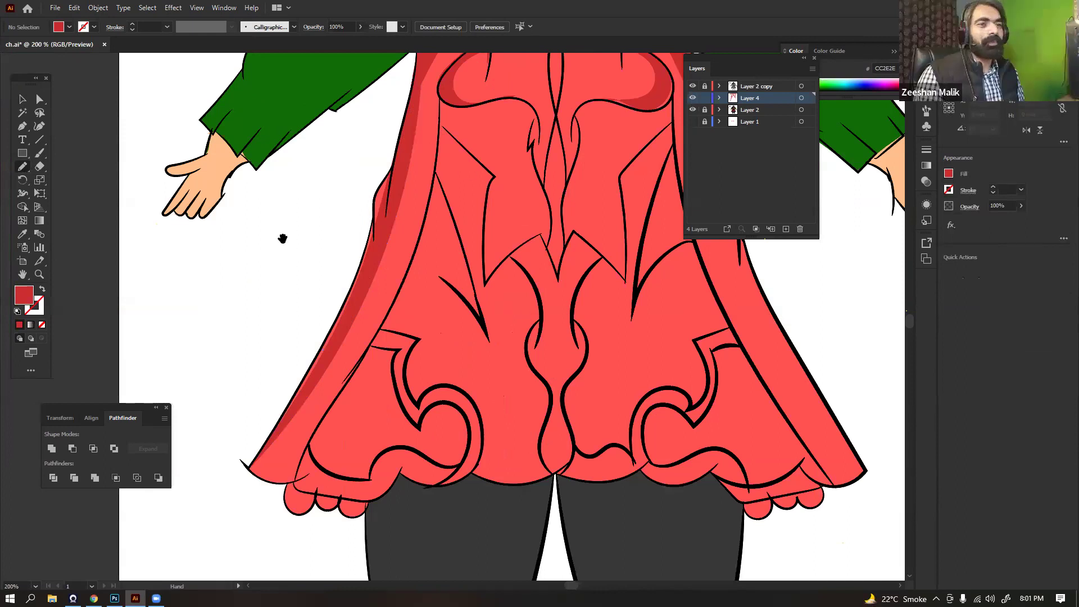
drag(535, 218, 283, 238)
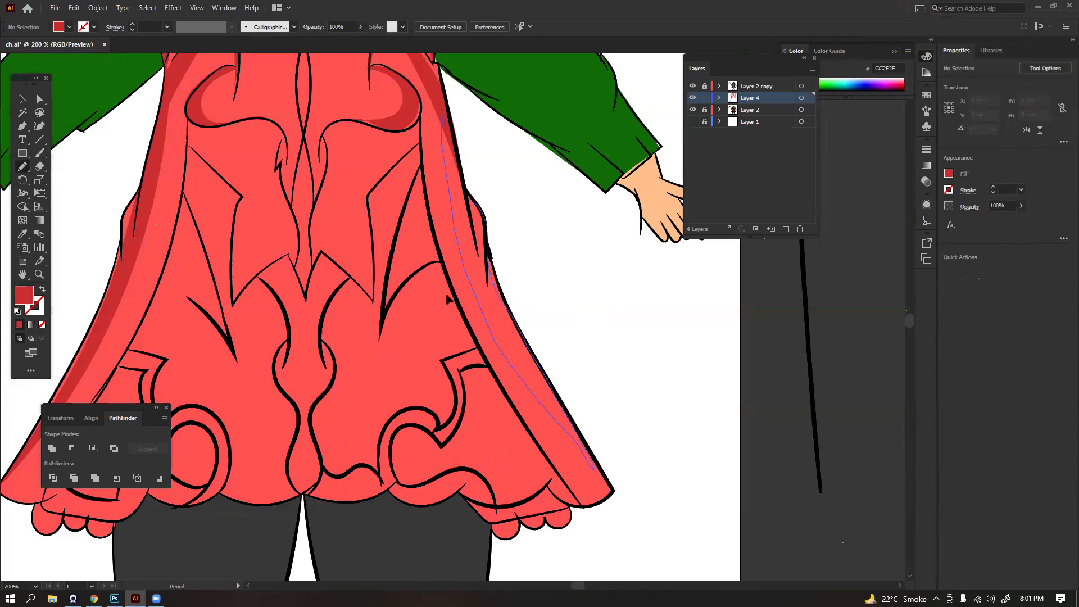
drag(523, 272, 616, 318)
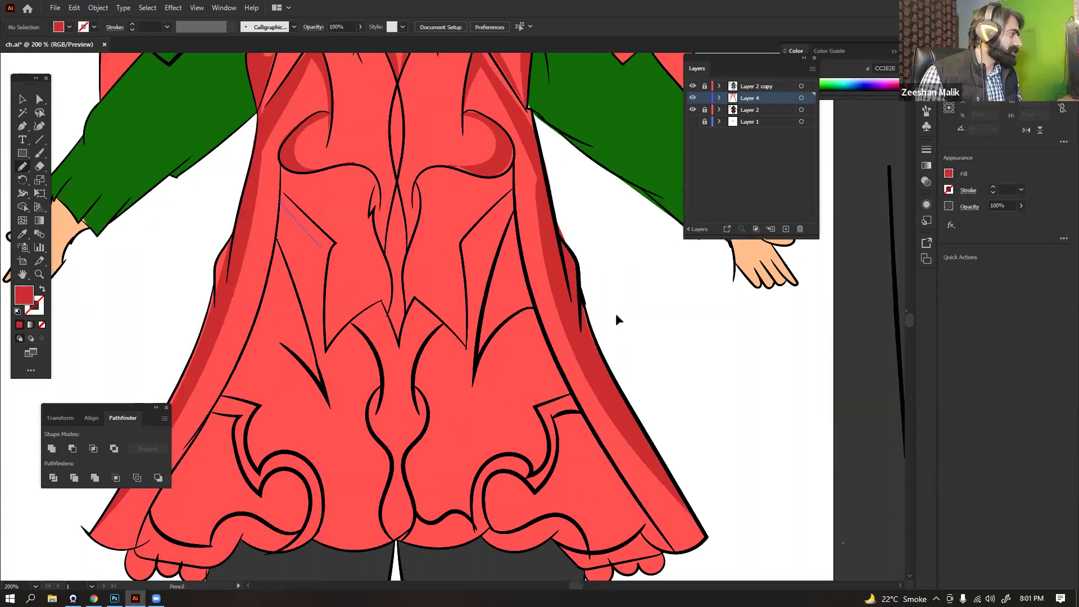
Shade the angular edges of the pointed panels beneath the left and right pocket curves with narrow Pencil shapes
drag(279, 201, 281, 191)
drag(258, 238, 240, 250)
key(v)
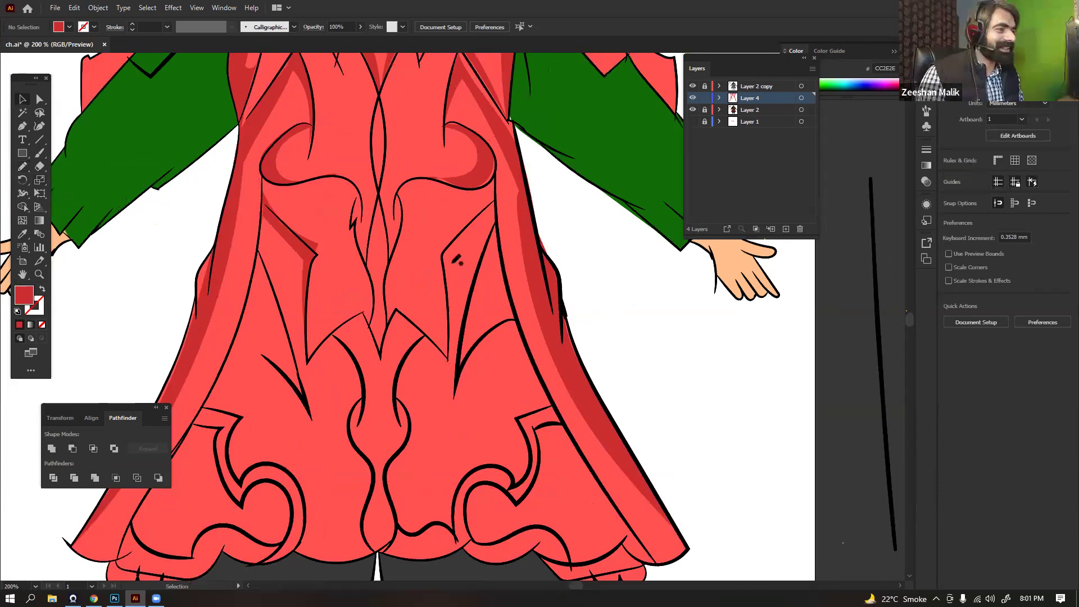
key(n)
drag(496, 193, 500, 164)
drag(445, 209, 495, 161)
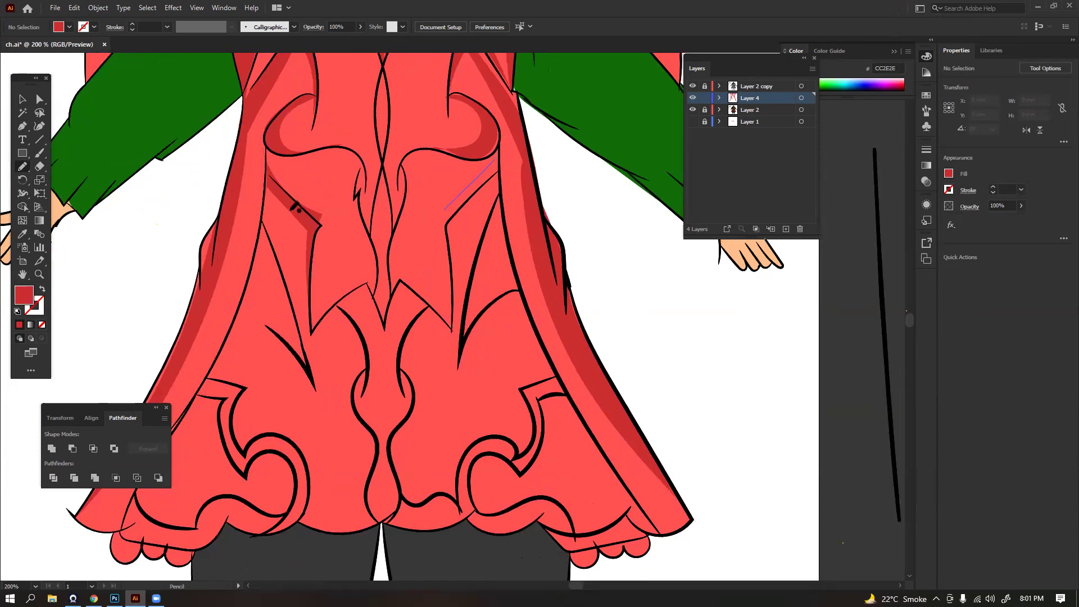
drag(444, 210, 449, 331)
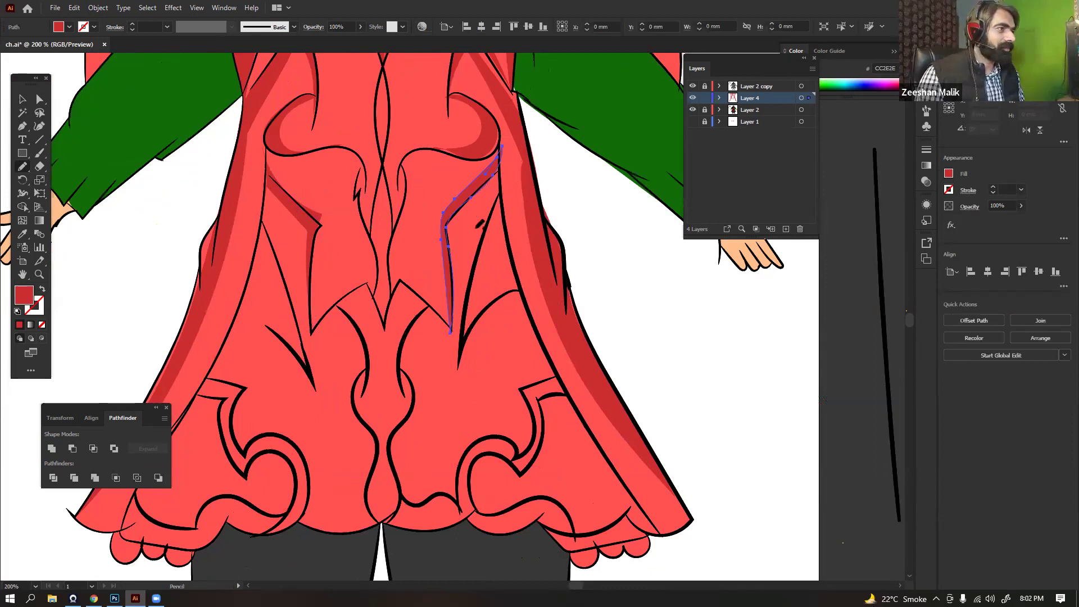
Shade the narrow folds beside the pointed panels and the wavy curls above the hem on both coat halves
drag(496, 260, 529, 233)
drag(291, 207, 331, 295)
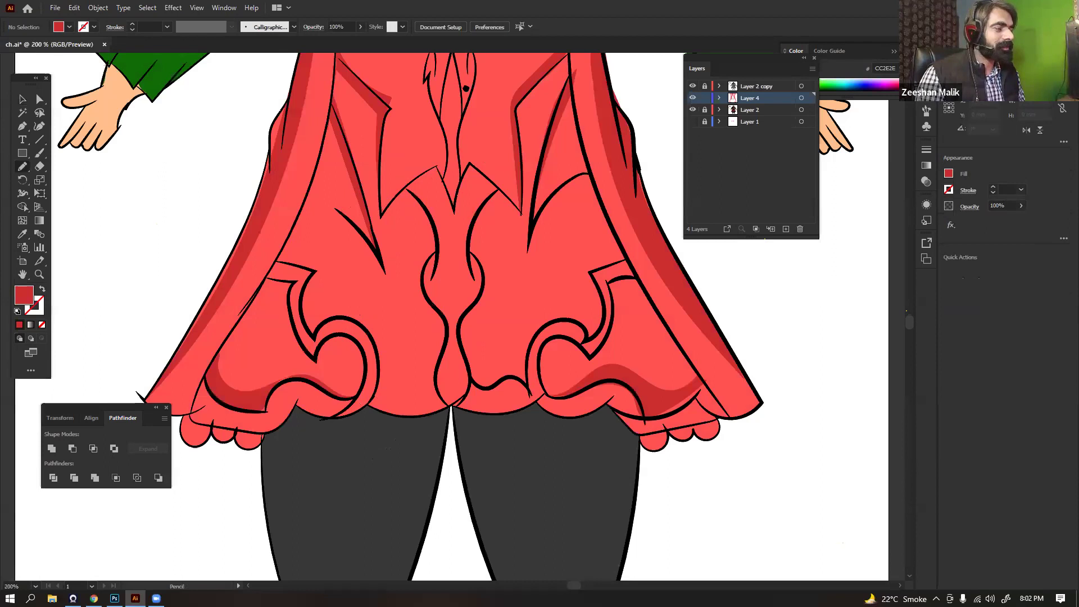
Shade the inner sides of the two curved lines below the coat's central points, the left shape about 9.2 × 23.9 mm
scroll(437, 198, up, 2)
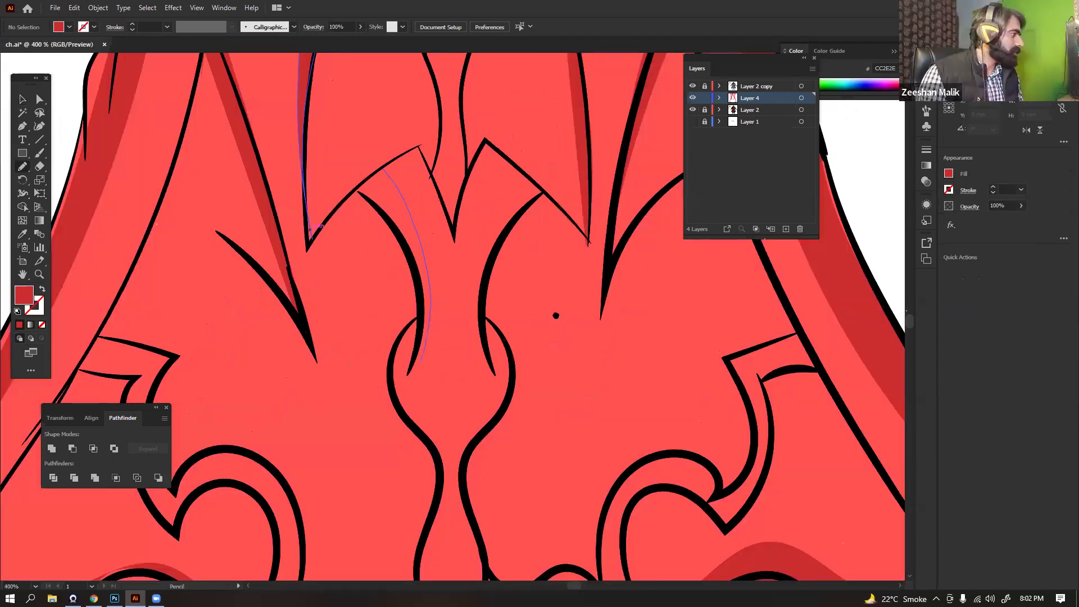
drag(421, 359, 389, 165)
drag(515, 168, 541, 192)
drag(435, 253, 384, 189)
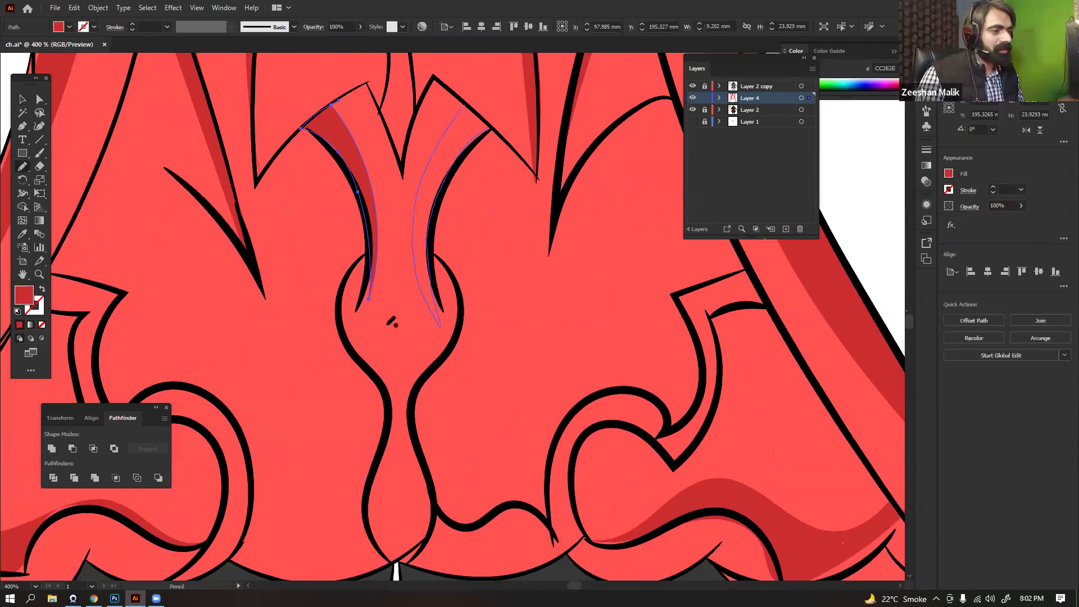
Shade the outer sides of the central vase-shaped ornament down to the hem, the left shape about 6.2 × 38.2 mm
drag(395, 381, 397, 268)
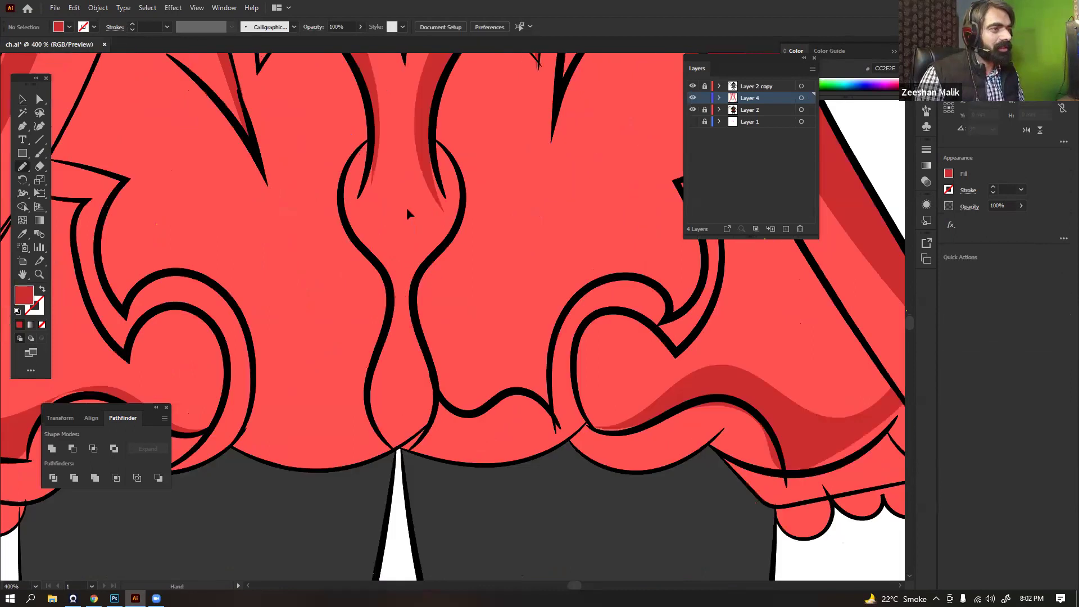
drag(387, 447, 383, 133)
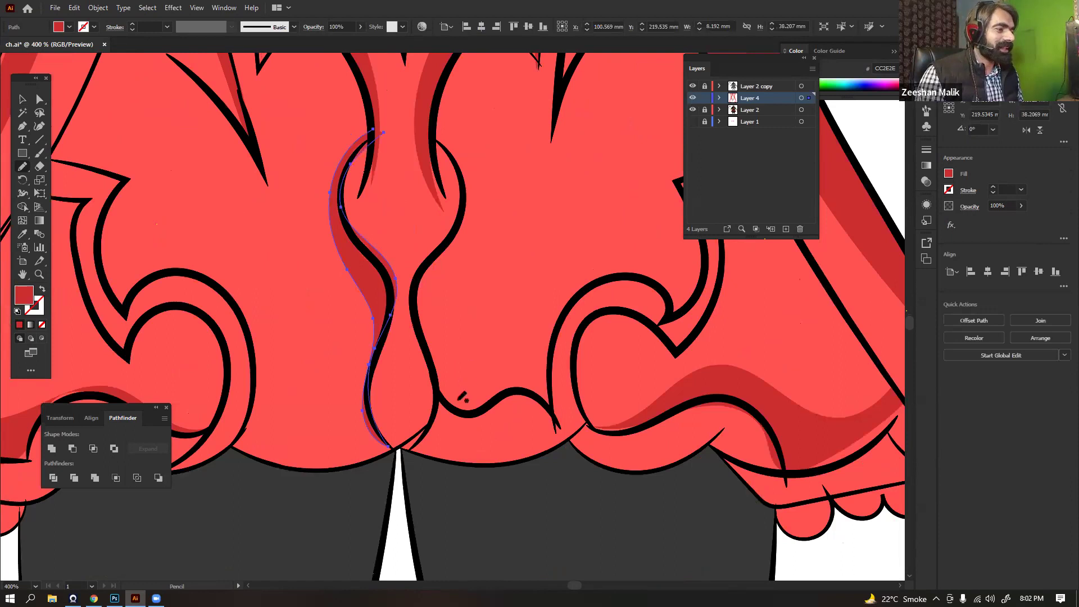
key(ctrl+shift+a)
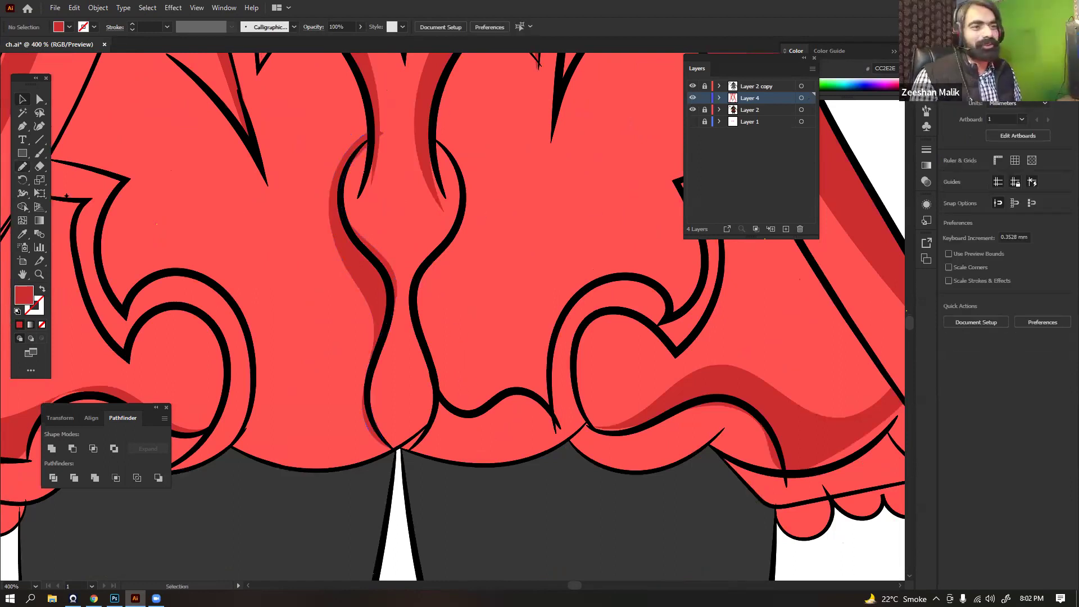
drag(576, 205, 603, 189)
drag(456, 106, 488, 148)
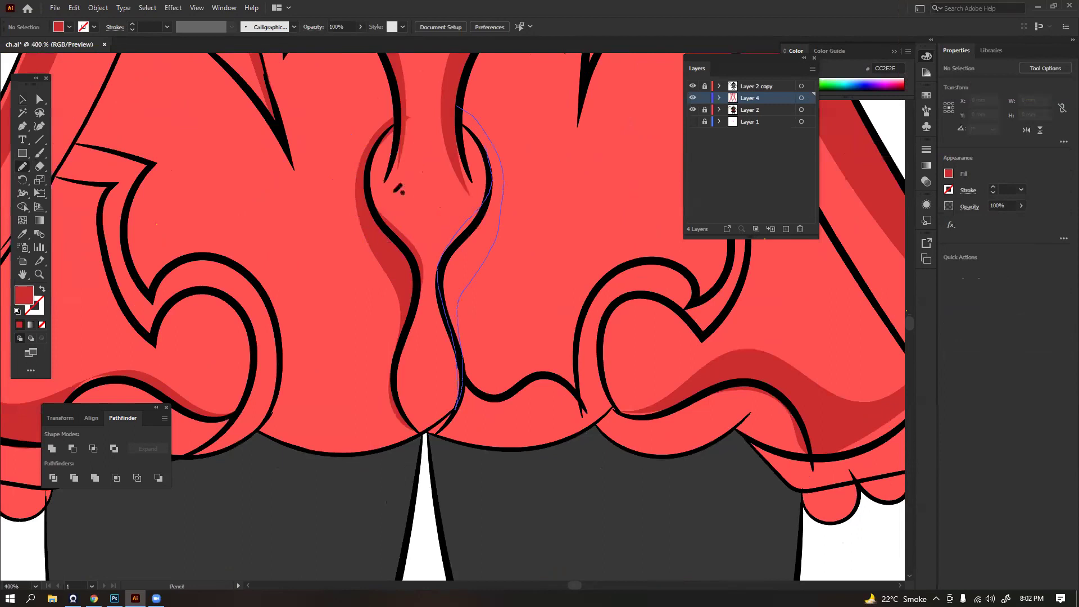
Shade along the angular upper edges of the scroll ornaments above the hem on both coat halves
drag(420, 84, 536, 218)
drag(305, 184, 411, 304)
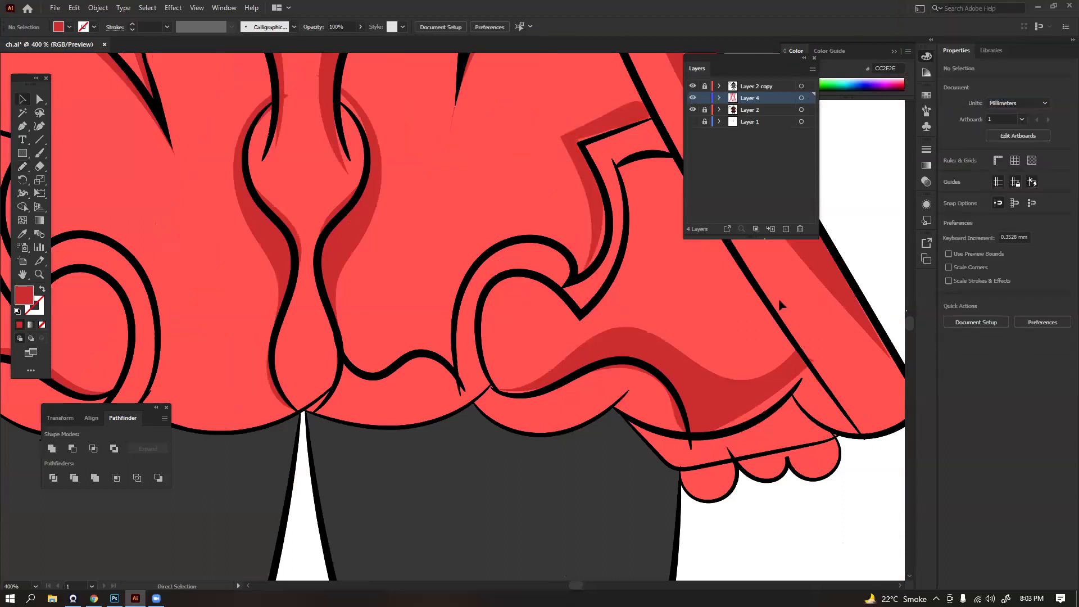
key(ctrl+1)
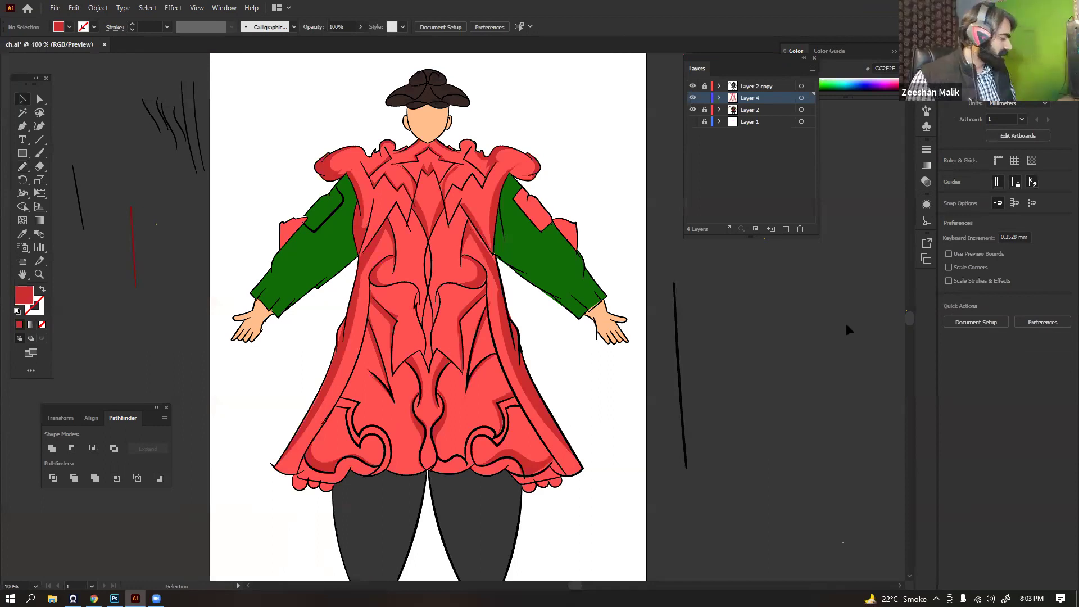
key(ctrl+equal)
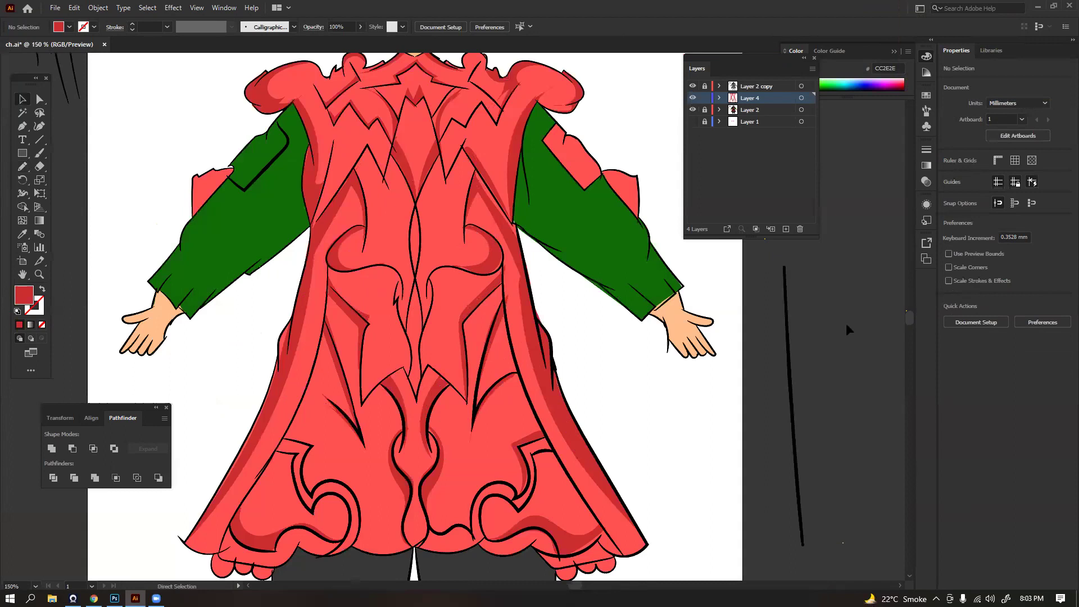
key(ctrl+equal)
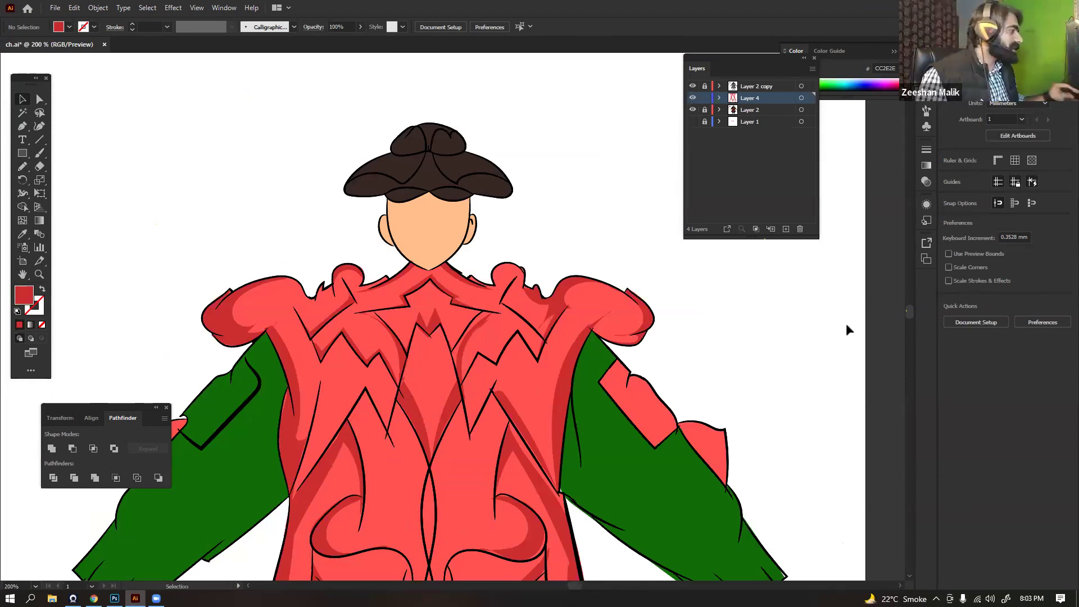
key(space)
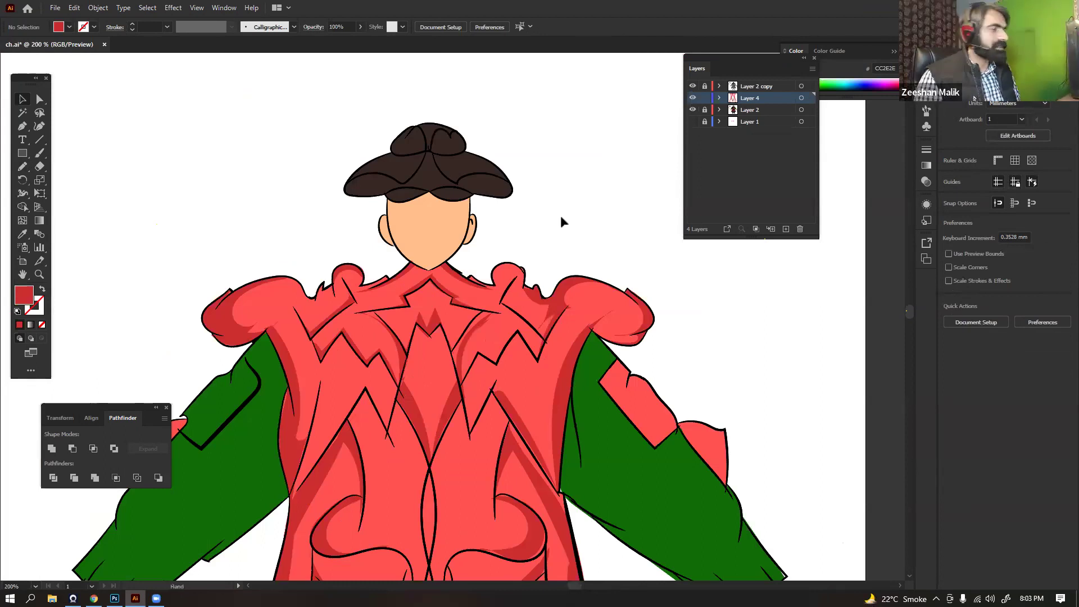
click(23, 167)
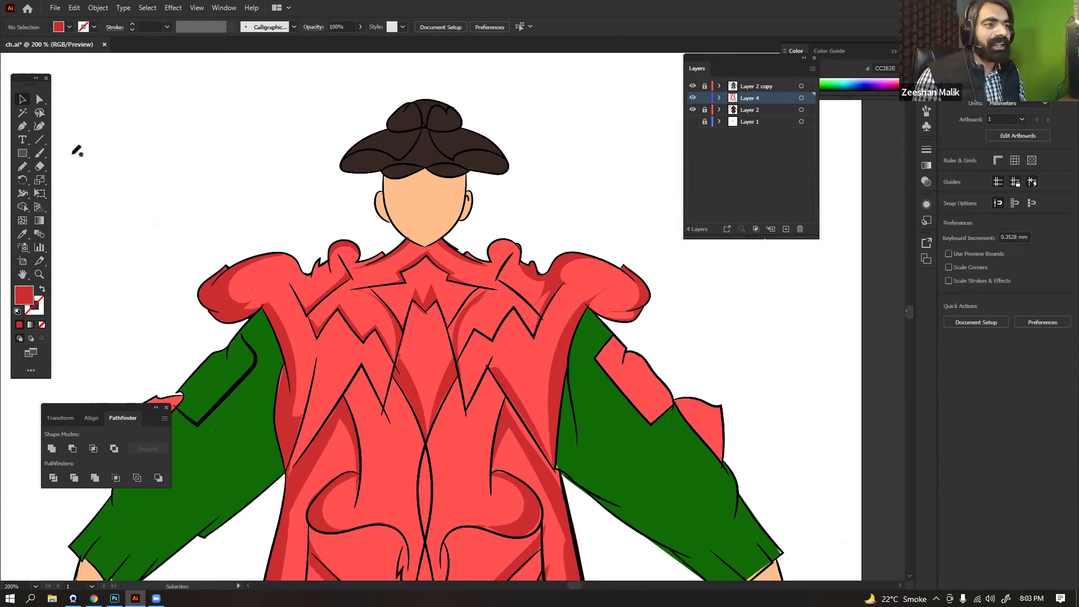
drag(188, 77, 175, 179)
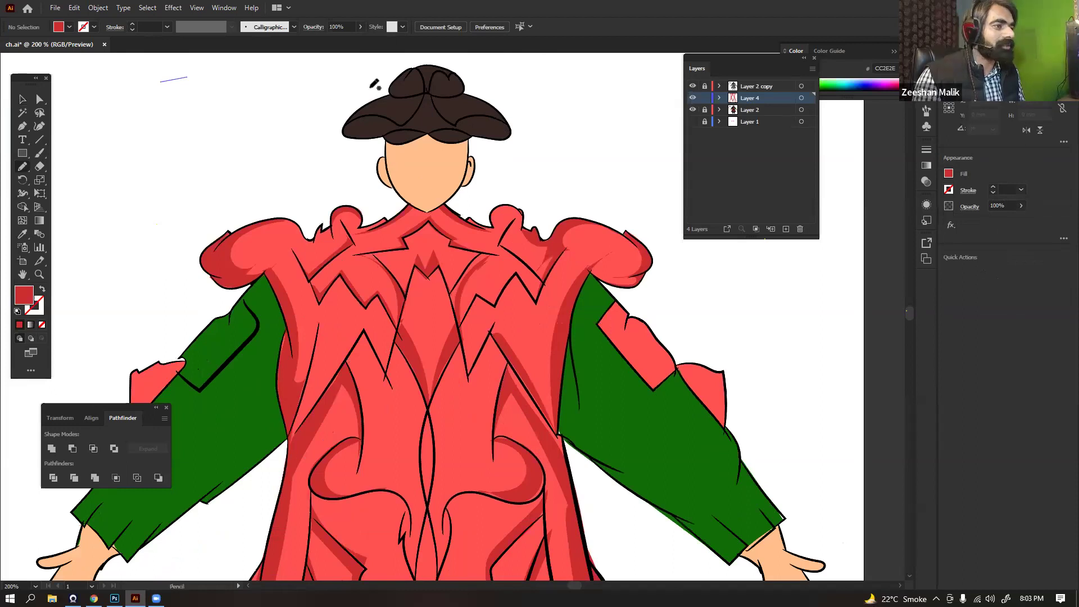
drag(172, 249, 416, 238)
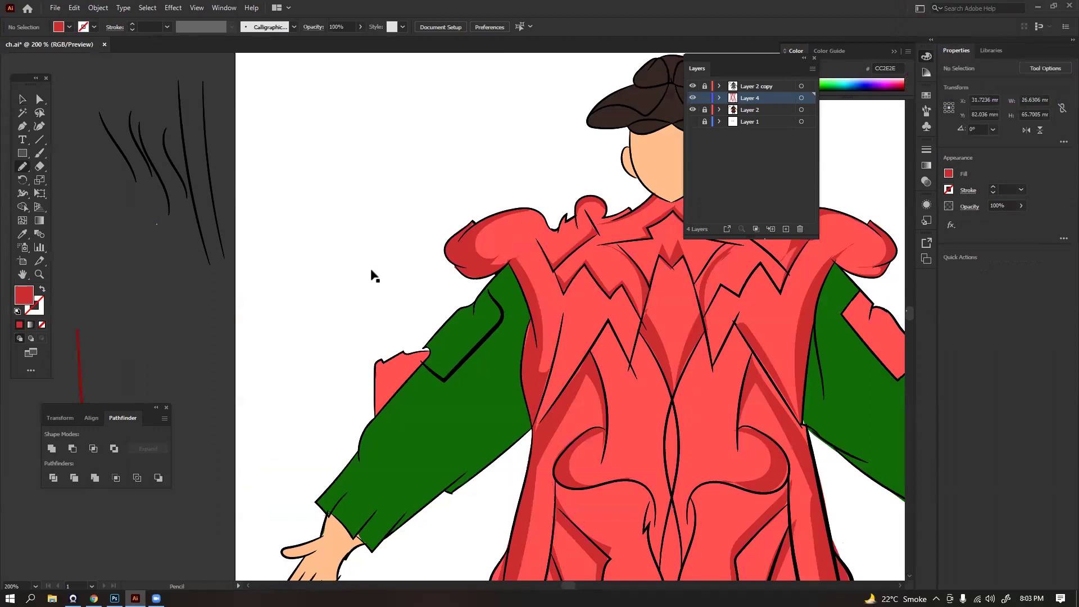
drag(452, 395, 333, 372)
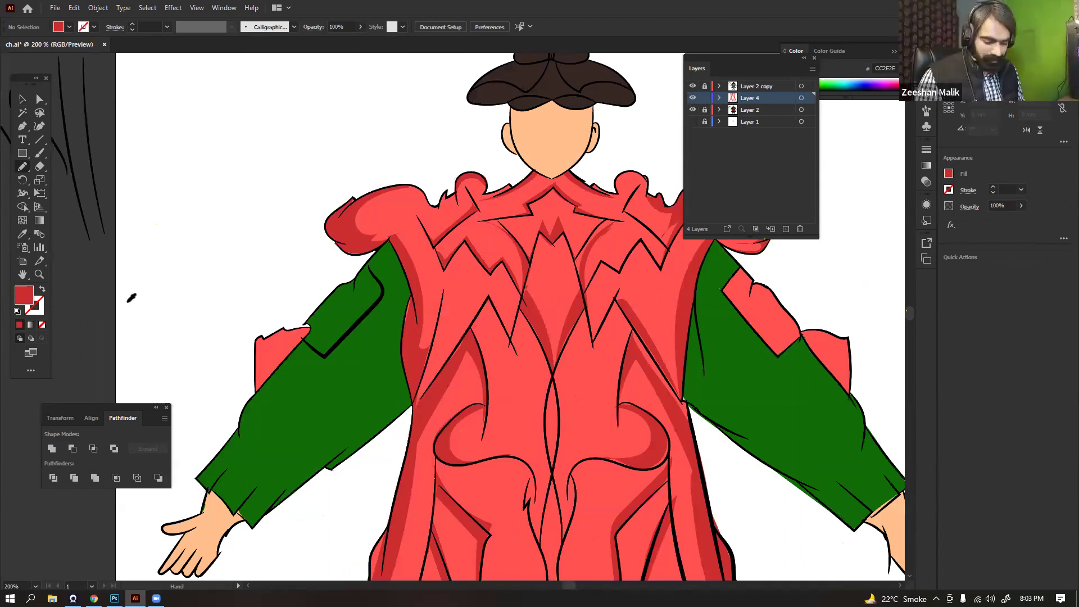
Sample the face's skin colour as the fill and draw a thin curved shadow shape along the face's left edge down to the chin
key(ctrl+equal)
key(ctrl+equal)
key(ctrl+equal)
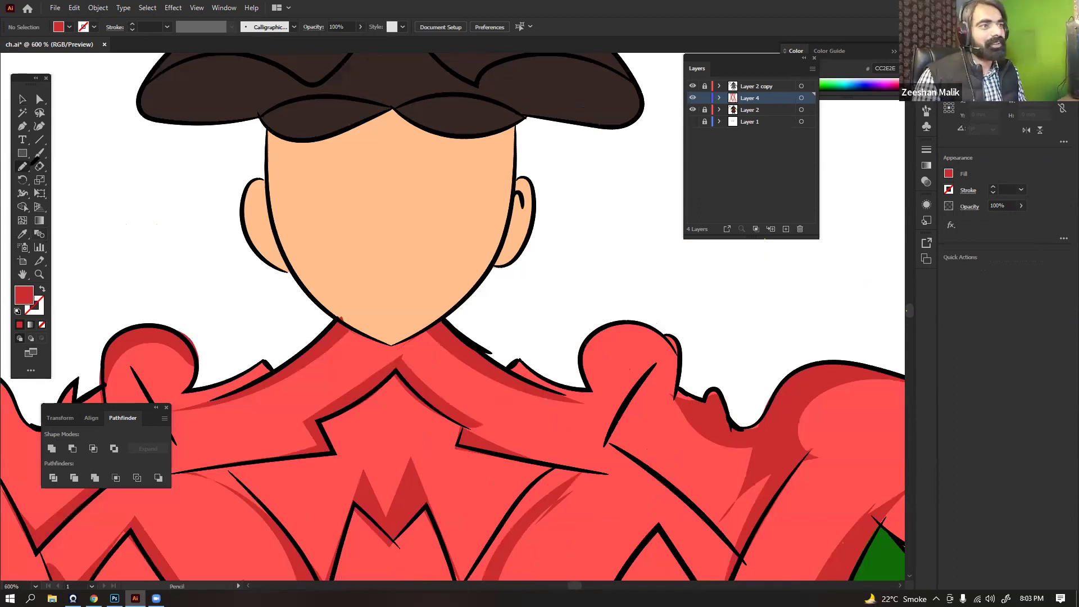
key(i)
click(335, 304)
double_click(24, 295)
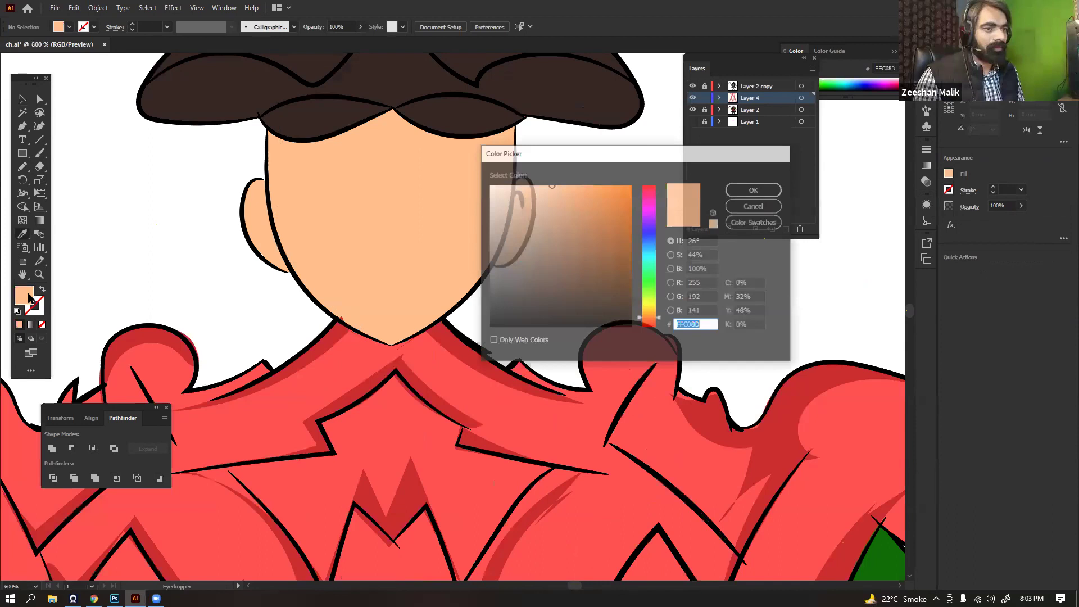
key(Return)
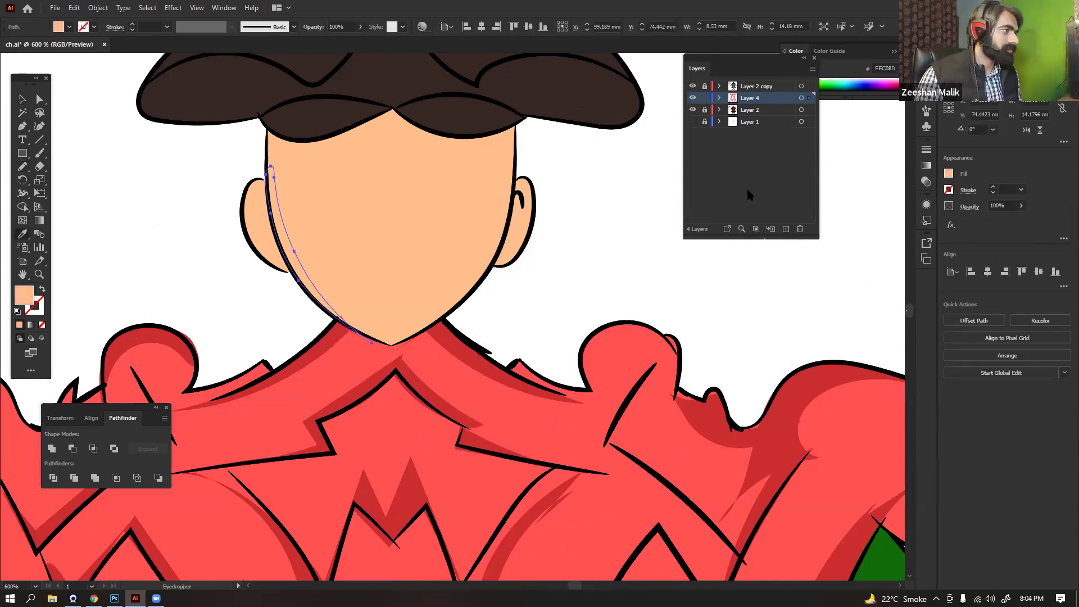
Recolour the shadow shape on the face's left edge to the darker skin tone EFA66F and deselect it
double_click(24, 295)
key(Return)
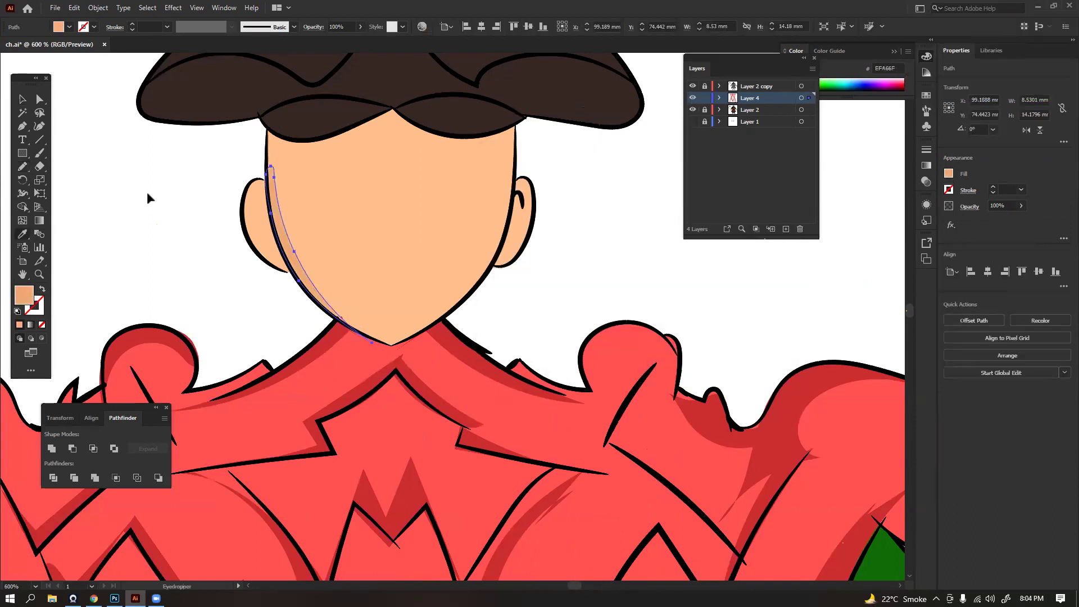
key(v)
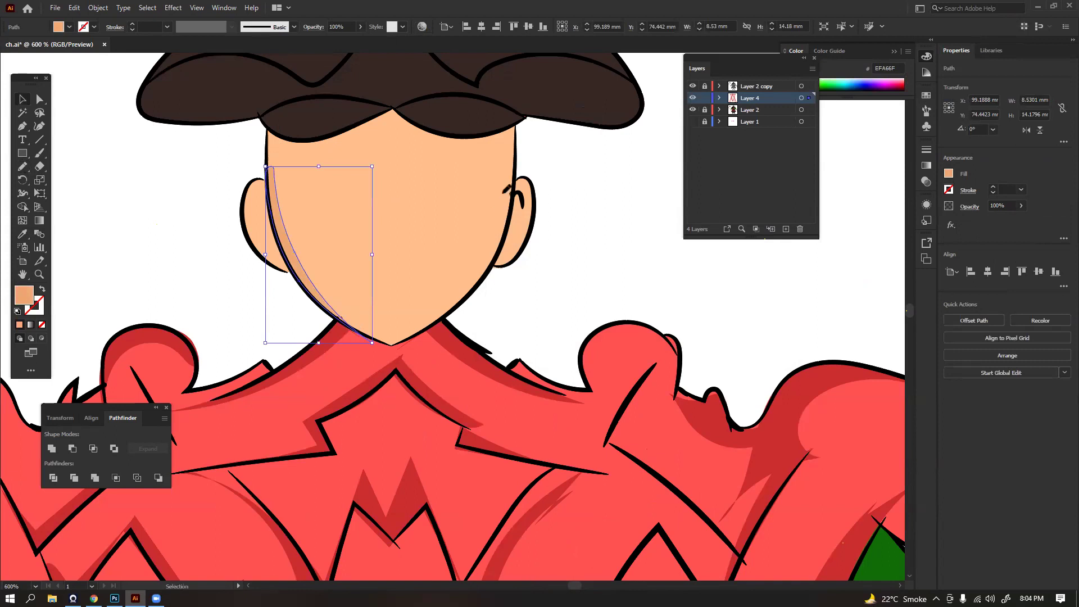
click(504, 192)
Draw matching skin shadows with the Pencil tool along the face's right edge and inside the ears
key(n)
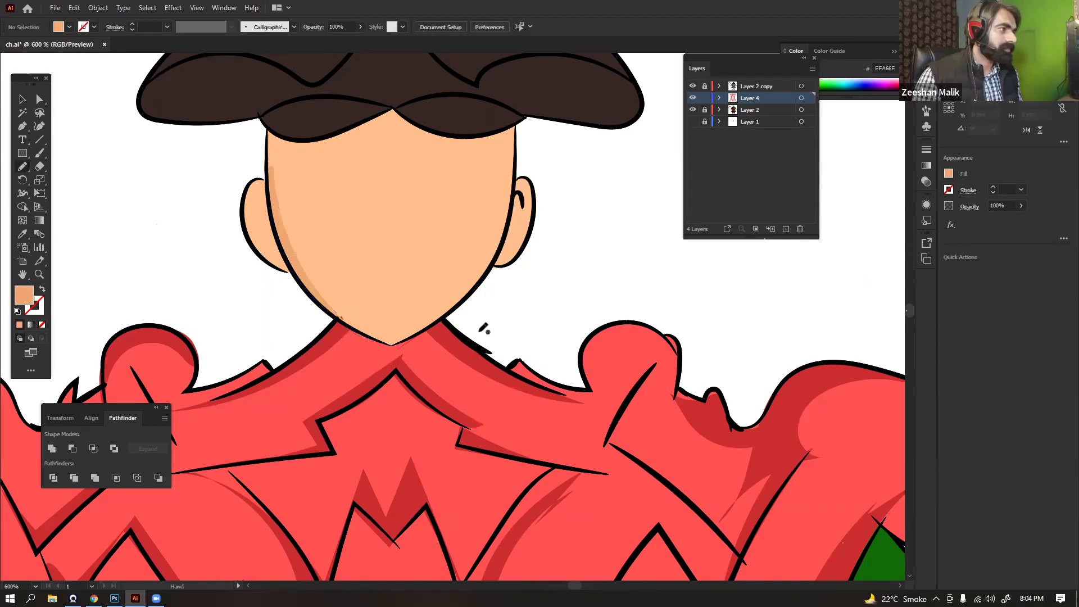
drag(516, 222, 586, 212)
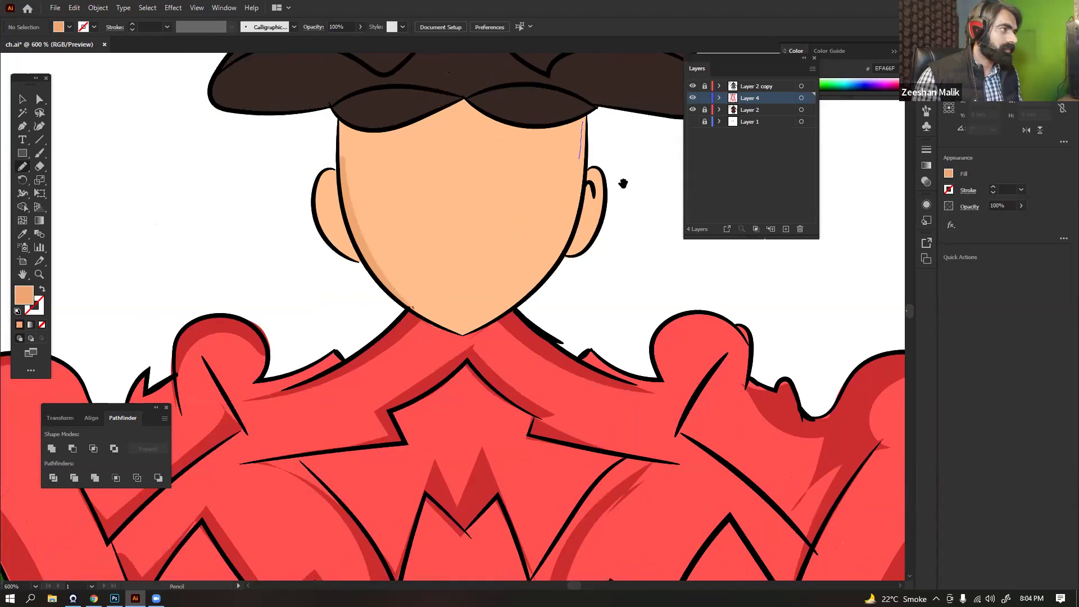
drag(583, 122, 580, 159)
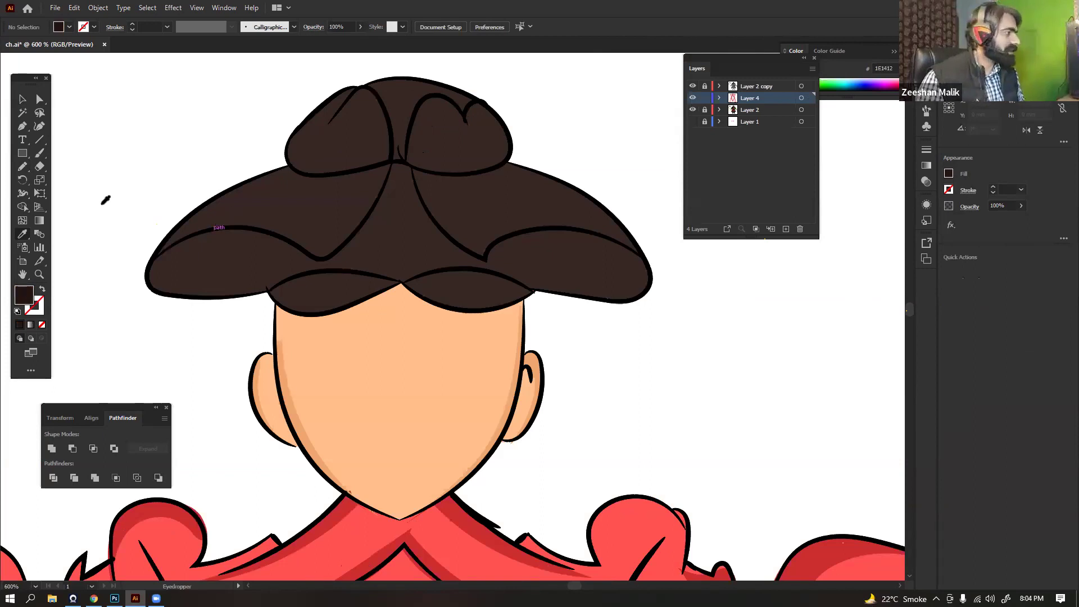
Use dark brown 1E1412 as the fill and draw a shadow about 13.7 by 5.3 mm around the hat's left brim lobe
click(215, 228)
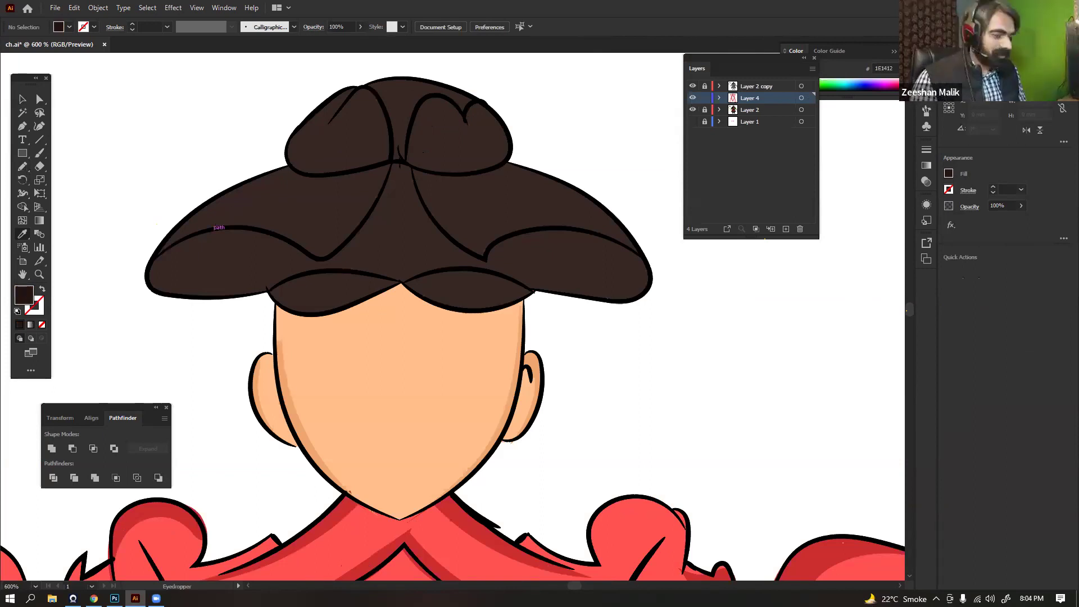
click(25, 177)
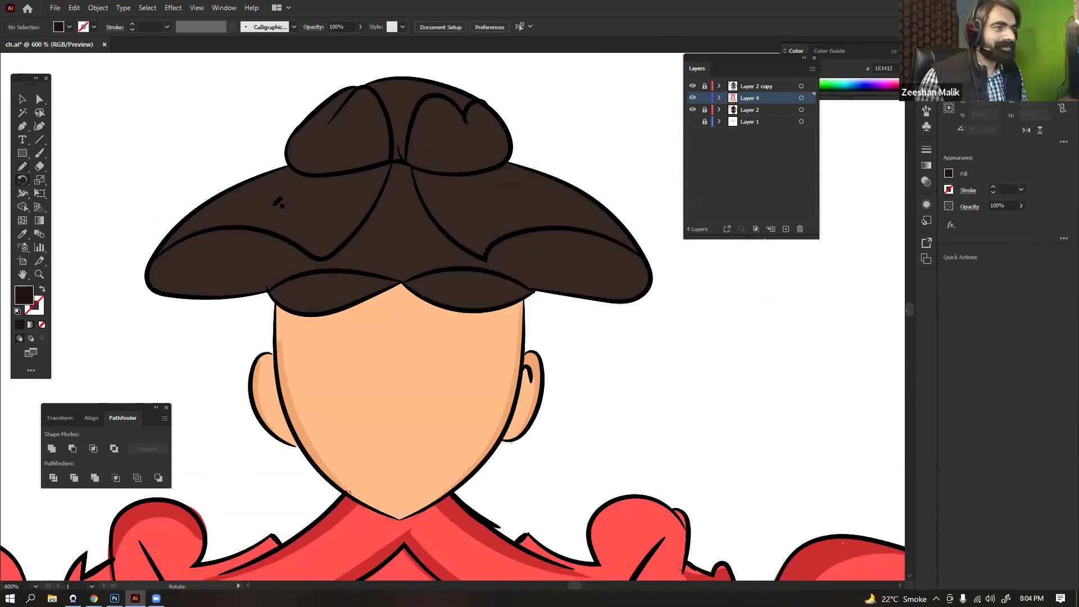
key(n)
key(ctrl+plus)
drag(297, 199, 462, 154)
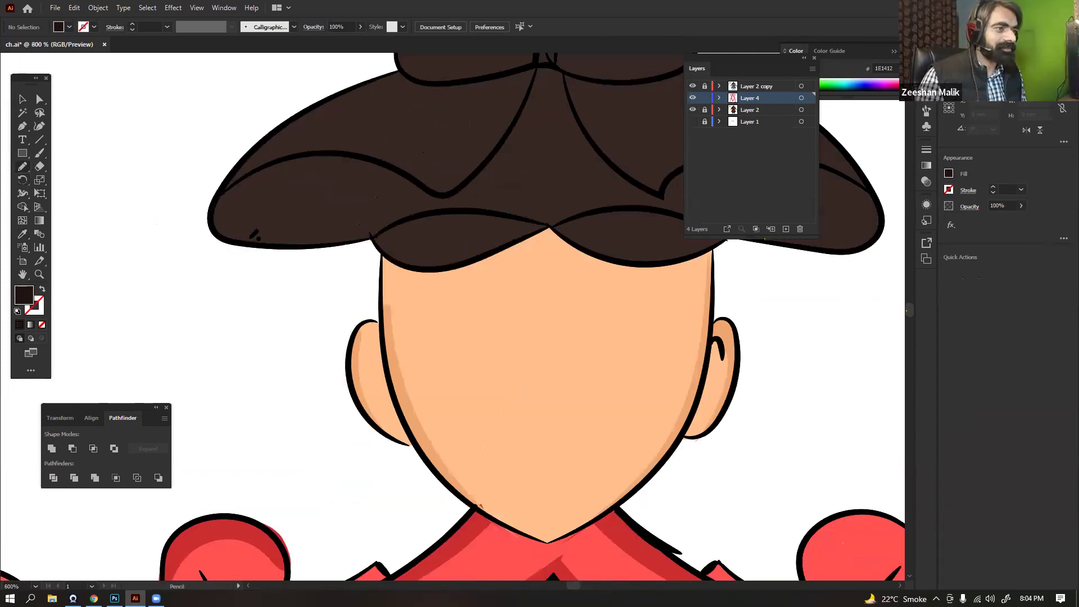
drag(295, 157, 208, 217)
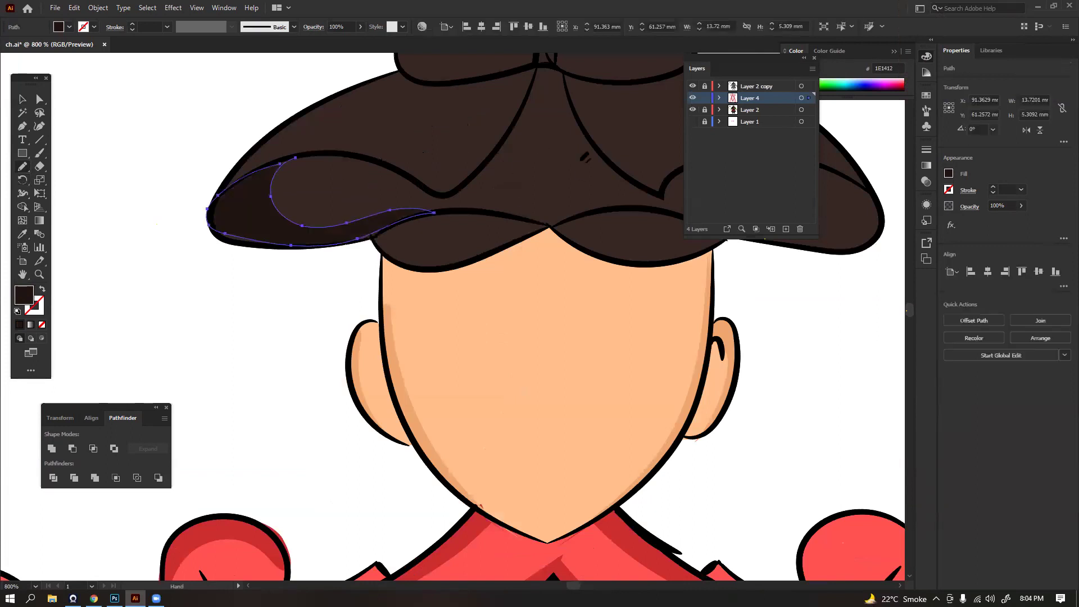
Draw a dark brown shadow about 11.3 by 6.1 mm around the outer edge of the hat's right brim lobe
drag(651, 184, 440, 177)
drag(483, 212, 577, 154)
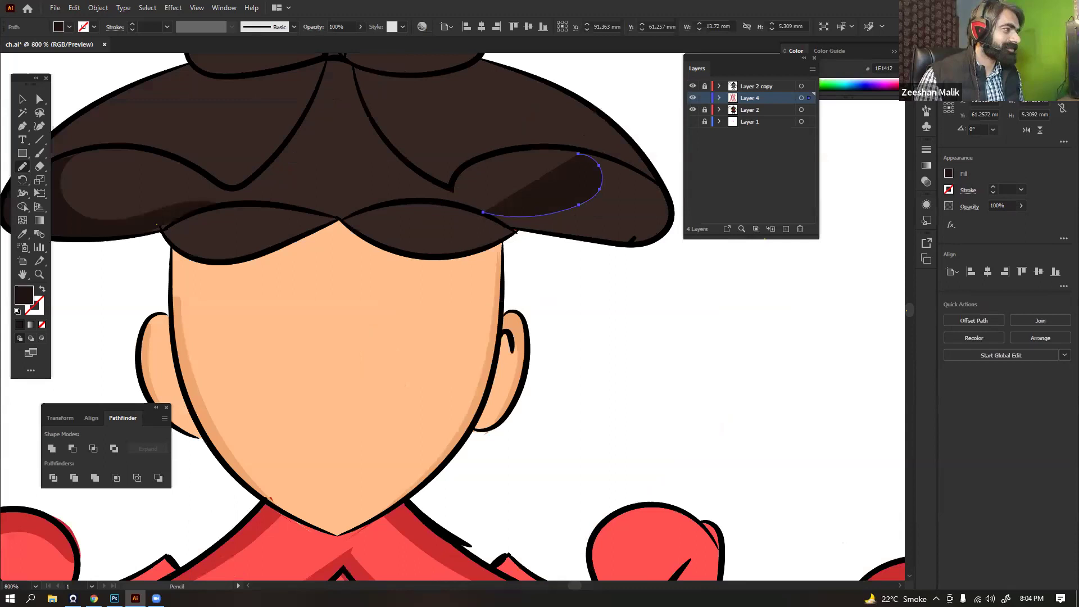
drag(578, 154, 671, 213)
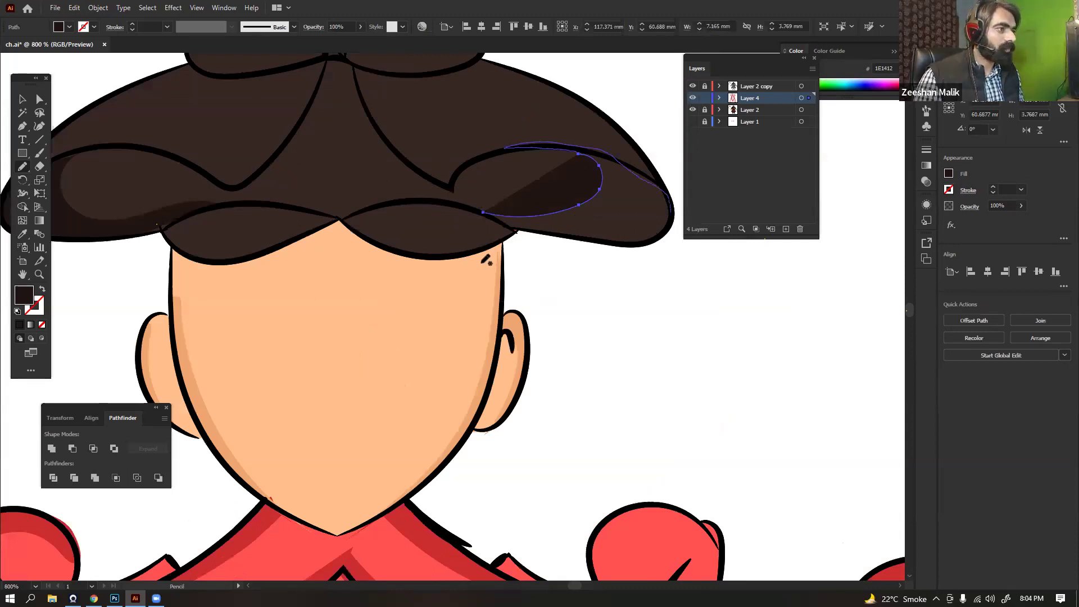
Draw a narrow dark brown shadow along the fold line right of the hat's centre, from the crown to the brim
drag(344, 178, 393, 262)
drag(428, 153, 499, 276)
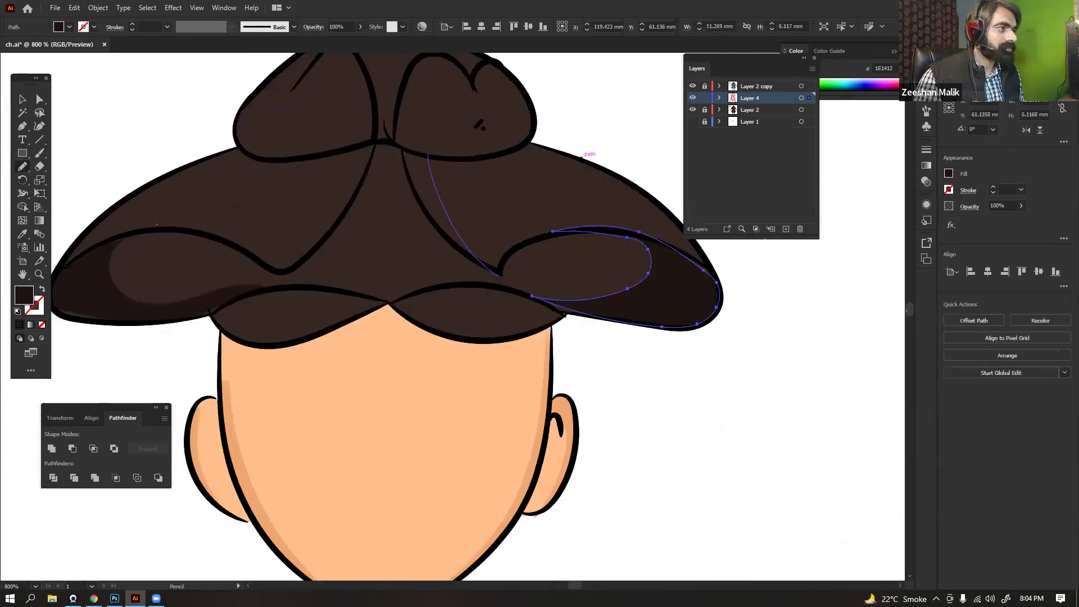
drag(499, 275, 450, 162)
Shade the hat's left fold line with a shape about 6.3 by 8.1 mm and the left crown puff with one about 6.2 by 6.6 mm
drag(460, 107, 585, 86)
mouse_move(480, 128)
mouse_down()
mouse_move(468, 168)
mouse_move(416, 232)
mouse_move(468, 130)
mouse_up()
drag(456, 124, 436, 236)
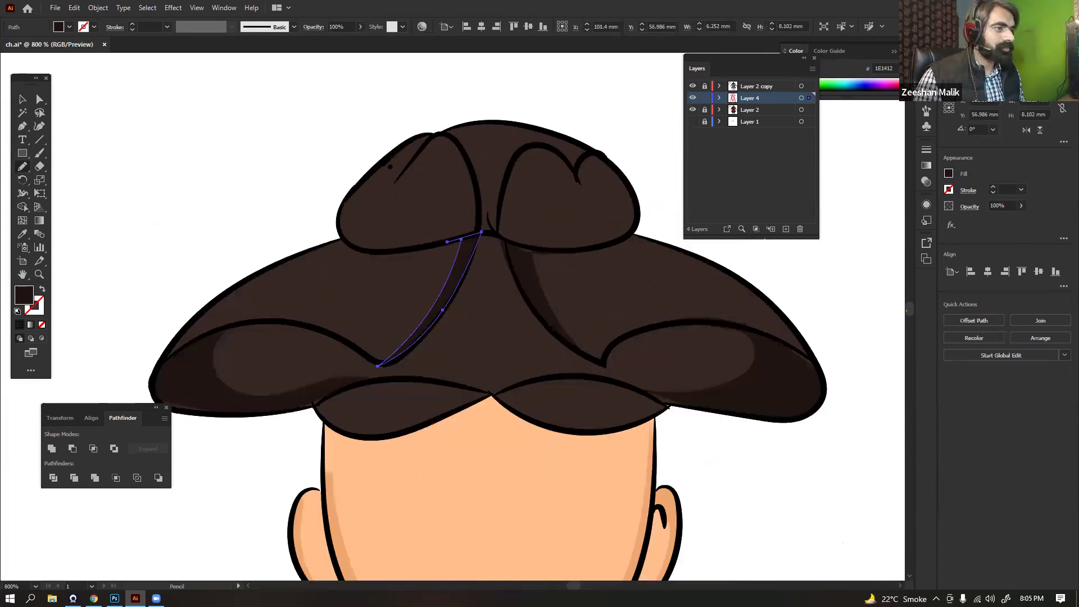
drag(445, 134, 399, 118)
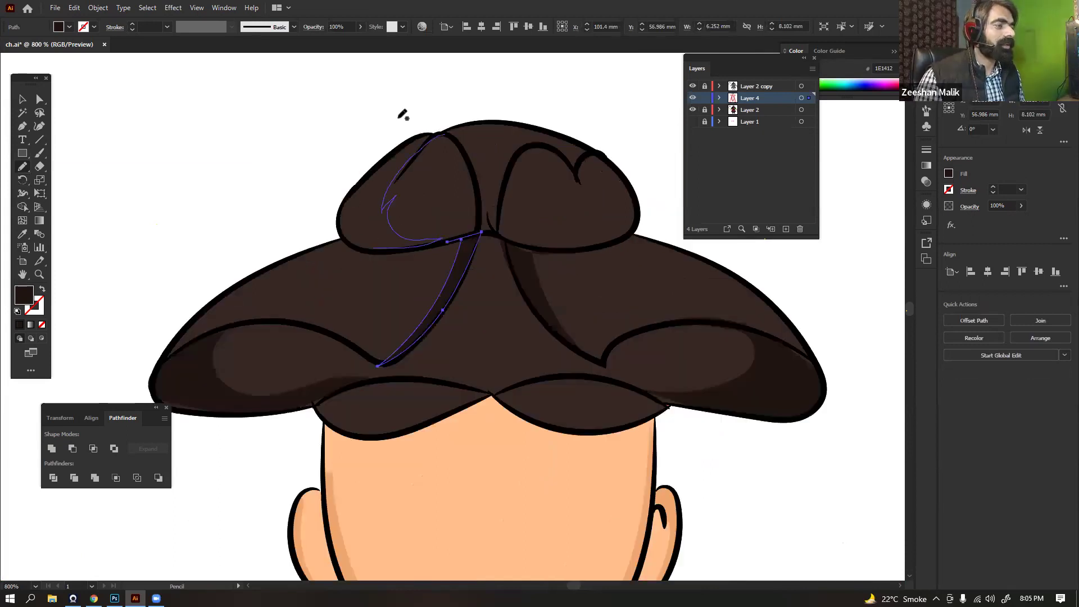
drag(616, 176, 478, 141)
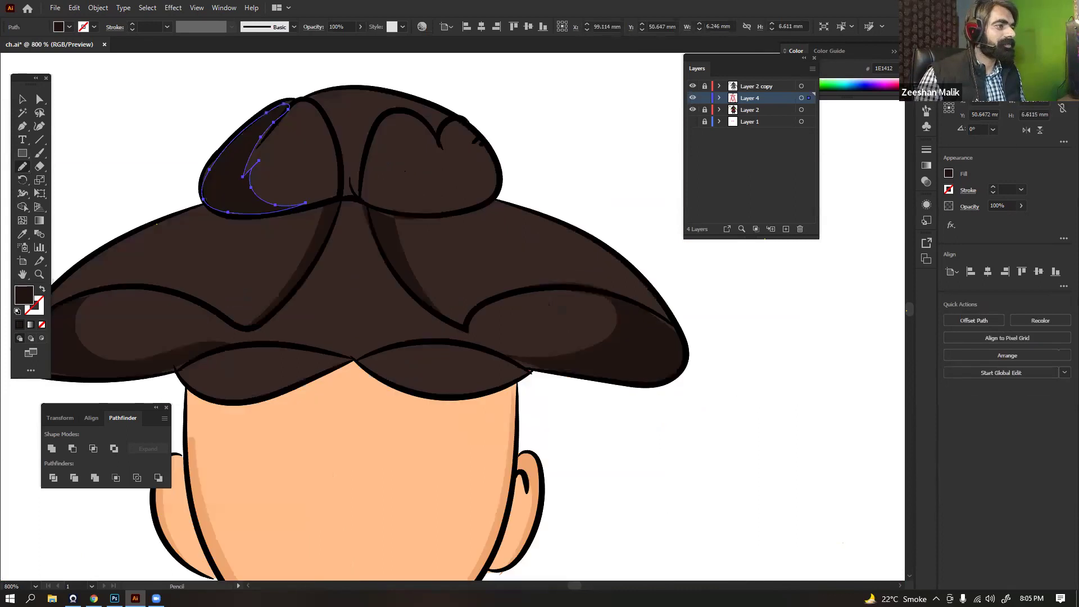
drag(435, 174, 473, 212)
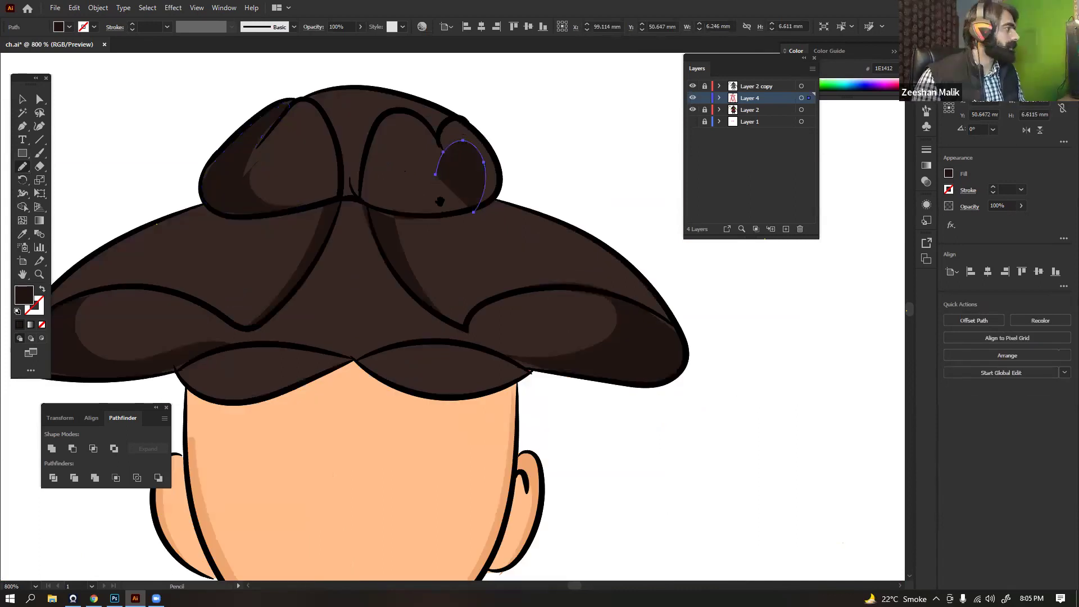
key(ctrl+z)
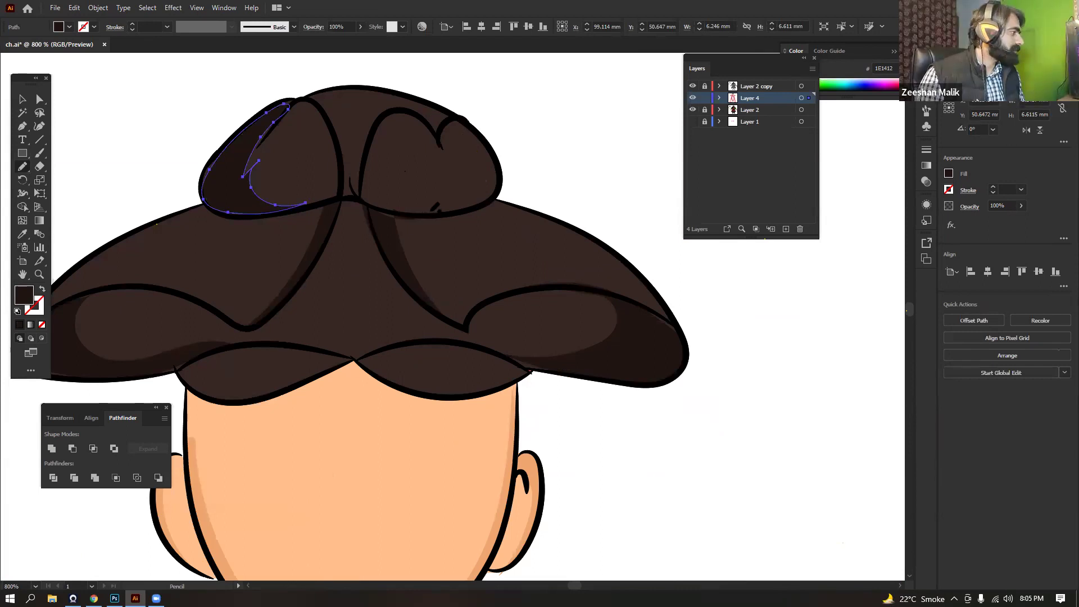
Draw a dark brown shadow following the notched upper edge of the hat's right crown puff and deselect it
drag(390, 189, 421, 205)
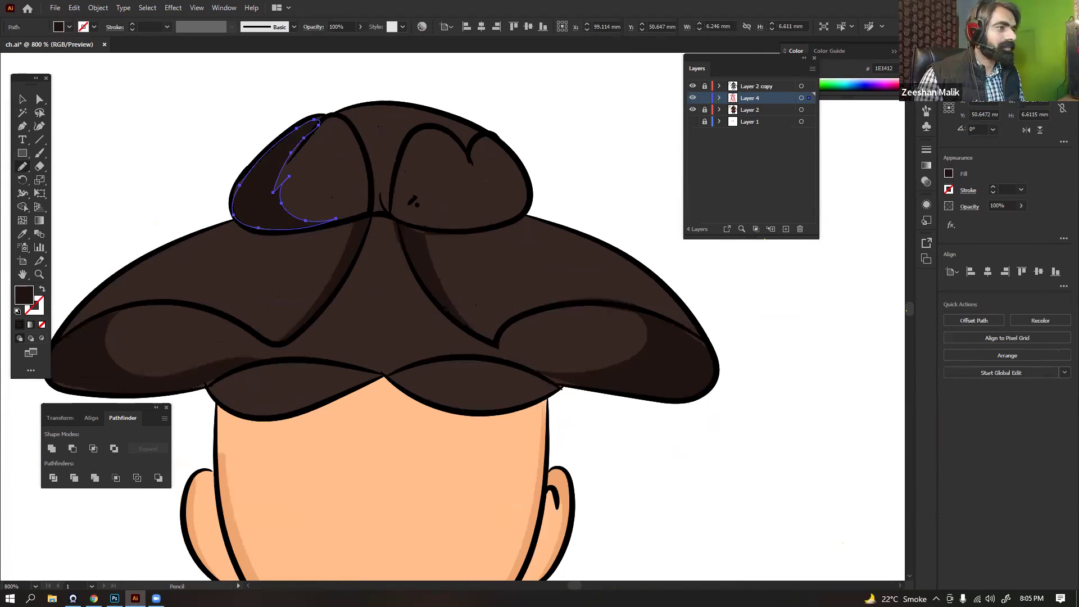
drag(466, 167, 455, 160)
mouse_move(513, 189)
mouse_down()
mouse_move(461, 171)
mouse_move(382, 209)
mouse_up()
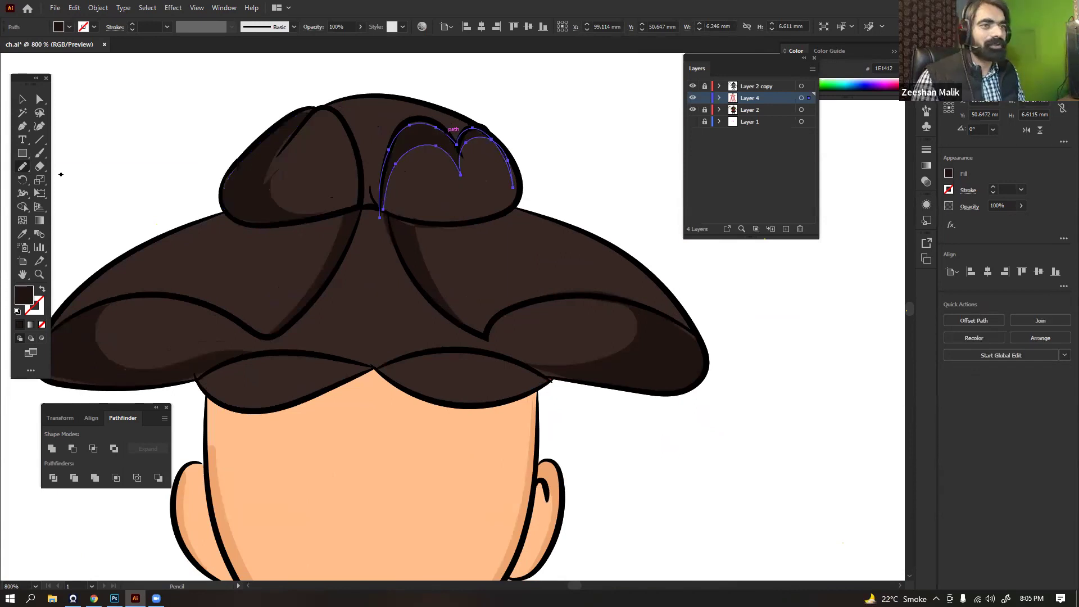
key(v)
click(556, 210)
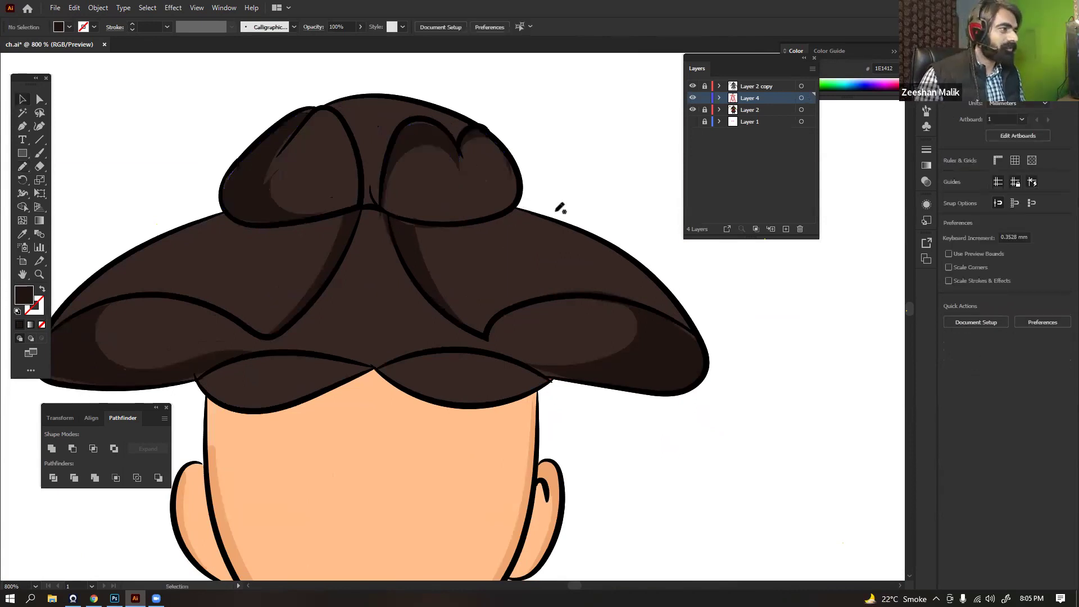
Draw thin dark brown shadows along the upper outer edges of the hat on both sides, the right one about 12.4 by 9.3 mm
drag(642, 247, 614, 201)
drag(465, 172, 581, 196)
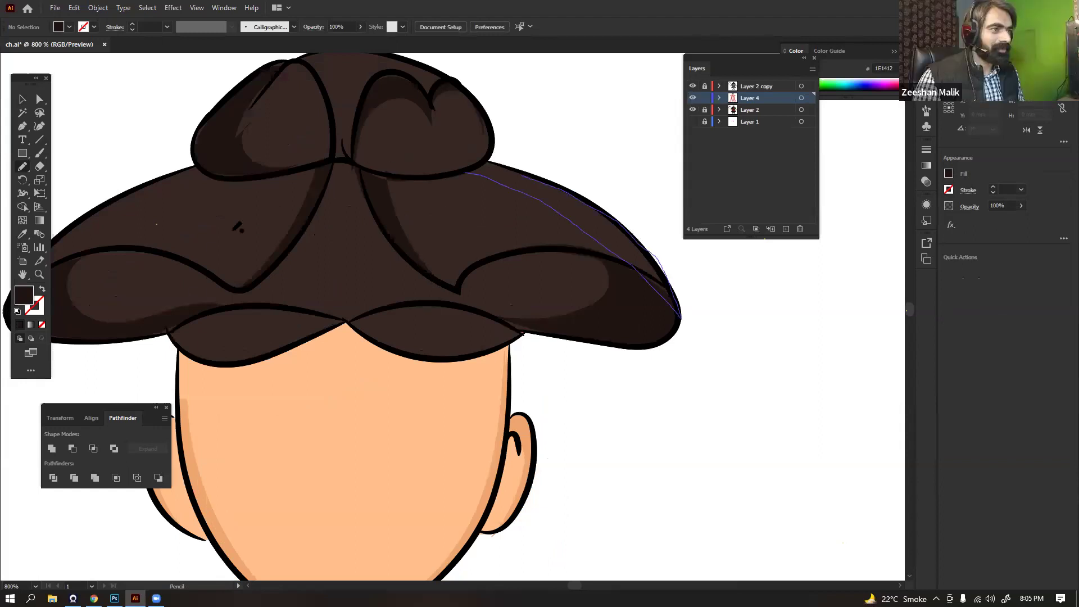
drag(431, 141, 611, 127)
drag(391, 163, 329, 140)
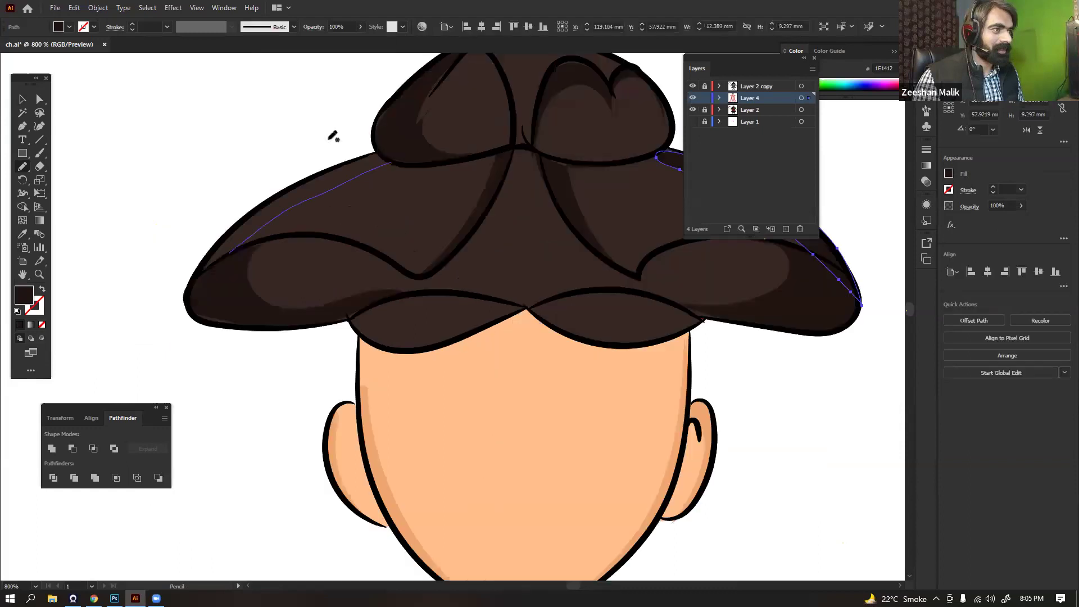
key(v)
click(301, 119)
key(a)
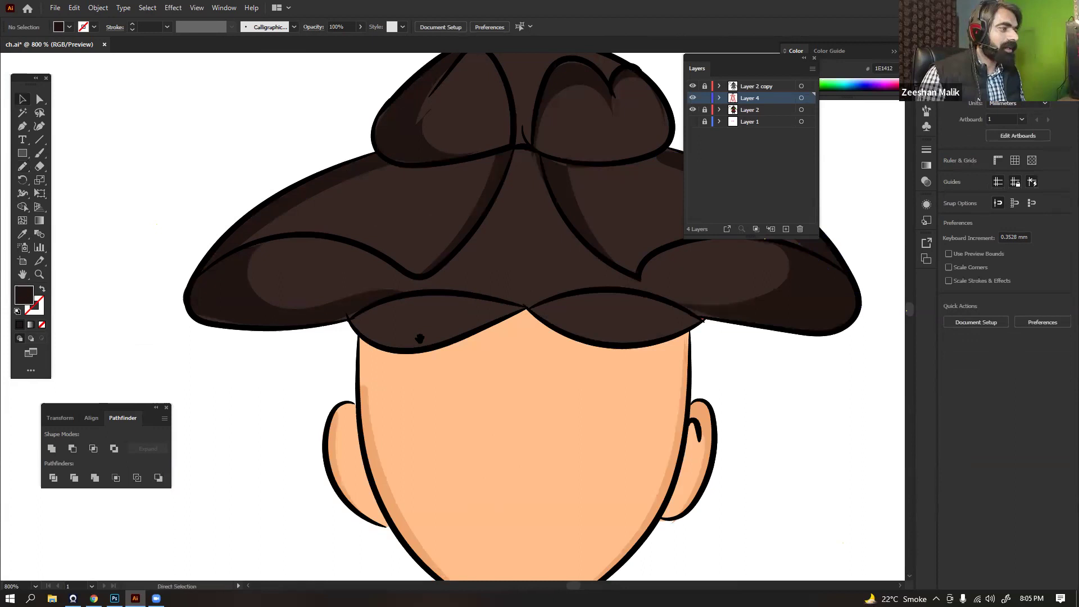
key(ctrl+minus)
key(ctrl+minus)
key(ctrl+minus)
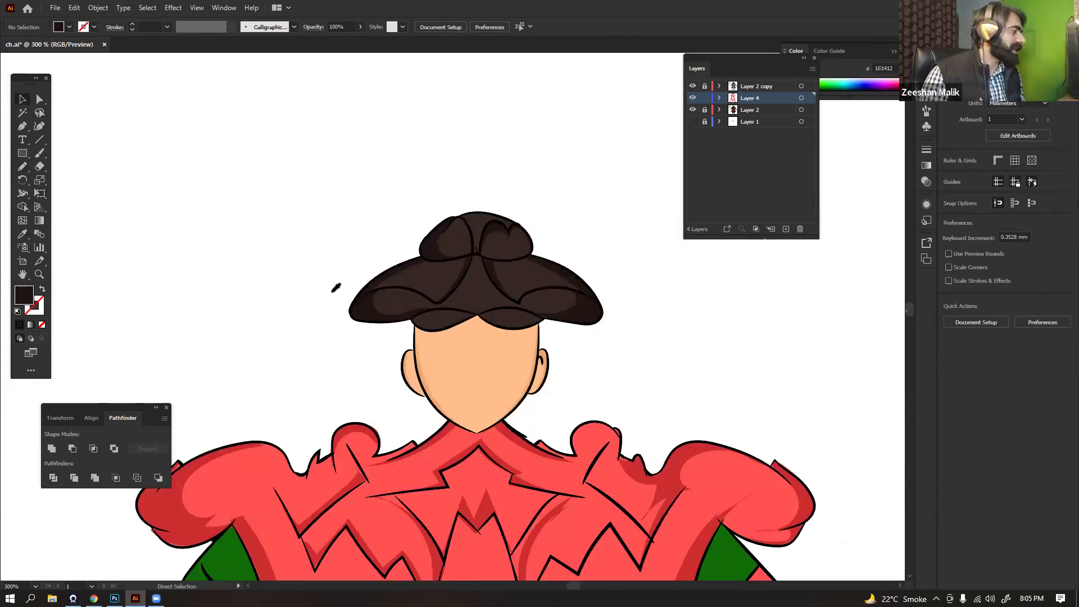
key(ctrl+minus)
key(ctrl+minus)
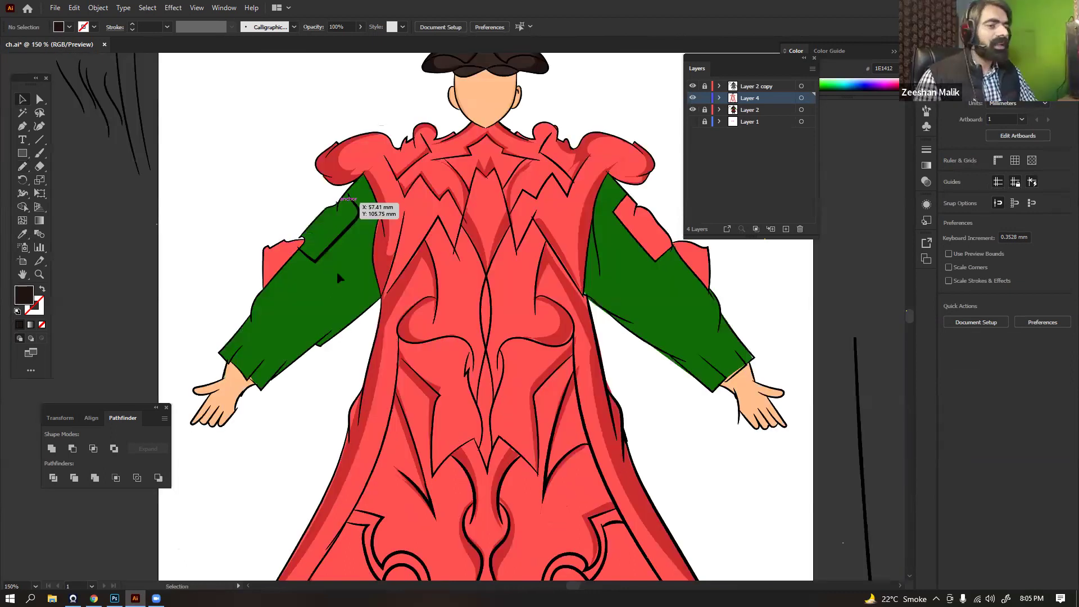
Sample the sleeve's green and set the fill to the darker green 0F5B04
key(i)
click(357, 204)
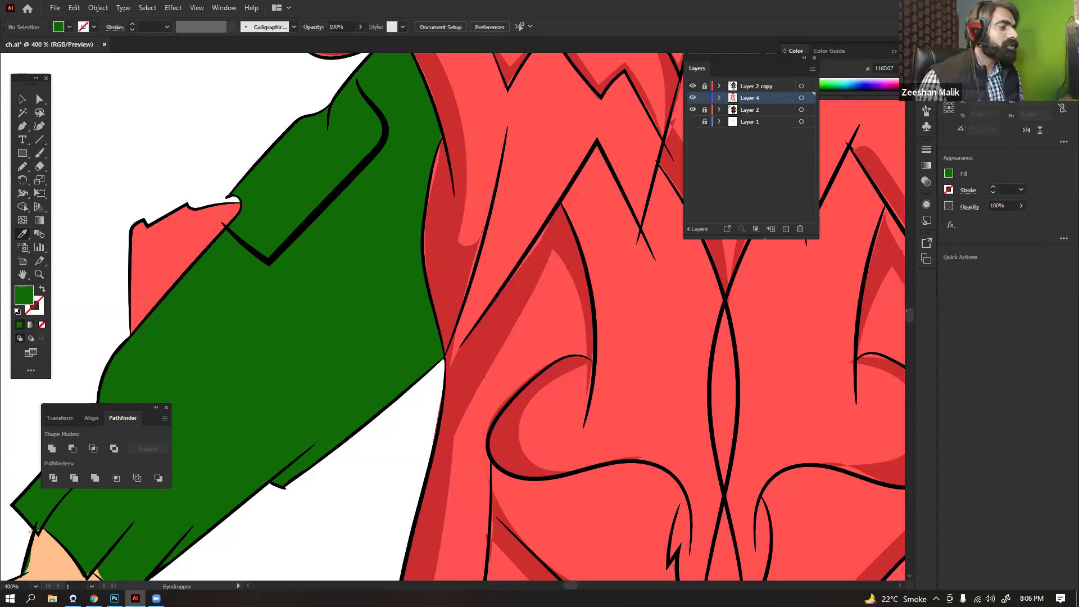
double_click(25, 295)
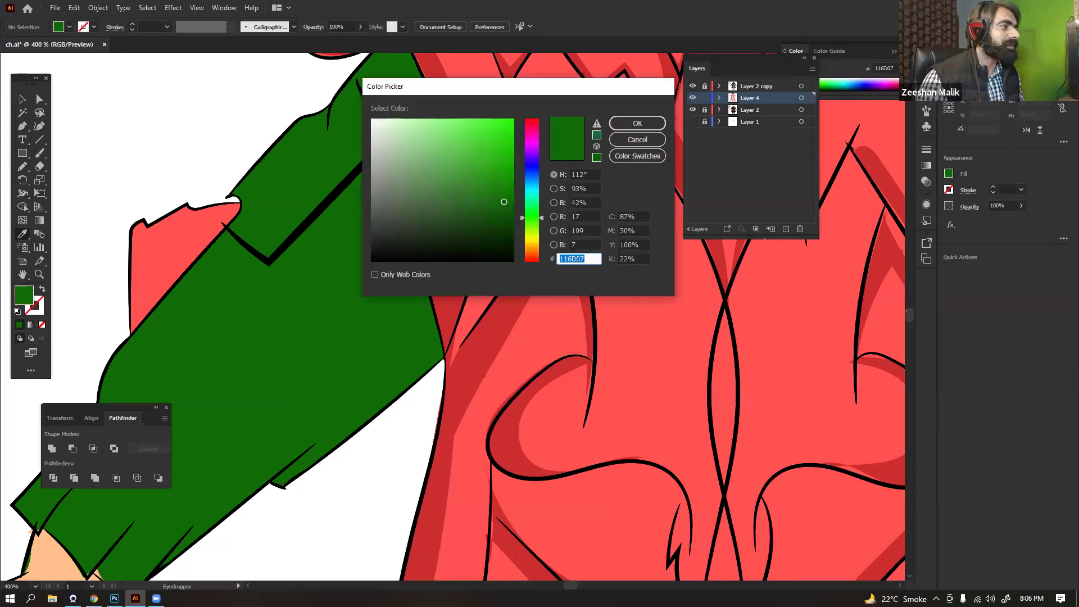
click(508, 211)
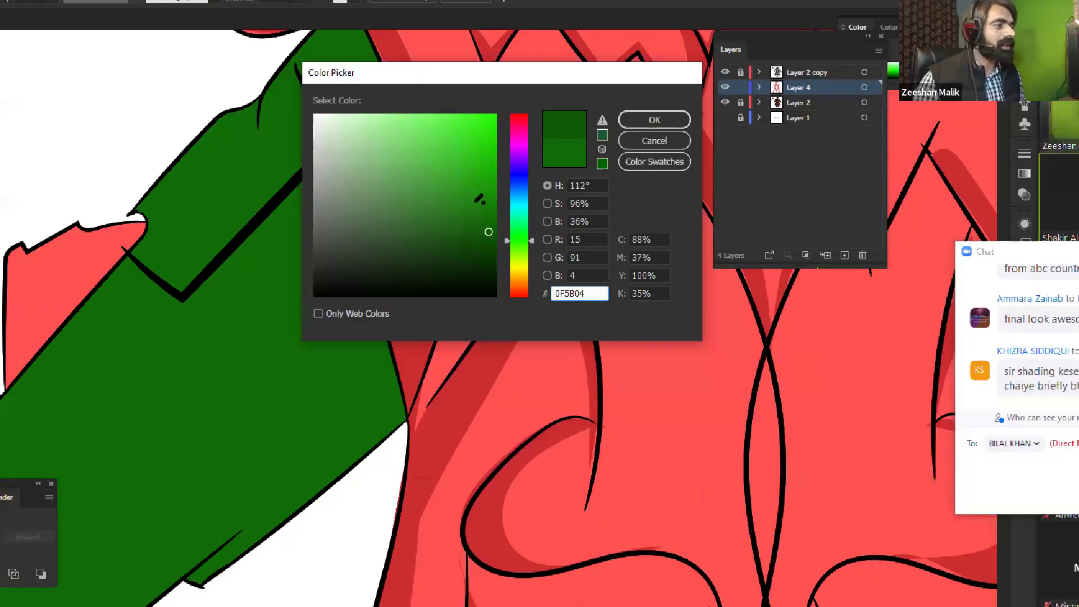
key(Return)
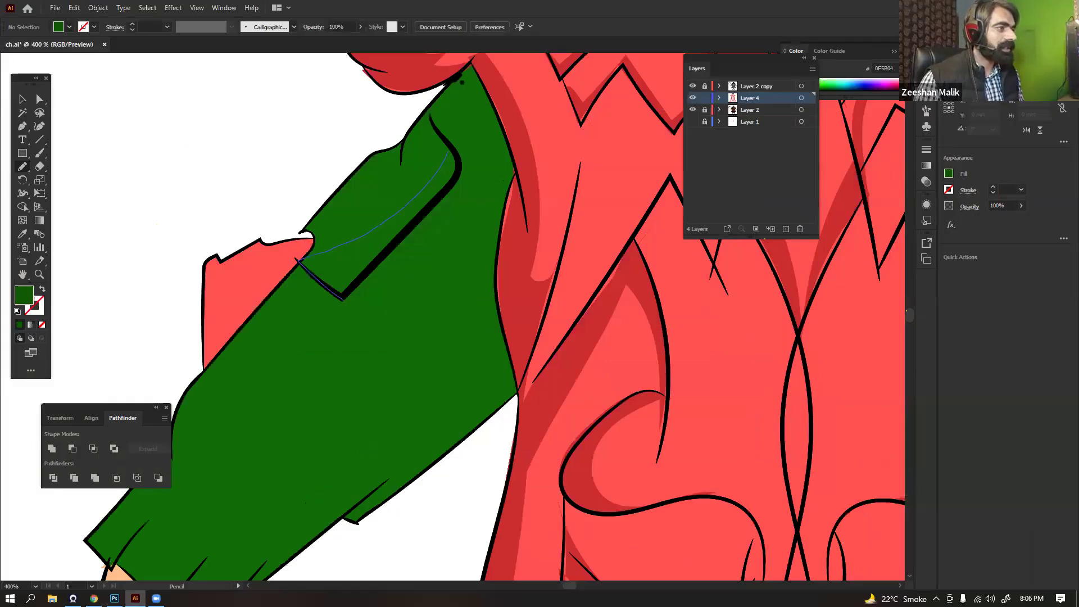
Draw dark green shadows on the left sleeve's shoulder patch and along its inner edge, the latter about 7.5 by 39.8 mm
drag(343, 299, 448, 151)
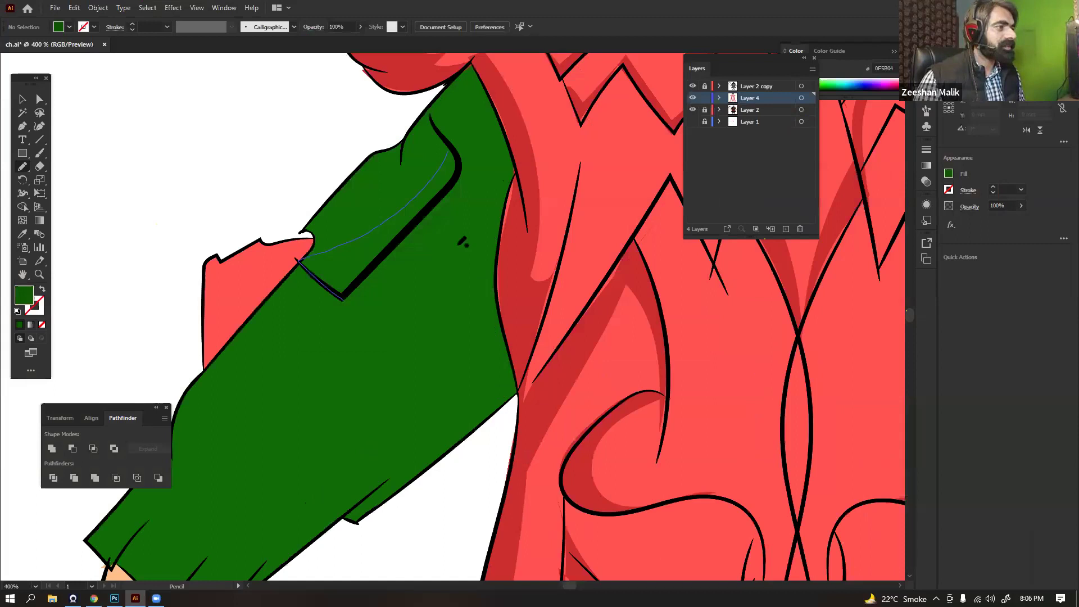
drag(462, 241, 445, 262)
mouse_move(433, 107)
mouse_down()
mouse_move(499, 414)
mouse_move(482, 323)
mouse_up()
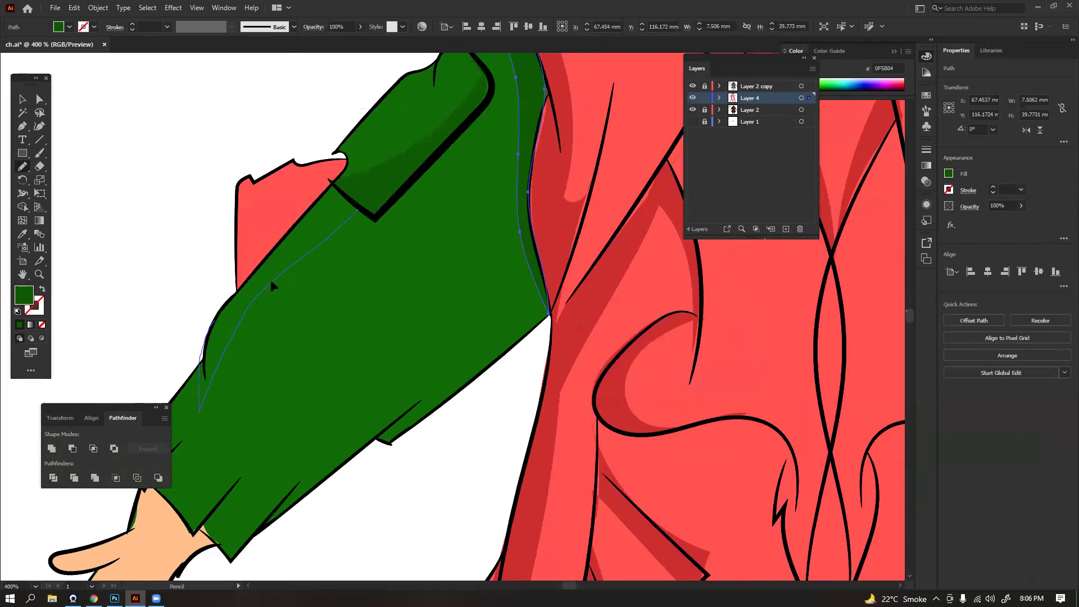
Shade the left sleeve's outer elbow edge and its underside near the coat, the underside shape about 18.6 by 26.8 mm
drag(214, 320, 335, 183)
key(v)
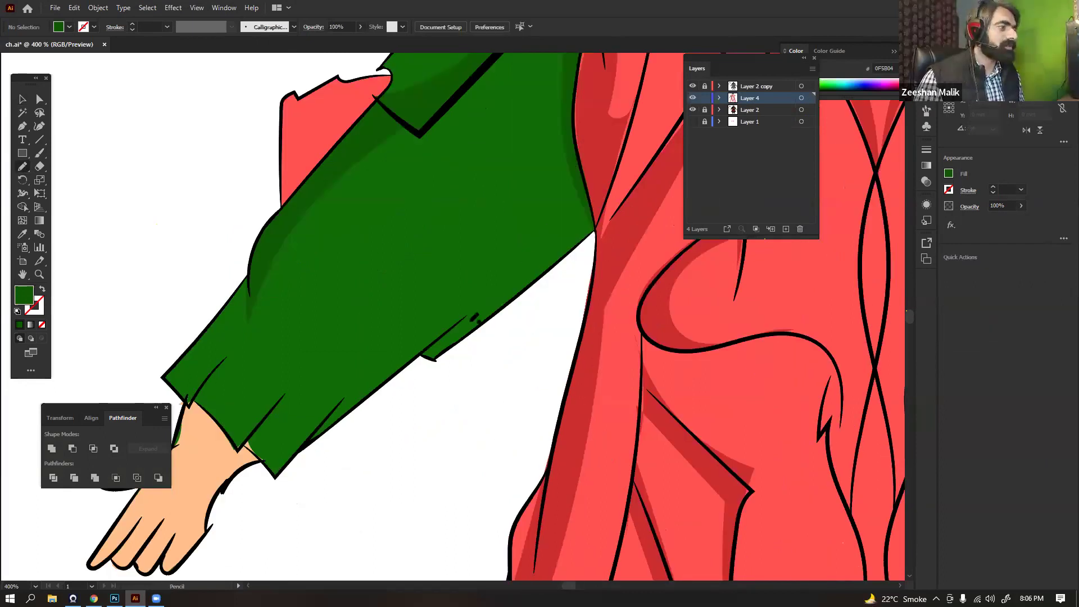
mouse_move(471, 321)
mouse_down()
mouse_move(584, 239)
mouse_move(569, 137)
mouse_up()
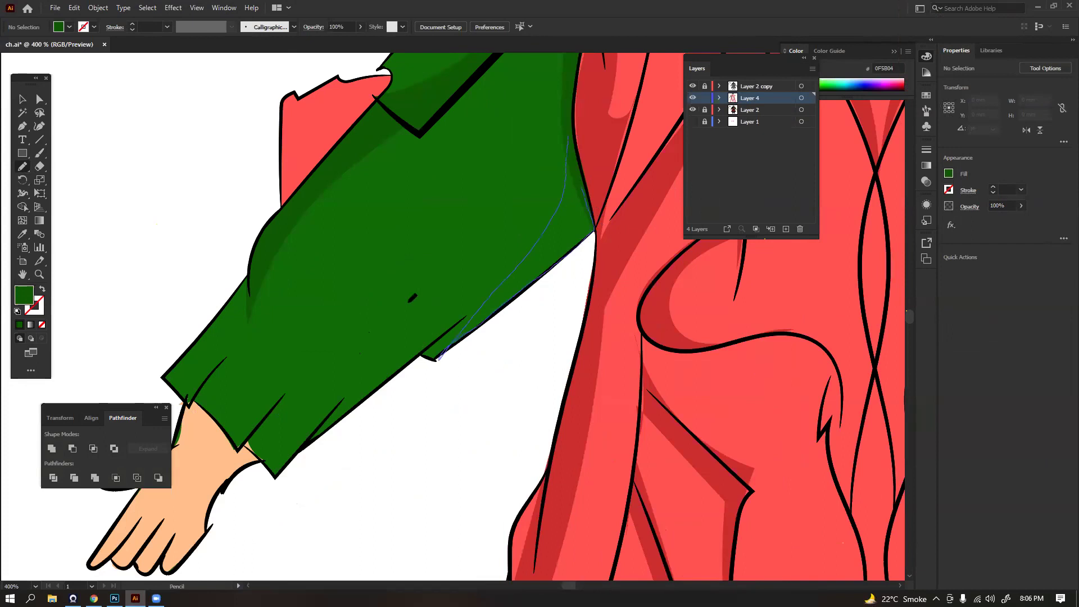
Shade the left cuff's lower corner with a shape about 12.8 by 10.2 mm and its outer edge with one about 11.7 by 16.9 mm
drag(290, 452, 396, 362)
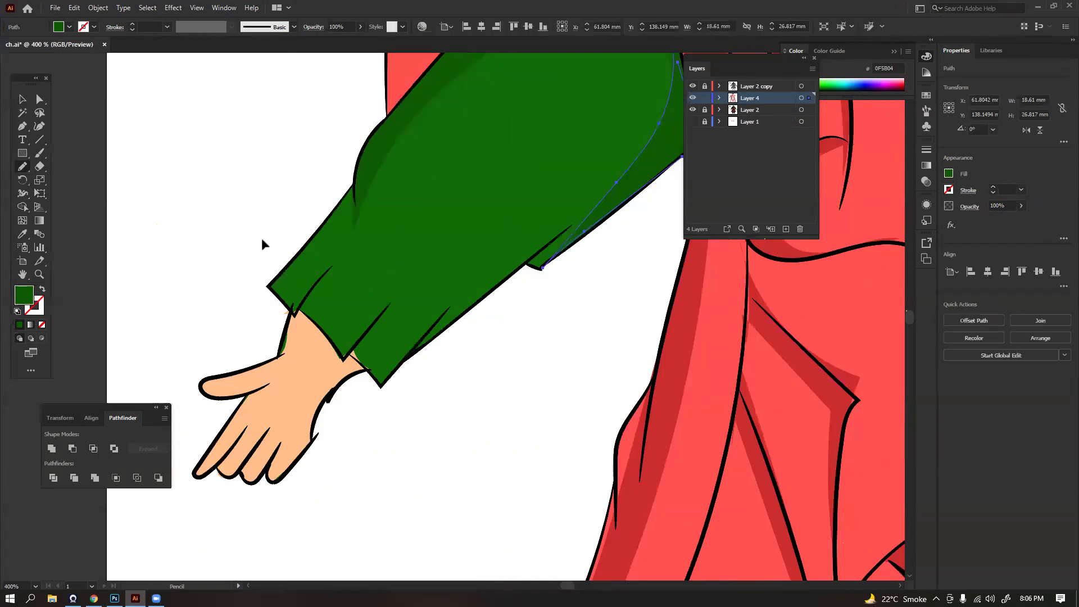
click(25, 166)
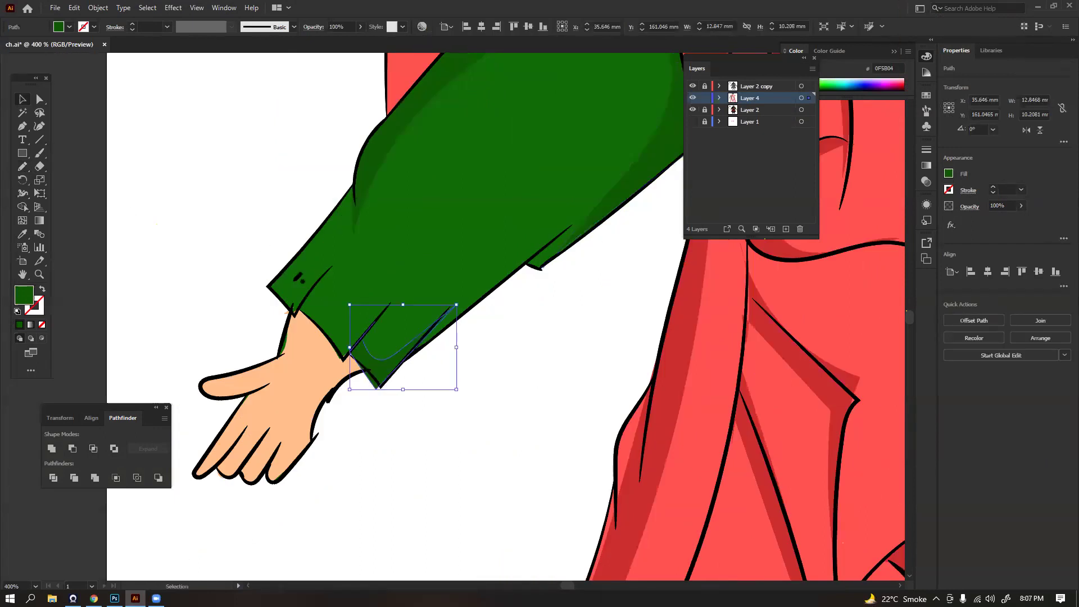
mouse_move(299, 315)
mouse_down()
mouse_move(279, 289)
mouse_move(355, 200)
mouse_up()
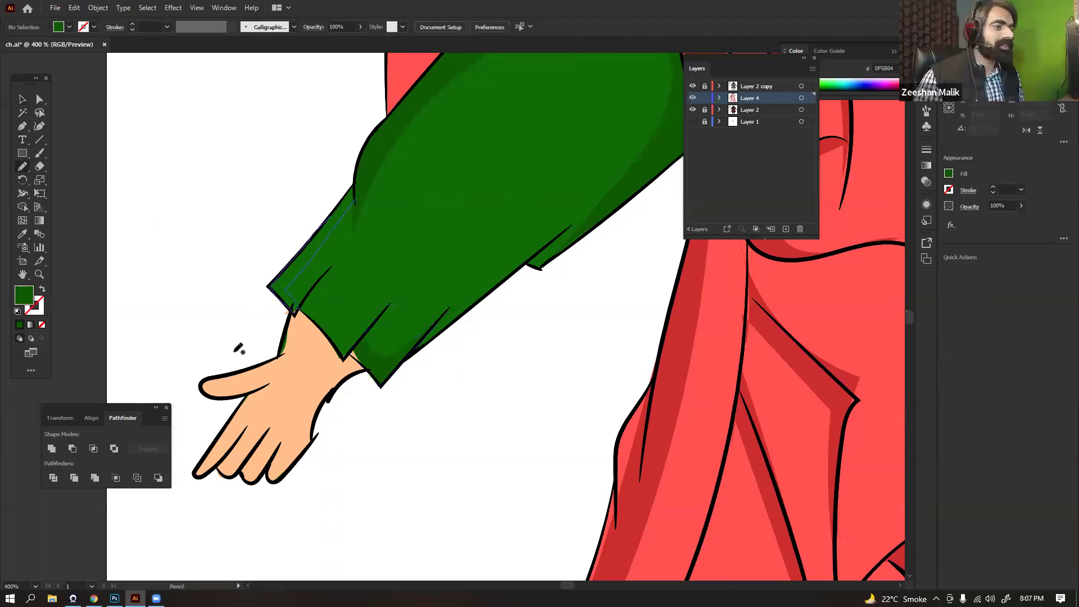
Draw a dark green shadow along the right sleeve's outer elbow edge, about 29.1 by 32.8 mm
drag(238, 349, 128, 460)
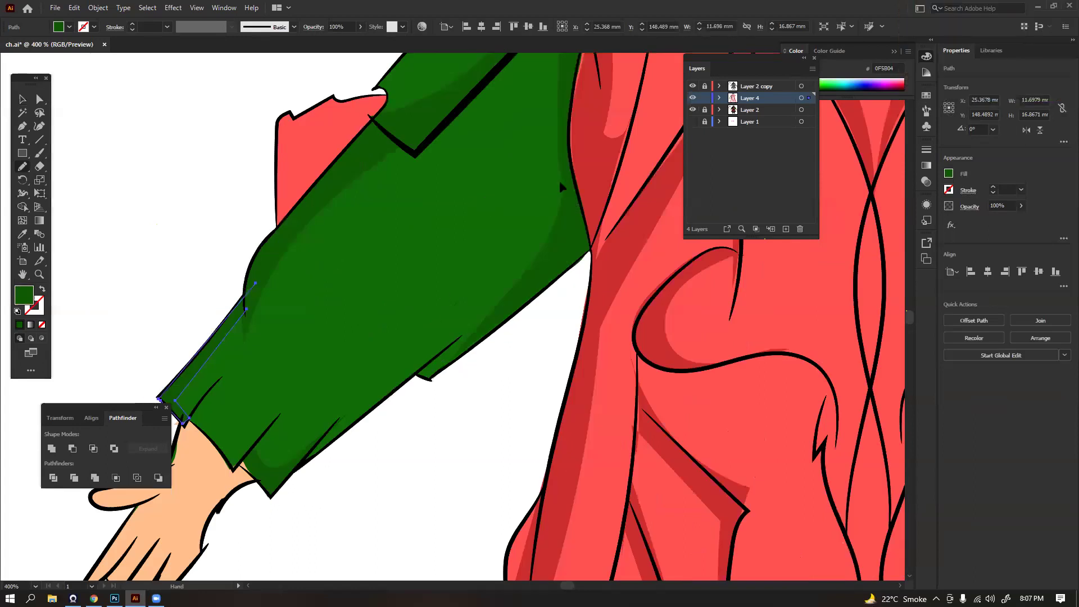
drag(506, 60, 486, 83)
drag(563, 196, 427, 251)
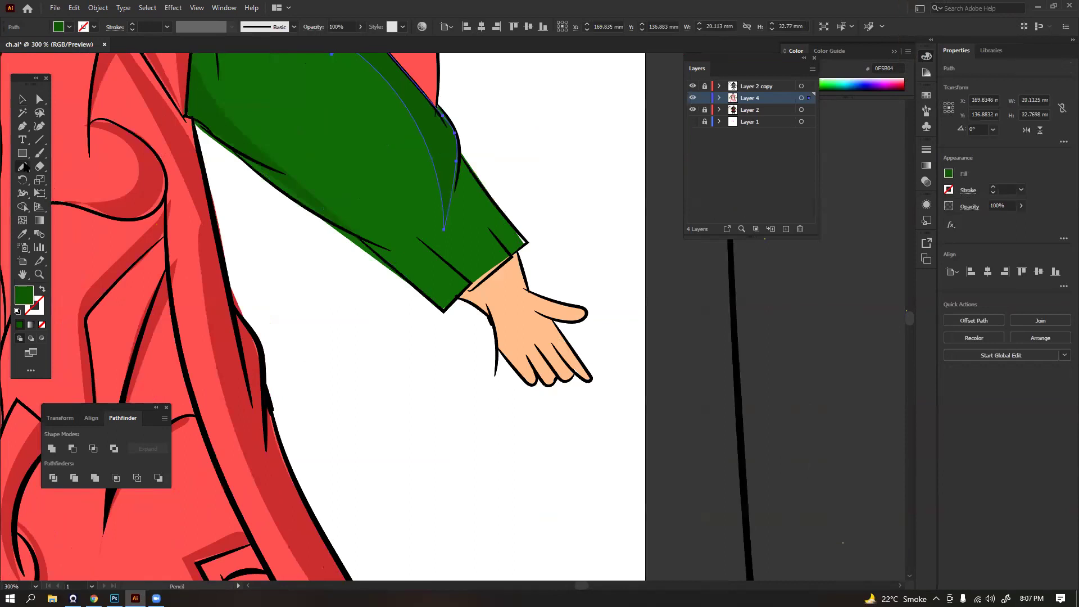
Shade the right cuff's lower corner with a shape about 15.7 by 19.6 mm, then its outer corner, and deselect
drag(433, 294, 430, 294)
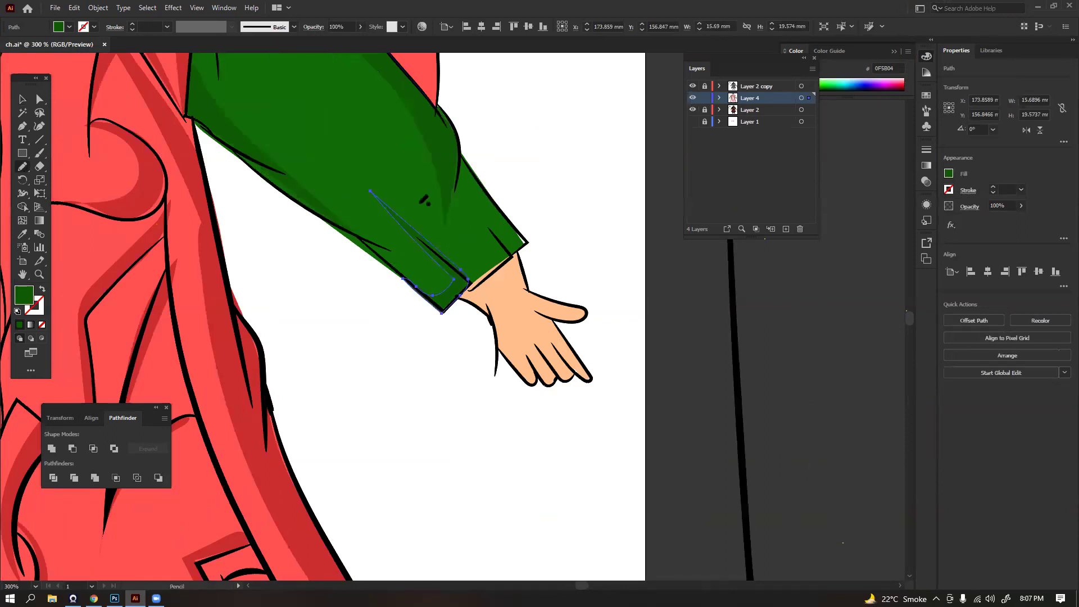
scroll(562, 200, up, 2)
mouse_move(405, 180)
mouse_down()
mouse_move(483, 290)
mouse_move(484, 277)
mouse_up()
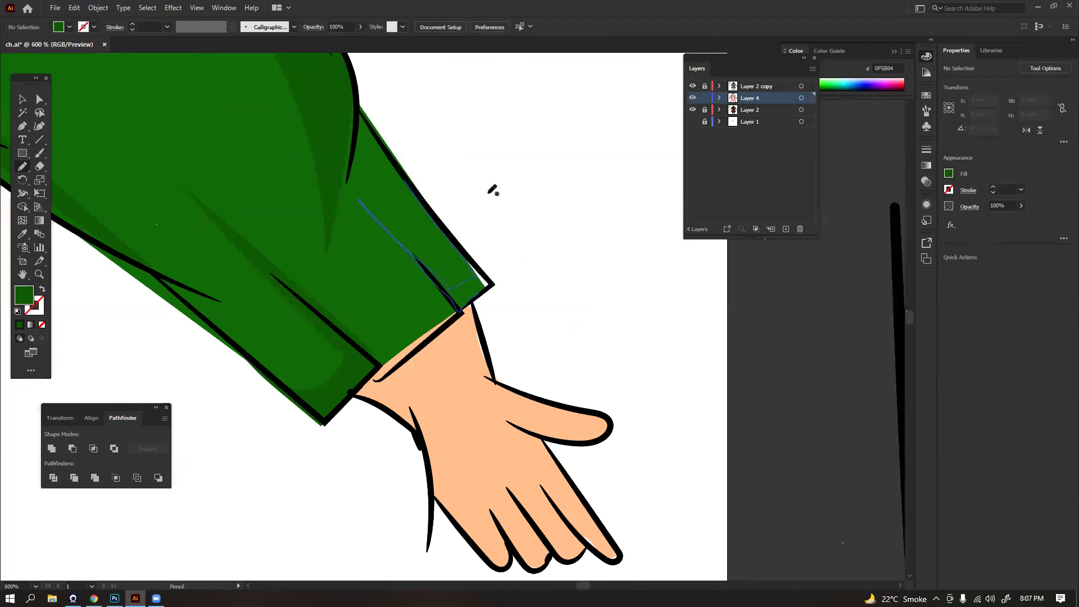
key(v)
key(ctrl+a)
click(635, 176)
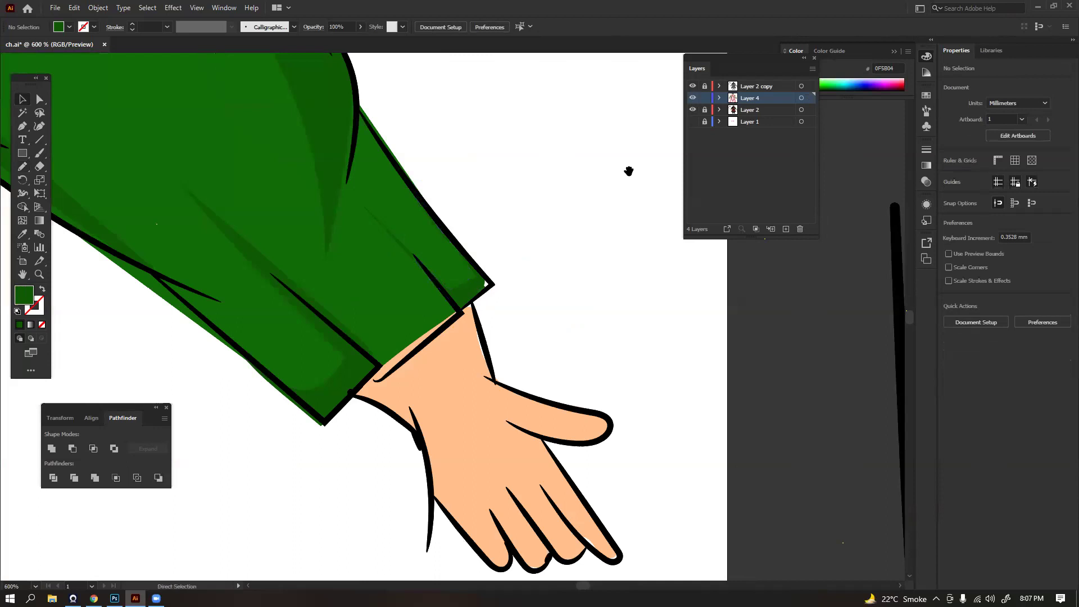
Draw diagonal dark green fold shadows down the right sleeve, one about 23.6 by 34.4 mm, and deselect them
click(21, 170)
key(ctrl+1)
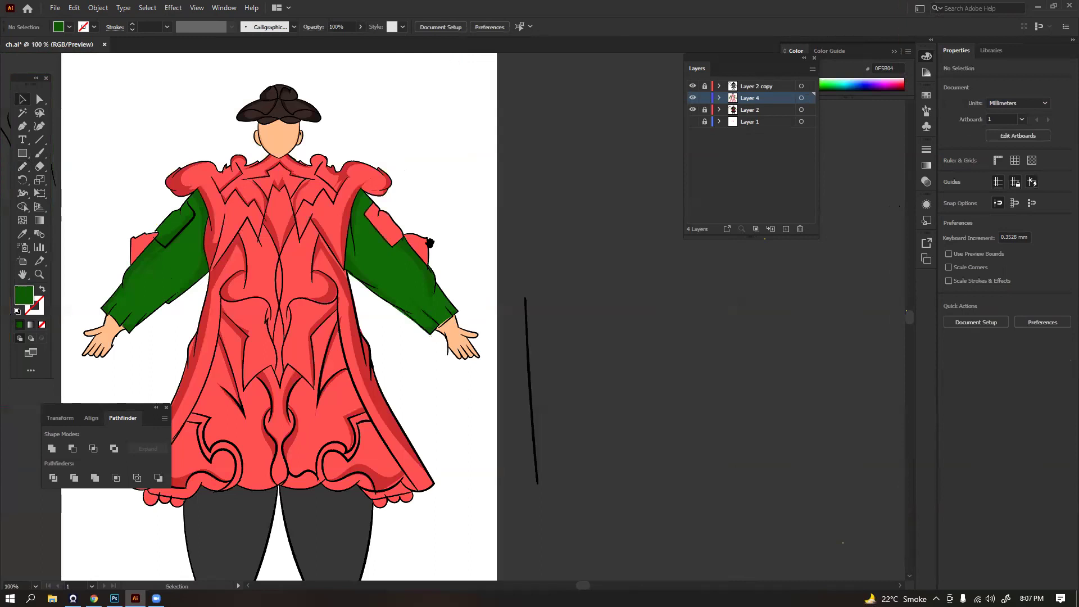
drag(339, 254, 377, 259)
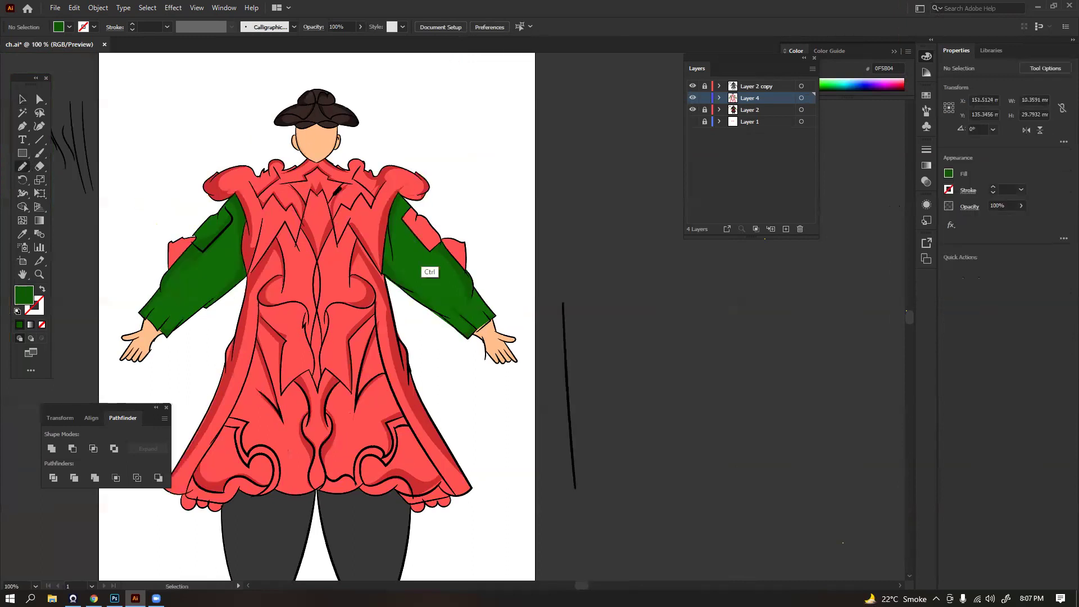
key(v)
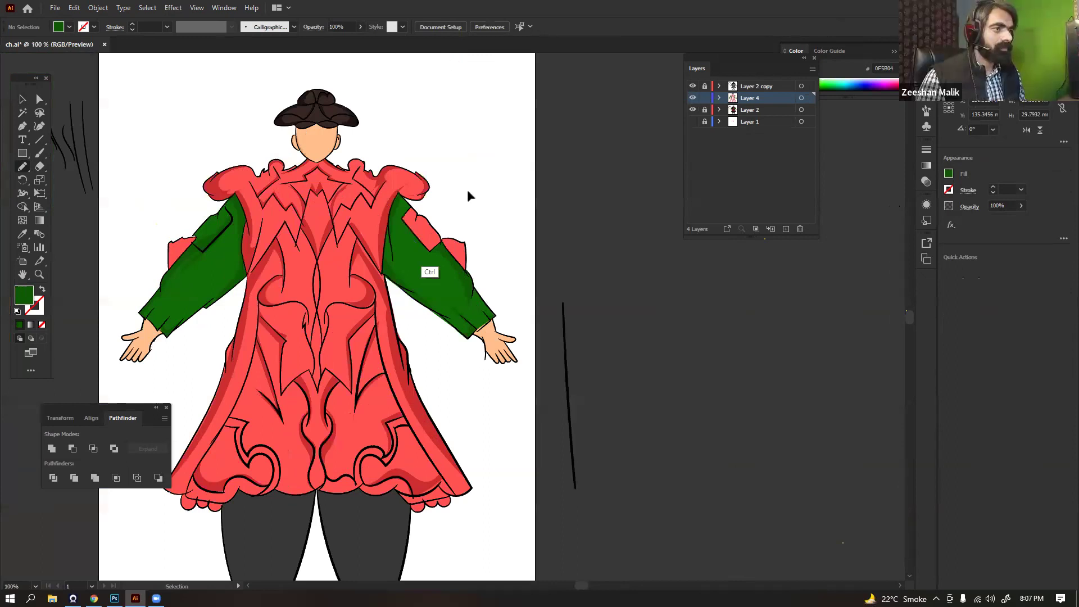
scroll(483, 270, up, 2)
click(310, 218)
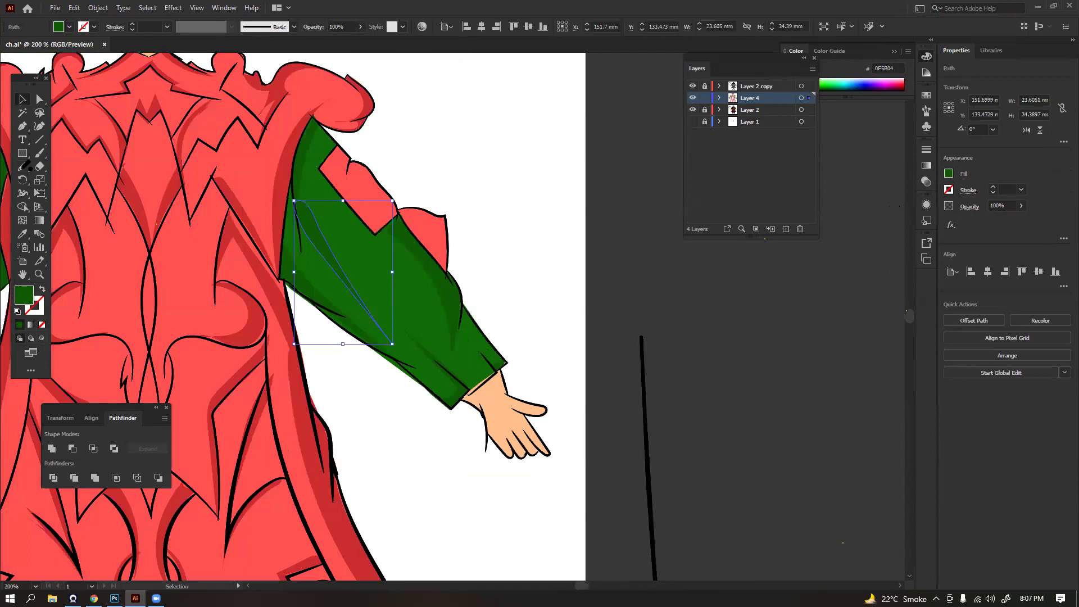
click(421, 336)
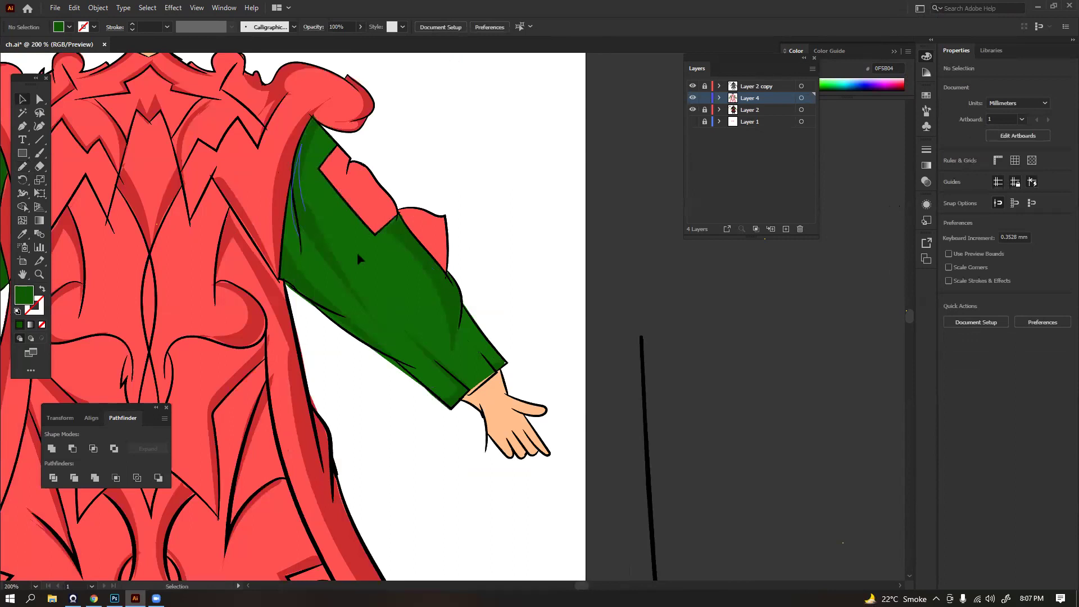
key(n)
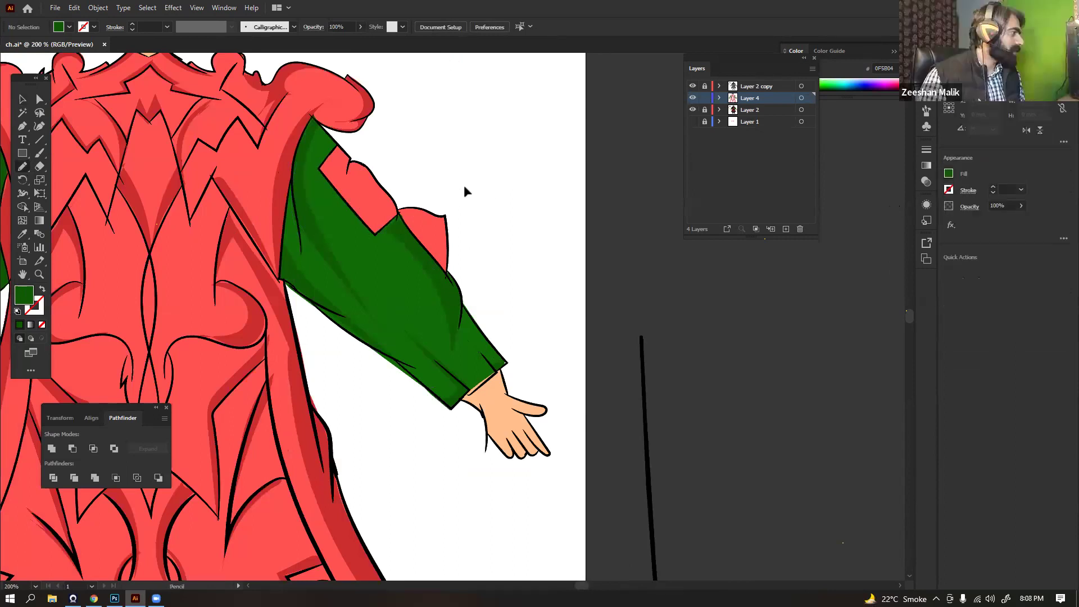
key(v)
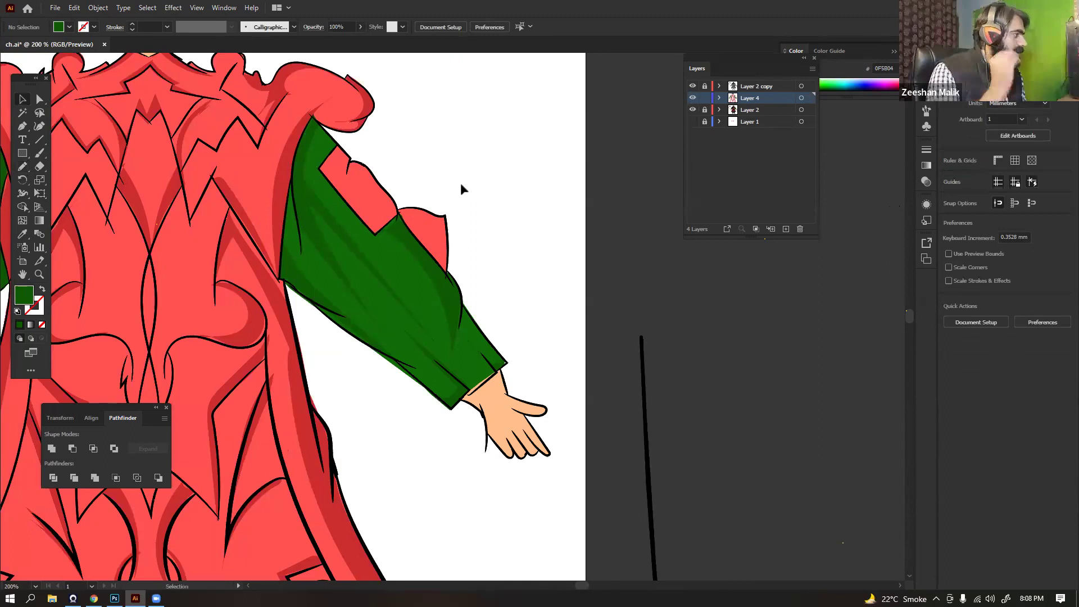
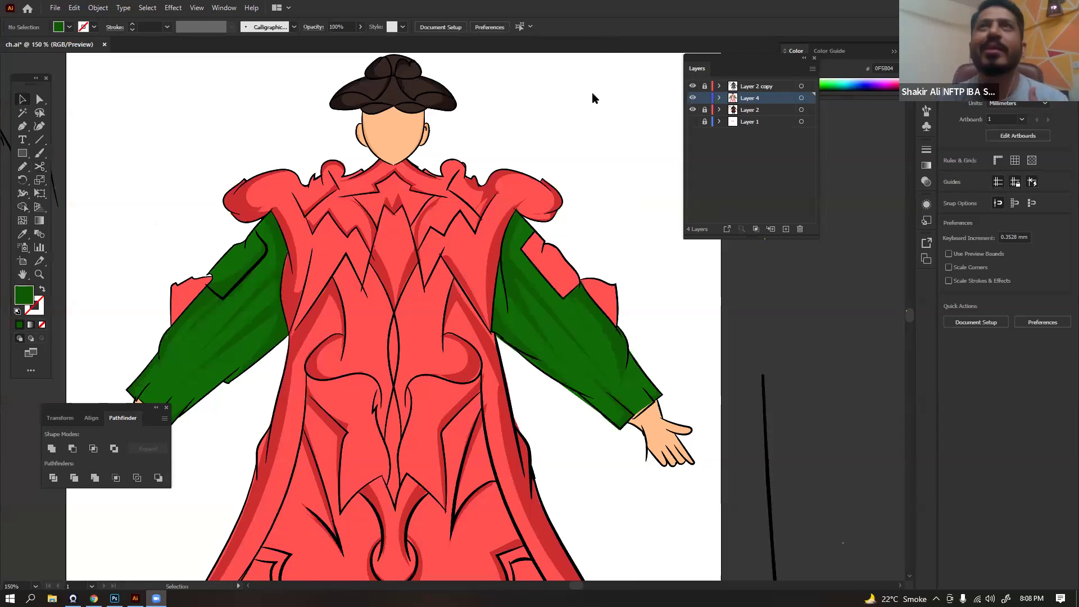
Draw a narrow diagonal dark green fold shadow across the left sleeve's lower half, about 33.1 by 25 mm, and deselect it
key(space)
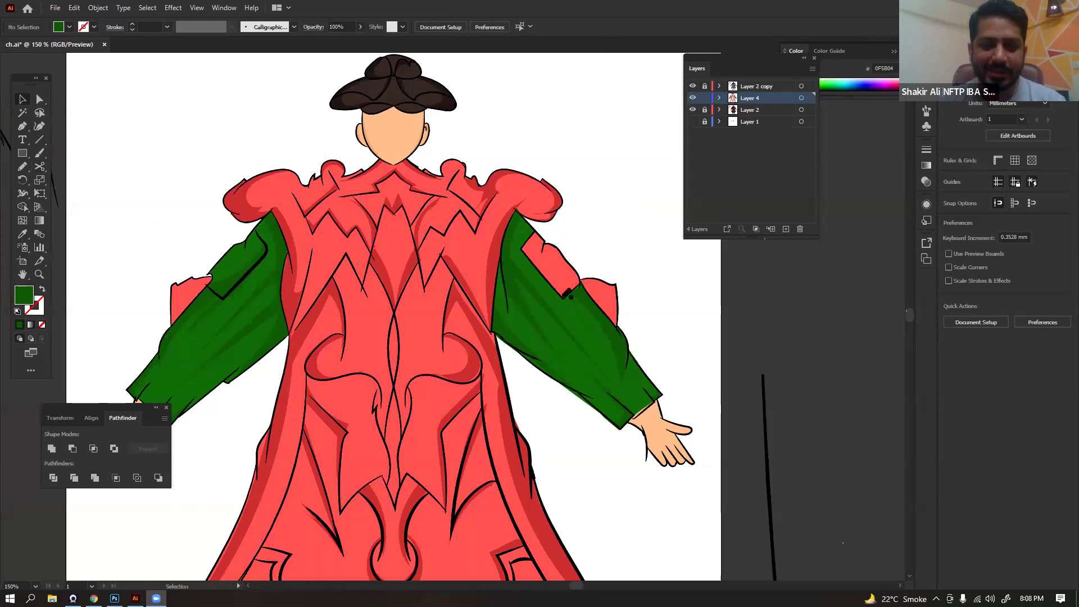
drag(564, 297, 572, 253)
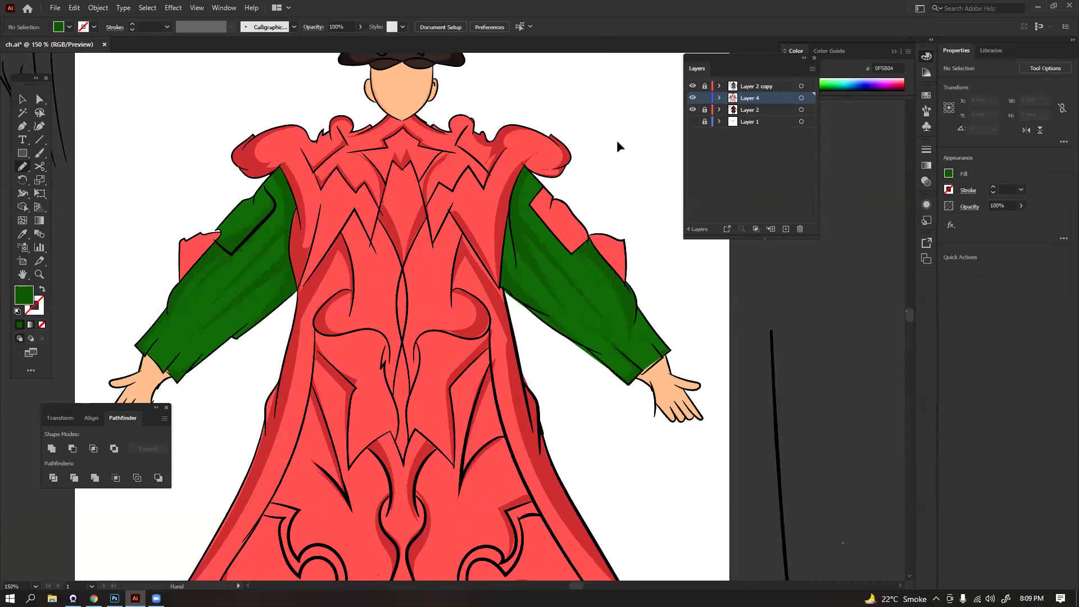
drag(518, 298, 530, 277)
key(ctrl+z)
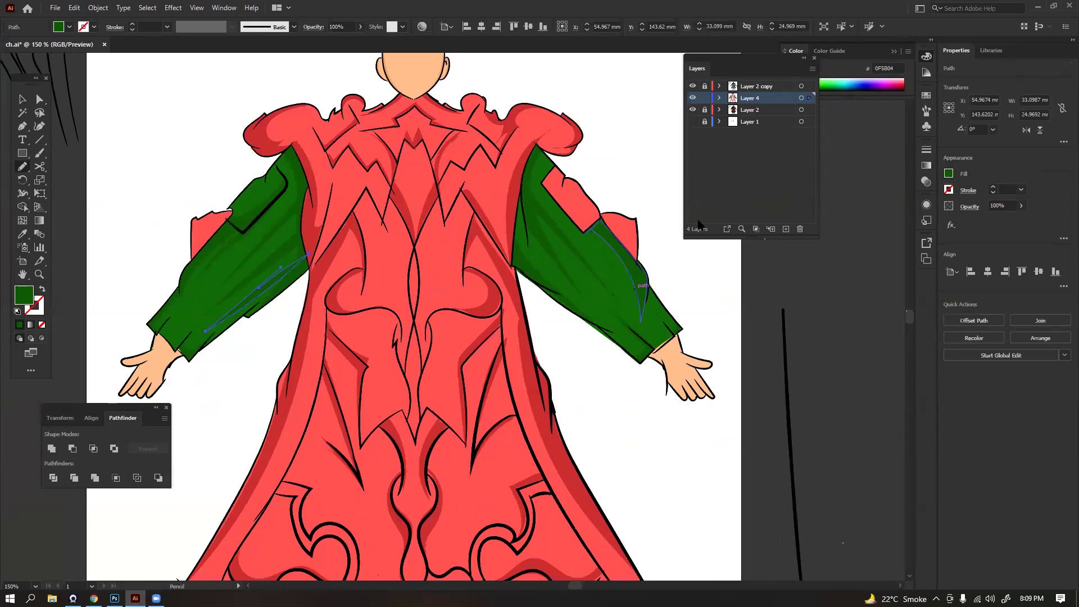
key(v)
click(663, 253)
drag(662, 256, 636, 210)
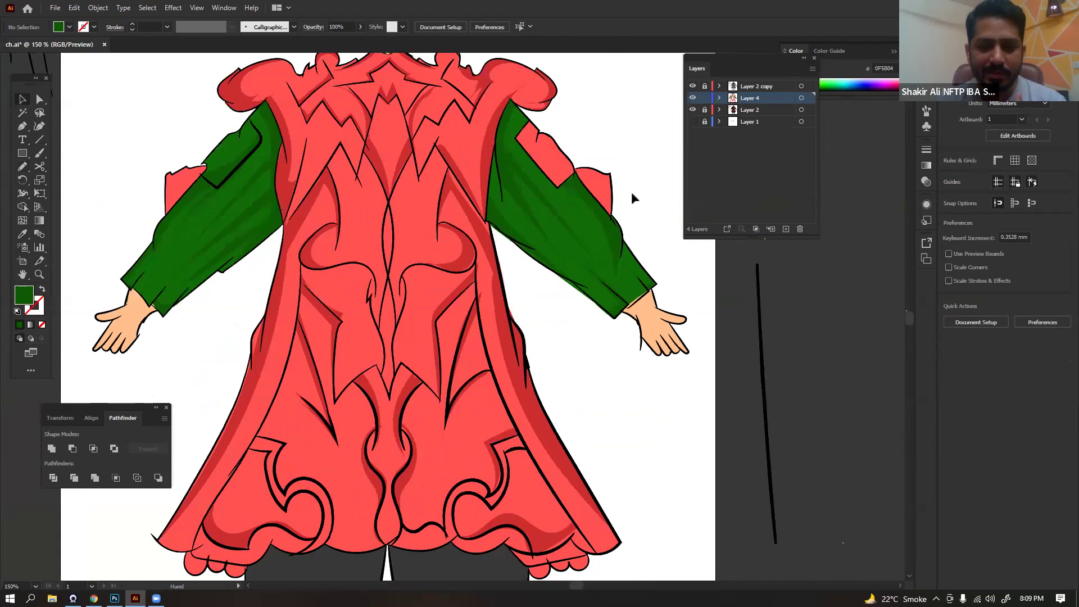
Draw a near-black shadow along the left leg's outer edge from the coat hem to the ankle, about 11.6 by 60.1 mm
key(ctrl+minus)
key(ctrl+minus)
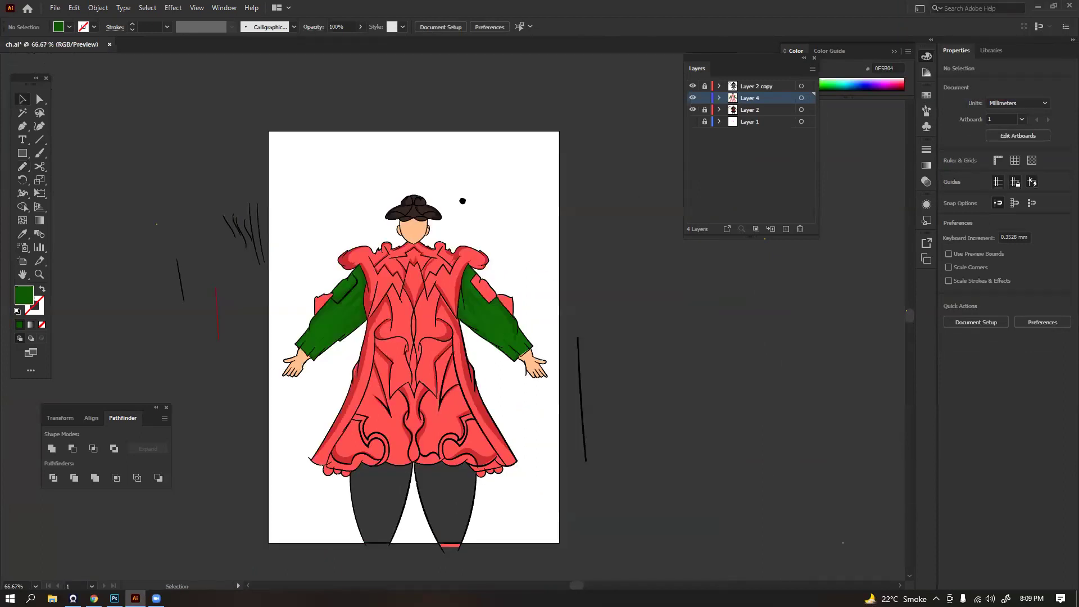
key(ctrl+plus)
key(ctrl+plus)
key(ctrl+plus)
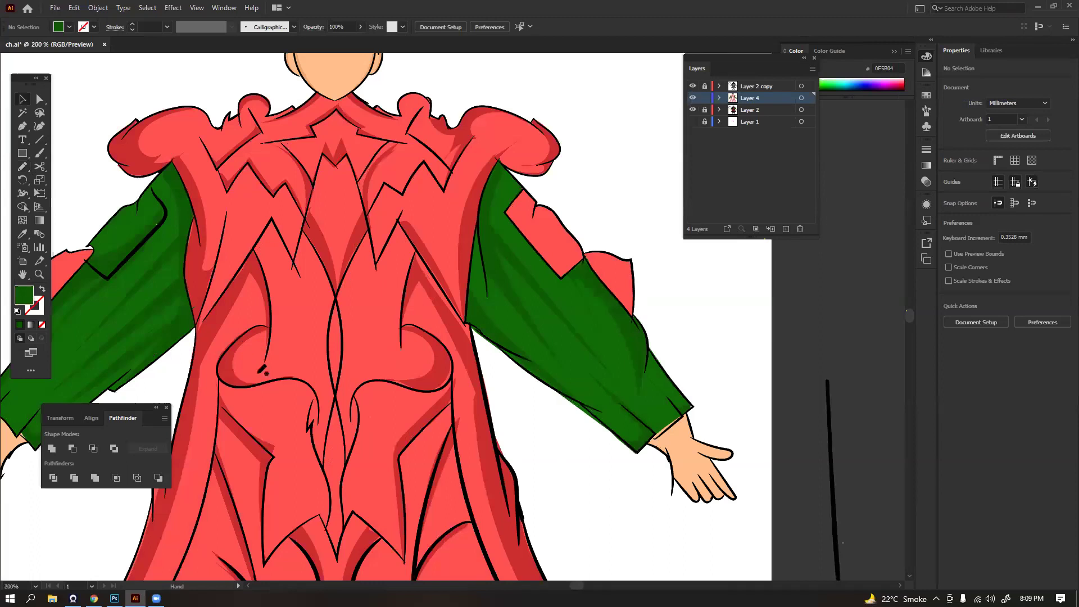
key(i)
scroll(262, 370, down, 10)
click(241, 310)
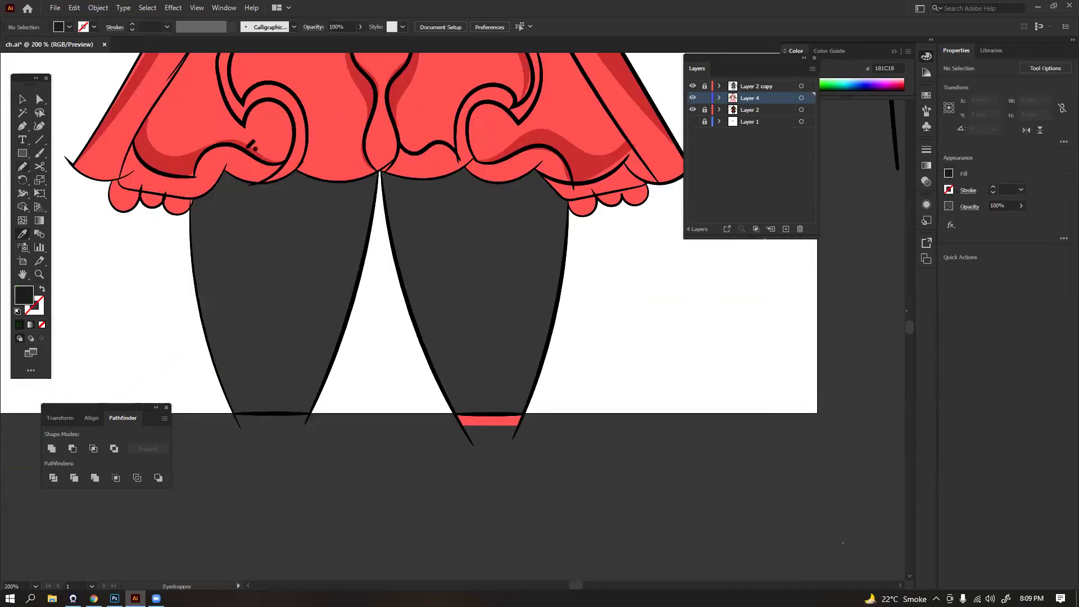
drag(208, 290, 237, 255)
drag(254, 142, 218, 203)
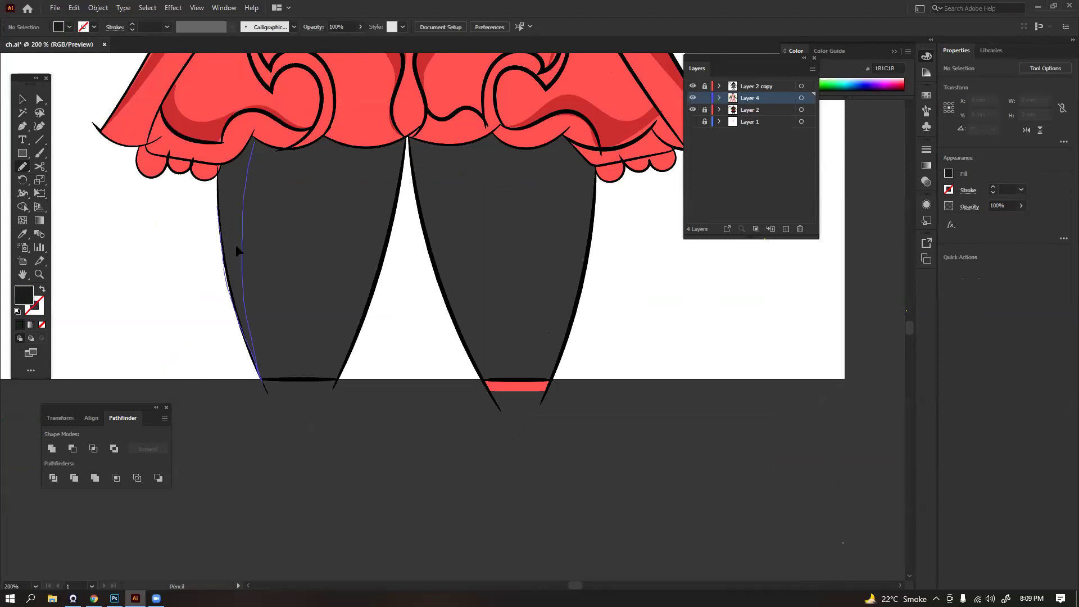
Nudge the left leg's outer shadow about 1.4 mm inward, recolor its fill to 2B2B2B, and deselect it
key(v)
drag(235, 247, 240, 249)
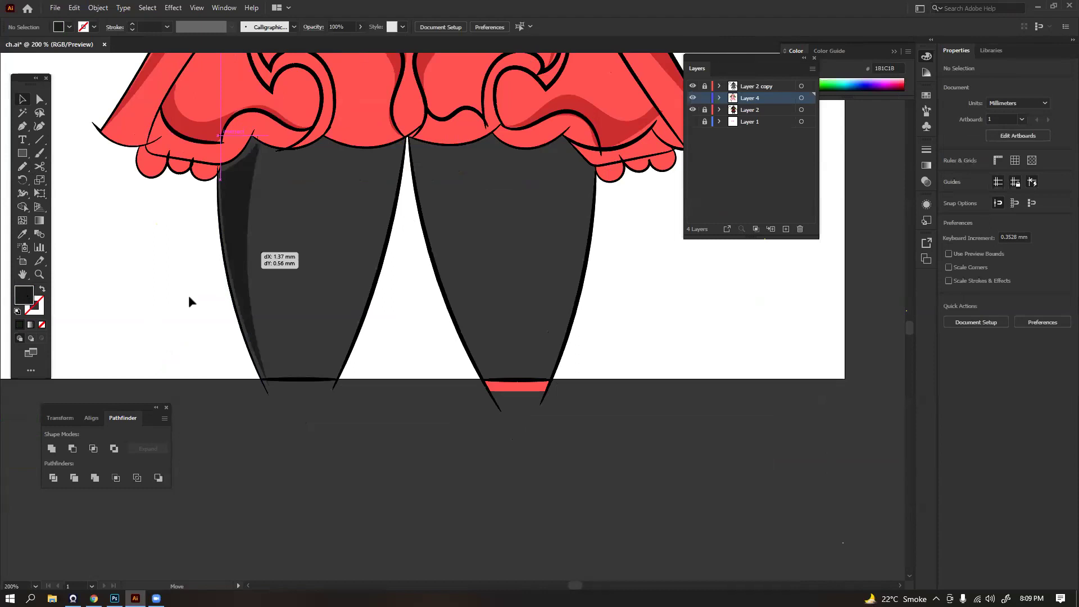
double_click(25, 298)
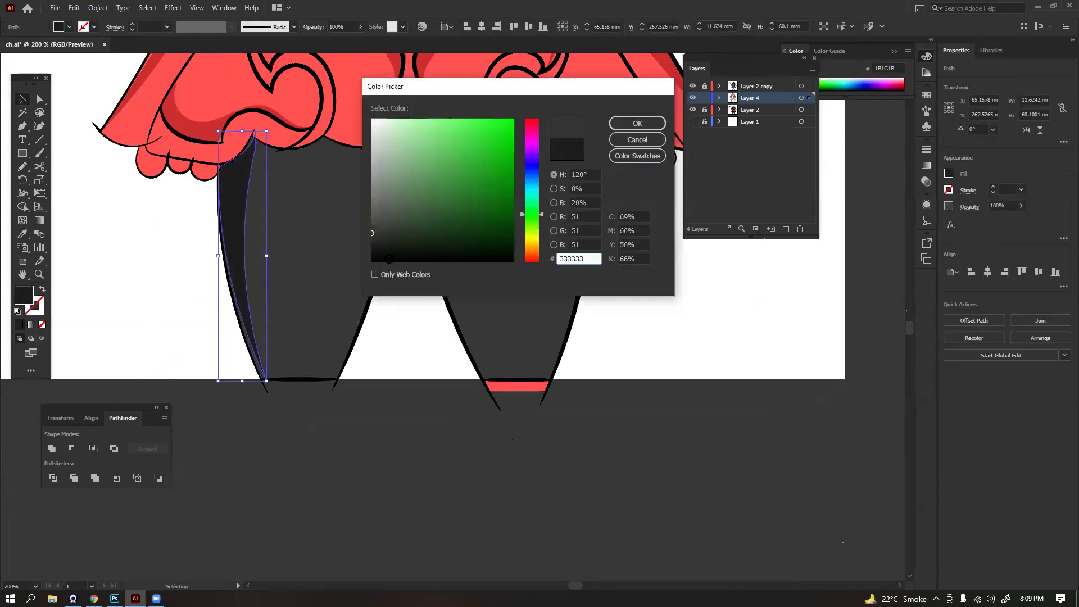
click(372, 237)
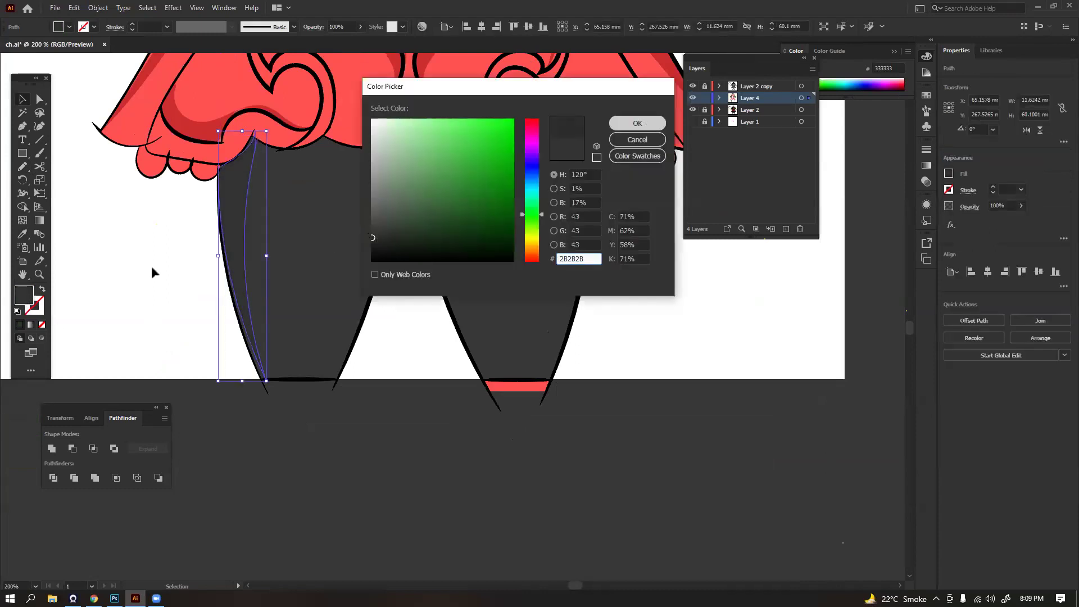
key(Return)
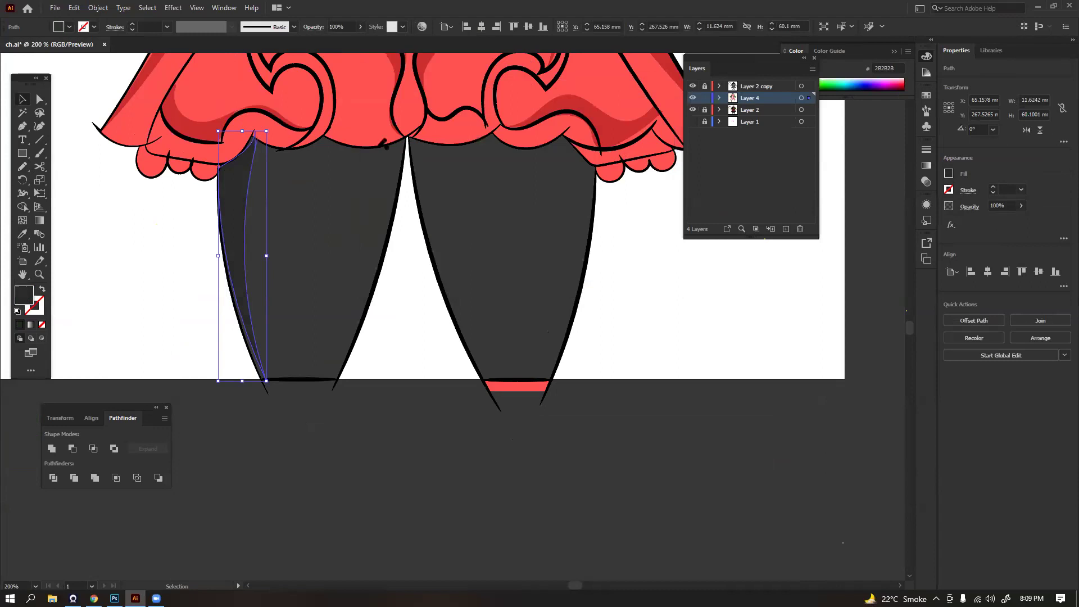
click(345, 344)
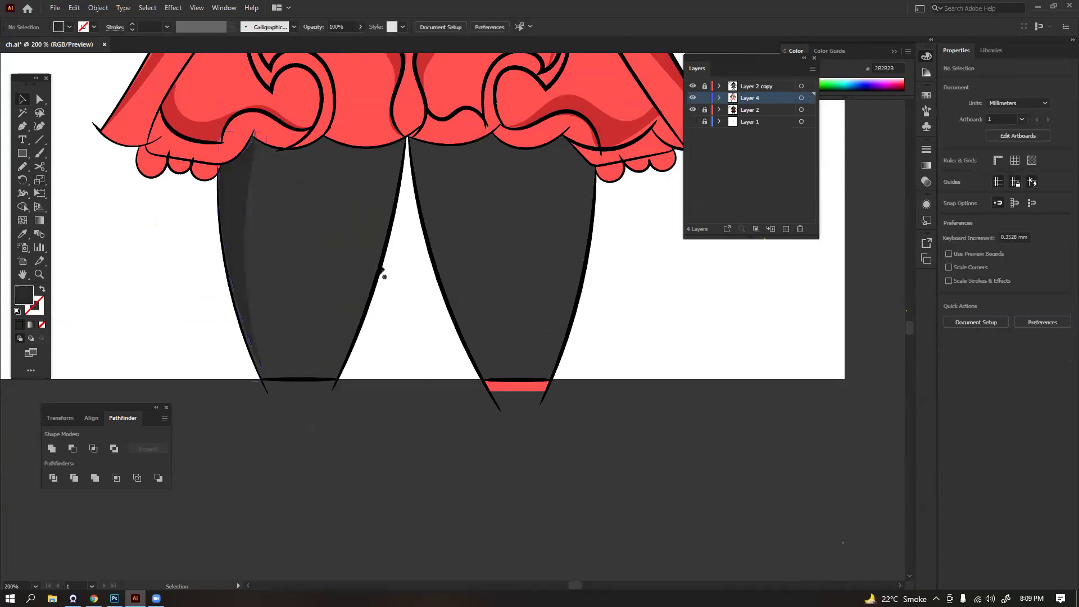
Draw dark grey shadows along the left leg's inner edge, about 17.3 by 59.4 mm, and both right leg edges, the outer about 12.9 by 55 mm
key(n)
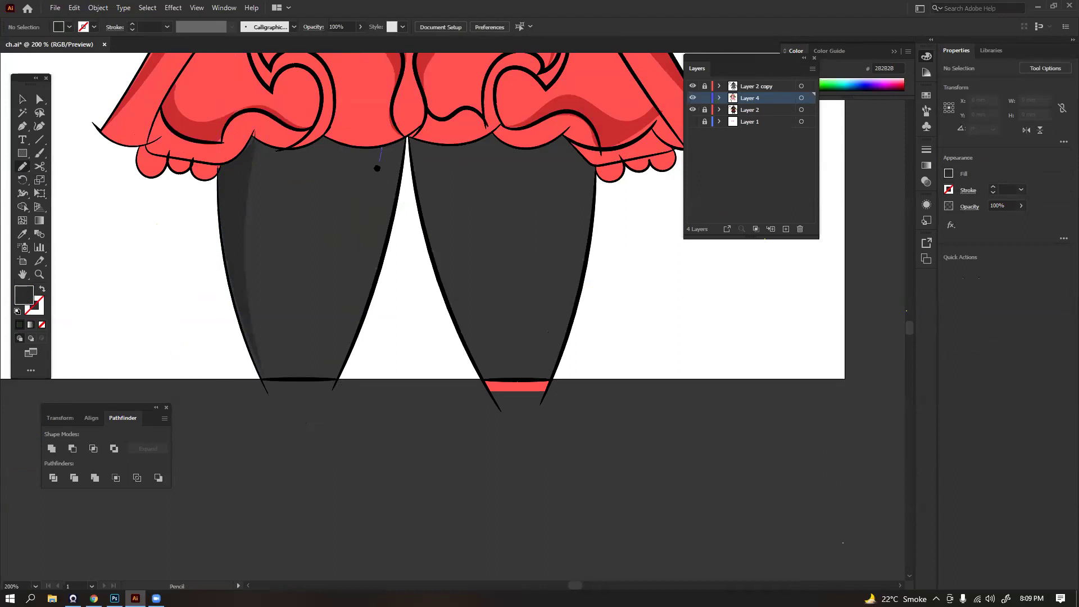
drag(392, 159, 392, 160)
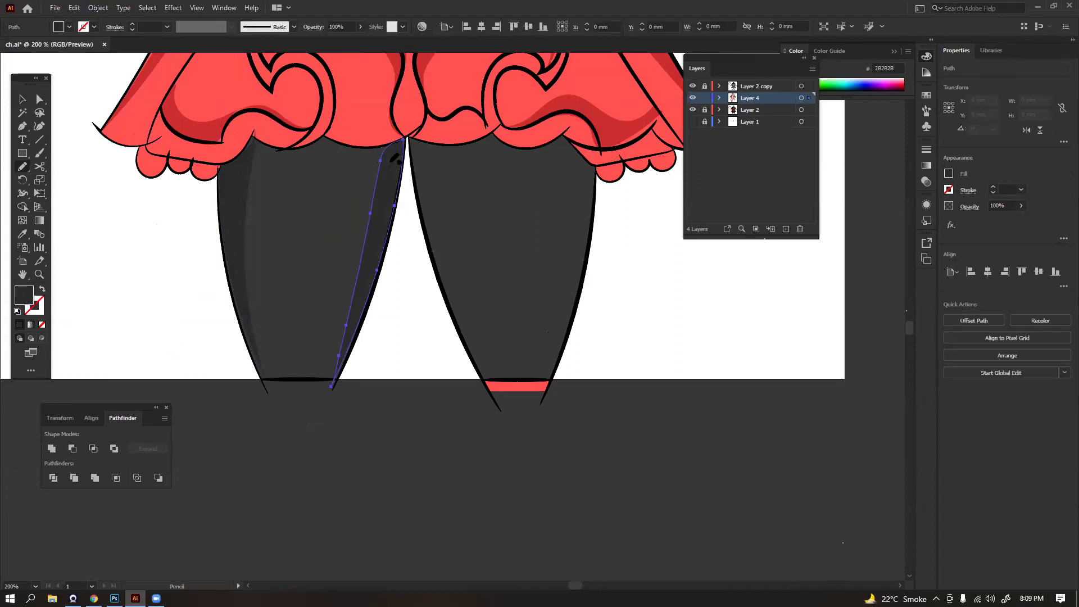
scroll(382, 138, right, 3)
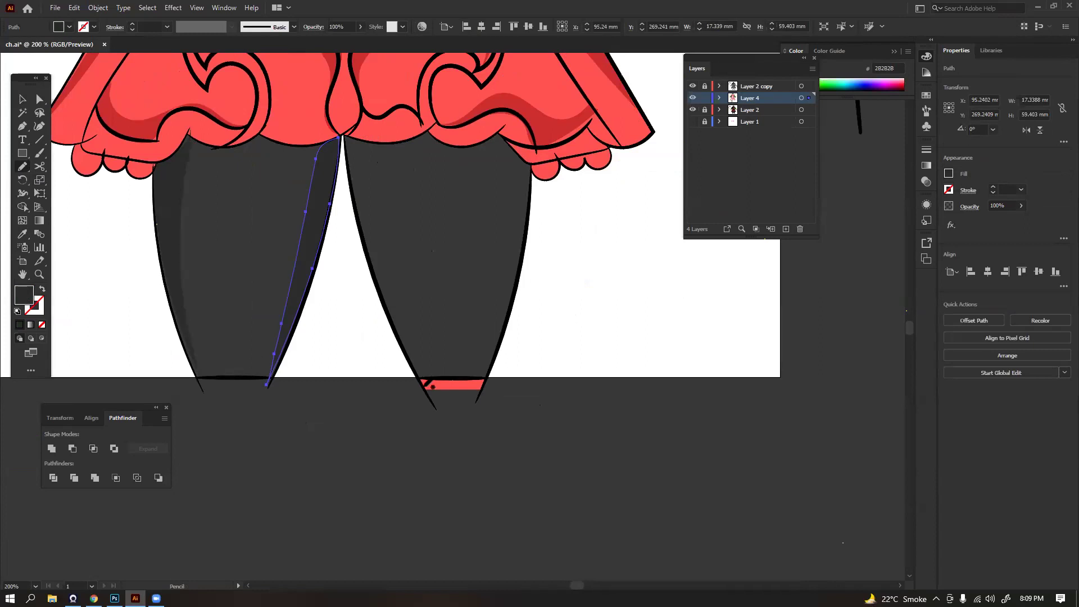
drag(374, 262, 344, 135)
drag(492, 272, 486, 224)
mouse_move(516, 111)
mouse_down()
mouse_move(472, 331)
mouse_move(484, 328)
mouse_up()
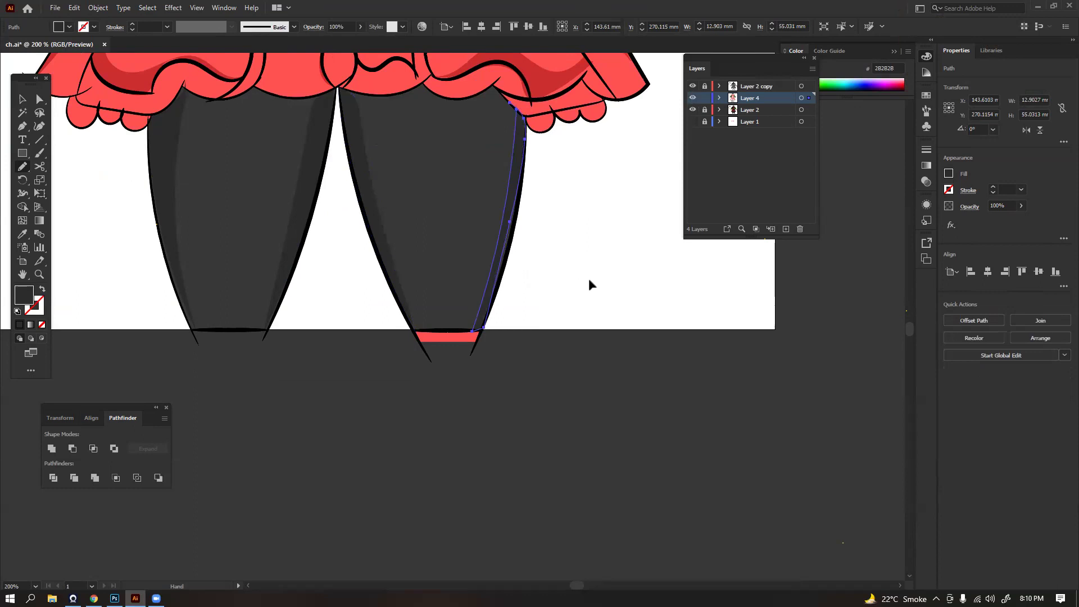
drag(601, 211, 588, 305)
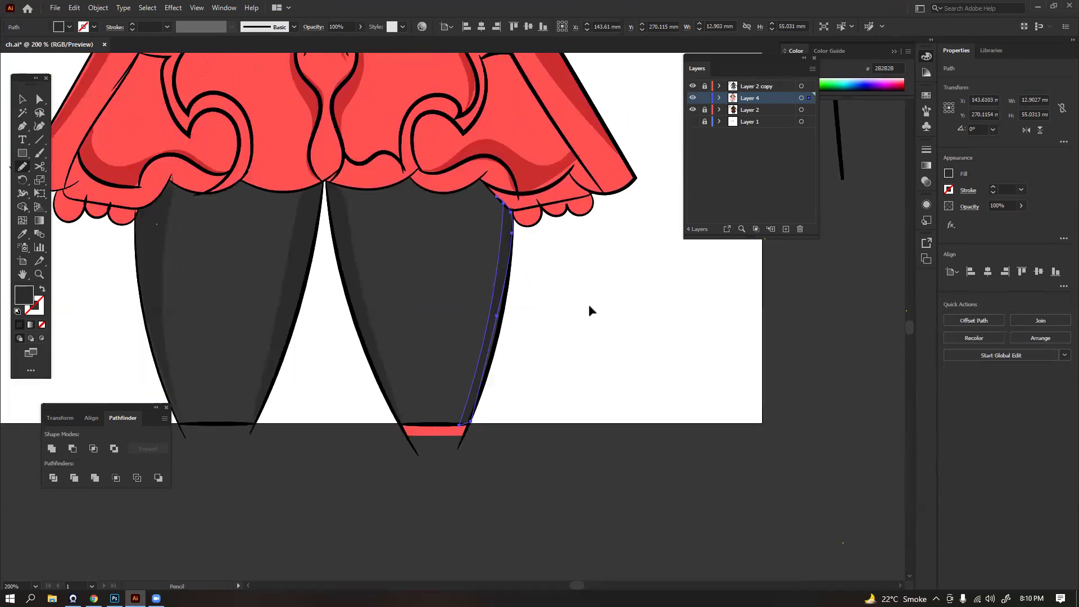
key(v)
click(566, 222)
Lock Layer 4 and add a new layer directly beneath it
key(ctrl+minus)
key(ctrl+minus)
key(ctrl+minus)
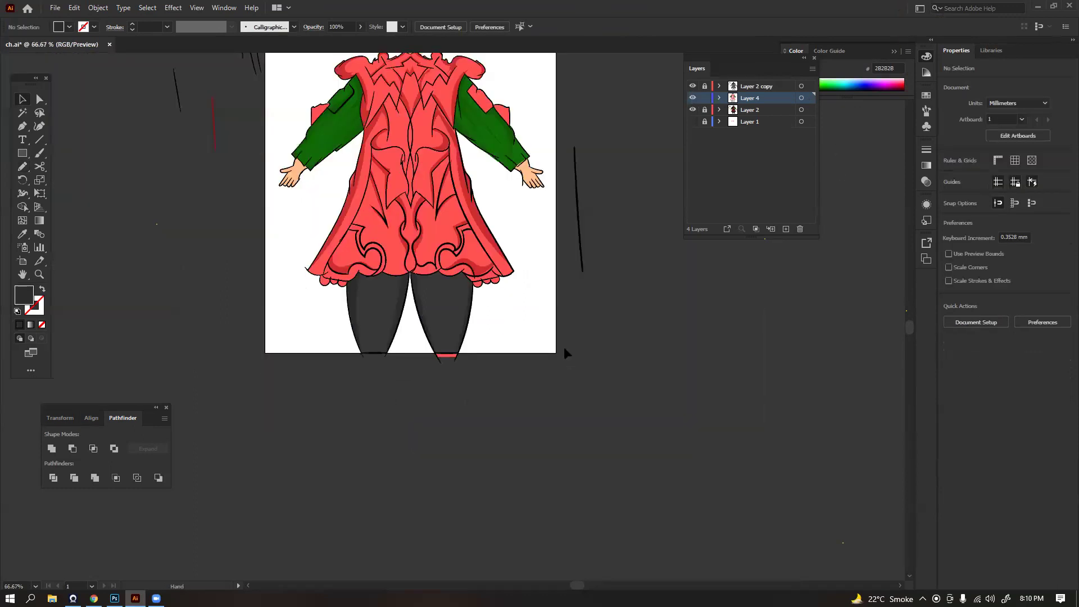
scroll(541, 303, up, 4)
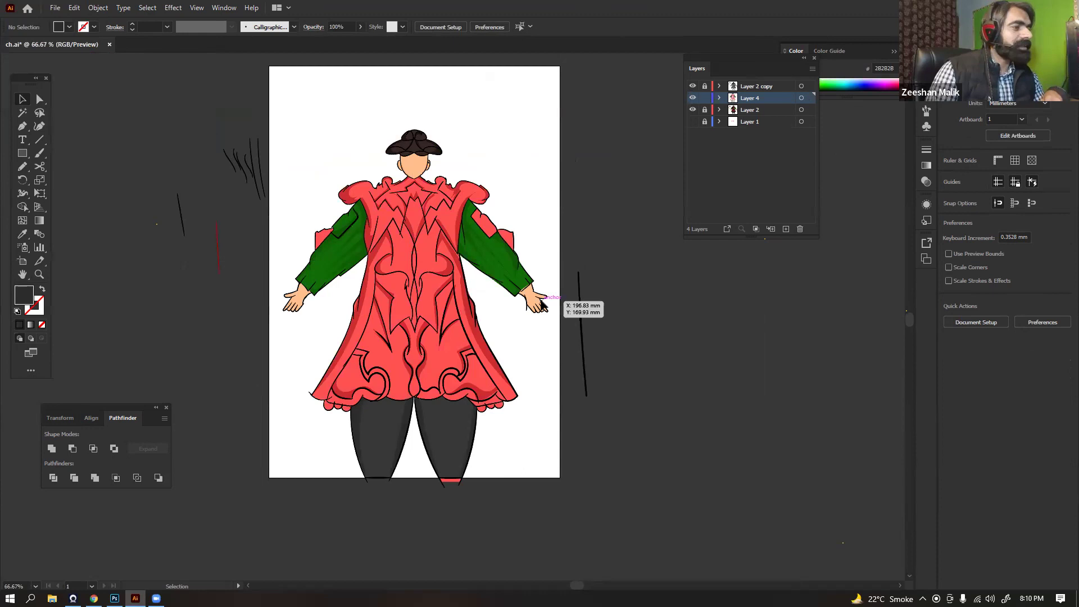
key(ctrl+plus)
key(ctrl+plus)
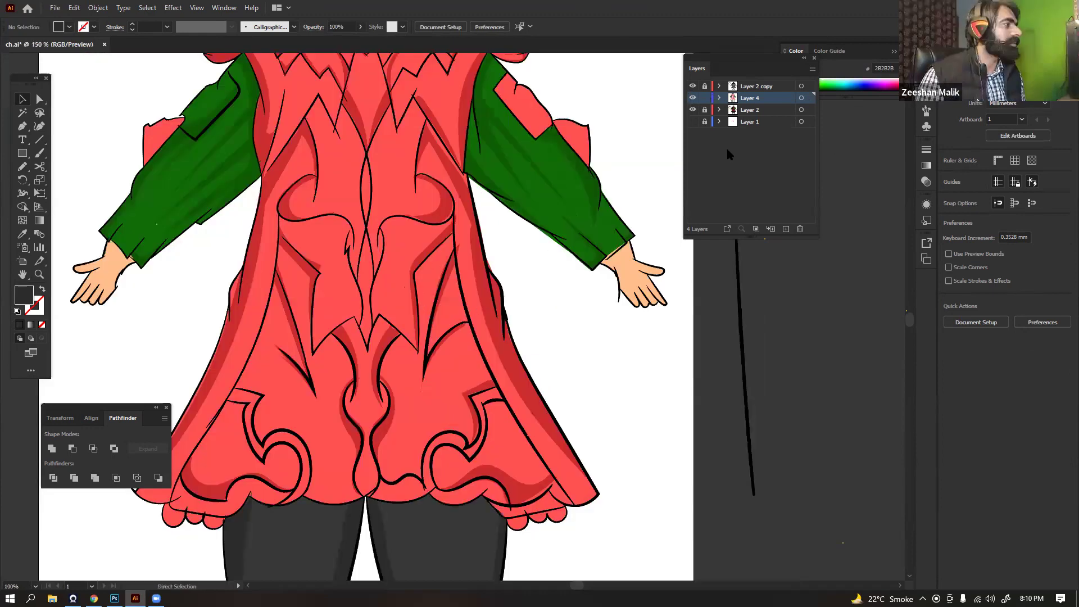
key(ctrl+plus)
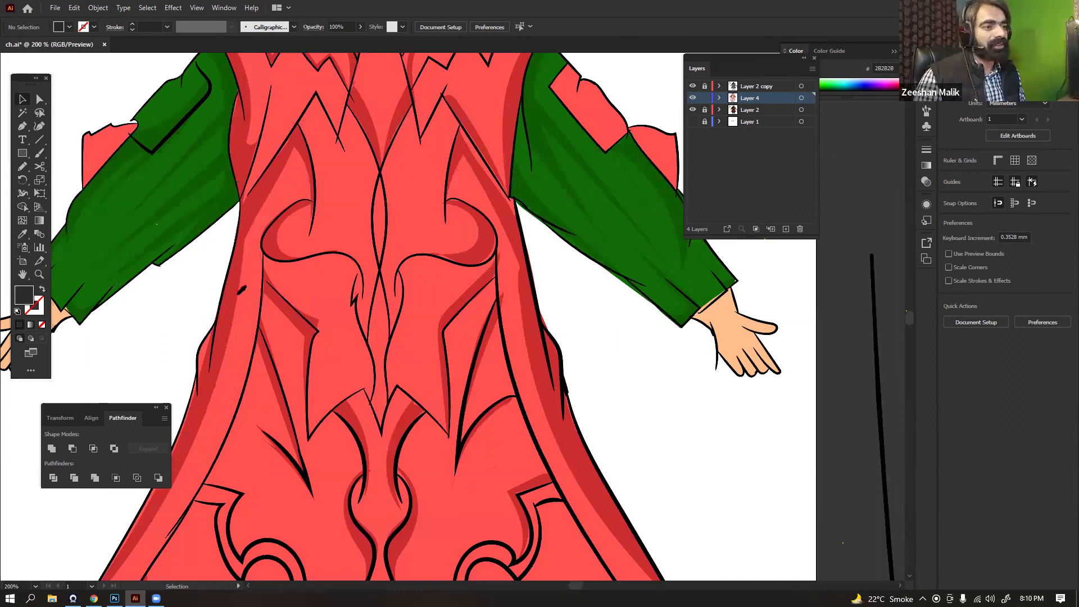
key(ctrl+l)
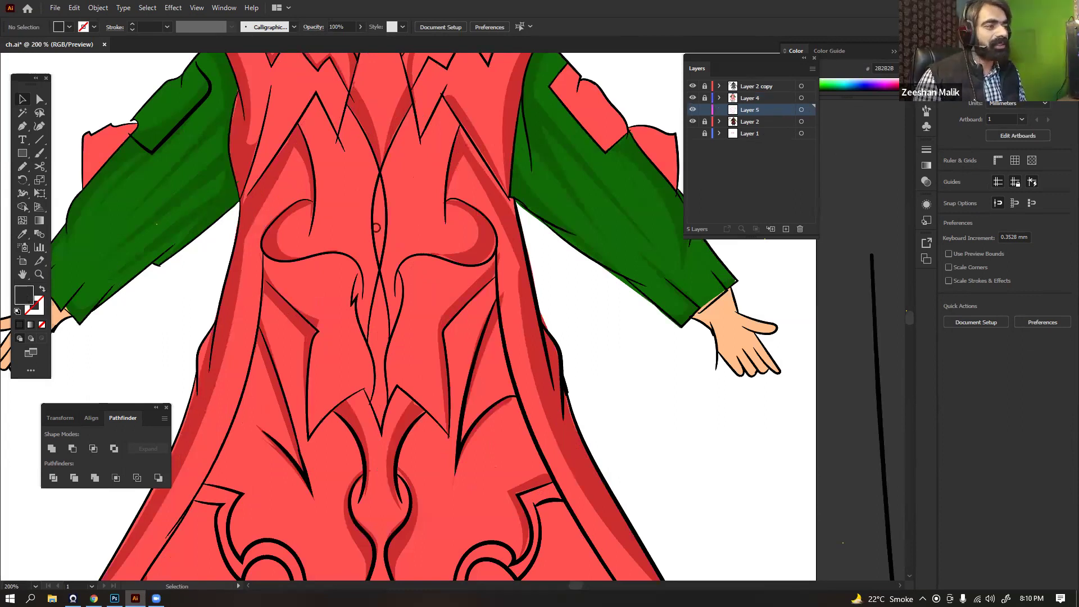
Sample the coat's base red and darken the fill color to EF4141 for mid-tone shading
key(i)
click(472, 126)
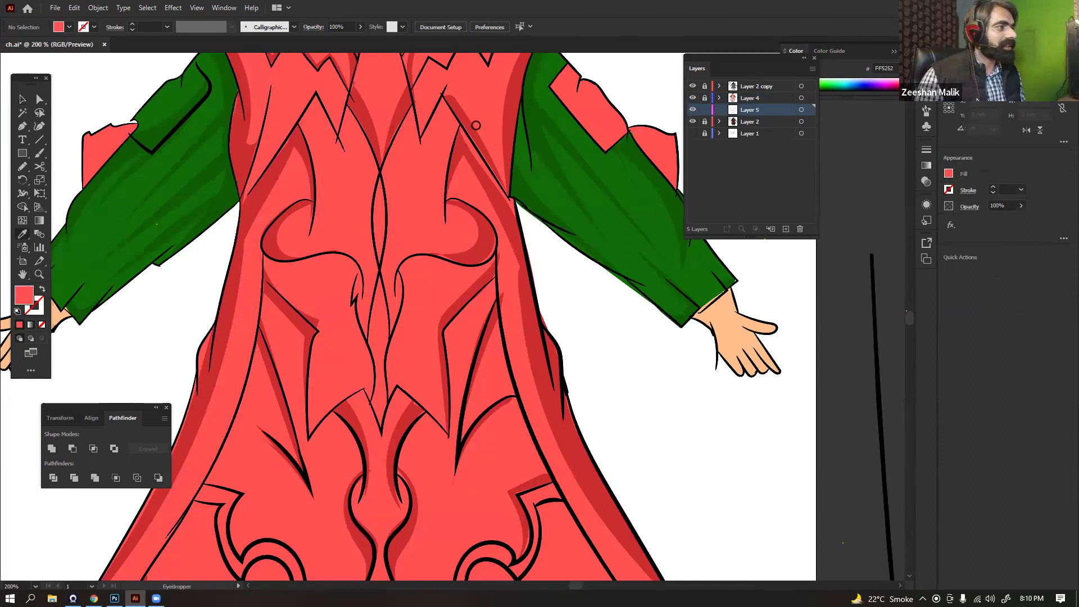
double_click(23, 295)
click(476, 127)
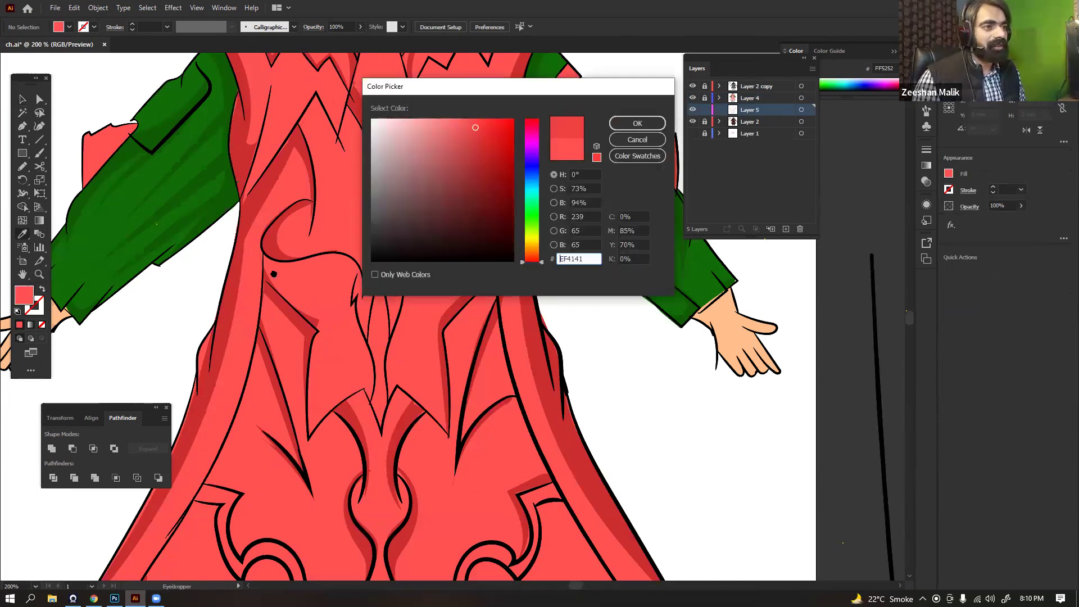
key(Return)
Draw a mid-red shadow down the coat's left side panel, about 27.6 by 88.4 mm, and deselect it
key(n)
drag(254, 313, 310, 243)
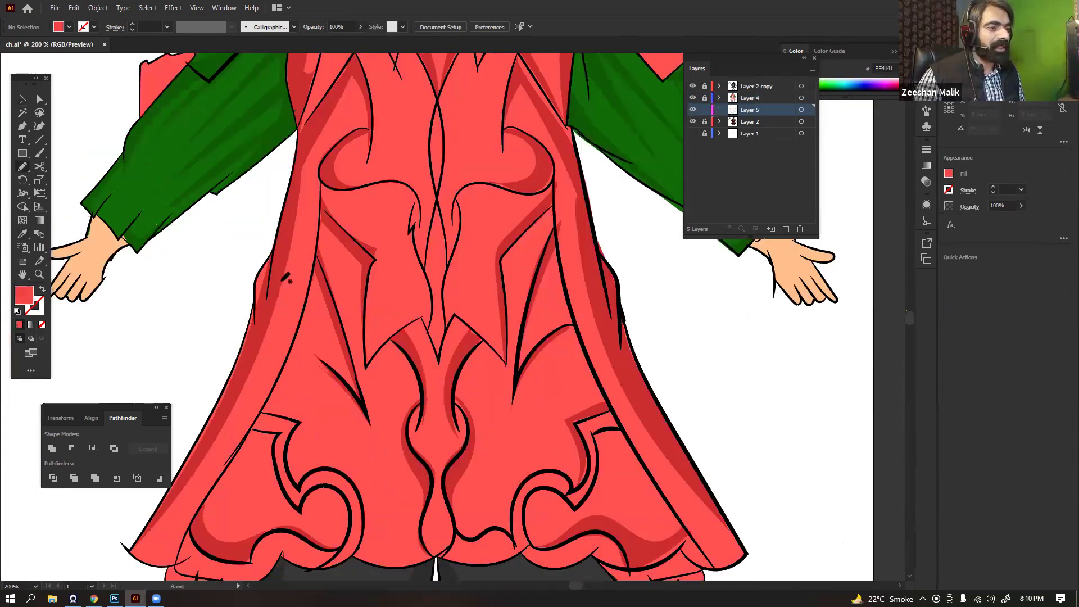
drag(320, 106, 253, 368)
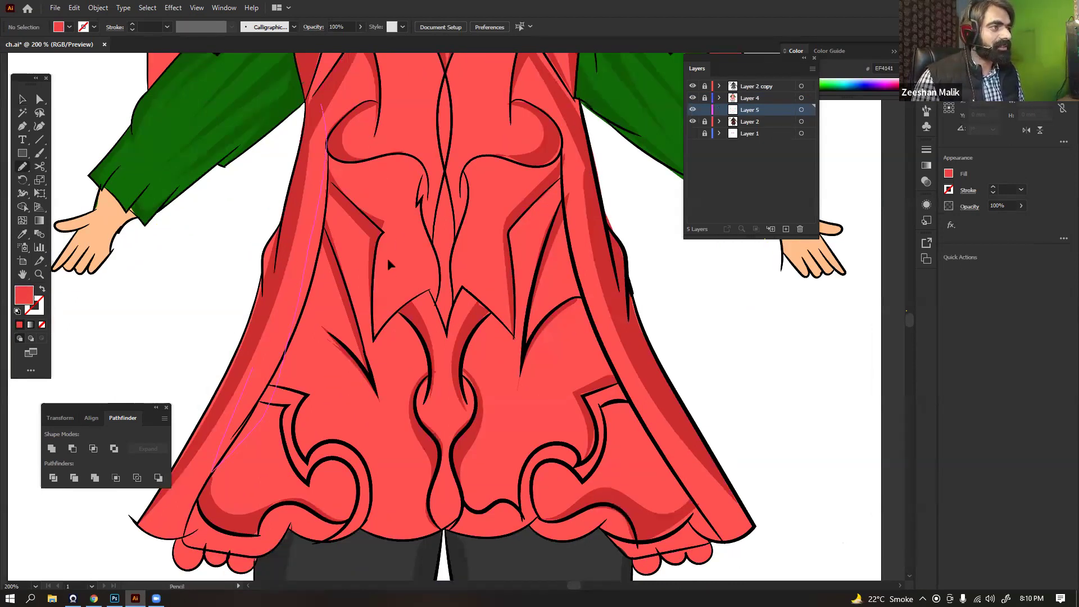
drag(272, 332, 387, 258)
key(v)
click(383, 298)
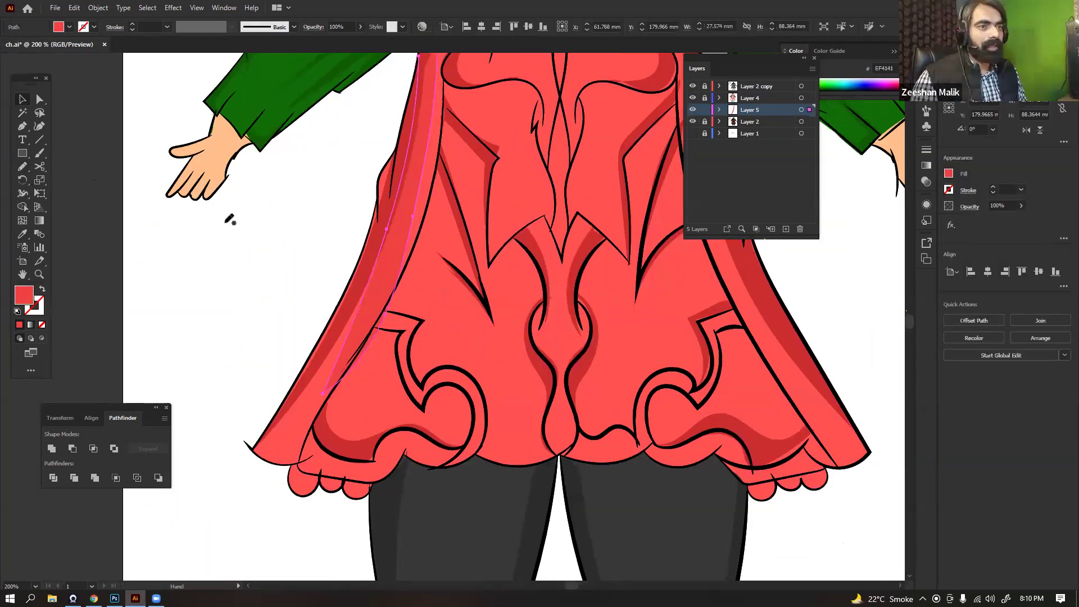
drag(407, 218, 419, 200)
key(ctrl+shift+a)
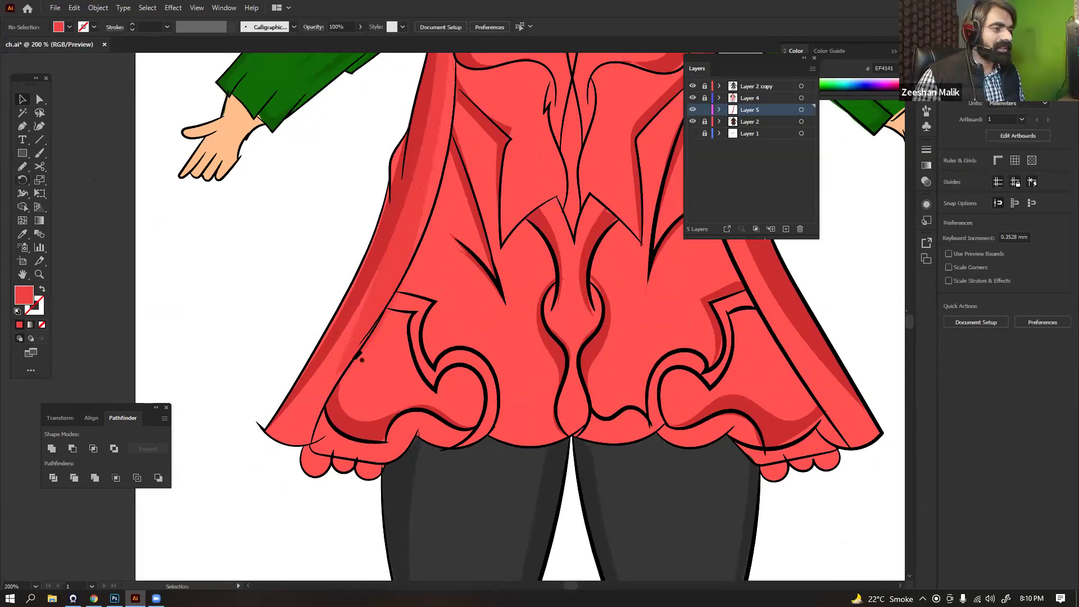
Extend the left side panel's shading to the hem with a mid-red shape about 24.9 by 38.2 mm
key(n)
drag(355, 357, 406, 272)
mouse_move(431, 203)
mouse_down()
mouse_move(413, 199)
mouse_move(442, 217)
mouse_up()
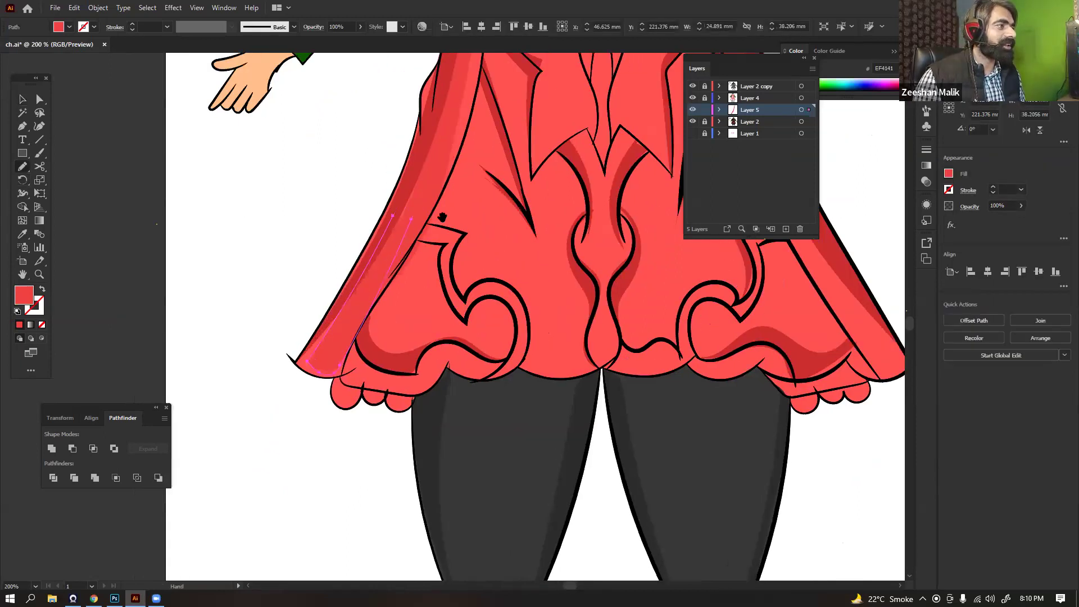
Draw a mid-red shadow down the coat's right side panel to the hem, about 54.7 by 118.5 mm
drag(423, 72, 218, 261)
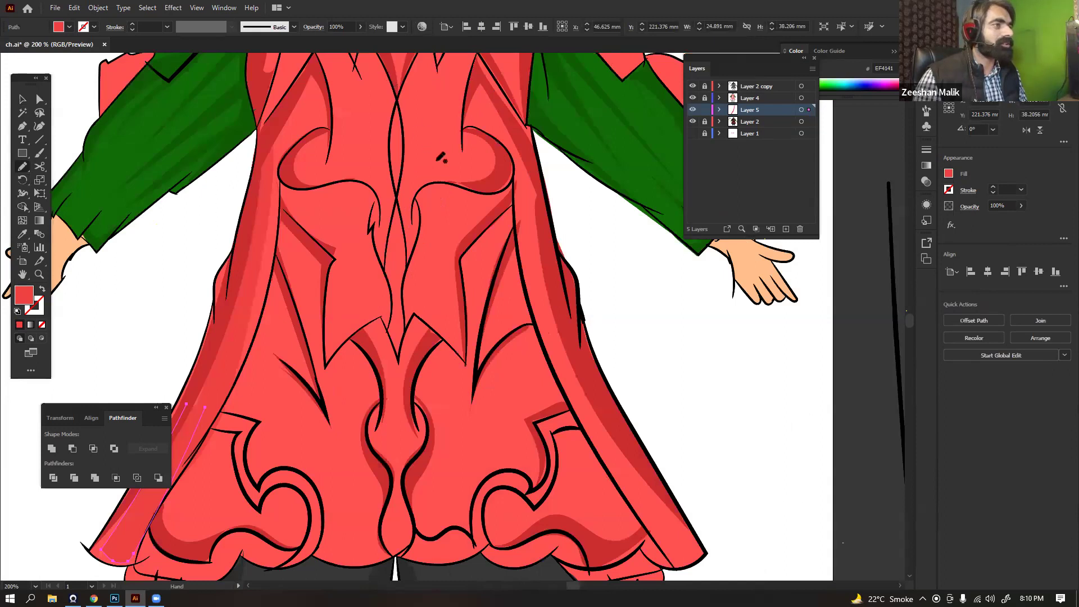
drag(545, 188, 458, 168)
drag(397, 73, 510, 395)
drag(429, 255, 406, 192)
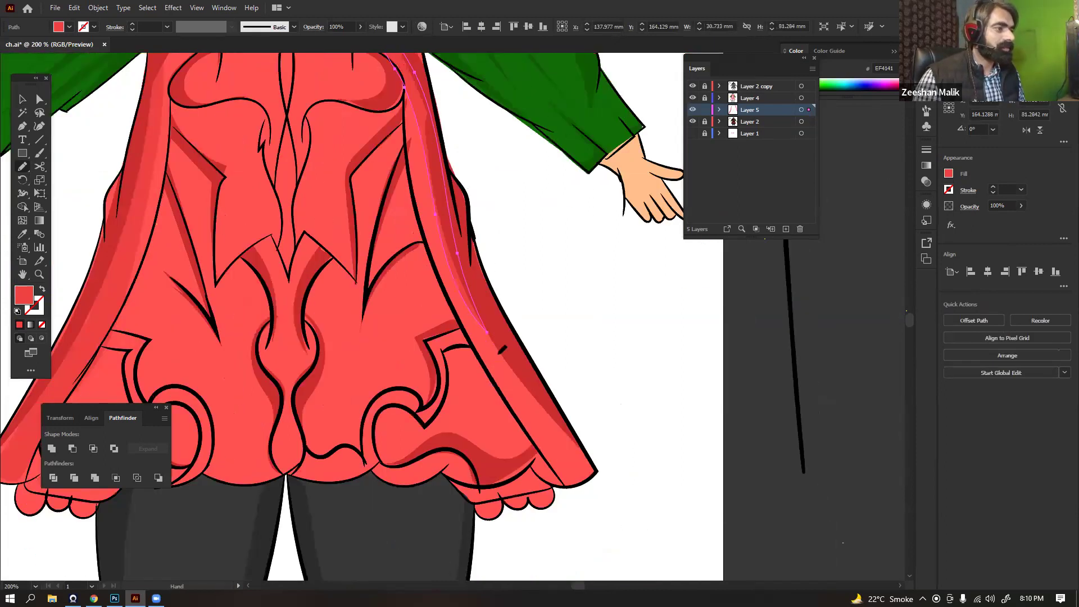
drag(536, 412, 496, 344)
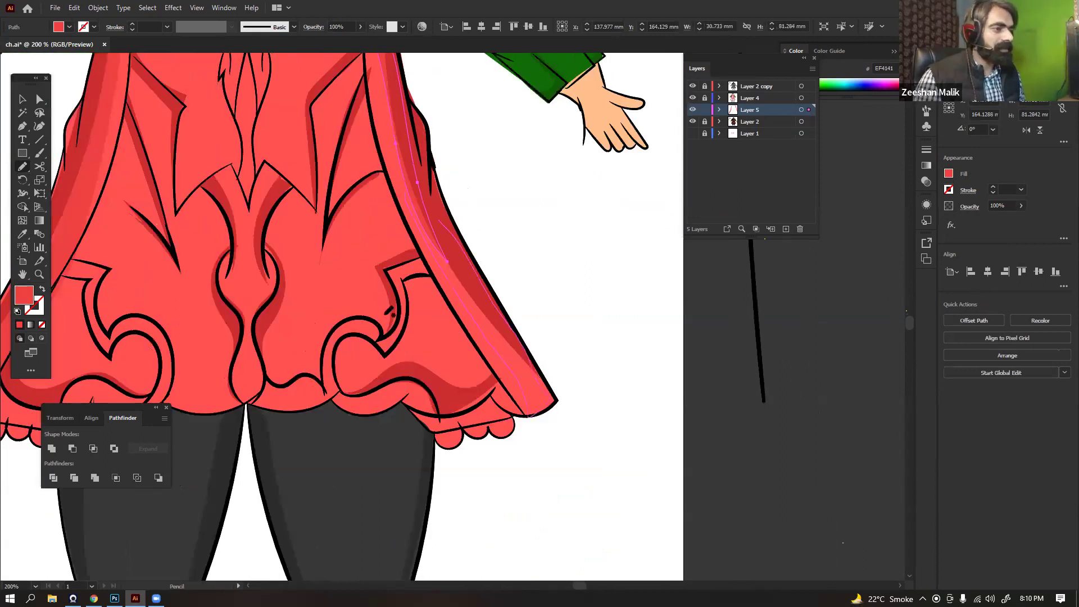
Draw a mid-red shadow beside the right armhole, from the shoulder down to the underarm, about 22.1 by 40.4 mm
key(ctrl+0)
key(ctrl+equal)
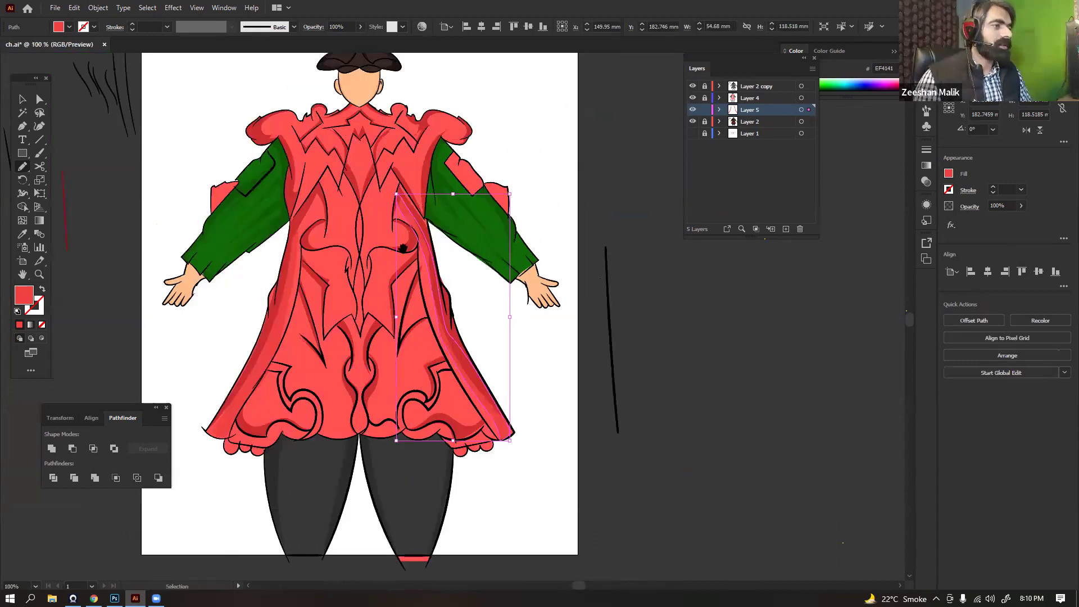
key(ctrl+equal)
mouse_move(399, 240)
mouse_down()
mouse_move(407, 220)
mouse_move(406, 362)
mouse_up()
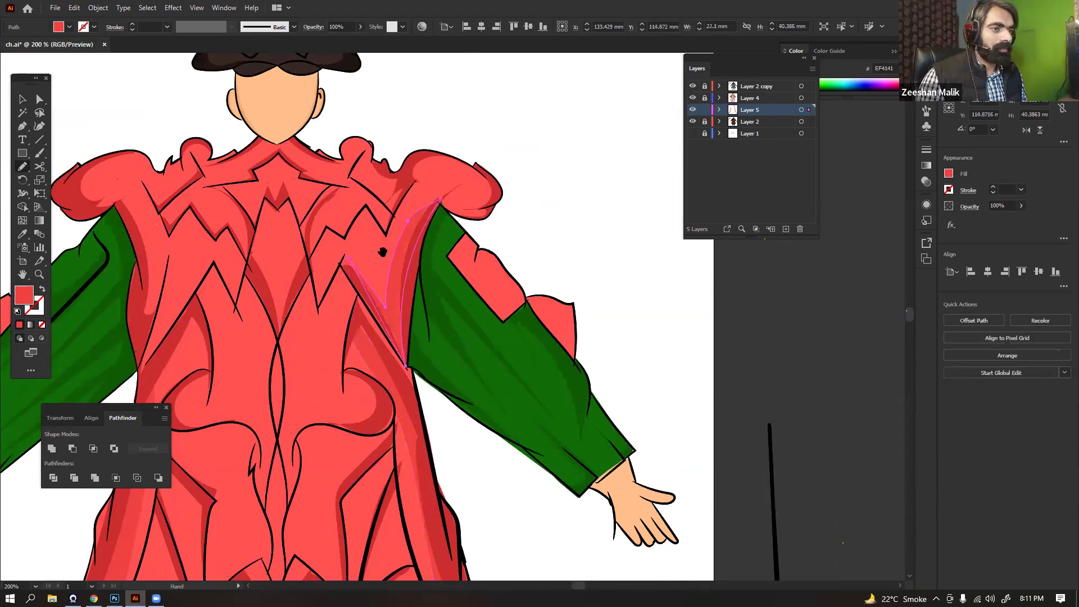
Draw a curved mid-red shadow beside the left armhole, about 12.3 by 30.5 mm
drag(265, 301, 419, 252)
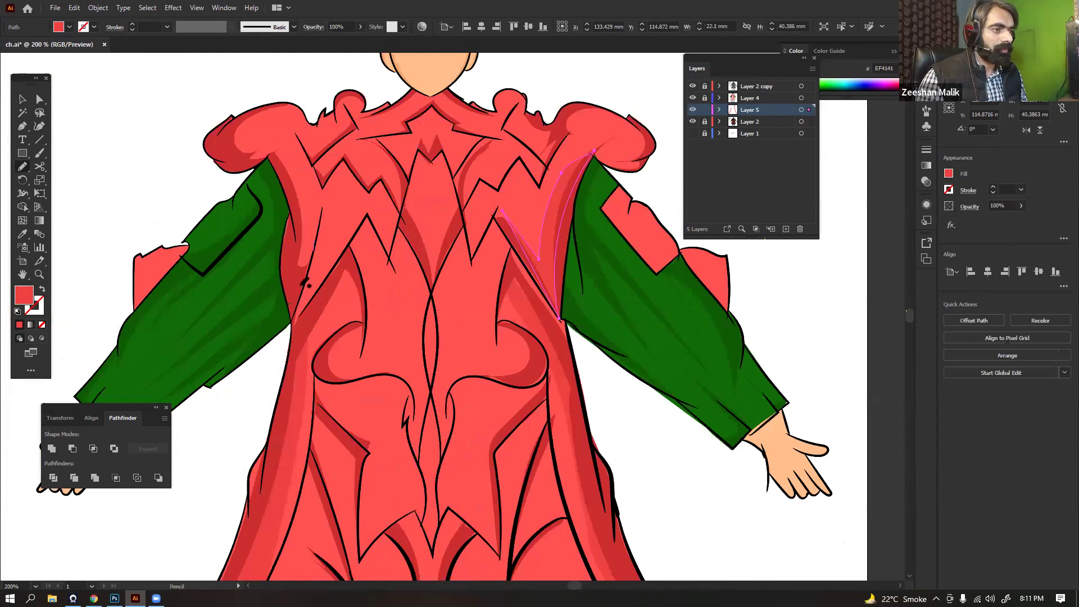
drag(306, 254, 319, 315)
mouse_move(299, 207)
mouse_down()
mouse_move(323, 234)
mouse_move(322, 319)
mouse_move(273, 210)
mouse_up()
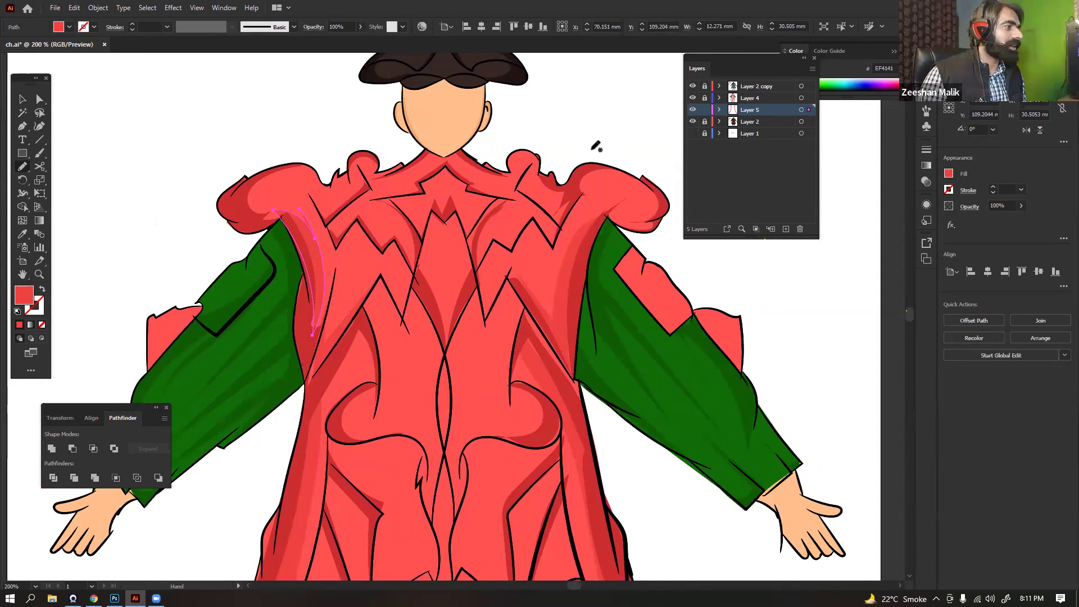
Shade the right shoulder puff in mid-red and patch its inner base with a shape about 3.7 by 7.5 mm
drag(623, 153, 589, 123)
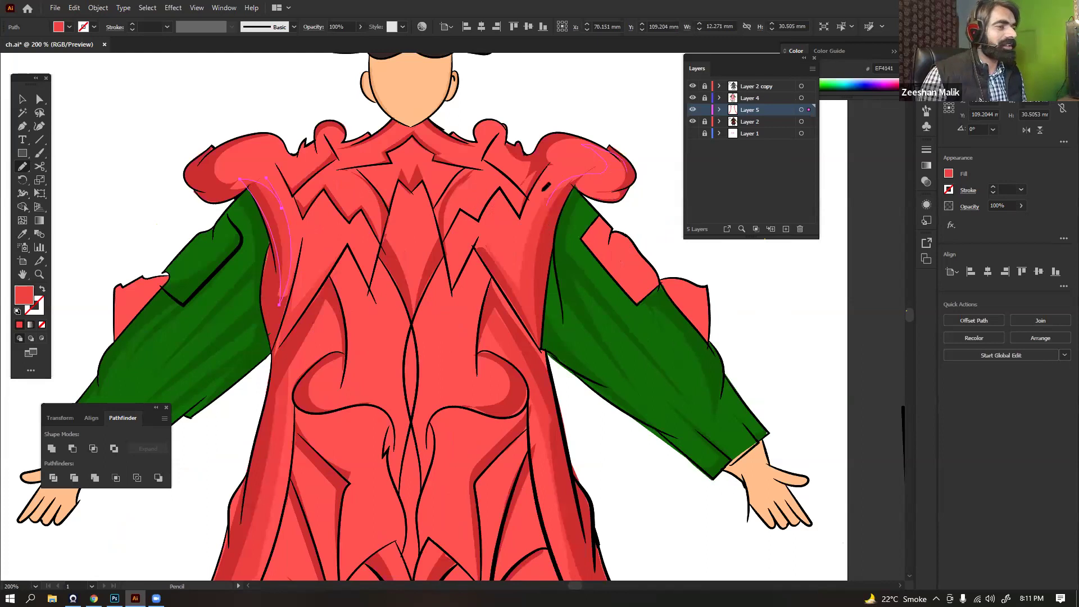
drag(626, 191, 553, 189)
key(ctrl+z)
Draw mid-red shadows on the left shoulder puff, about 17.9 by 15.2 mm, and along the adjoining collar fold, about 15.7 by 9.5 mm
drag(439, 251, 504, 246)
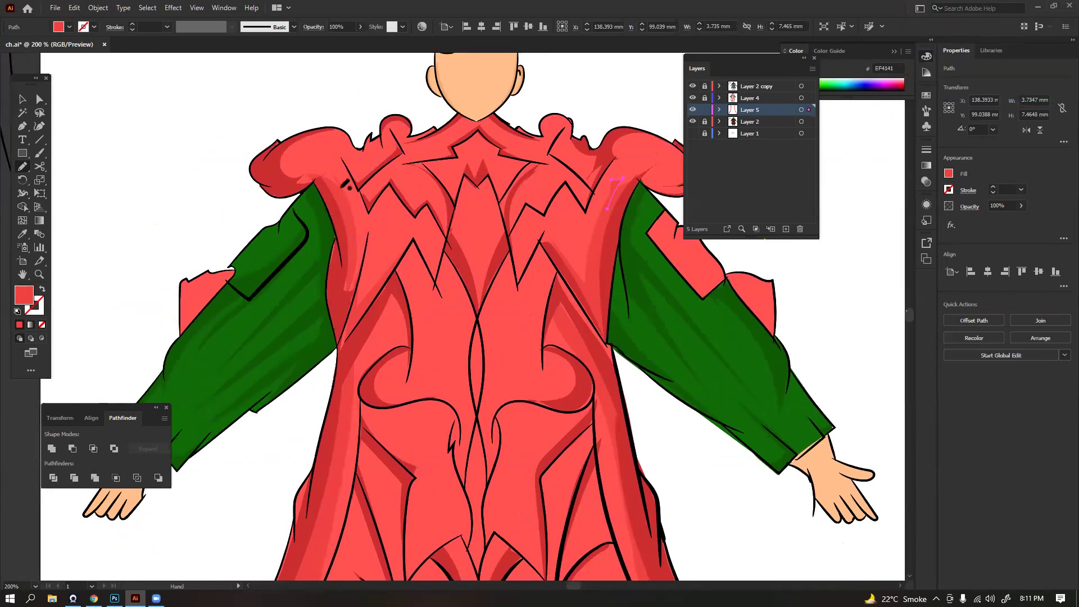
mouse_move(292, 208)
mouse_down()
mouse_move(304, 266)
mouse_move(322, 236)
mouse_up()
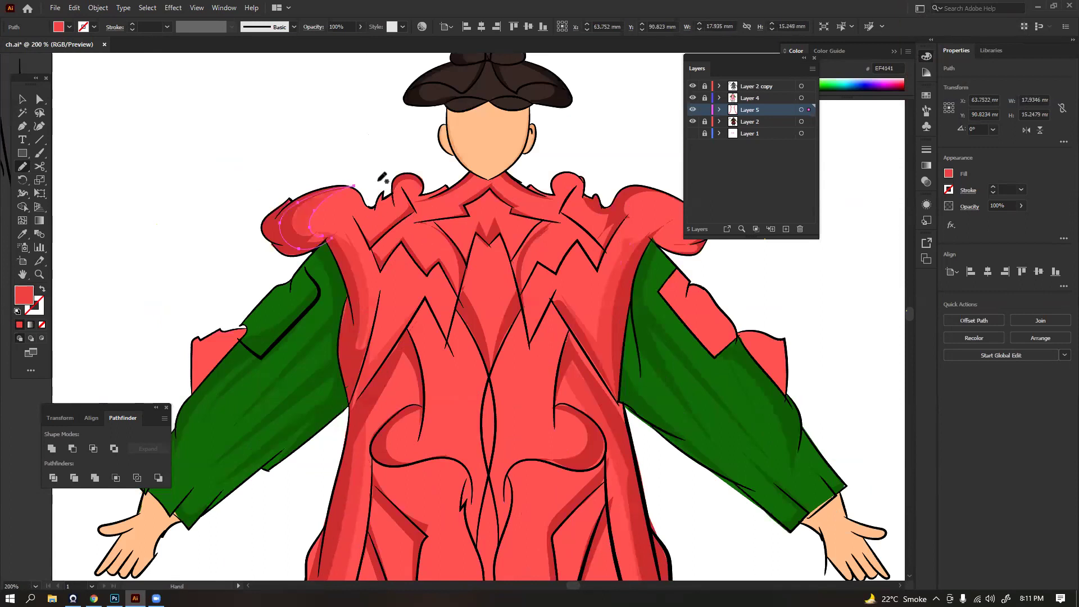
drag(379, 181, 351, 157)
drag(386, 186, 387, 187)
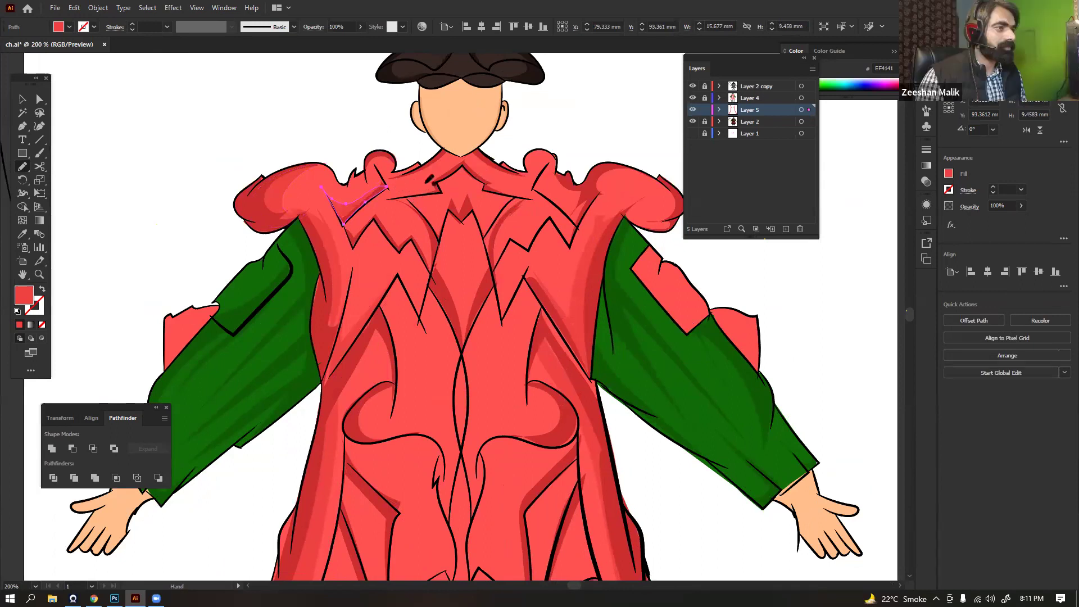
Draw mid-red fold shadows on the chest, one about 10.2 by 18.4 mm on the right, plus a narrow vertical one below it
drag(514, 150, 495, 97)
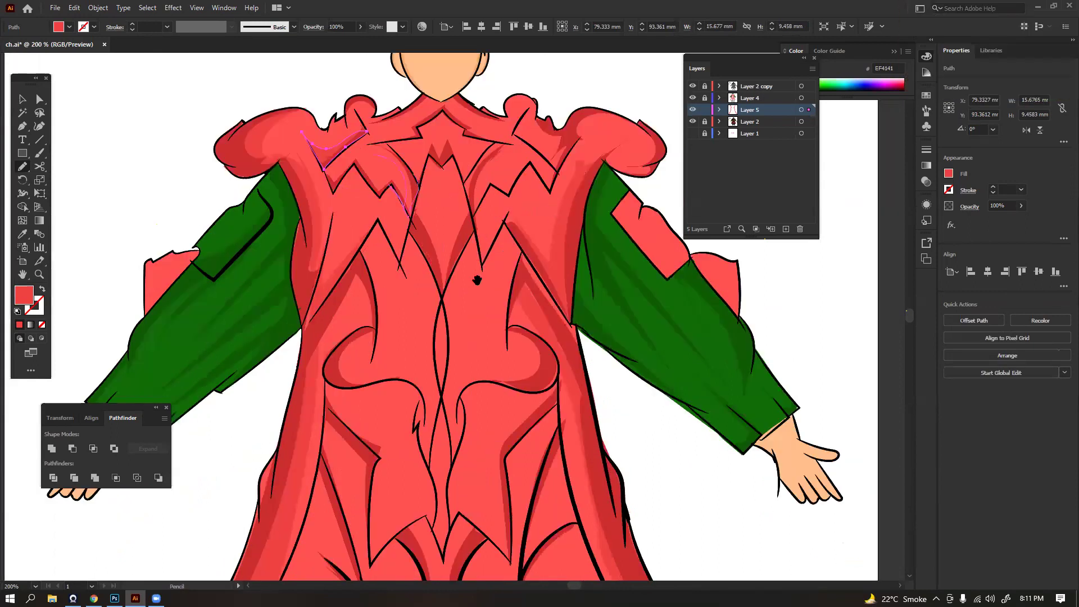
drag(514, 143, 513, 152)
drag(512, 258, 514, 123)
drag(512, 107, 502, 256)
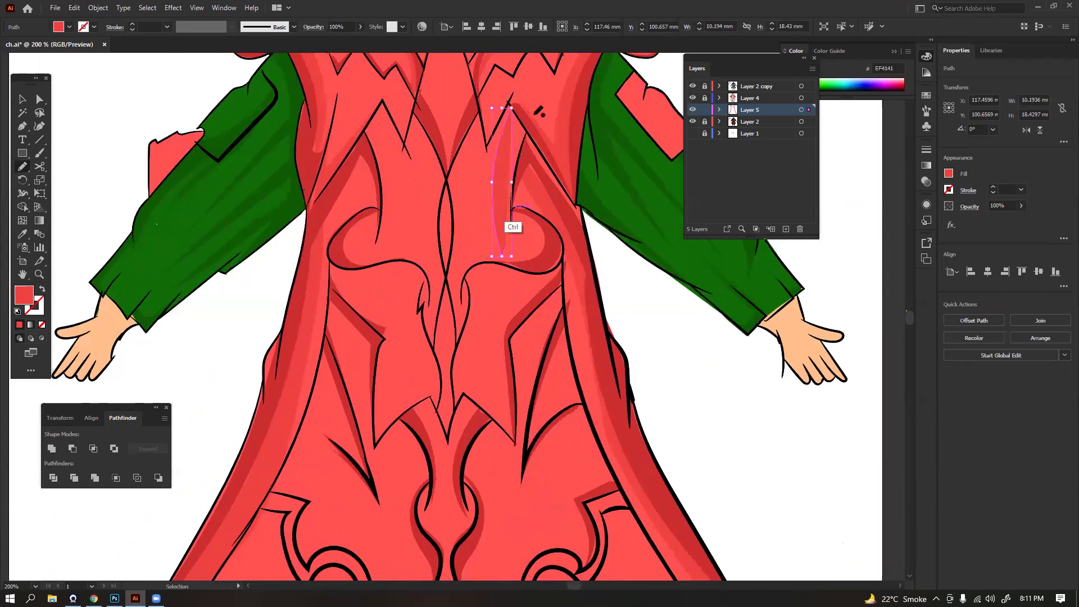
Draw mid-red shadows along the left chest fold, about 8.3 by 33.3 mm, and beside the angular folds beneath, the right one about 18.2 by 45.3 mm
mouse_move(372, 115)
mouse_down()
mouse_move(389, 143)
mouse_move(374, 253)
mouse_move(372, 159)
mouse_up()
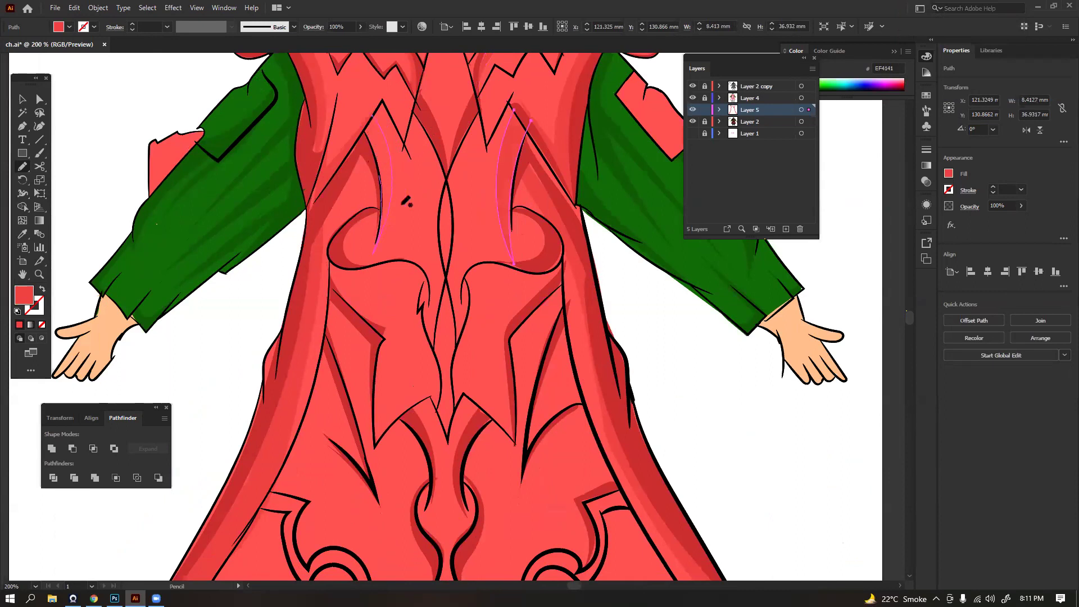
scroll(396, 316, down, 3)
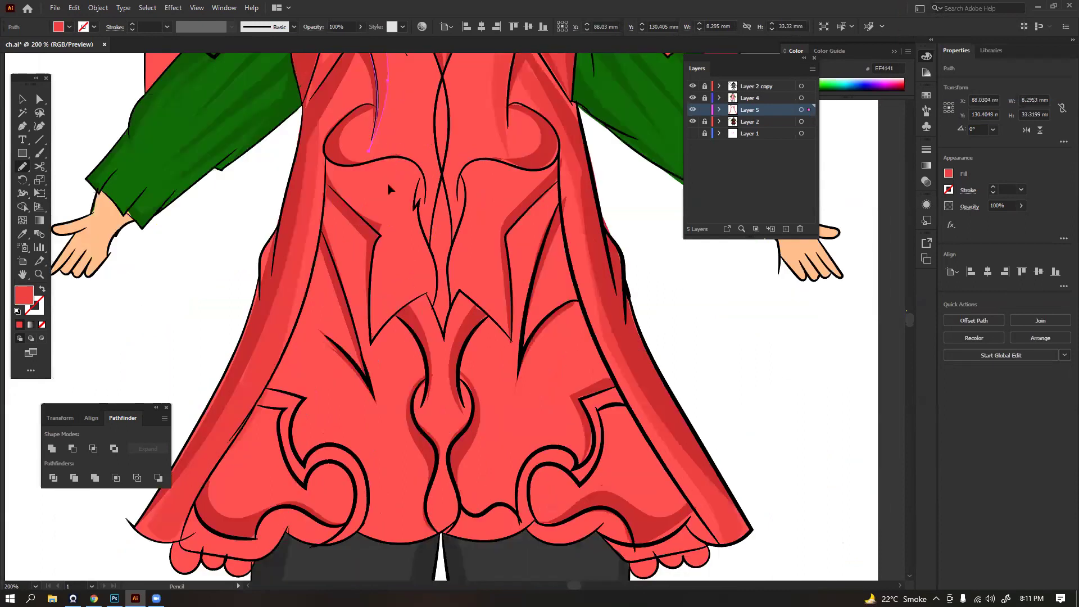
mouse_move(326, 168)
mouse_down()
mouse_move(399, 239)
mouse_move(336, 198)
mouse_move(326, 167)
mouse_up()
drag(430, 210, 388, 186)
mouse_move(504, 144)
mouse_down()
mouse_move(446, 205)
mouse_move(469, 309)
mouse_move(470, 212)
mouse_move(514, 144)
mouse_move(495, 153)
mouse_up()
scroll(498, 236, down, 3)
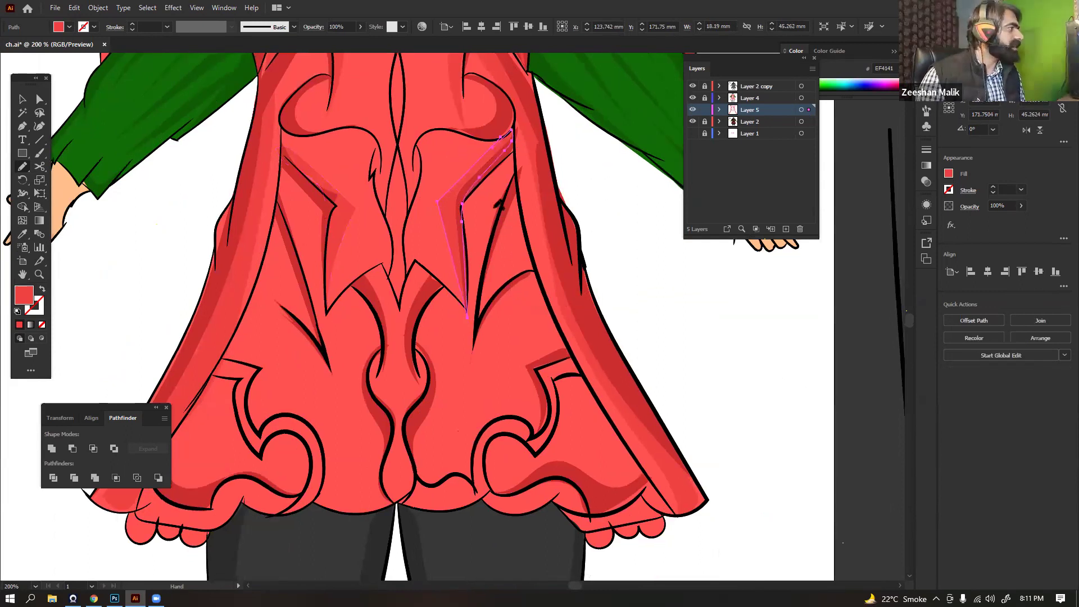
Draw mid-red shadows on the right lower coat fold, about 17.6 by 45.4 mm, and on the left hem panel, about 31.8 by 26.5 mm
mouse_move(540, 183)
mouse_down()
mouse_move(475, 259)
mouse_move(470, 284)
mouse_move(500, 131)
mouse_move(538, 180)
mouse_up()
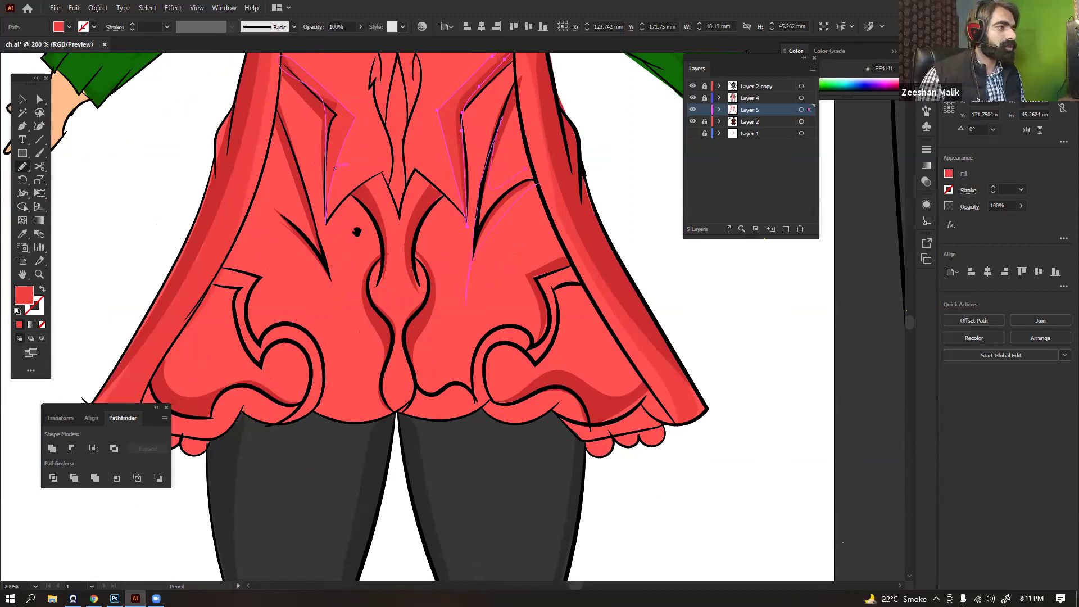
key(space)
drag(281, 226, 346, 187)
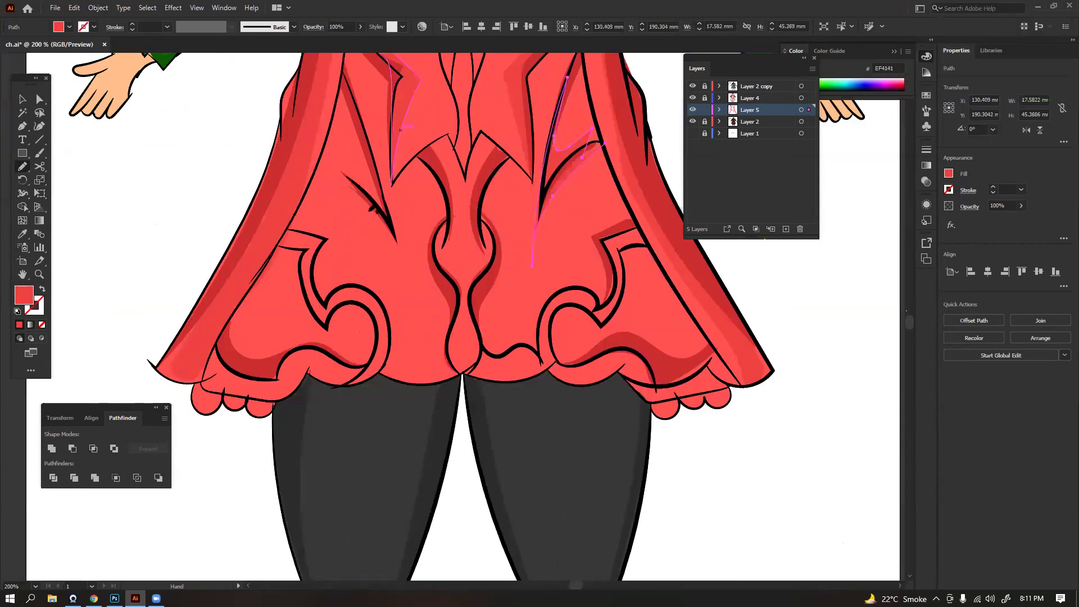
drag(372, 208, 409, 194)
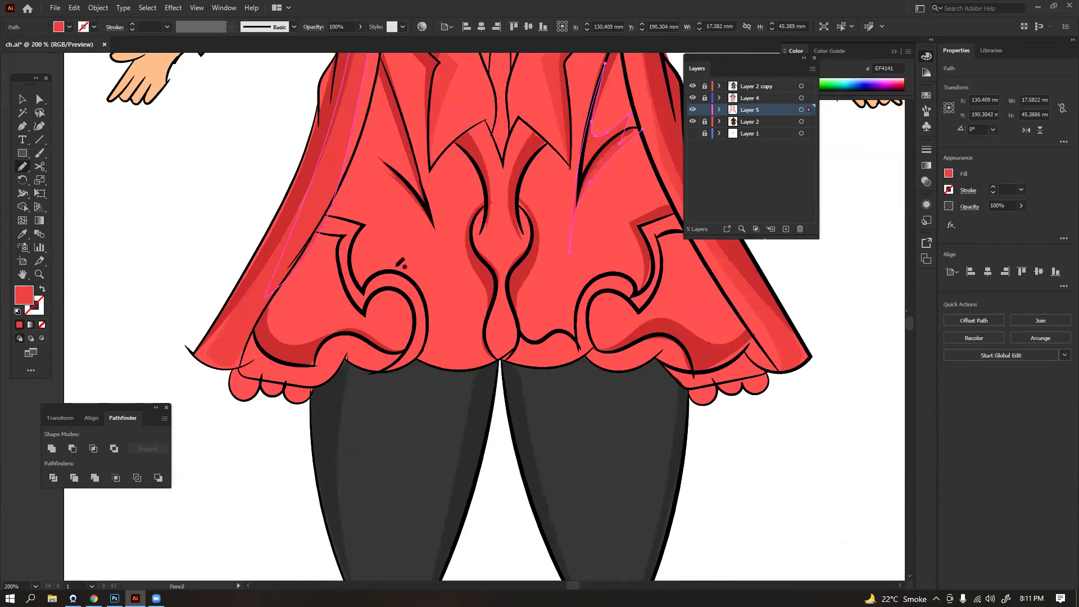
mouse_move(351, 290)
mouse_down()
mouse_move(362, 291)
mouse_move(398, 226)
mouse_move(420, 294)
mouse_up()
key(space)
key(space)
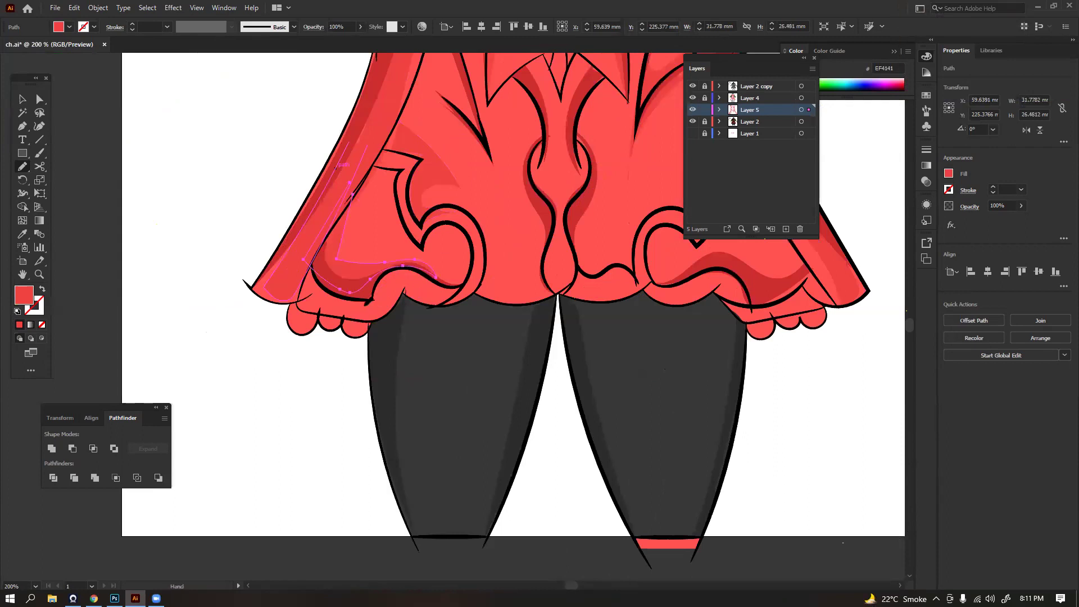
Shade the coat's hem between the left swirl and the centre ornament in mid-red, about 20.5 by 24 mm, and deselect it
drag(336, 167, 195, 169)
drag(404, 209, 339, 227)
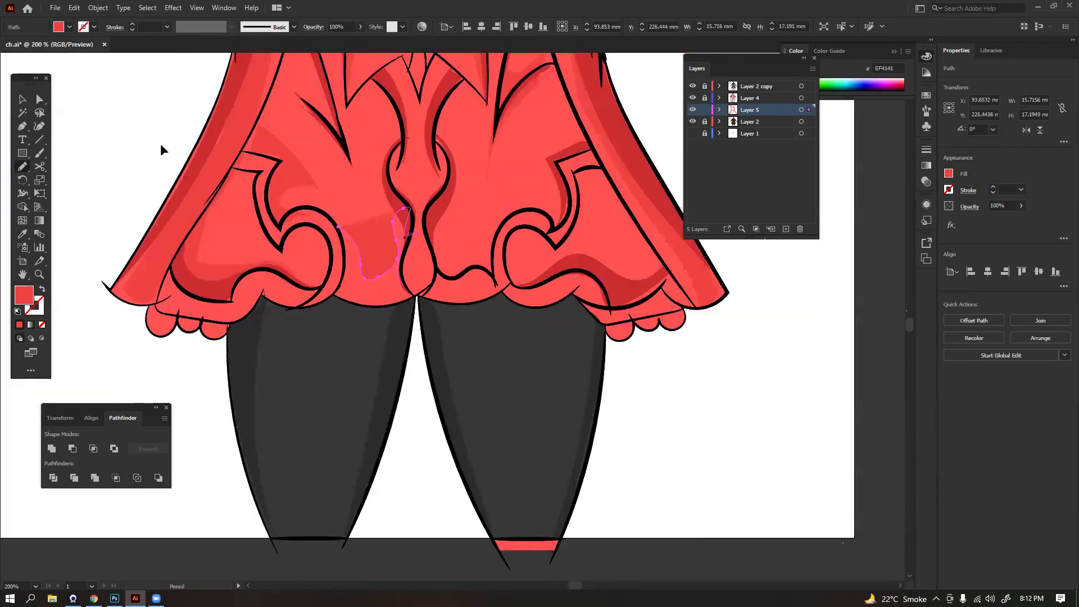
mouse_move(414, 295)
mouse_down()
mouse_move(343, 265)
mouse_move(338, 227)
mouse_up()
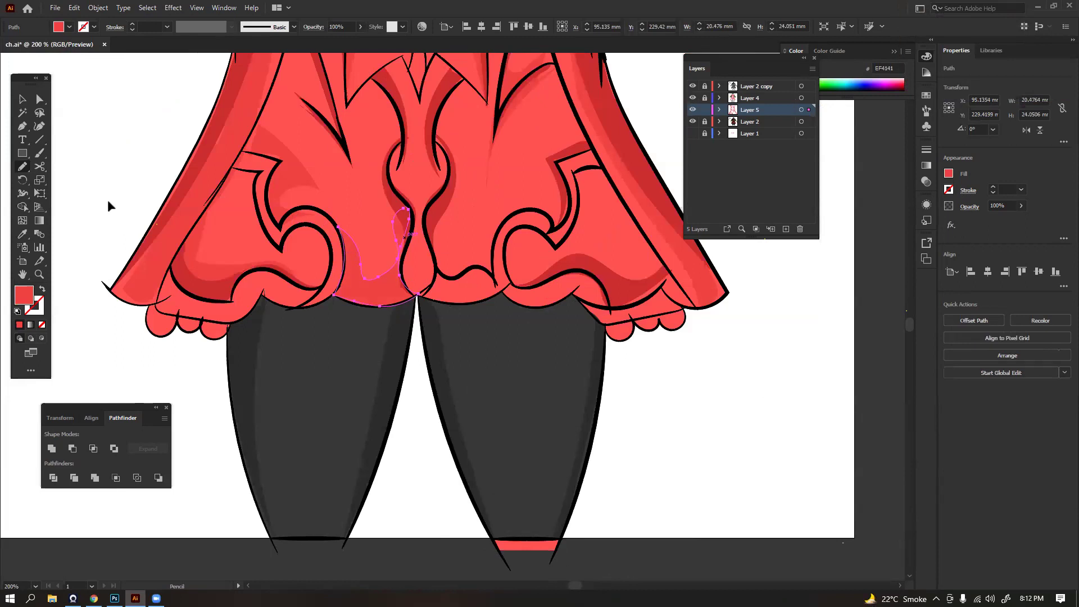
key(ctrl+shift+a)
key(ctrl+minus)
key(ctrl+minus)
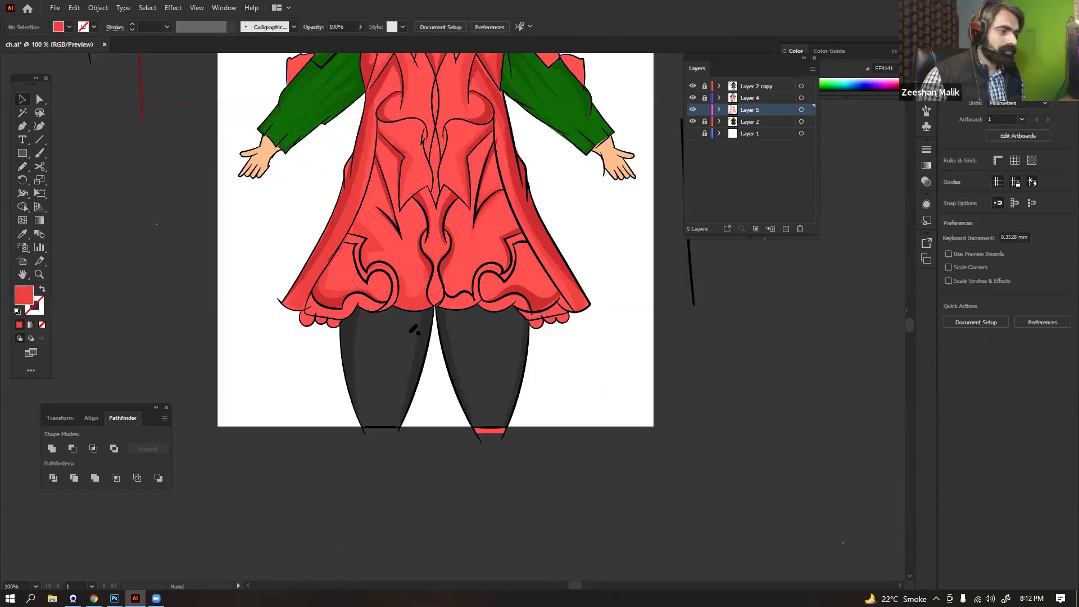
Draw a mid-red shadow on the lower coat between the centre ornament and the right swirl, about 35.1 by 41.5 mm
key(space)
drag(424, 330, 367, 410)
mouse_move(444, 296)
mouse_down()
mouse_move(462, 327)
mouse_move(447, 347)
mouse_move(433, 340)
mouse_move(417, 352)
mouse_move(417, 375)
mouse_move(385, 377)
mouse_up()
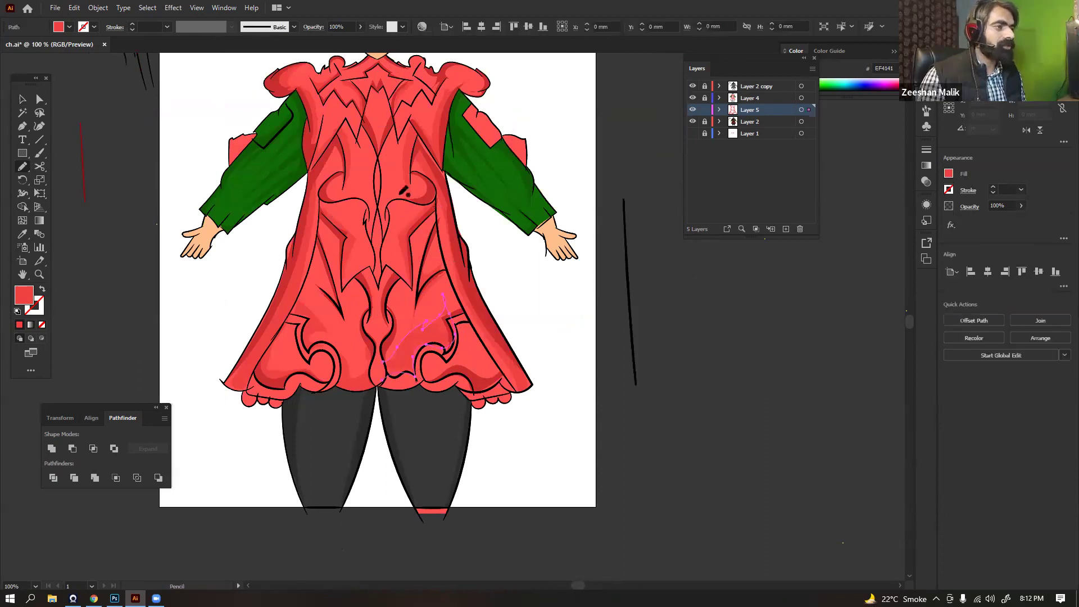
key(space)
mouse_move(344, 174)
mouse_down()
mouse_move(364, 230)
mouse_move(340, 255)
mouse_move(388, 204)
mouse_up()
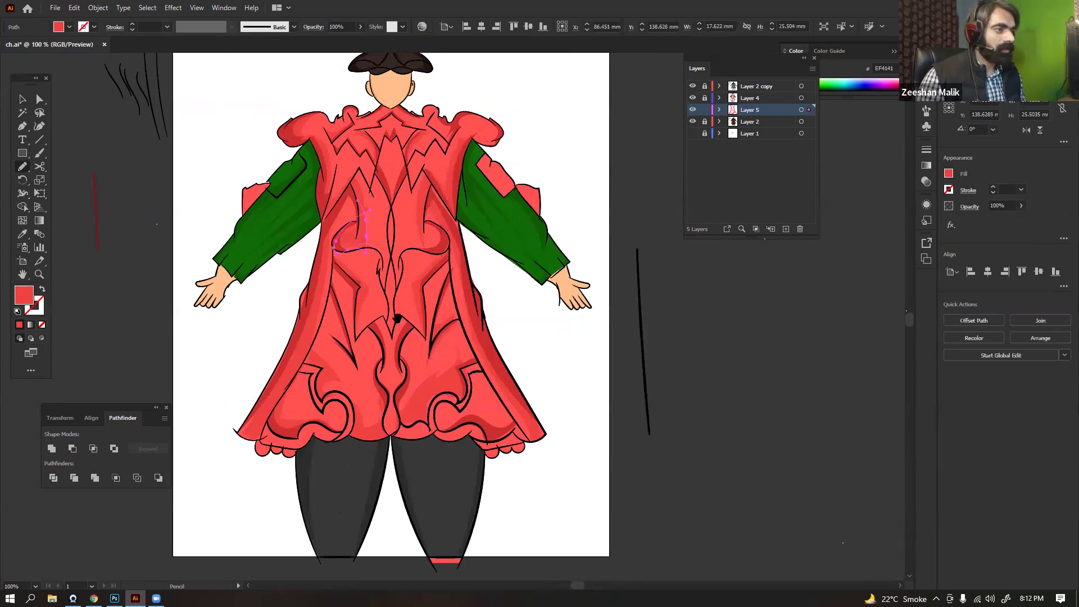
key(space)
drag(392, 279, 414, 229)
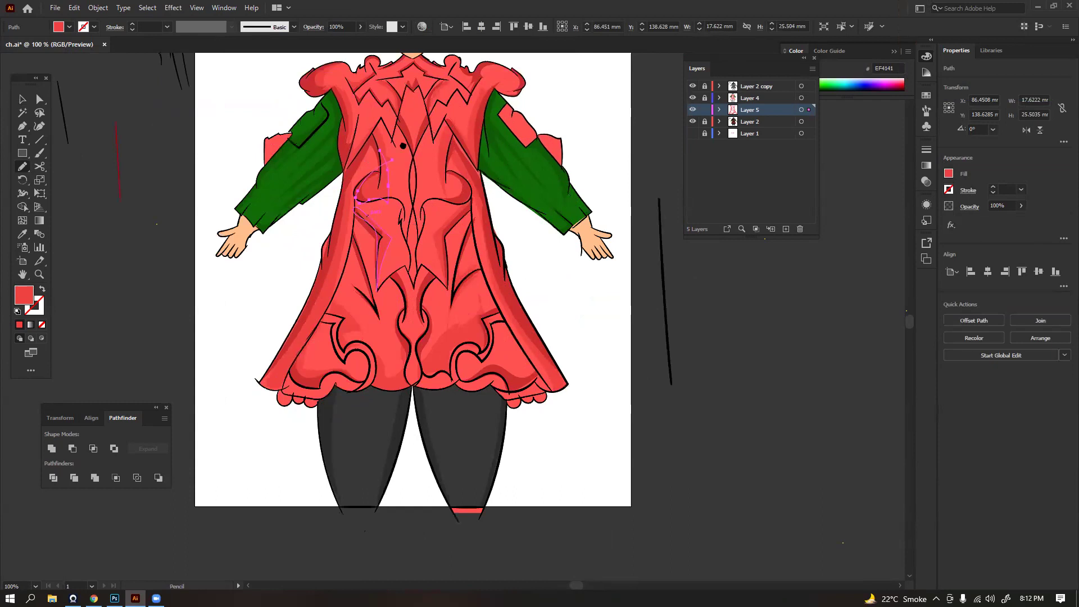
key(ctrl+equal)
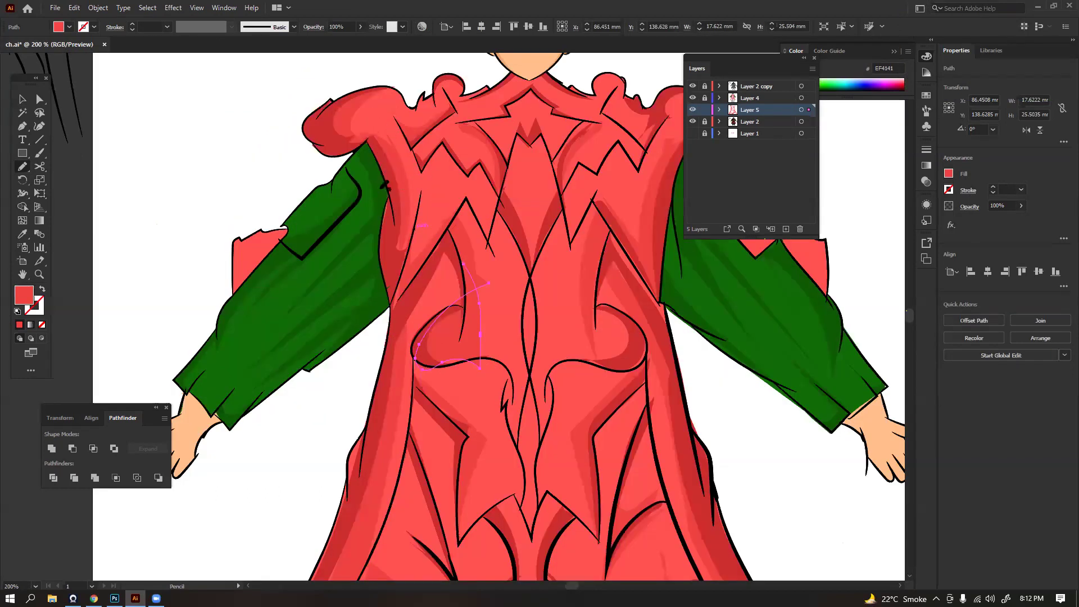
key(ctrl+z)
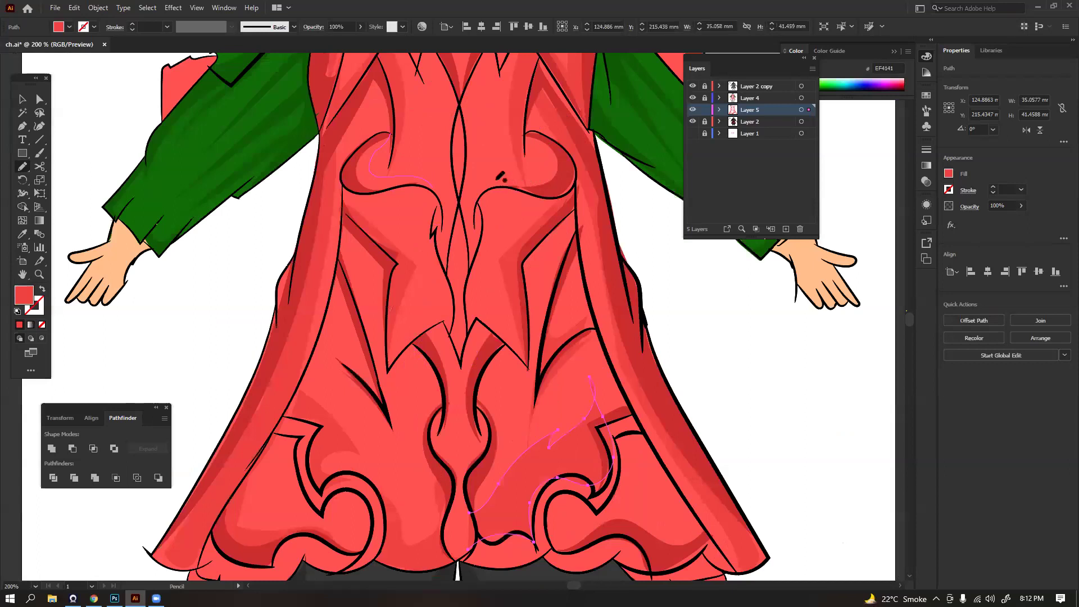
Shade the curved pocket folds on both sides of the coat in mid-red, the left one about 22.4 by 18.3 mm
mouse_move(479, 205)
mouse_down()
mouse_move(560, 185)
mouse_move(561, 152)
mouse_move(533, 138)
mouse_up()
key(space)
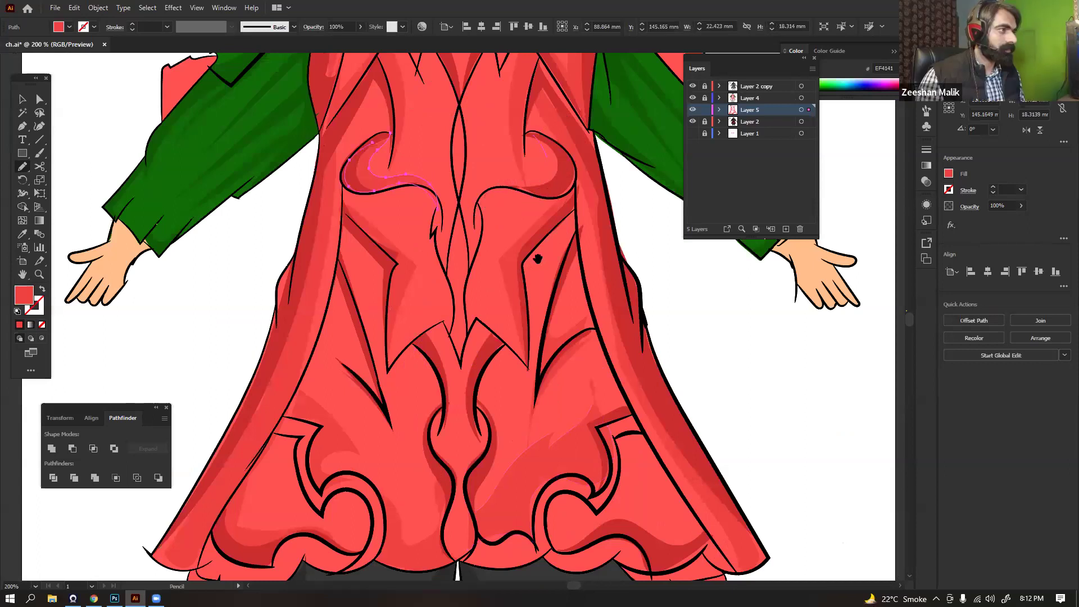
drag(563, 204, 545, 129)
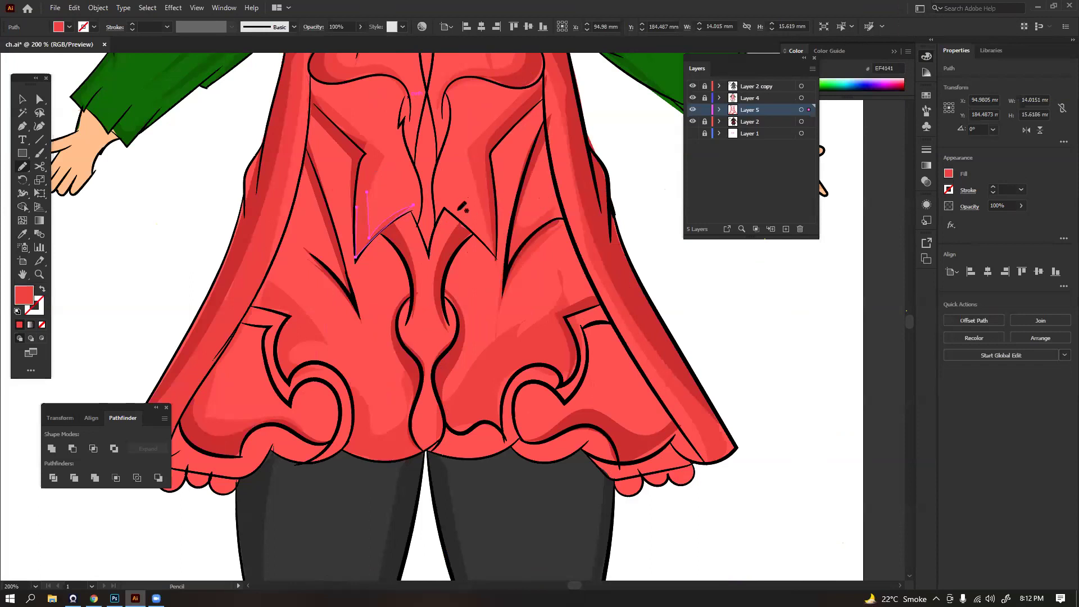
Draw mid-red shadows around the pointed front flaps, about 17.7 by 13.9 mm on the right flap and about 14.5 by 17.3 mm beneath it
drag(490, 249, 492, 231)
key(space)
mouse_move(495, 195)
mouse_down()
mouse_move(433, 213)
mouse_move(434, 184)
mouse_move(479, 177)
mouse_move(482, 195)
mouse_up()
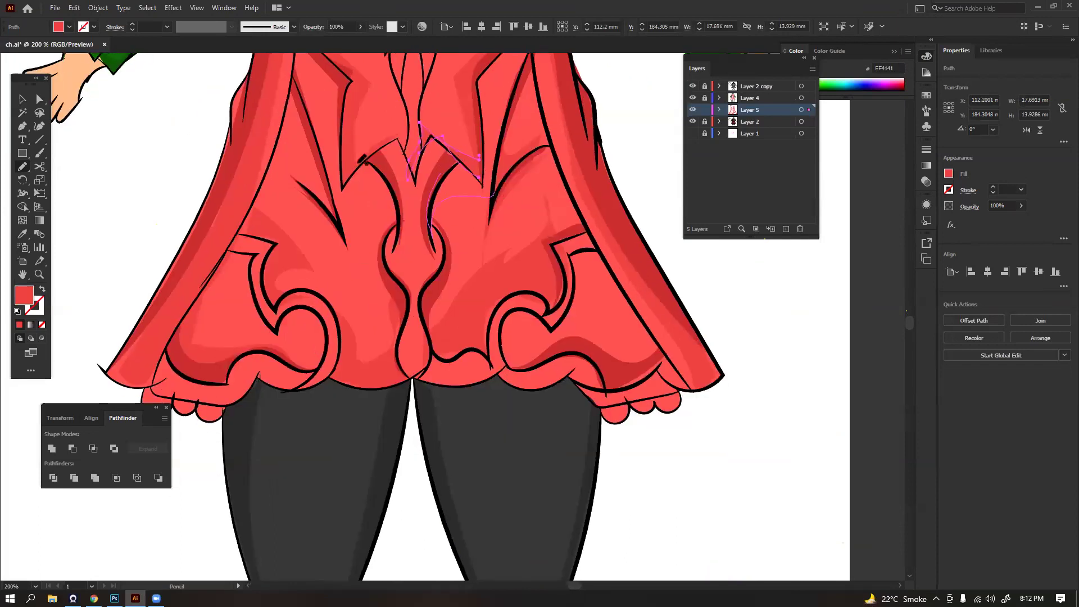
mouse_move(393, 178)
mouse_down()
mouse_move(382, 179)
mouse_move(345, 250)
mouse_up()
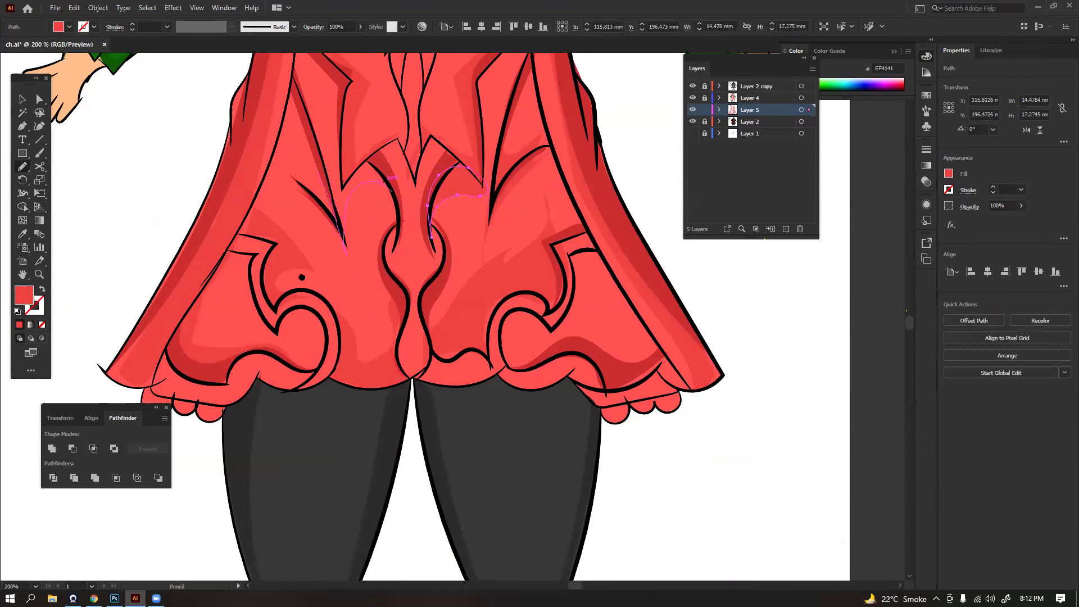
Draw a narrow mid-red shadow along the inner edge of the left coat border, about 13.5 by 41.7 mm
key(space)
drag(494, 194, 547, 255)
drag(350, 105, 336, 309)
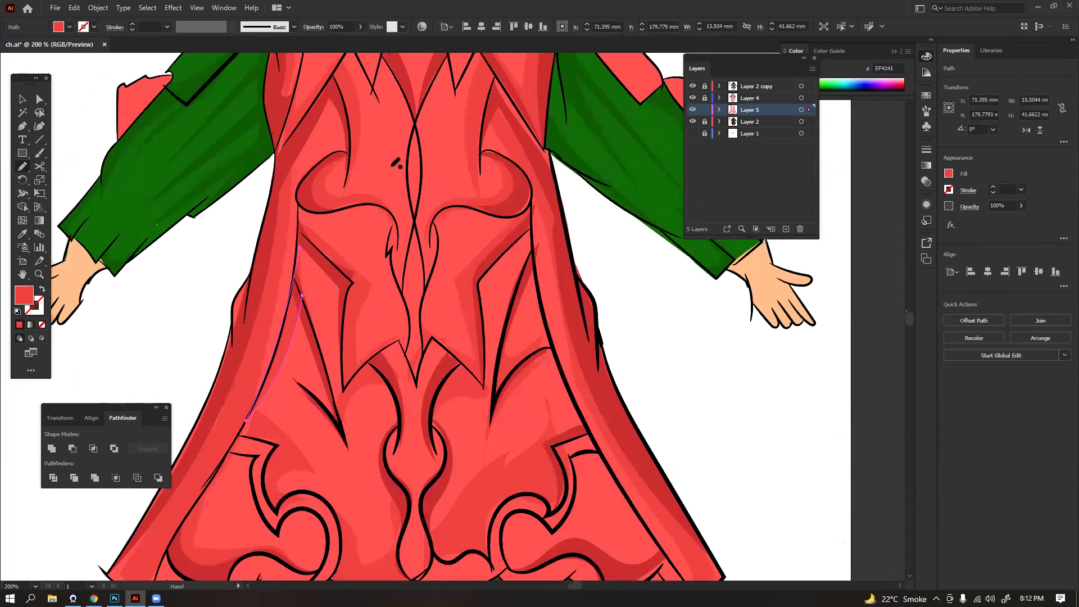
drag(415, 223, 418, 287)
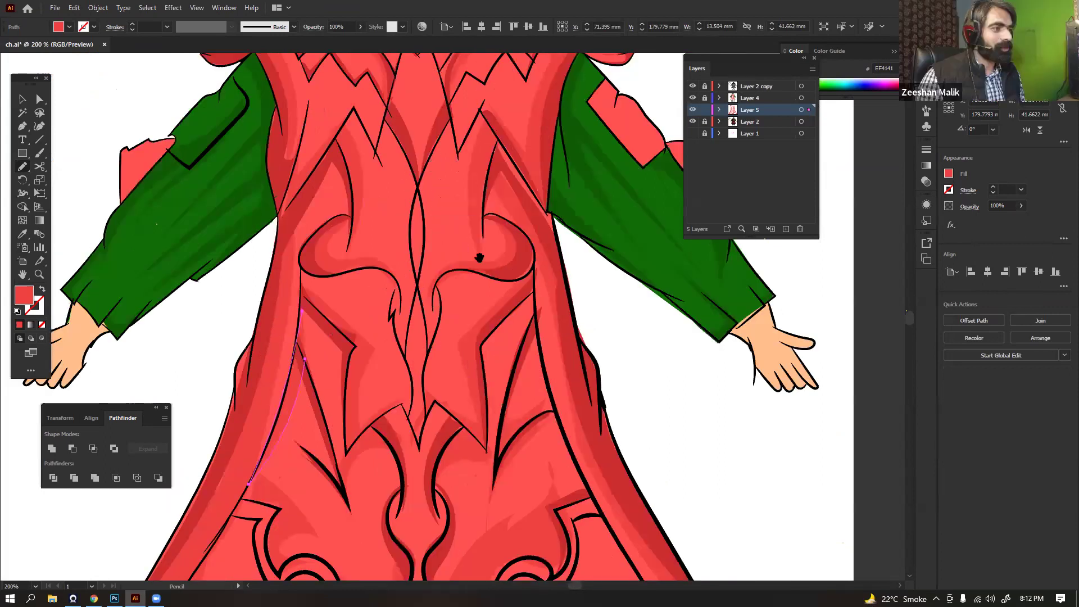
Draw mid-red shadows along the centre opening, about 6.4 by 32.3 mm, and around the left hem swirl, about 18.7 by 22.4 mm, and deselect
drag(413, 170, 424, 178)
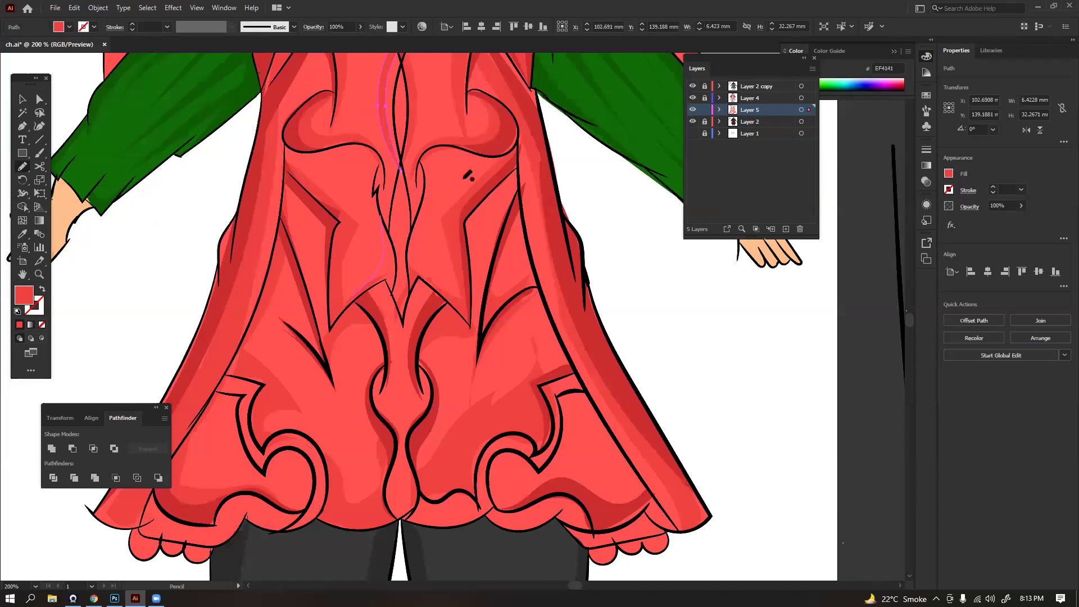
mouse_move(351, 296)
mouse_down()
mouse_move(393, 290)
mouse_move(388, 229)
mouse_move(437, 290)
mouse_move(283, 239)
mouse_up()
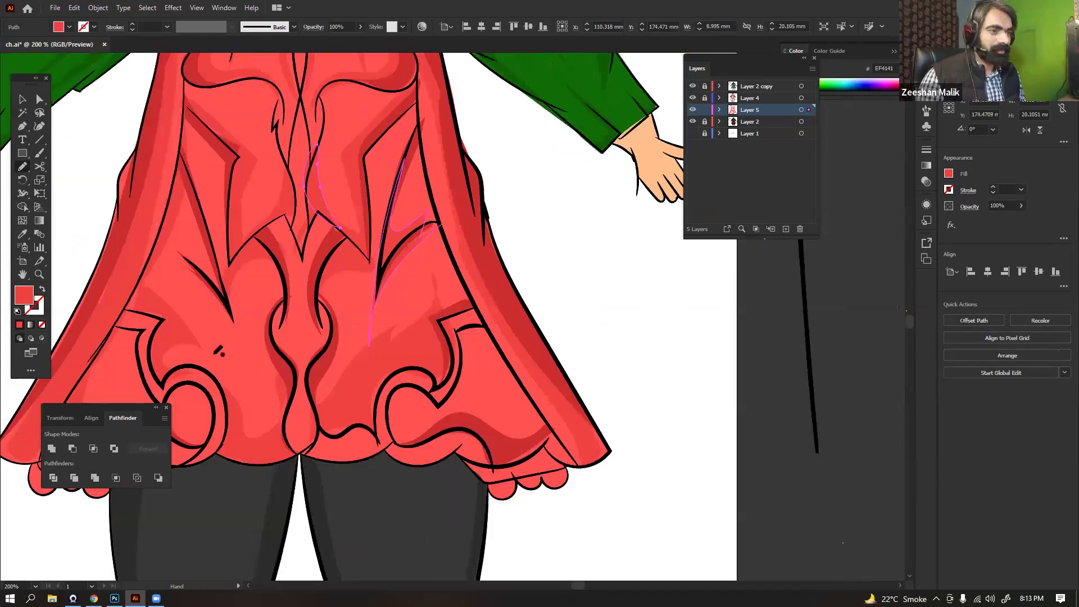
drag(390, 266, 399, 251)
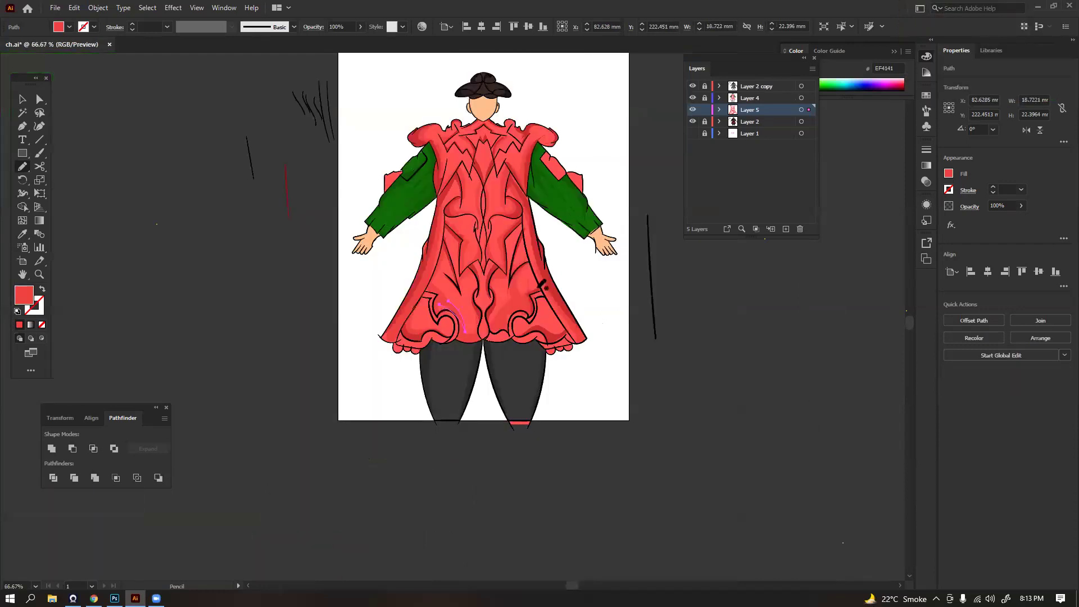
drag(600, 165, 590, 191)
drag(590, 248, 580, 272)
key(v)
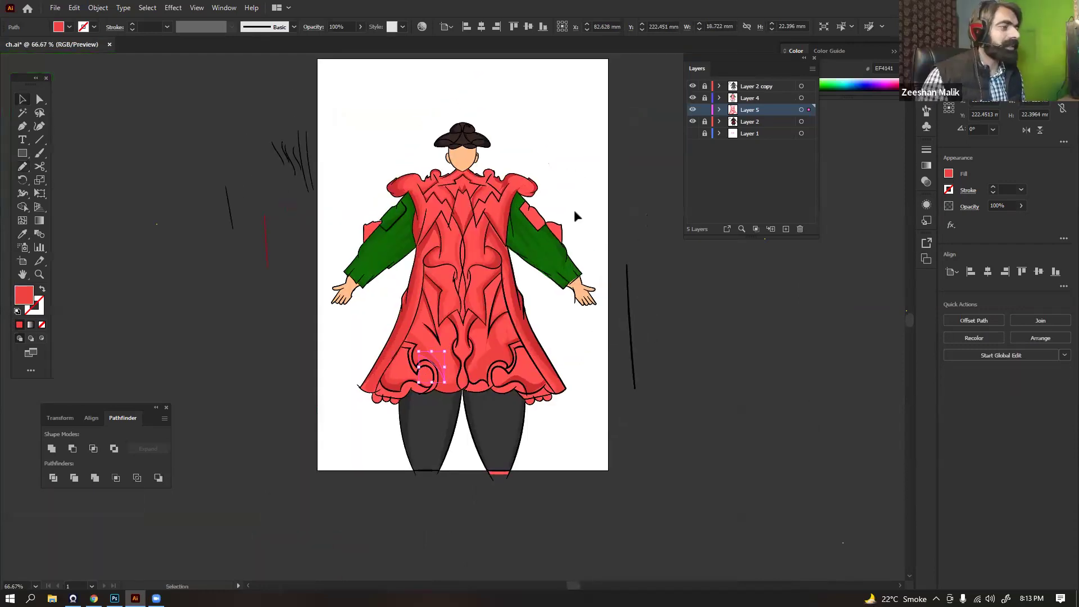
click(583, 161)
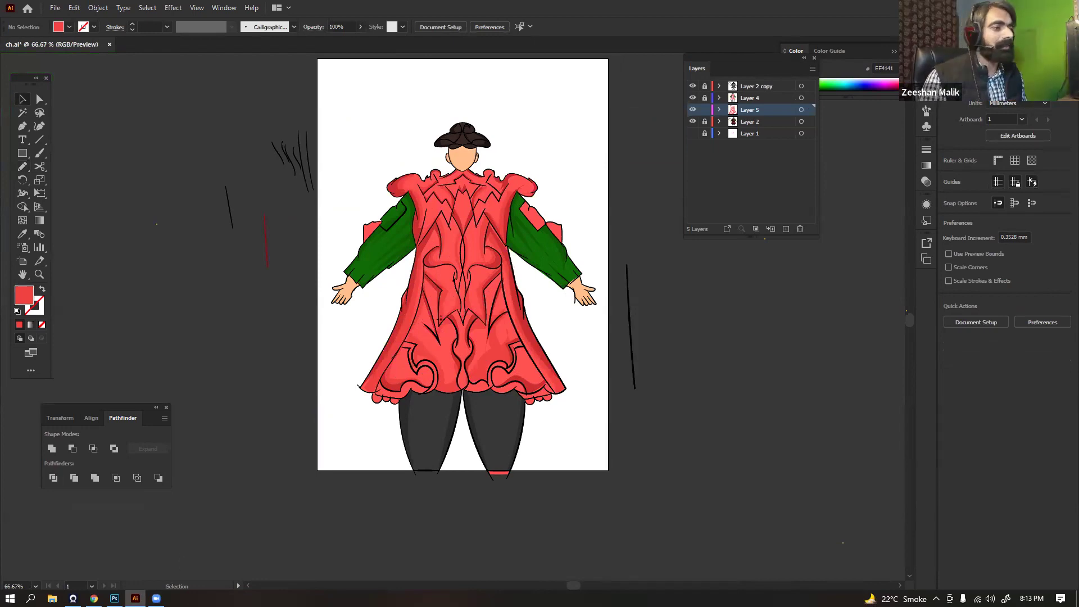
Switch to Photoshop, show Layer 2's line sketch over the grey draft for comparison, and return to Illustrator
key(alt+Tab)
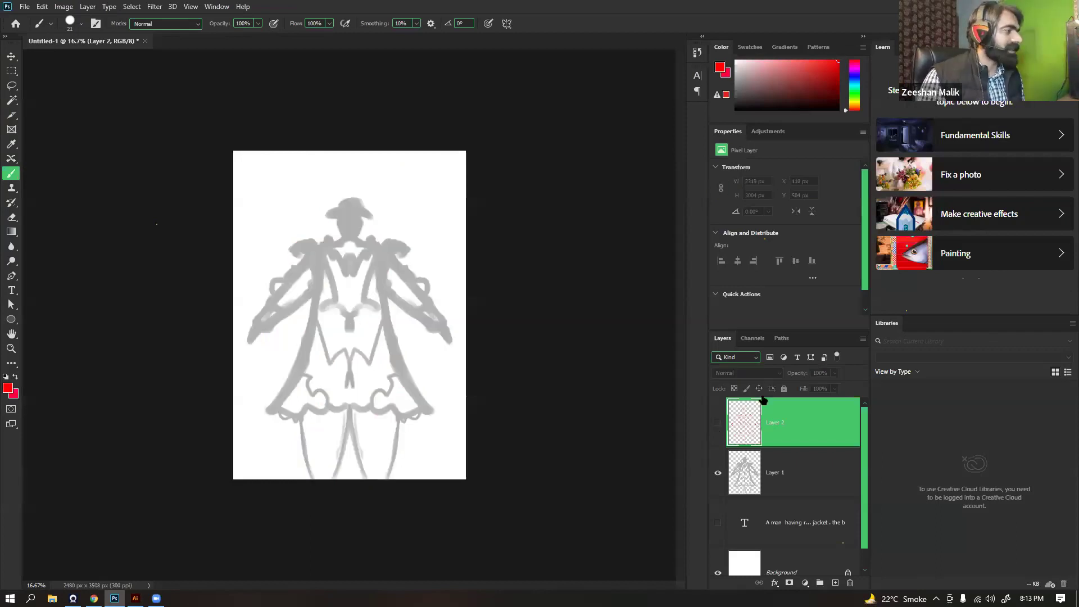
click(719, 425)
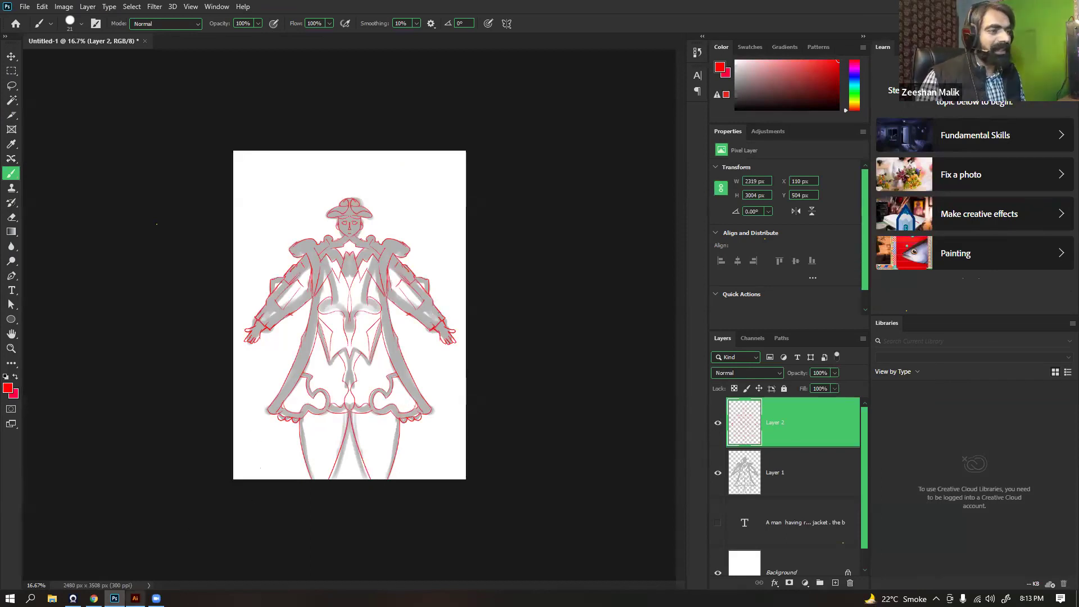
key(alt+Tab)
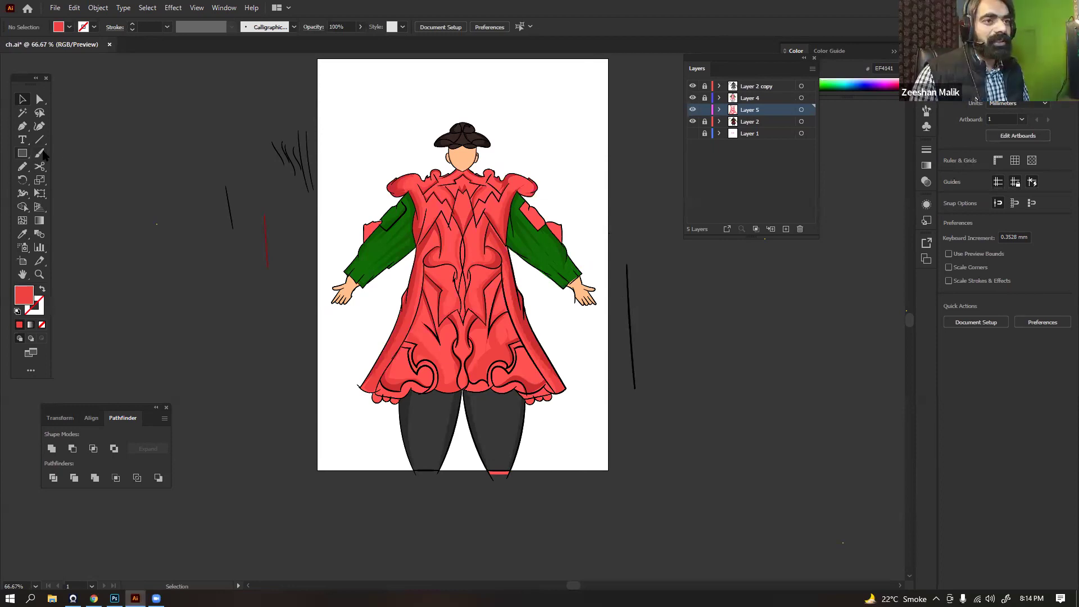
drag(22, 153, 73, 164)
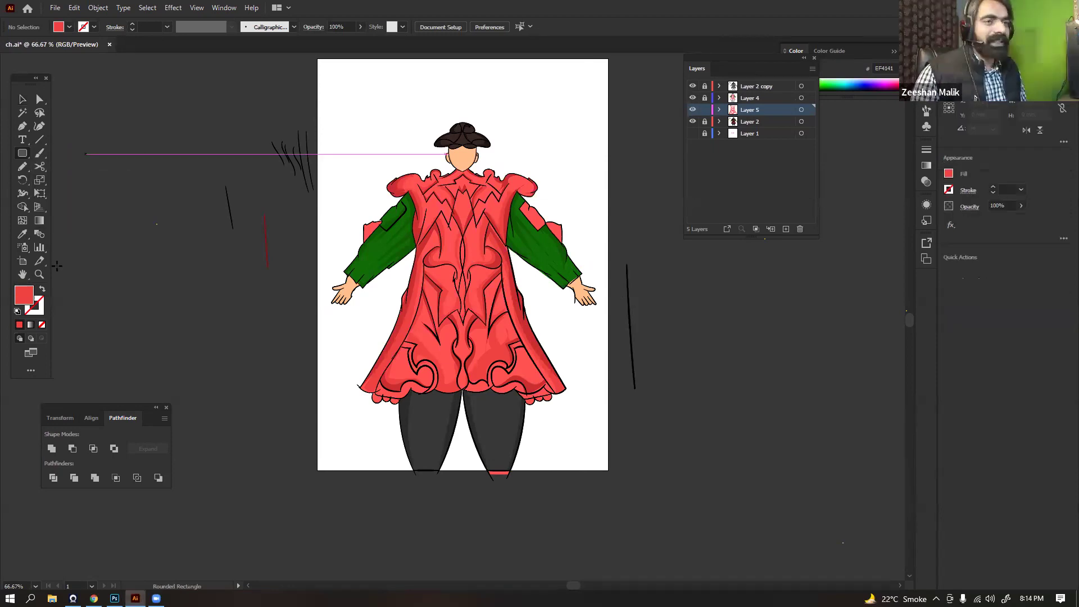
click(267, 267)
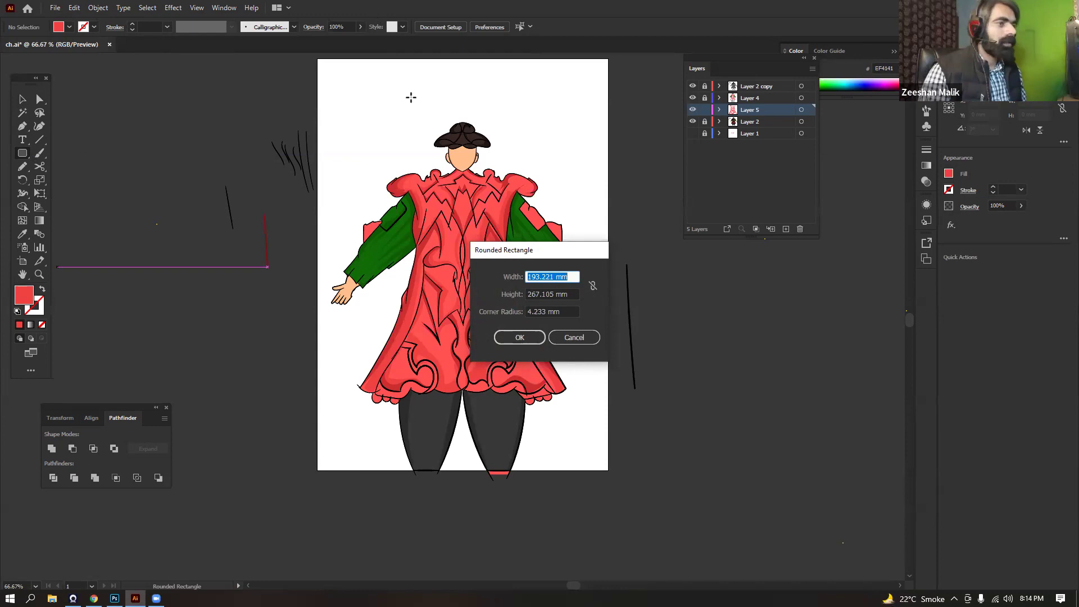
key(Escape)
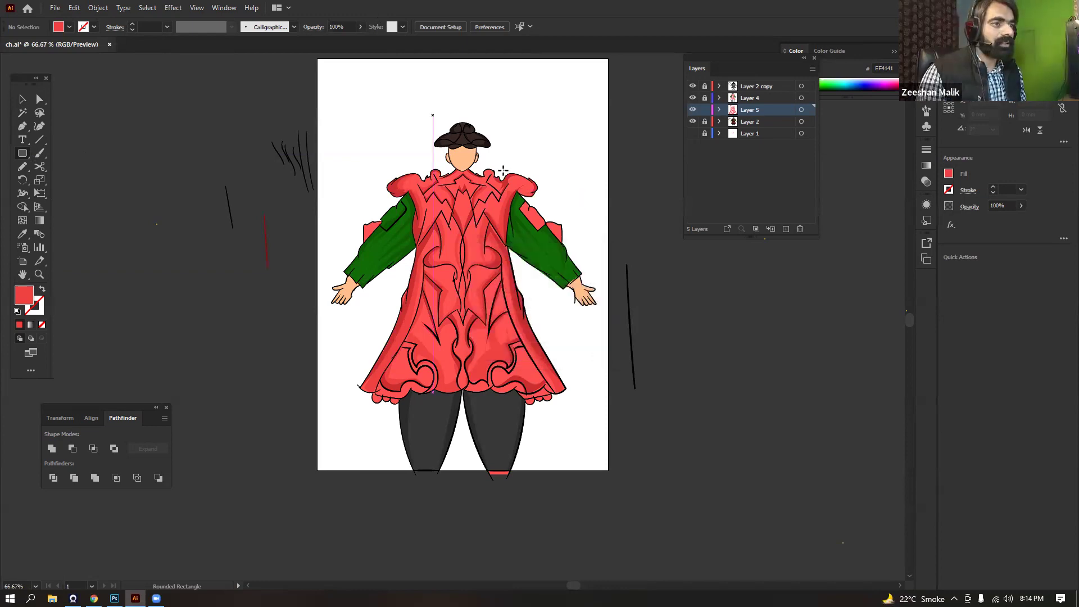
Draw a very thin horizontal ellipse about 86.3 by 1.6 mm in the empty area above the character's hat
scroll(432, 114, up, 3)
drag(478, 173, 454, 328)
click(23, 152)
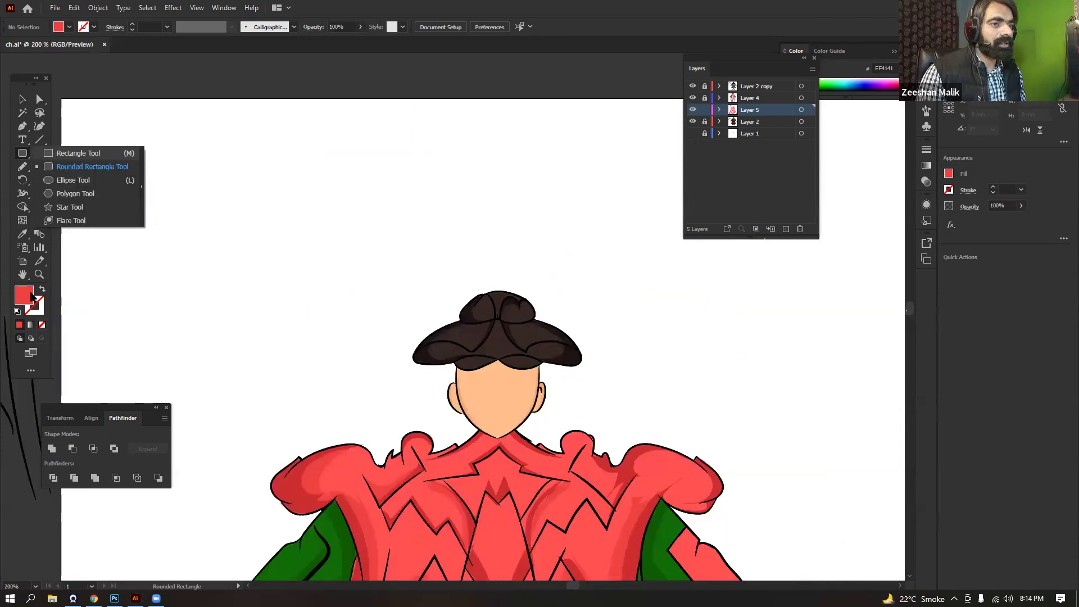
click(68, 181)
drag(144, 164, 402, 253)
Set the thin ellipse's fill colour to black (000000) and deselect it
double_click(23, 295)
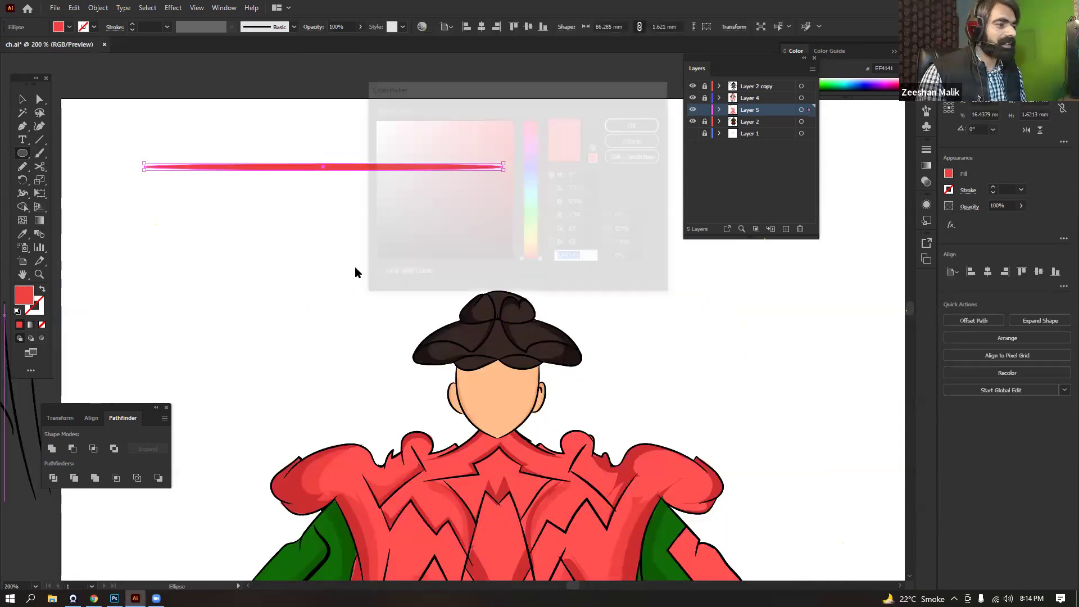
drag(394, 242, 355, 266)
key(Return)
key(v)
click(355, 267)
scroll(314, 151, up, 2)
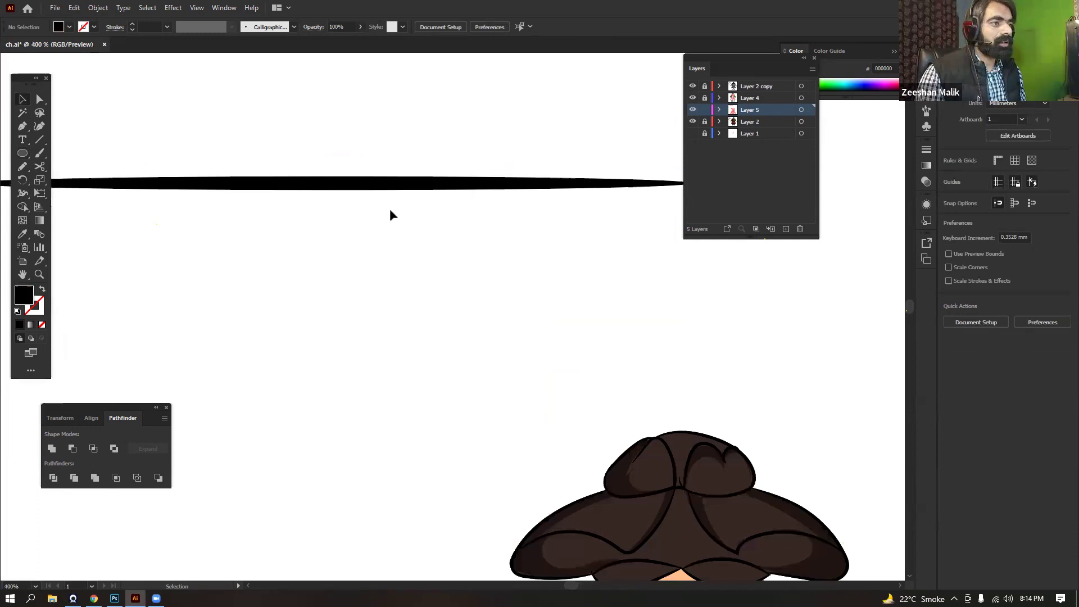
Create an art brush named Art Brush 2 from the thin black ellipse, keeping Stretch to Fit Stroke Length
drag(282, 159, 343, 199)
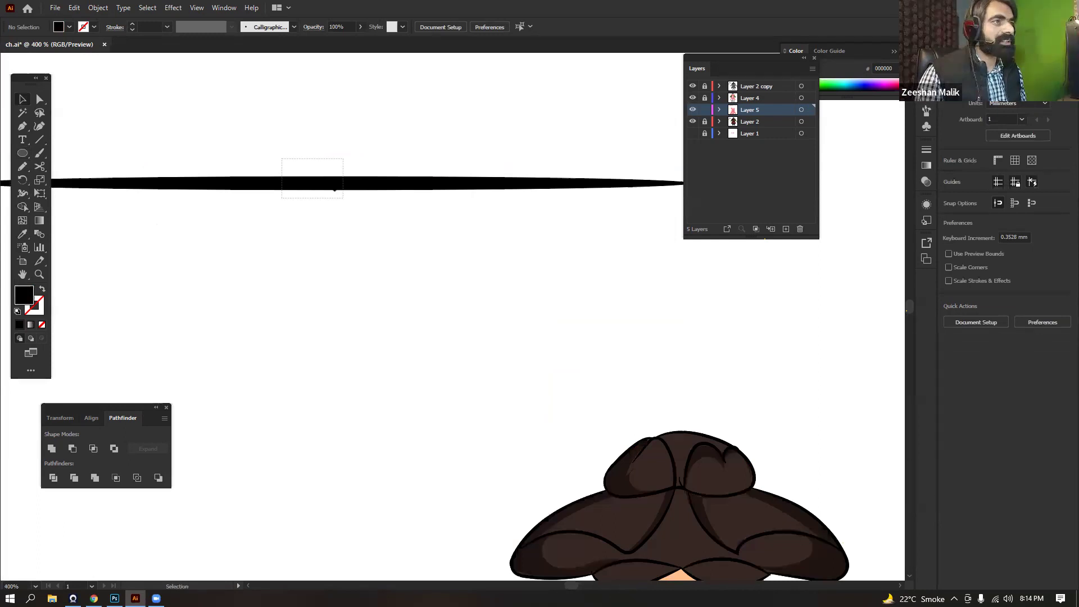
drag(343, 199, 344, 198)
scroll(335, 192, up, 2)
drag(334, 187, 334, 169)
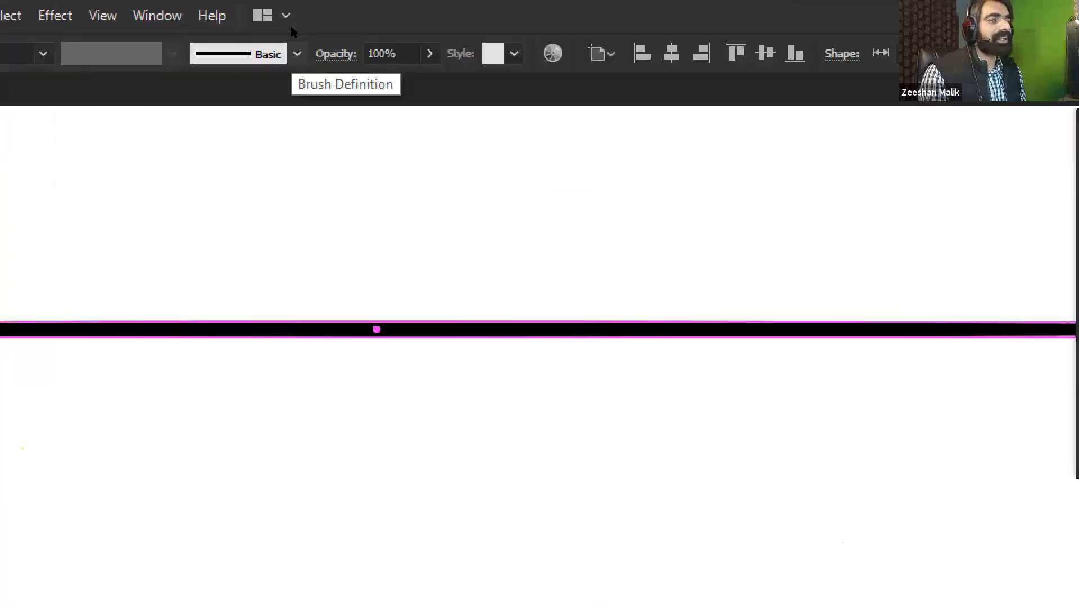
click(293, 27)
drag(275, 105, 260, 102)
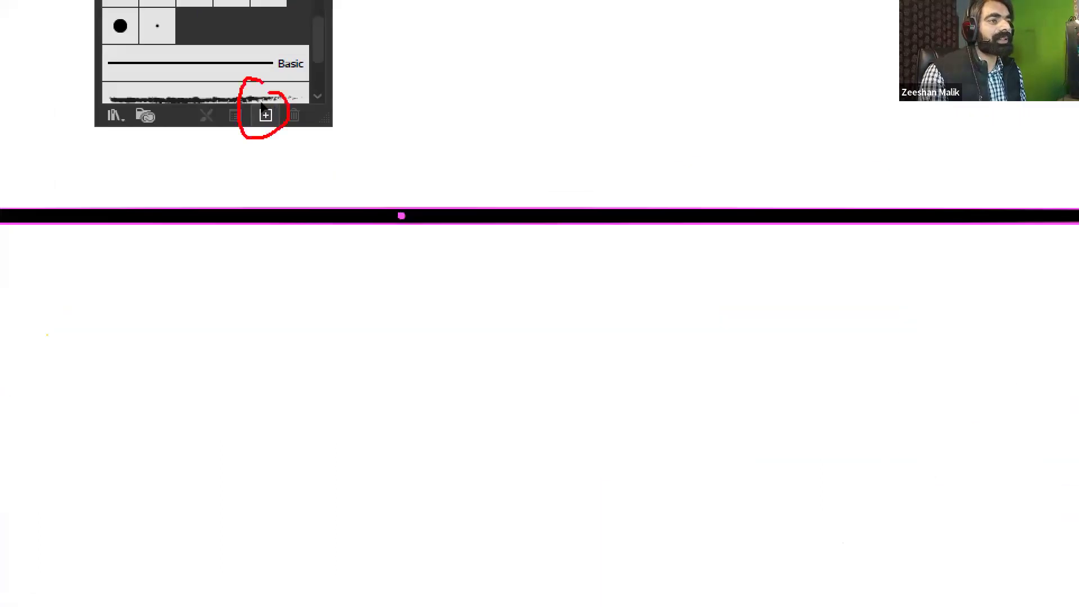
key(Escape)
click(293, 27)
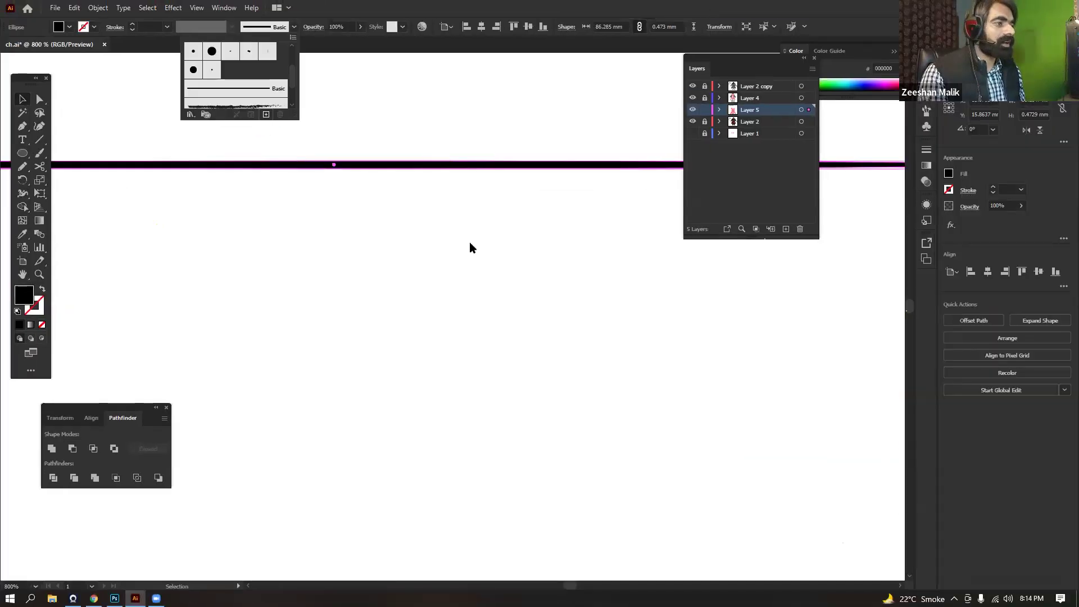
click(275, 115)
mouse_move(490, 244)
mouse_down()
mouse_move(504, 236)
mouse_move(361, 266)
mouse_move(468, 228)
mouse_move(510, 240)
mouse_up()
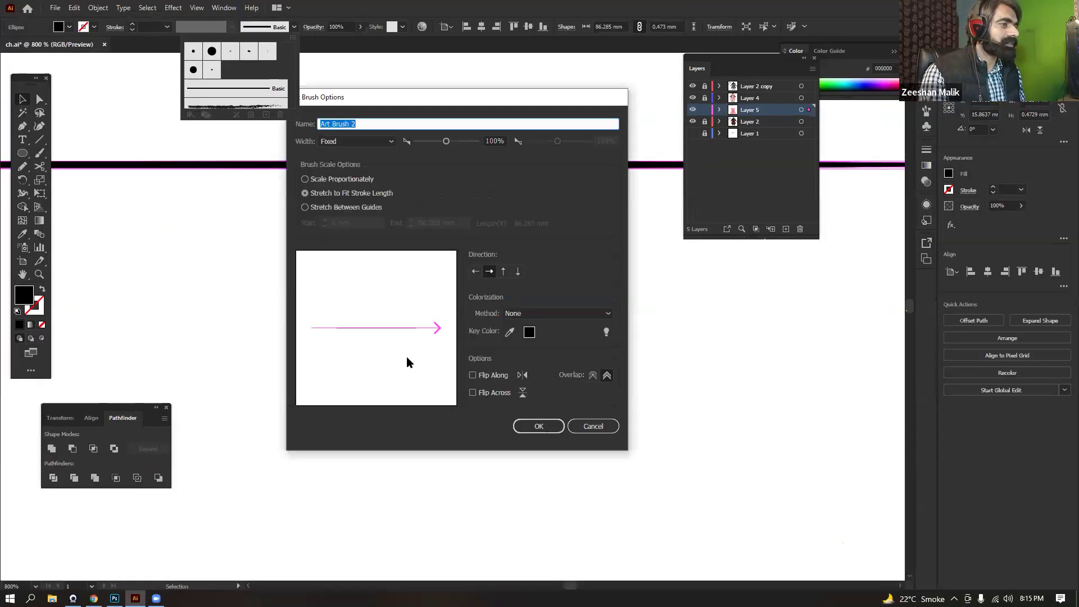
click(548, 423)
Paint three curved test strokes with the new tapered art brush in the empty area above the hat
drag(376, 253, 137, 277)
click(37, 153)
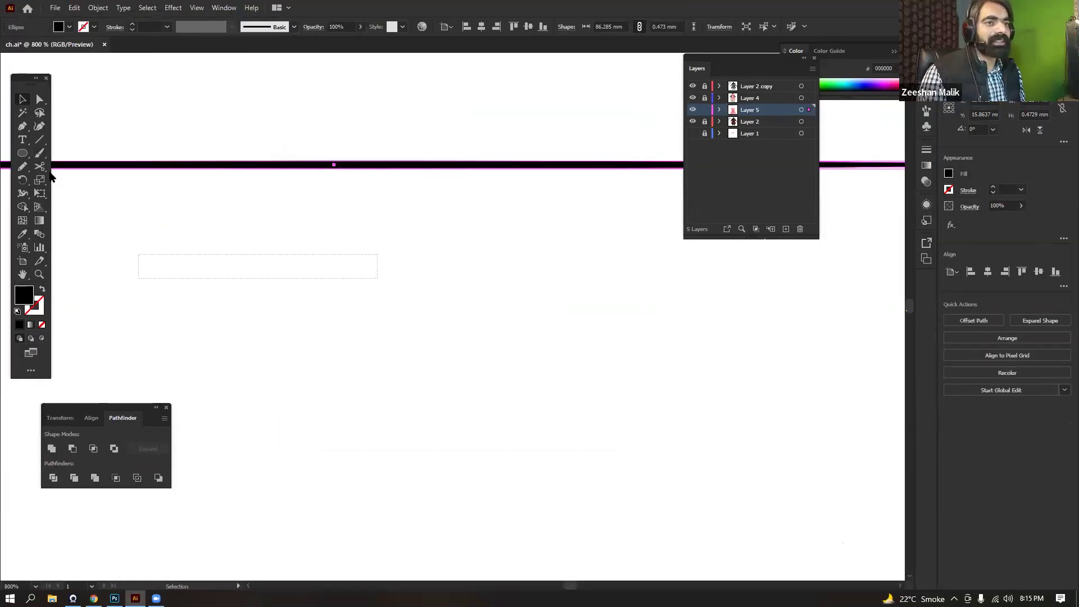
drag(797, 337, 901, 336)
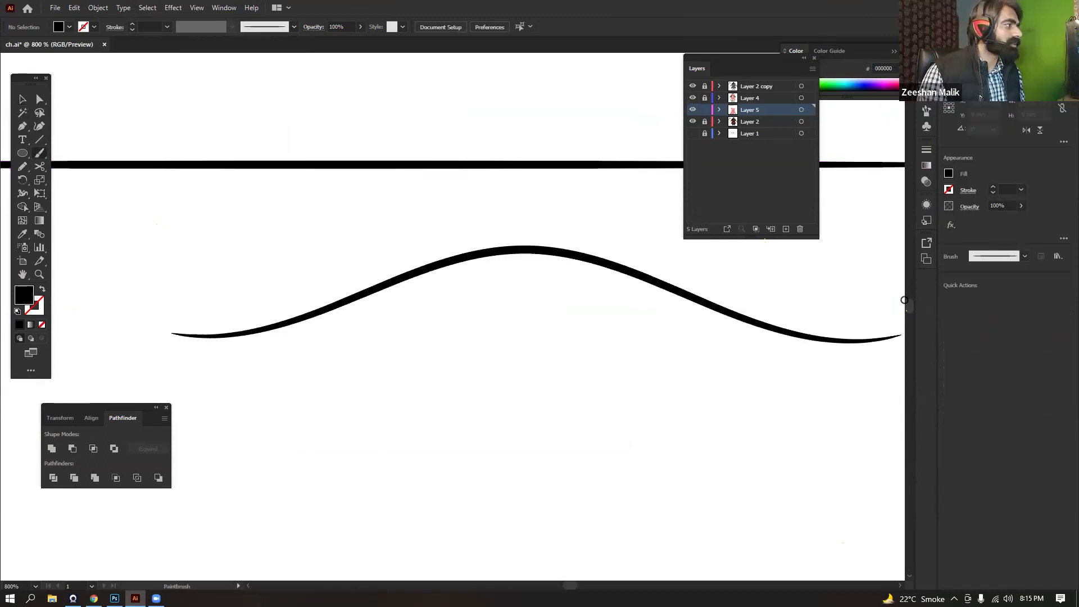
scroll(498, 332, down, 3)
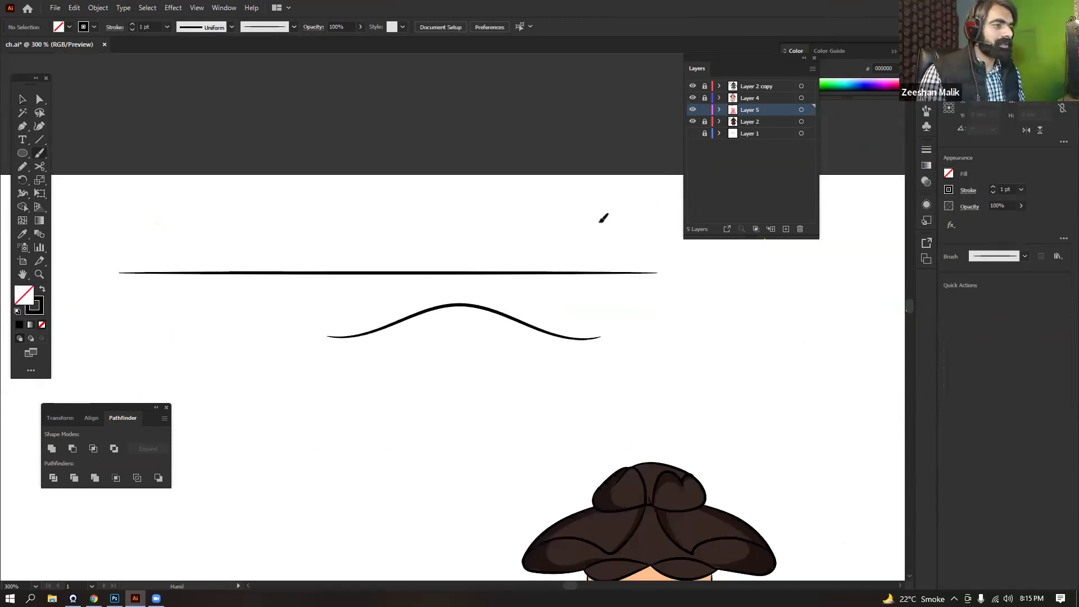
drag(633, 401, 533, 296)
drag(185, 270, 737, 239)
drag(206, 189, 512, 287)
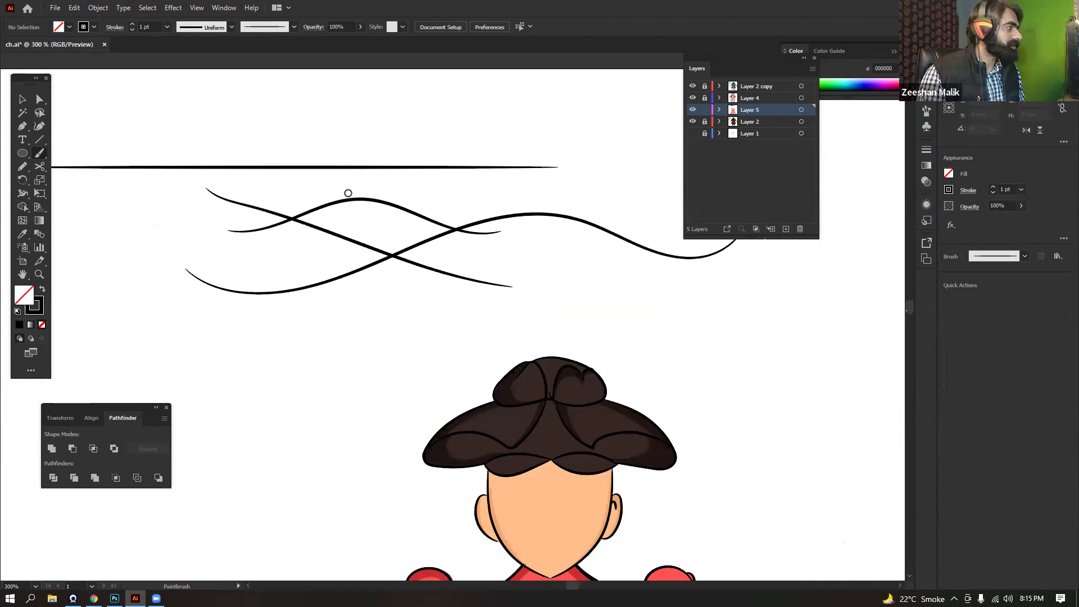
Delete the thin ellipse and the brush test strokes from the area above the character
scroll(324, 160, down, 1)
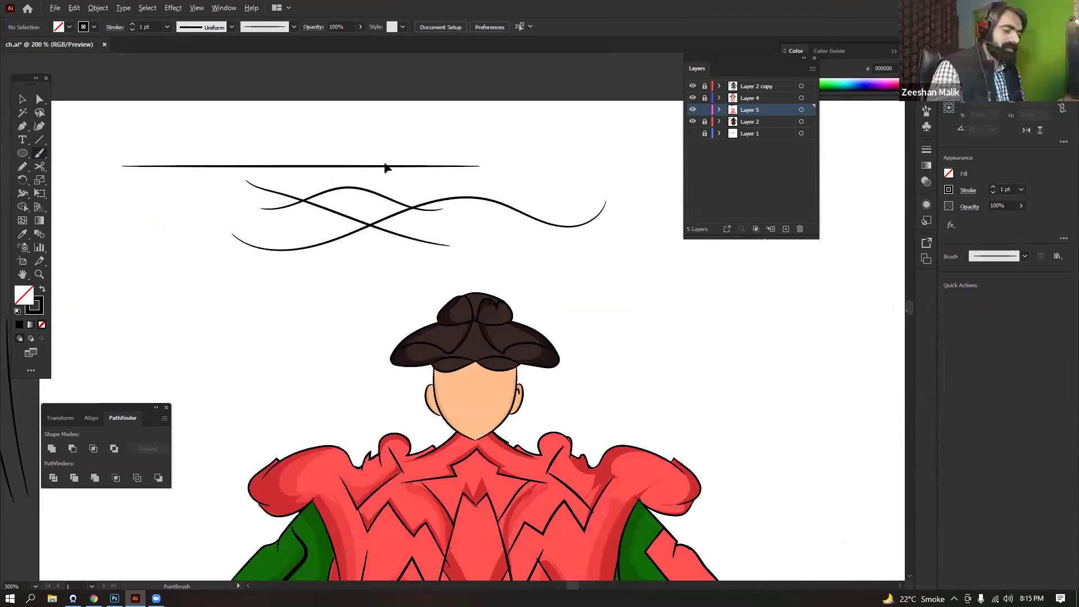
scroll(385, 168, down, 1)
key(v)
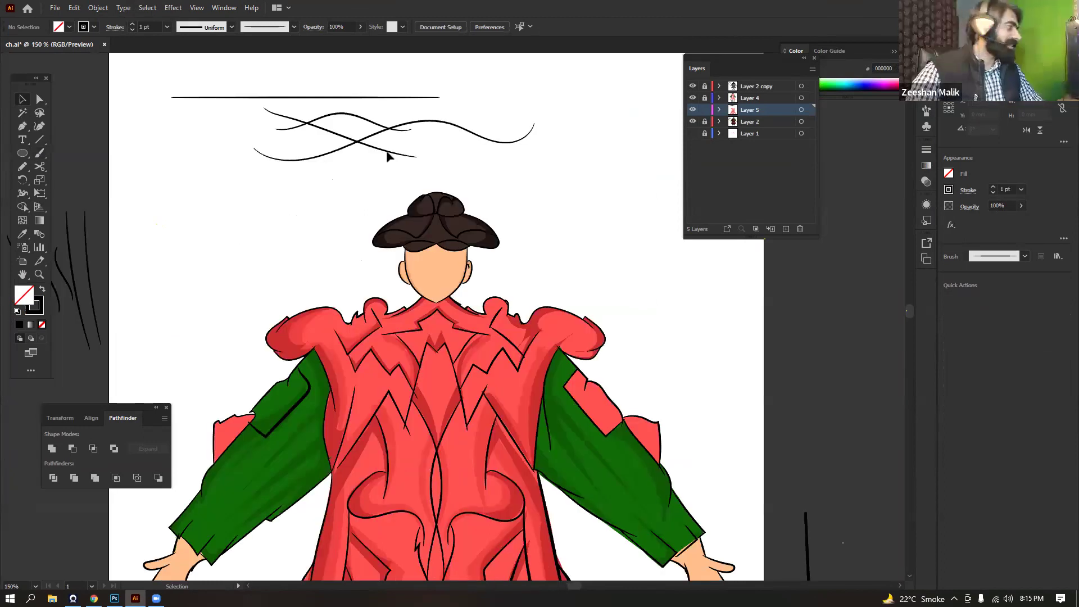
key(Delete)
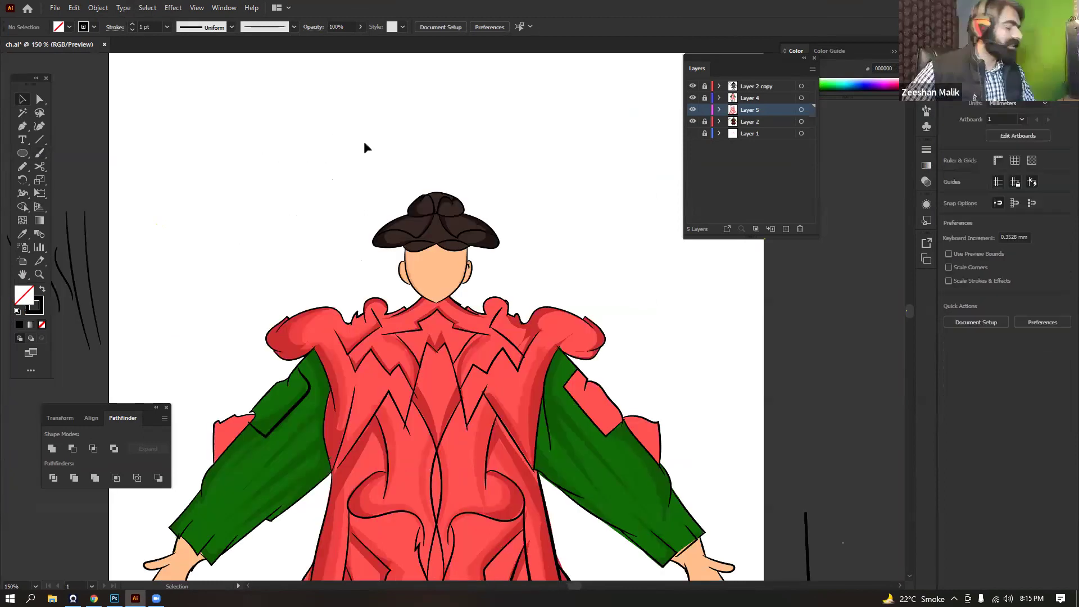
key(space)
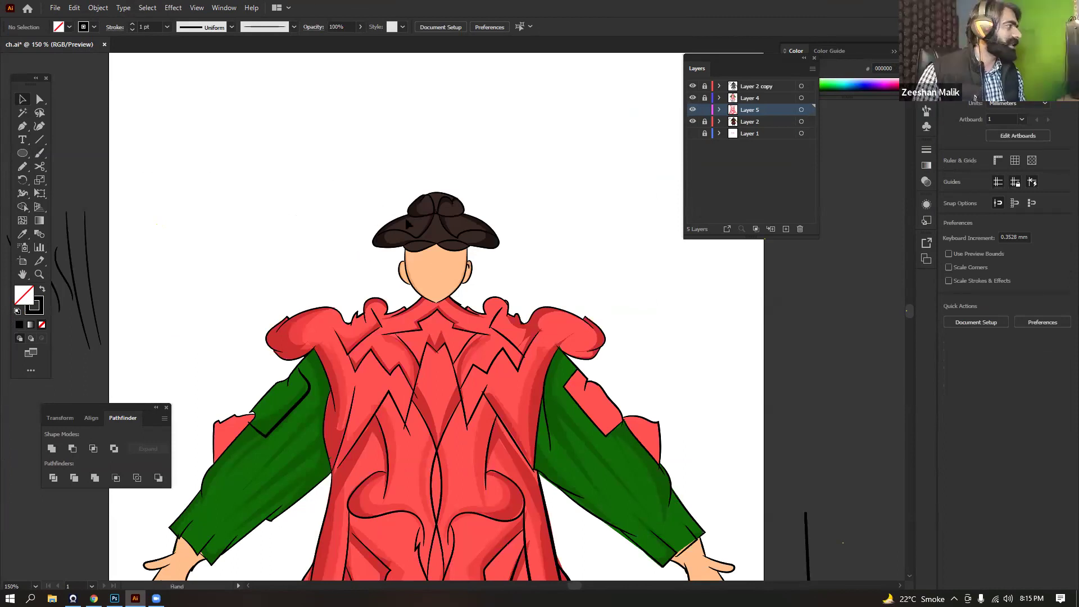
scroll(394, 206, up, 1)
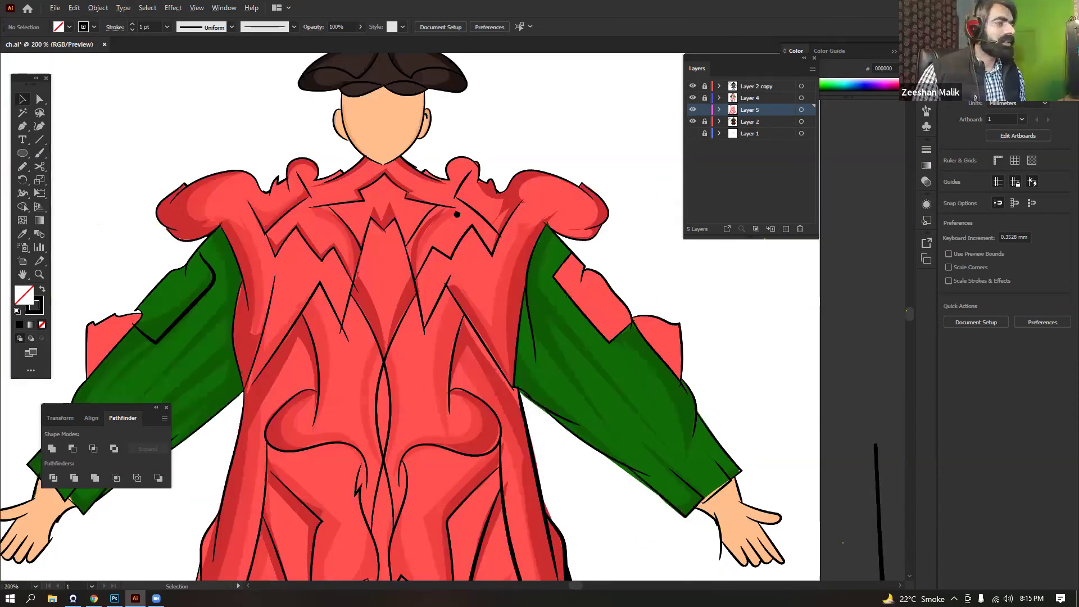
drag(560, 130, 487, 143)
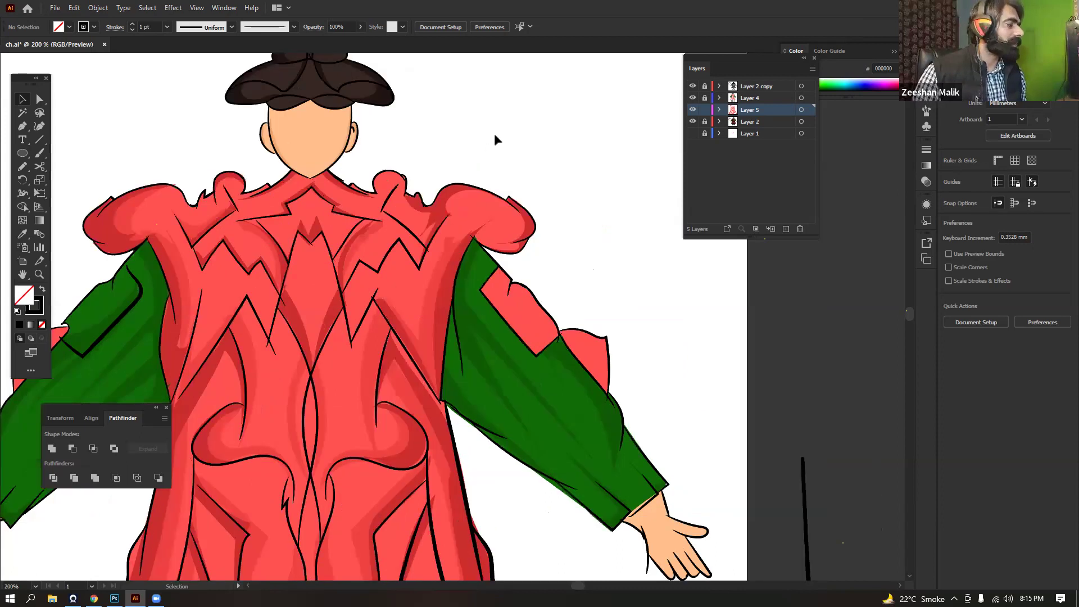
scroll(495, 135, down, 2)
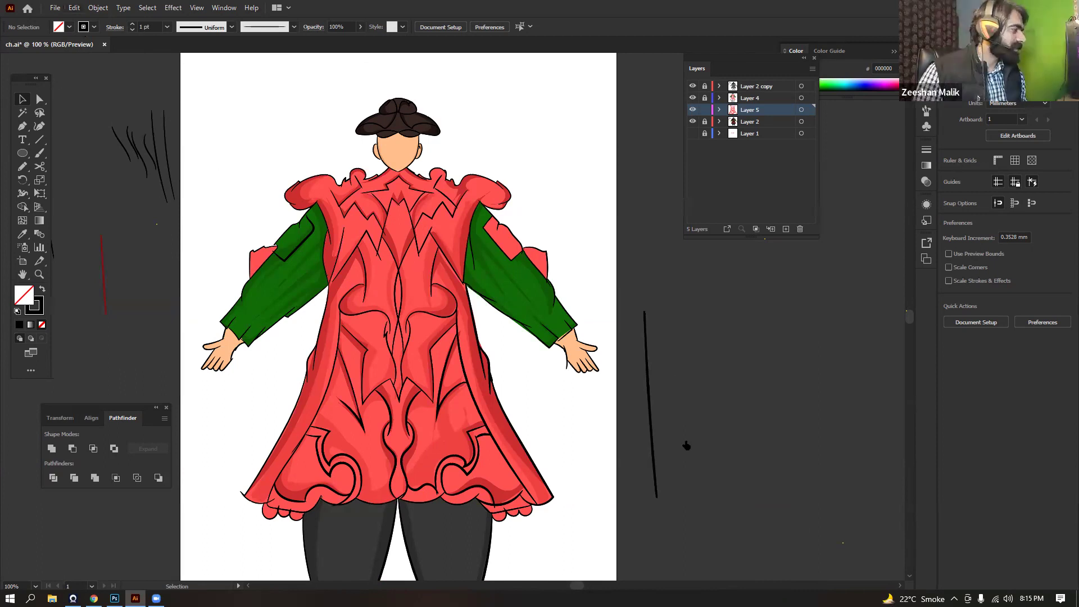
Create a new blank portrait document in RGB colour mode
key(ctrl+n)
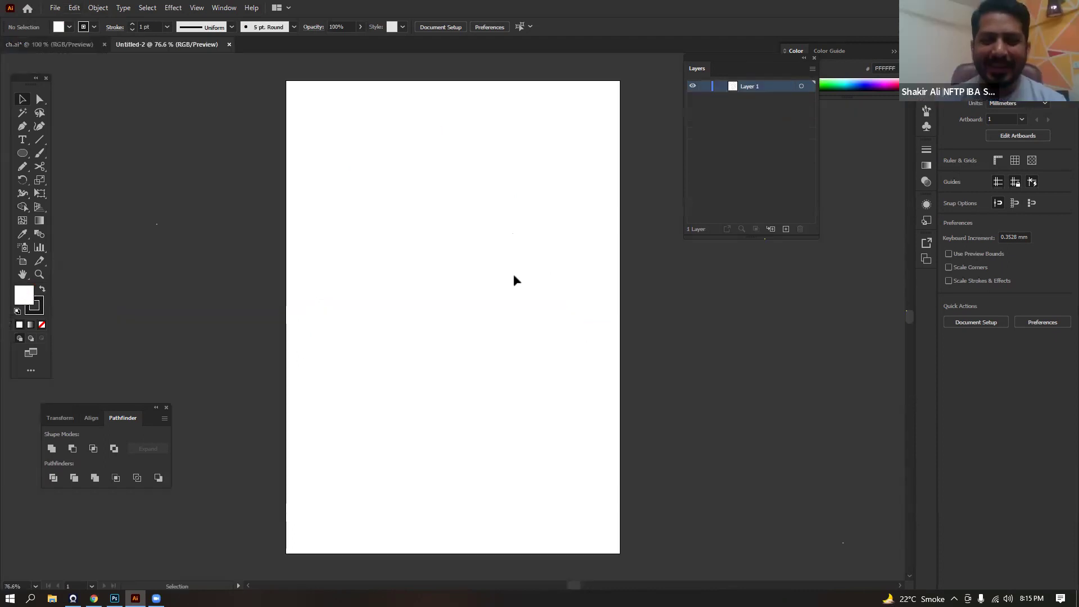
key(ctrl+minus)
mouse_move(497, 274)
mouse_down()
mouse_move(513, 277)
mouse_move(497, 272)
mouse_up()
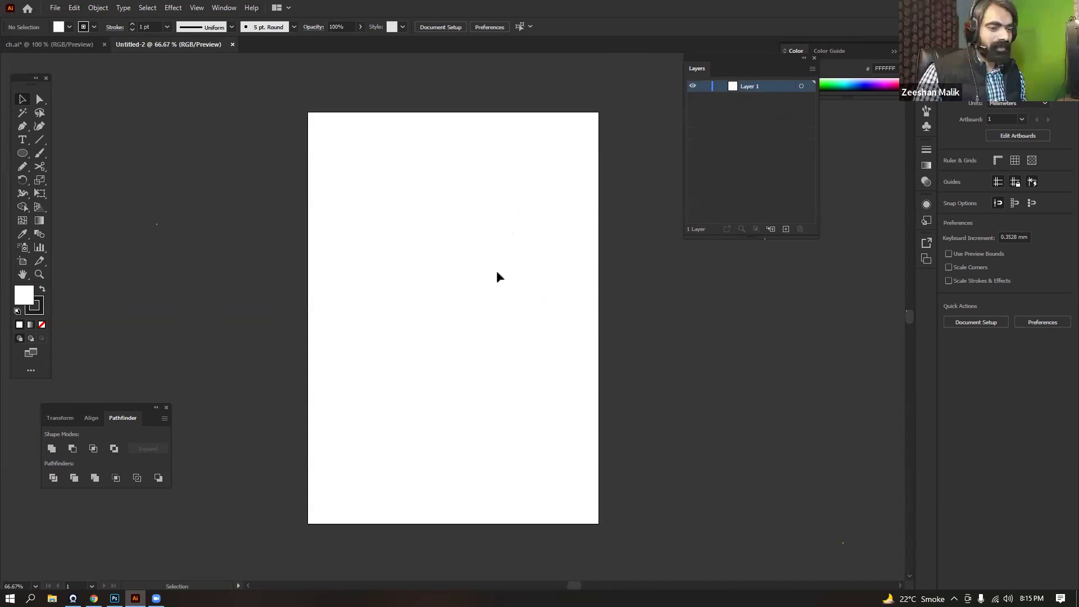
drag(497, 272, 466, 269)
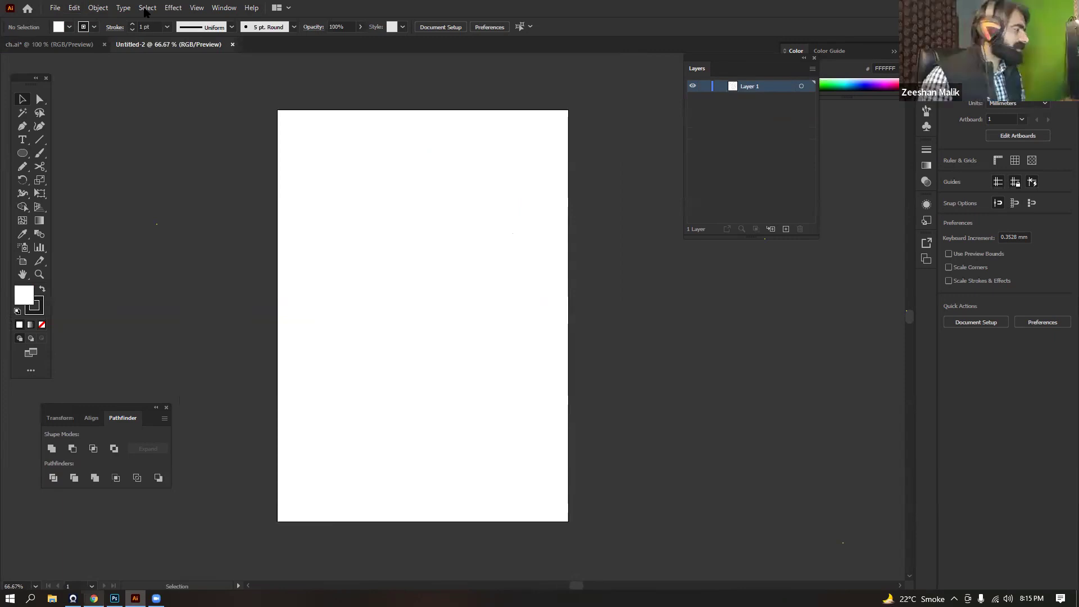
Open the jac.ai file, examine the bearded face up close, and return to the new blank document
key(alt+Tab)
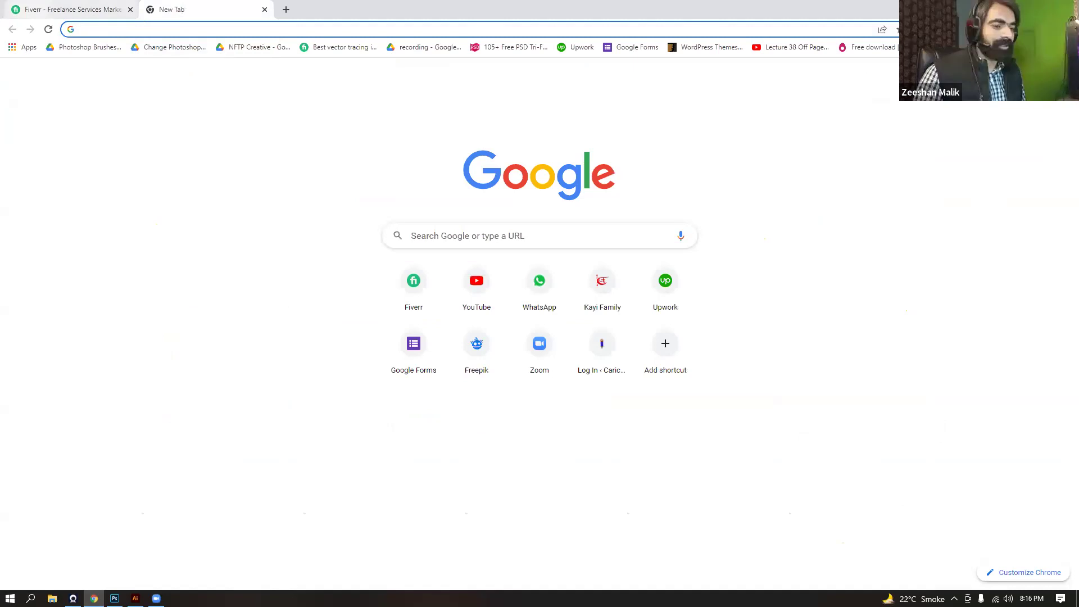
key(alt+Tab)
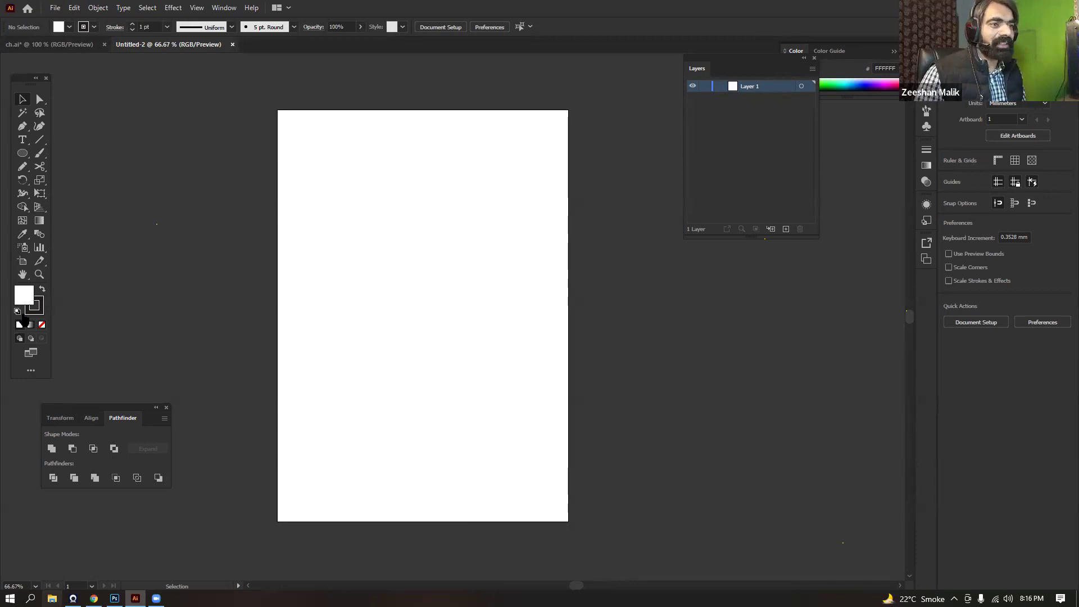
key(super+e)
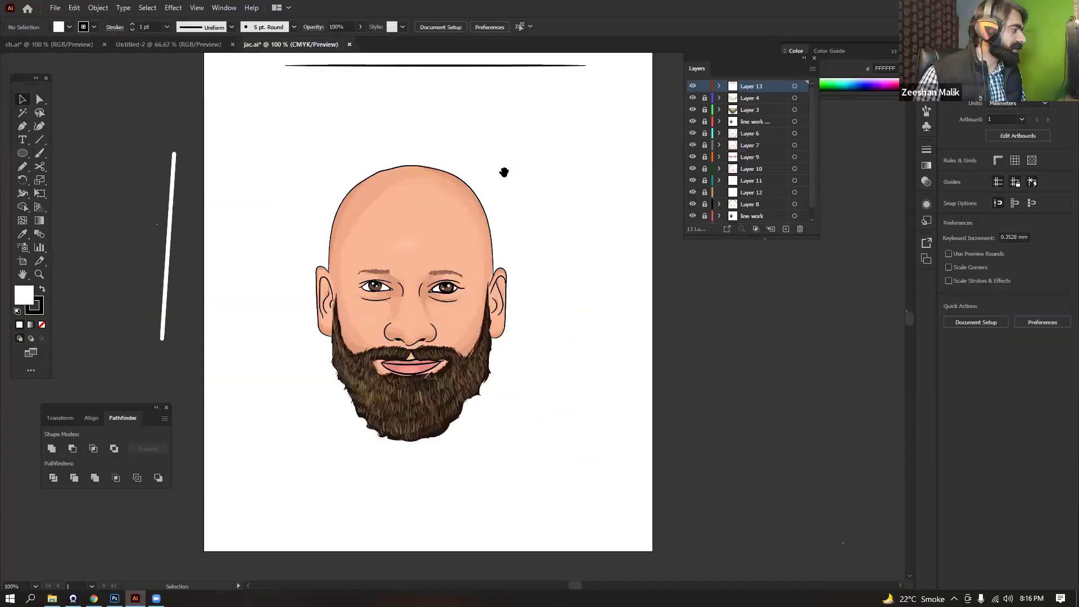
key(ctrl+plus)
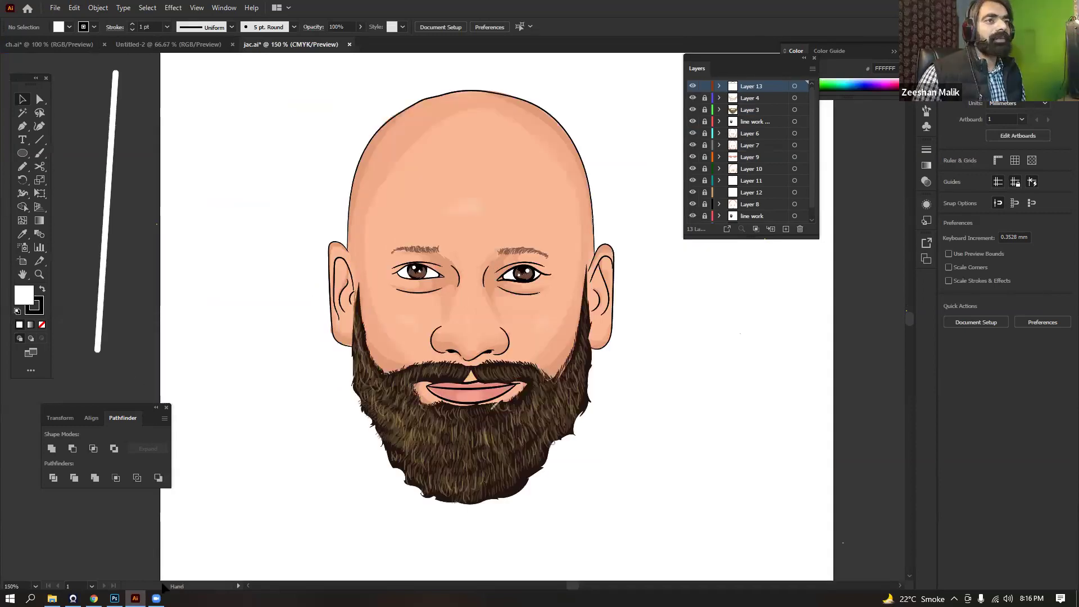
click(168, 44)
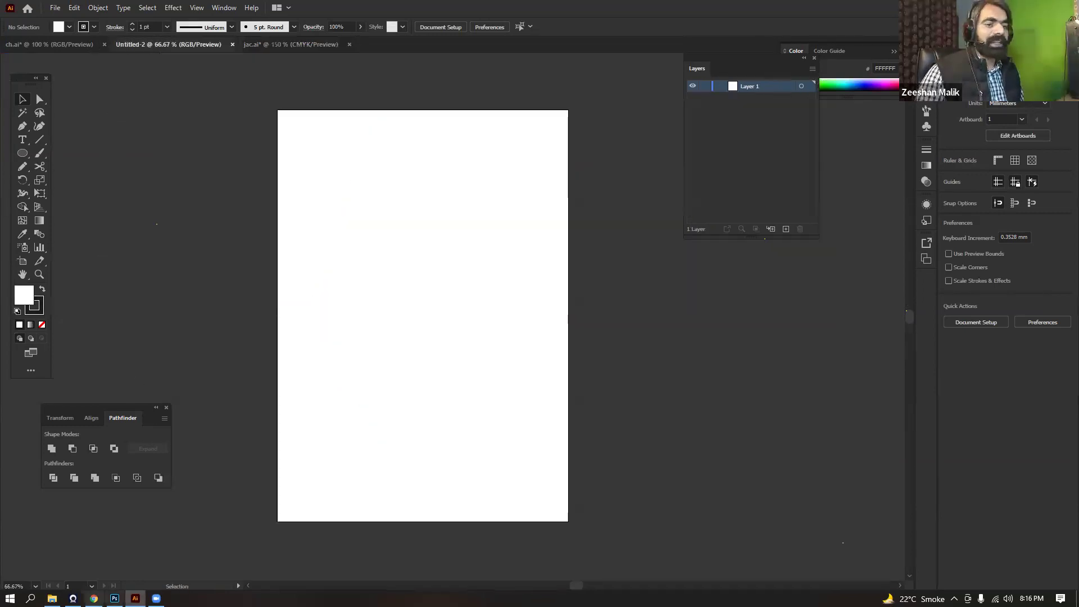
Switch to Chrome and search Google Images for "man caricature"
mouse_move(94, 598)
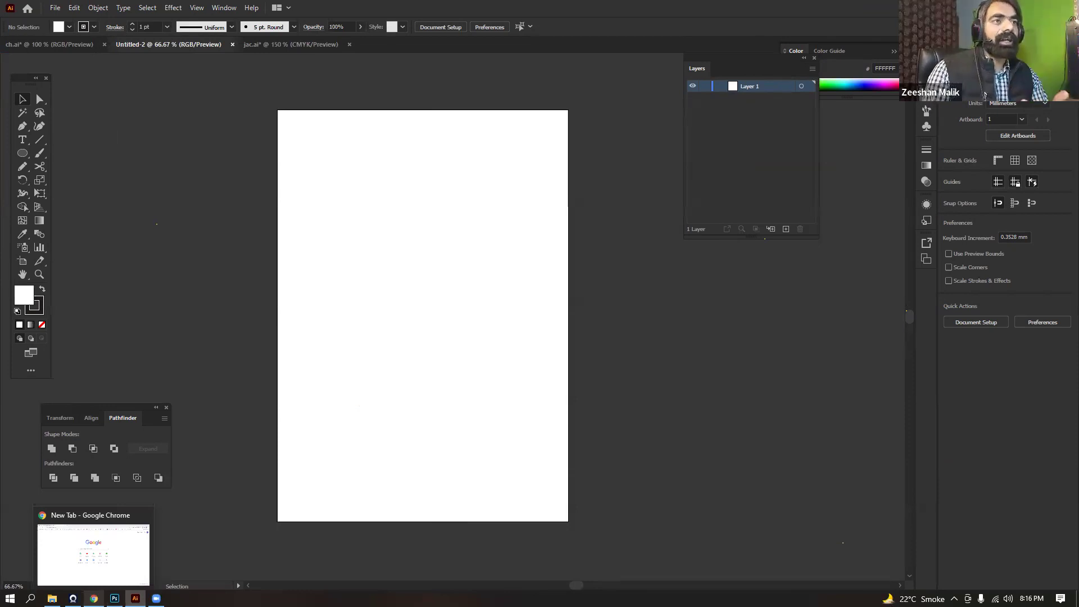
key(alt+Tab)
click(240, 27)
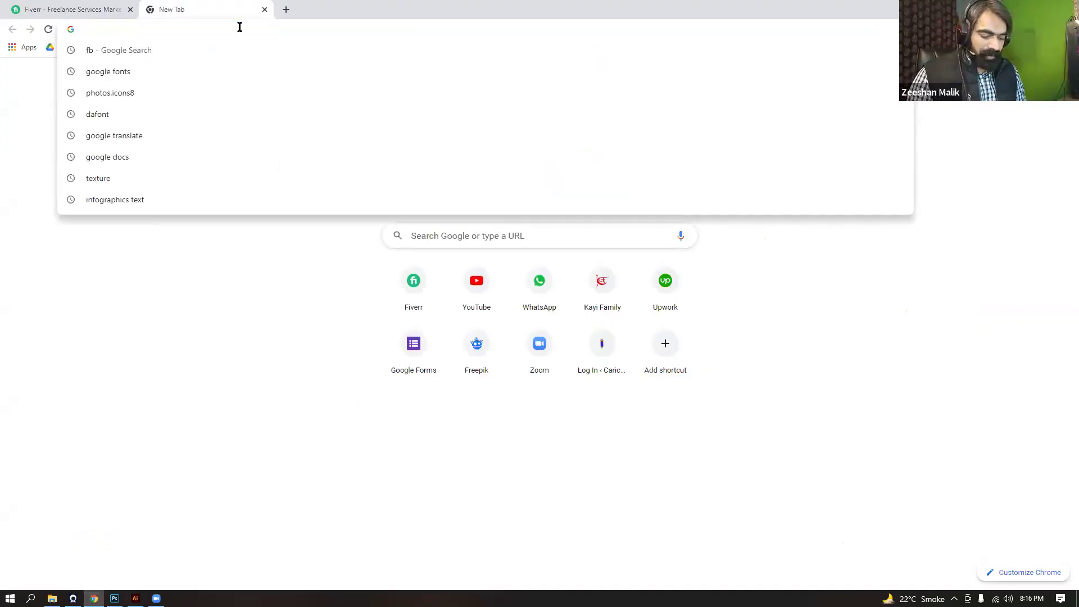
text(man caricat)
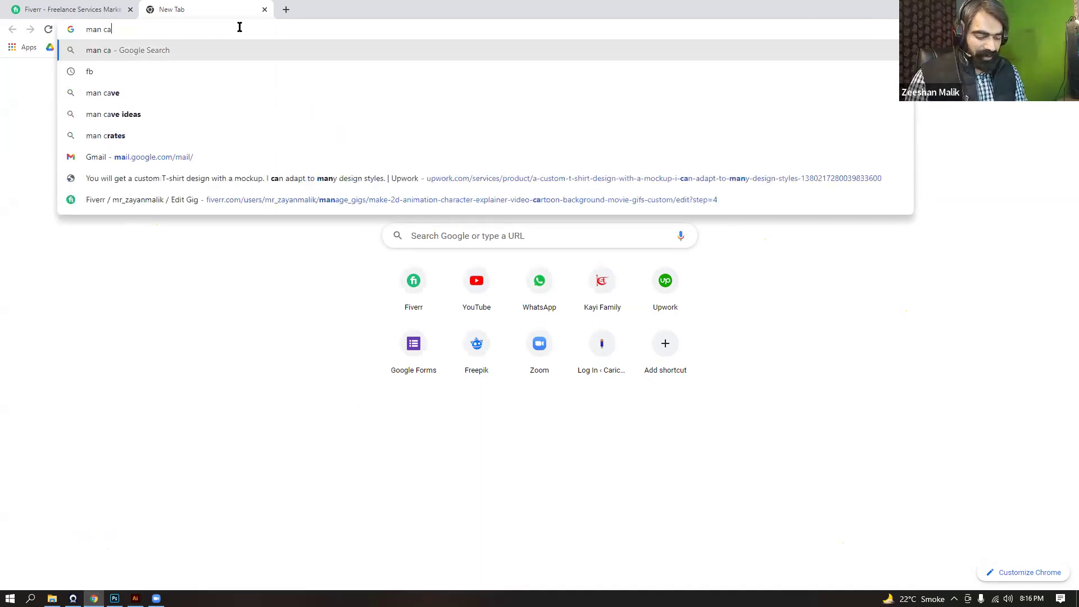
text(ure)
key(Return)
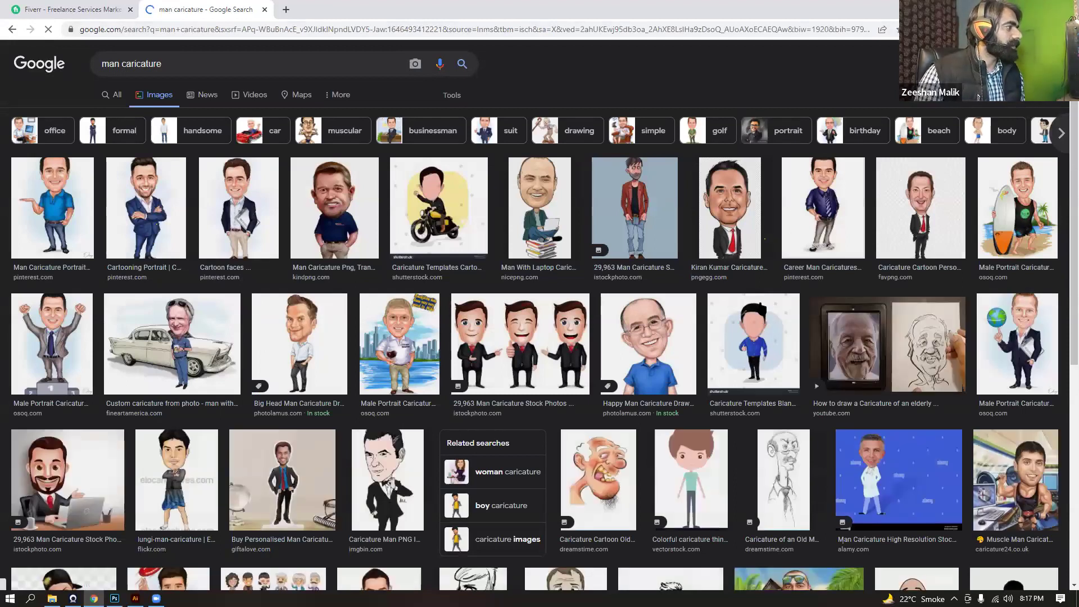
Open the Career Man Caricatures result and copy the picture of the man in a blue shirt and tie
click(822, 208)
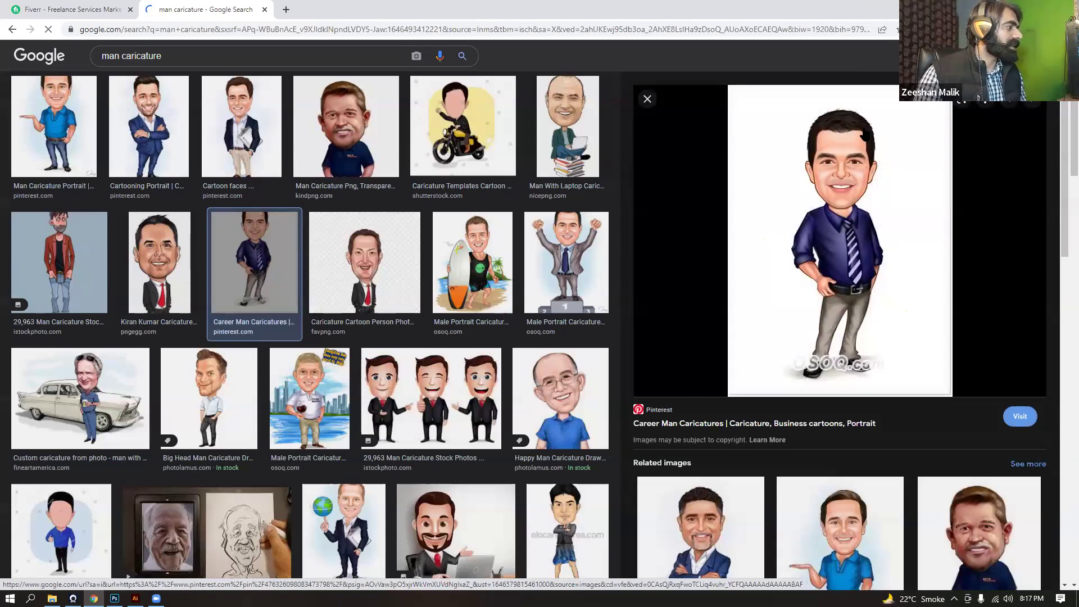
right_click(821, 251)
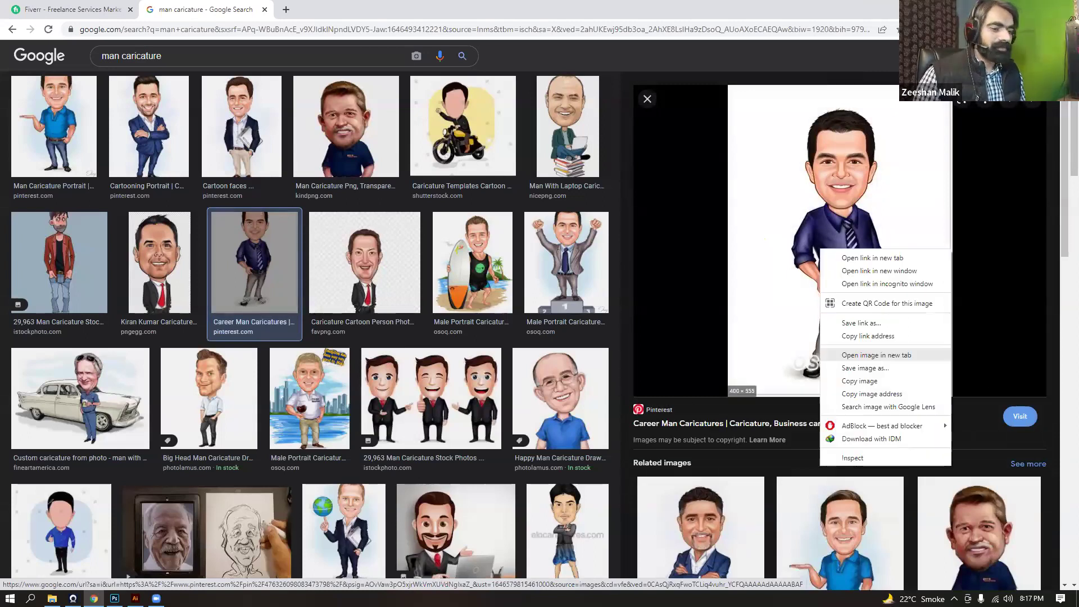
click(404, 300)
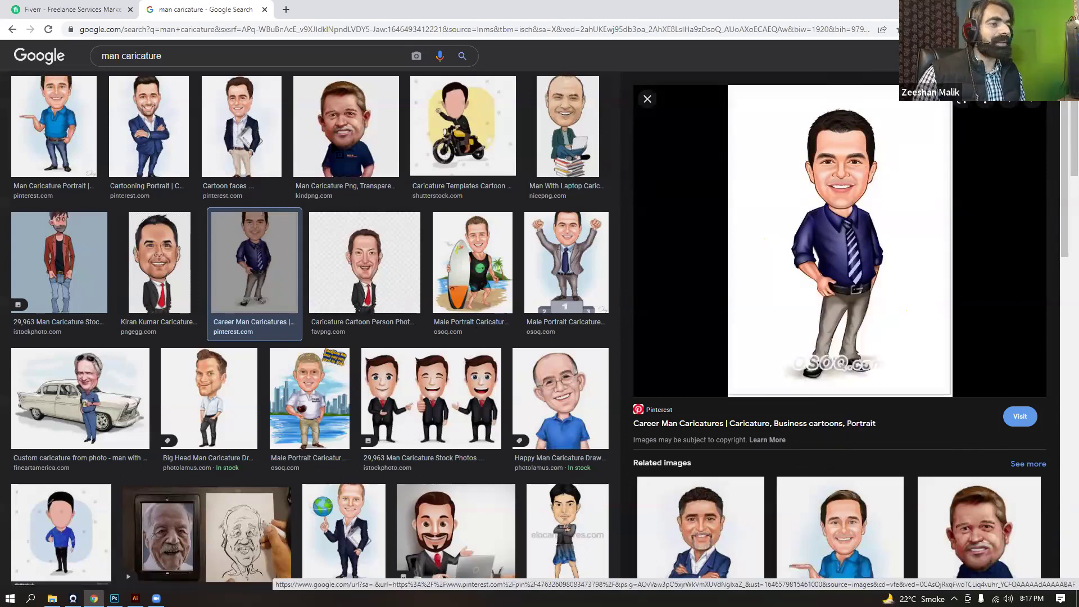
Return to Illustrator, paste the caricature into the blank document, enlarge it proportionally from its centre and nudge it down and right
key(alt+Tab)
scroll(419, 309, down, 1)
drag(467, 318, 522, 208)
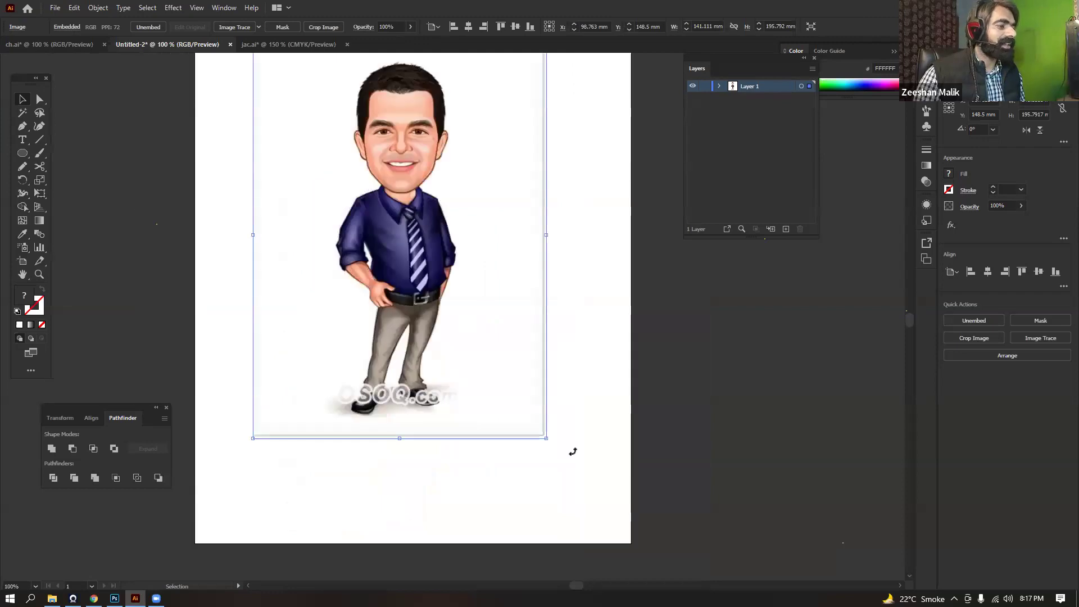
drag(547, 439, 566, 466)
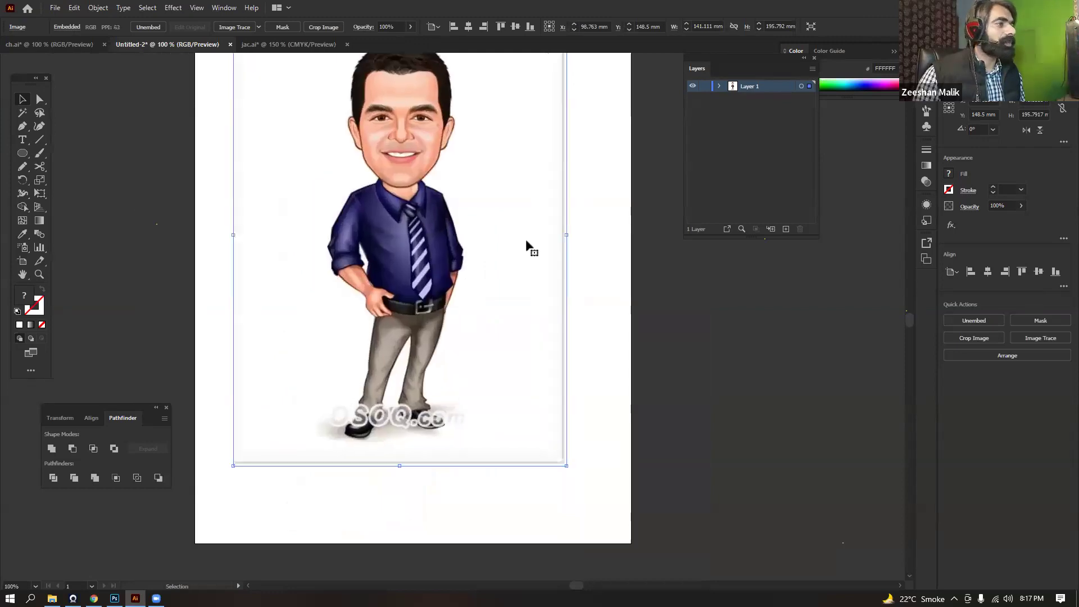
key(shift+Down)
key(shift+Down)
key(shift+Down)
key(shift+Right)
Lock the caricature's layer and add a new layer above it
click(705, 86)
click(786, 229)
click(41, 152)
scroll(177, 128, up, 2)
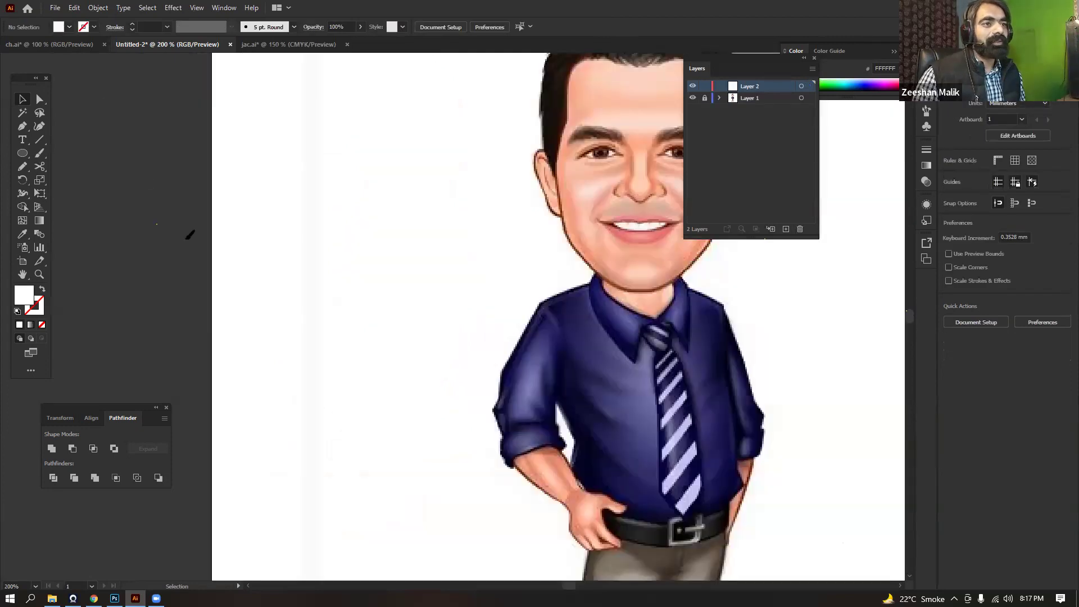
drag(96, 108, 180, 231)
key(ctrl+z)
Draw a thin ellipse about 53 mm wide beside the artboard, fill it with black and flatten it to about 0.47 mm high
click(23, 154)
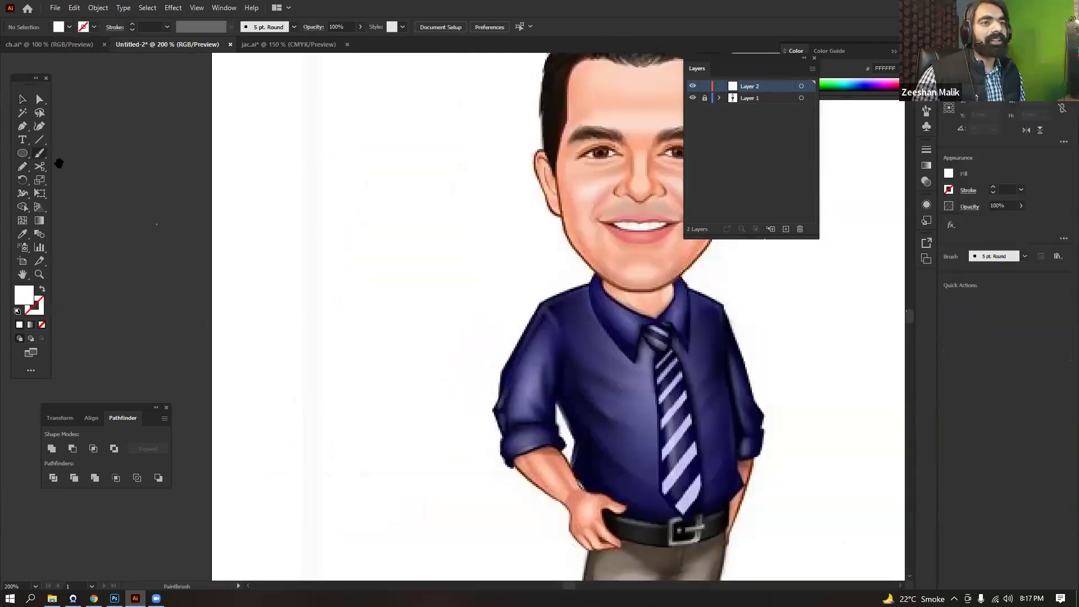
drag(379, 165, 412, 180)
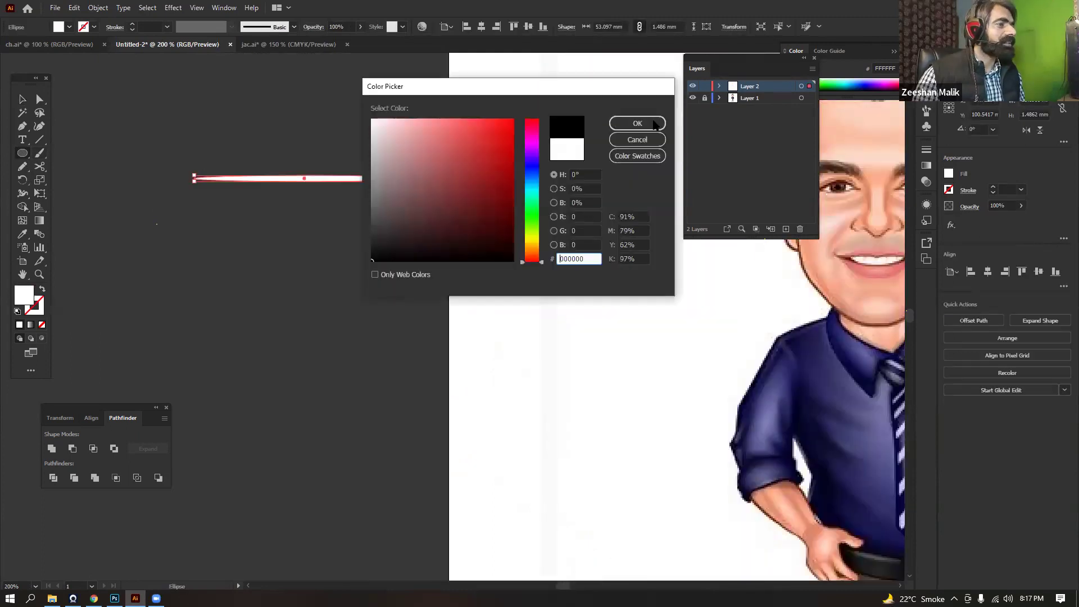
click(654, 121)
scroll(341, 218, up, 4)
key(v)
drag(186, 68, 342, 256)
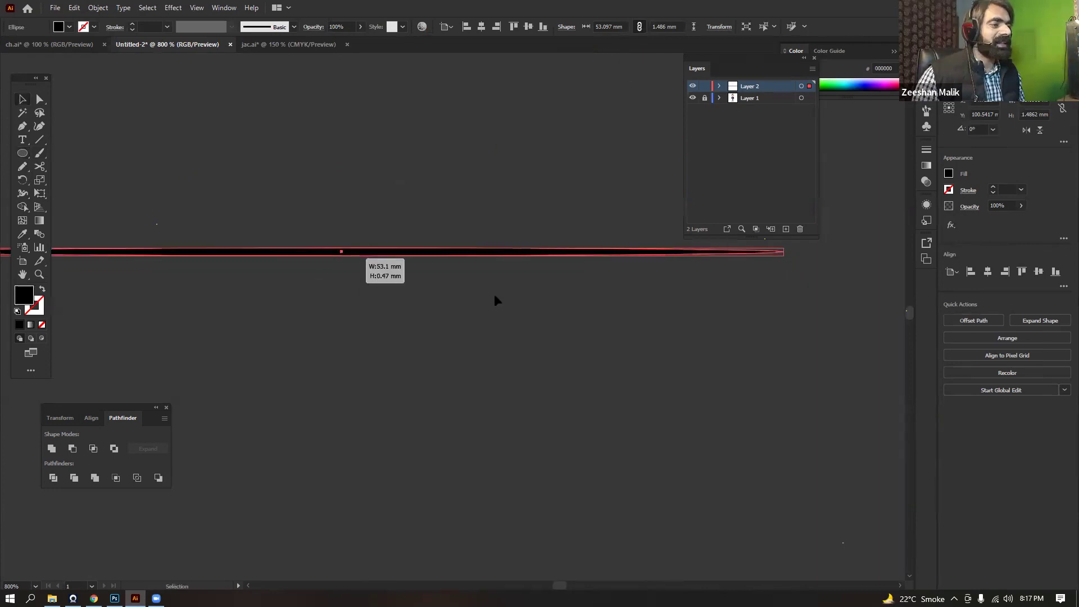
Save the black ellipse as a new Art Brush and delete the ellipse from the canvas
click(293, 27)
click(266, 114)
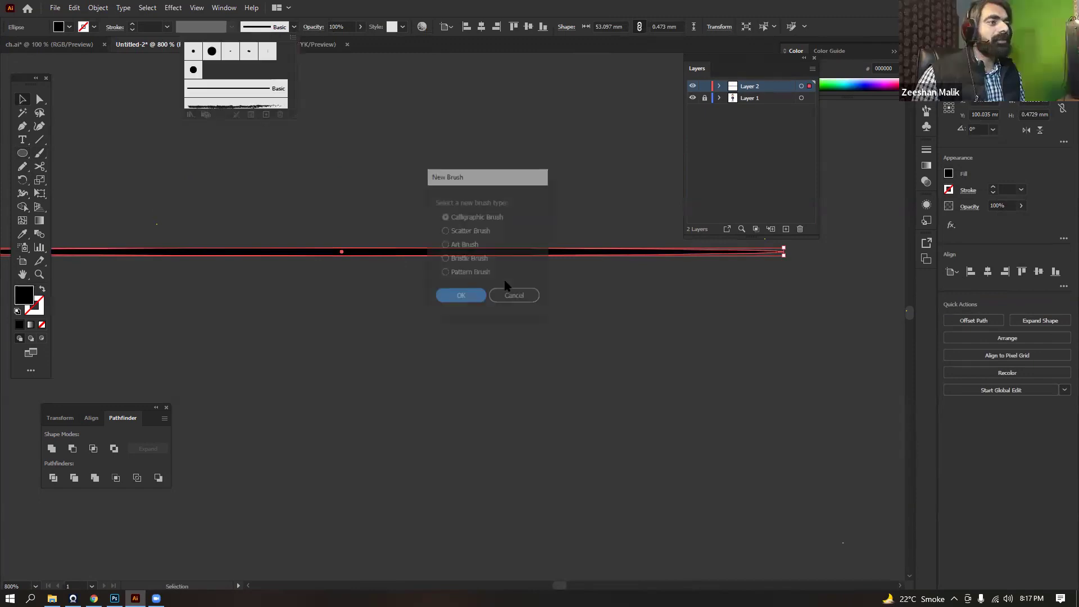
click(471, 244)
key(Return)
click(548, 426)
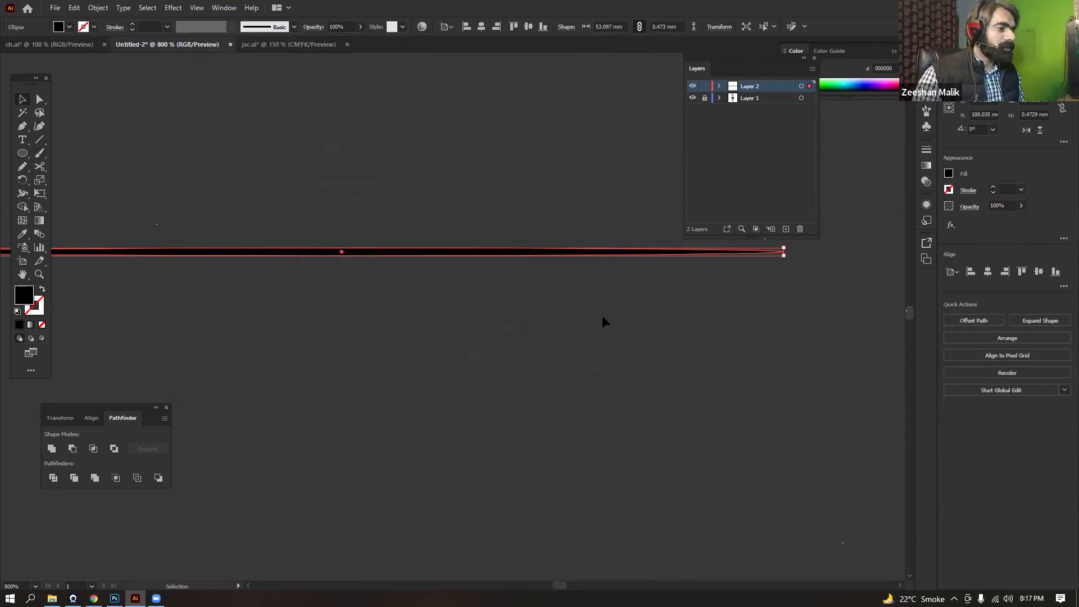
key(Delete)
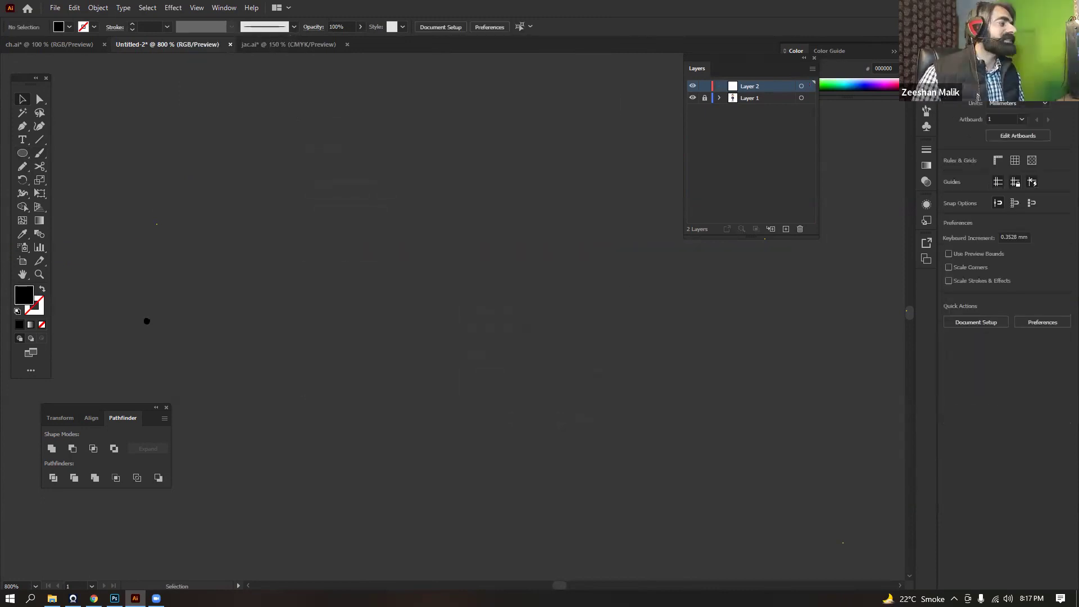
Paint a curved test stroke with the tapered art brush in the blank area beside the caricature's head
drag(702, 360, 146, 326)
key(ctrl+minus)
key(ctrl+minus)
key(ctrl+minus)
click(40, 154)
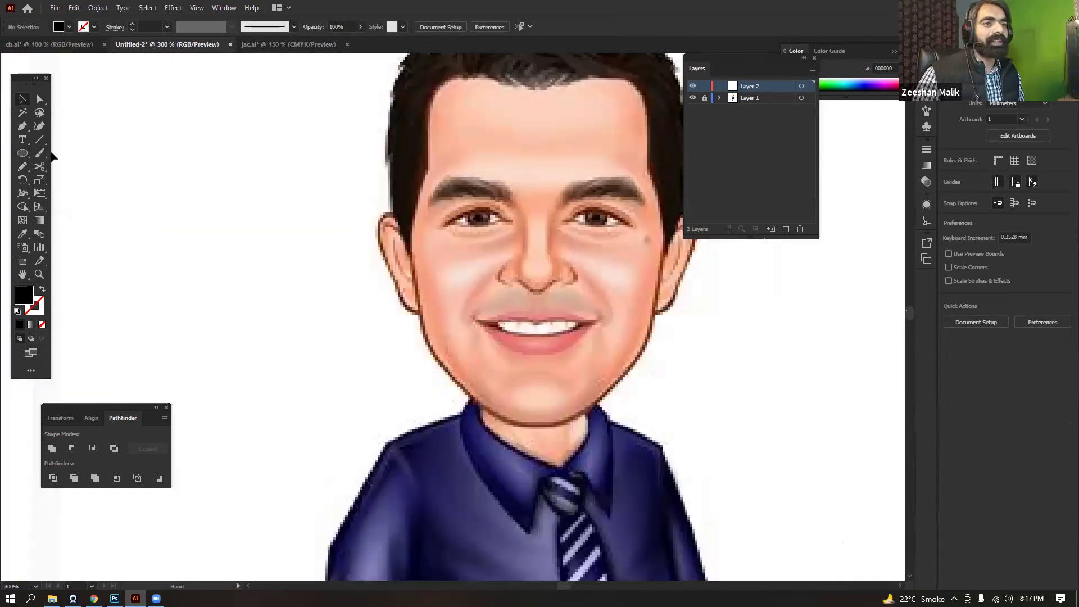
drag(329, 404, 208, 204)
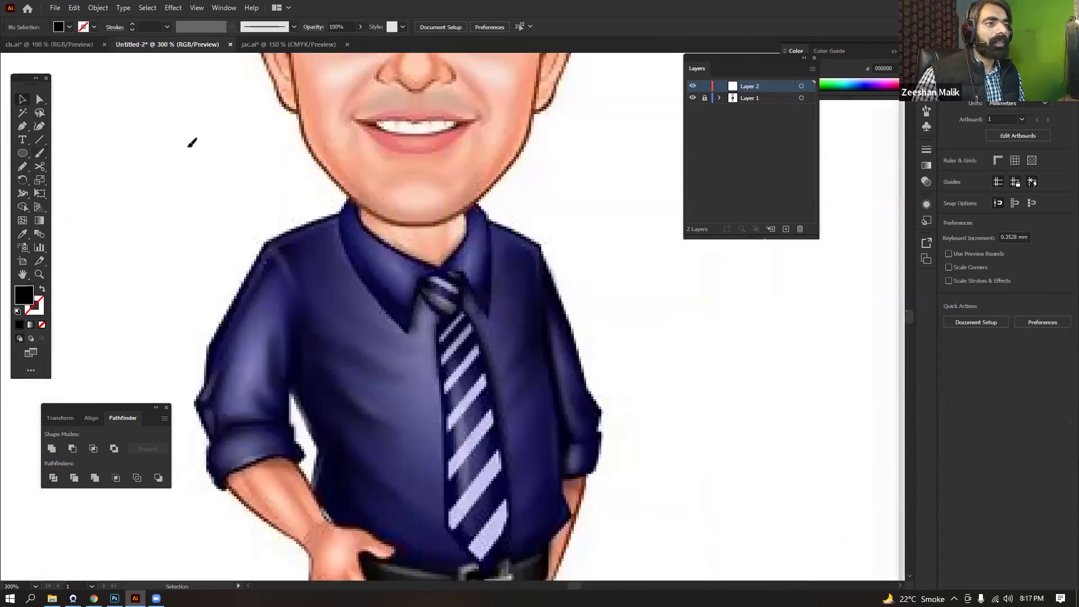
drag(190, 84, 164, 193)
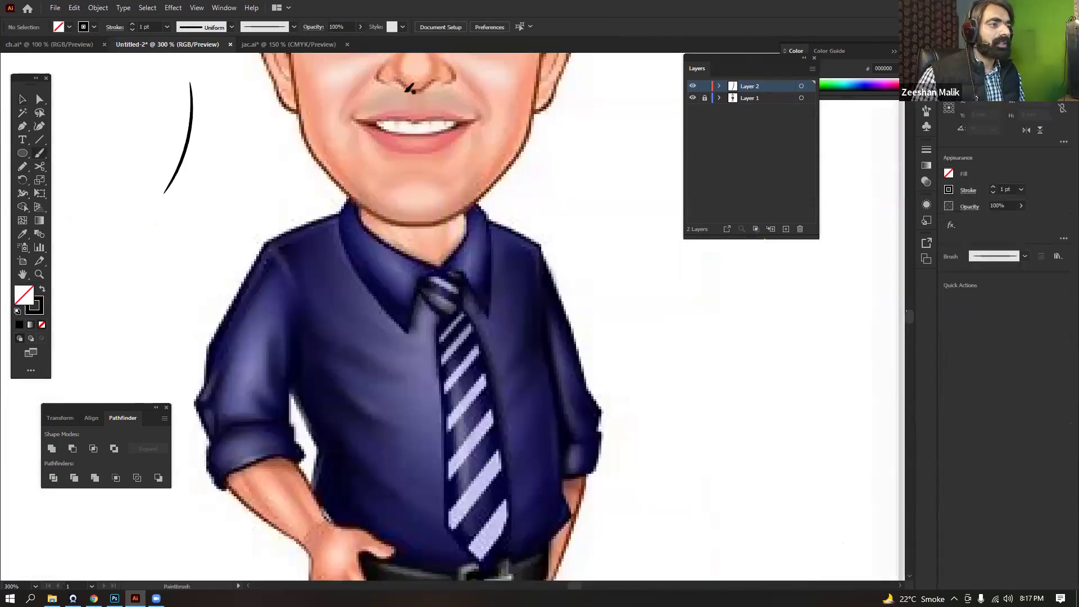
Trace the outline of the left collar flap with tapered brush strokes and toggle the caricature layer's visibility off and on to check it
drag(272, 334, 340, 181)
key(ctrl+plus)
drag(493, 61, 438, 214)
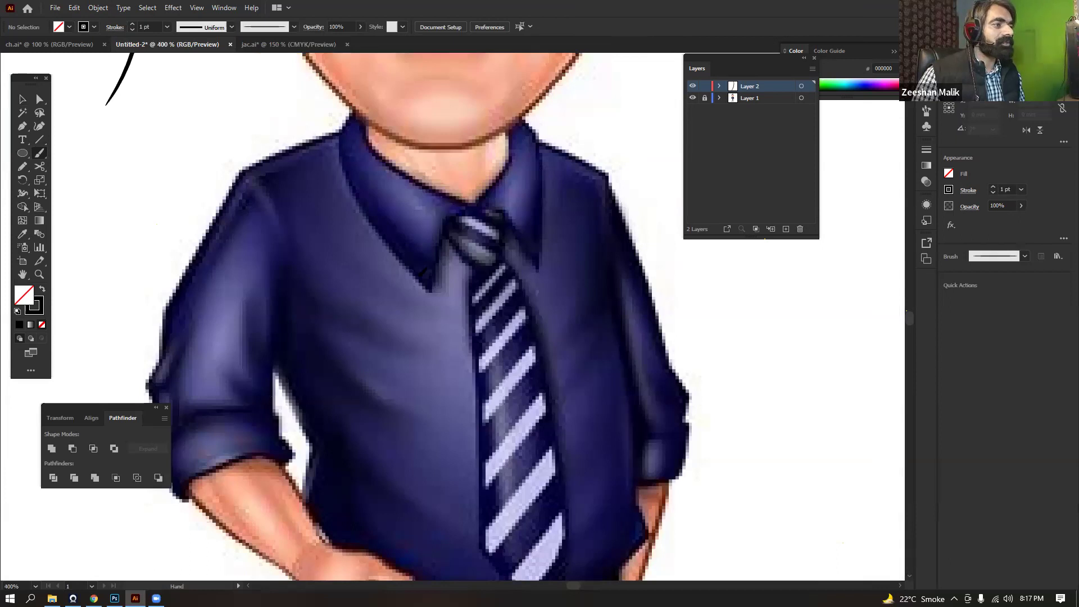
mouse_move(398, 277)
mouse_down()
mouse_move(351, 215)
mouse_move(325, 142)
mouse_move(343, 115)
mouse_move(359, 167)
mouse_move(396, 198)
mouse_move(382, 214)
mouse_up()
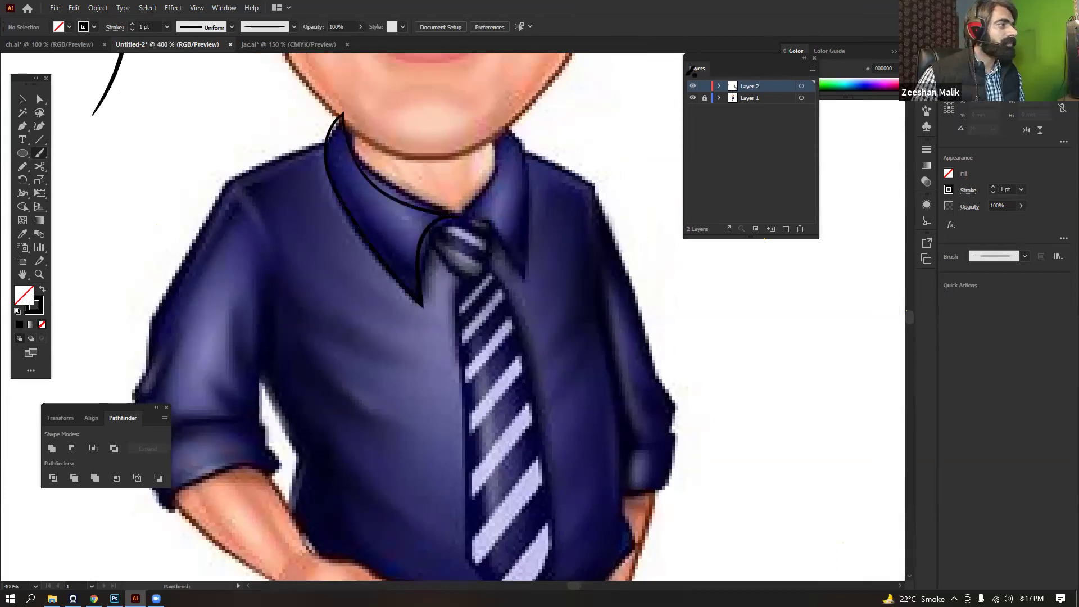
click(692, 99)
click(693, 99)
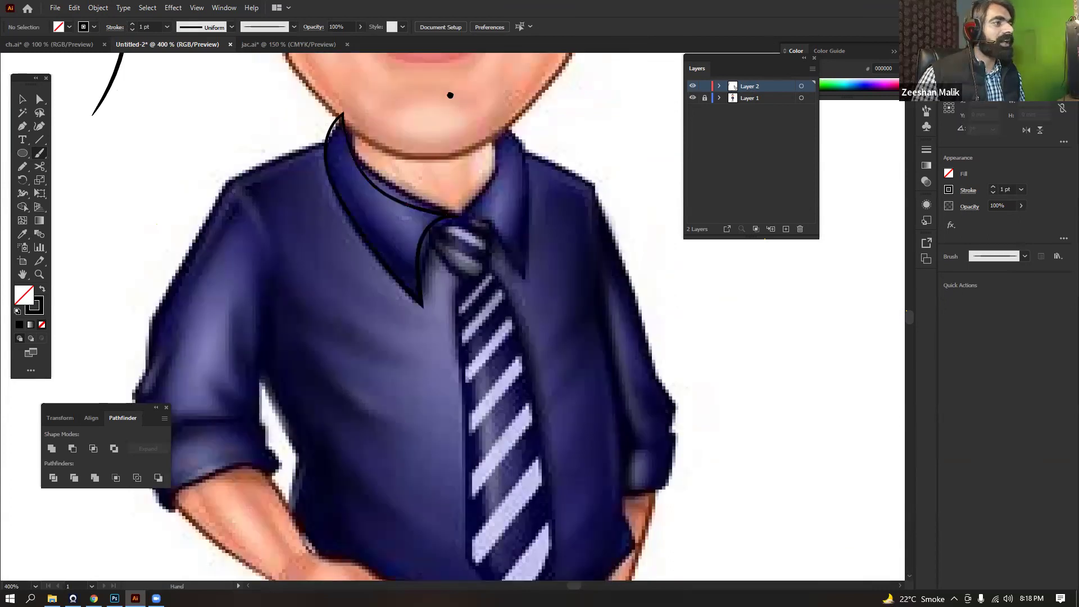
Trace the left shoulder line, its seam and the outer edge of the upper sleeve with brush strokes
drag(265, 228, 398, 144)
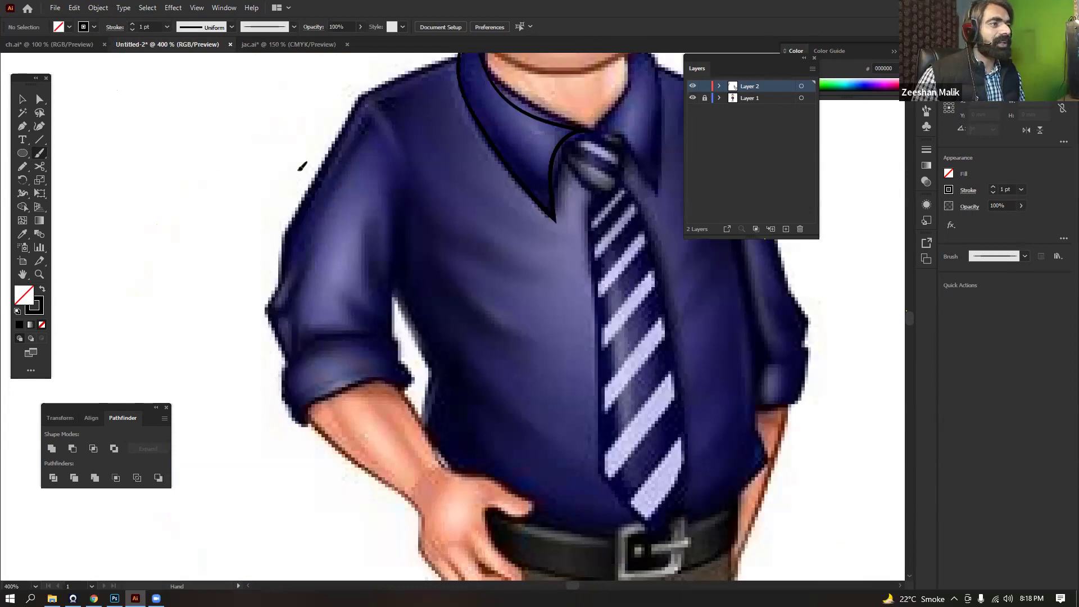
key(ctrl+equal)
drag(242, 255, 207, 453)
mouse_move(426, 127)
mouse_down()
mouse_move(206, 338)
mouse_move(202, 387)
mouse_up()
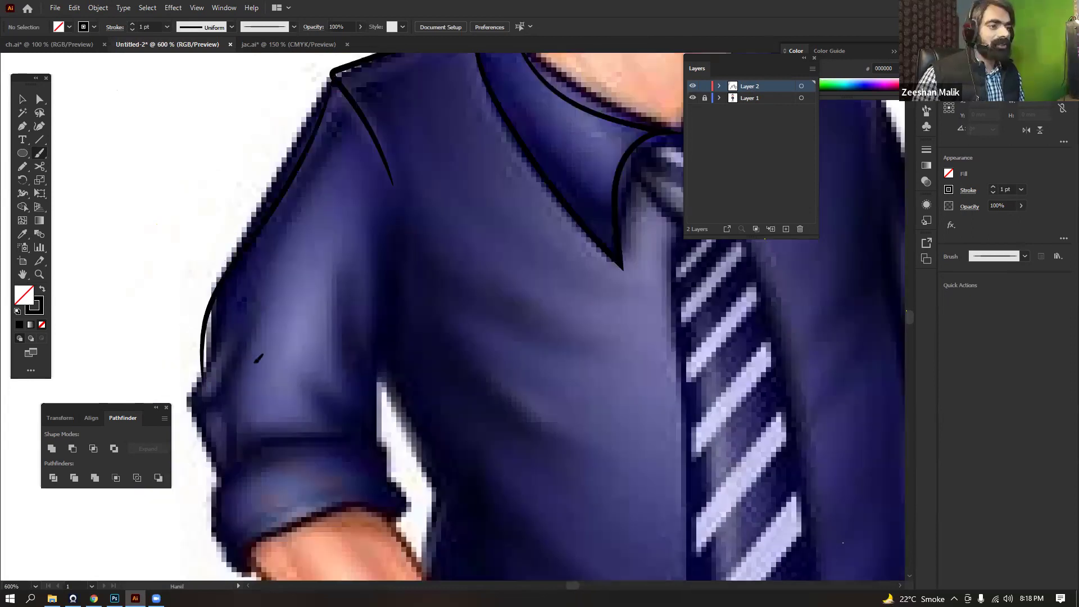
Trace the left elbow, the inner sleeve edge and the rolled-up cuff with brush strokes
drag(259, 358, 252, 219)
drag(304, 172, 395, 184)
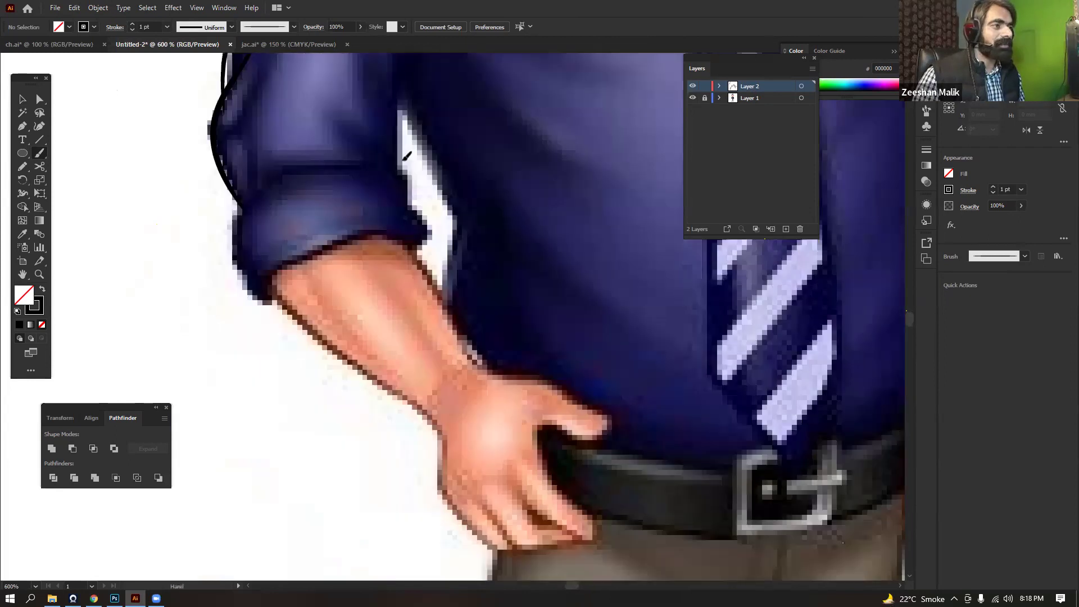
mouse_move(267, 136)
mouse_down()
mouse_move(284, 198)
mouse_move(302, 219)
mouse_up()
mouse_move(356, 145)
mouse_down()
mouse_move(410, 135)
mouse_move(468, 157)
mouse_up()
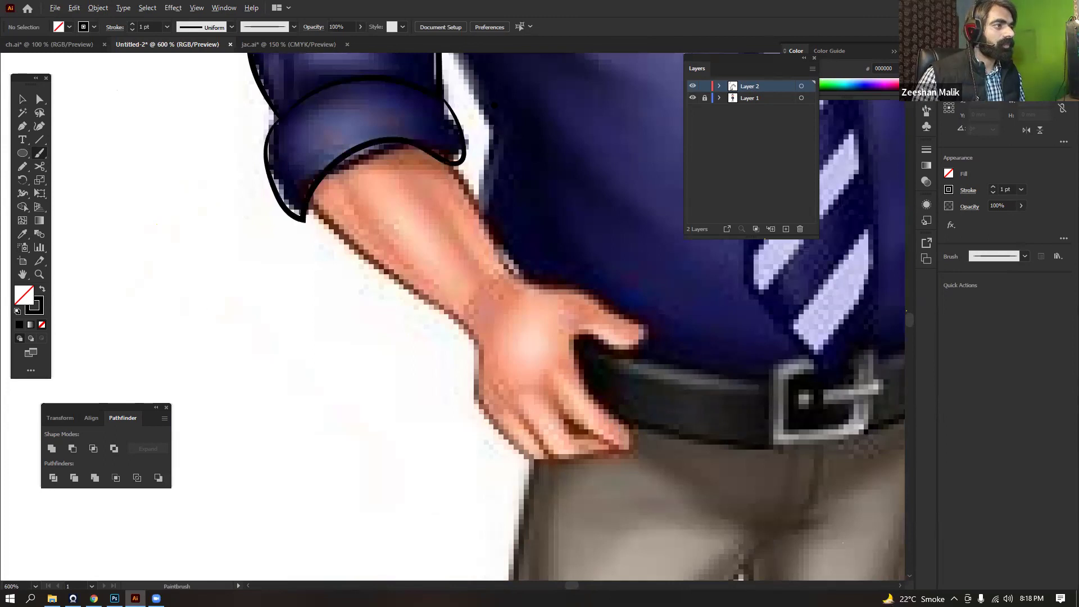
alt+scroll(454, 101, down, 2)
drag(452, 101, 335, 261)
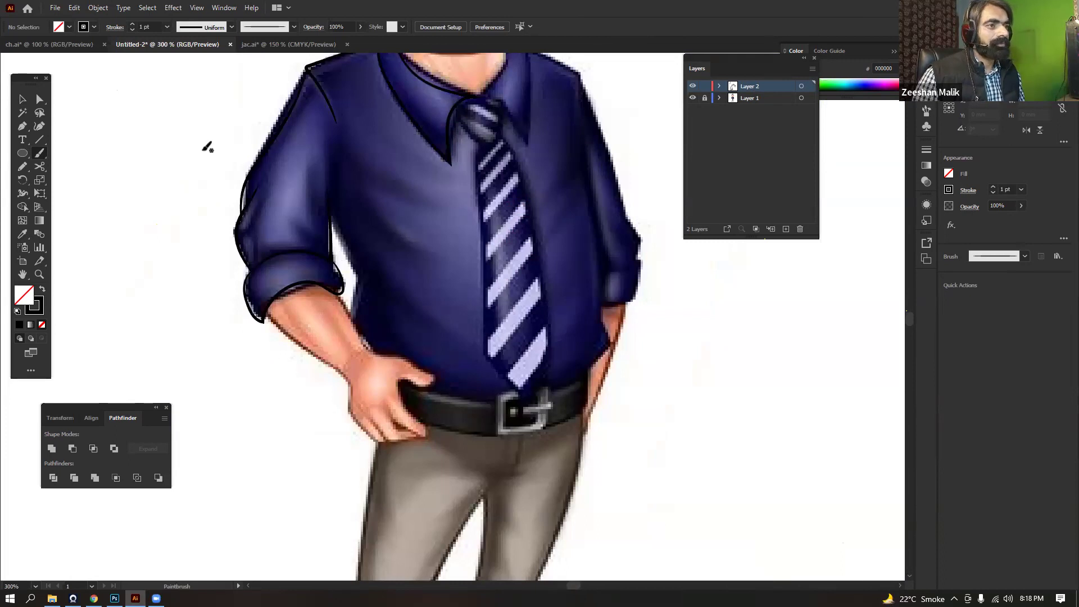
alt+scroll(327, 260, up, 2)
mouse_move(291, 451)
mouse_down()
mouse_move(299, 233)
mouse_move(206, 156)
mouse_move(150, 148)
mouse_move(252, 256)
mouse_move(310, 290)
mouse_move(345, 379)
mouse_move(382, 410)
mouse_move(422, 417)
mouse_move(392, 407)
mouse_move(376, 380)
mouse_up()
key(ctrl+z)
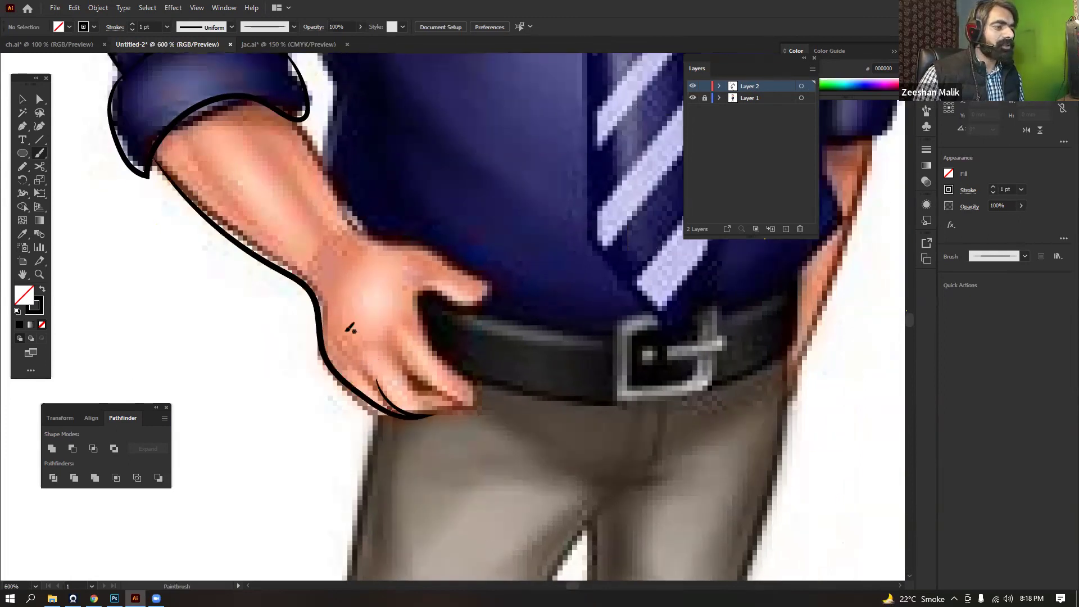
drag(274, 154, 265, 149)
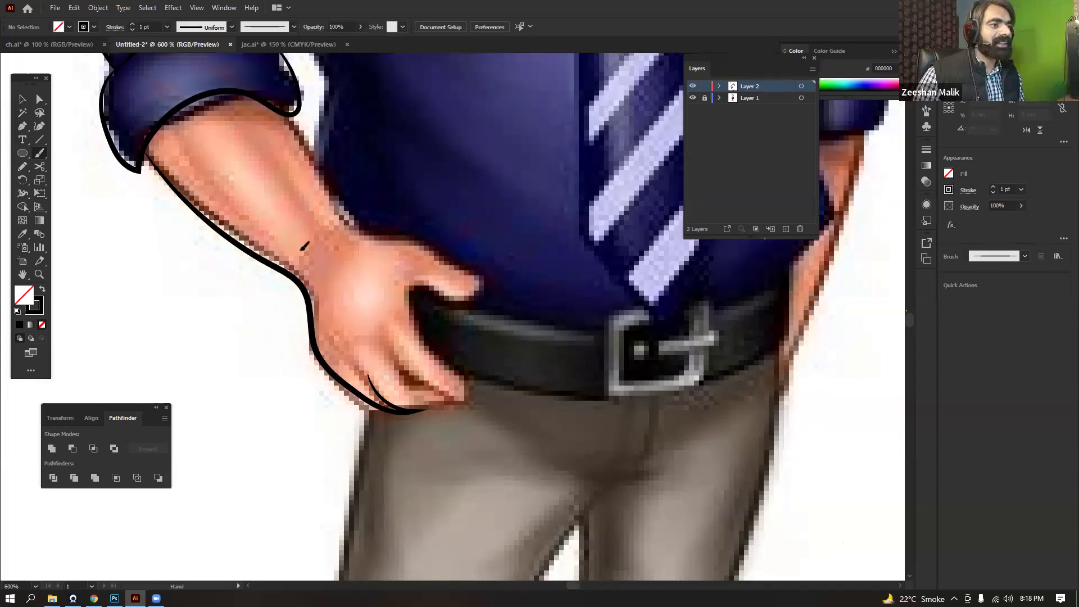
key(ctrl+z)
Trace both edges of the left forearm and the hand with its thumb and fingers using separate brush strokes
mouse_move(321, 124)
mouse_down()
mouse_move(291, 162)
mouse_move(337, 273)
mouse_up()
mouse_move(118, 188)
mouse_down()
mouse_move(185, 256)
mouse_move(253, 292)
mouse_move(291, 331)
mouse_up()
drag(261, 171, 258, 163)
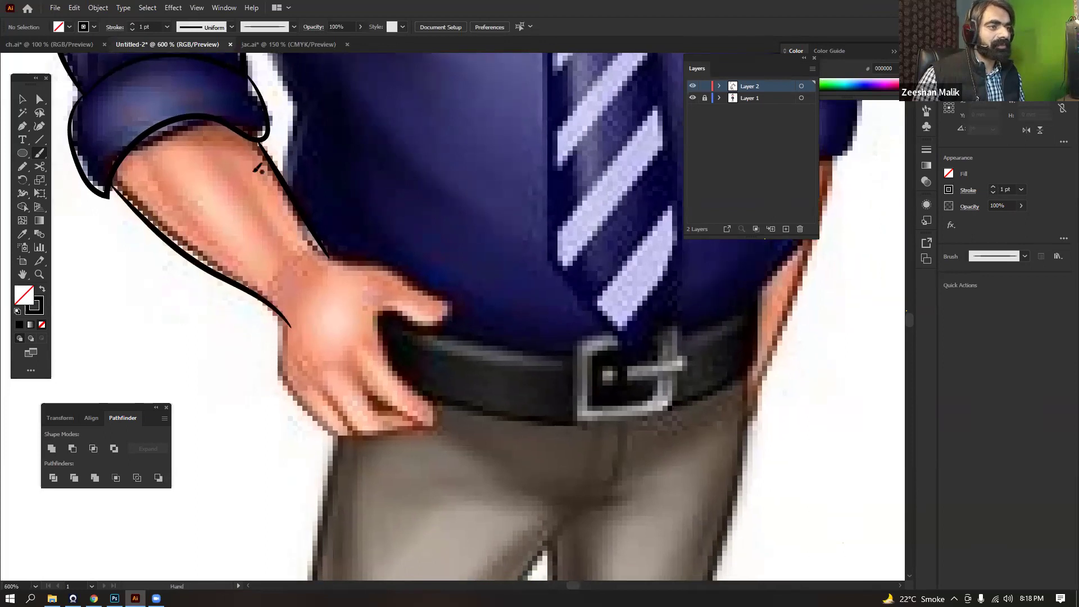
mouse_move(282, 306)
mouse_down()
mouse_move(252, 165)
mouse_move(307, 274)
mouse_move(288, 199)
mouse_up()
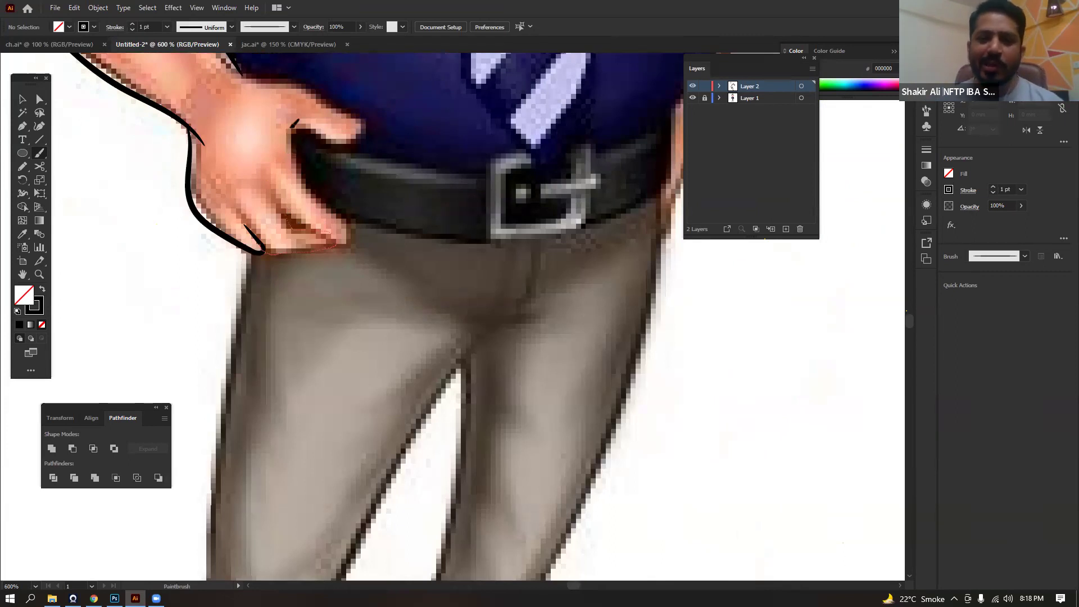
drag(264, 188, 265, 252)
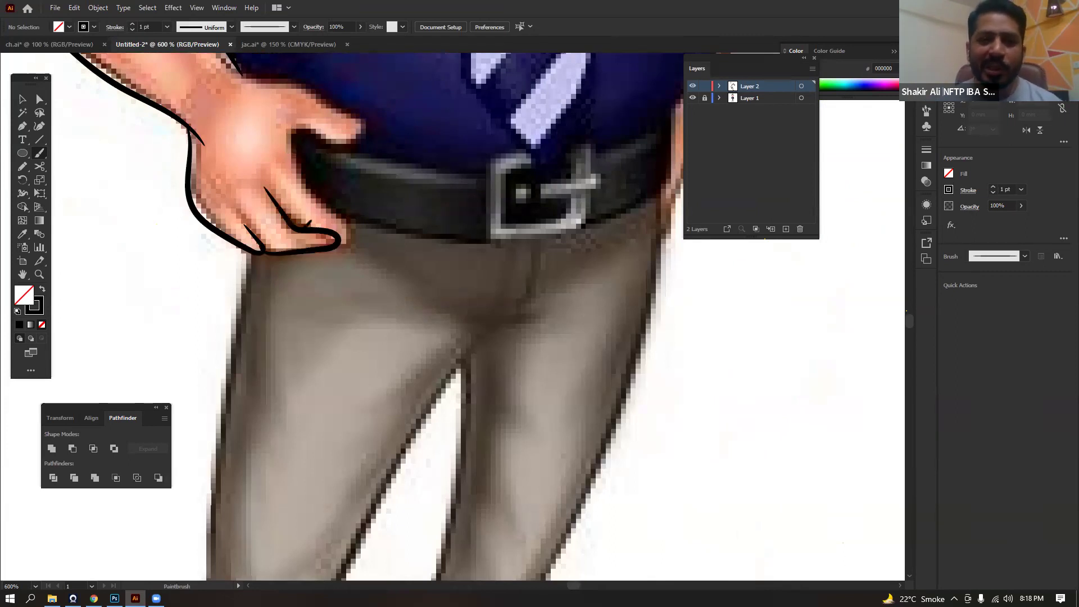
drag(290, 176, 354, 226)
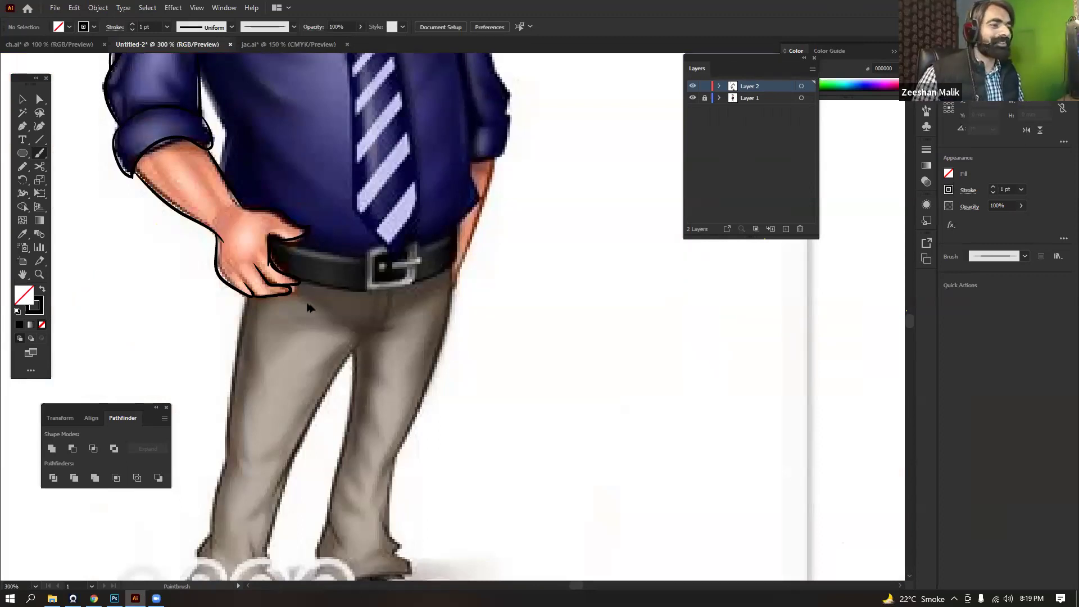
Select all the traced collar, arm and hand strokes and place a duplicate of them in the blank area right of the caricature
scroll(468, 305, up, 5)
scroll(348, 308, left, 2)
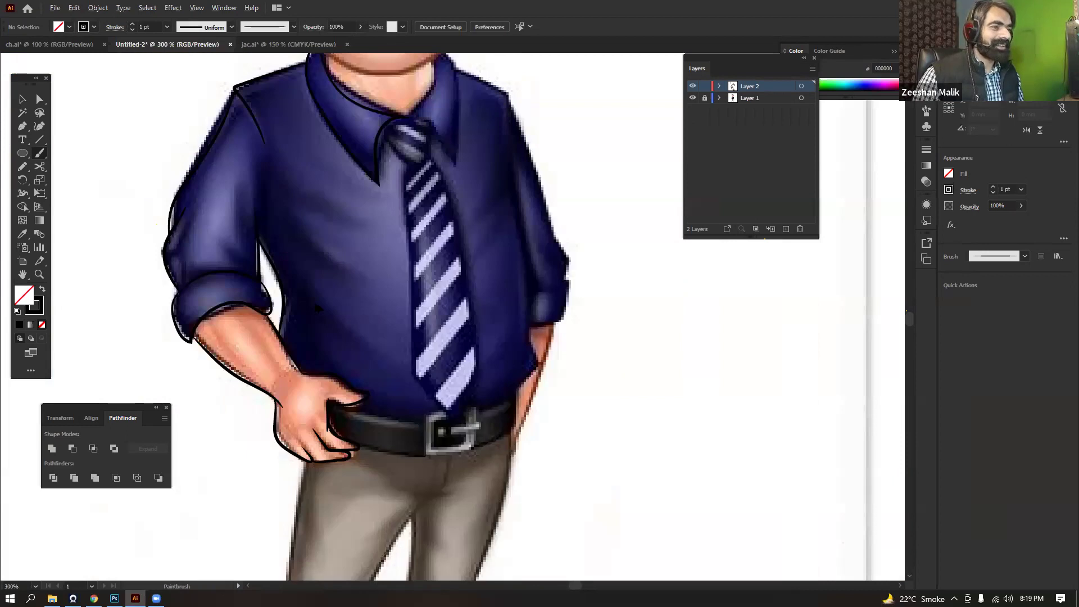
scroll(326, 164, down, 1)
key(v)
drag(190, 87, 761, 498)
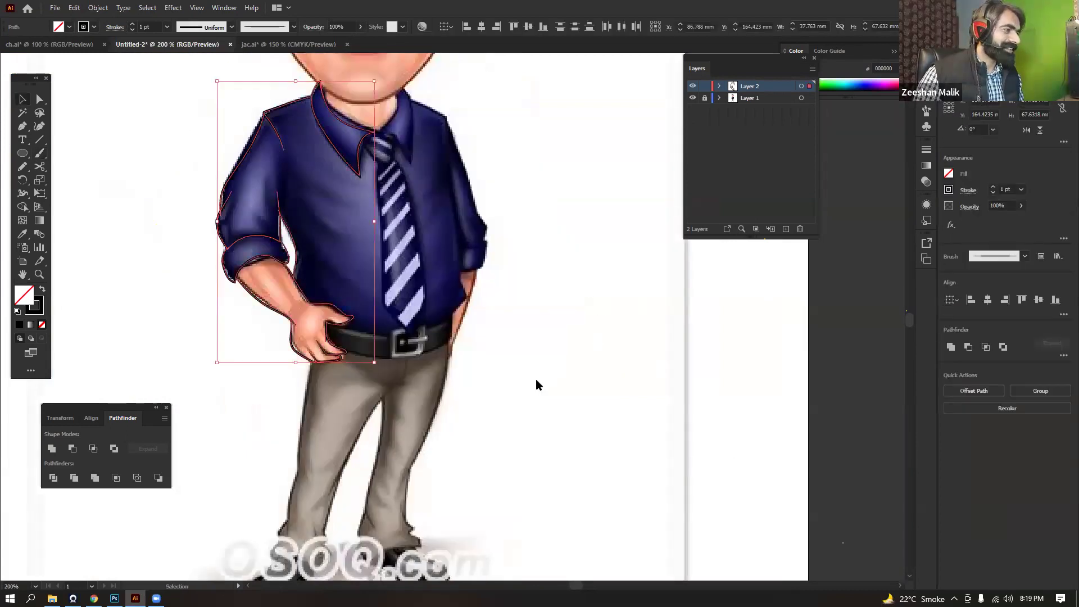
alt+drag(315, 303, 591, 298)
Reflect the duplicated strokes left to right and move them over the figure's right side so the two collar halves meet at the tie
right_click(591, 298)
mouse_move(624, 461)
click(736, 502)
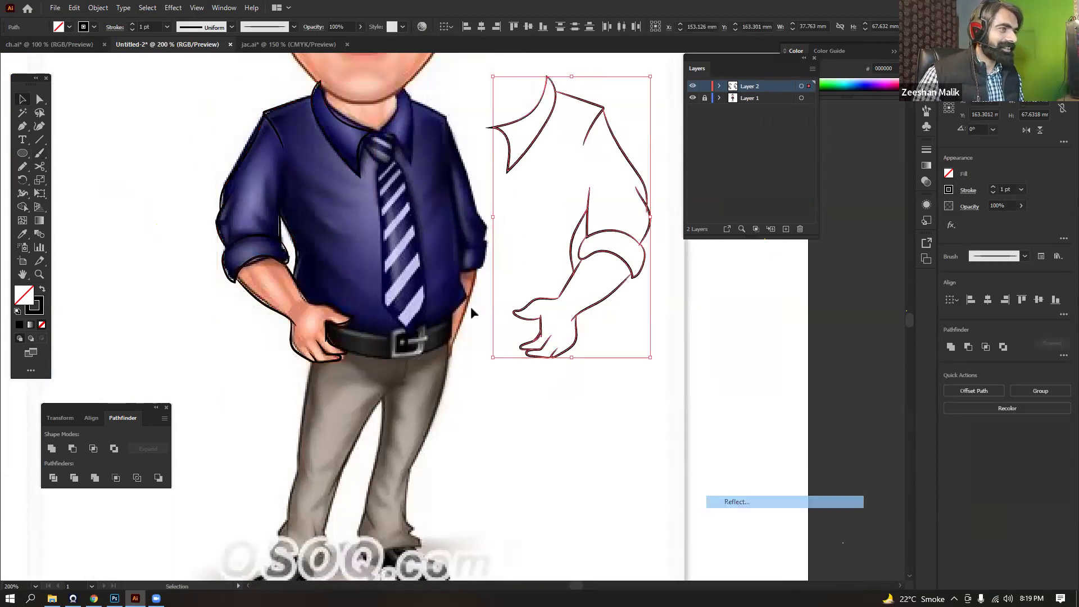
drag(615, 292, 496, 295)
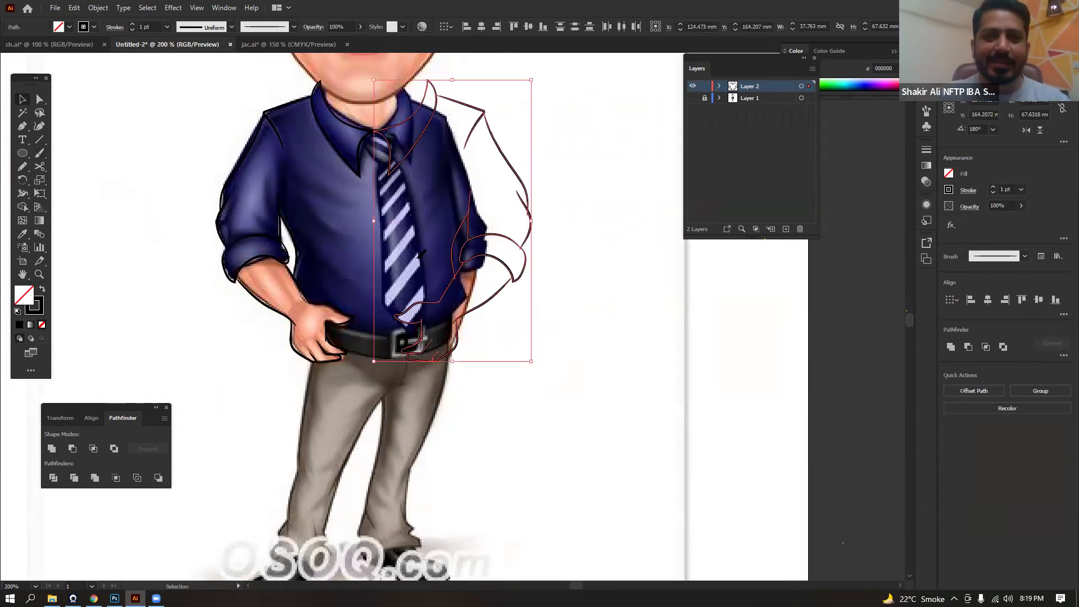
click(505, 262)
Trace the belt's upper edge between the two hands with the tapered brush
scroll(331, 362, up, 2)
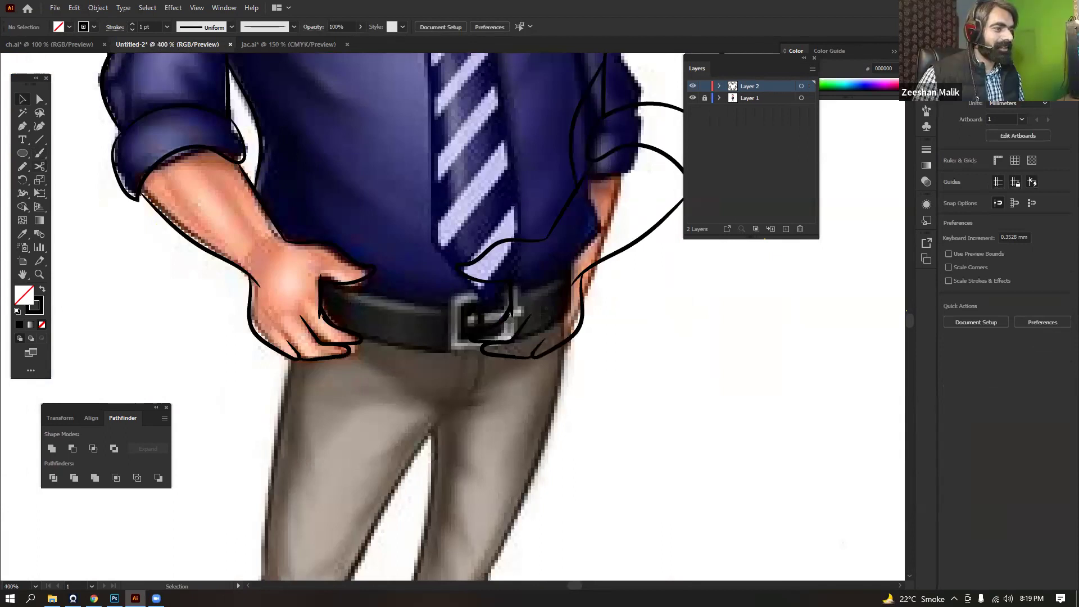
key(b)
drag(324, 285, 509, 311)
scroll(365, 416, up, 1)
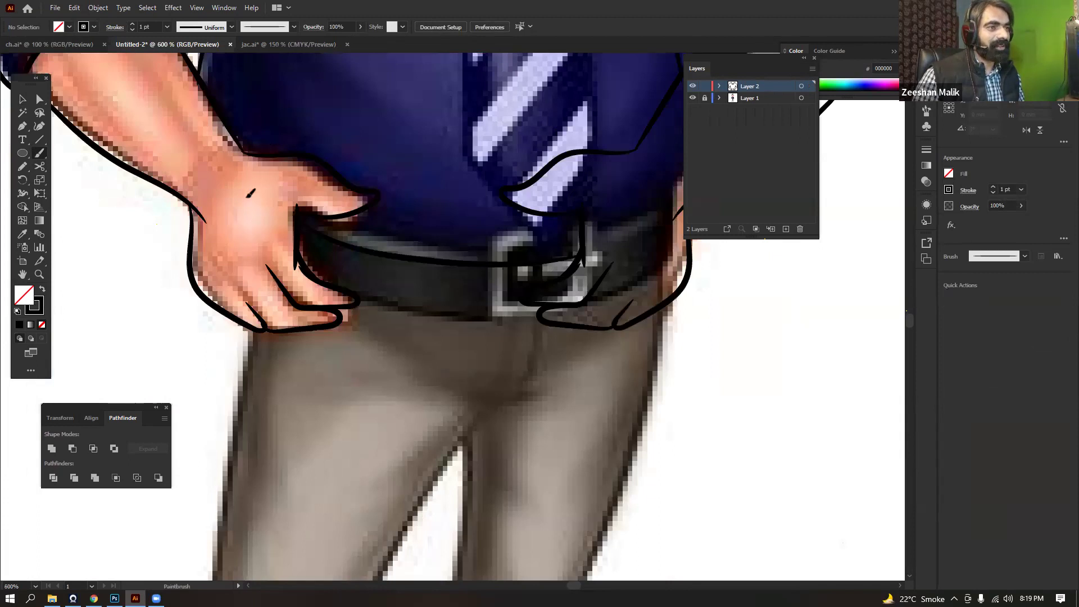
Trace the belt's lower edge and the inner and outer edges of both trouser legs down to the hems
scroll(236, 281, down, 3)
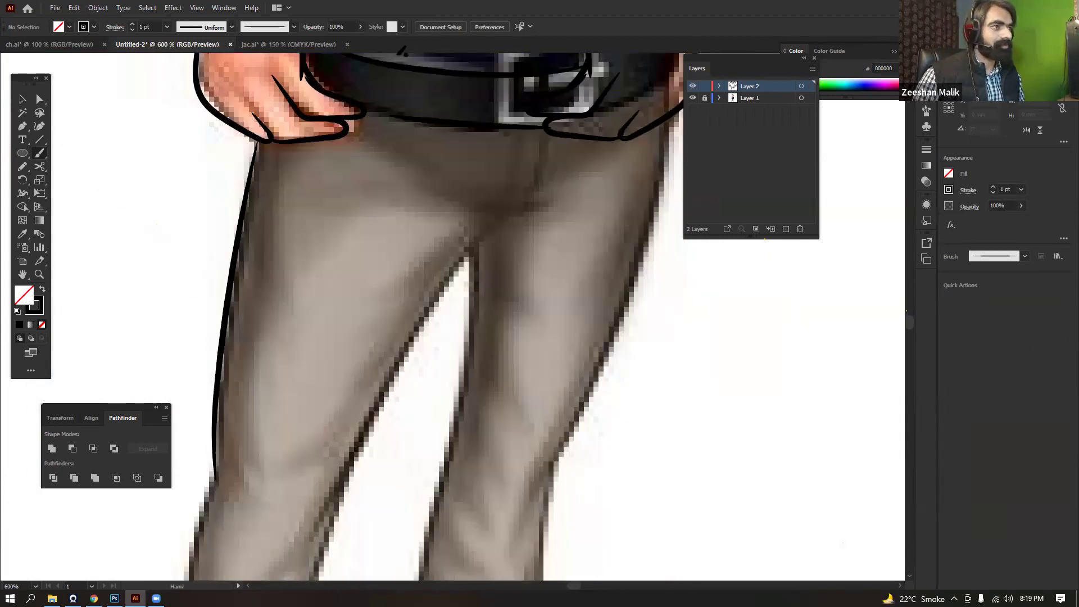
scroll(404, 62, down, 3)
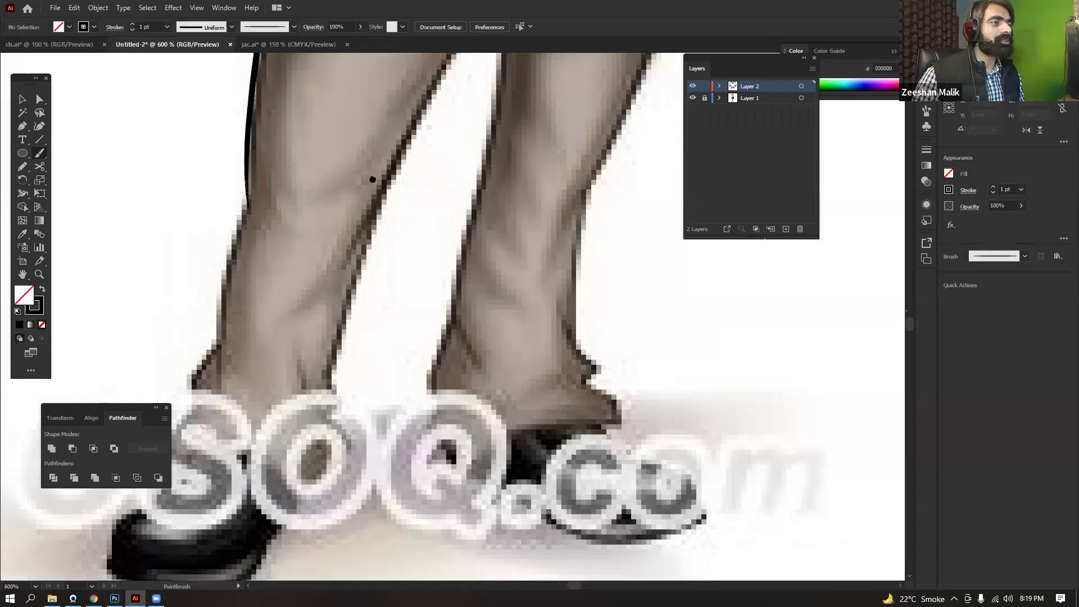
scroll(360, 90, up, 5)
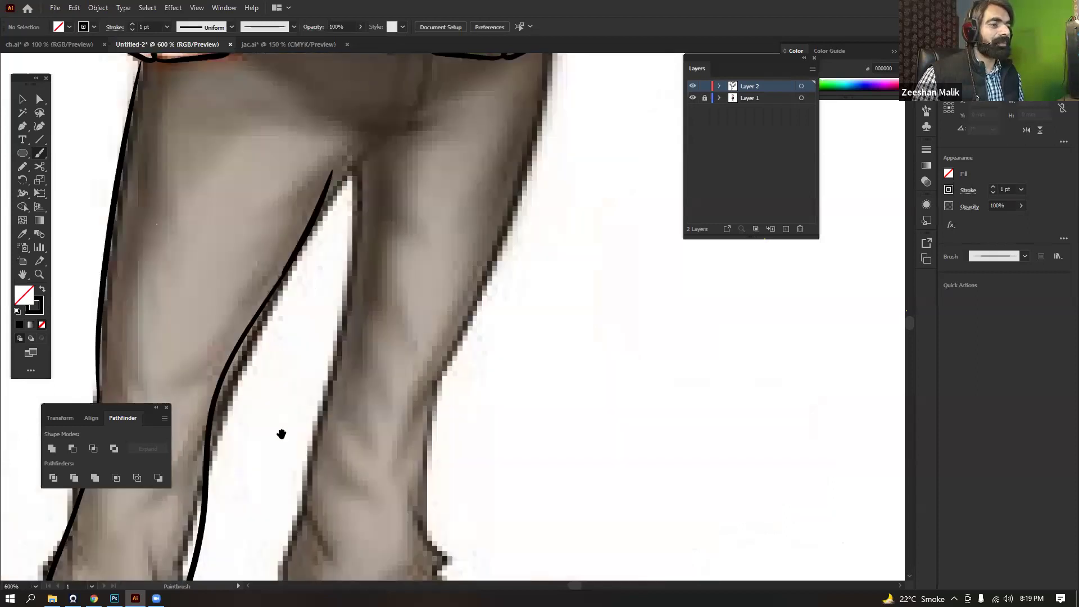
scroll(337, 379, down, 3)
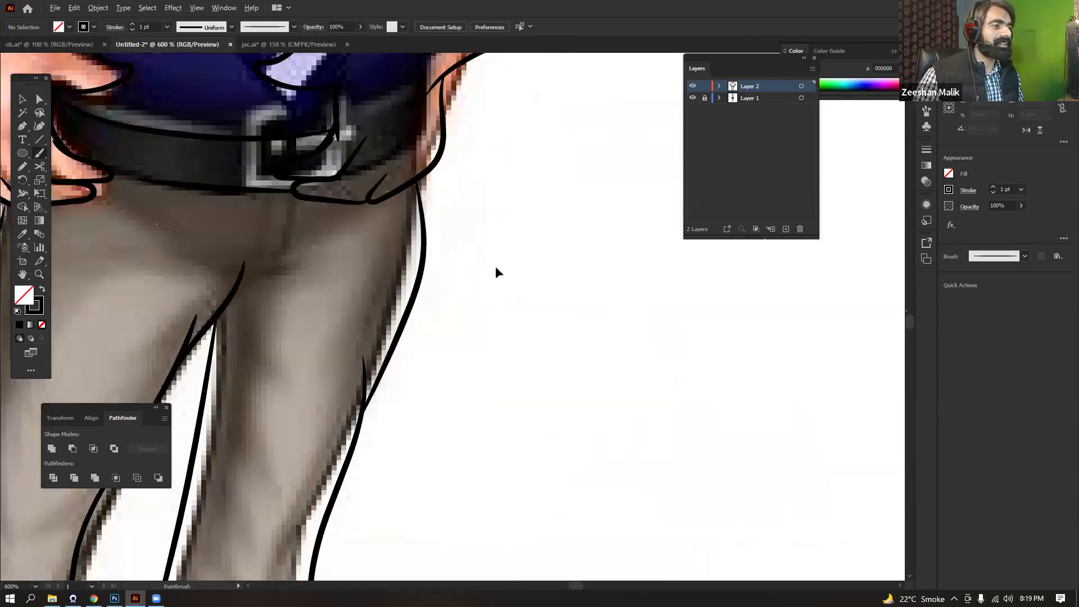
key(ctrl+minus)
key(ctrl+minus)
key(ctrl+minus)
key(ctrl+minus)
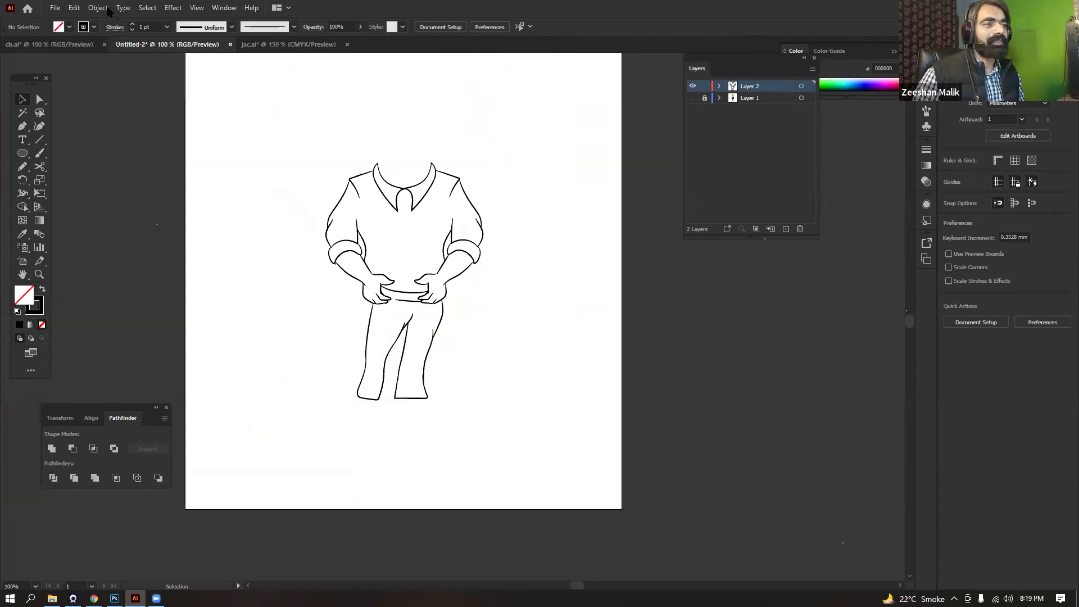
Try expanding the appearance of the traced body strokes, merging them with Pathfinder Merge and duplicating Layer 2
key(ctrl+a)
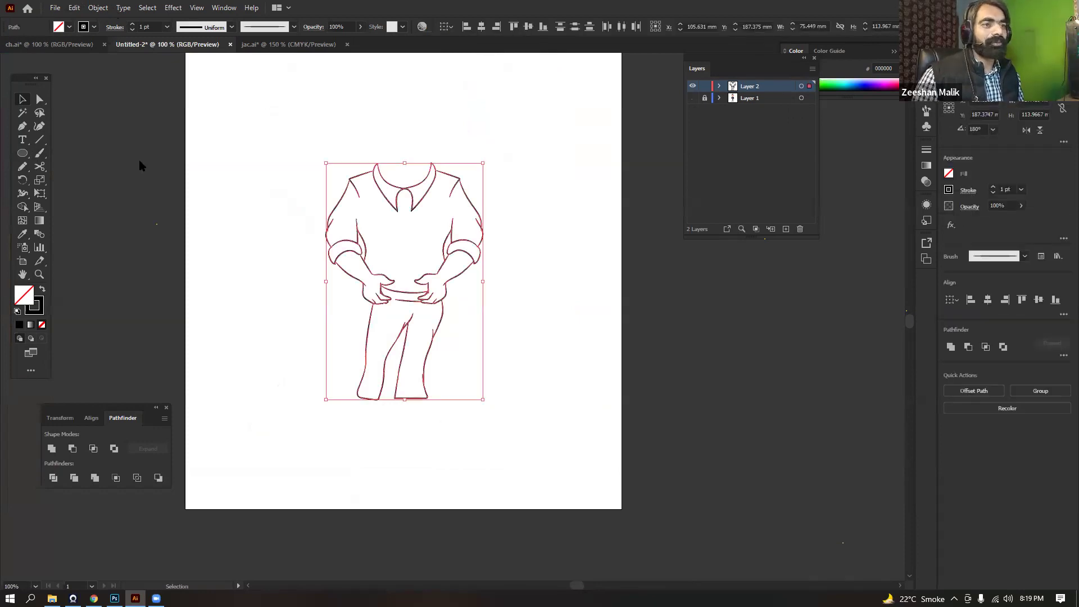
key(alt+o)
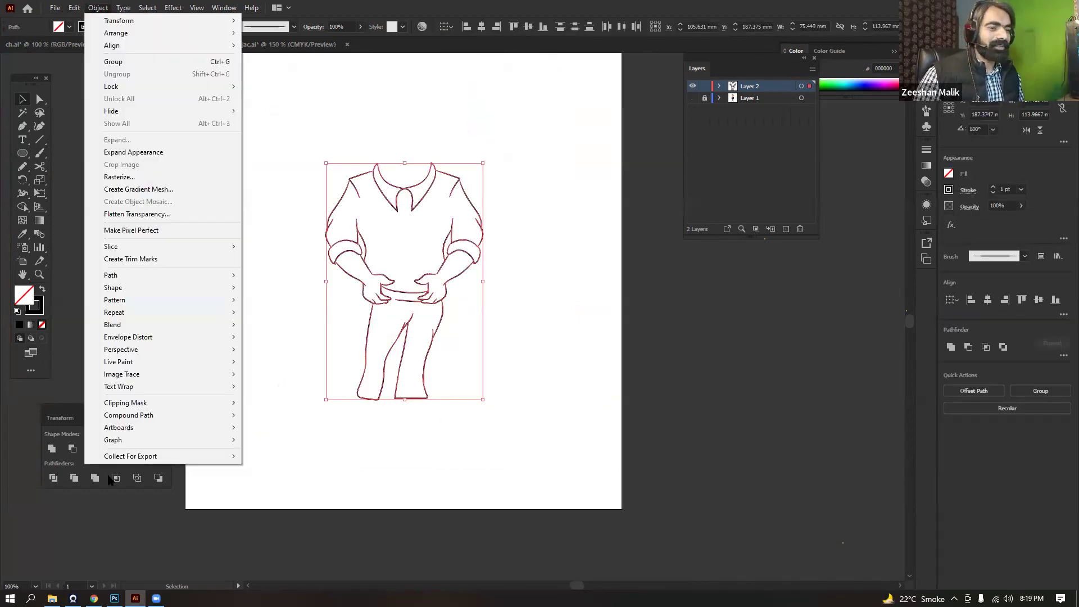
key(ctrl+g)
drag(753, 86, 785, 229)
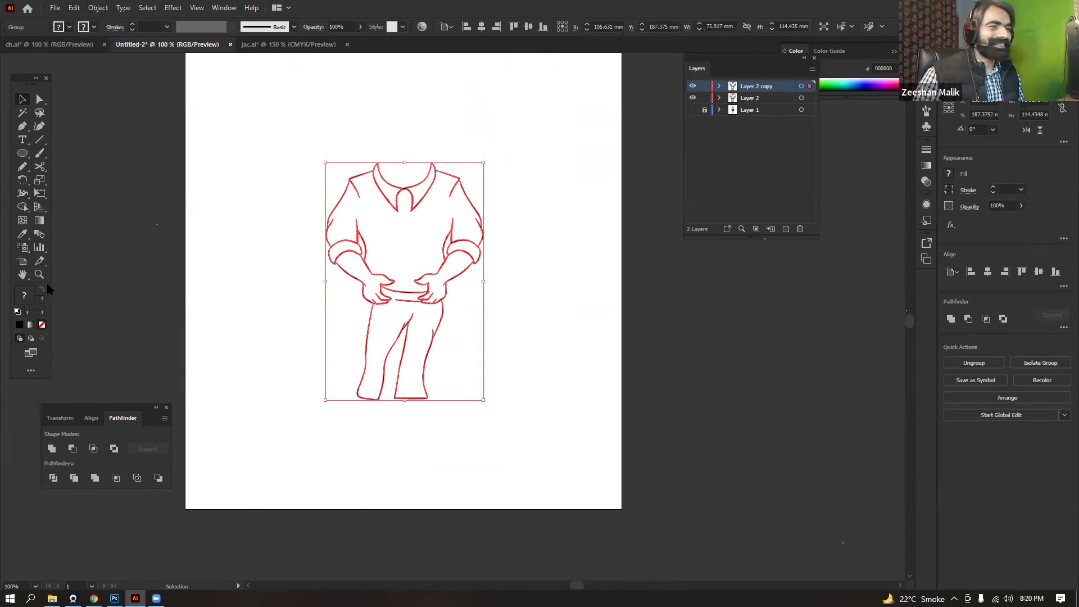
Try drawing a dark red rectangle about 123 × 173 mm over the figure on Layer 2, behind the line art
click(750, 99)
double_click(25, 295)
click(501, 160)
key(Return)
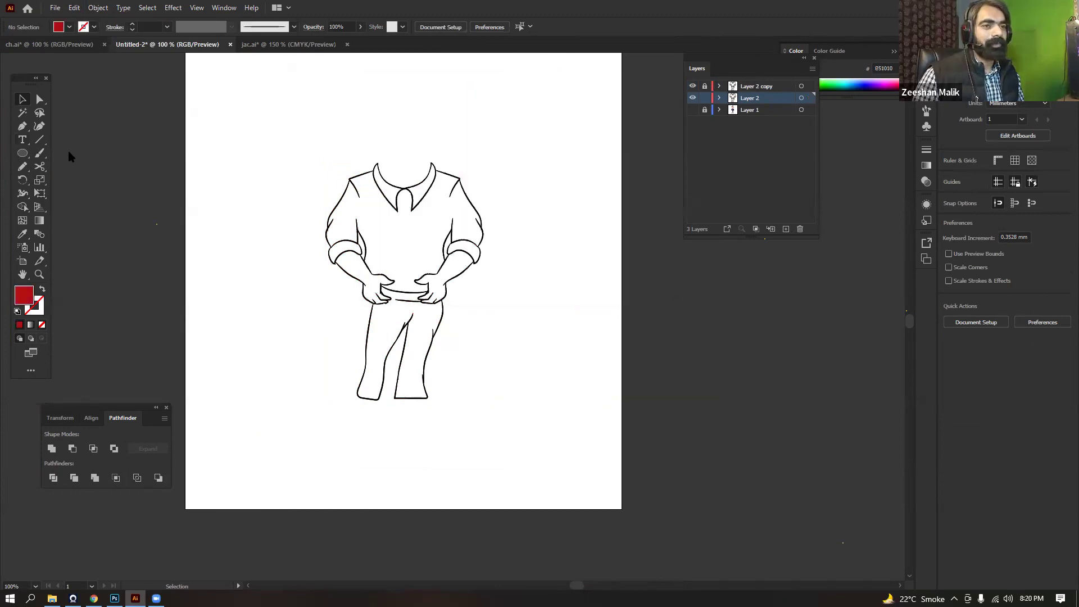
key(m)
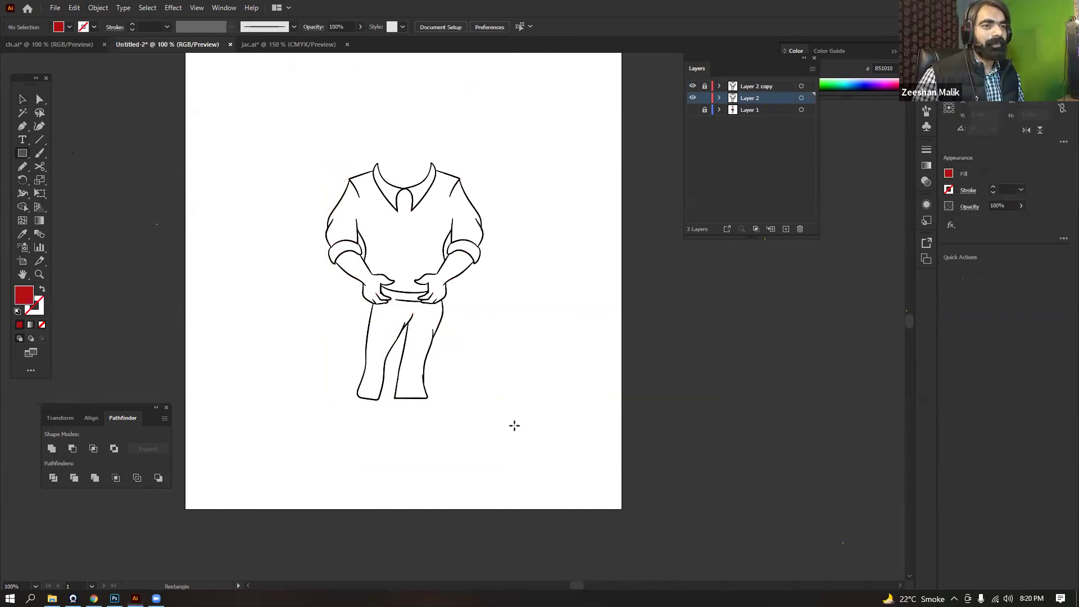
drag(312, 163, 567, 523)
right_click(473, 416)
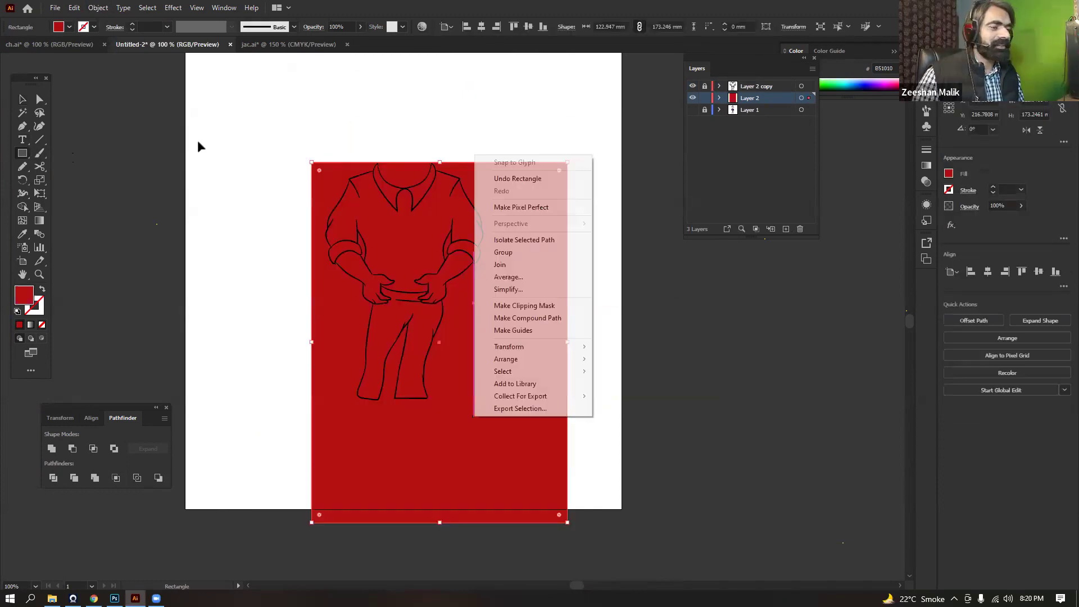
Try merging the red rectangle with the line art, isolating the merged group and deleting the red area outside the figure
key(v)
drag(197, 140, 504, 383)
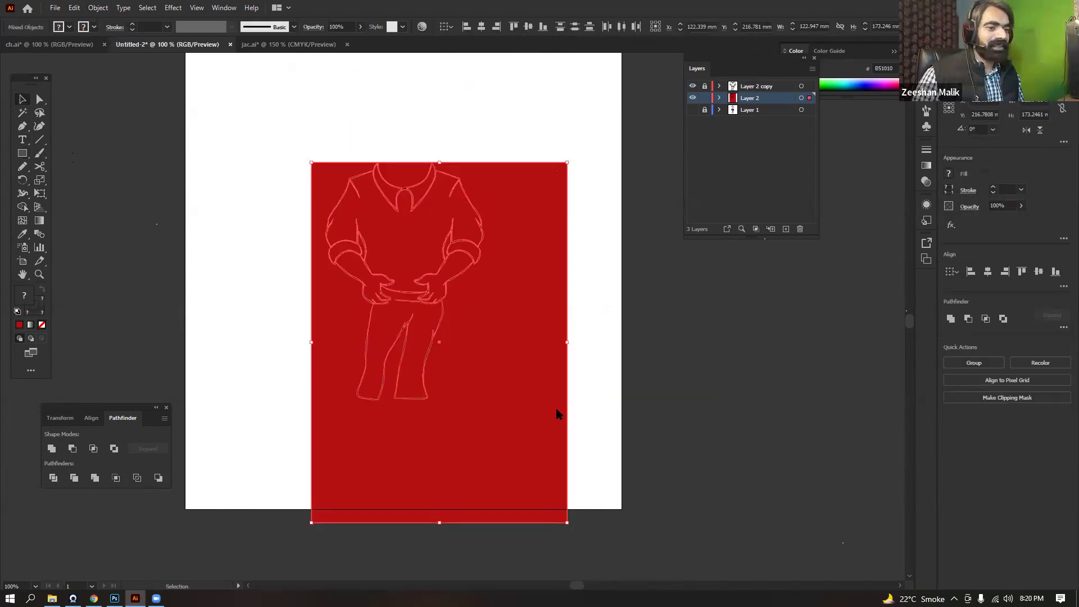
key(ctrl+g)
right_click(505, 387)
click(585, 466)
click(549, 385)
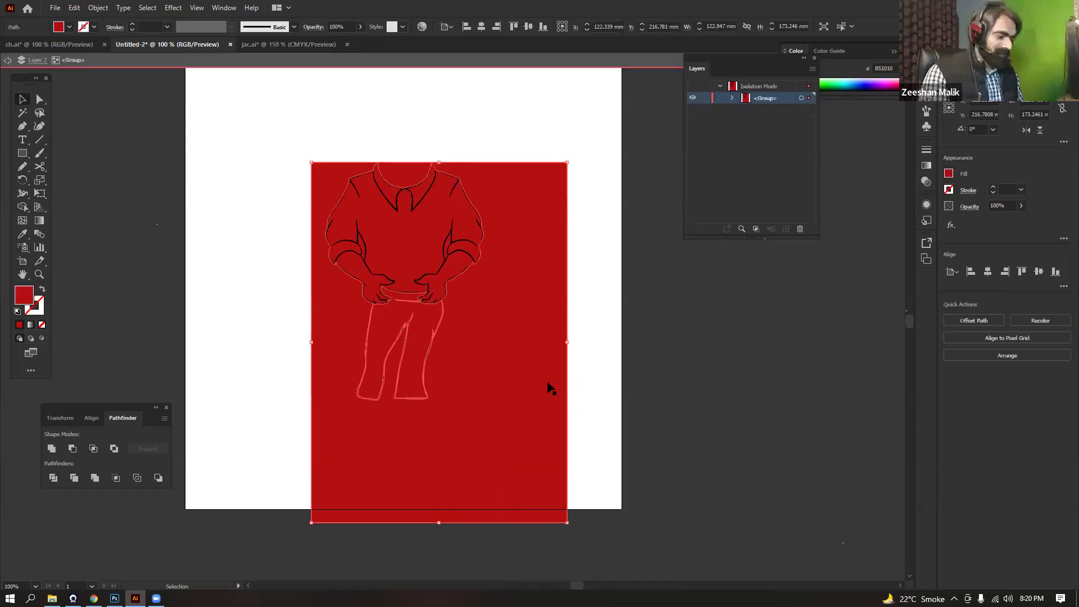
key(Delete)
key(ctrl+a)
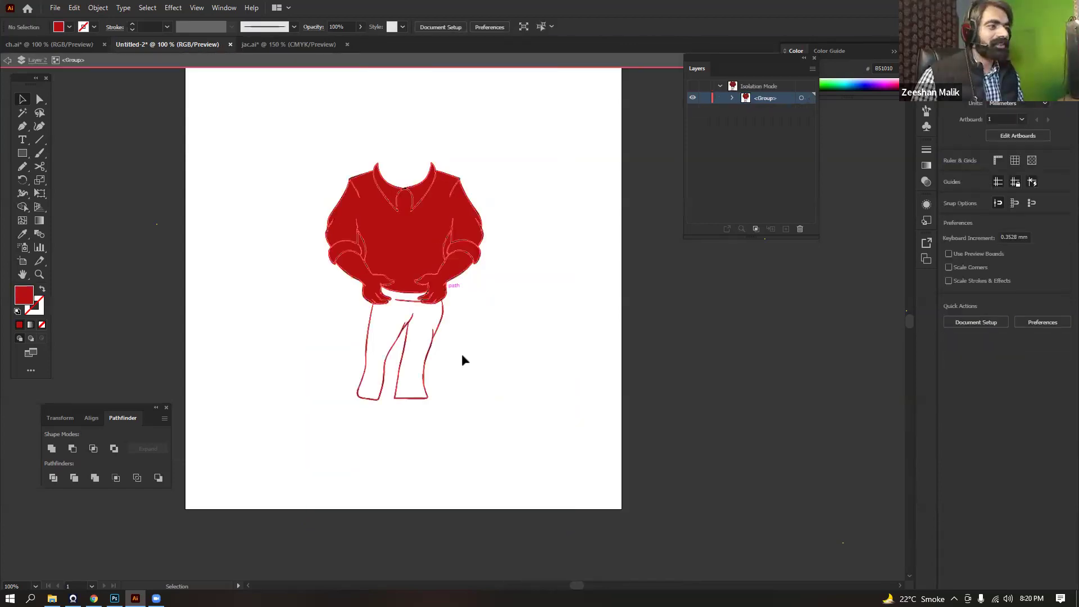
Undo the red fill attempt, the Layer 2 duplicate and the expanding of the traced strokes
scroll(460, 353, up, 3)
key(ctrl+z)
key(ctrl+z)
key(ctrl+z)
key(ctrl+z)
key(ctrl+z)
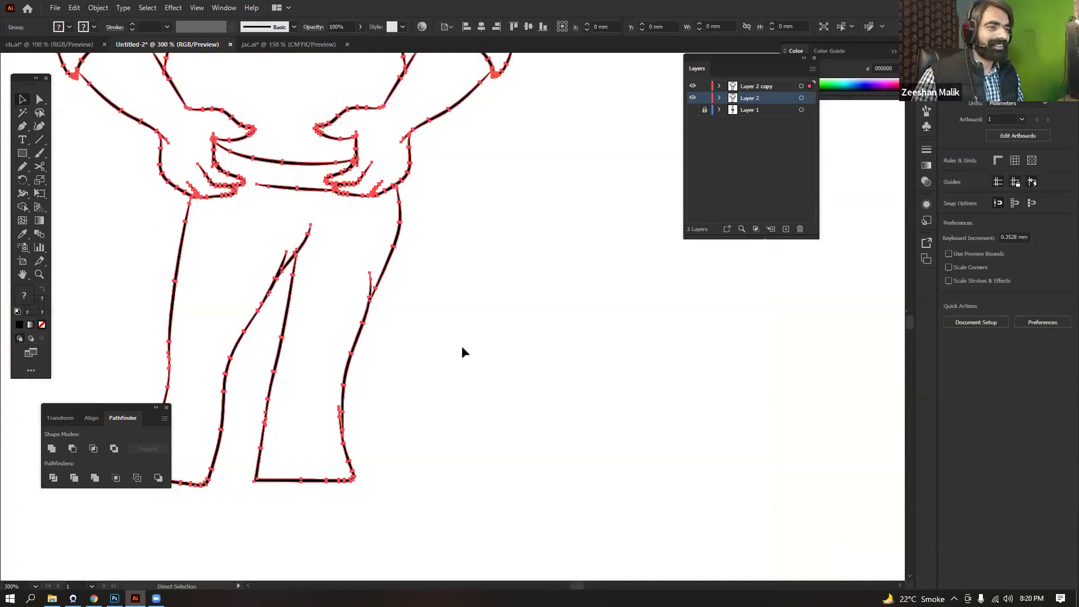
scroll(515, 382, down, 3)
key(ctrl+z)
Shorten the artboard from below to about 244 mm high so its lower edge meets the trouser hems
click(23, 261)
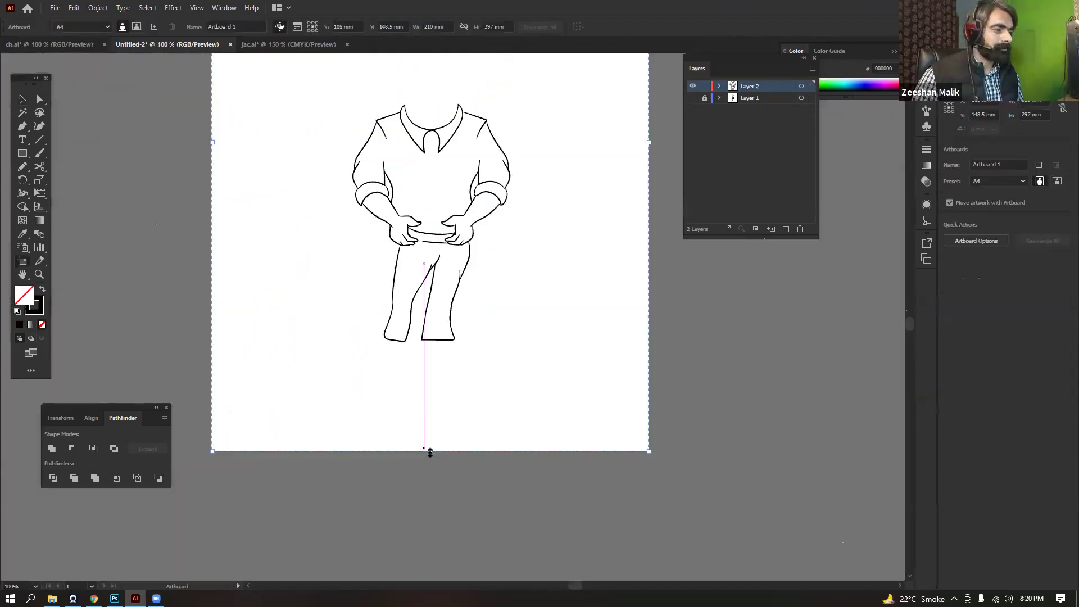
drag(430, 452, 432, 341)
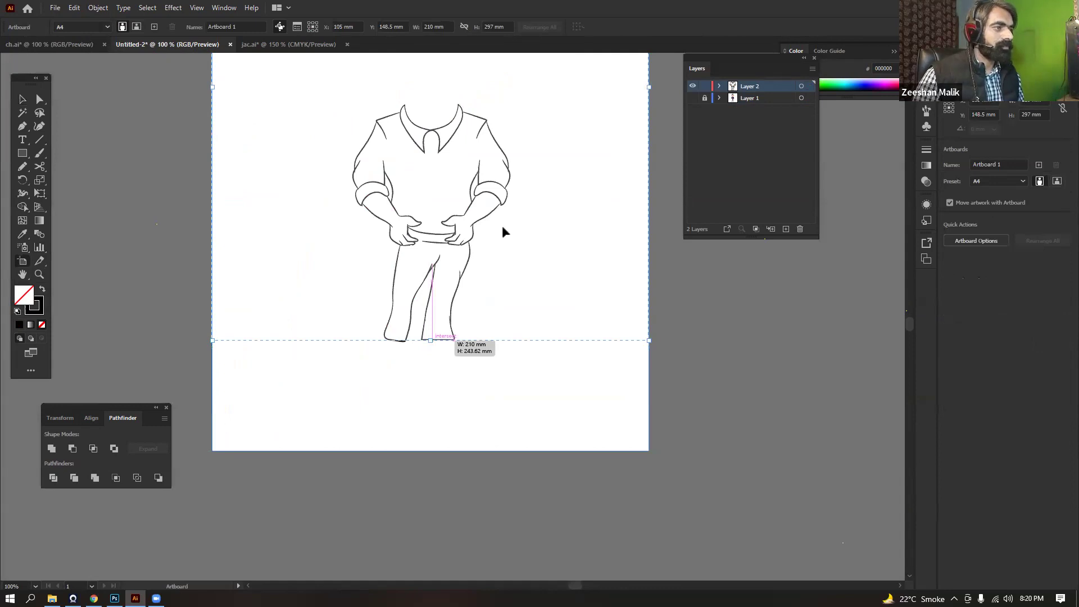
scroll(501, 226, up, 1)
key(v)
Check the trouser outlines for gaps and paint a short brush stroke joining the left trouser leg's outer line to the hand
scroll(308, 265, up, 3)
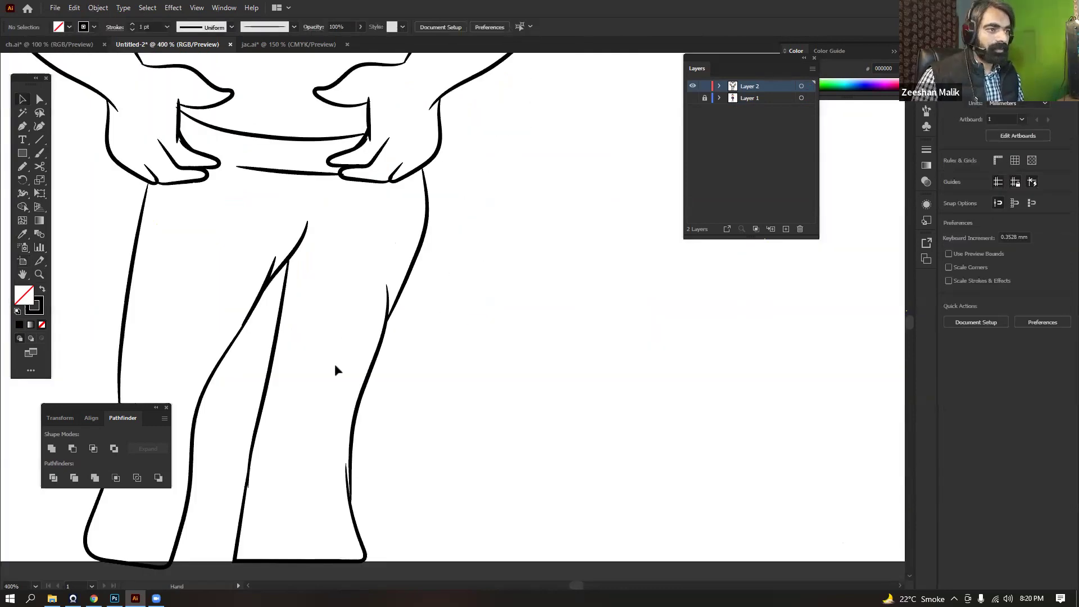
scroll(386, 291, down, 2)
scroll(424, 219, up, 1)
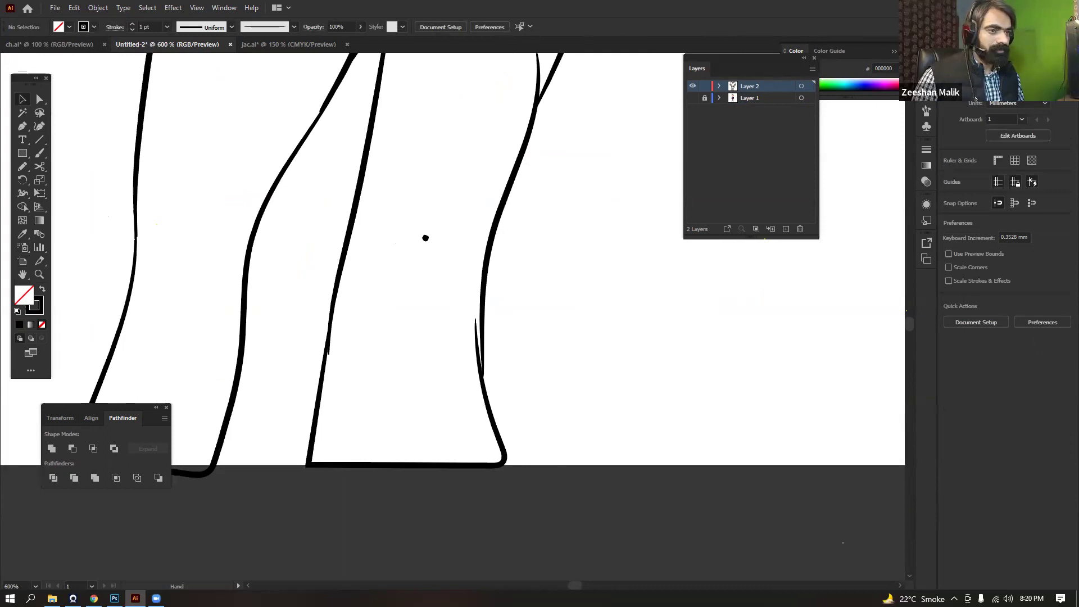
scroll(425, 238, down, 3)
scroll(426, 238, left, 1)
scroll(400, 463, up, 6)
scroll(399, 463, right, 1)
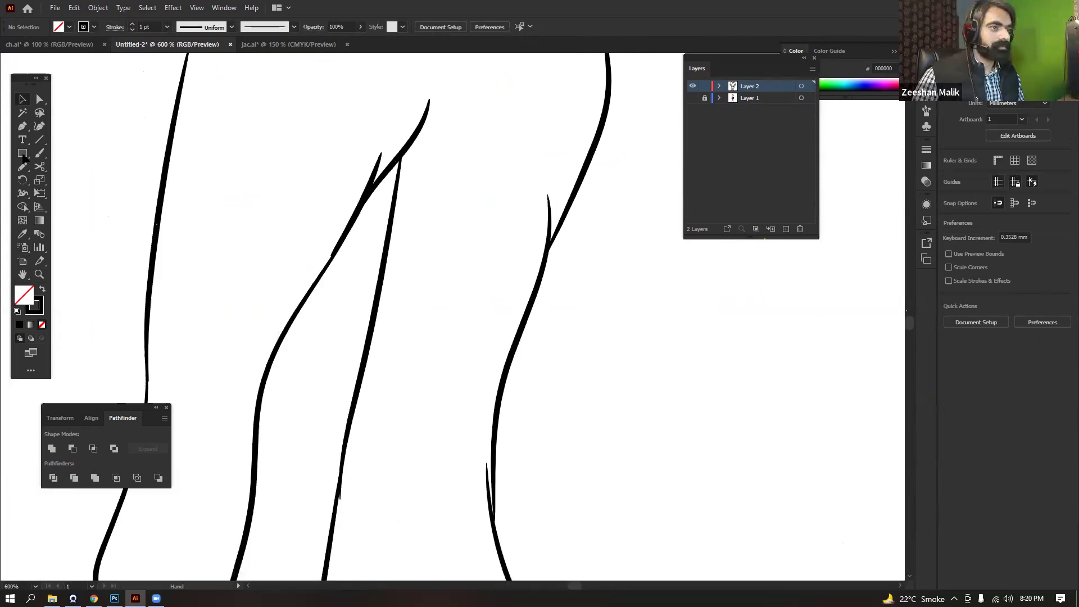
scroll(54, 156, up, 5)
scroll(54, 157, left, 3)
key(b)
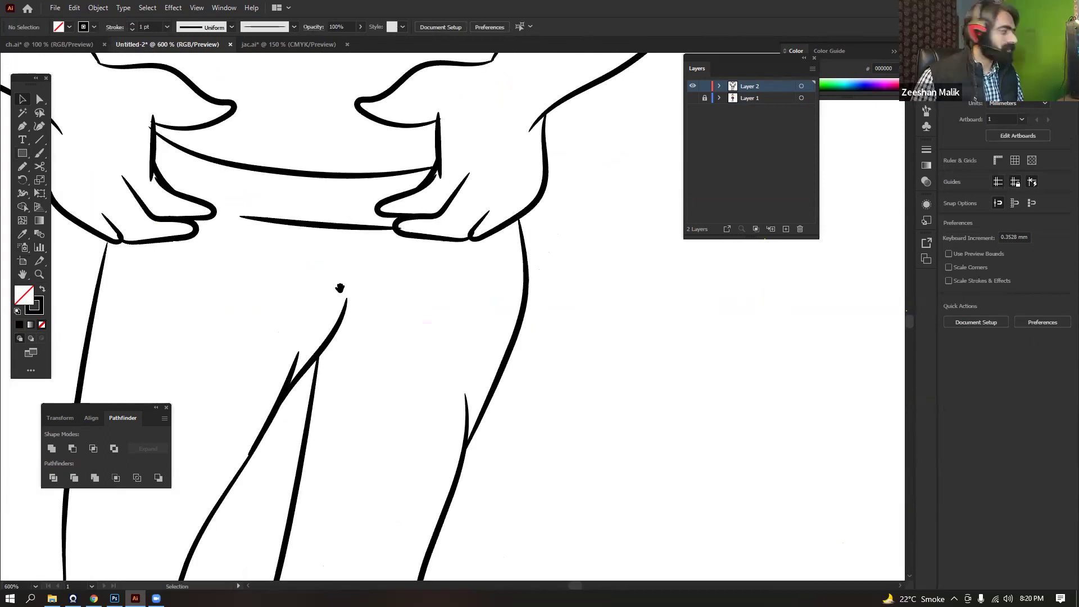
scroll(289, 228, left, 4)
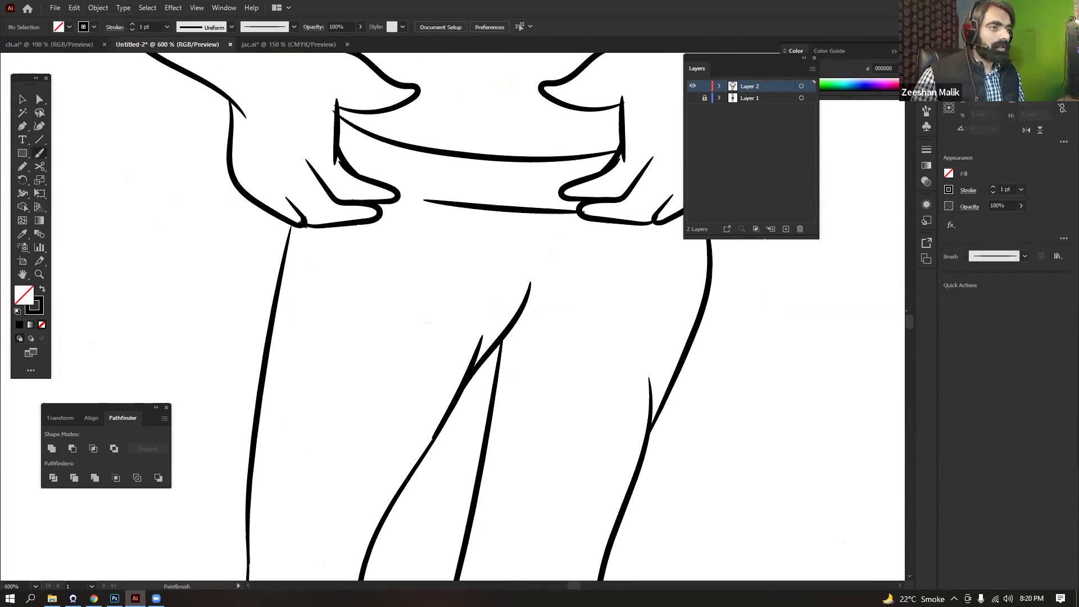
scroll(291, 233, up, 6)
drag(292, 175, 278, 290)
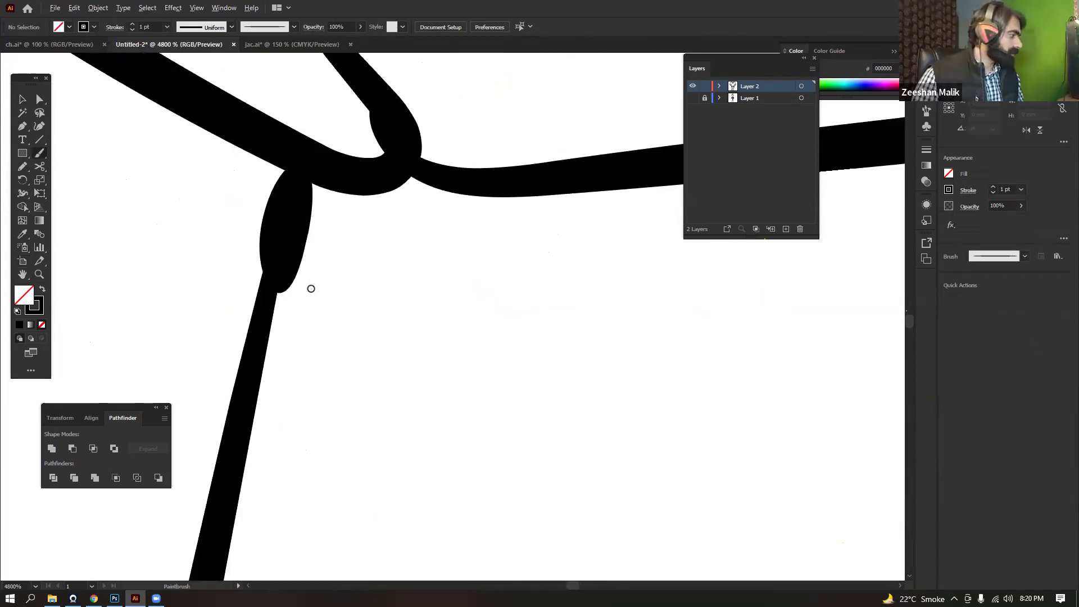
scroll(311, 288, down, 8)
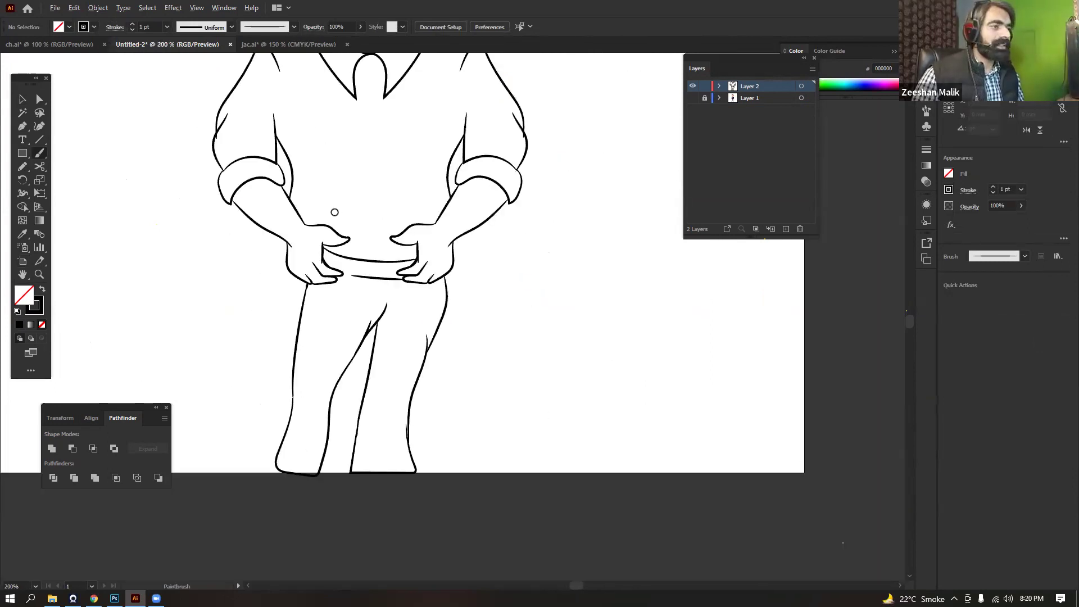
key(ctrl+minus)
Expand the appearance of all the traced body strokes and combine them with Pathfinder Merge
key(v)
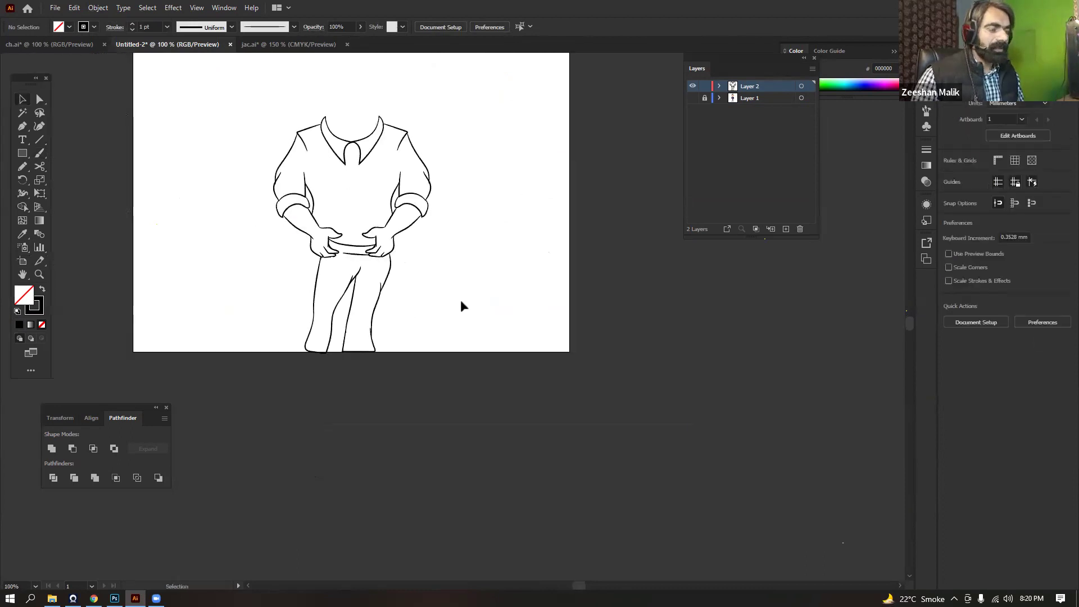
key(ctrl+a)
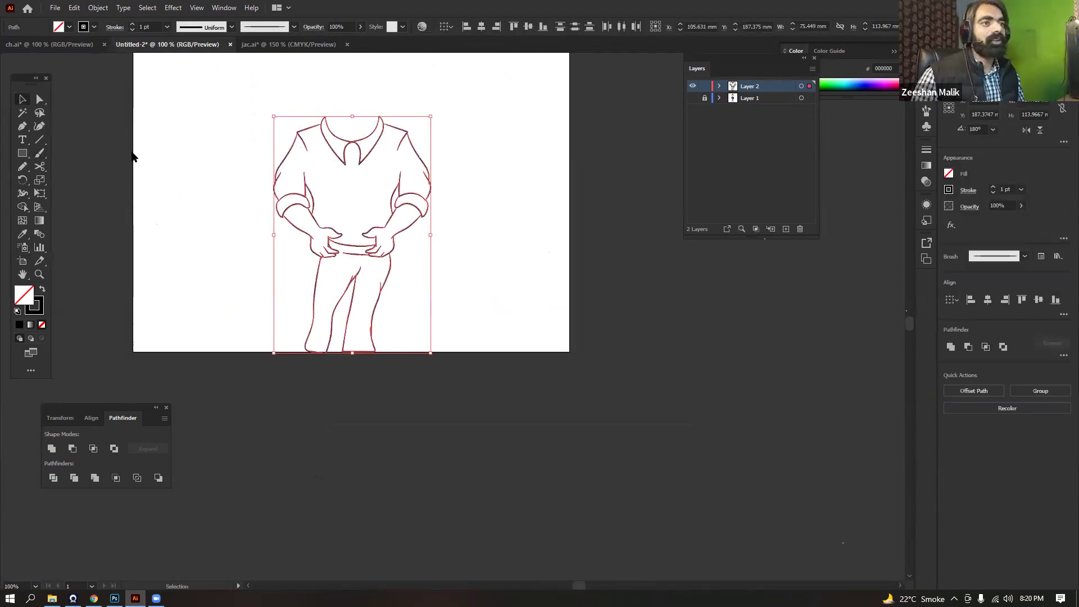
click(98, 8)
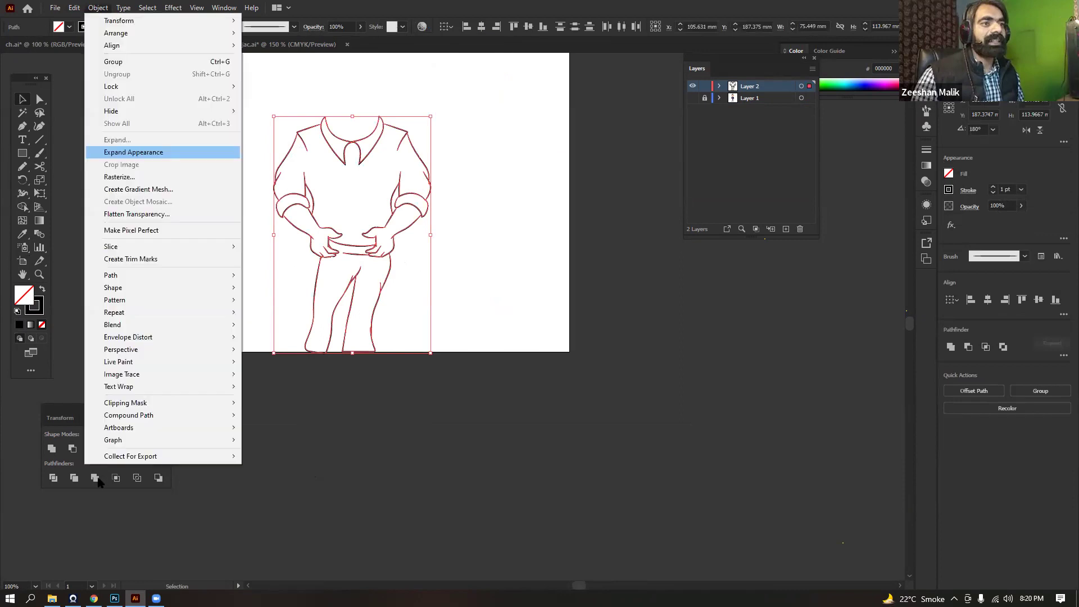
click(130, 151)
click(100, 477)
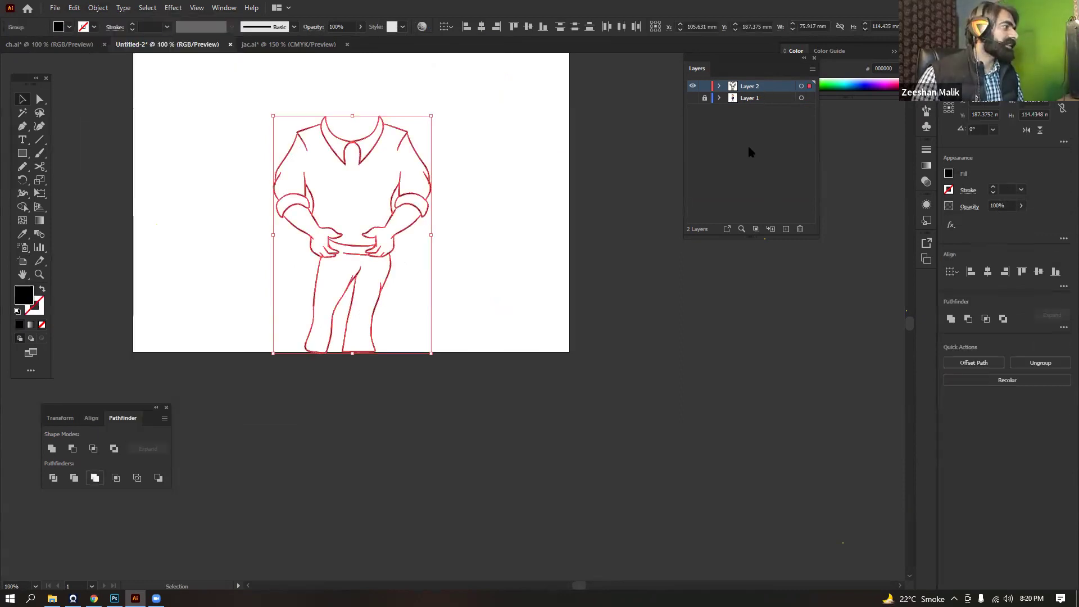
Duplicate Layer 2, lock the copy and make the original Layer 2 active
drag(728, 86, 786, 229)
click(704, 86)
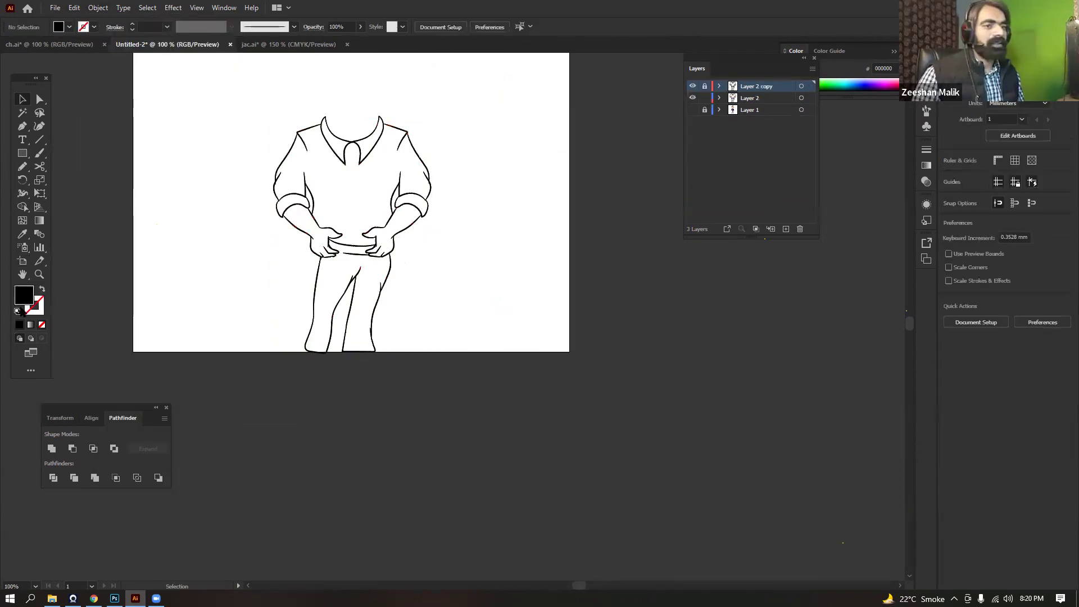
click(756, 98)
Draw a dark blue (0F1454) rectangle about 112 × 134 mm covering the figure on Layer 2 and send it to the back
double_click(23, 295)
click(530, 167)
click(487, 215)
key(Return)
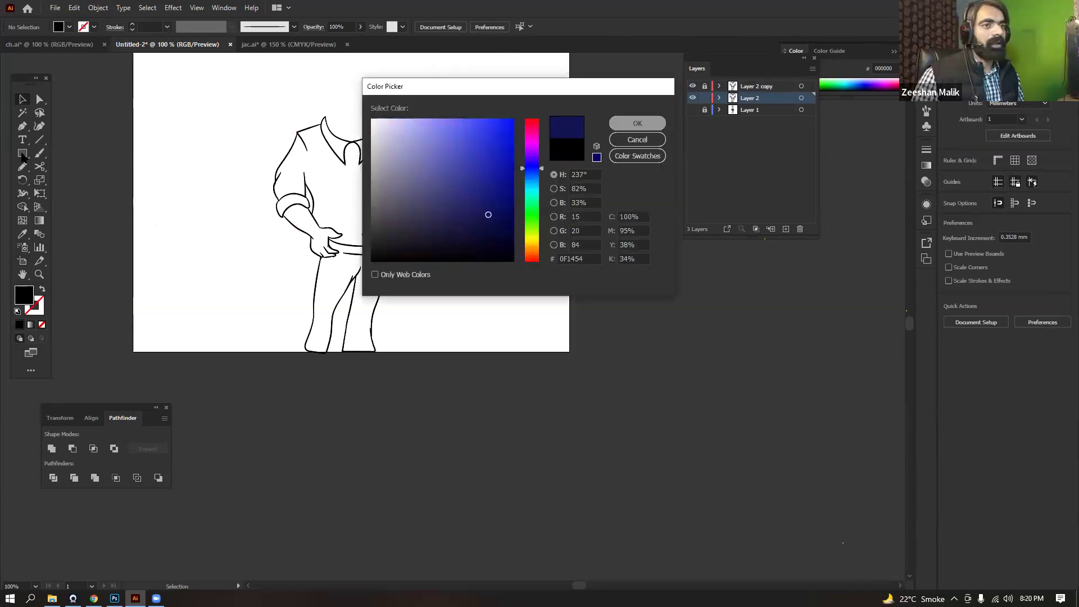
key(m)
mouse_move(226, 83)
mouse_down()
mouse_move(269, 121)
mouse_move(459, 362)
mouse_up()
right_click(423, 290)
mouse_move(478, 494)
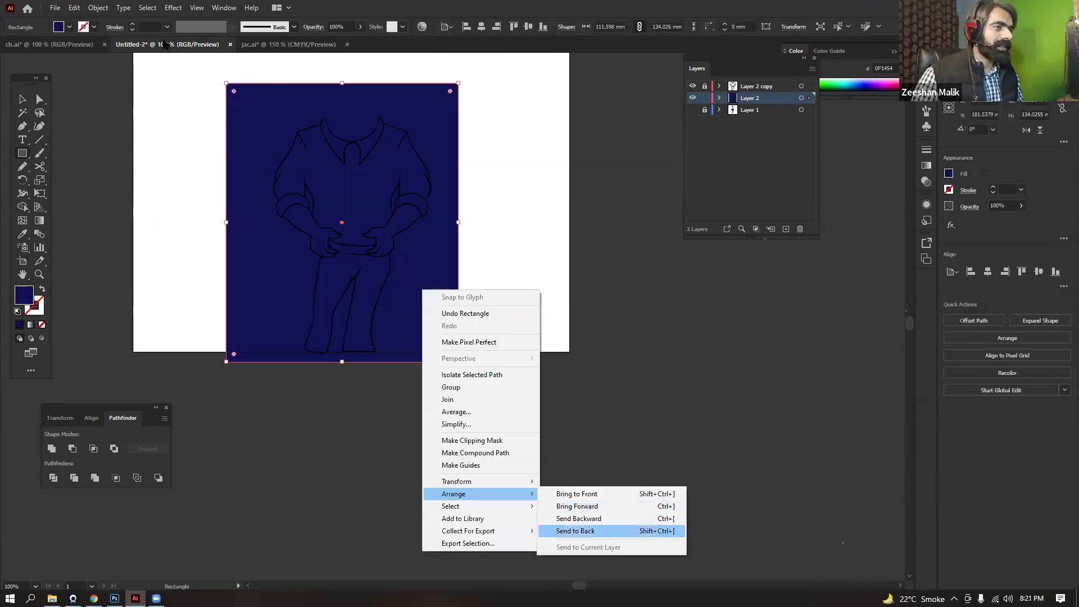
click(576, 531)
Merge the blue rectangle with the line art, isolate the merged group and delete the blue area outside the figure
key(v)
drag(185, 67, 510, 420)
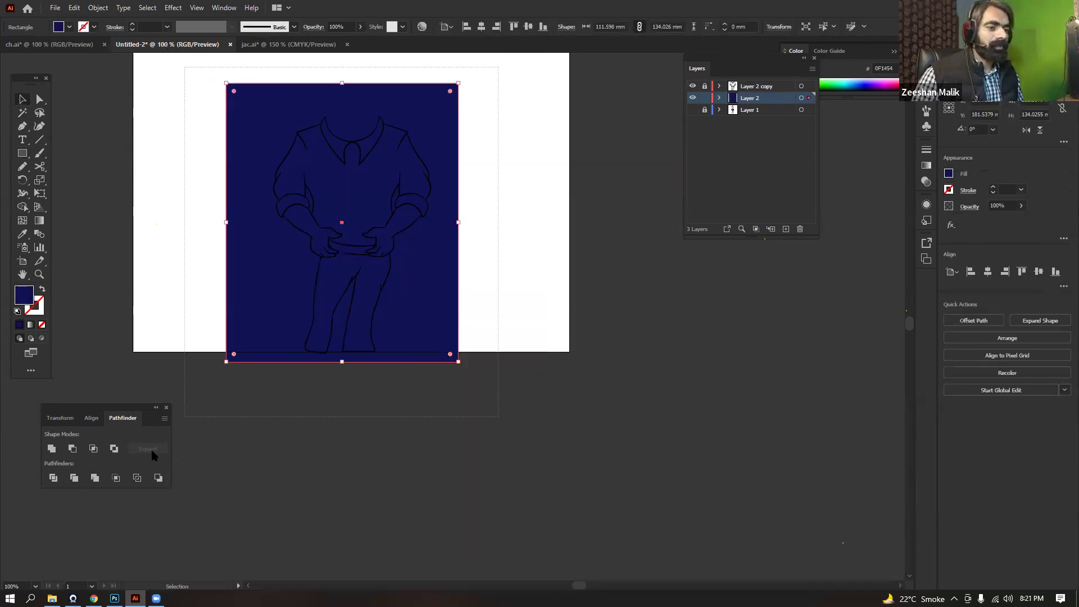
click(95, 477)
right_click(430, 319)
click(502, 403)
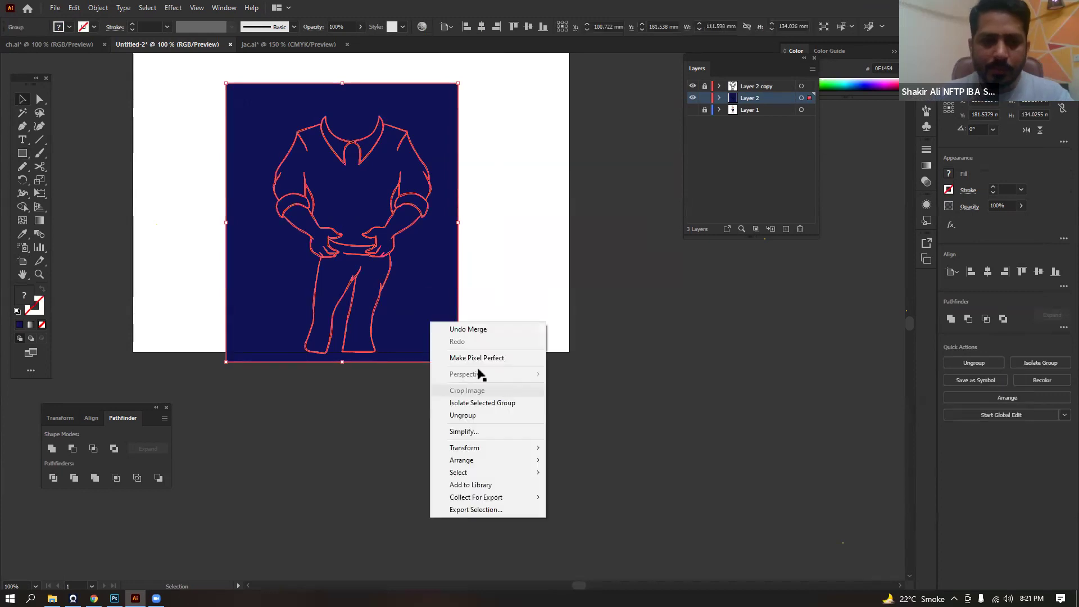
click(445, 316)
key(Delete)
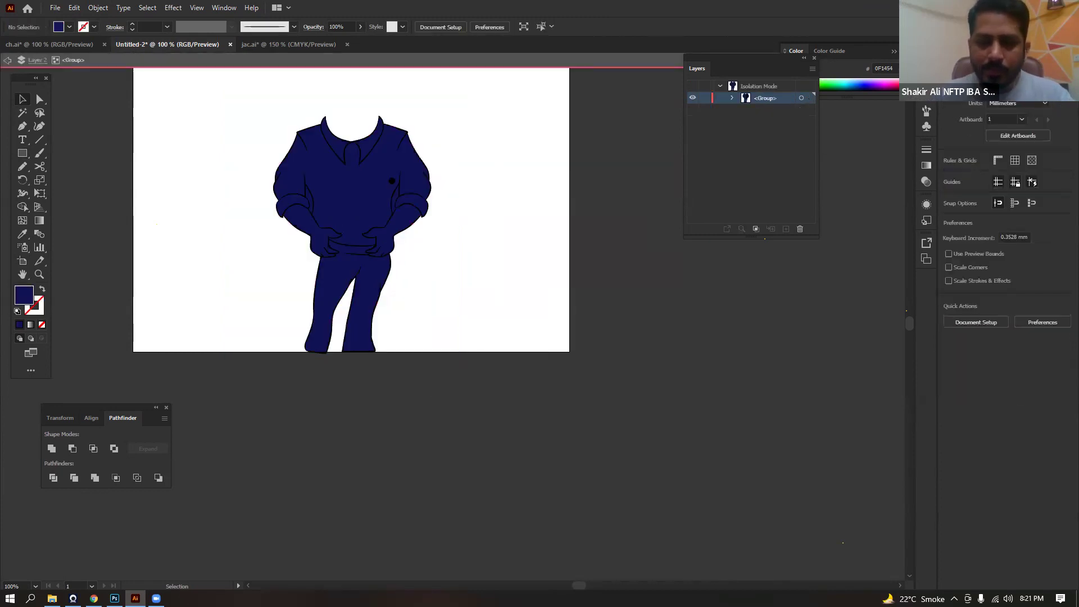
Select both forearm-and-hand shapes in the isolated group and fill them with the skin colour FFA664
scroll(393, 285, up, 3)
drag(467, 312, 560, 493)
click(462, 330)
shift+click(257, 311)
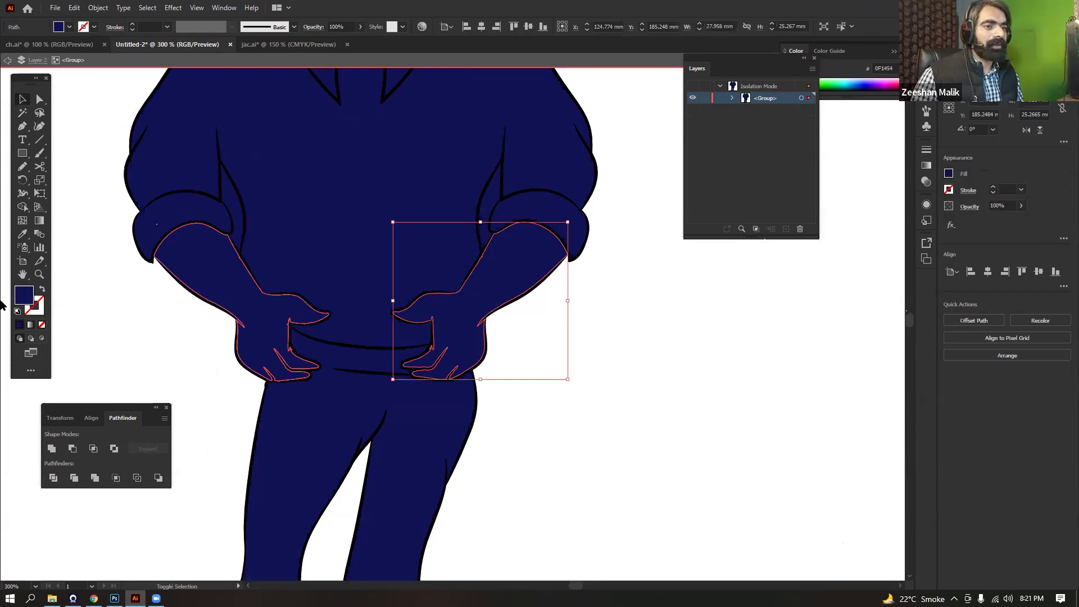
double_click(28, 297)
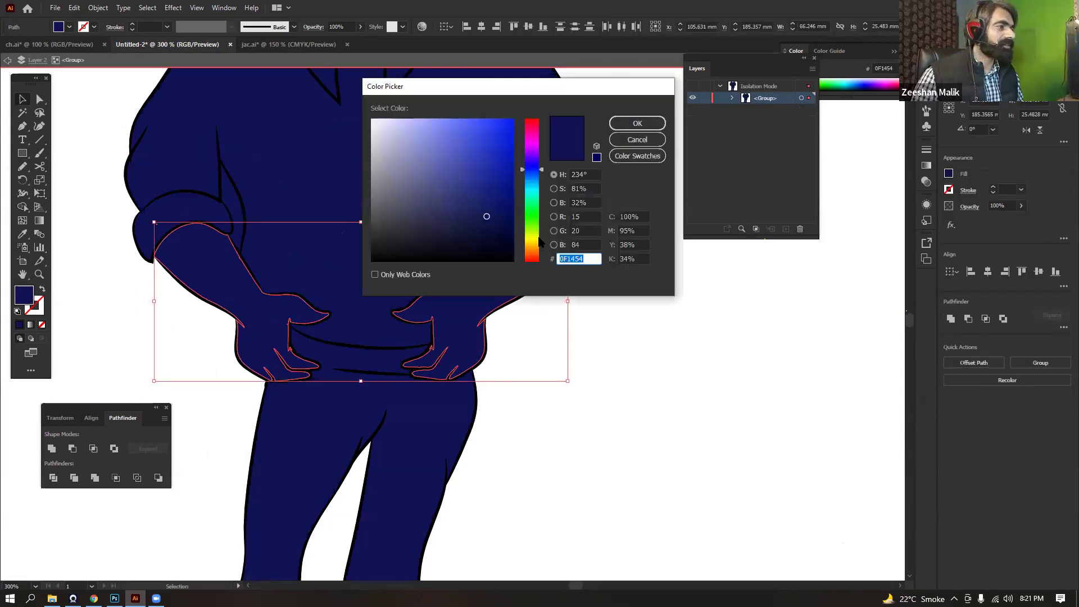
click(534, 243)
click(459, 118)
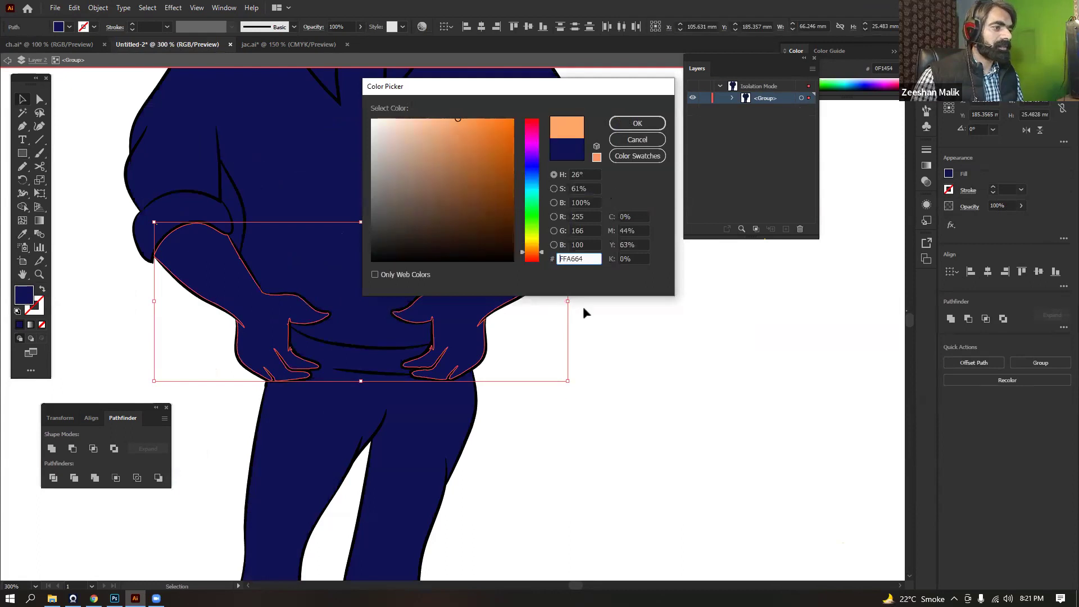
key(Return)
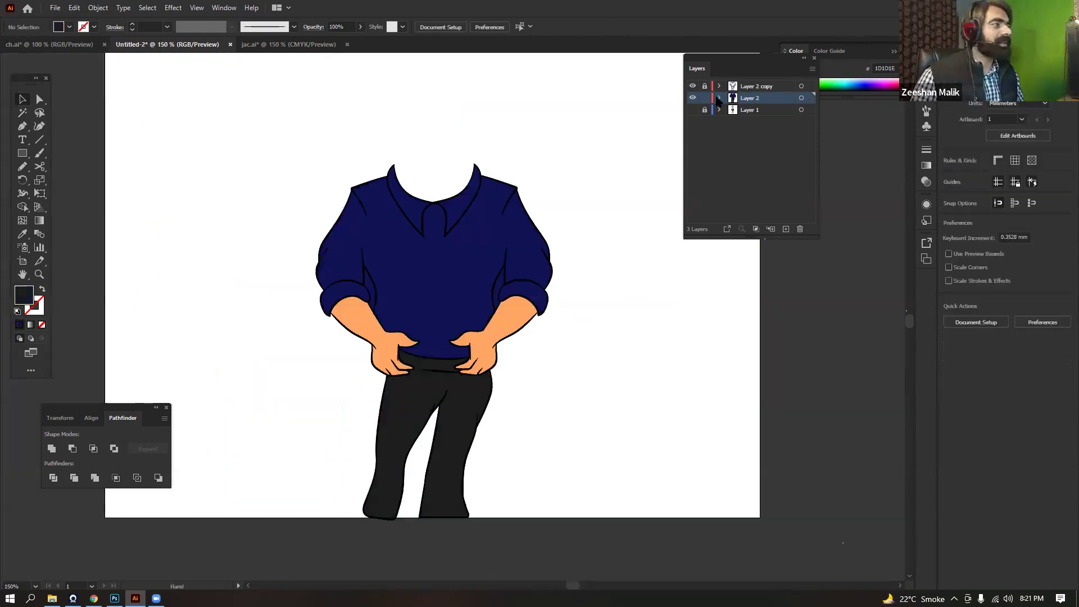
Switch to the jac.ai document and unlock all layers of the bearded head artwork
key(ctrl+Tab)
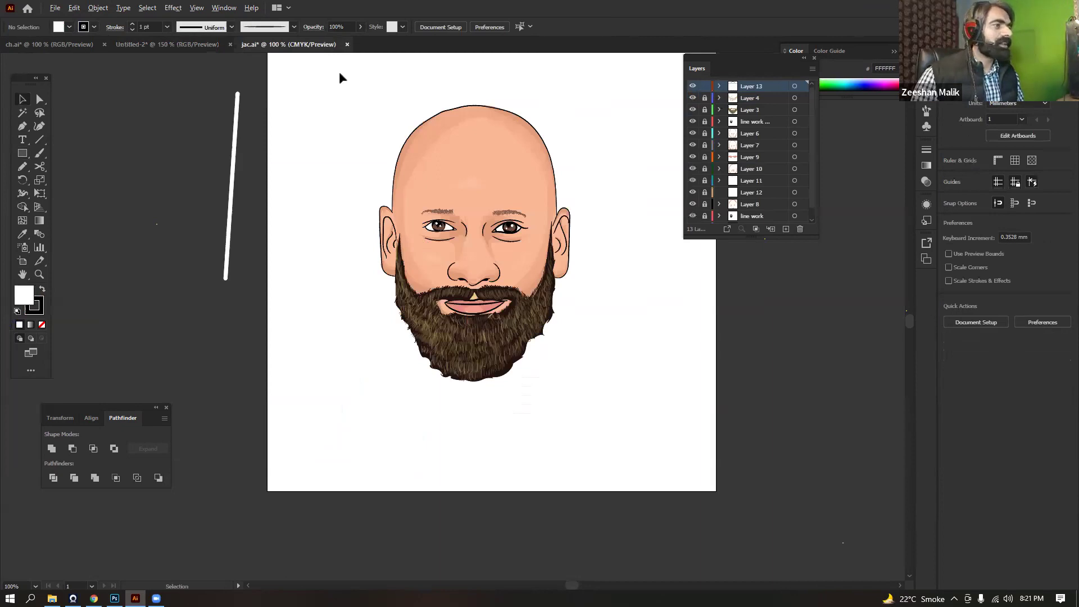
click(642, 234)
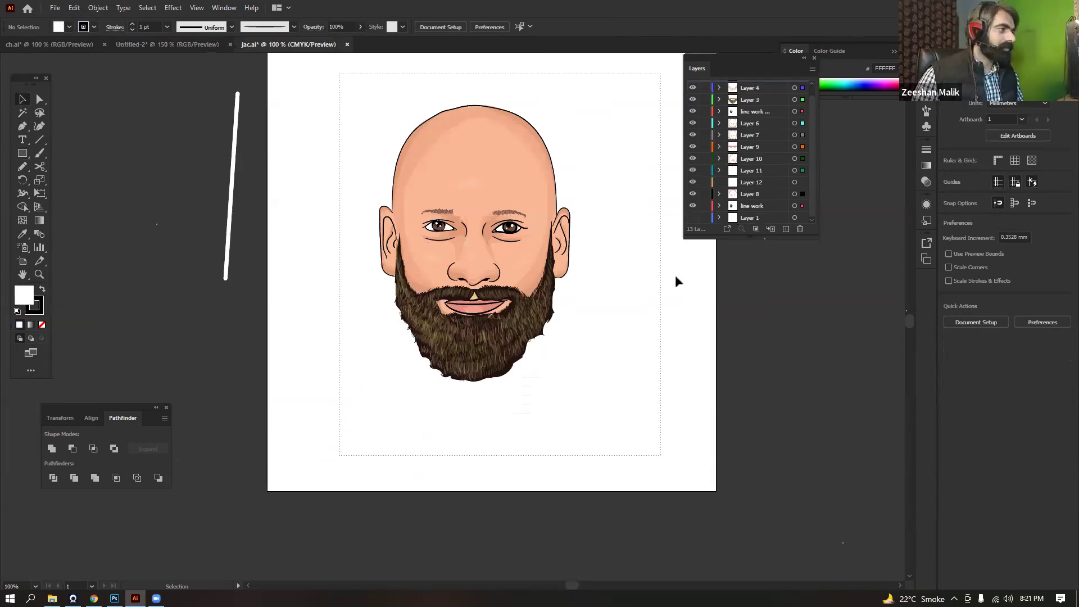
click(467, 204)
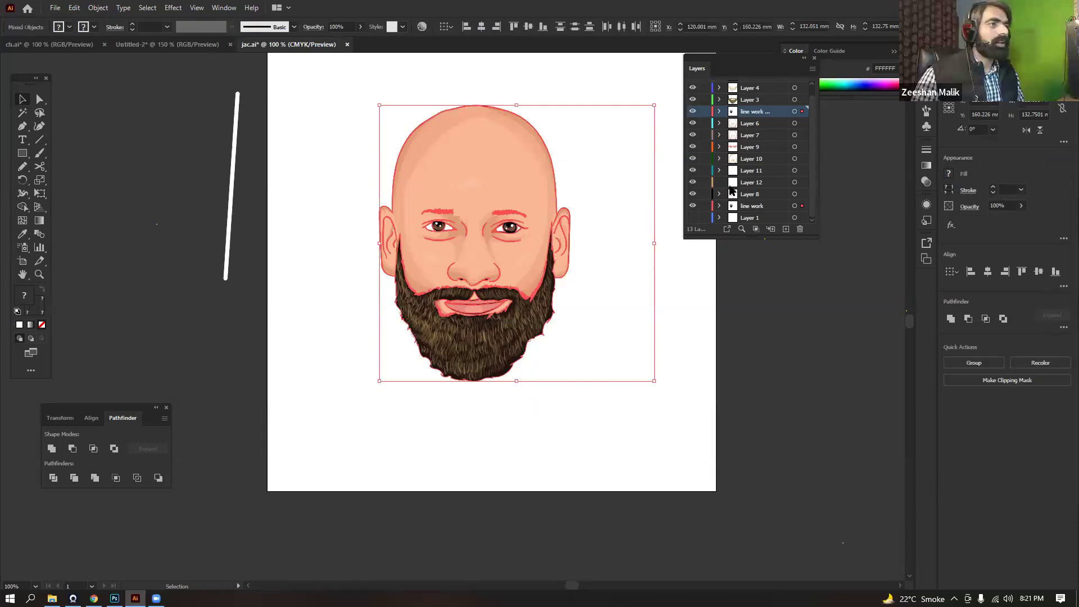
key(ctrl+z)
key(ctrl+z)
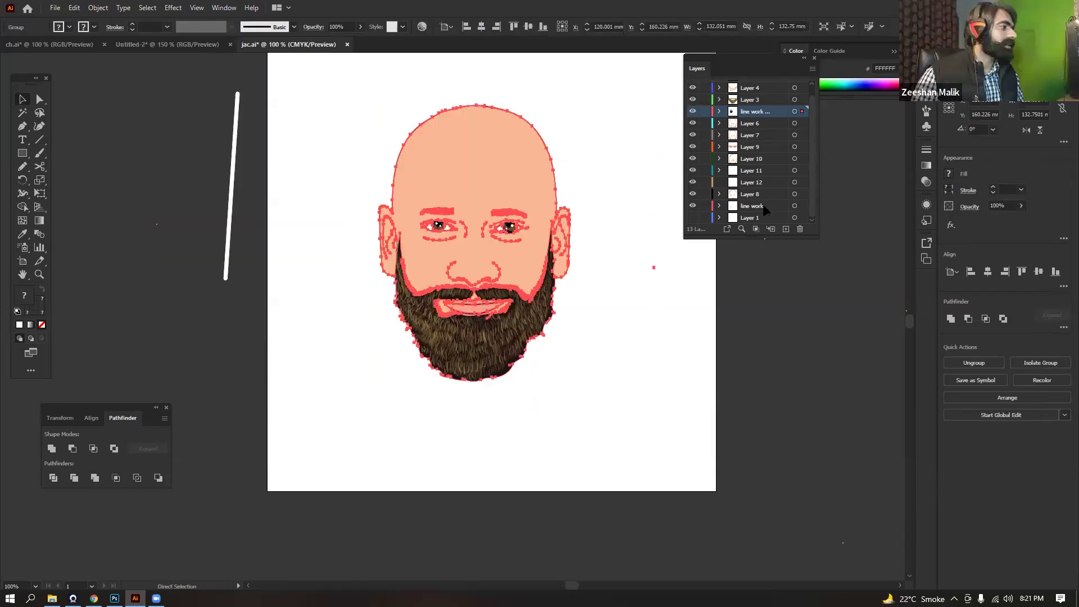
Try to select the head artwork on every layer and move it as one piece on the artboard
drag(762, 238, 763, 365)
click(417, 111)
drag(307, 104, 596, 495)
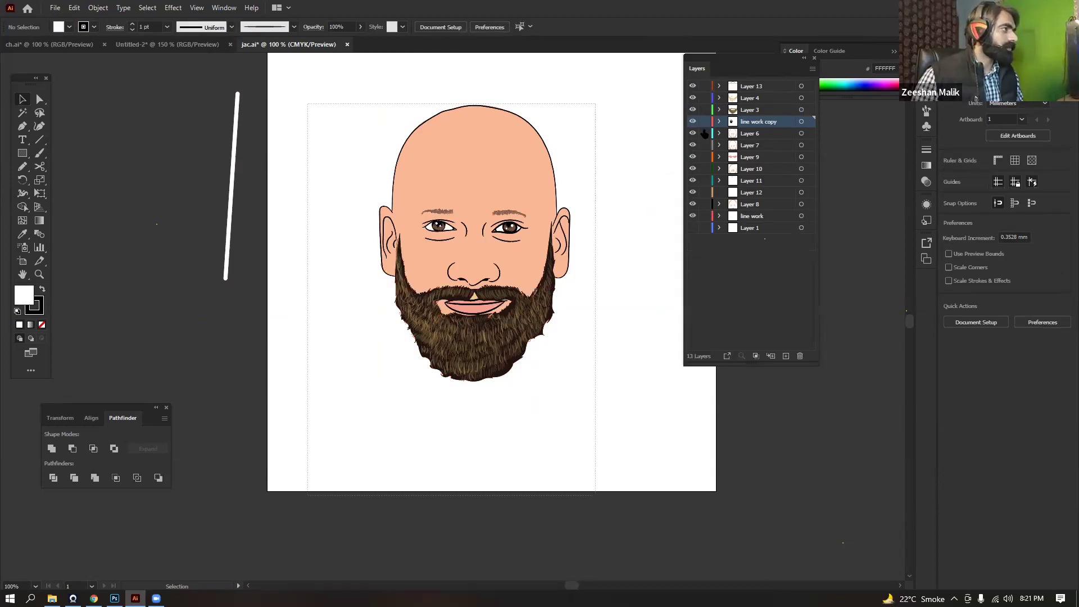
key(ctrl+a)
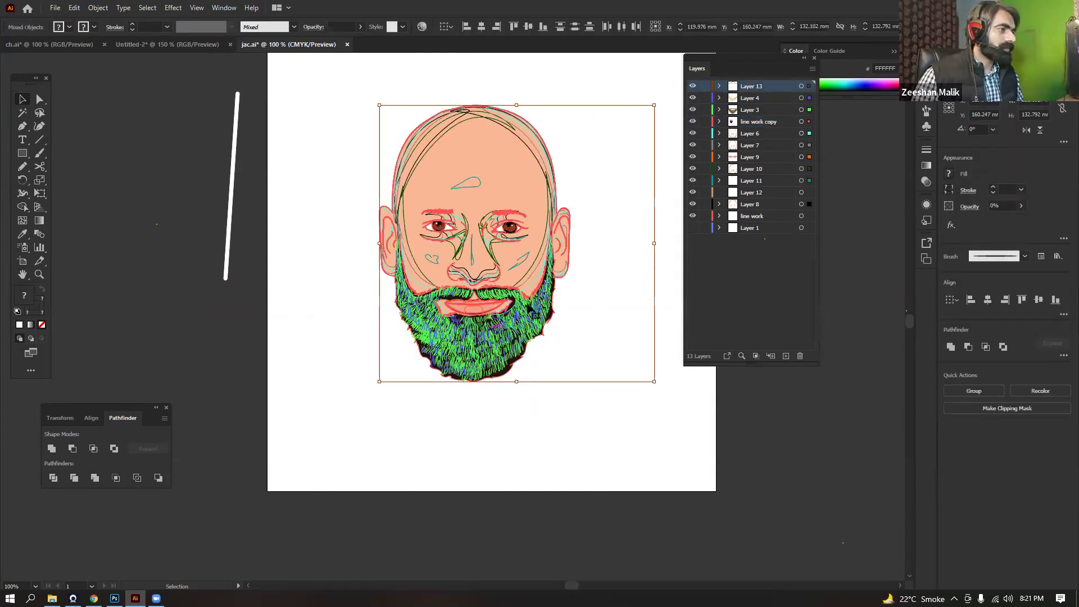
drag(497, 291, 344, 81)
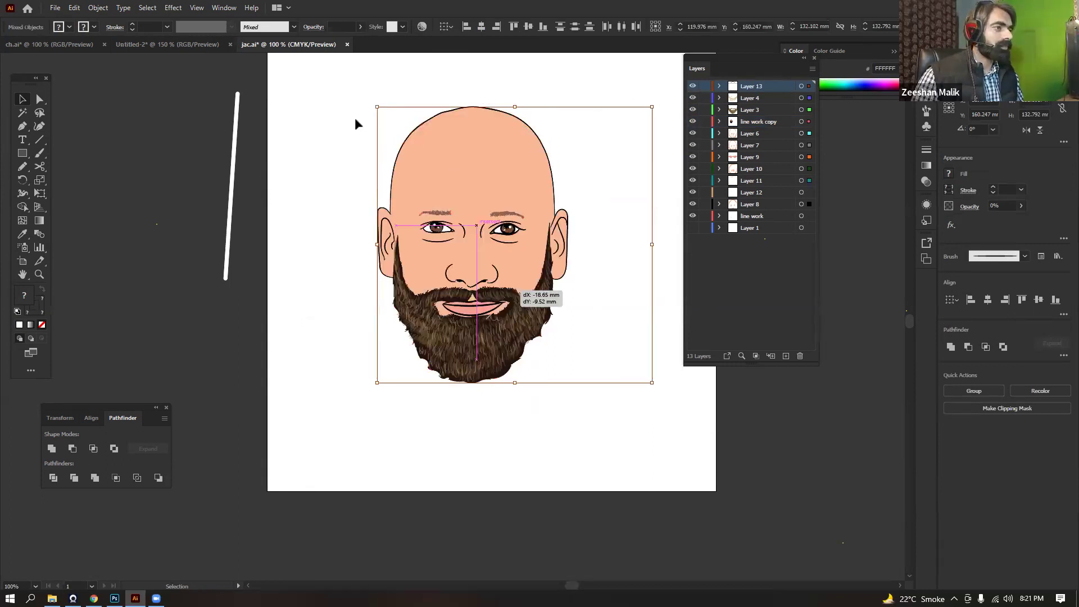
click(344, 82)
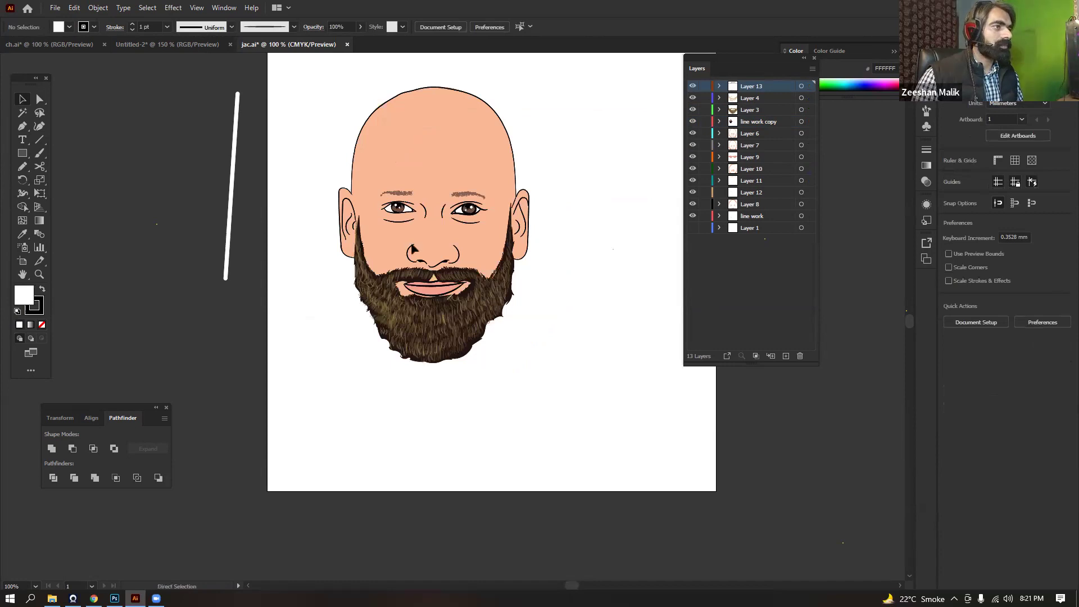
Try to ungroup the entire selected head artwork
key(ctrl+a)
click(98, 7)
click(117, 73)
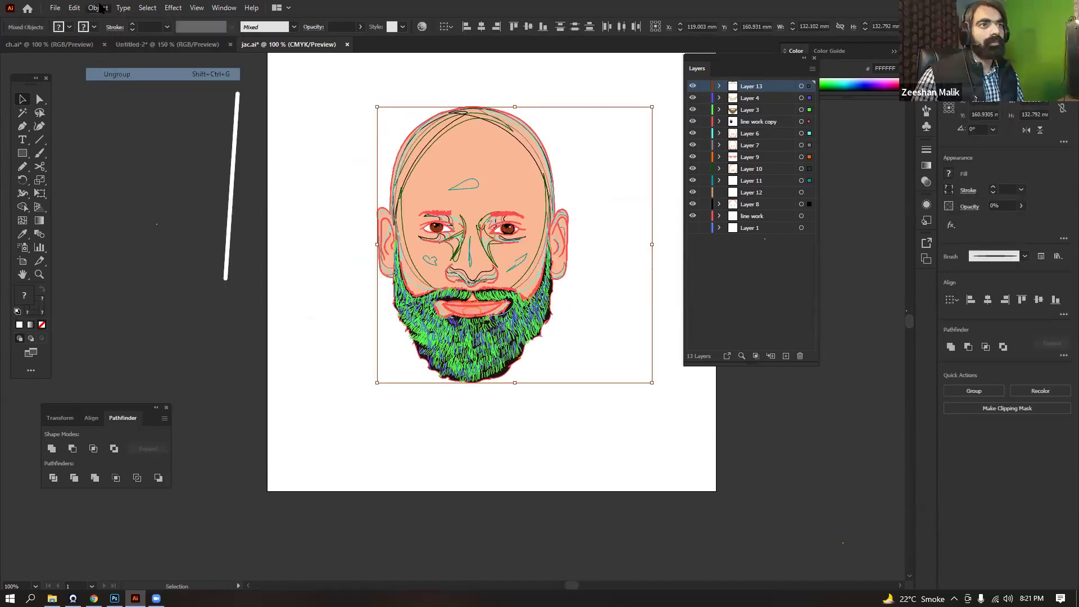
click(98, 7)
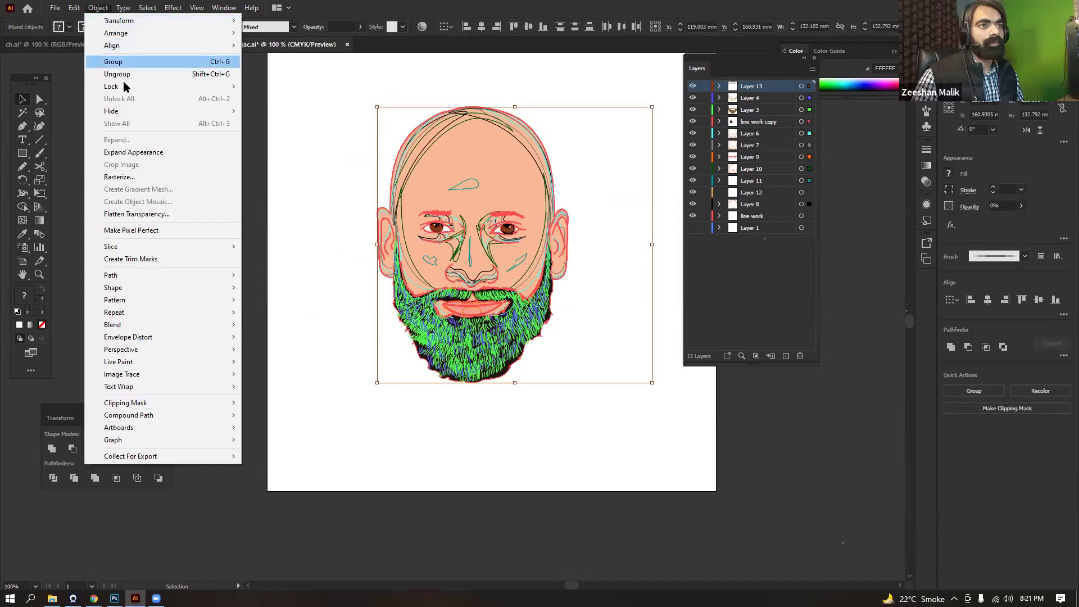
click(127, 78)
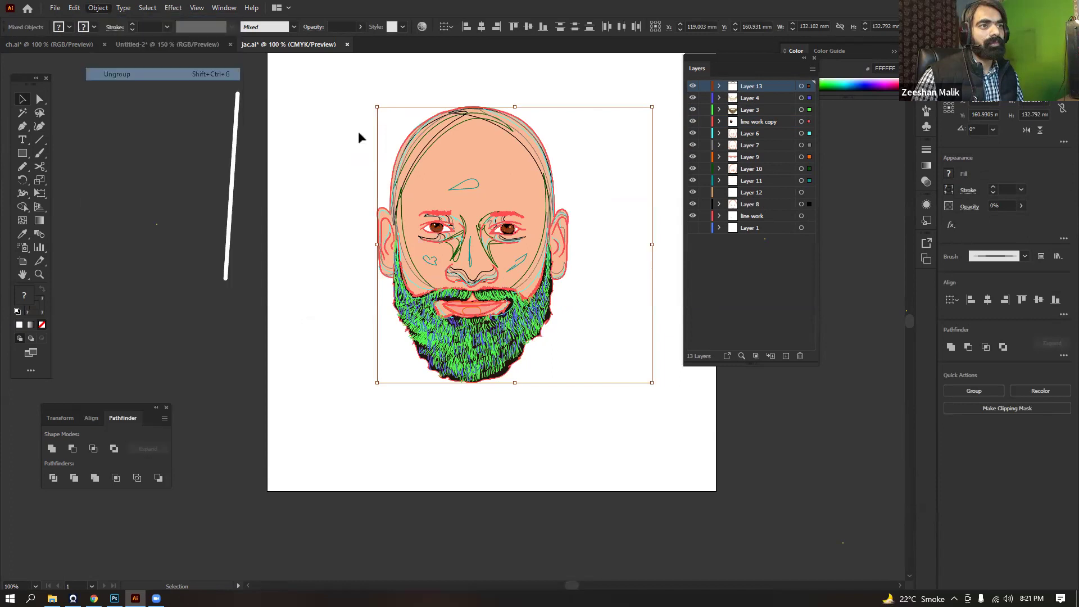
click(348, 94)
drag(348, 95, 550, 382)
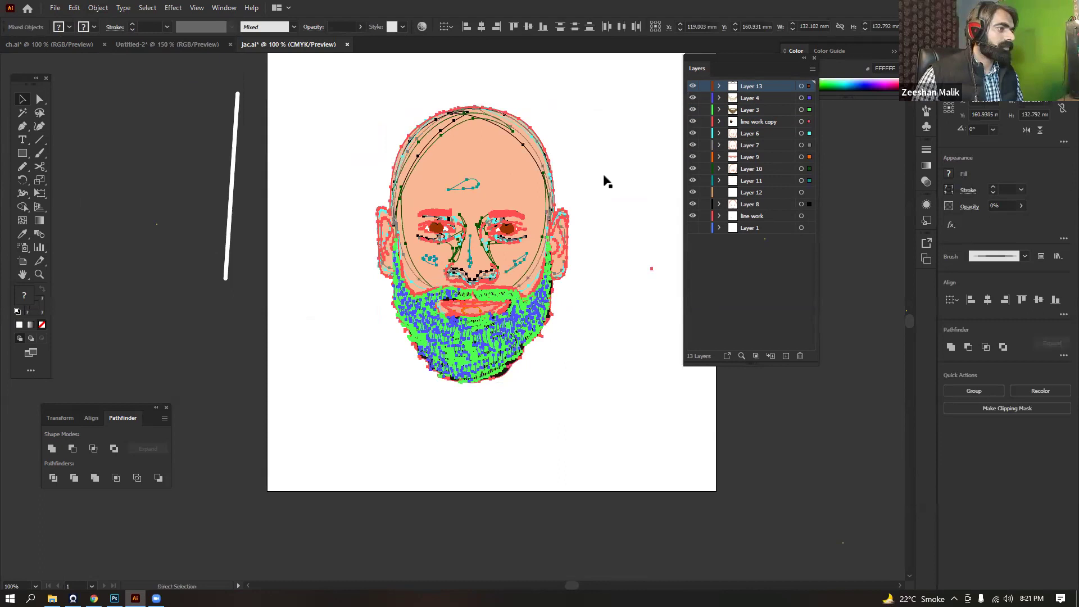
click(348, 105)
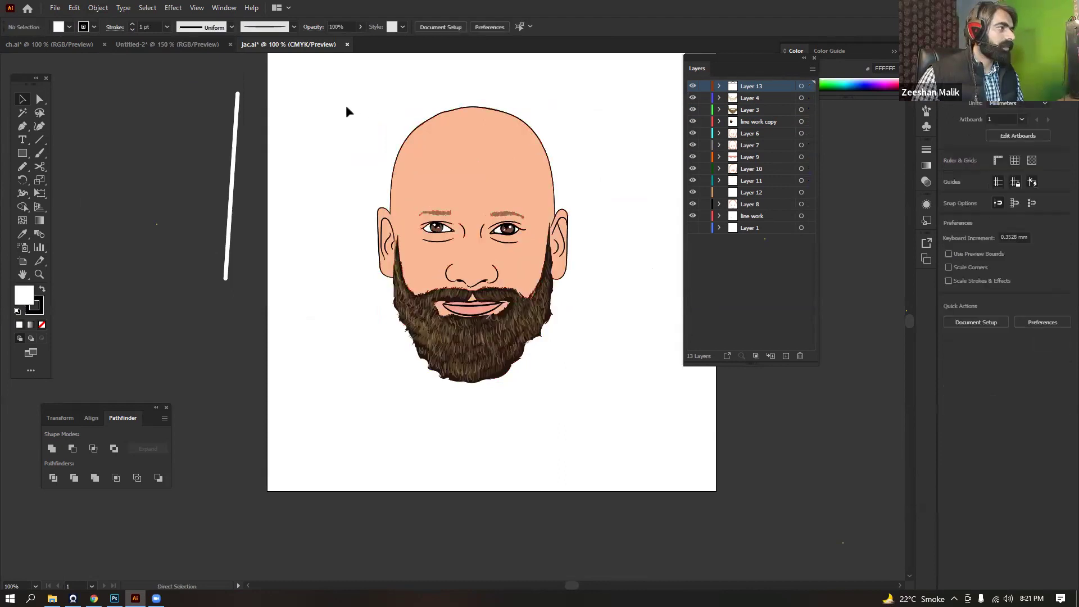
Select the complete shaded head in jac.ai and transfer it into the Untitled-2 document with the body
drag(306, 94, 621, 450)
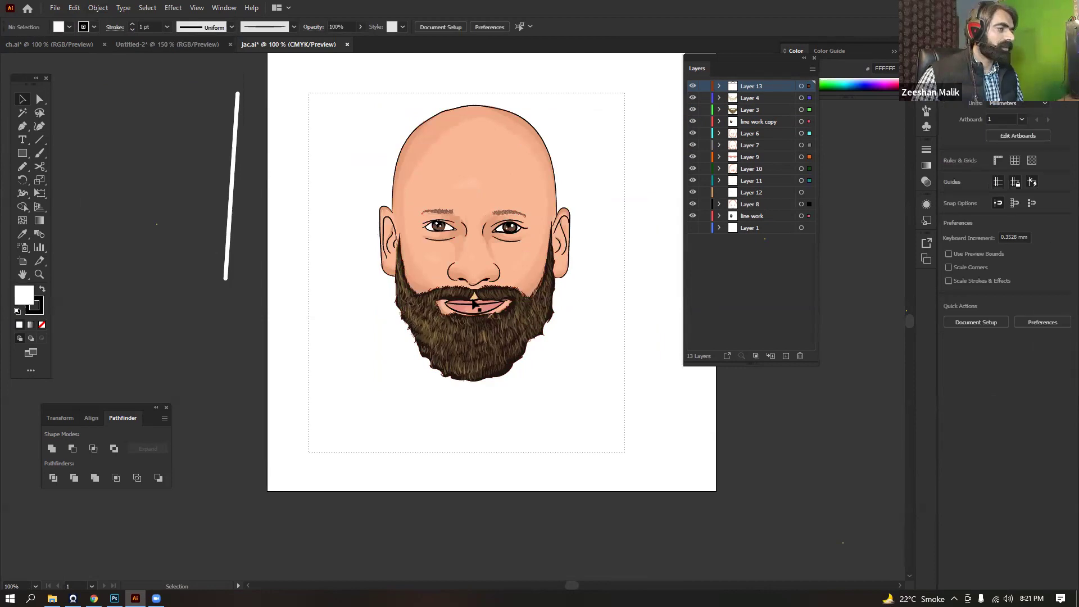
drag(500, 312, 447, 294)
drag(182, 50, 344, 140)
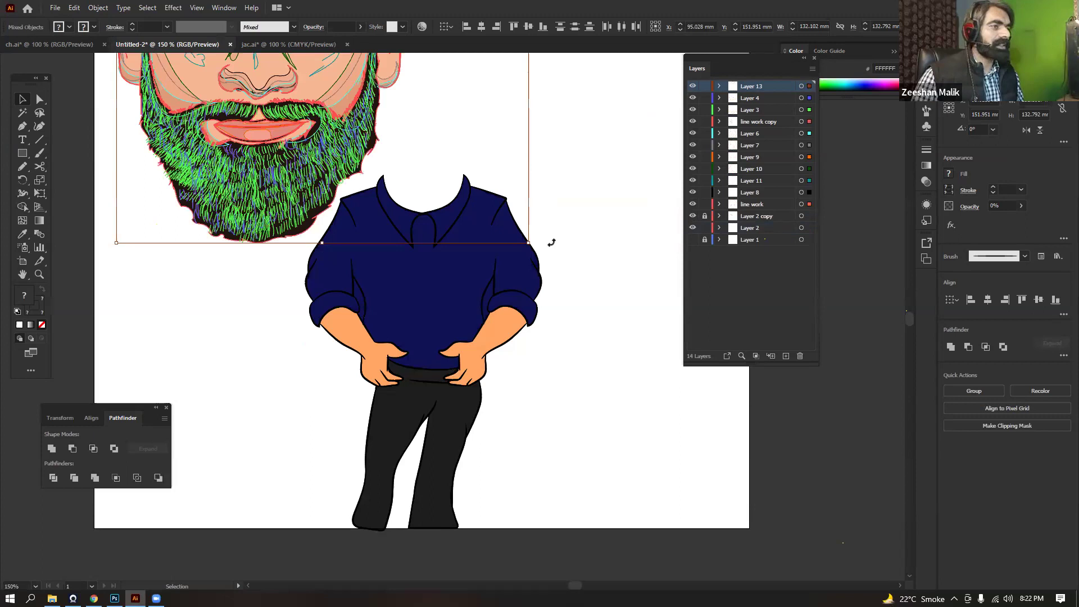
Group the head artwork, scale it down proportionally and place it above the shirt collar
key(ctrl+g)
drag(529, 242, 438, 160)
drag(323, 106, 498, 162)
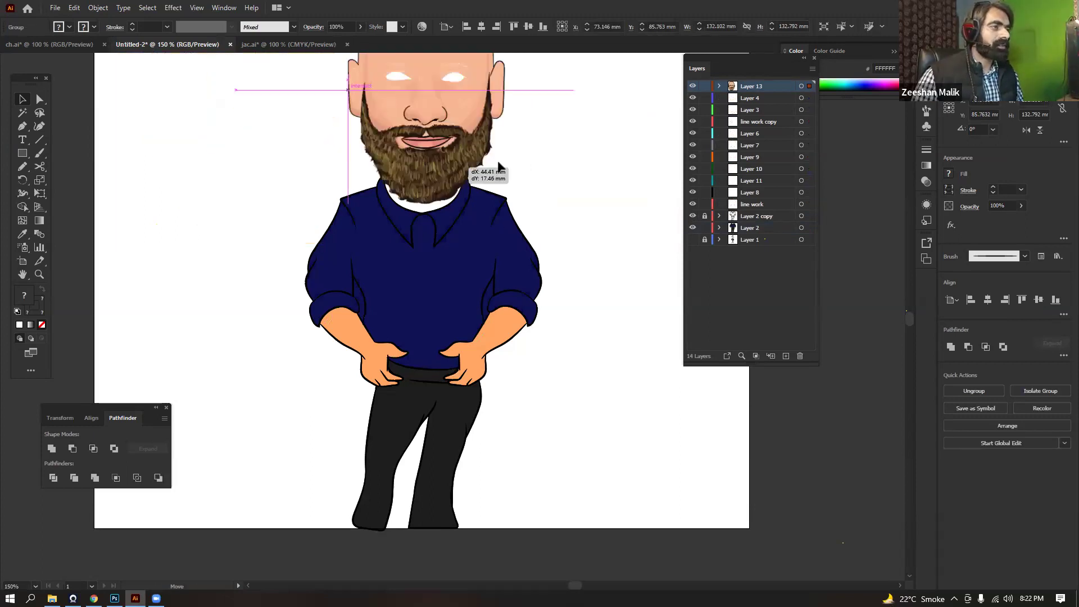
key(ctrl+minus)
key(ctrl+minus)
key(ctrl+minus)
click(535, 151)
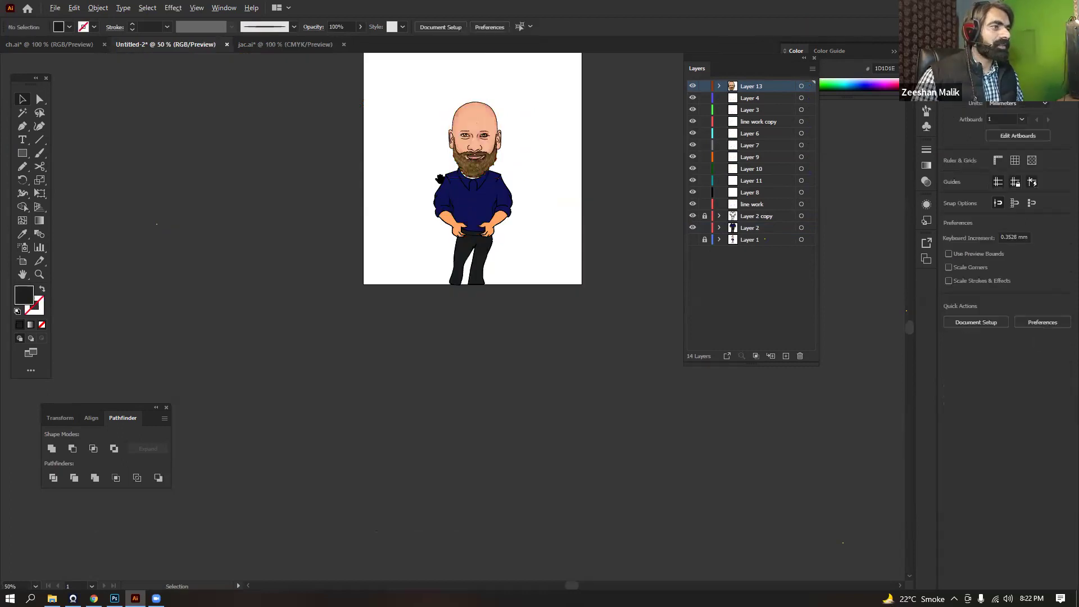
Nudge the head sideways so the beard sits centred over the collar opening
scroll(535, 152, up, 3)
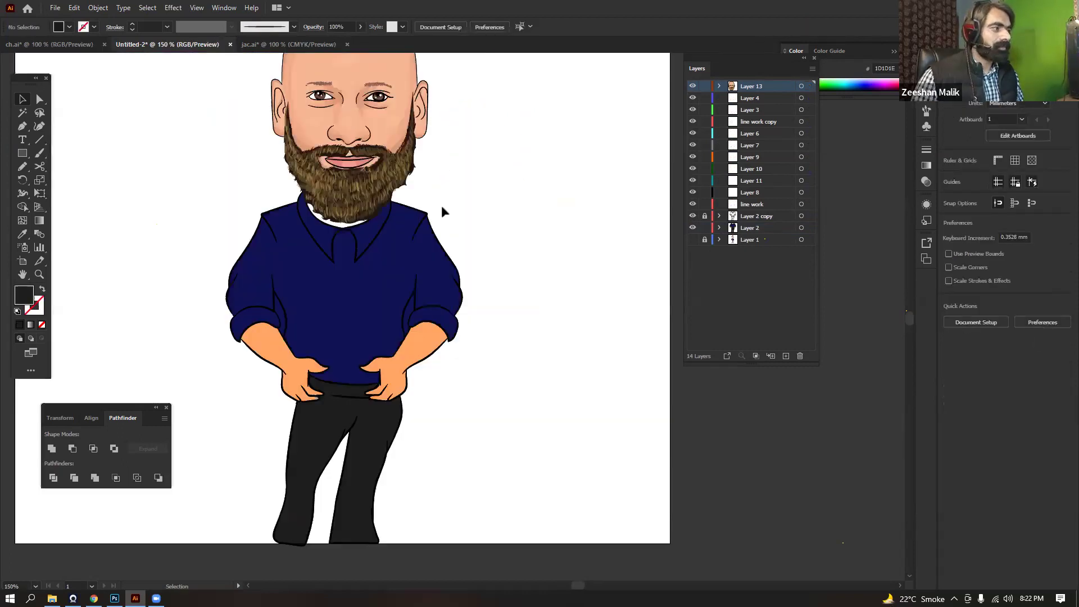
scroll(336, 178, up, 2)
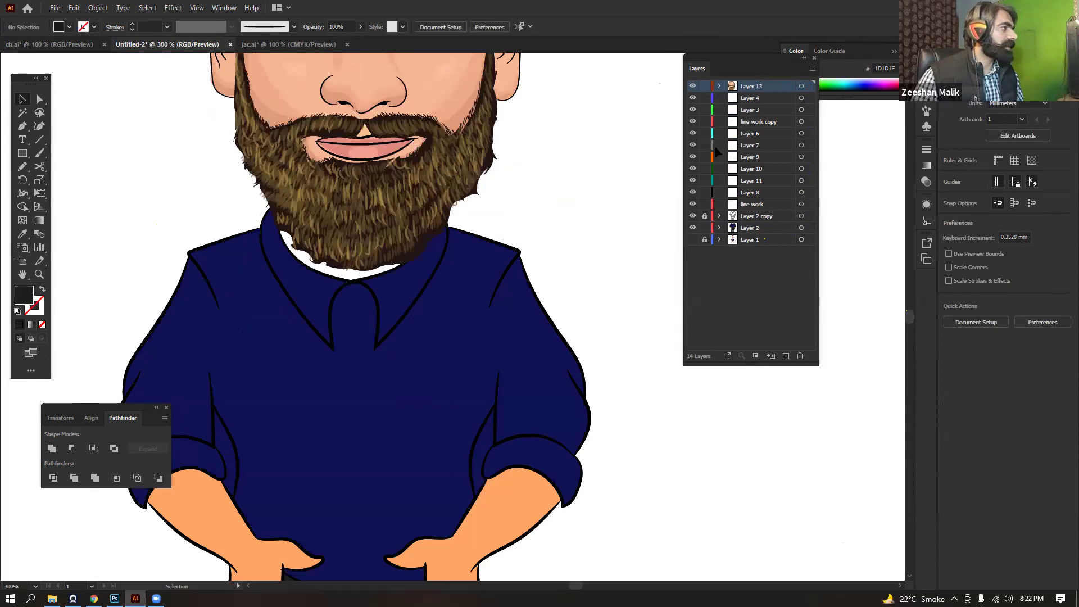
drag(385, 219, 446, 232)
drag(446, 233, 434, 226)
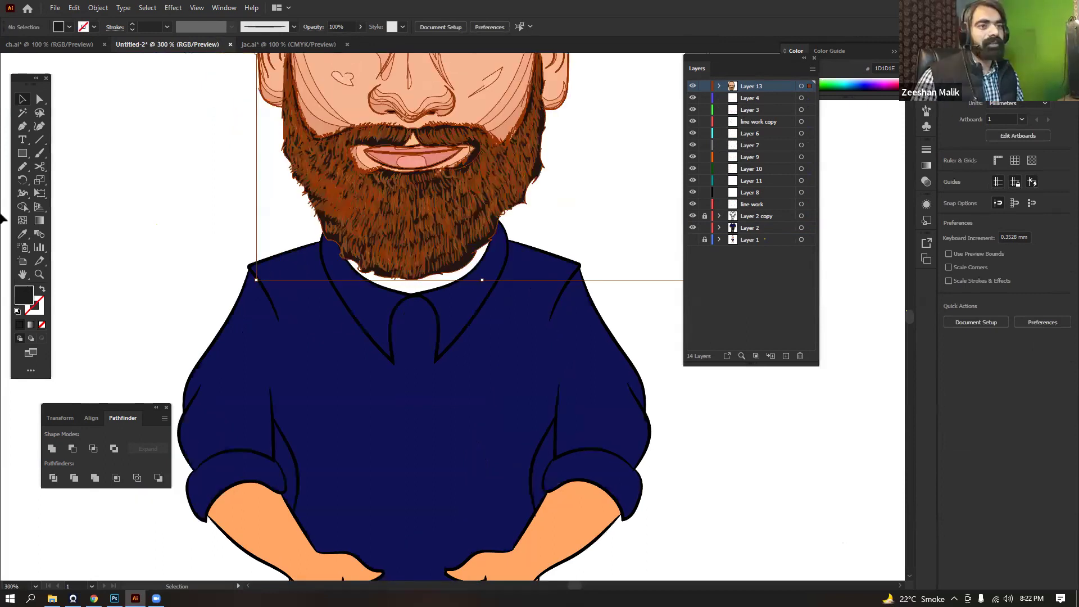
On Layer 4, draw a neck shape about 25 × 18 mm around the collar opening with the Pencil, filled with the face's skin colour
click(750, 98)
scroll(591, 167, up, 2)
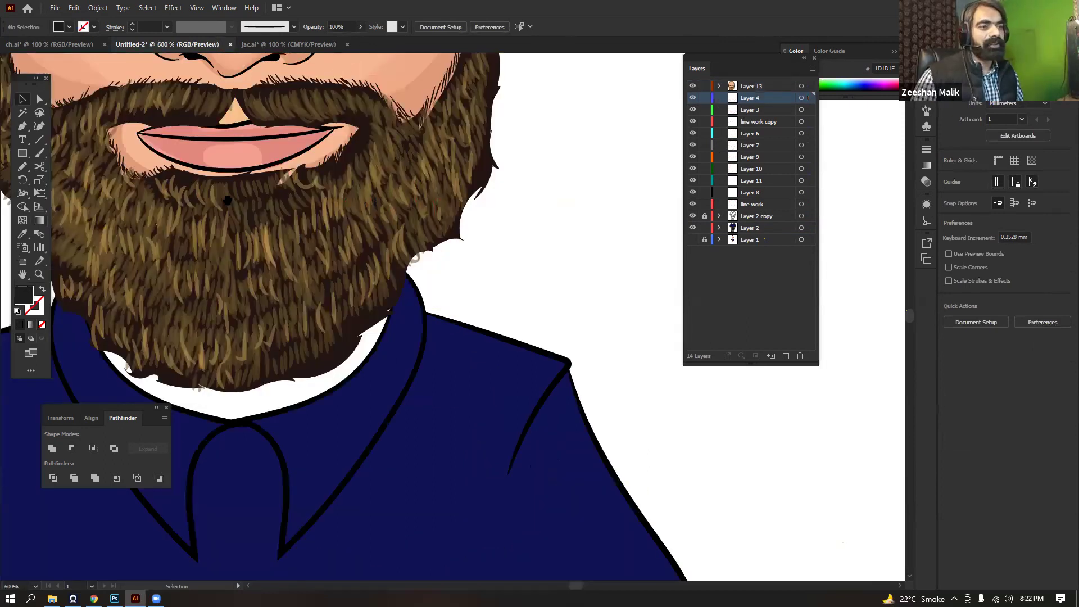
drag(389, 295, 468, 237)
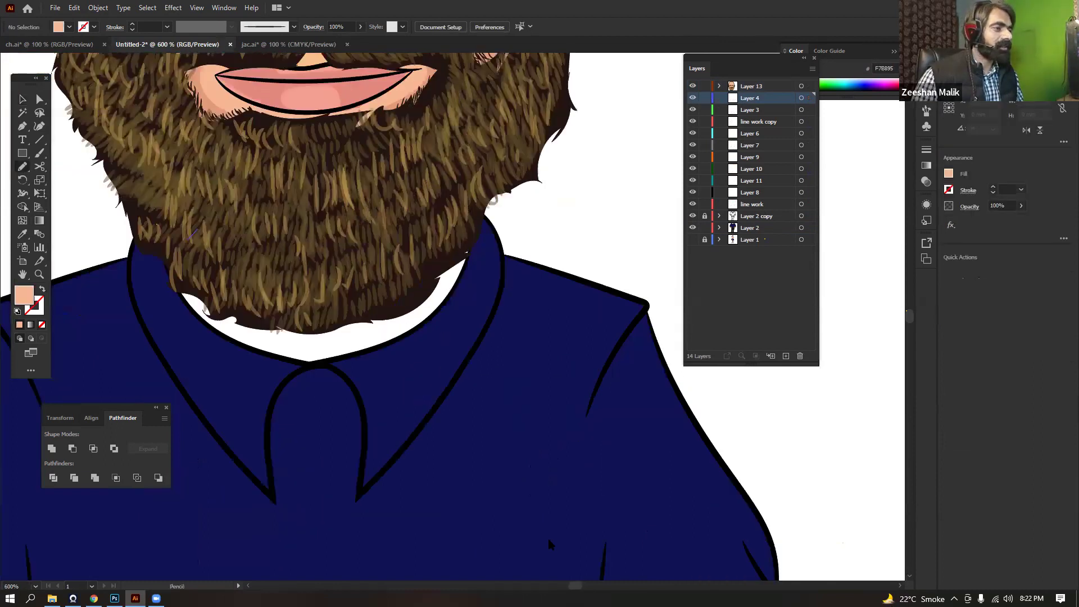
drag(196, 228, 421, 206)
key(v)
Send the neck shape to the back and move Layer 4 directly below Layer 2
right_click(403, 315)
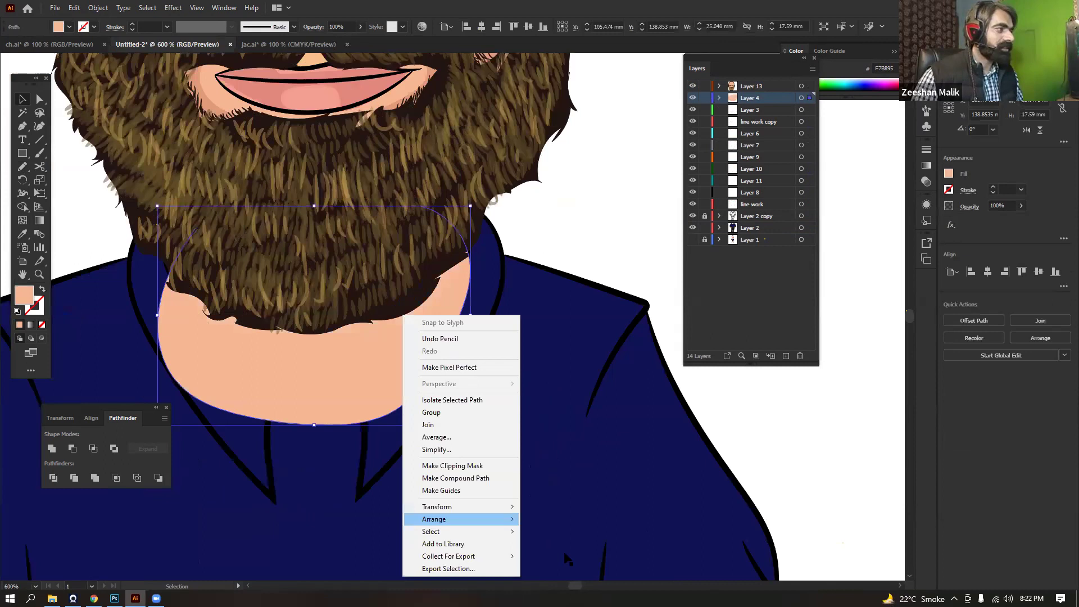
mouse_move(450, 519)
click(564, 553)
drag(751, 100, 757, 228)
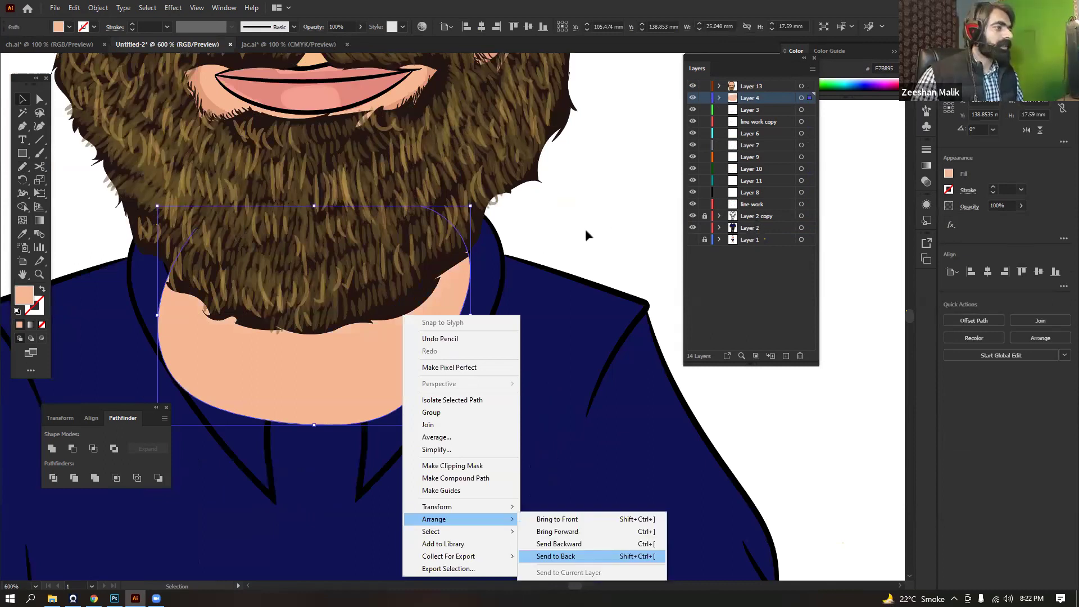
scroll(508, 272, down, 4)
scroll(518, 271, up, 1)
Refill both forearms and hands on Layer 2 with the head's skin colour using the Eyedropper
click(518, 271)
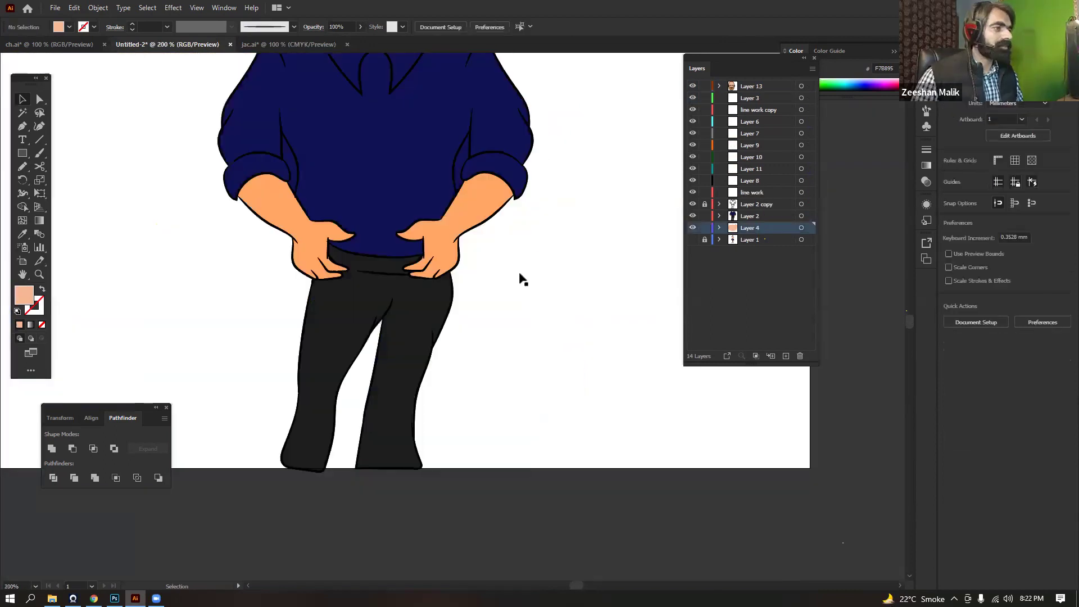
drag(301, 220, 345, 300)
click(345, 299)
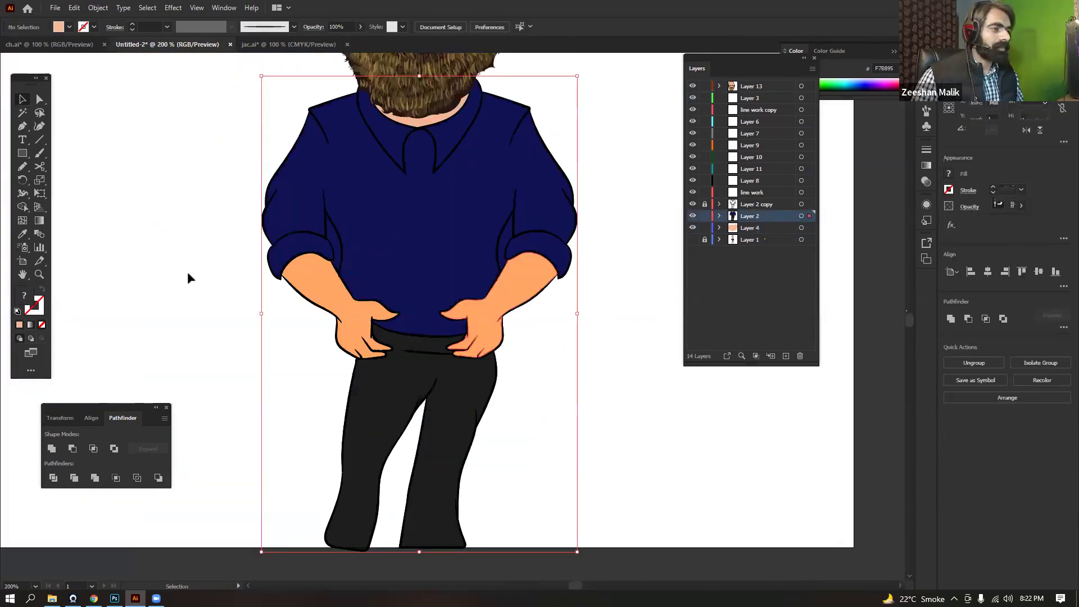
click(26, 235)
drag(339, 111, 339, 143)
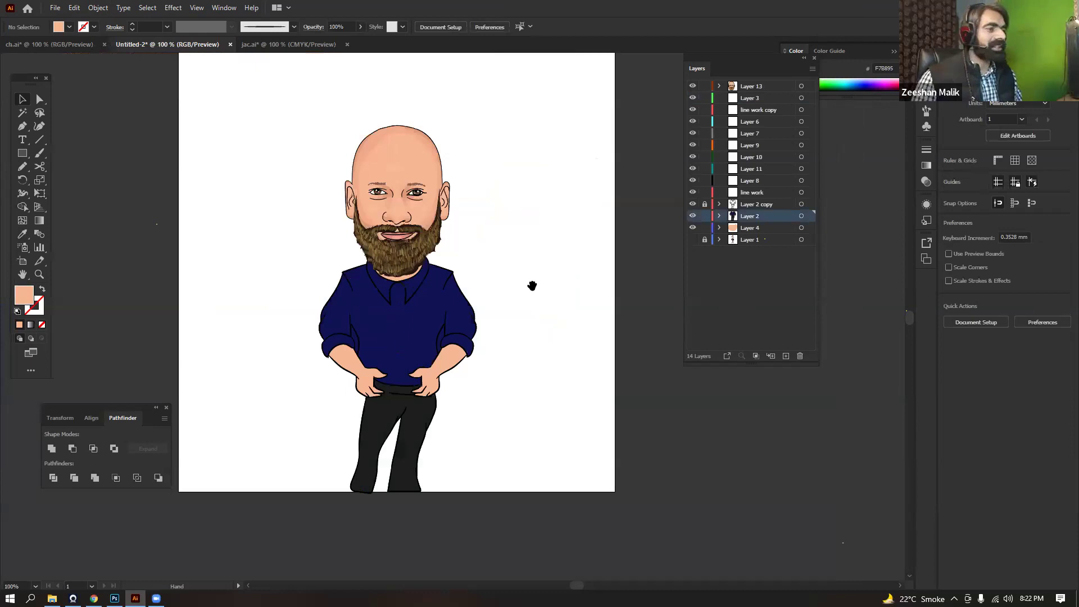
drag(531, 286, 523, 318)
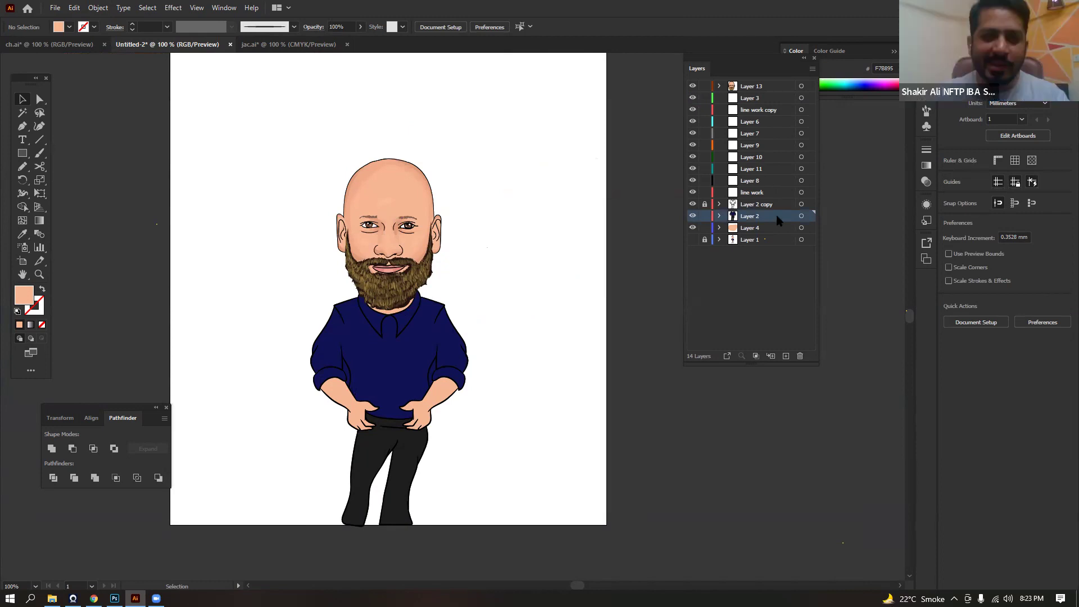
Delete the empty layers Layer 3, line work copy, Layer 6, Layer 7, Layer 9, Layer 10 and Layer 11
click(800, 357)
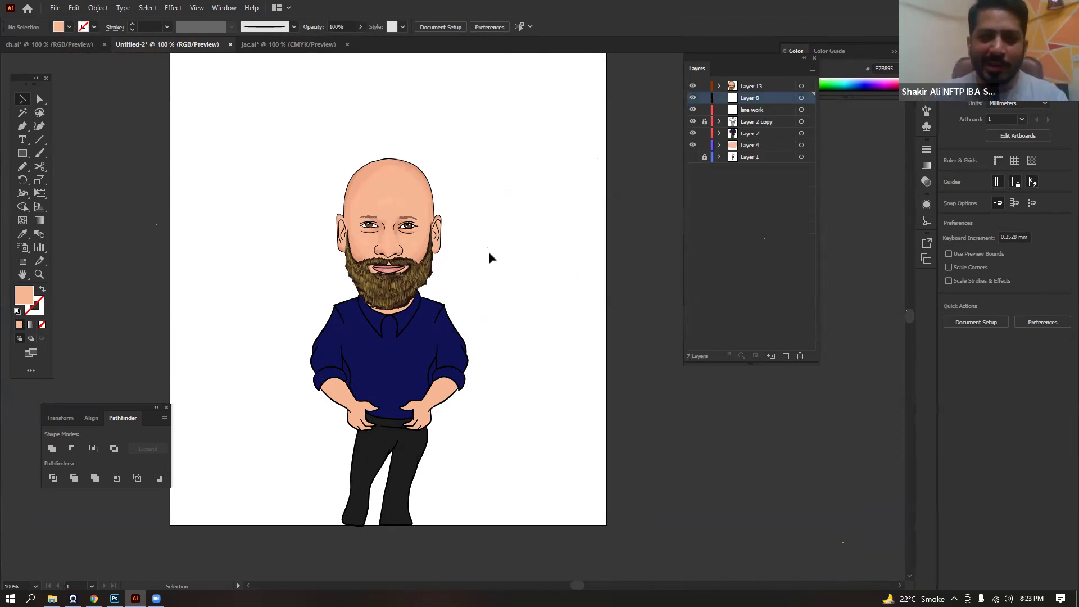
scroll(538, 288, up, 1)
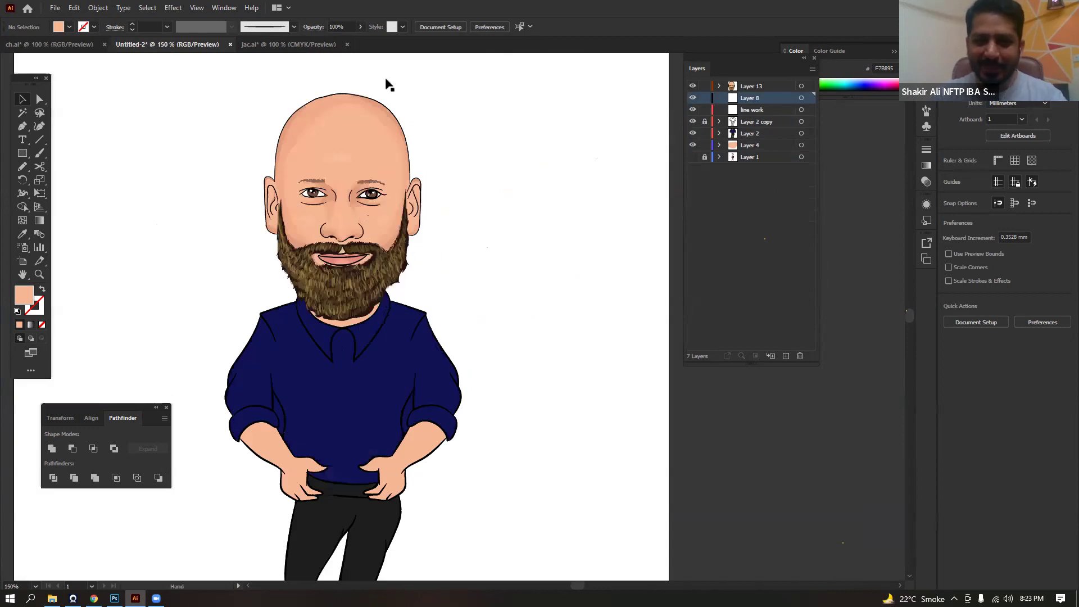
drag(386, 85, 425, 34)
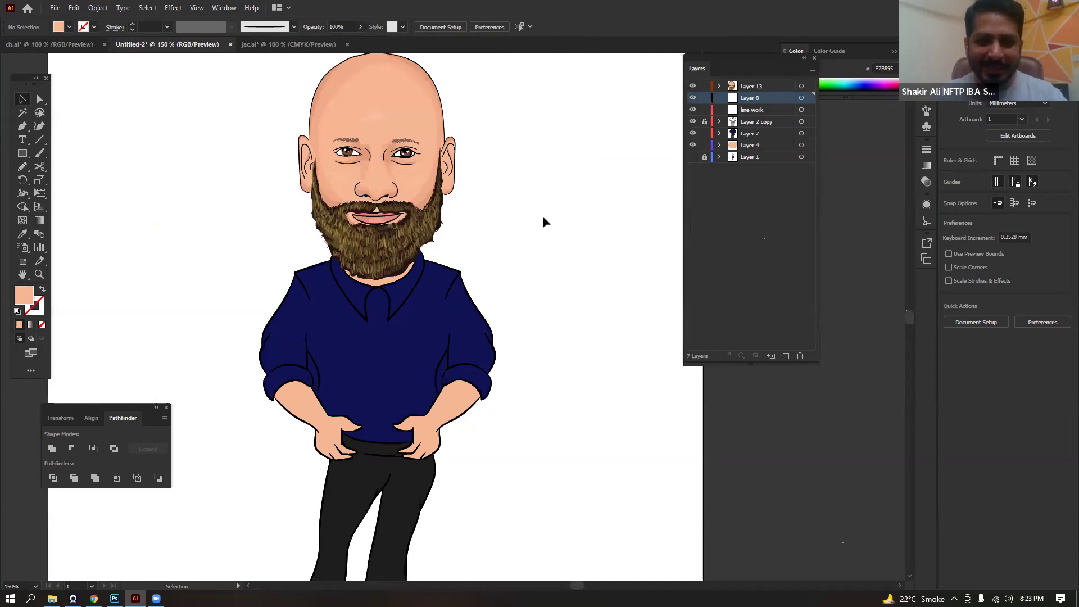
key(ctrl+minus)
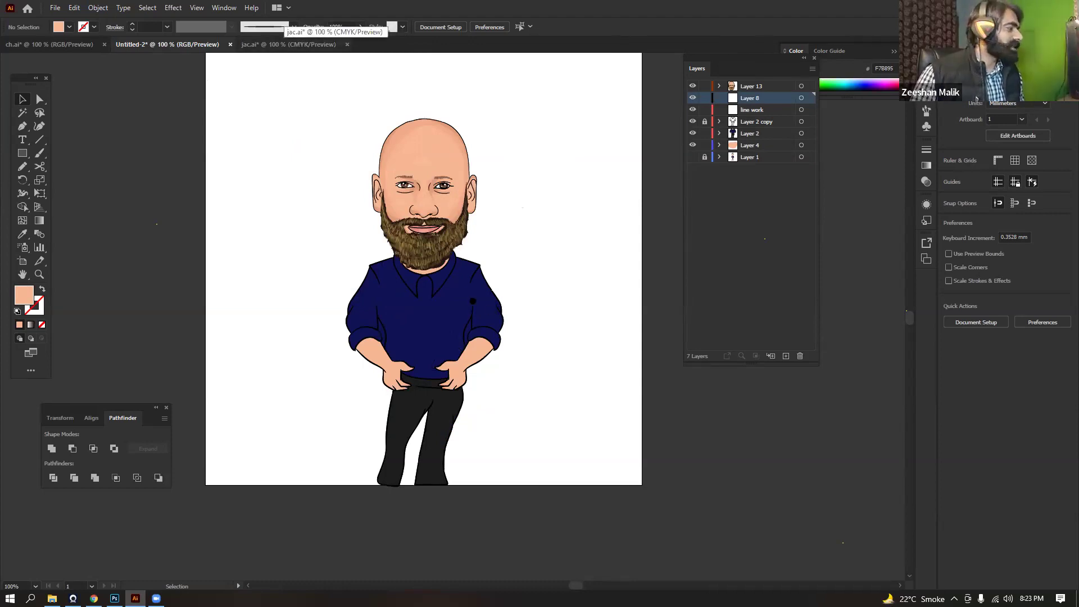
drag(436, 161, 442, 160)
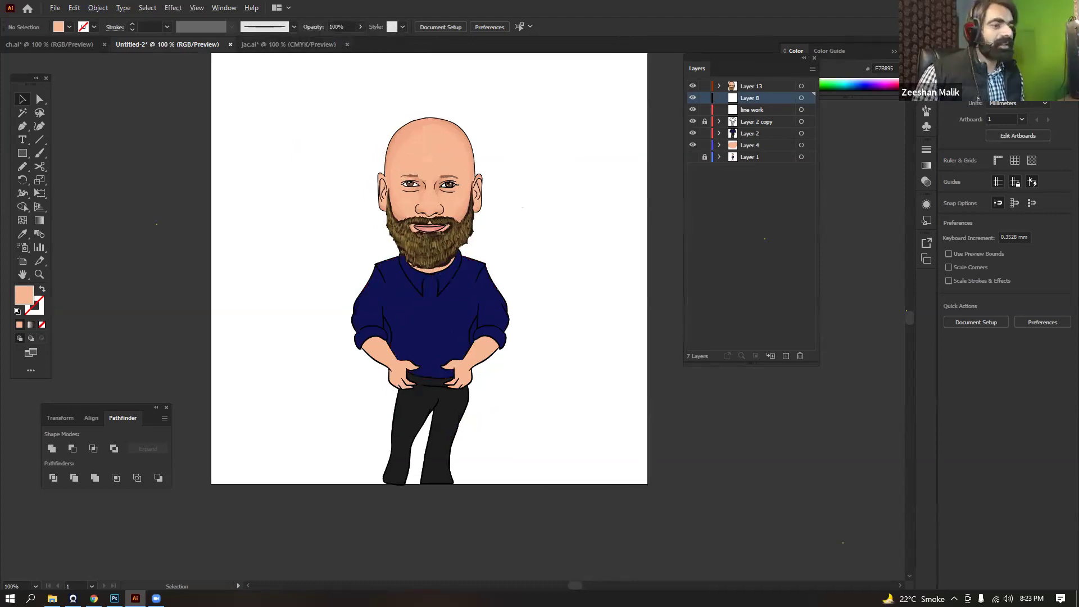
Switch to Photoshop and bring up the costume figure sketch in Untitled-1
key(ctrl+Tab)
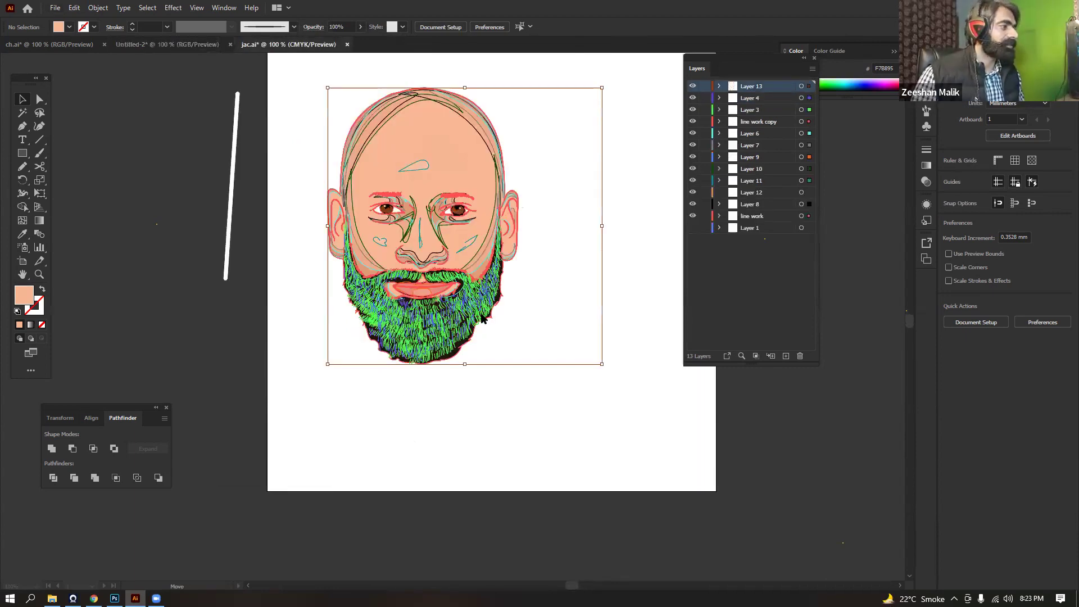
key(alt+Tab)
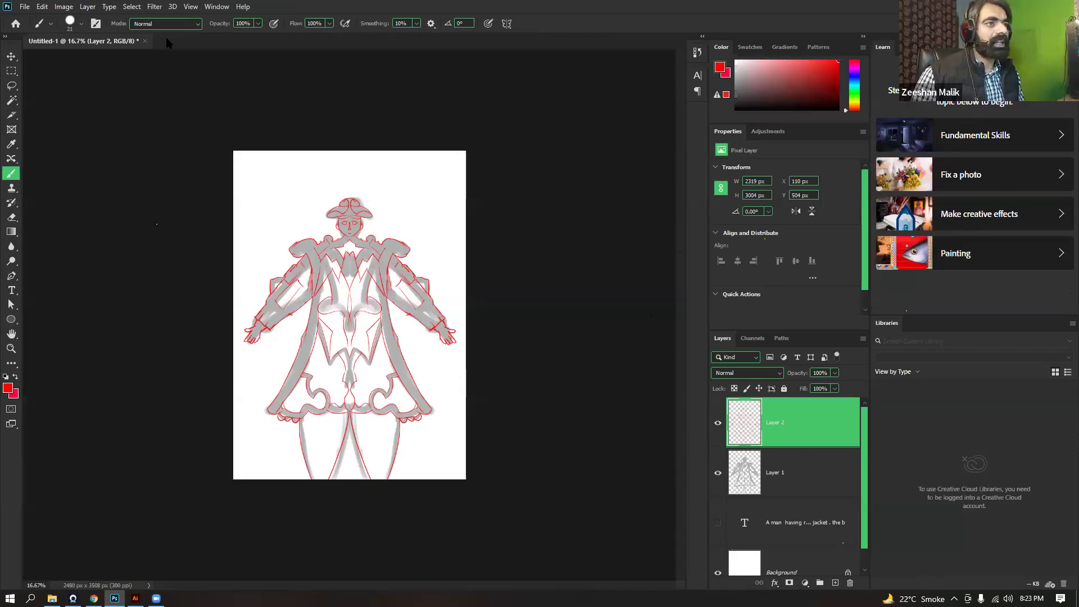
Place the coloured figure of ch.ai in Illustrator side by side with the Photoshop costume sketch and compare them
key(super+Right)
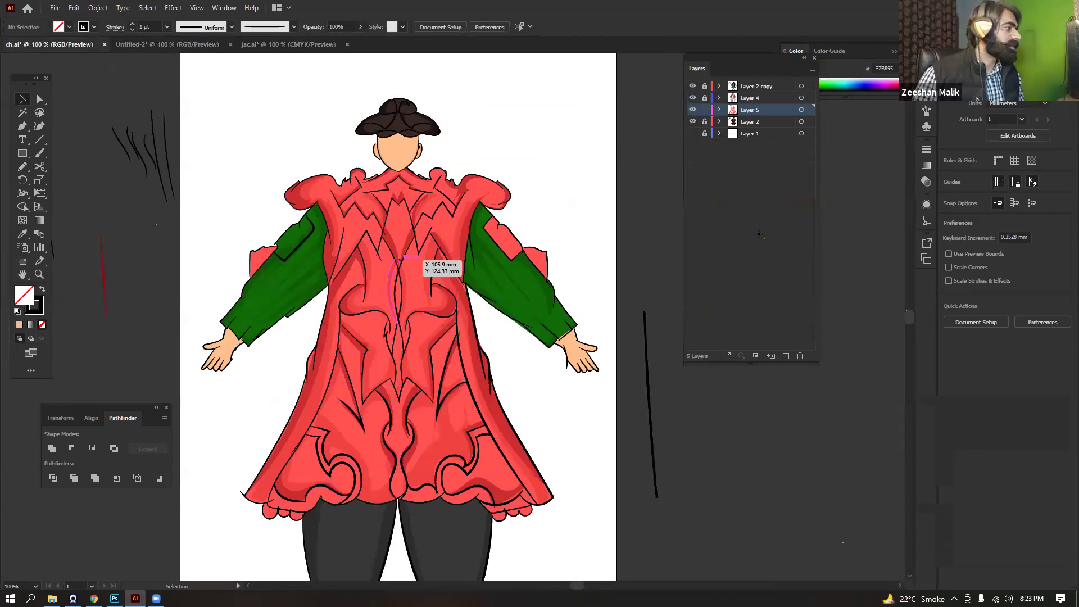
key(super+Left)
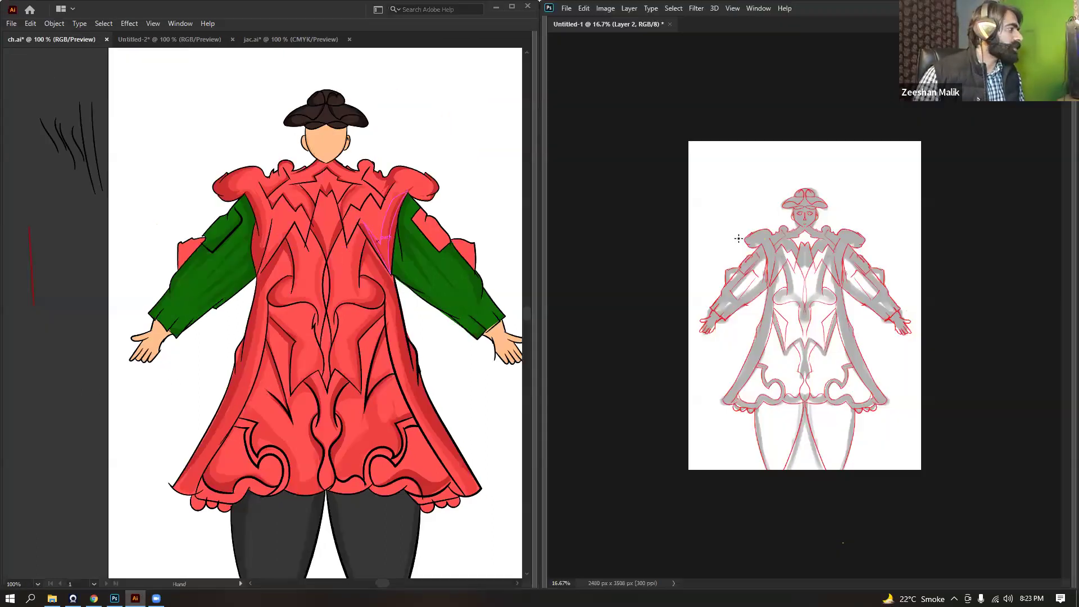
scroll(749, 254, up, 2)
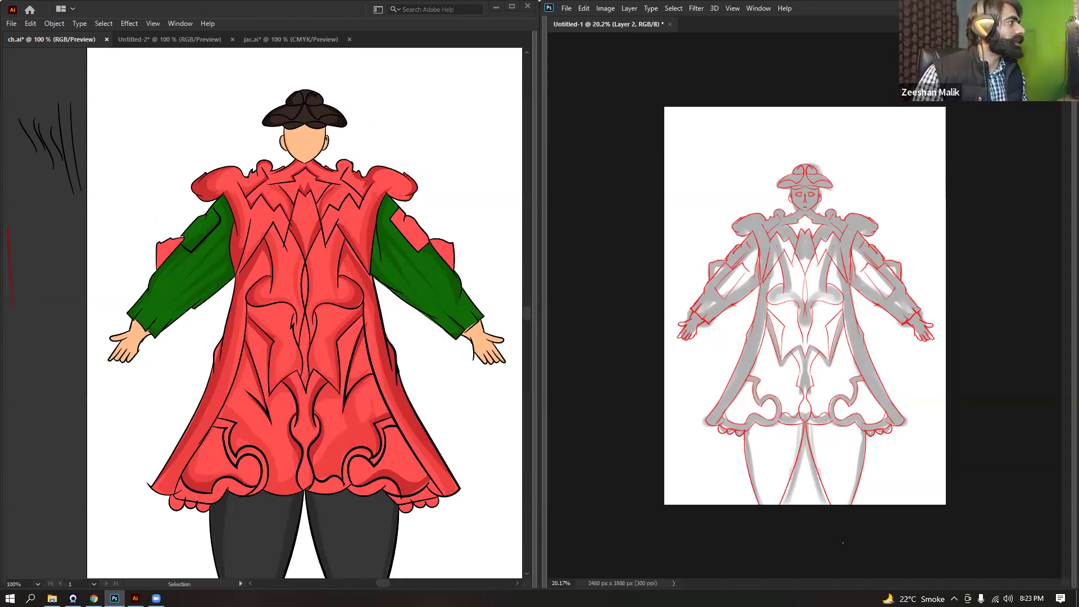
Restore the Photoshop and Illustrator windows to full screen and show the whole coloured figure in ch.ai
click(1041, 8)
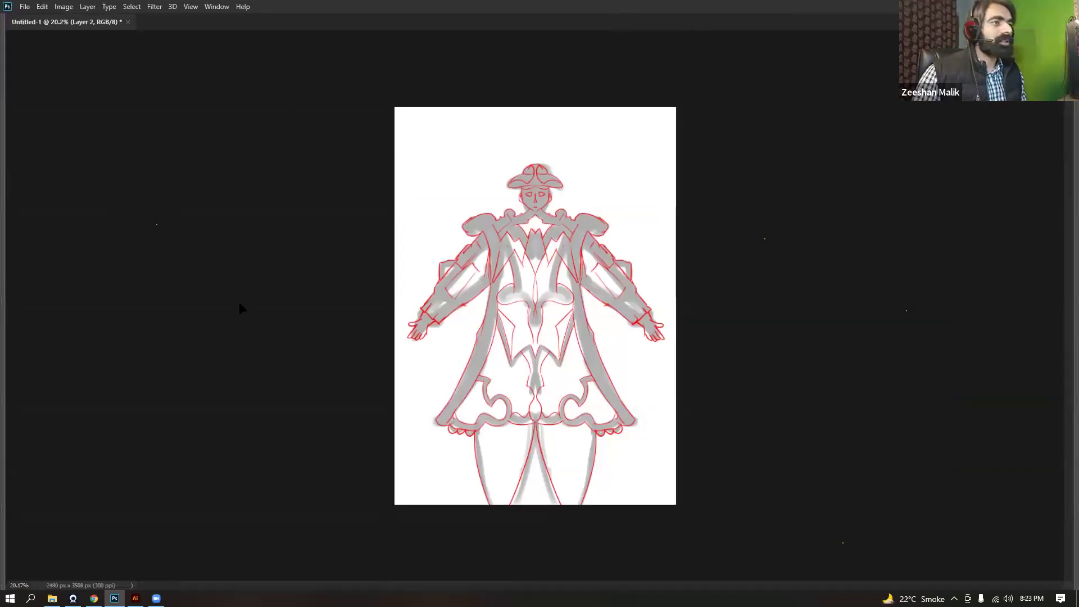
key(Tab)
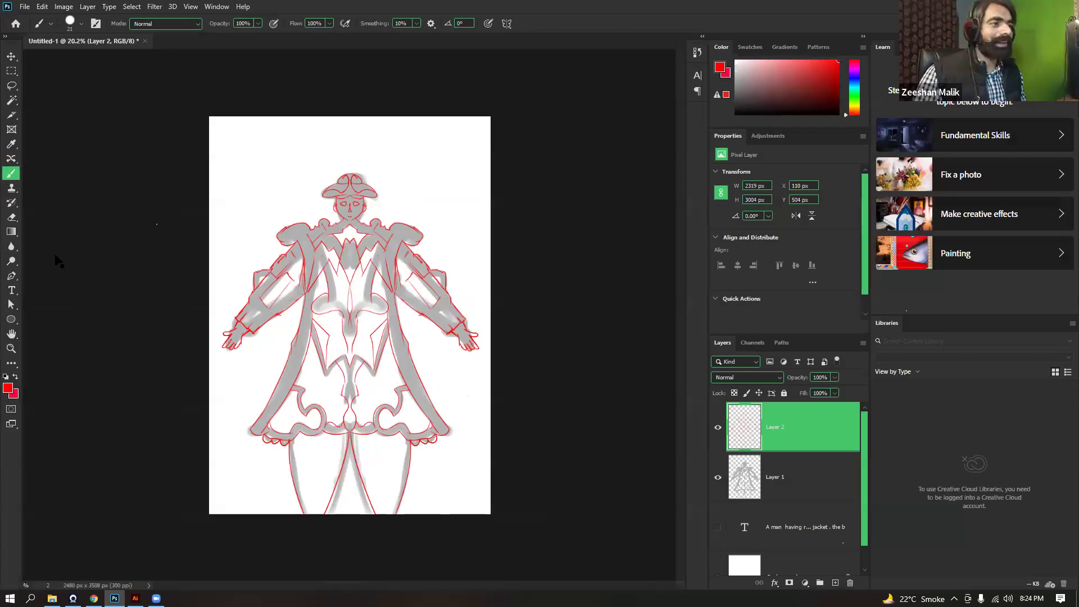
key(alt+Tab)
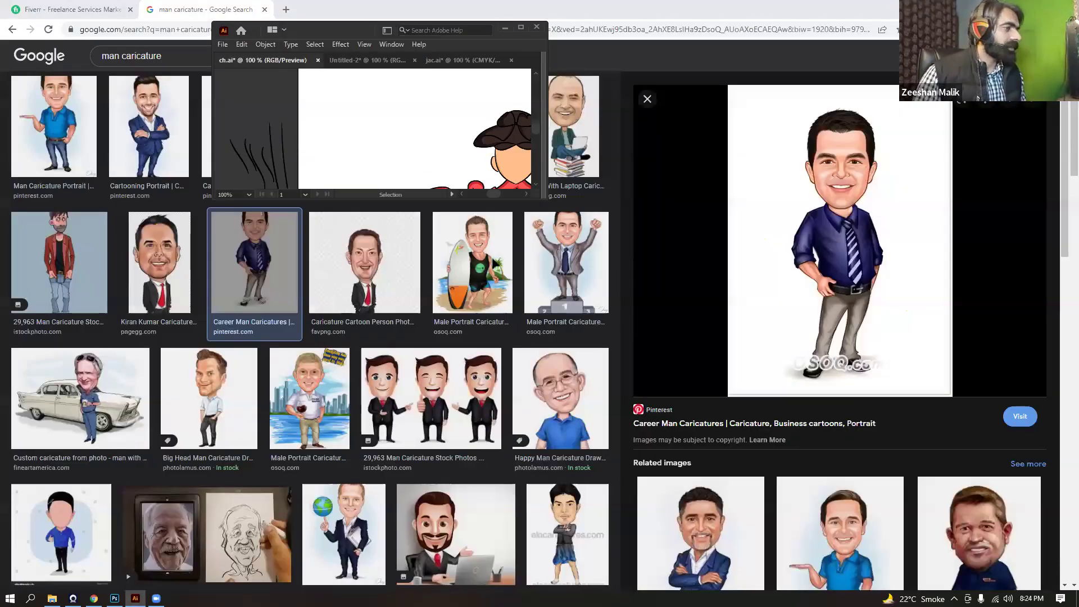
click(521, 27)
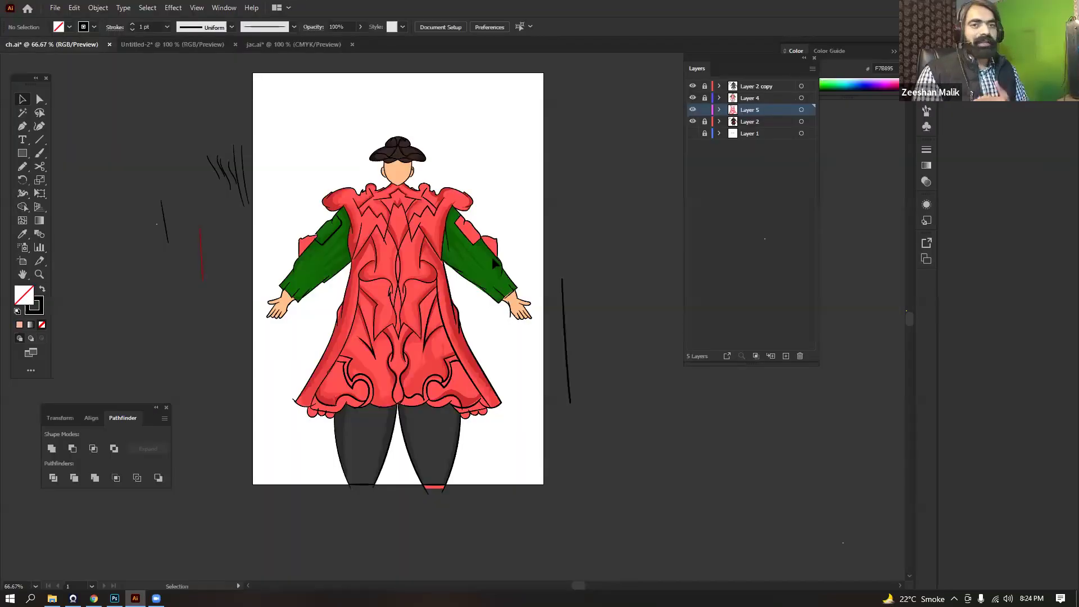
scroll(492, 259, down, 1)
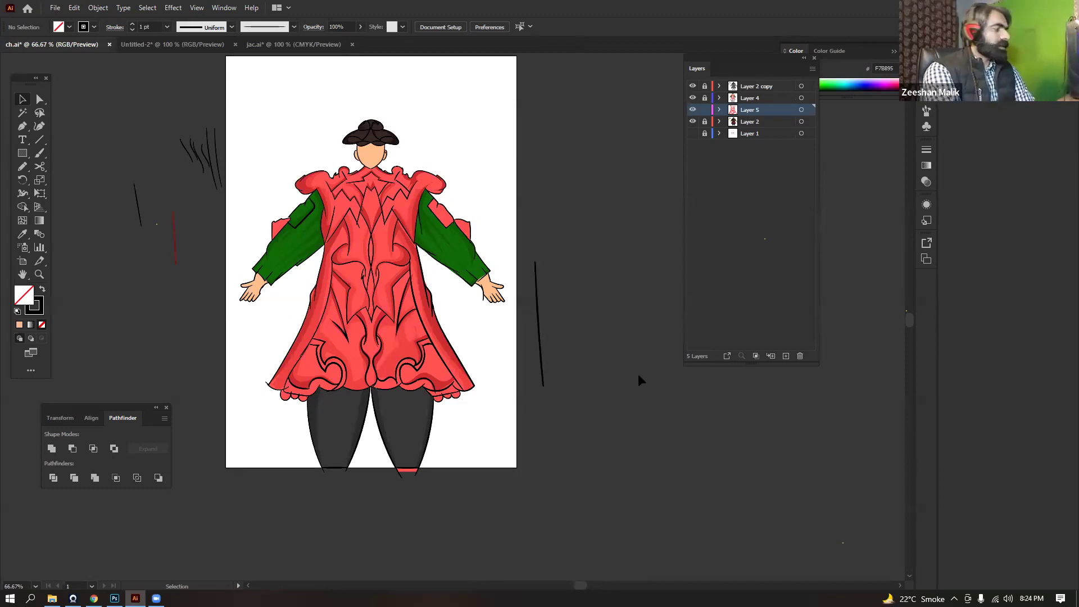
Create a new document and paint a rough closed circle in it with overlapping Paintbrush strokes
click(56, 8)
click(74, 21)
key(Return)
click(39, 153)
drag(345, 182, 357, 353)
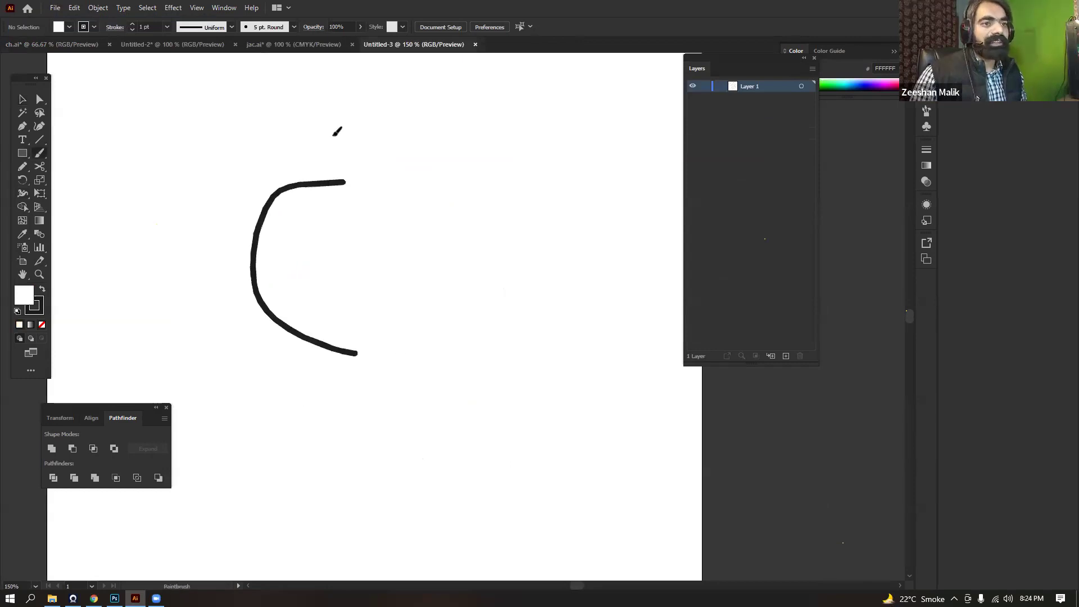
drag(333, 135, 359, 354)
drag(258, 243, 323, 136)
Expand the appearance of the circle's strokes and merge them, and make a locked copy of Layer 1 above it
key(v)
mouse_move(322, 185)
mouse_down()
mouse_move(252, 193)
mouse_move(170, 103)
mouse_up()
click(94, 6)
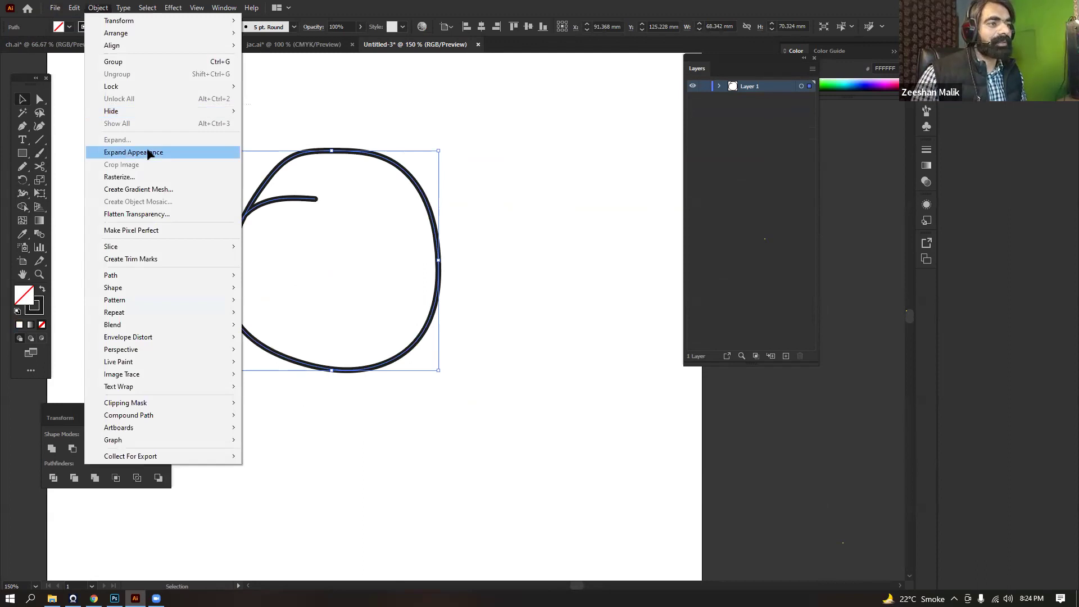
click(149, 154)
click(95, 480)
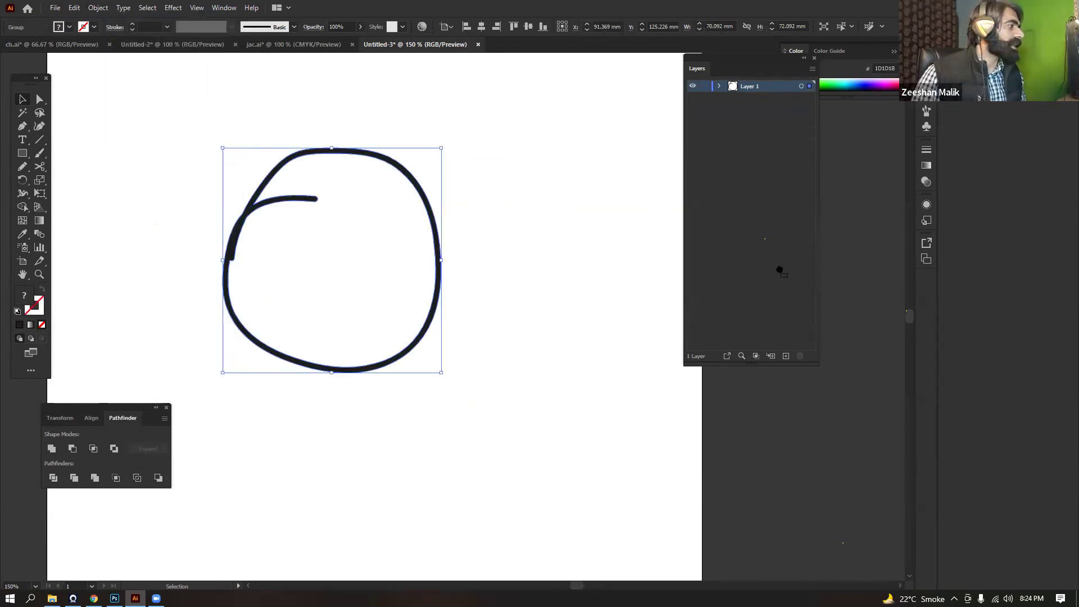
click(785, 356)
drag(785, 359, 786, 357)
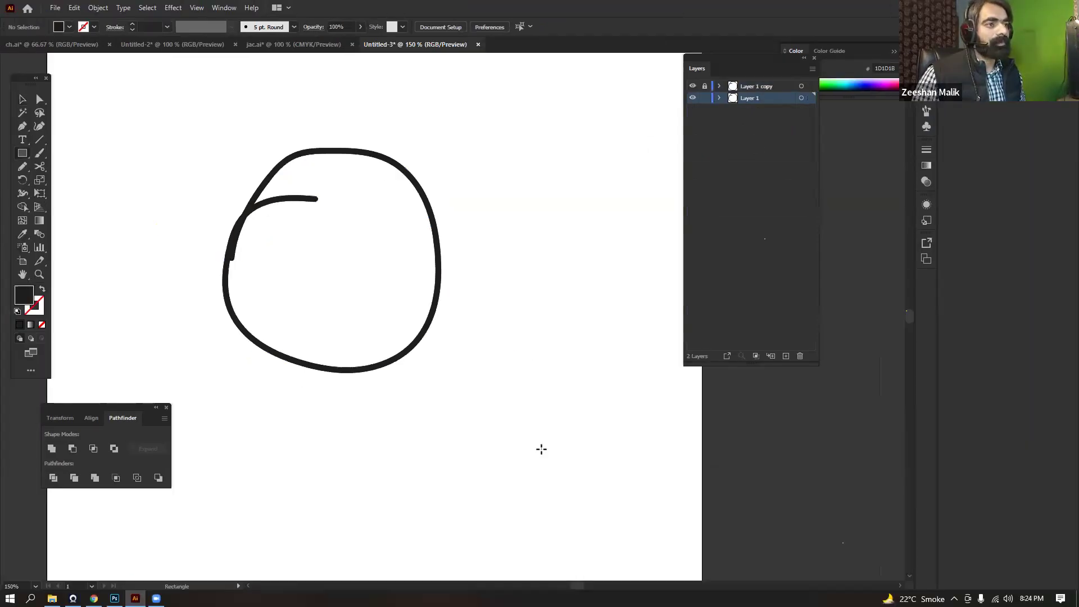
Draw a rectangle about 120 × 111 mm around the circle on Layer 1, filled magenta ED00F4, and send it to the back
mouse_move(167, 105)
mouse_down()
mouse_move(513, 344)
mouse_move(540, 451)
mouse_up()
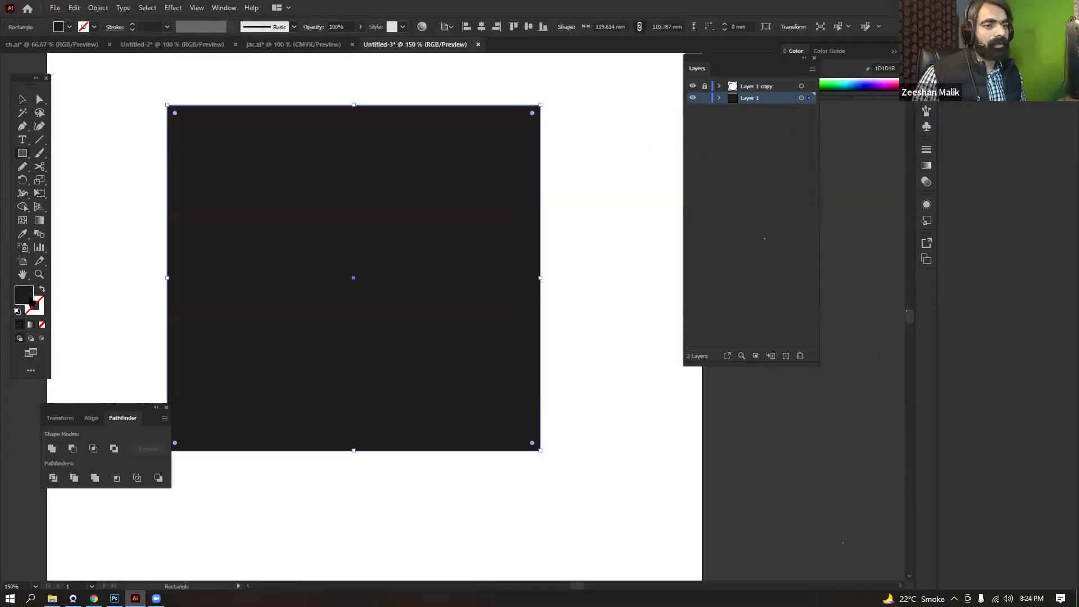
double_click(28, 298)
click(528, 144)
click(512, 122)
click(630, 124)
key(v)
right_click(490, 222)
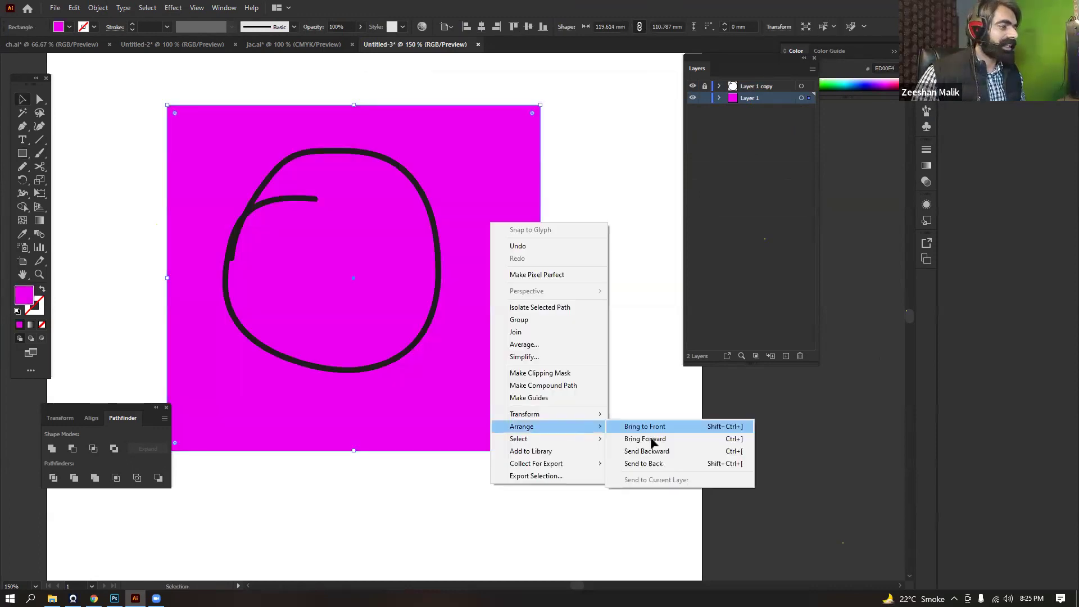
click(646, 465)
Merge the rectangle with the circle outline and delete the magenta area outside the circle in isolation mode
drag(133, 89, 415, 486)
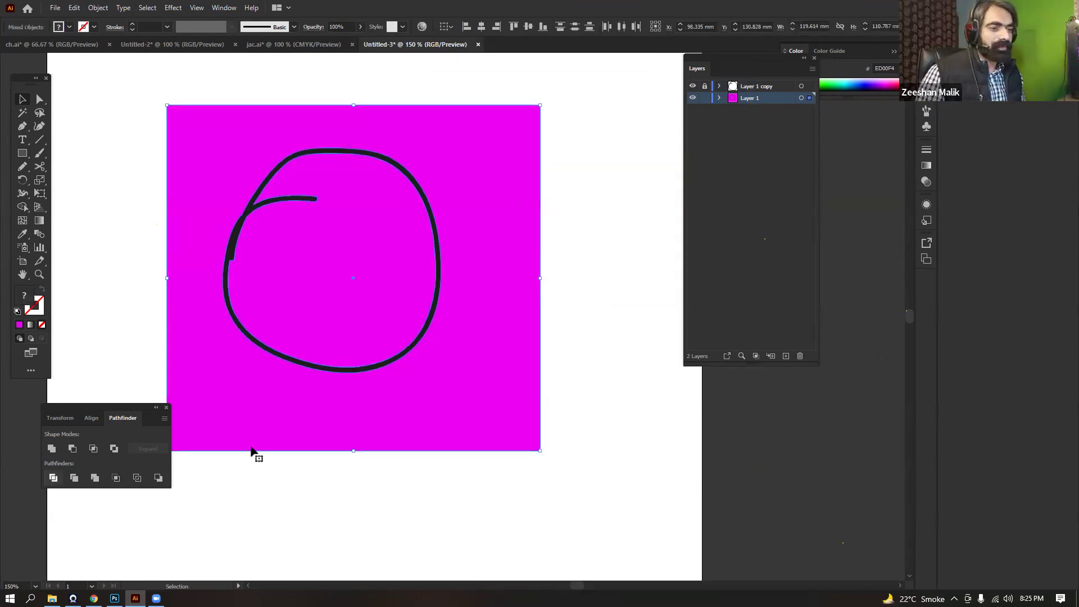
right_click(479, 397)
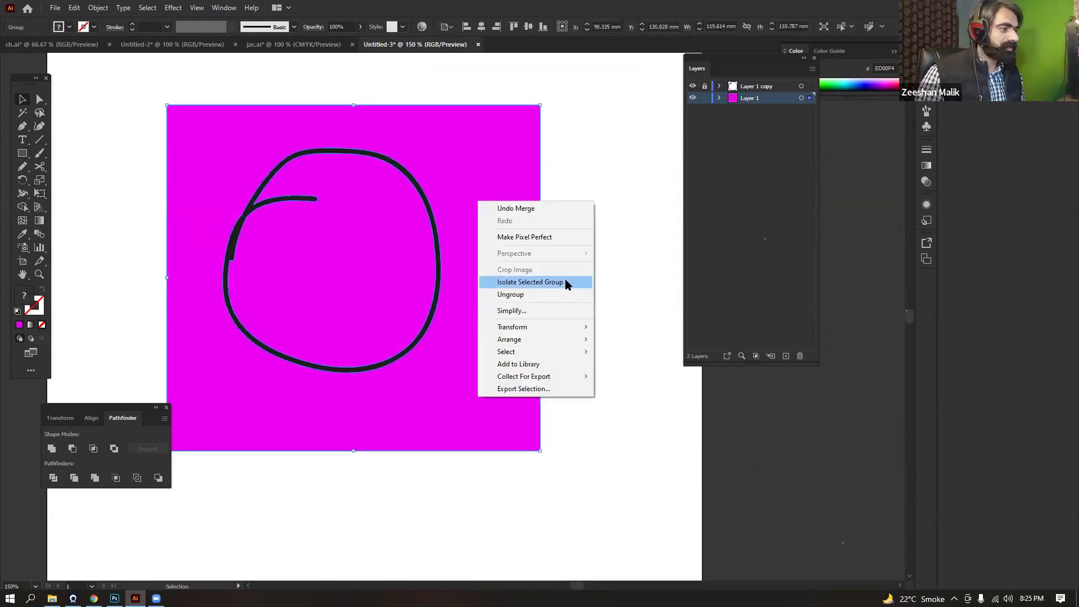
click(567, 285)
click(500, 232)
key(Delete)
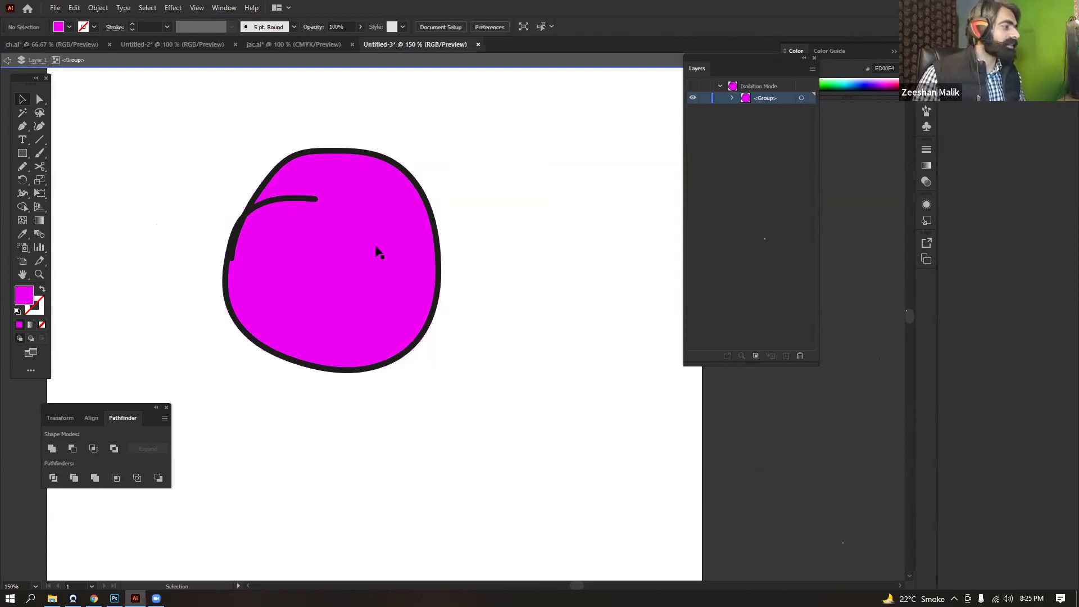
key(Escape)
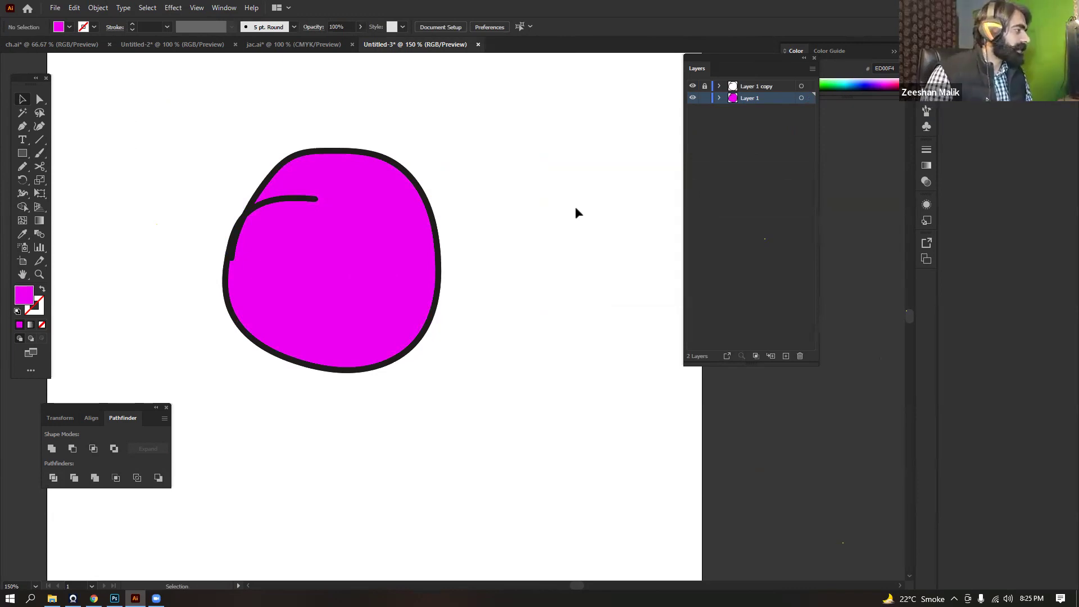
View the filled circle at 100% and return to the ch.ai document by way of jac.ai
key(ctrl+1)
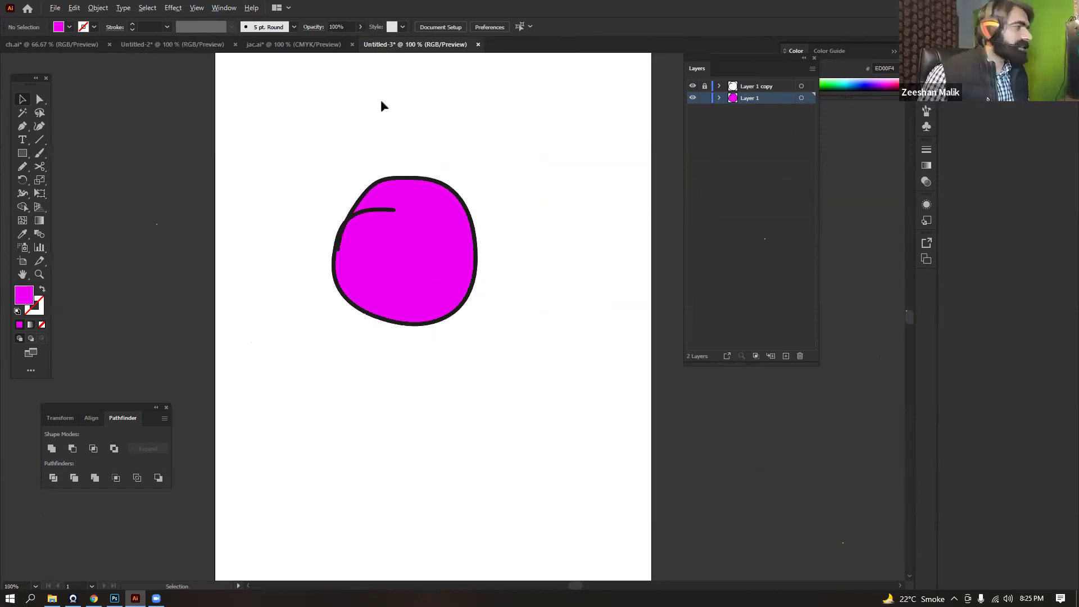
click(299, 45)
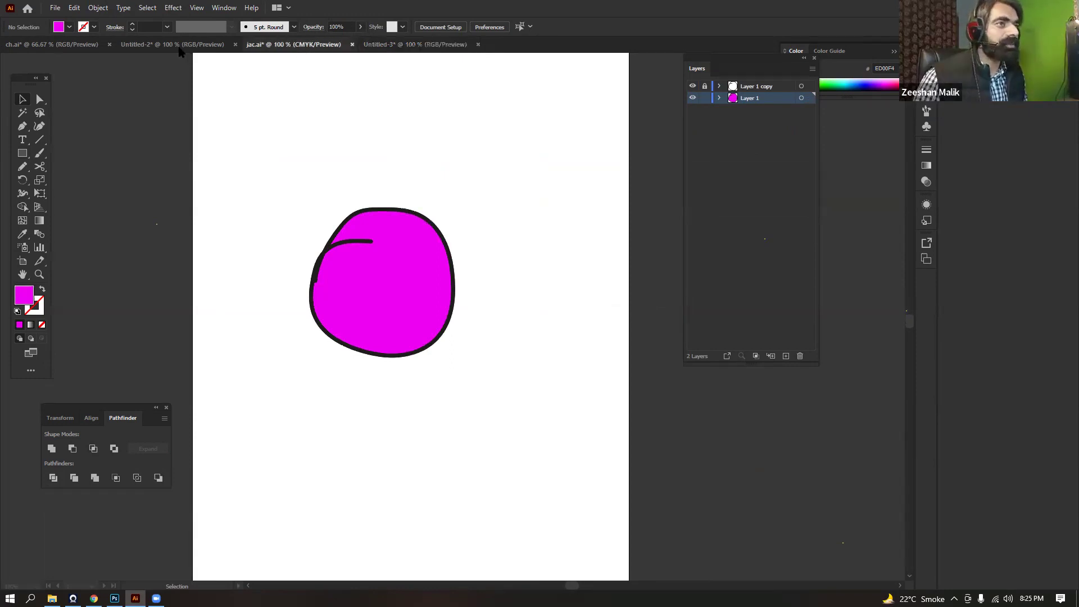
click(93, 47)
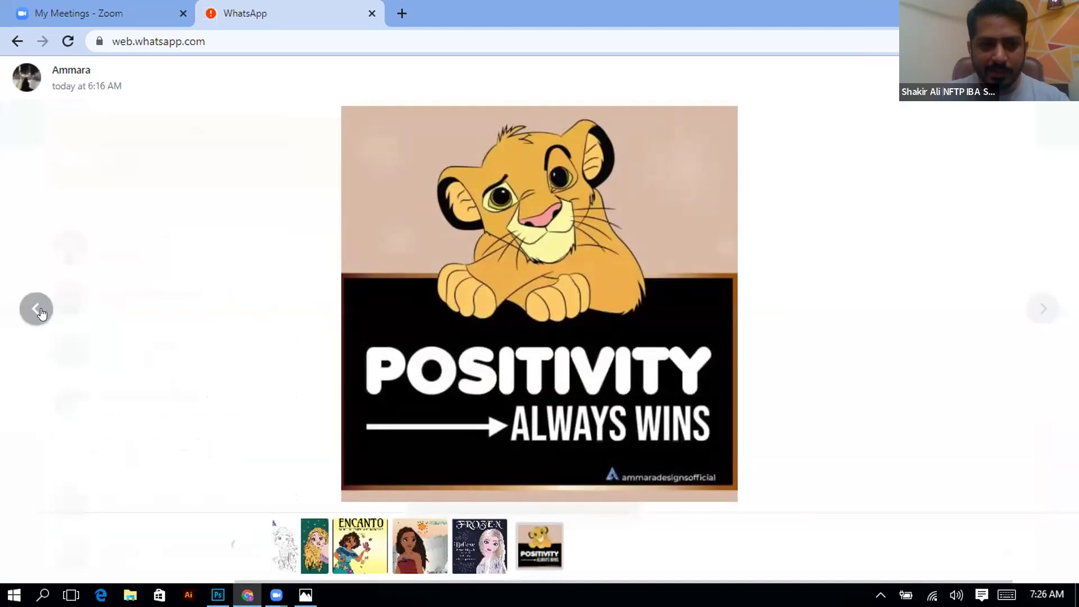
Look through the Frozen, Moana and Encanto illustrations in the WhatsApp image viewer and return to the "Positivity always wins" image
click(36, 313)
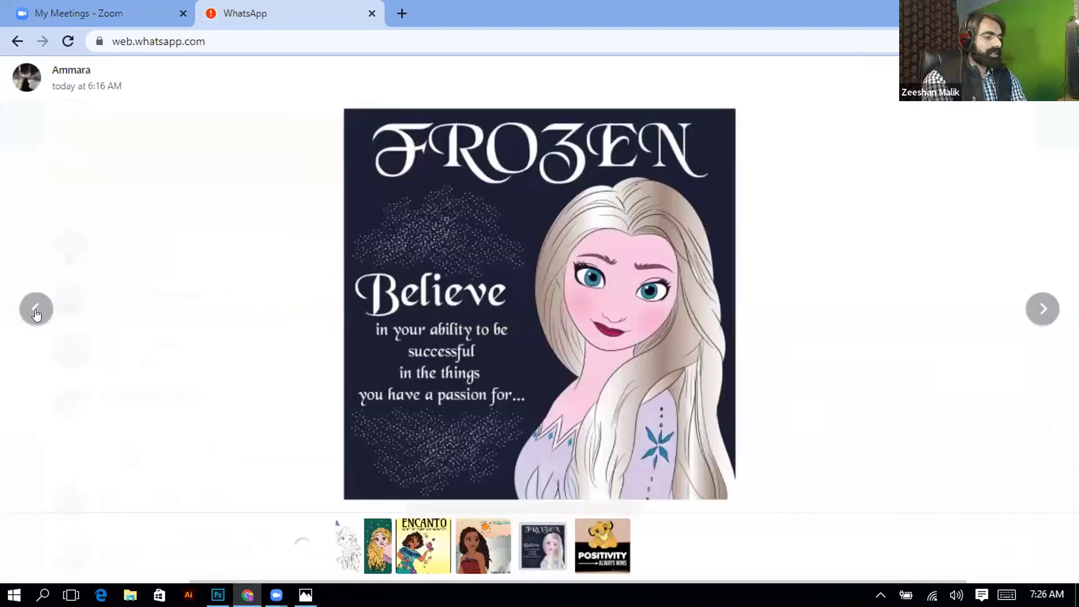
click(36, 313)
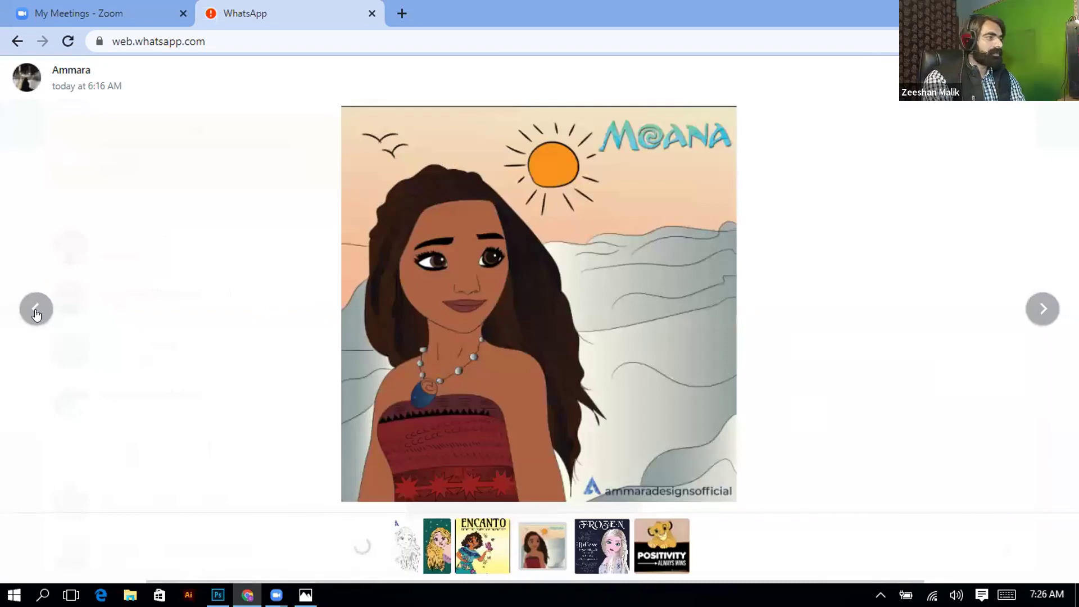
click(50, 314)
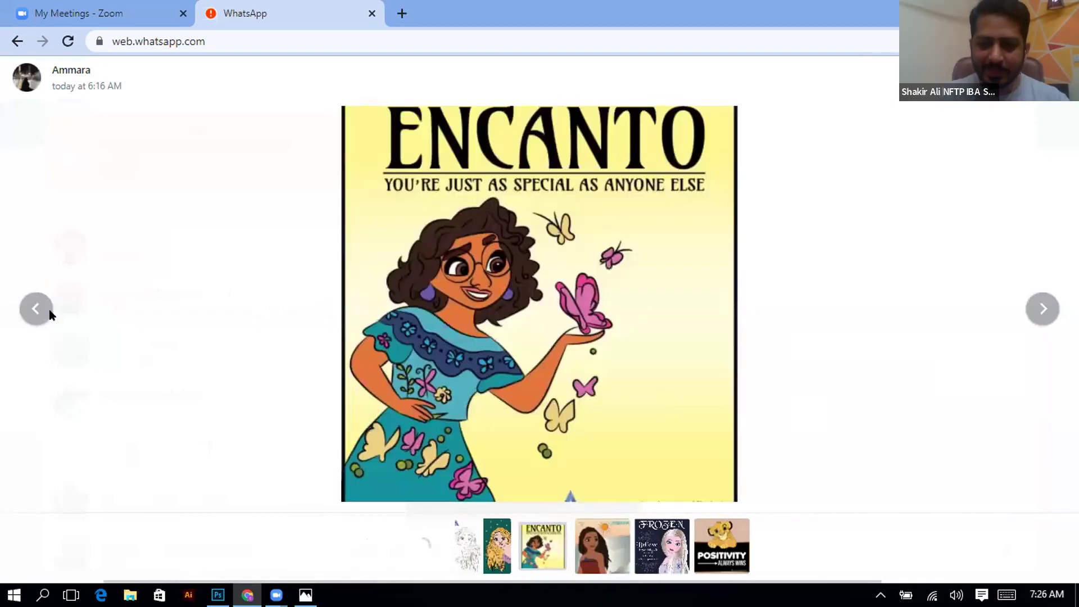
key(Right)
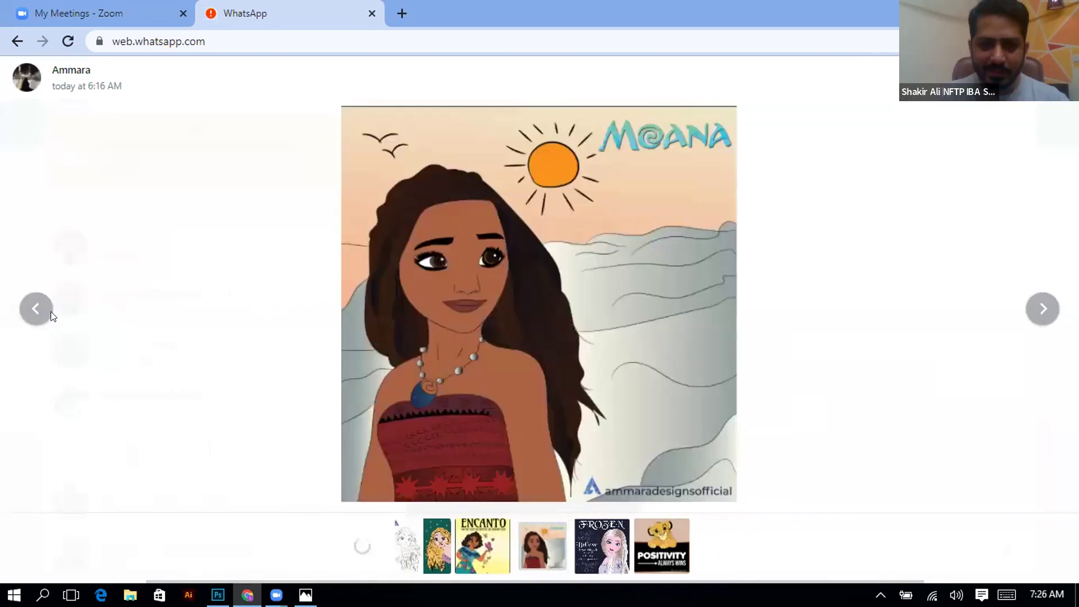
key(Right)
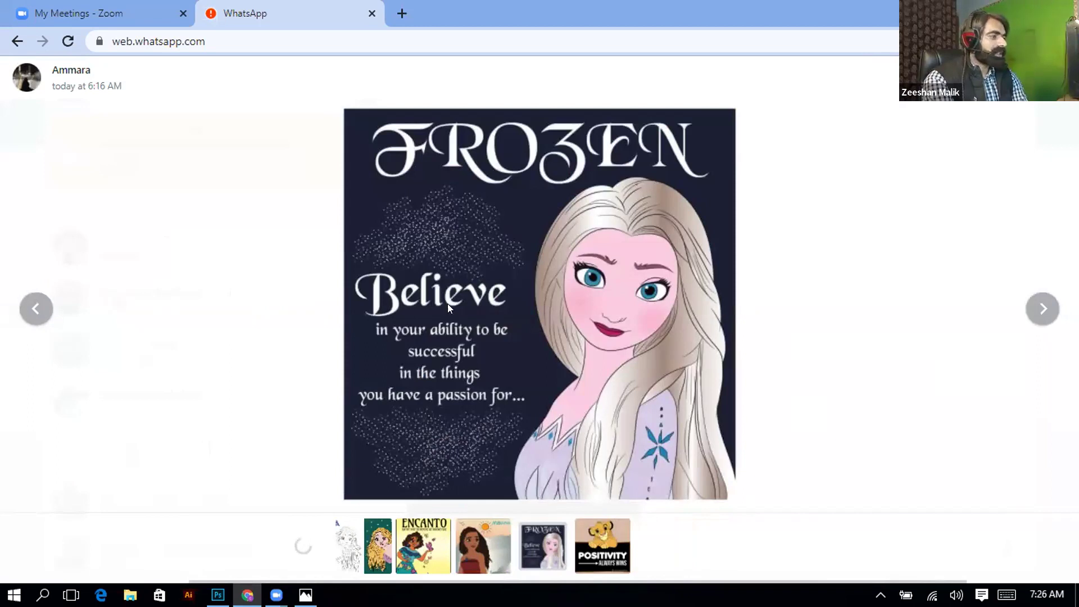
click(55, 324)
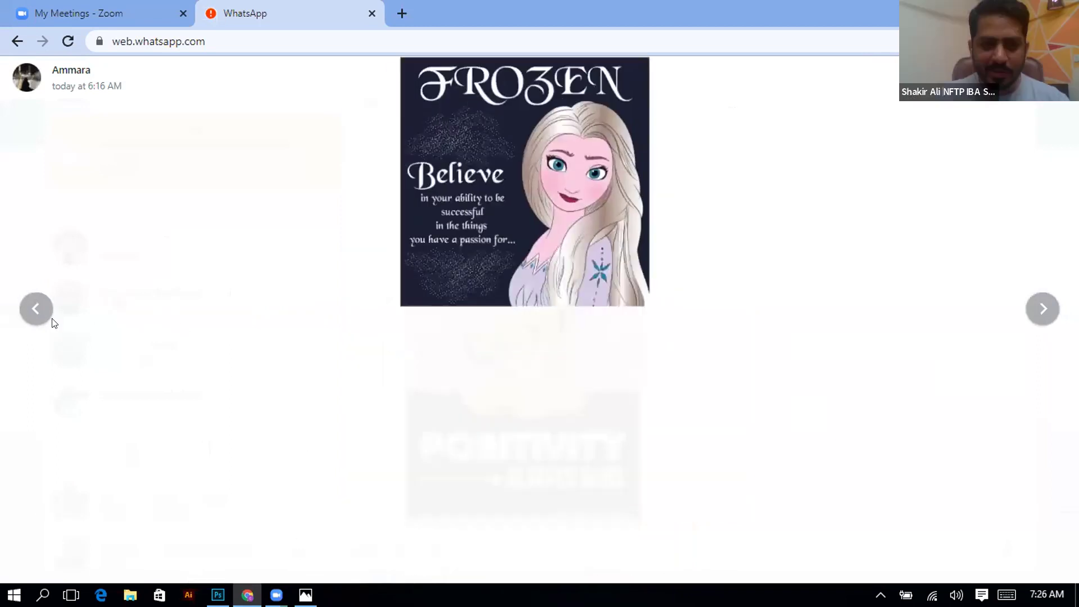
click(540, 346)
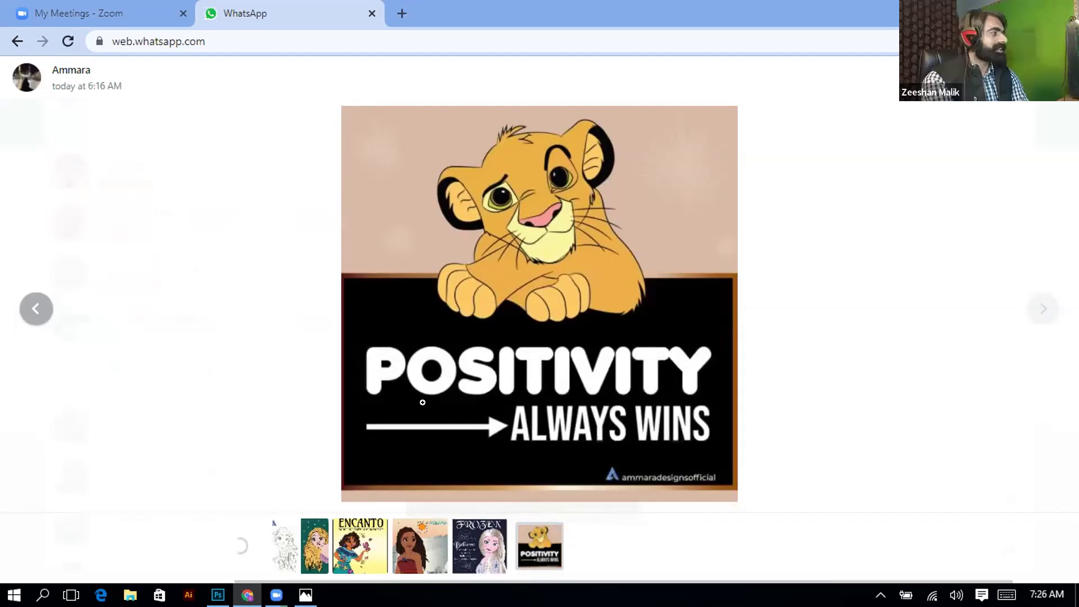
Open the Encanto illustration and examine the character's line work and flat colours enlarged
click(360, 537)
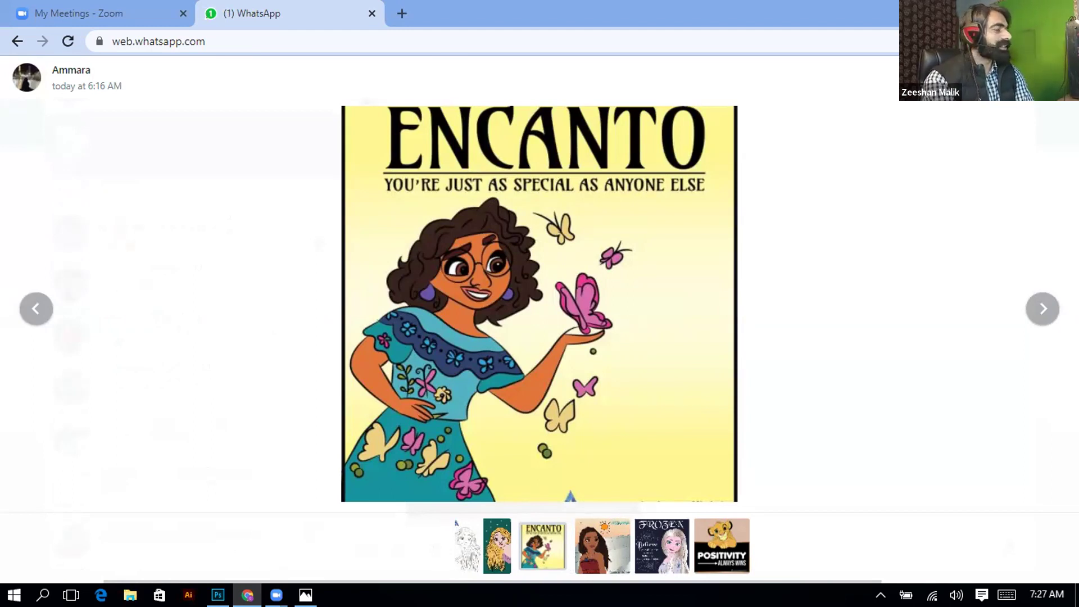
click(499, 359)
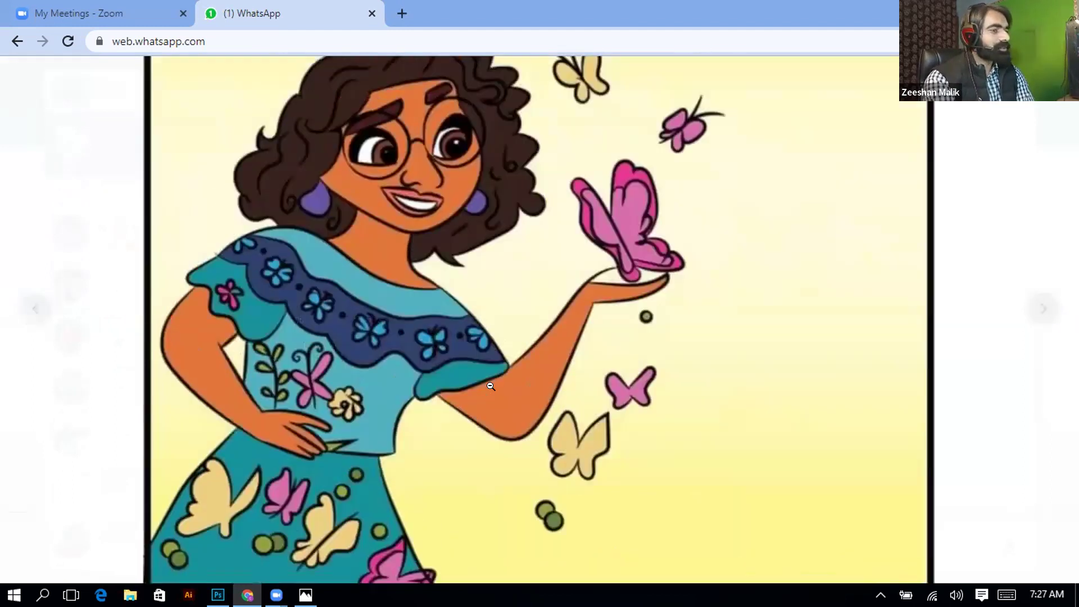
click(490, 396)
click(490, 396)
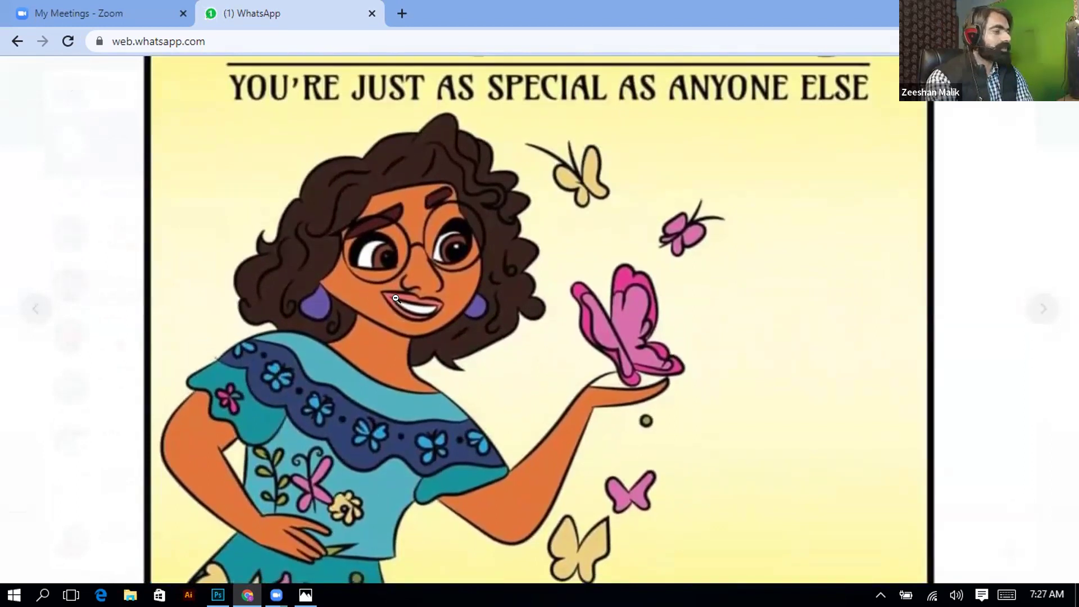
click(396, 298)
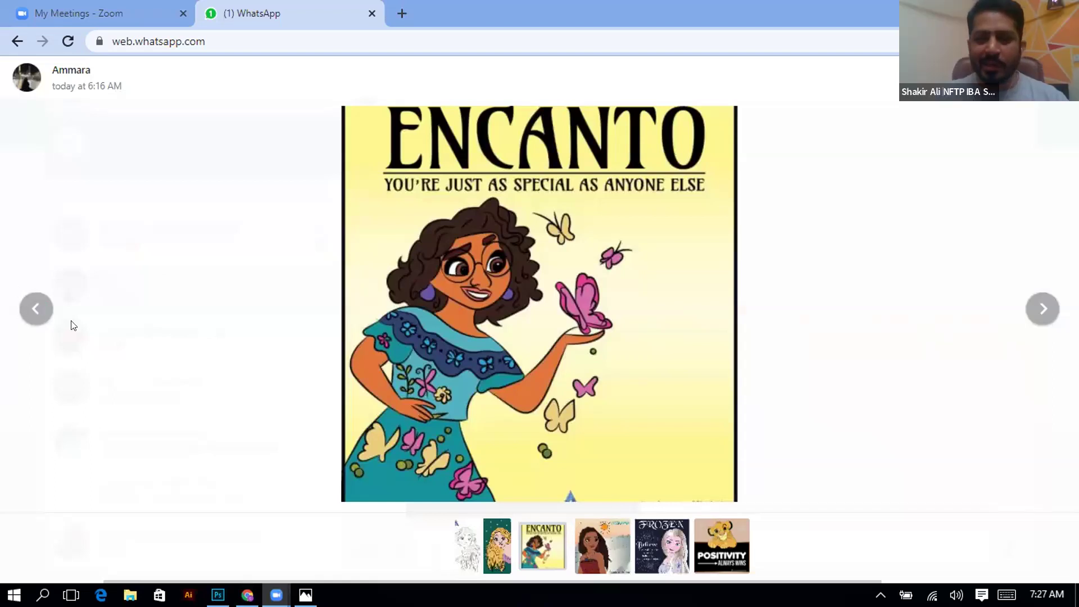
Show the long-haired girl's sketch beside its coloured version and examine both enlarged
key(Left)
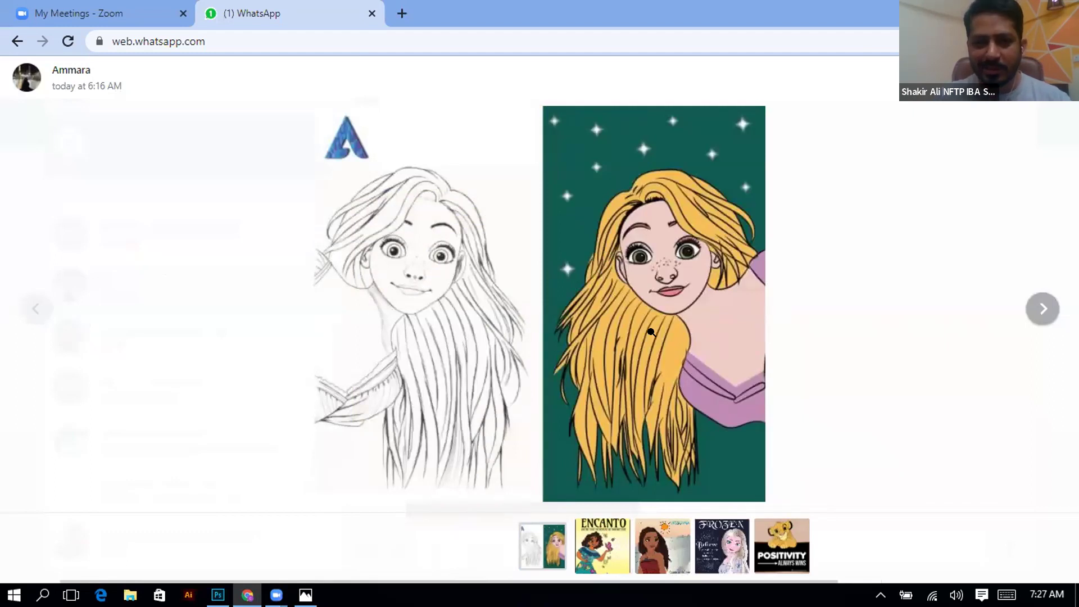
click(651, 332)
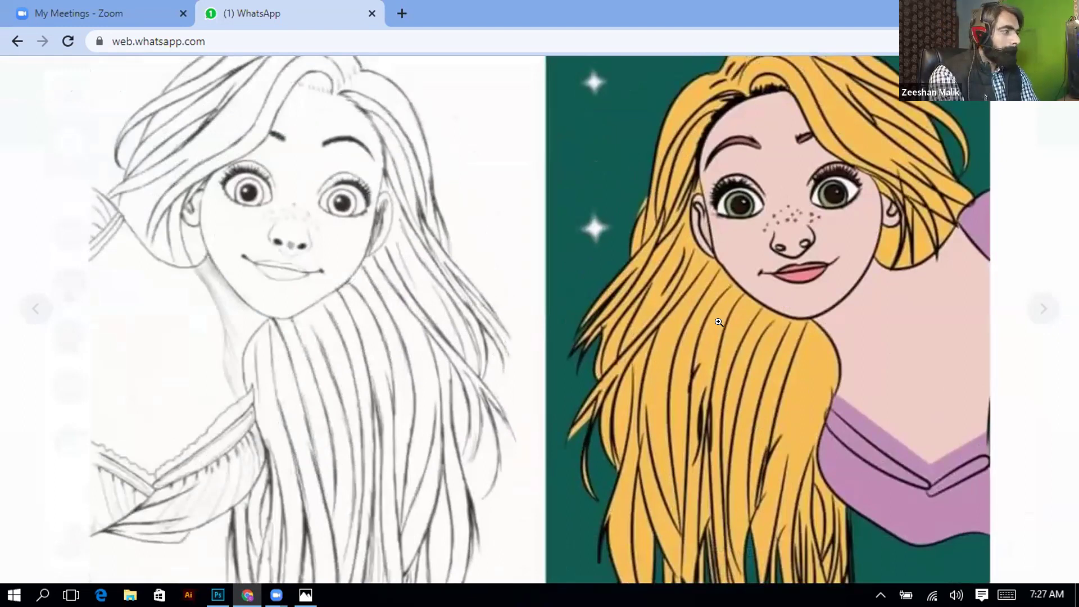
click(719, 323)
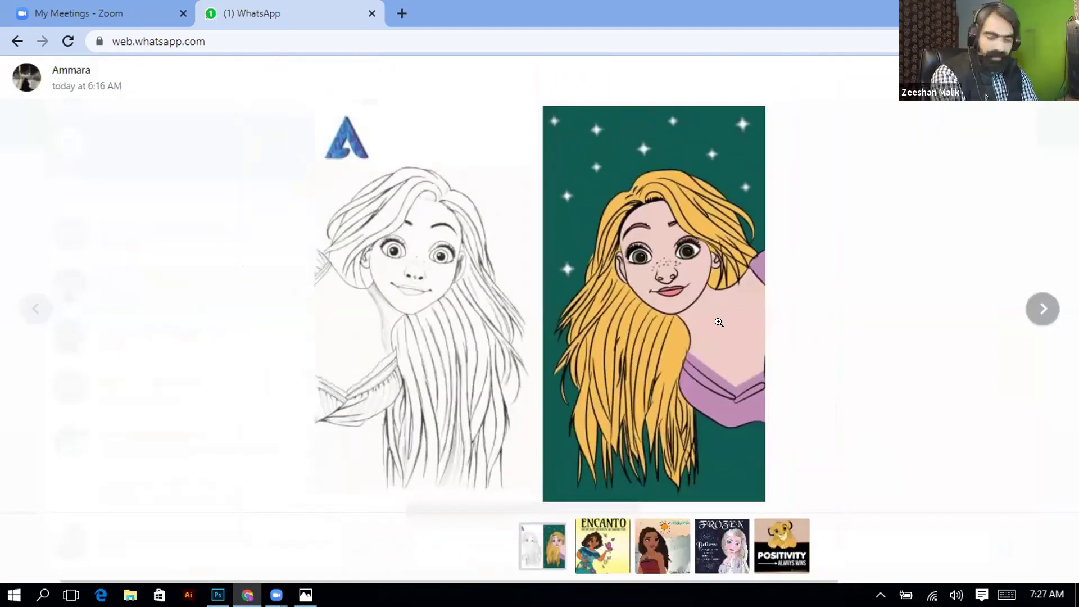
Leave the long-haired girl's image and open the bearded man's flat portrait in the NFTP-B2-SIBAU-CD (Boys) chat
click(244, 290)
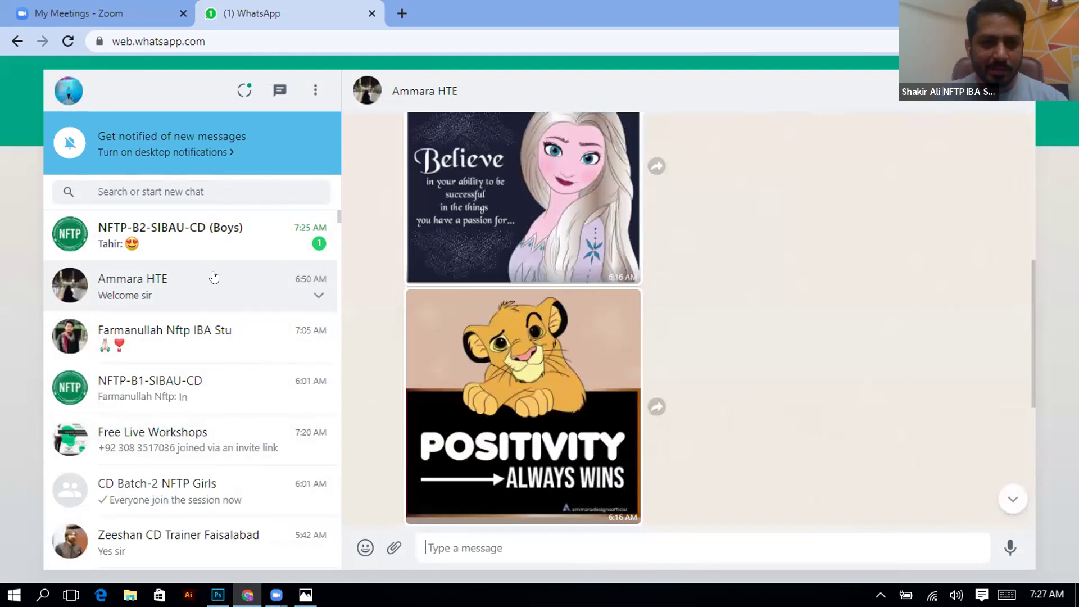
click(234, 246)
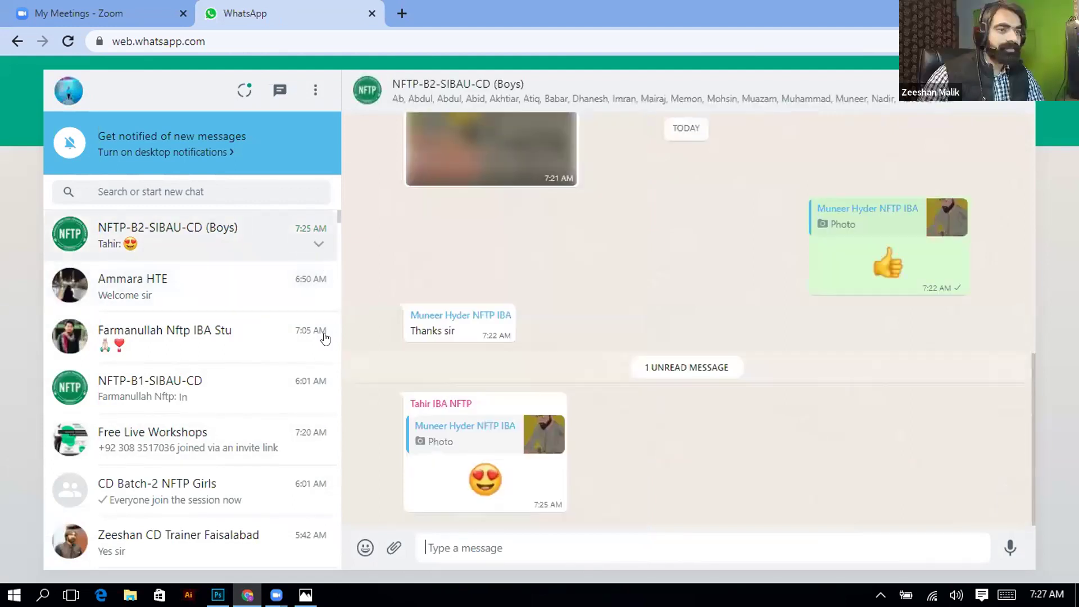
click(485, 162)
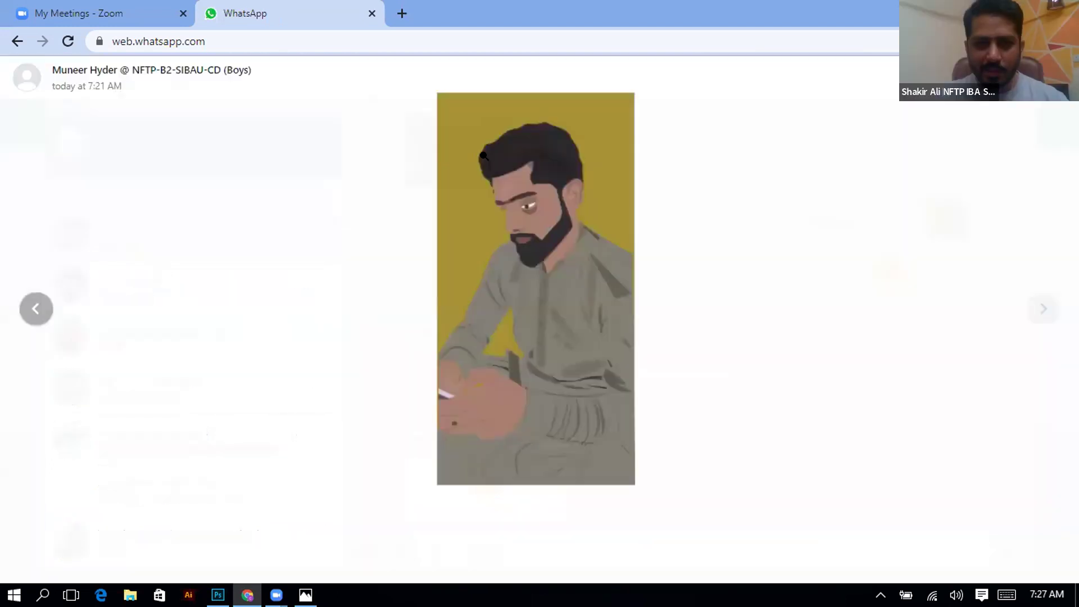
Examine the bearded man's face and clothing folds enlarged and at full view, and return to the group chat
right_click(551, 356)
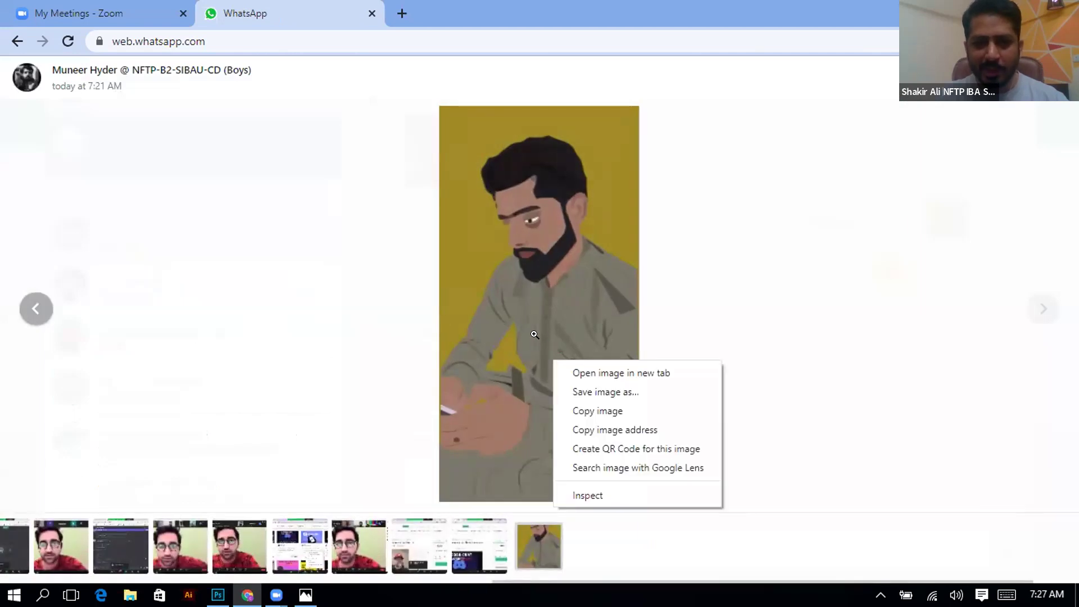
click(550, 353)
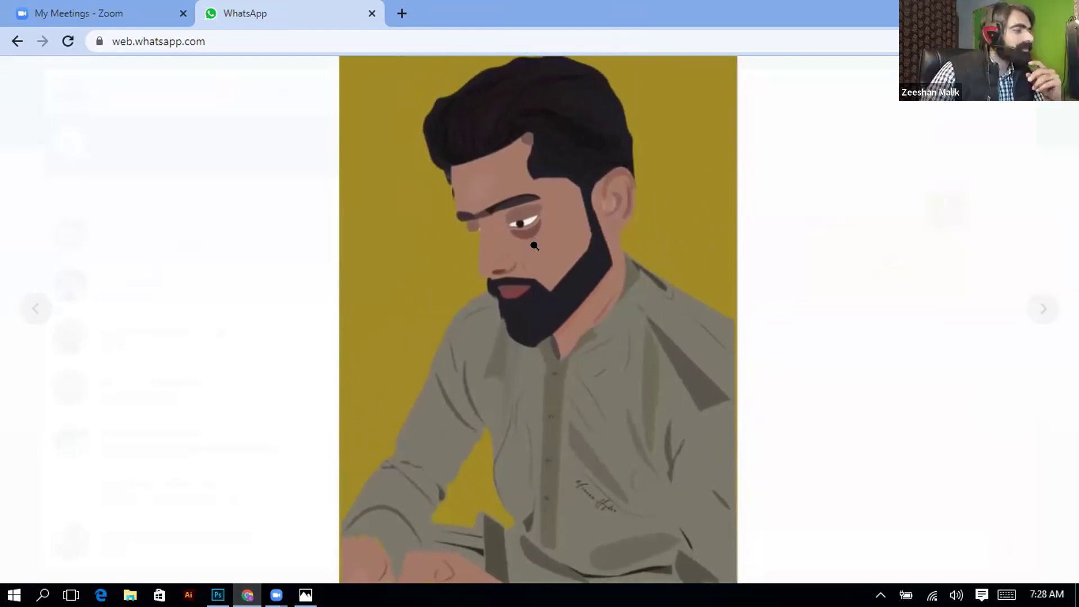
click(534, 245)
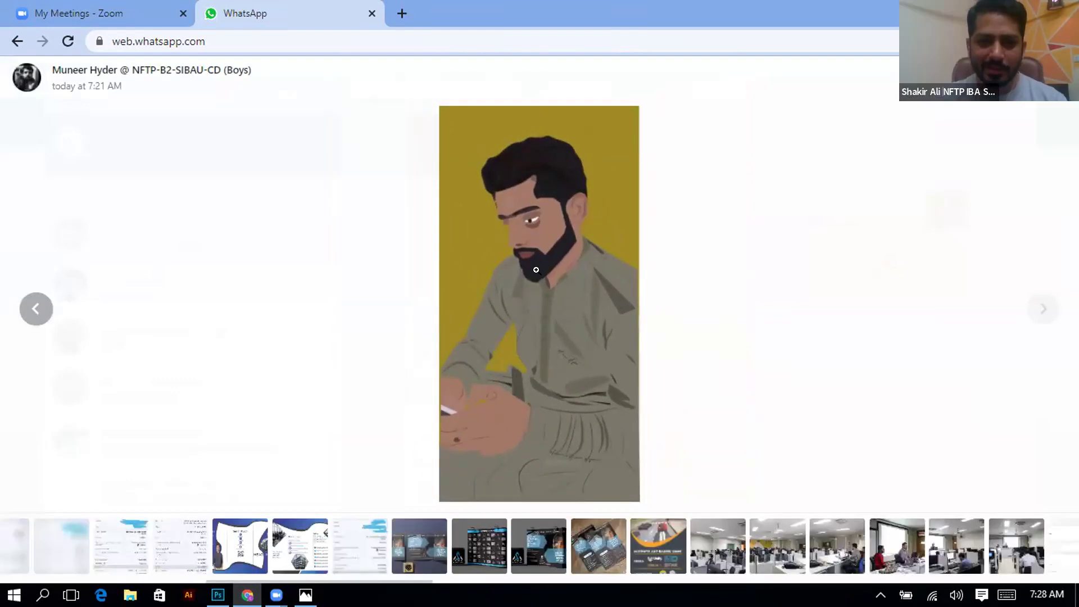
click(536, 270)
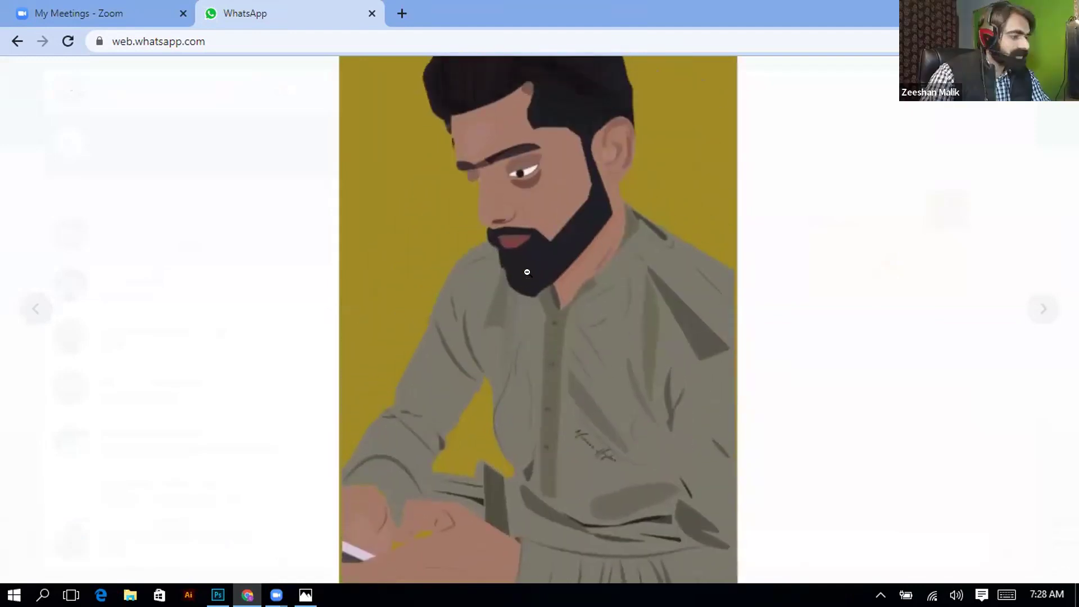
click(539, 210)
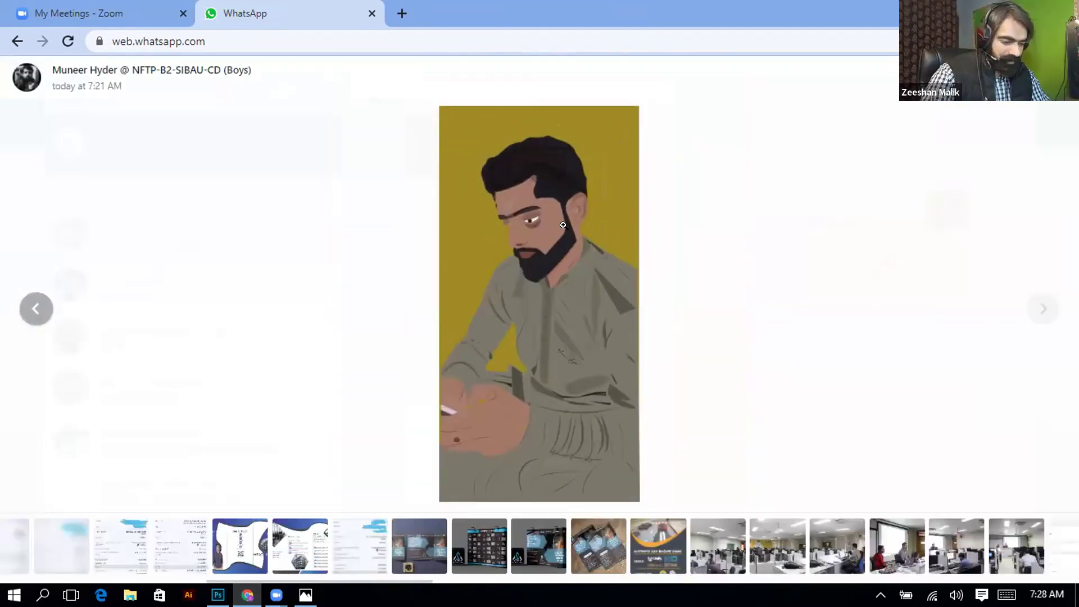
key(Escape)
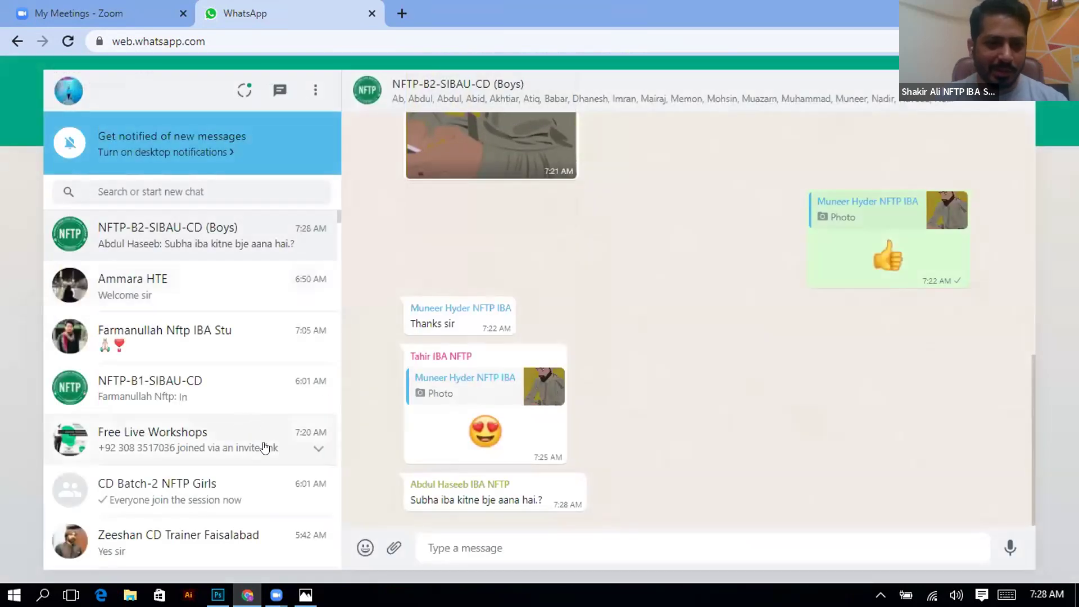
Check the NFTP-B1-SIBAU-CD chat and switch to Photos to view the woman's line-art portrait, Screenshot 2022-03-05 201610.jpg
click(209, 397)
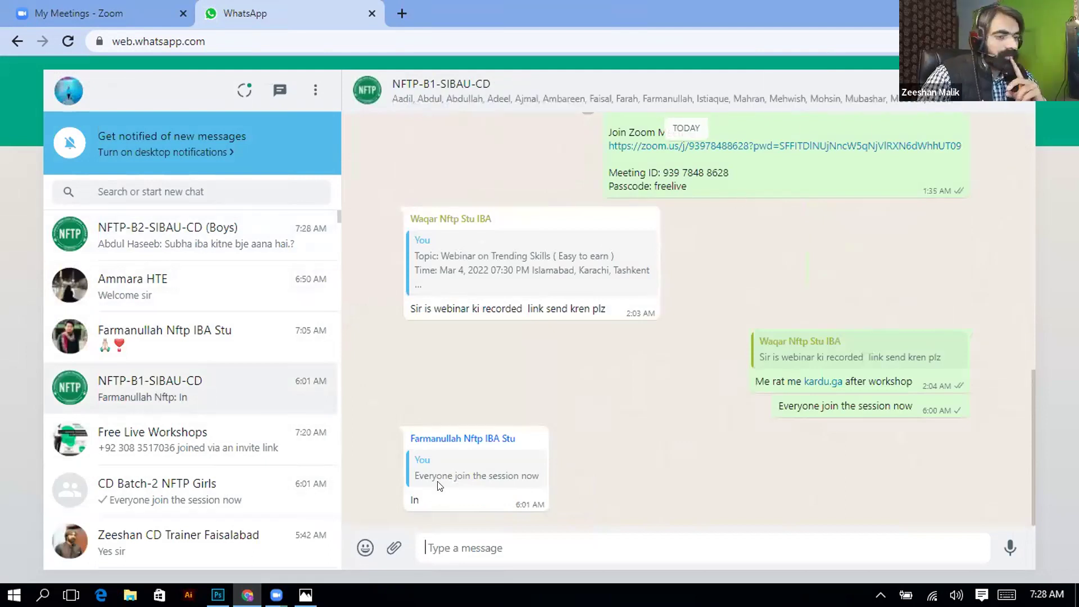
key(alt+Tab)
key(alt+Tab)
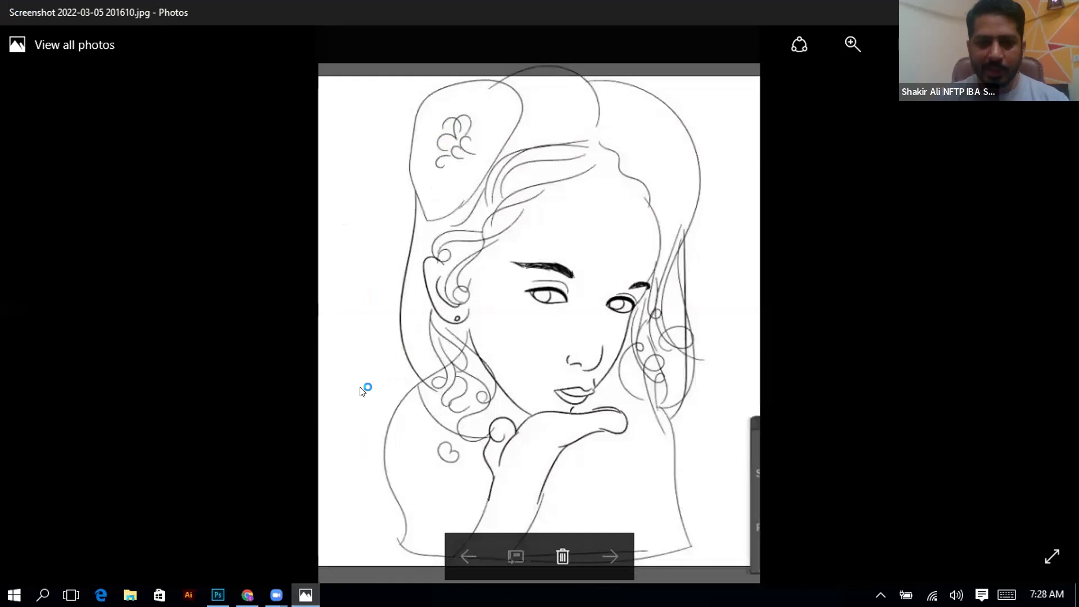
click(487, 427)
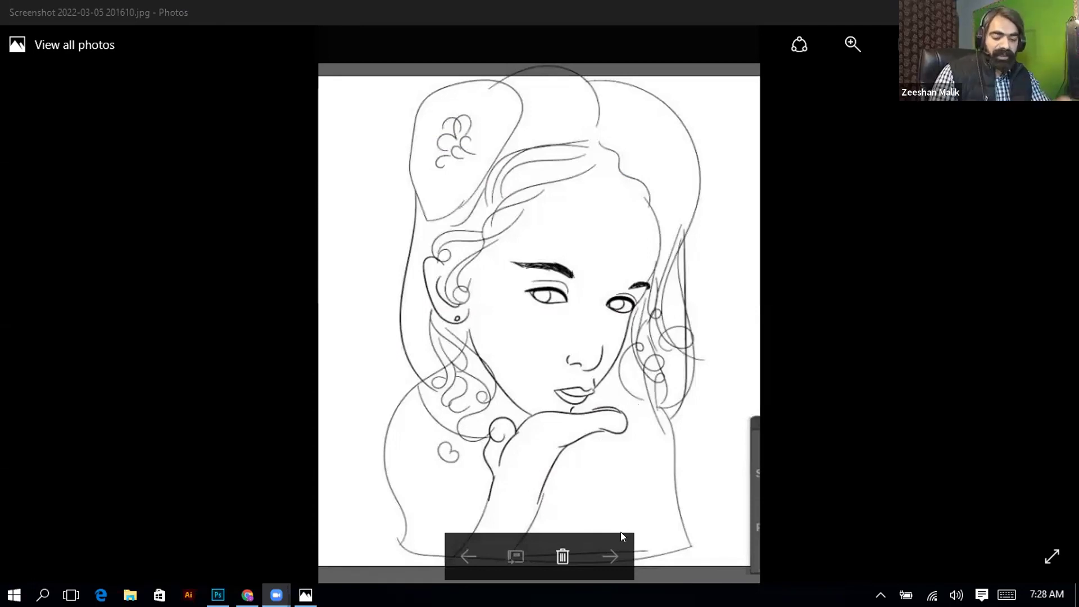
click(607, 551)
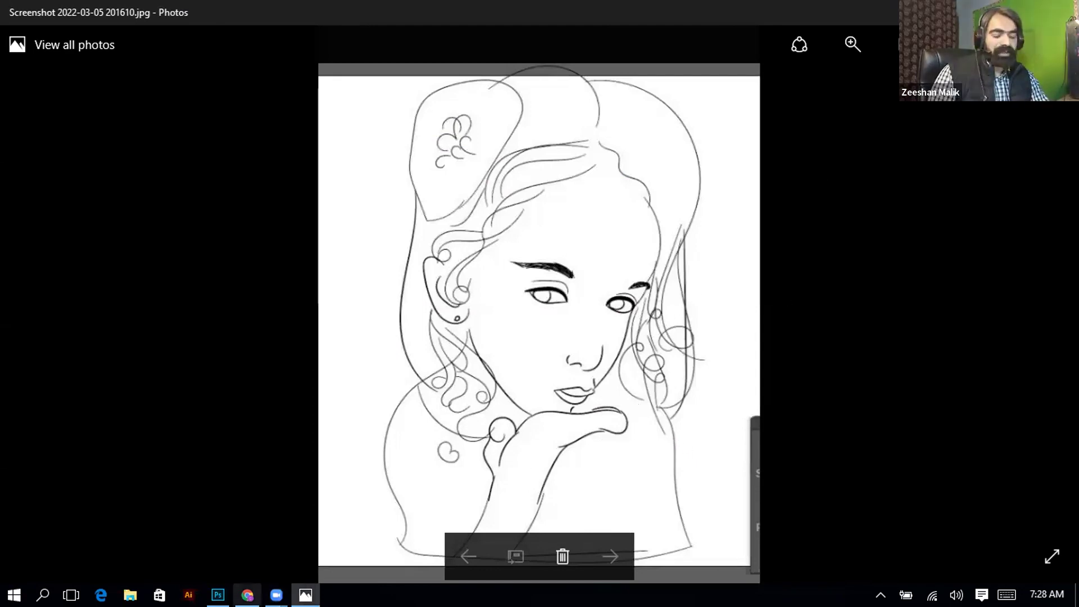
key(alt+Tab)
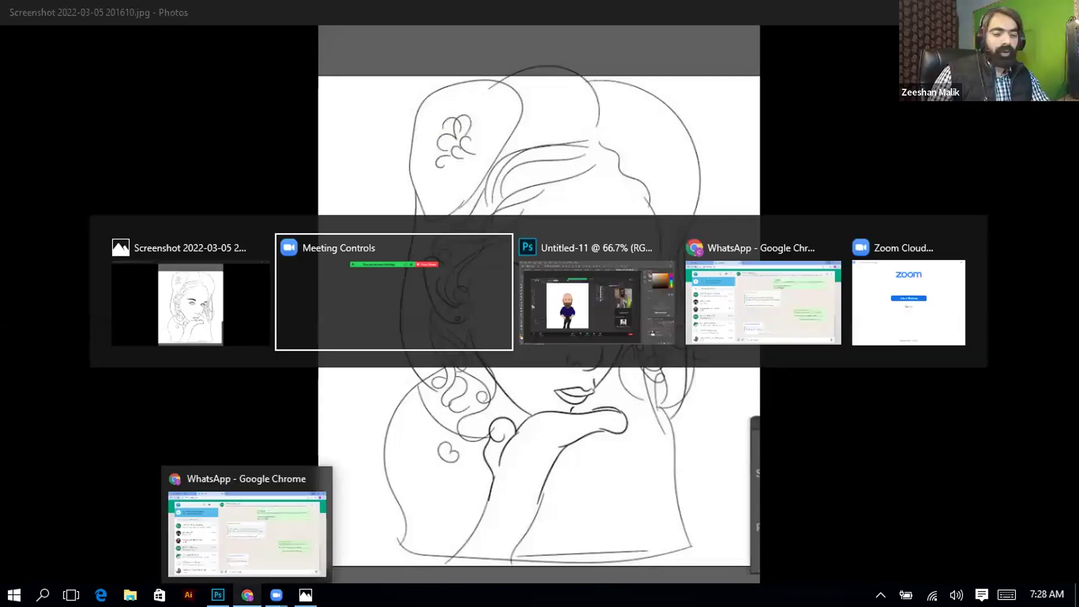
key(alt+Tab)
key(alt+Tab)
key(Escape)
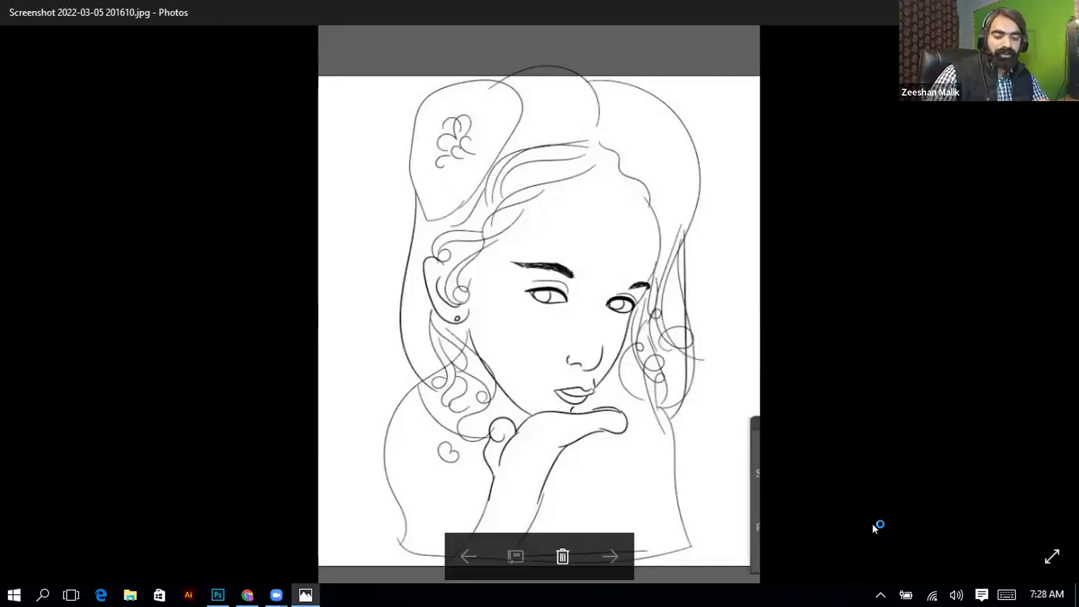
click(276, 594)
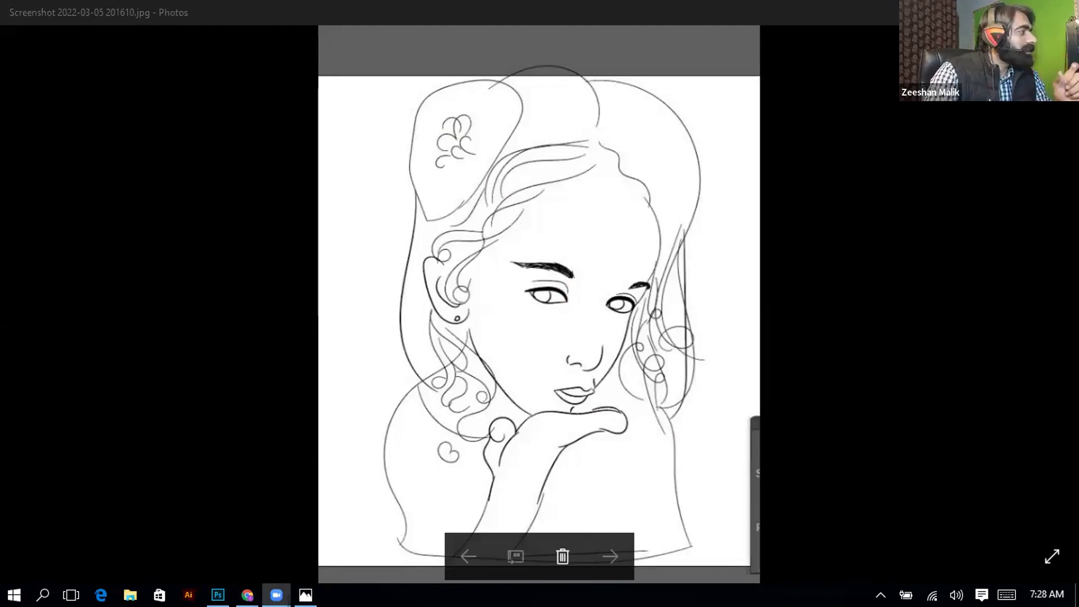
key(super)
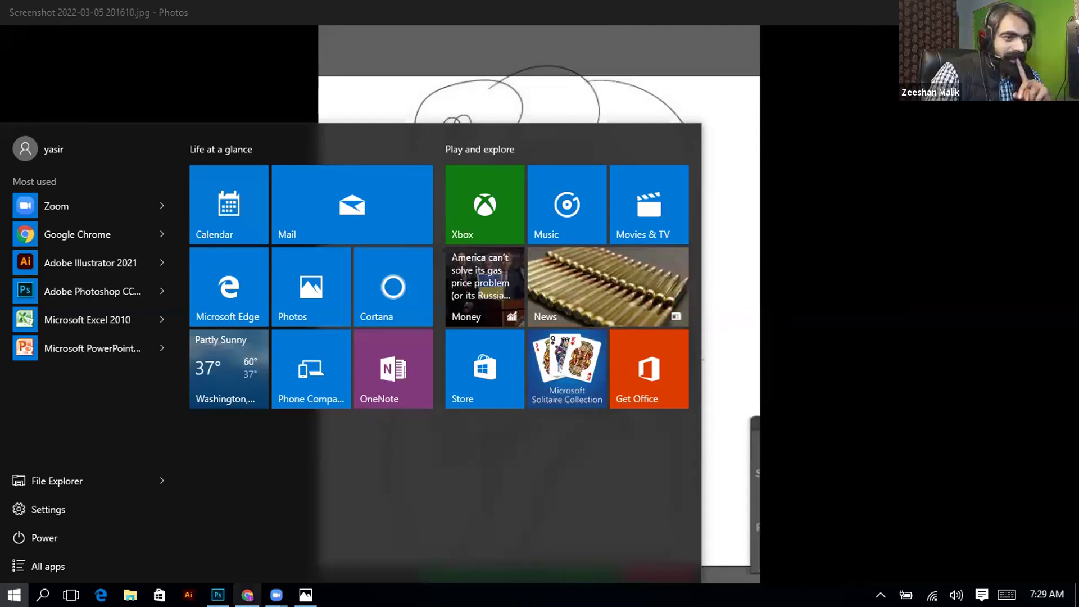
Open the black-haired child's illustration from the recent files in File Explorer, view it and return to the file list
click(130, 595)
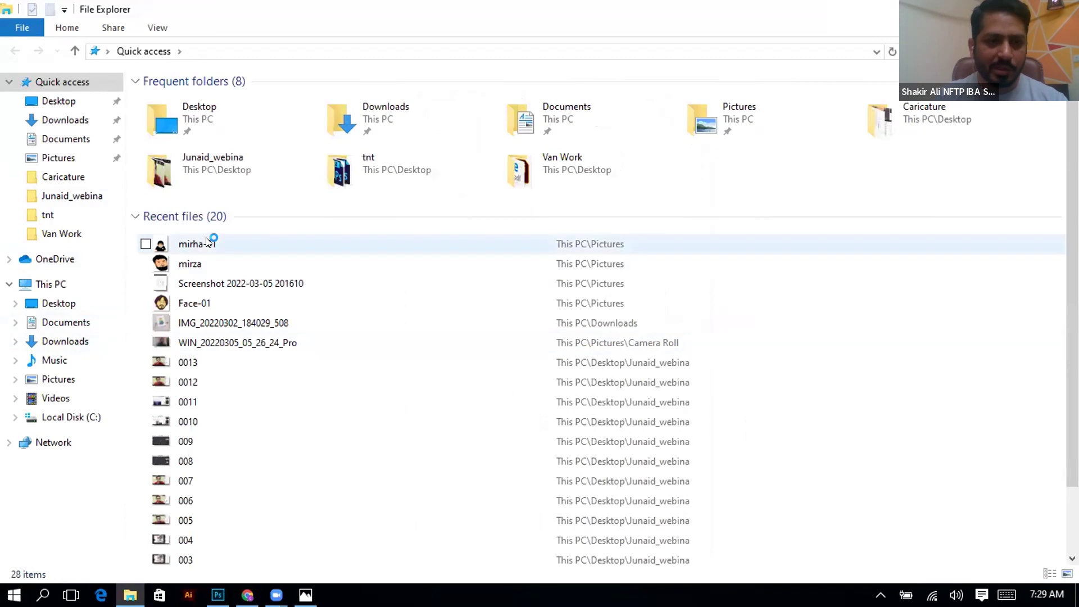
double_click(205, 245)
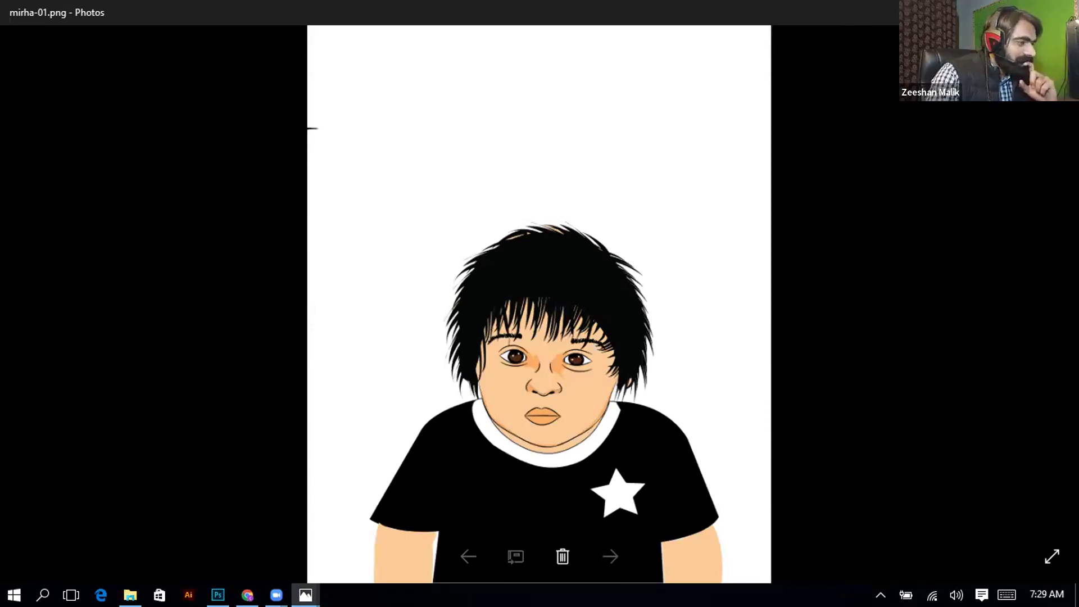
click(998, 12)
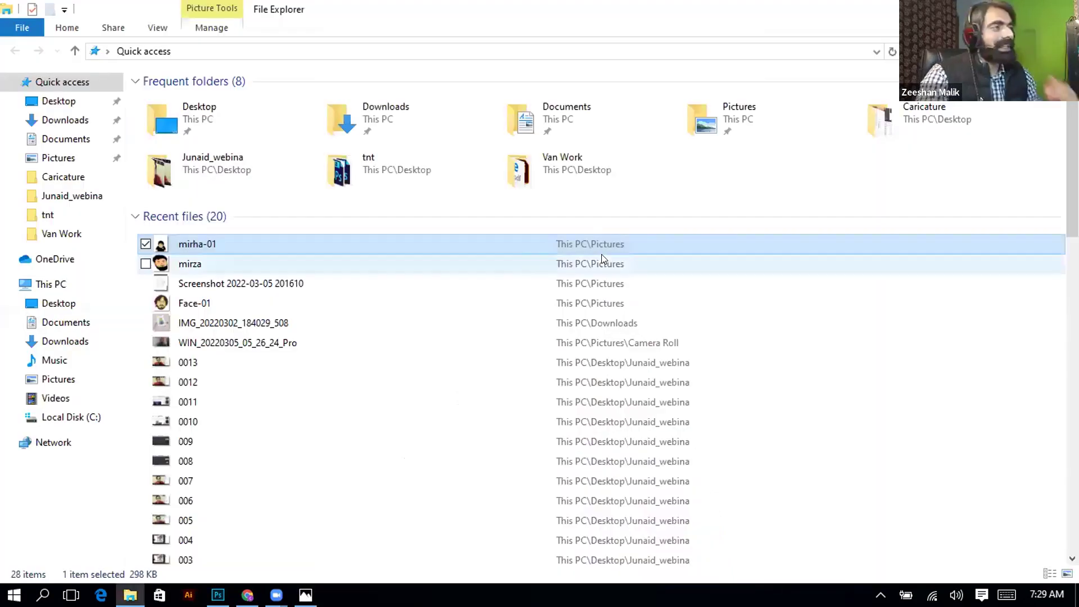
View the thick-bearded man's face illustration from the recent files, followed by the Face-01 portrait
double_click(221, 262)
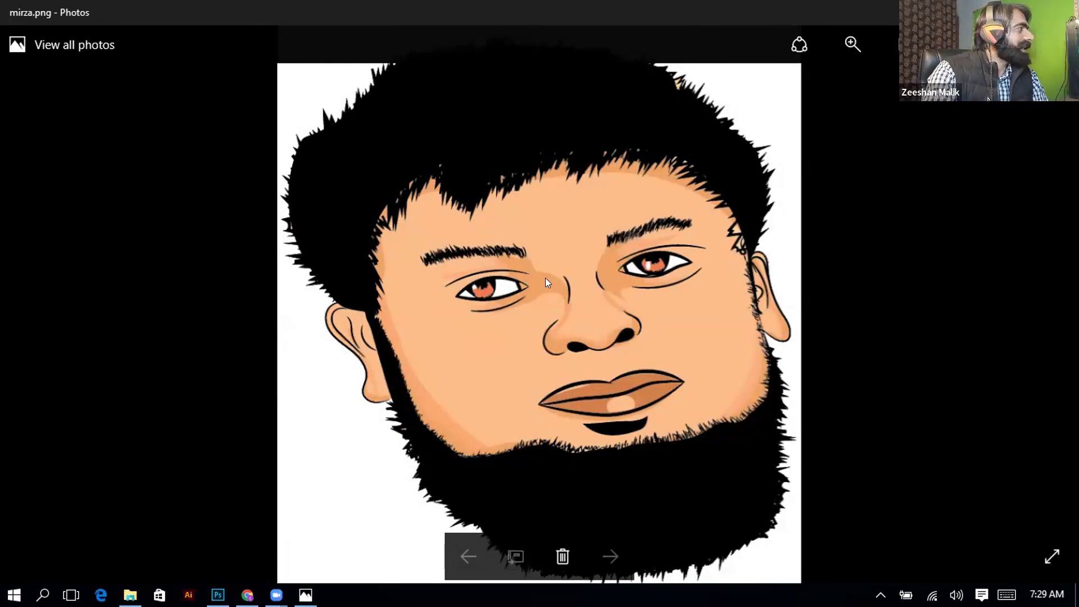
key(alt+Tab)
double_click(208, 302)
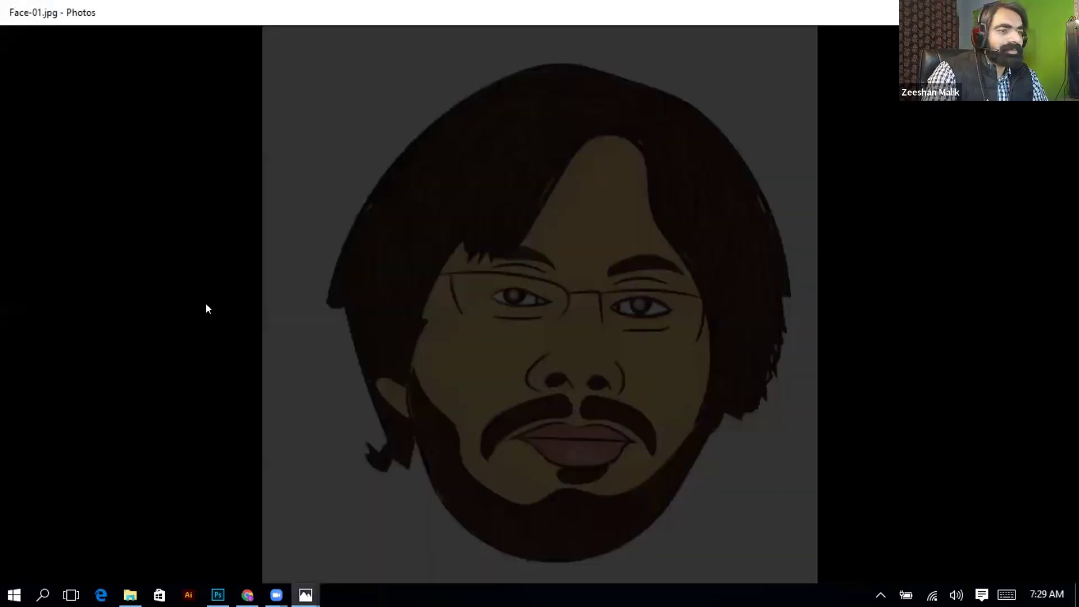